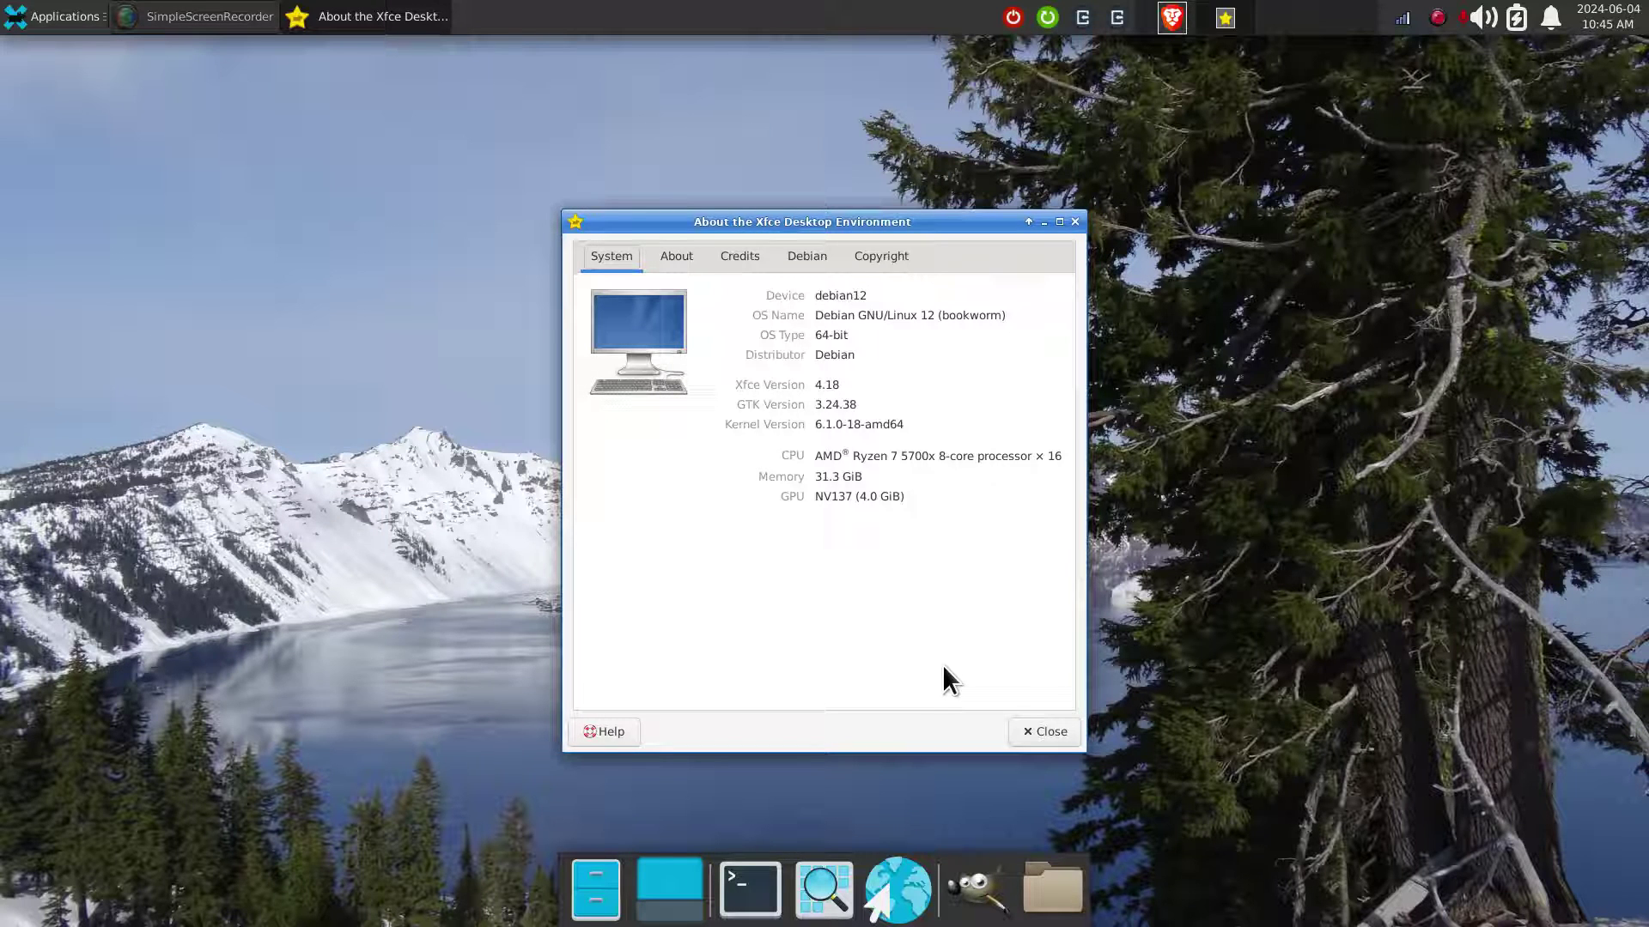
Close the Xfce information window and open the preferences of the launcher dock, Panel 2.
left_click(1044, 730)
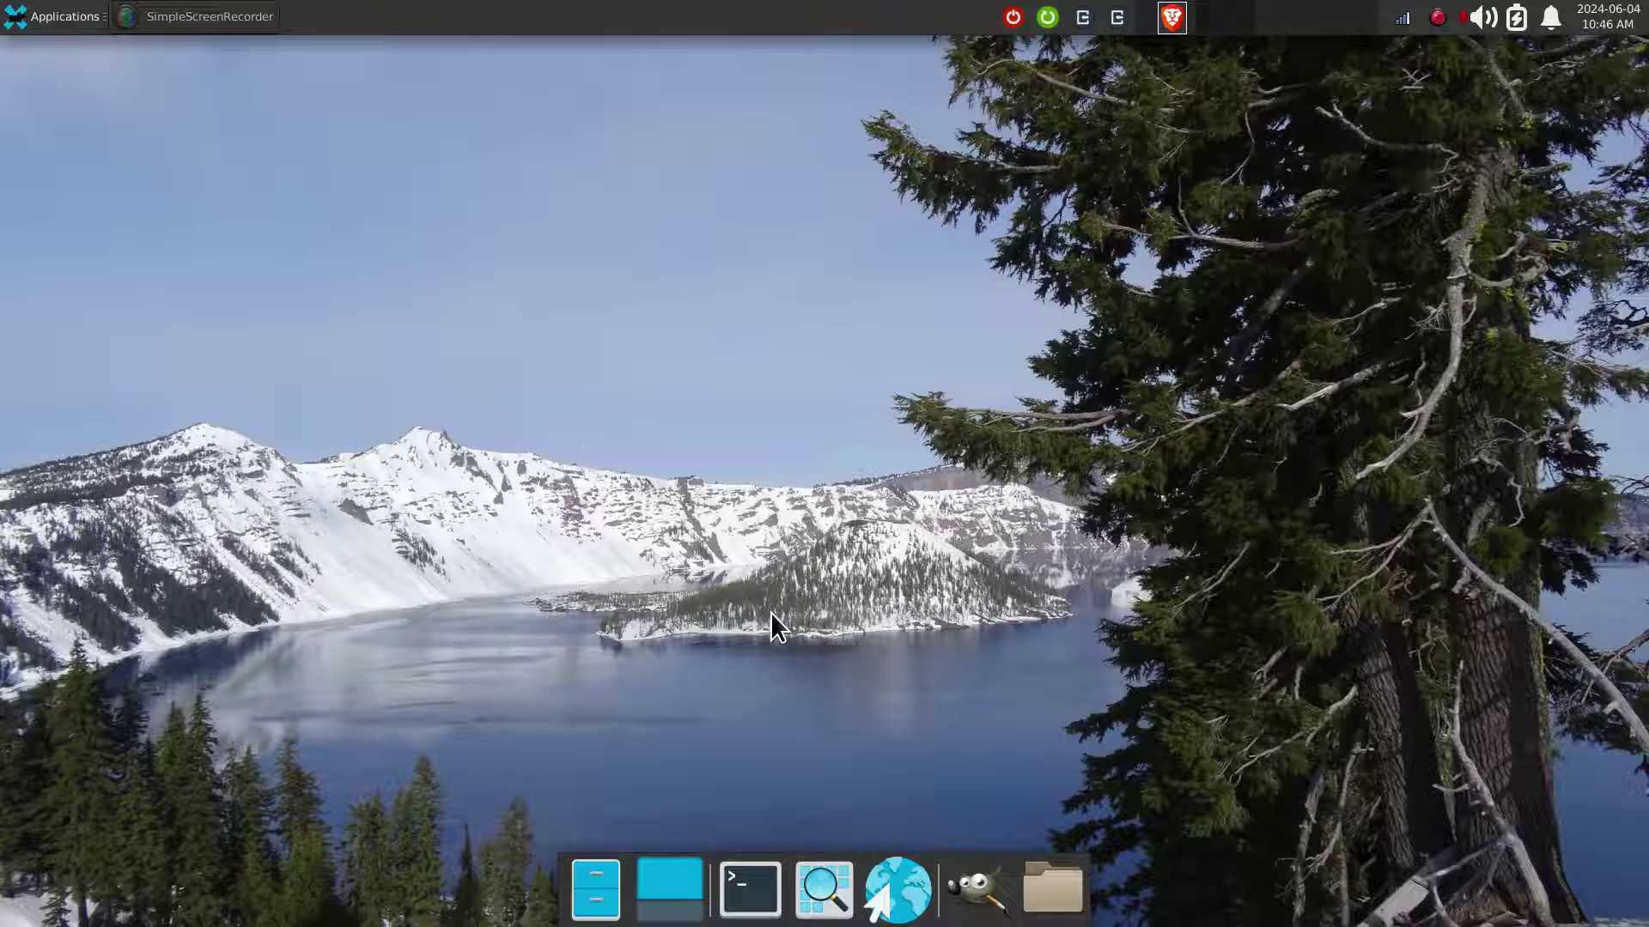
right_click(866, 862)
mouse_move(927, 843)
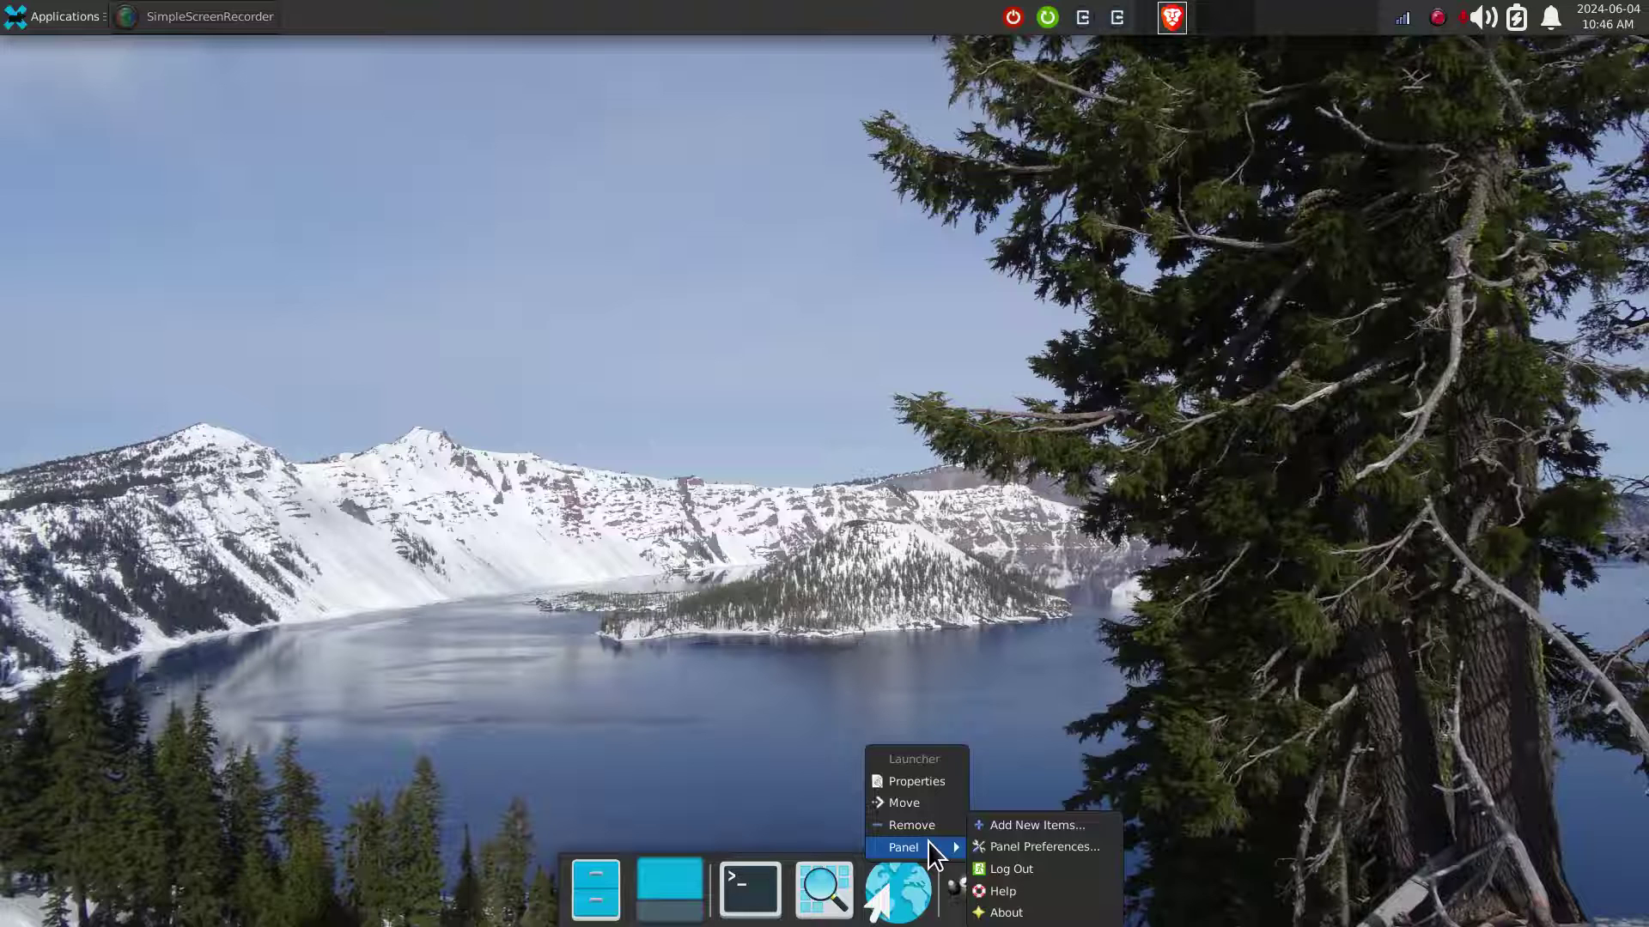
left_click(1050, 844)
left_click_drag(778, 262, 598, 256)
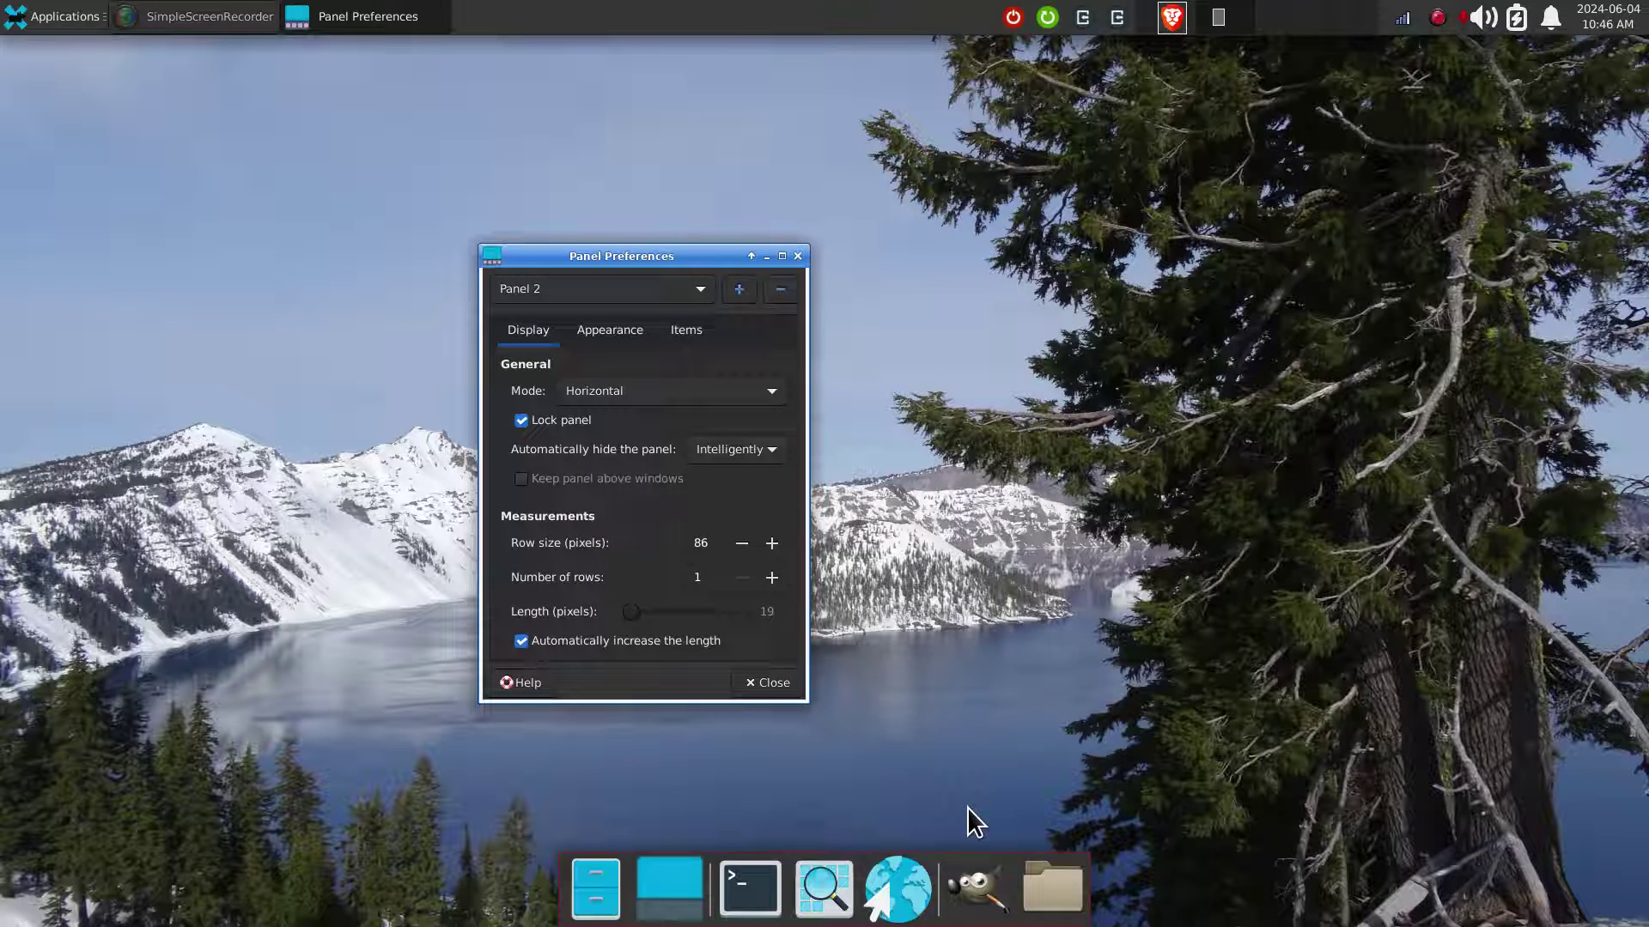
Search the Application Finder for "sc" and launch the Screenshot tool.
left_click(830, 889)
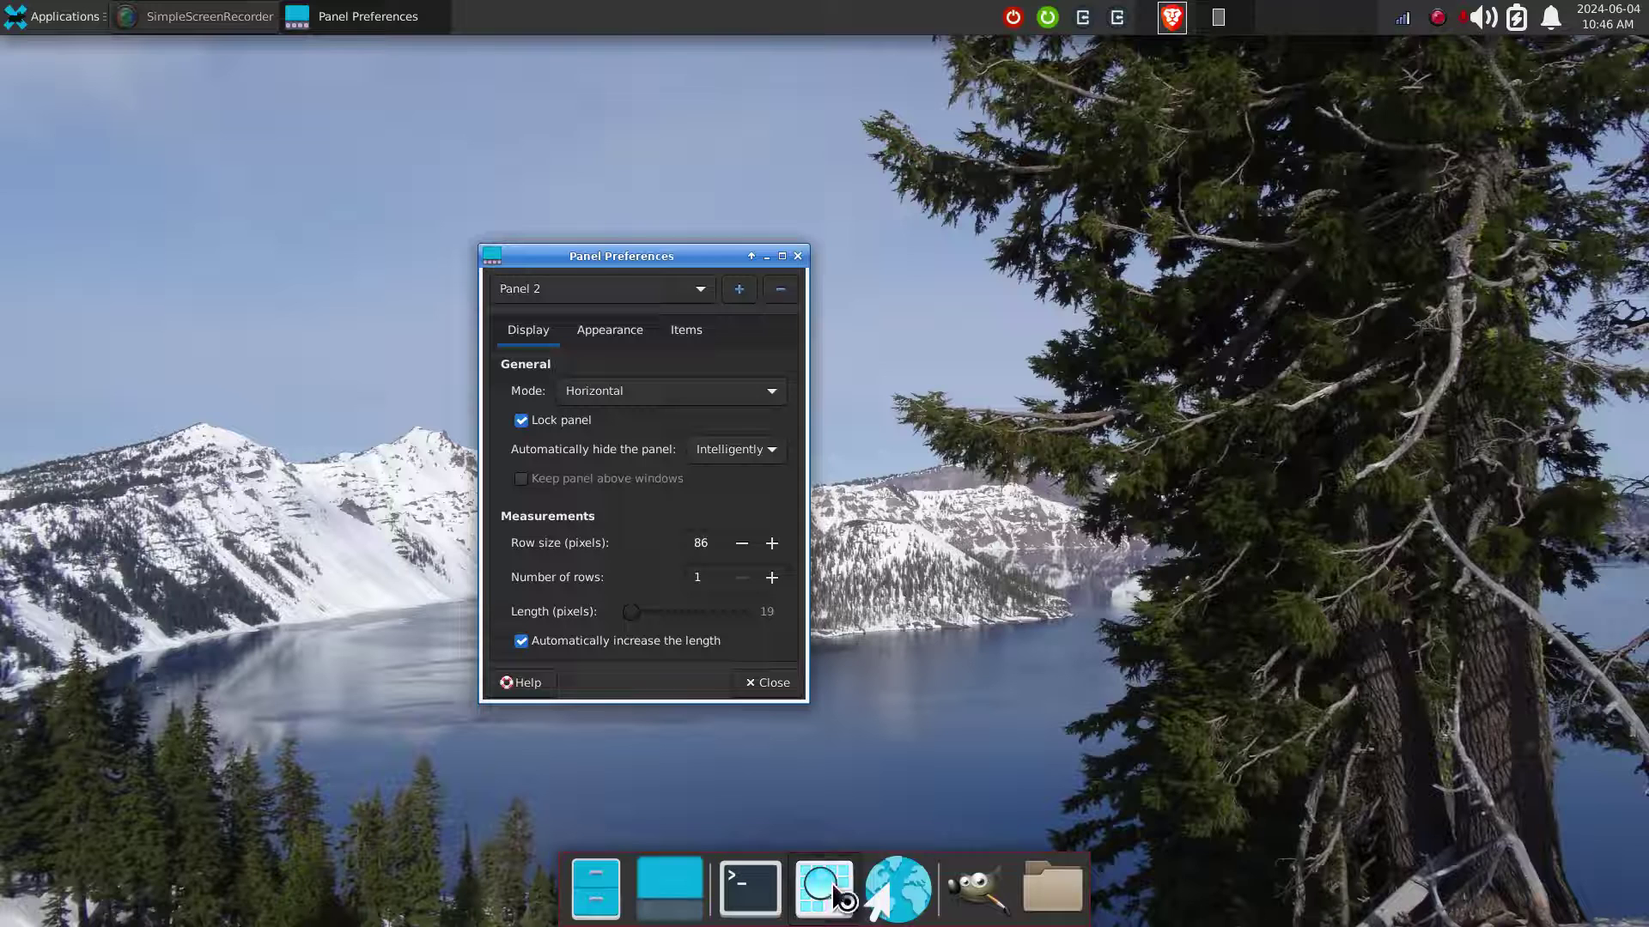
left_click_drag(793, 312, 1125, 383)
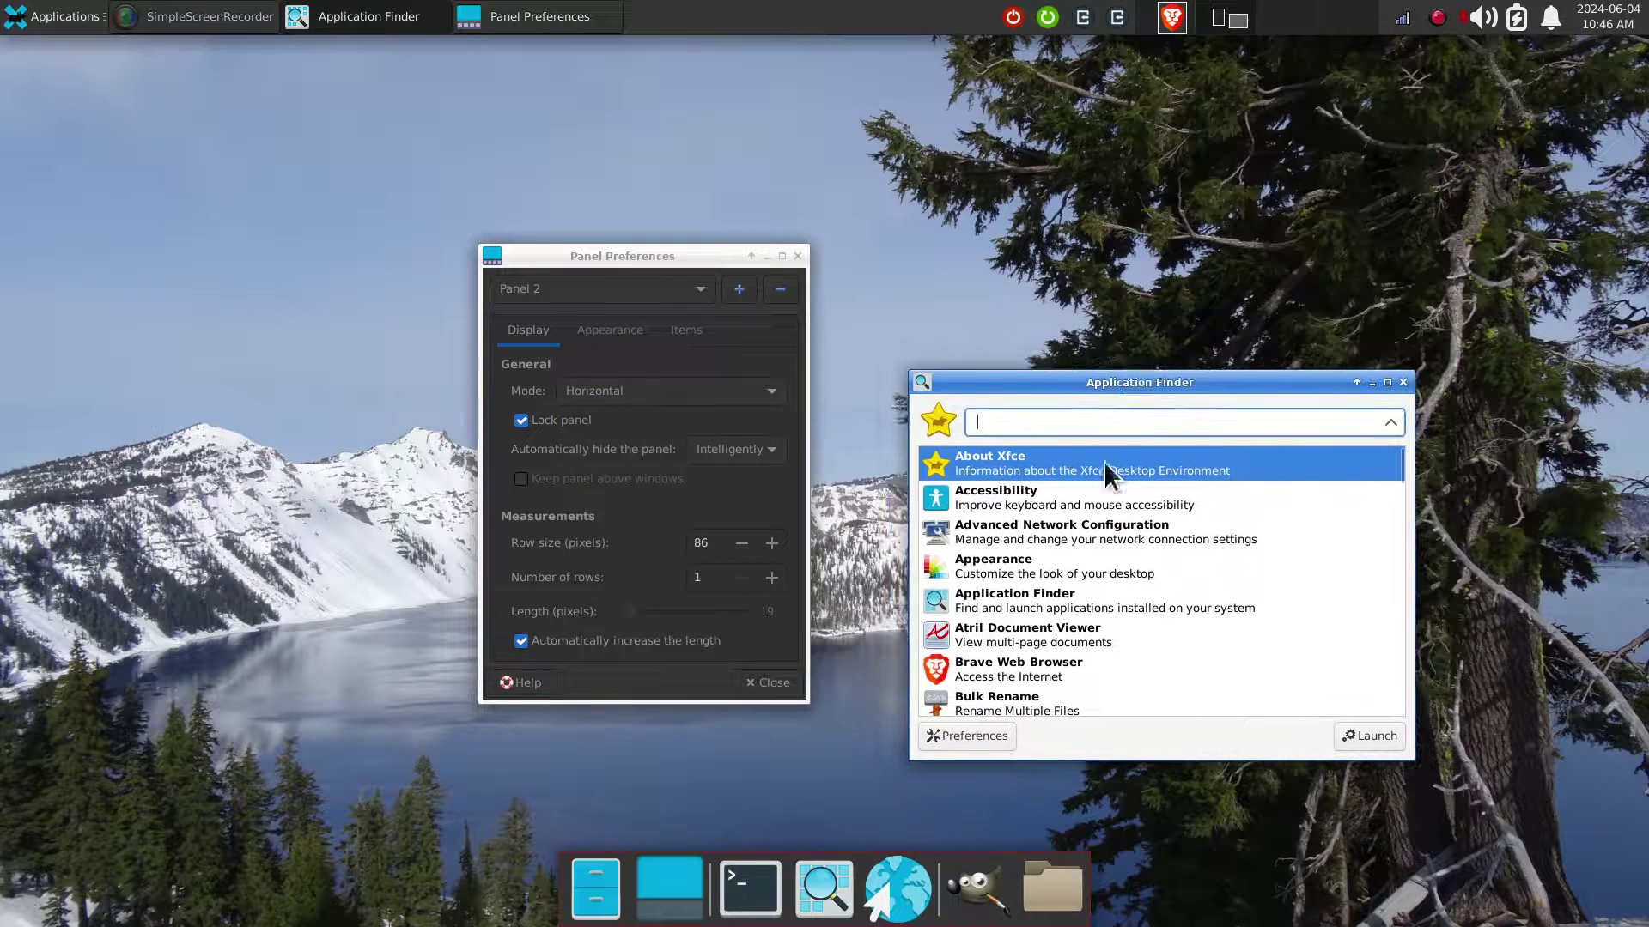
type("sc")
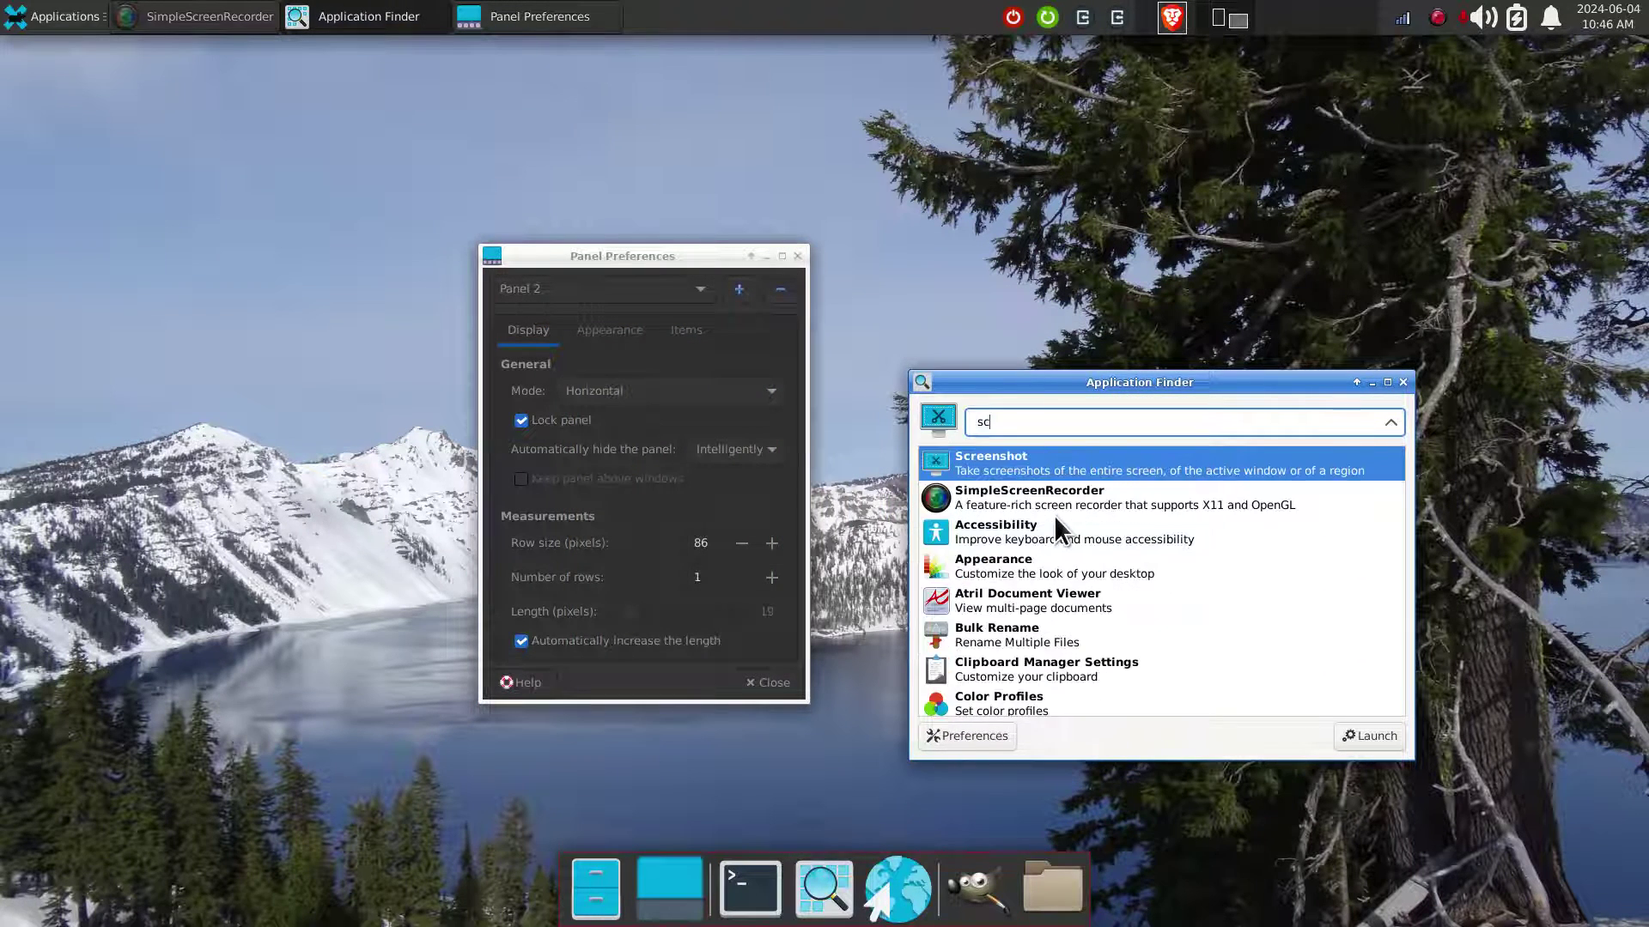
double_click(1027, 459)
left_click_drag(788, 379, 1125, 349)
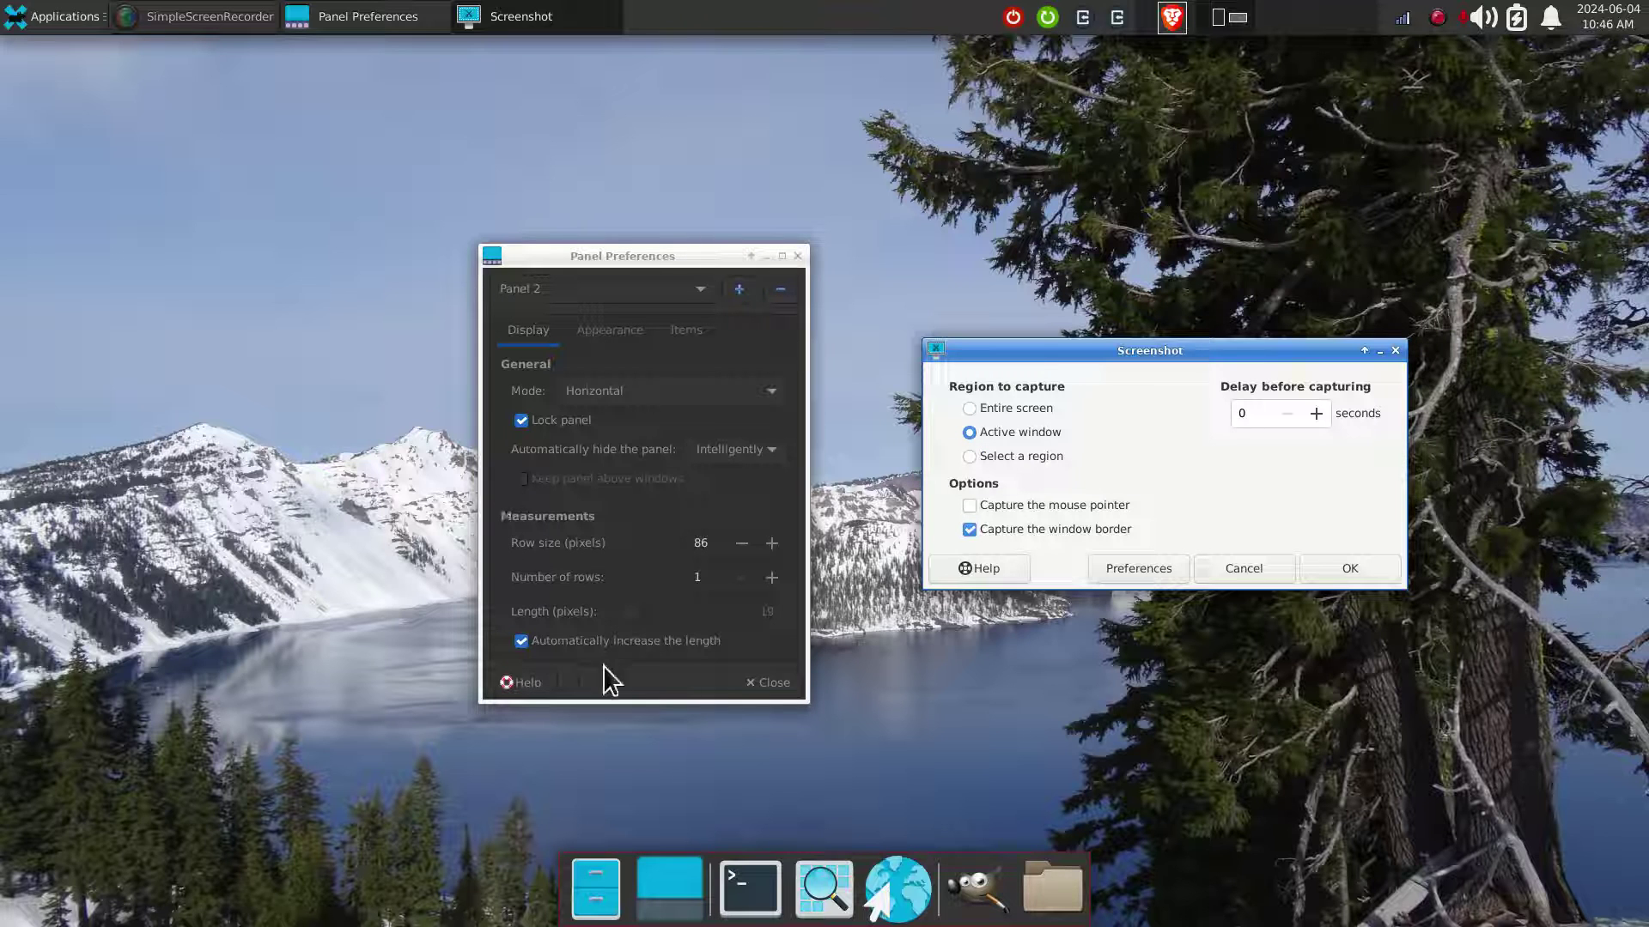
Capture the active Panel Preferences window with its border, then discard the screenshot without saving it.
left_click_drag(1131, 356, 1167, 401)
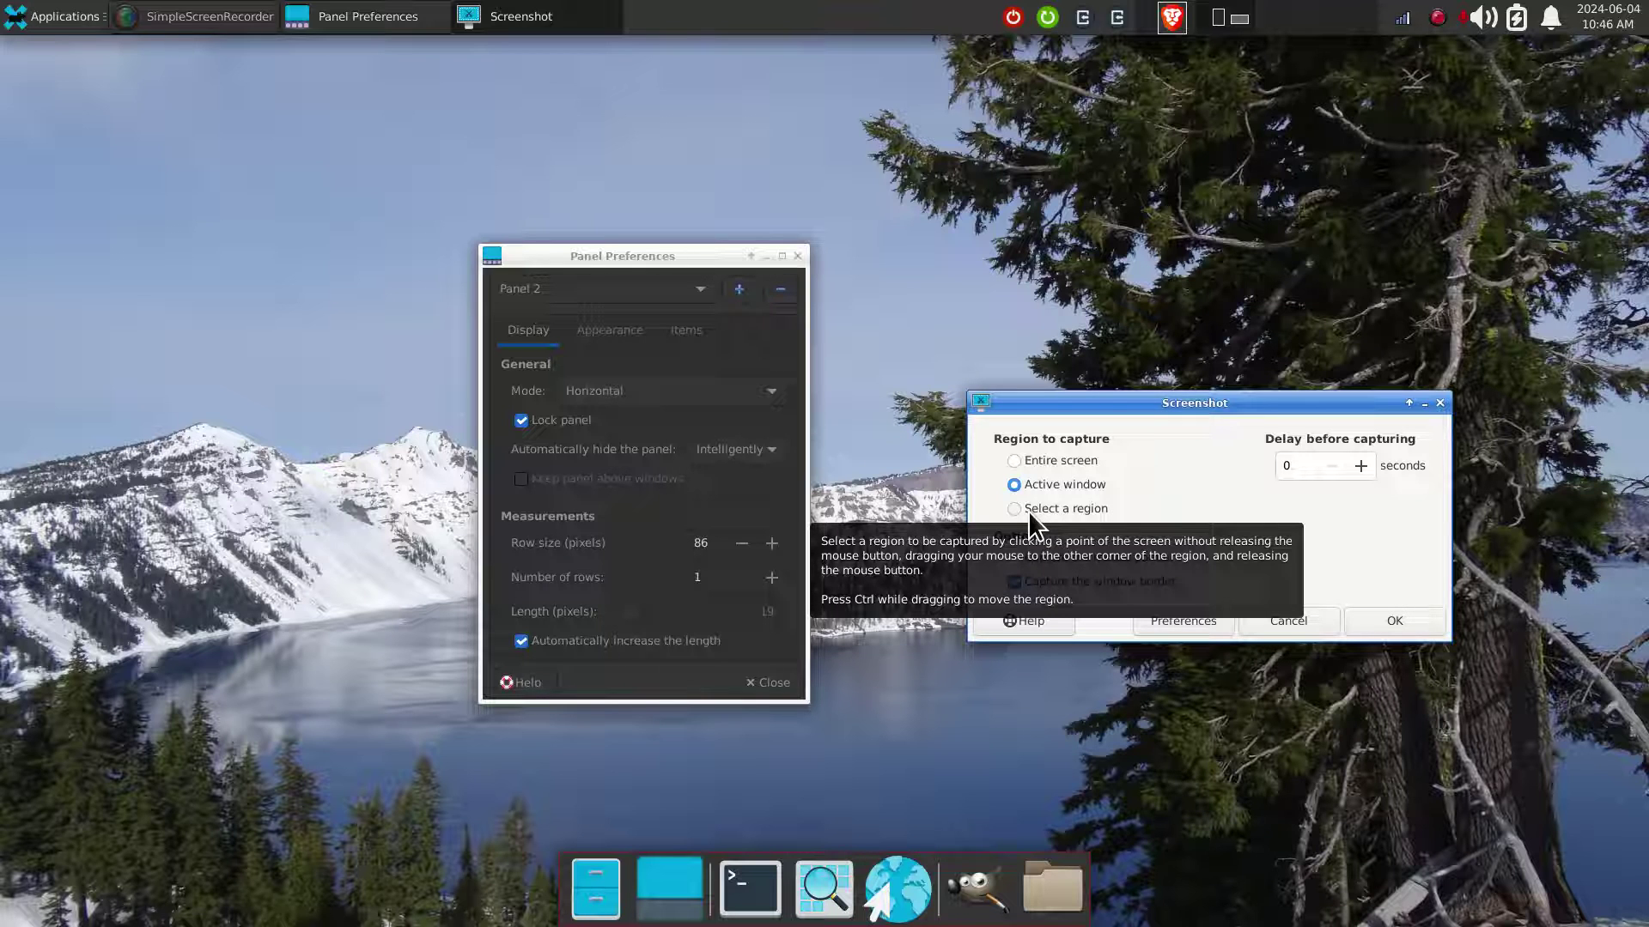
left_click(1390, 618)
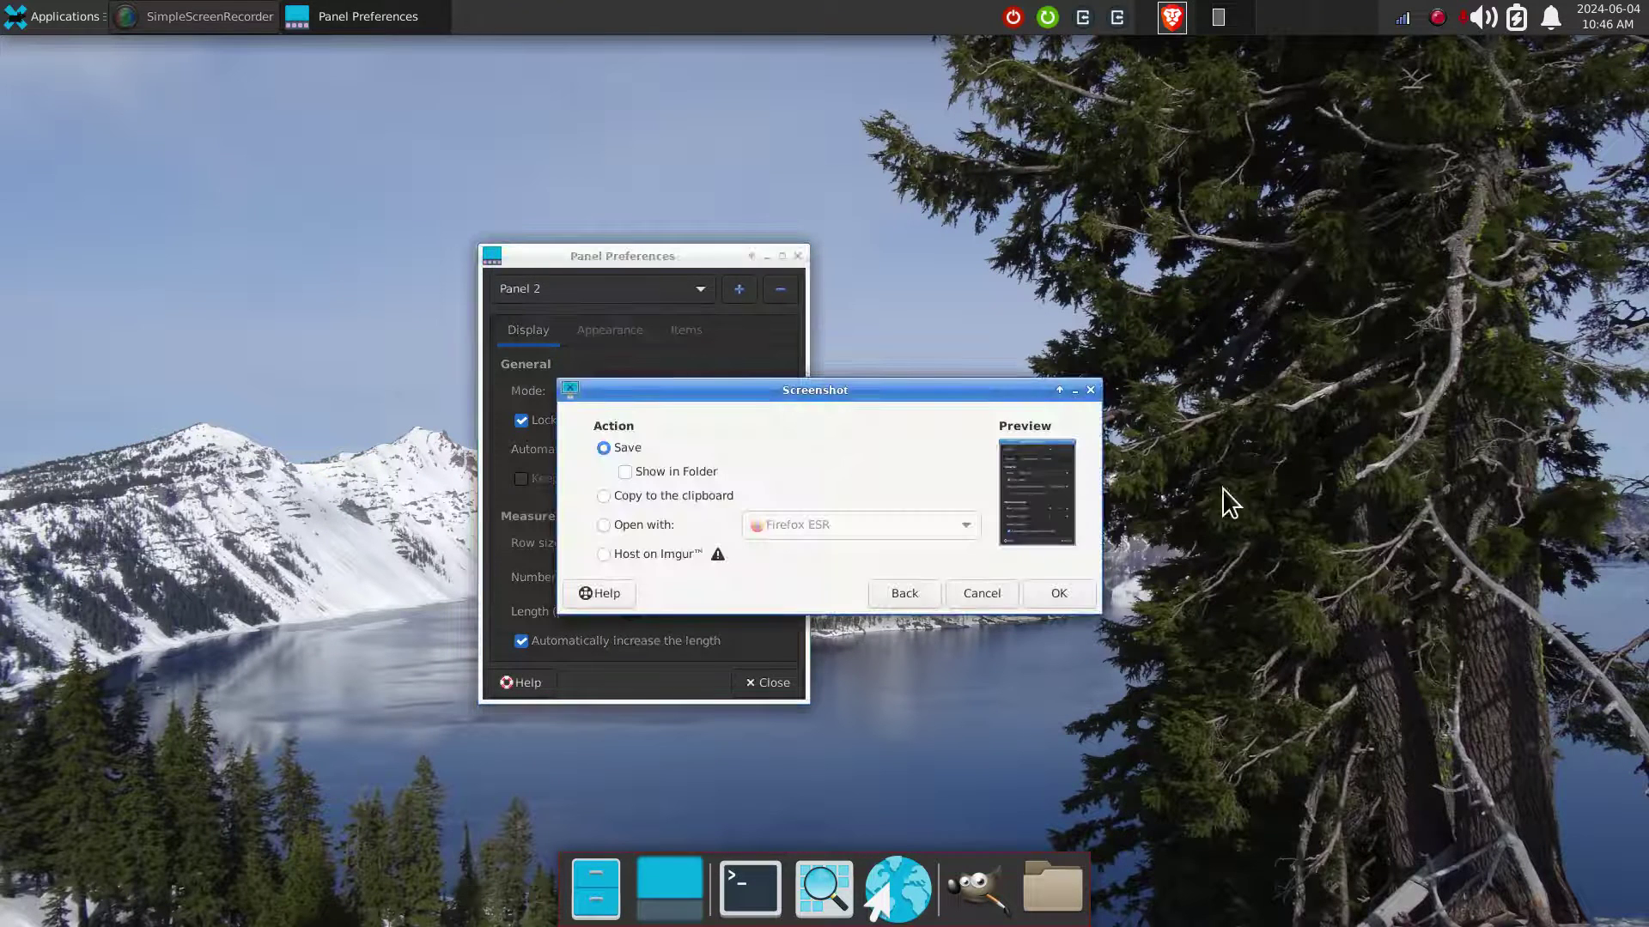
left_click(1059, 593)
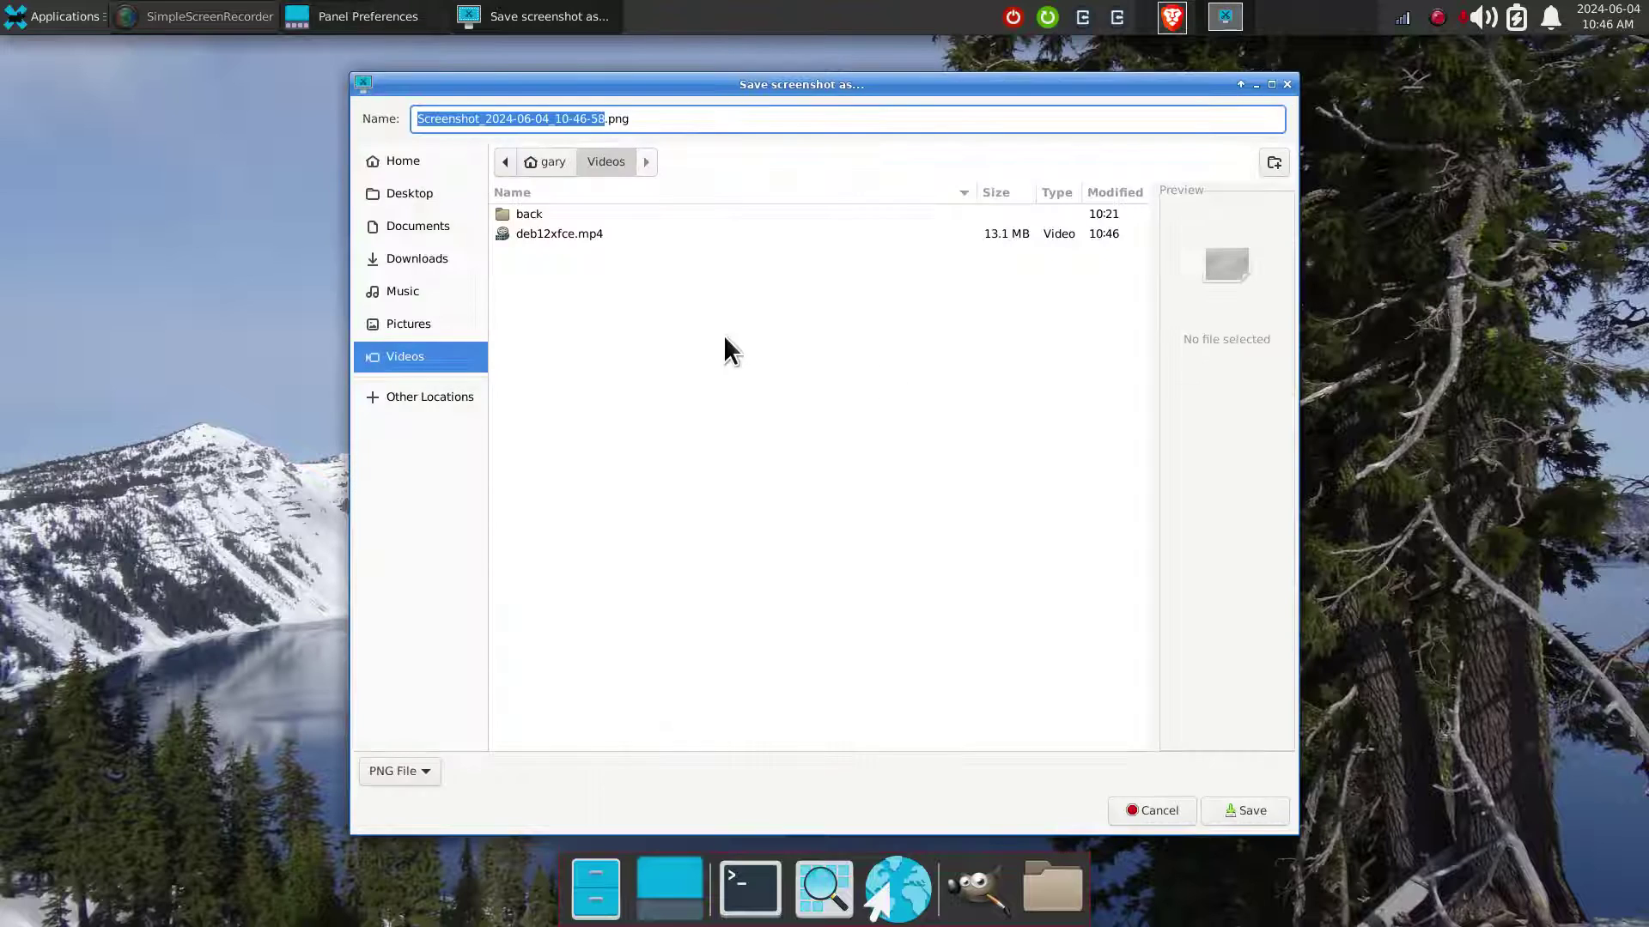
left_click(1286, 85)
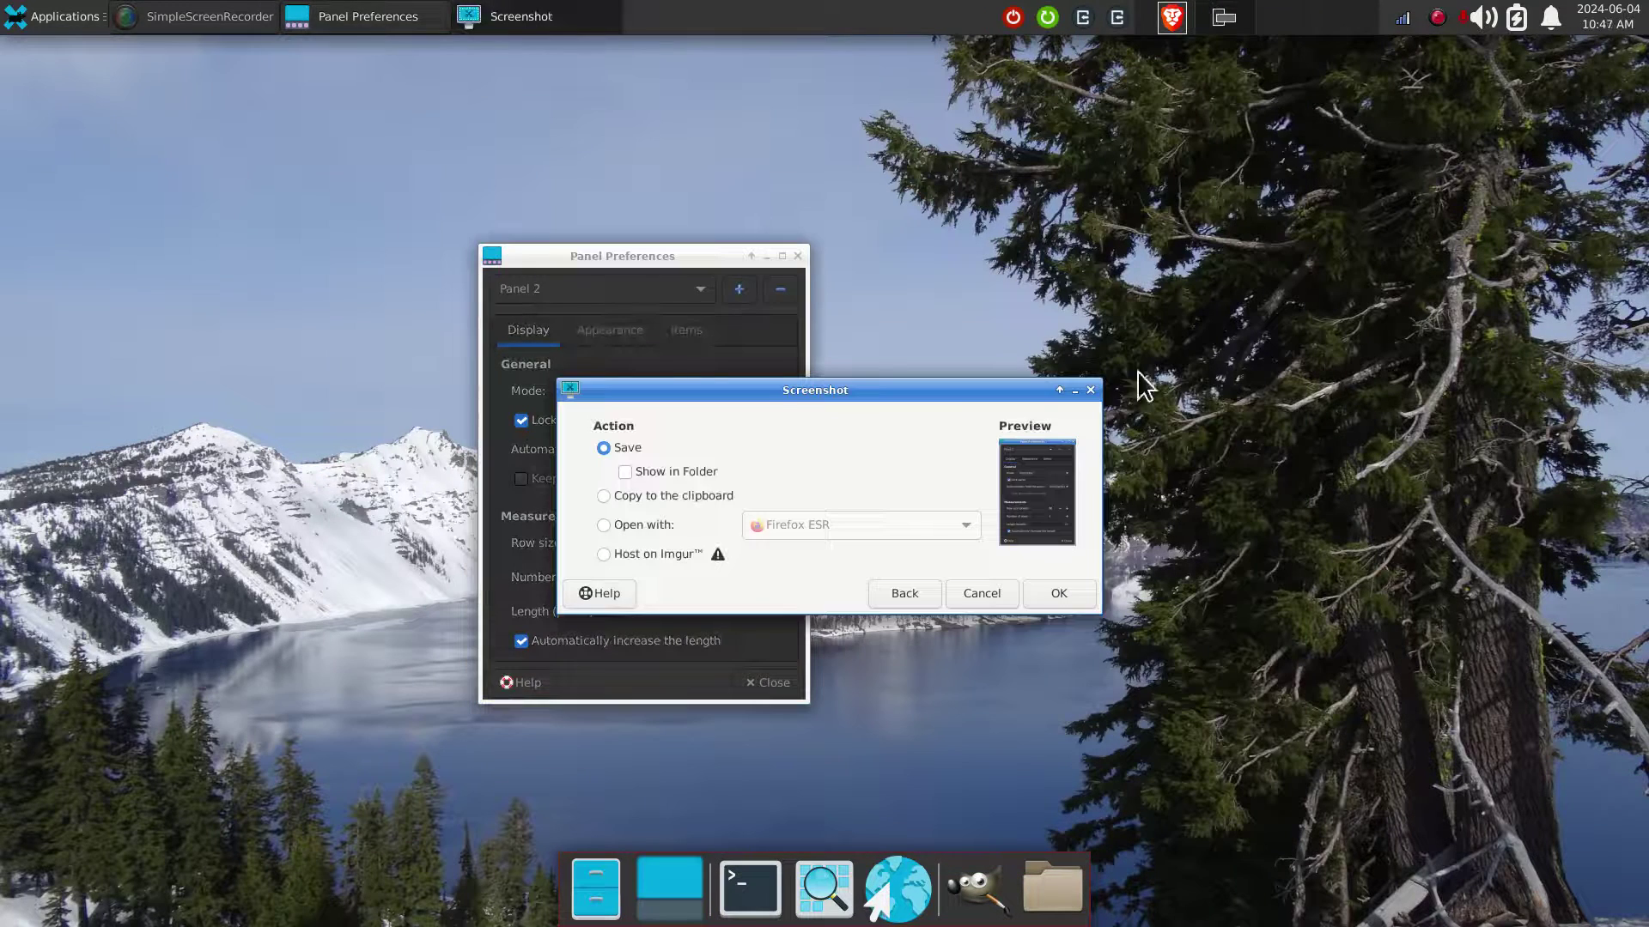
left_click(1094, 391)
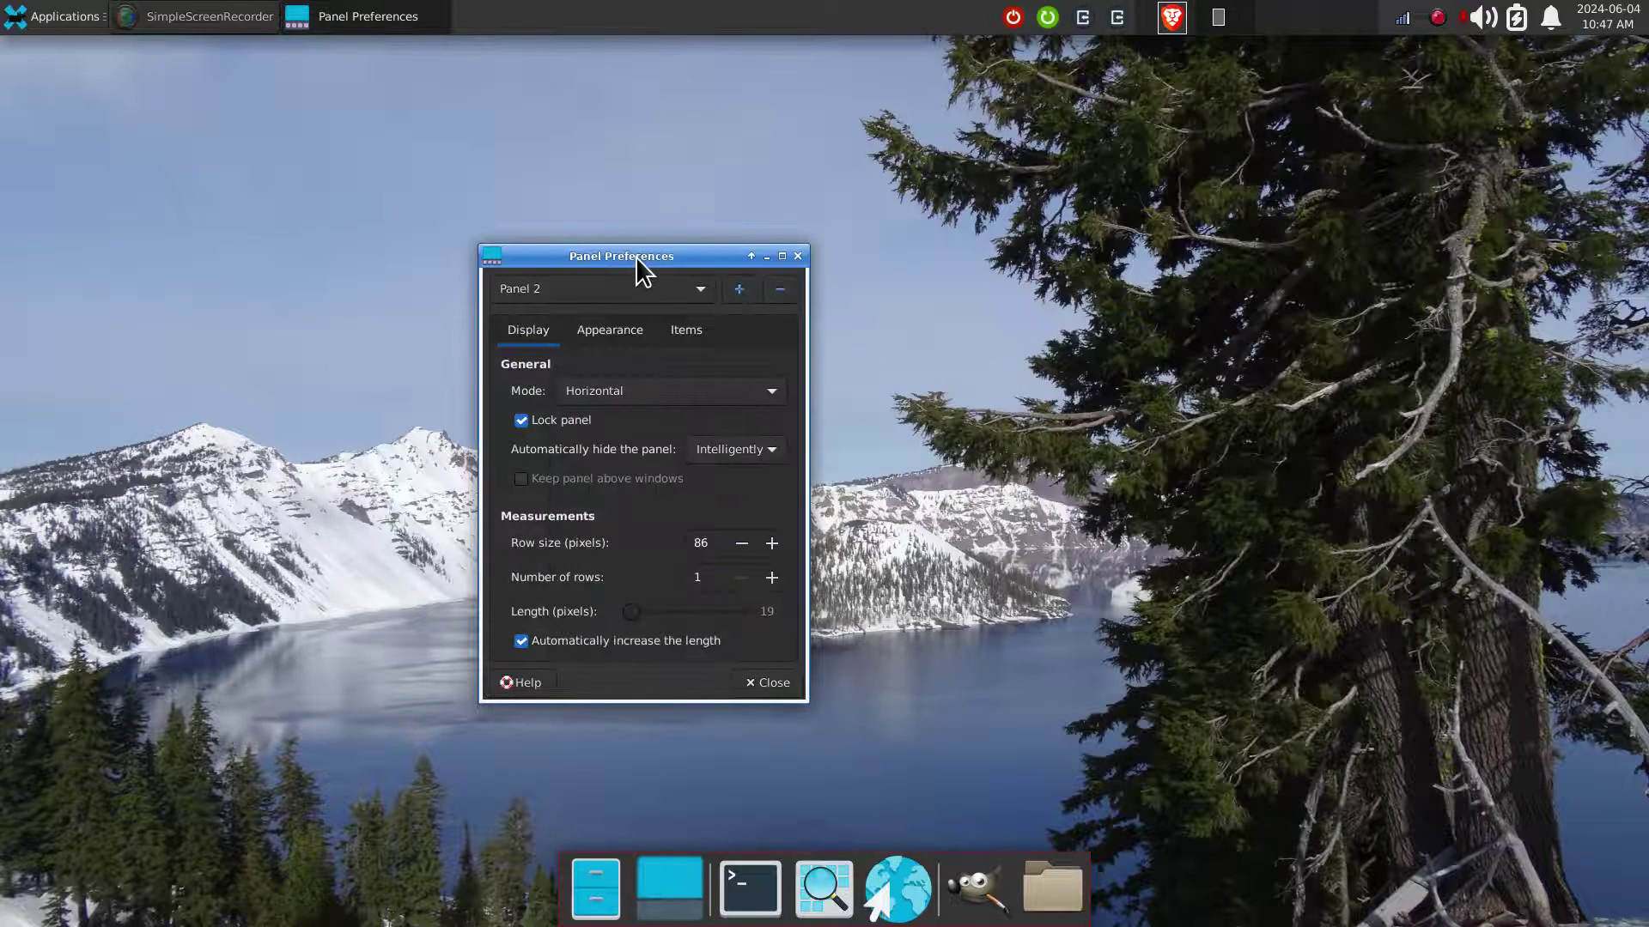
Keep Panel 2 selected and switch its automatic length increase off and on again.
left_click_drag(635, 256, 748, 255)
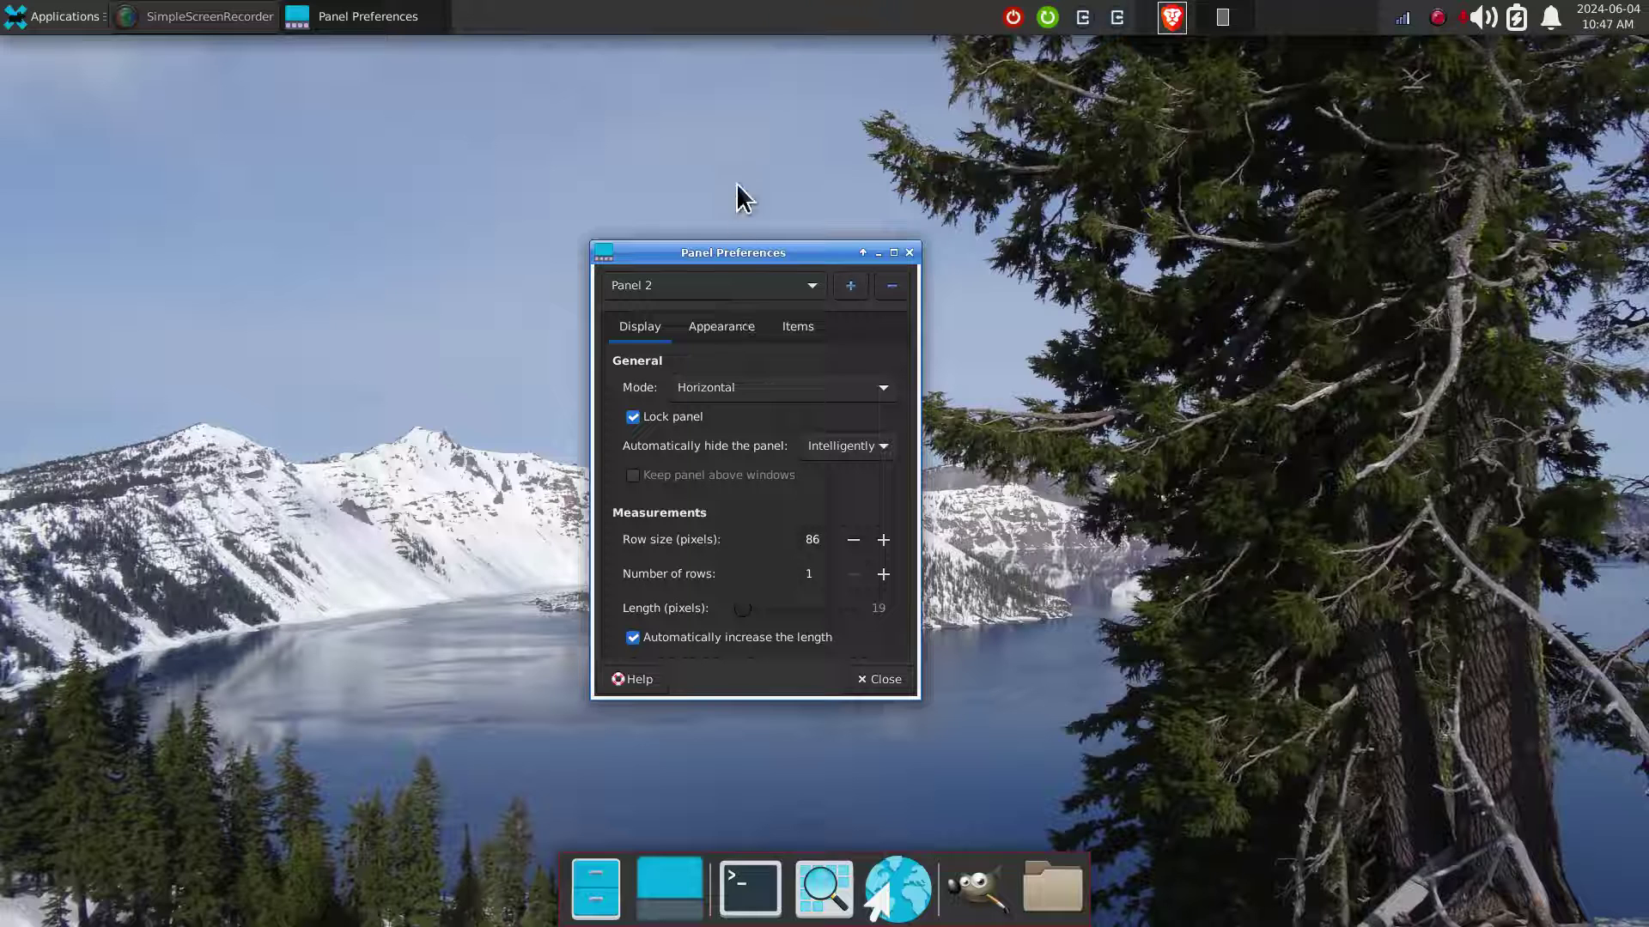
left_click(717, 286)
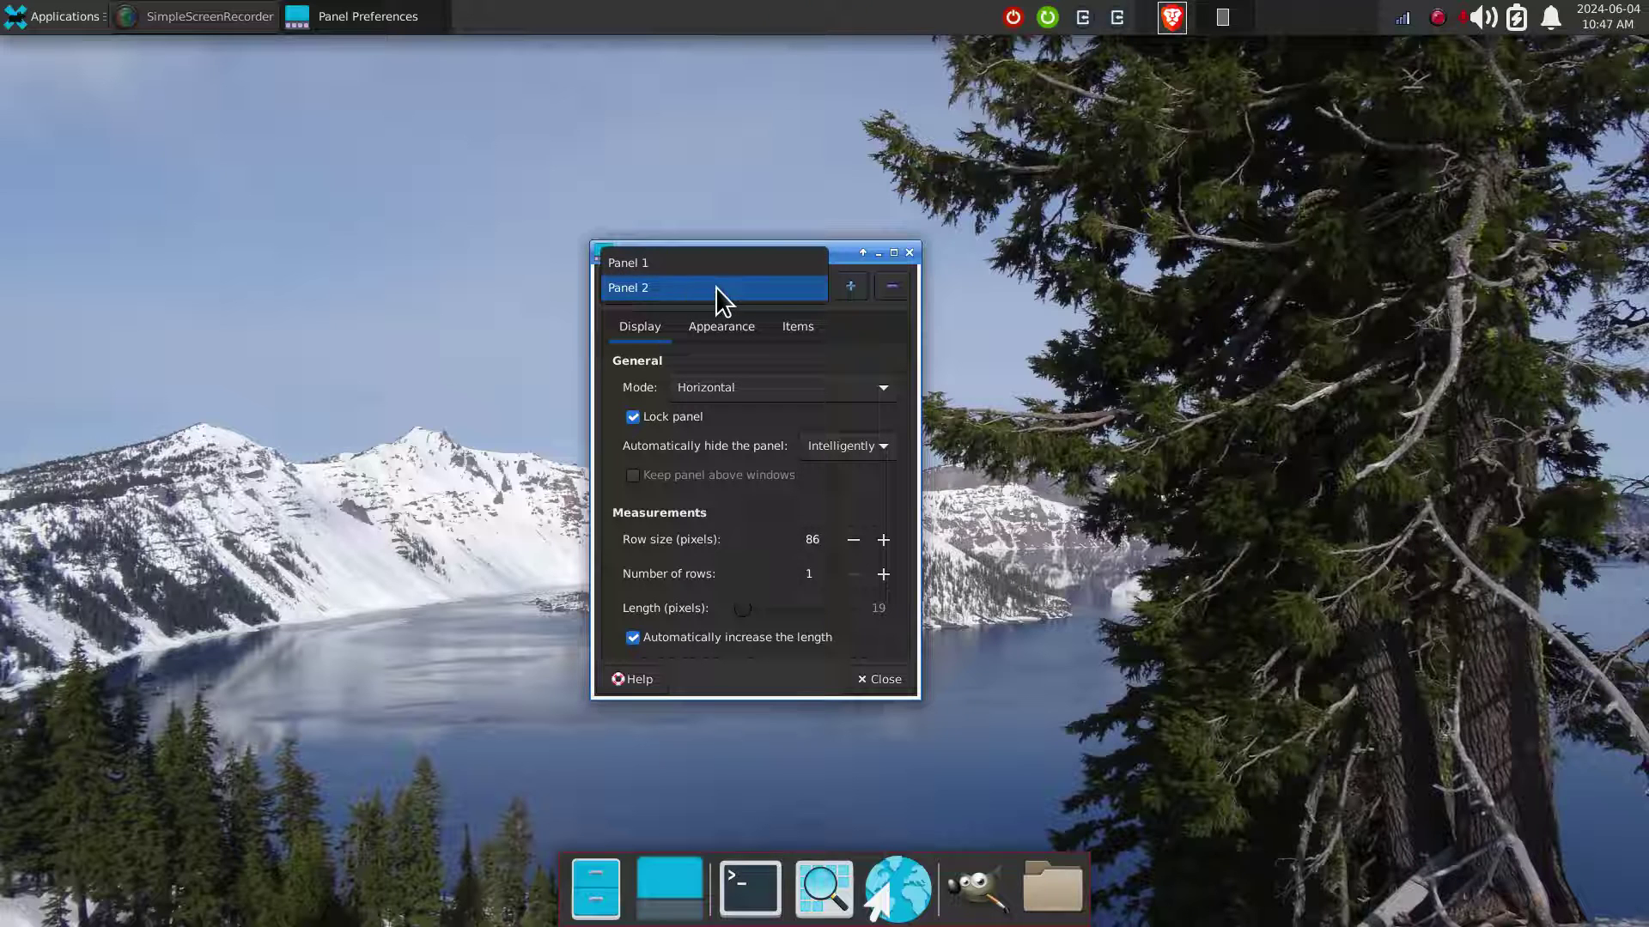
left_click(718, 288)
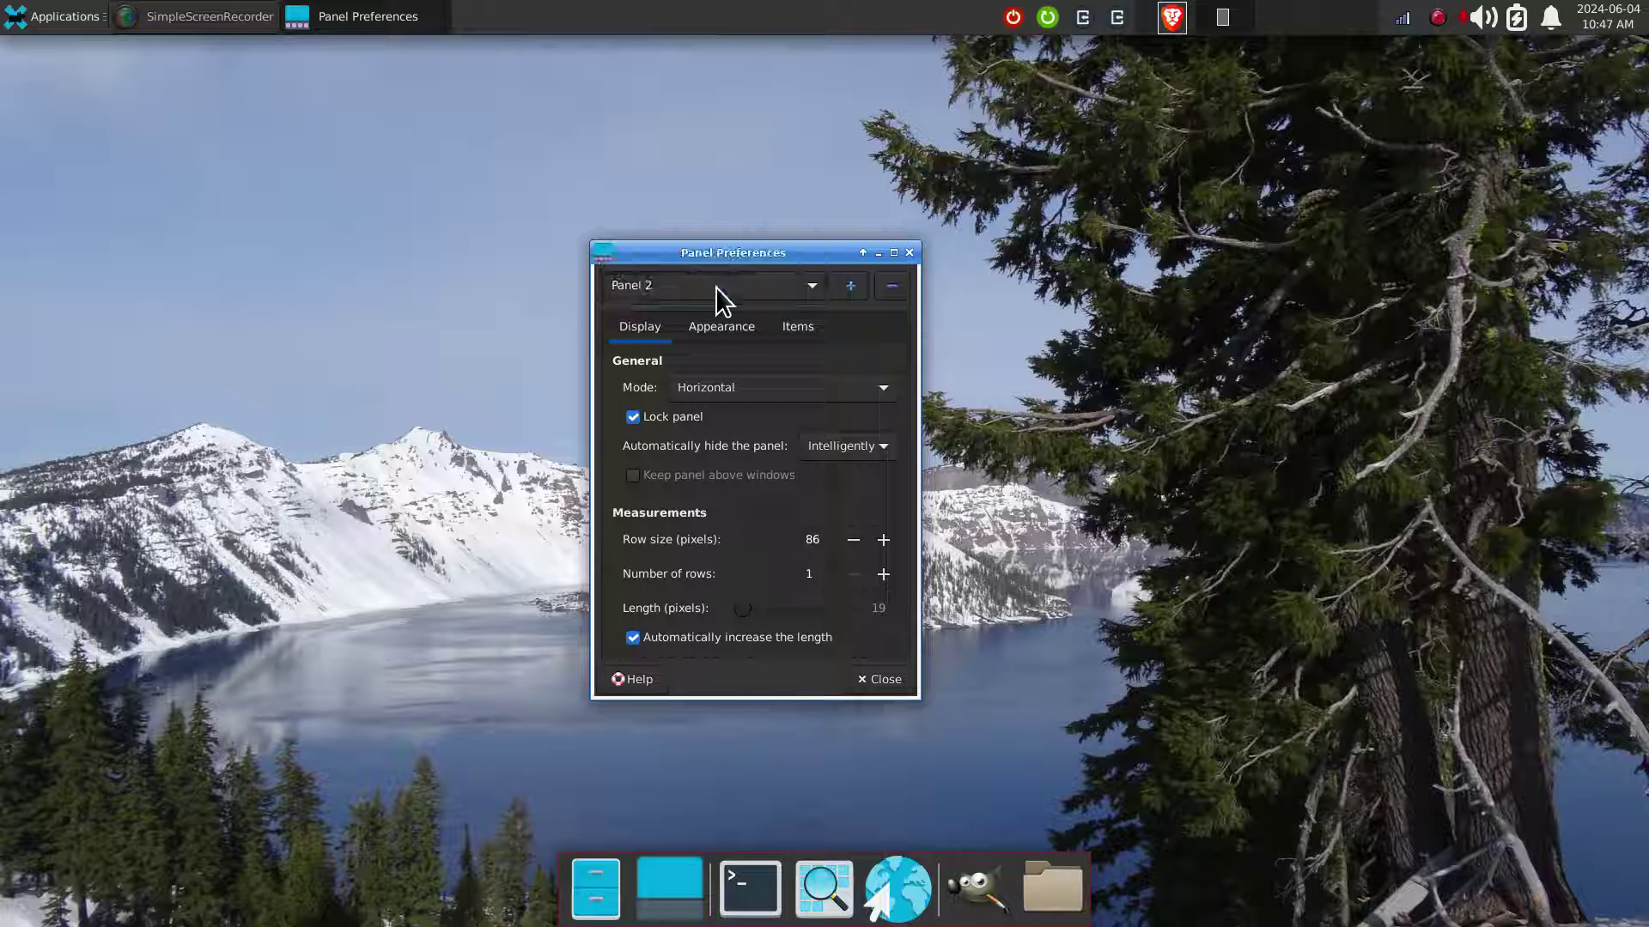
left_click(637, 642)
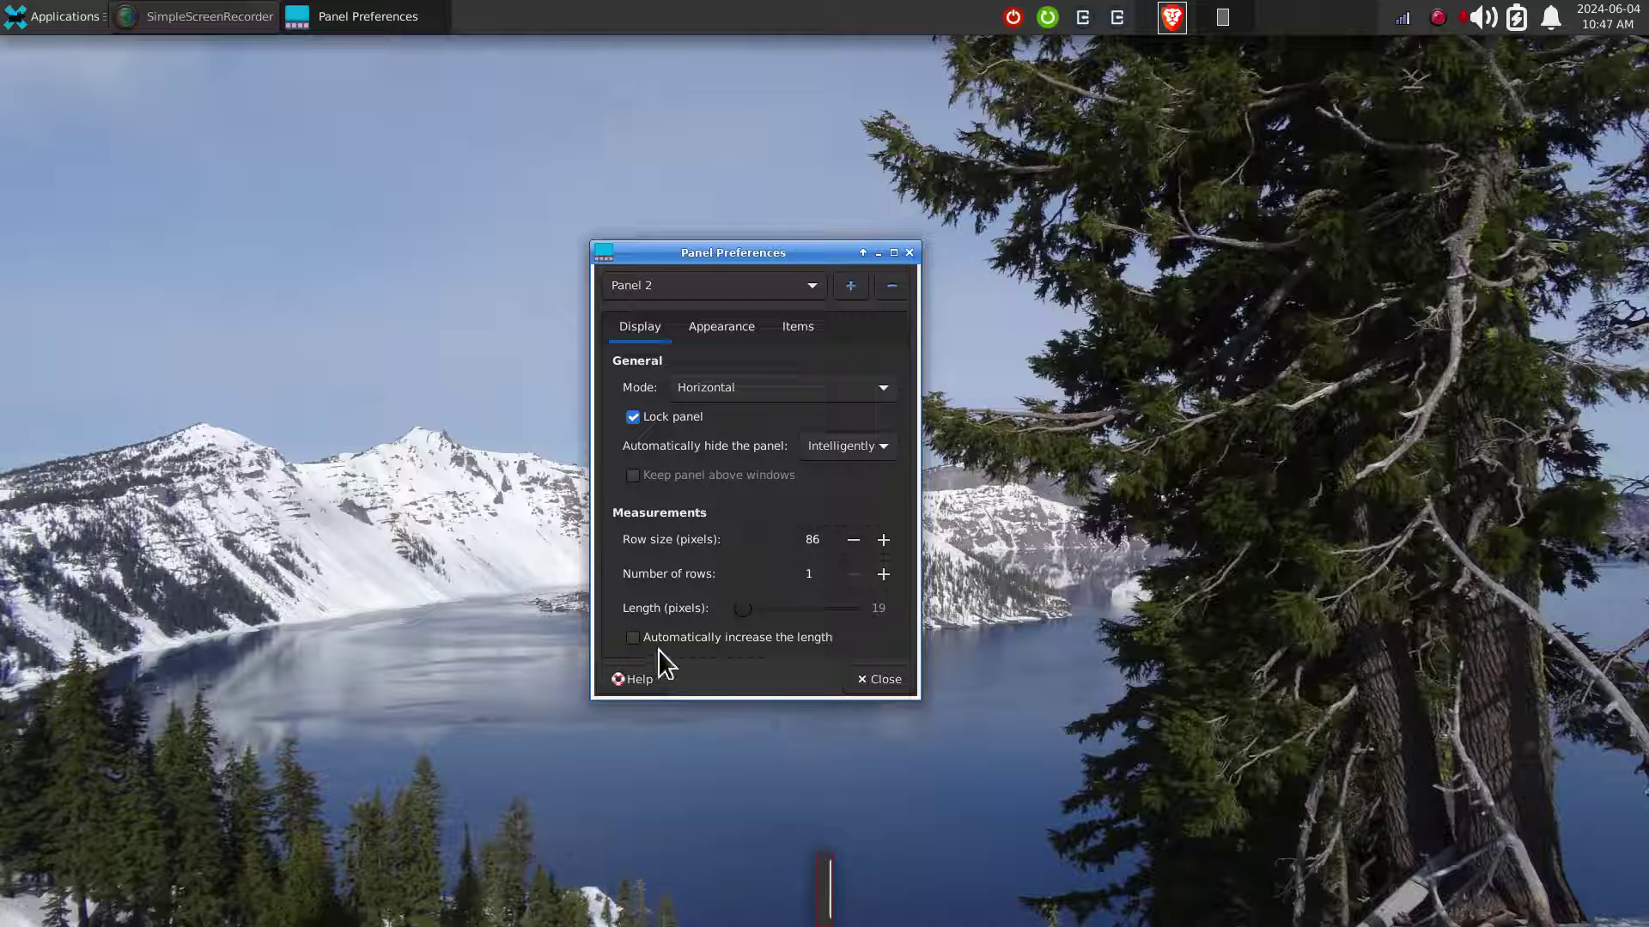
left_click(636, 640)
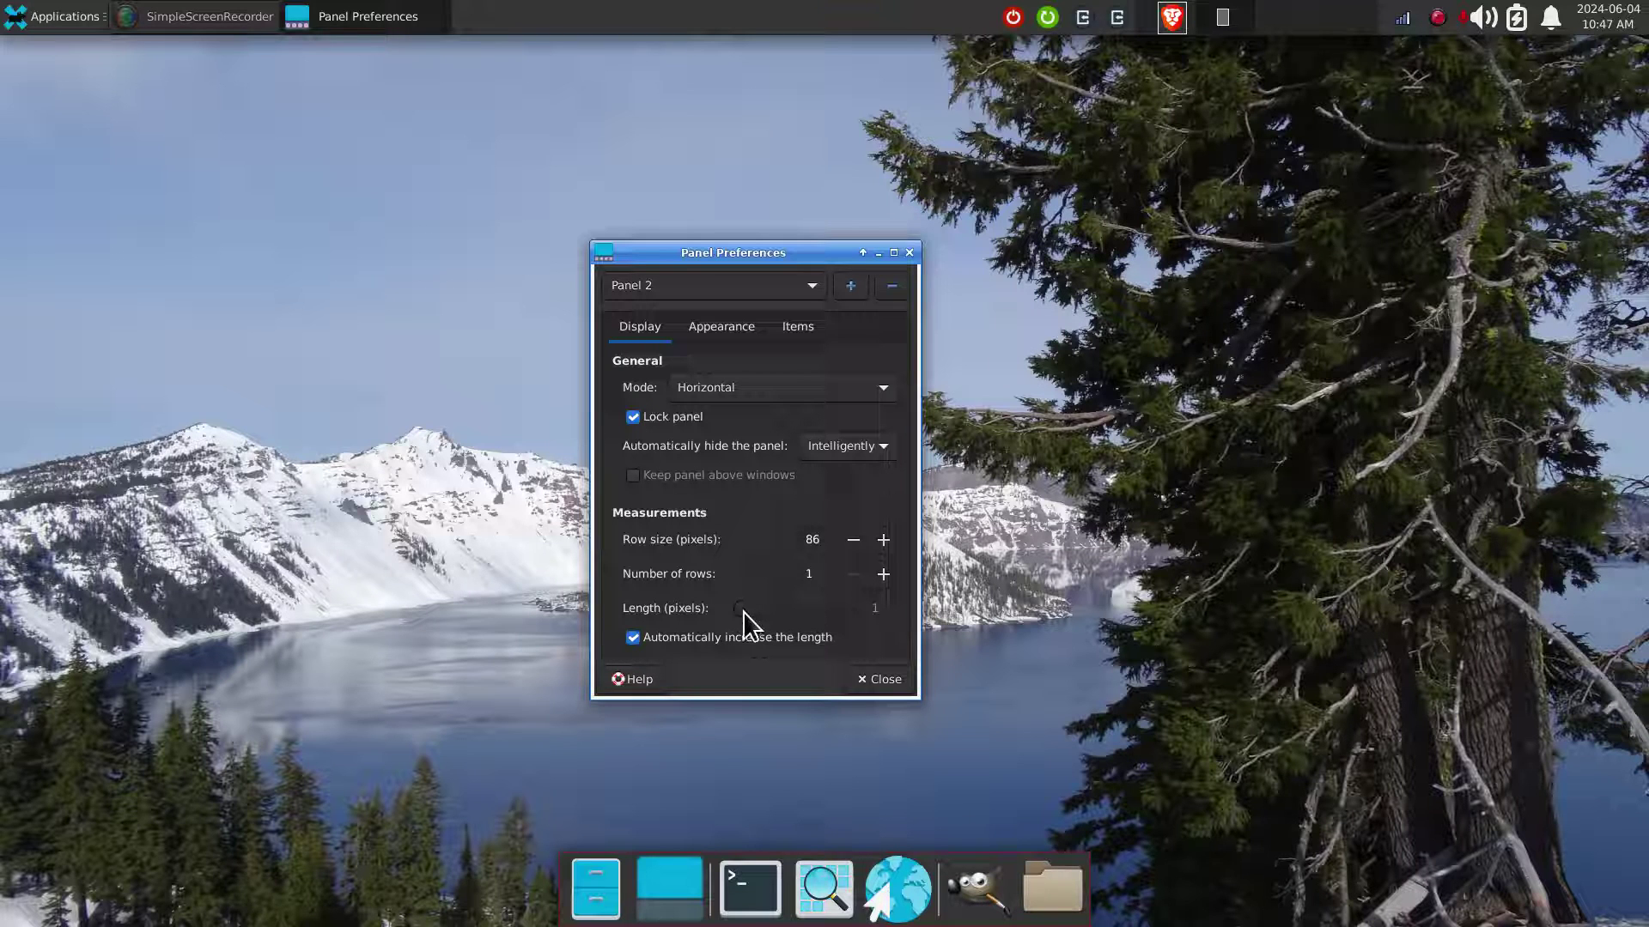
Stretch Panel 2 to a length of 1920 pixels, then shorten it to about 975 pixels.
left_click_drag(743, 610, 757, 609)
left_click_drag(755, 610, 899, 622)
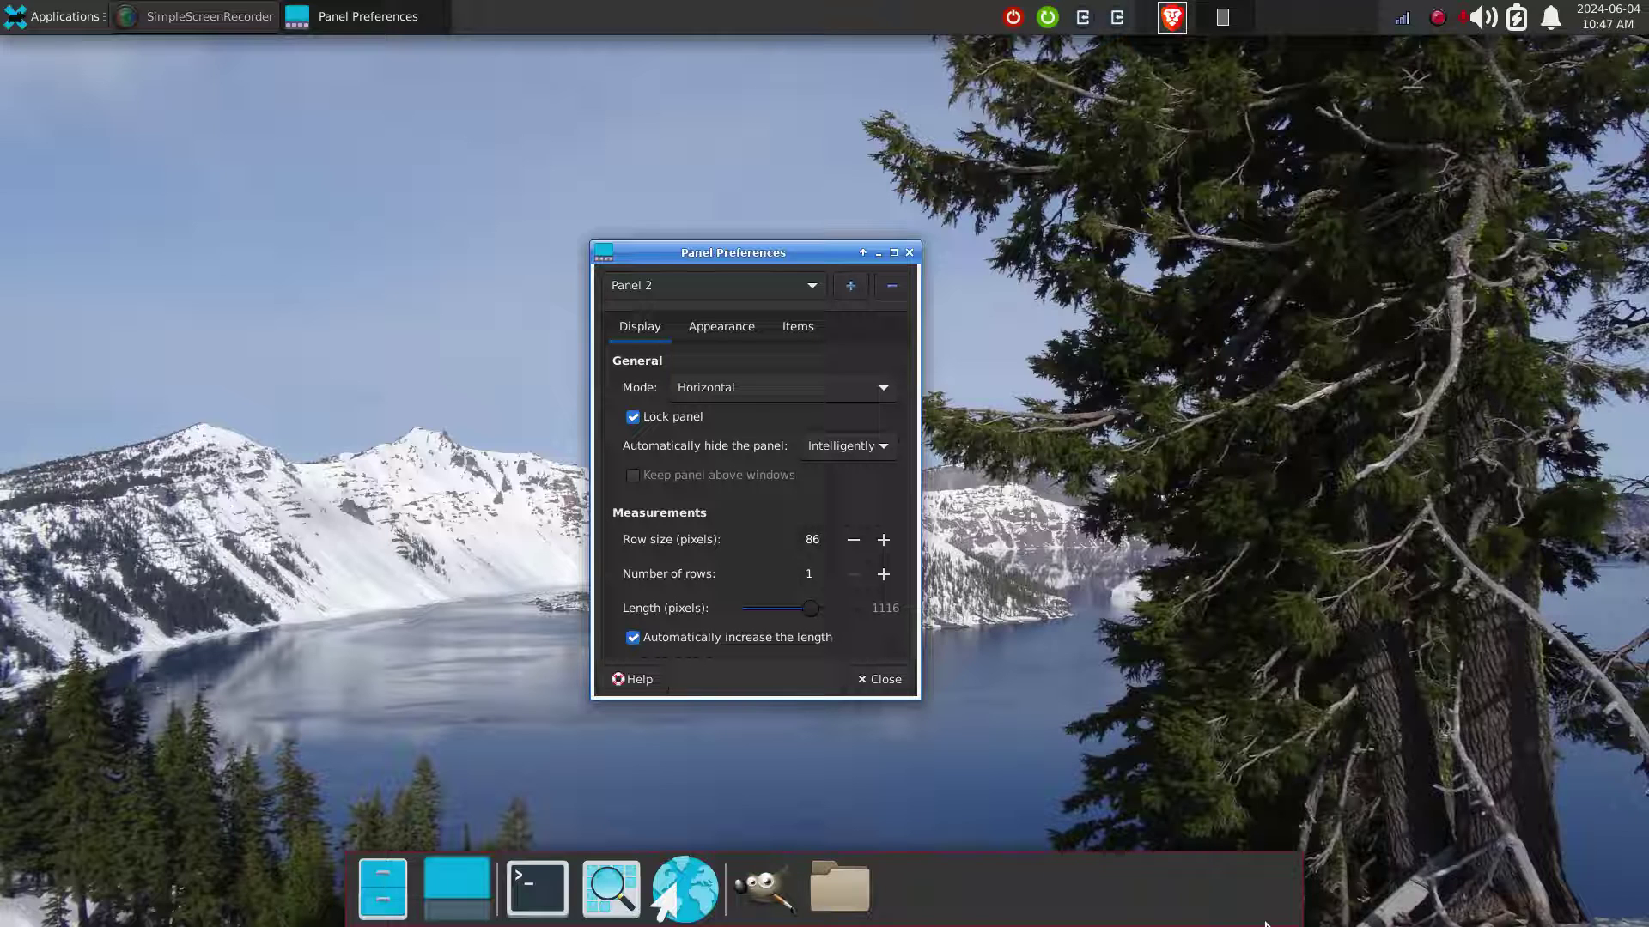
left_click_drag(810, 608, 884, 626)
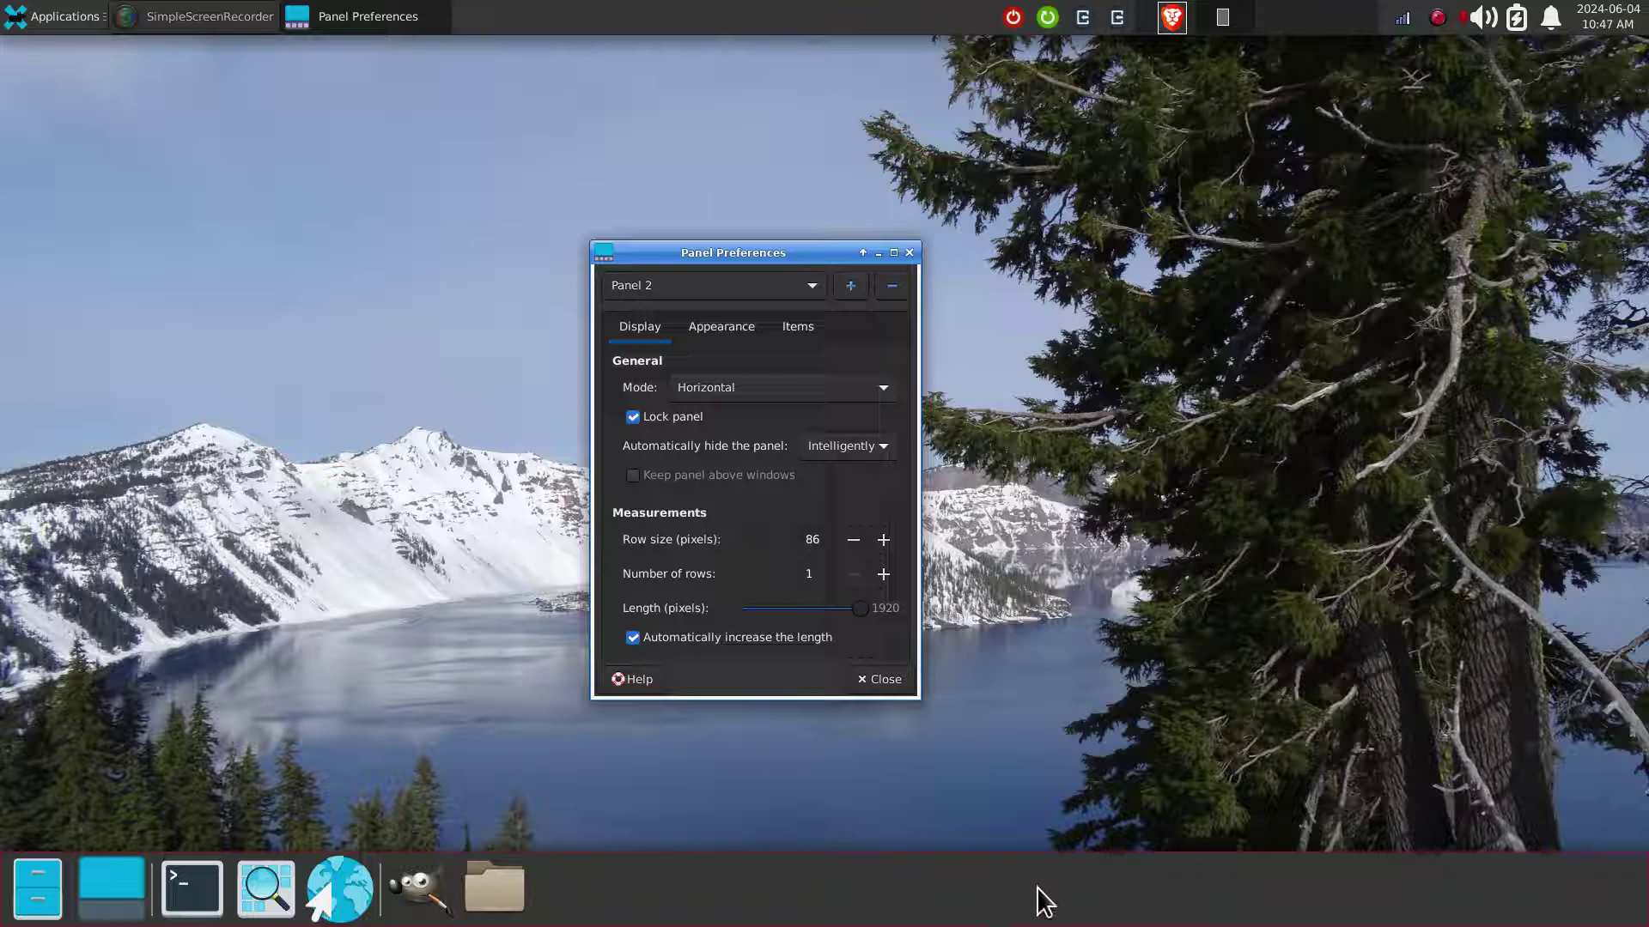
left_click_drag(859, 612, 801, 620)
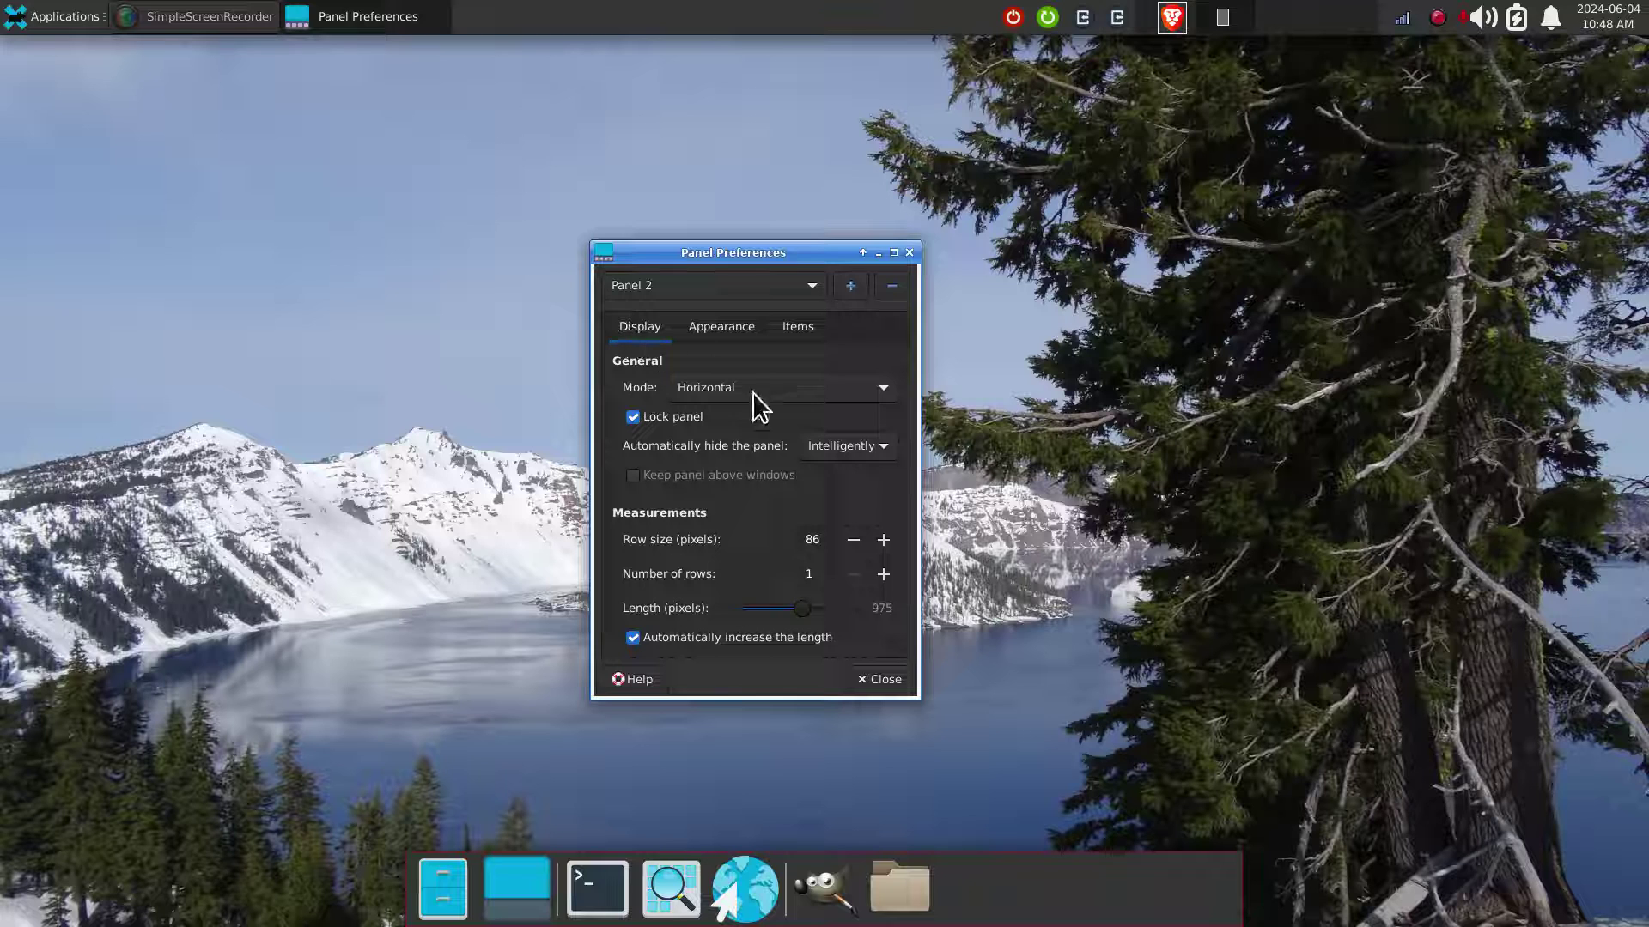
Raise Panel 2's number of rows to six, unlock the panel, and move the preferences window clear of it.
left_click(884, 575)
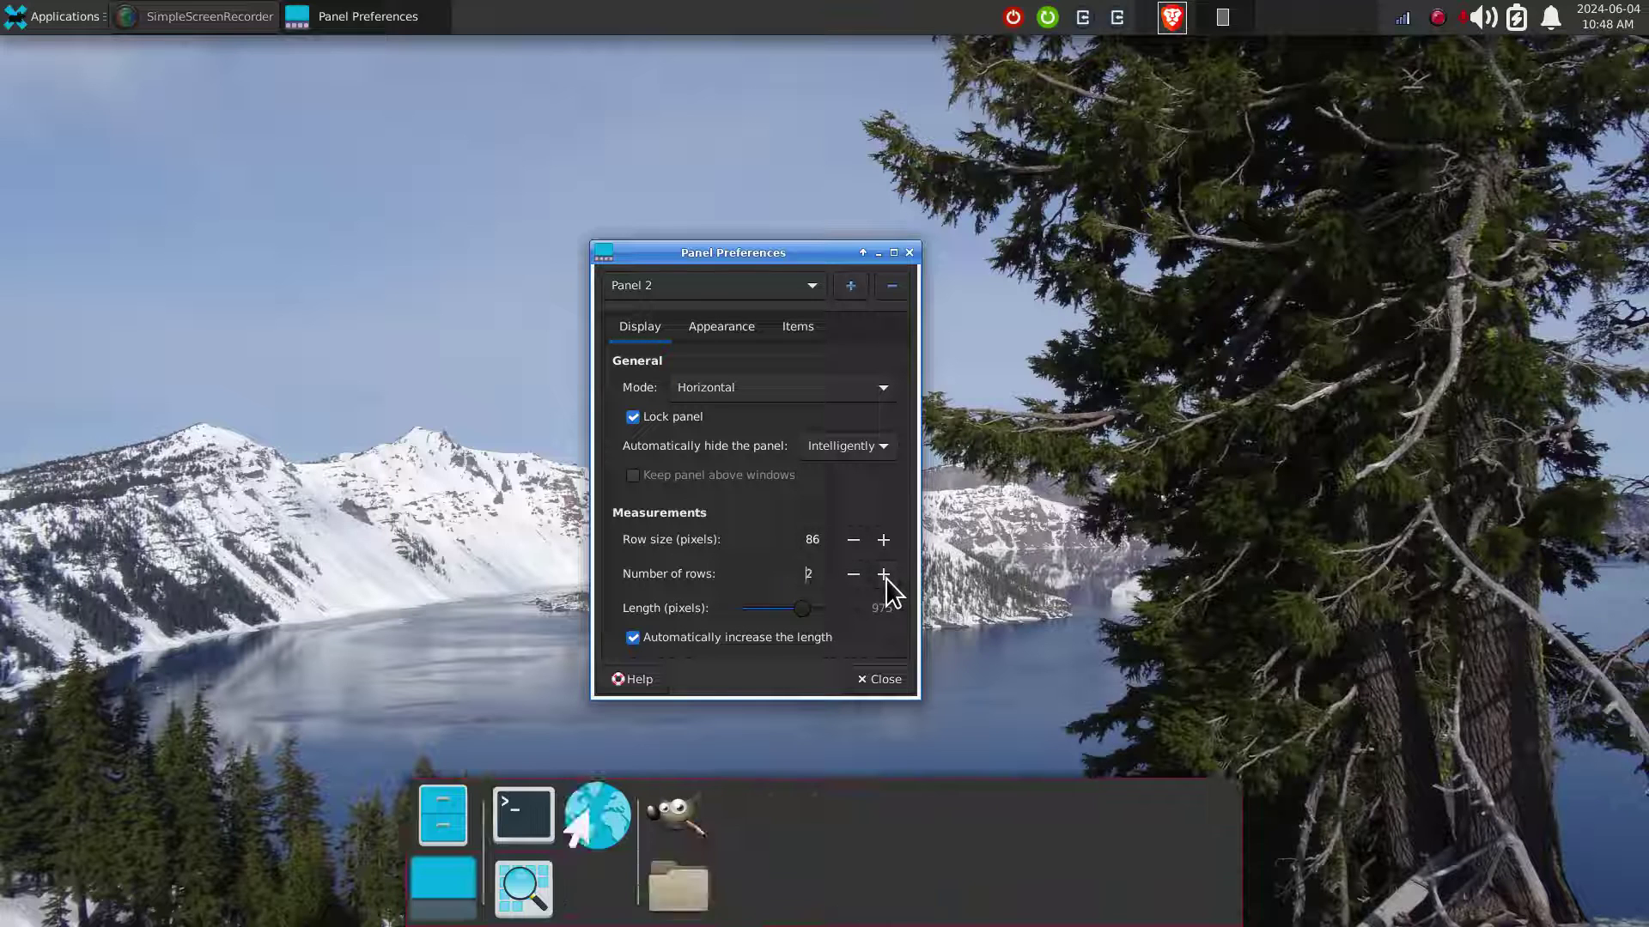
left_click(884, 575)
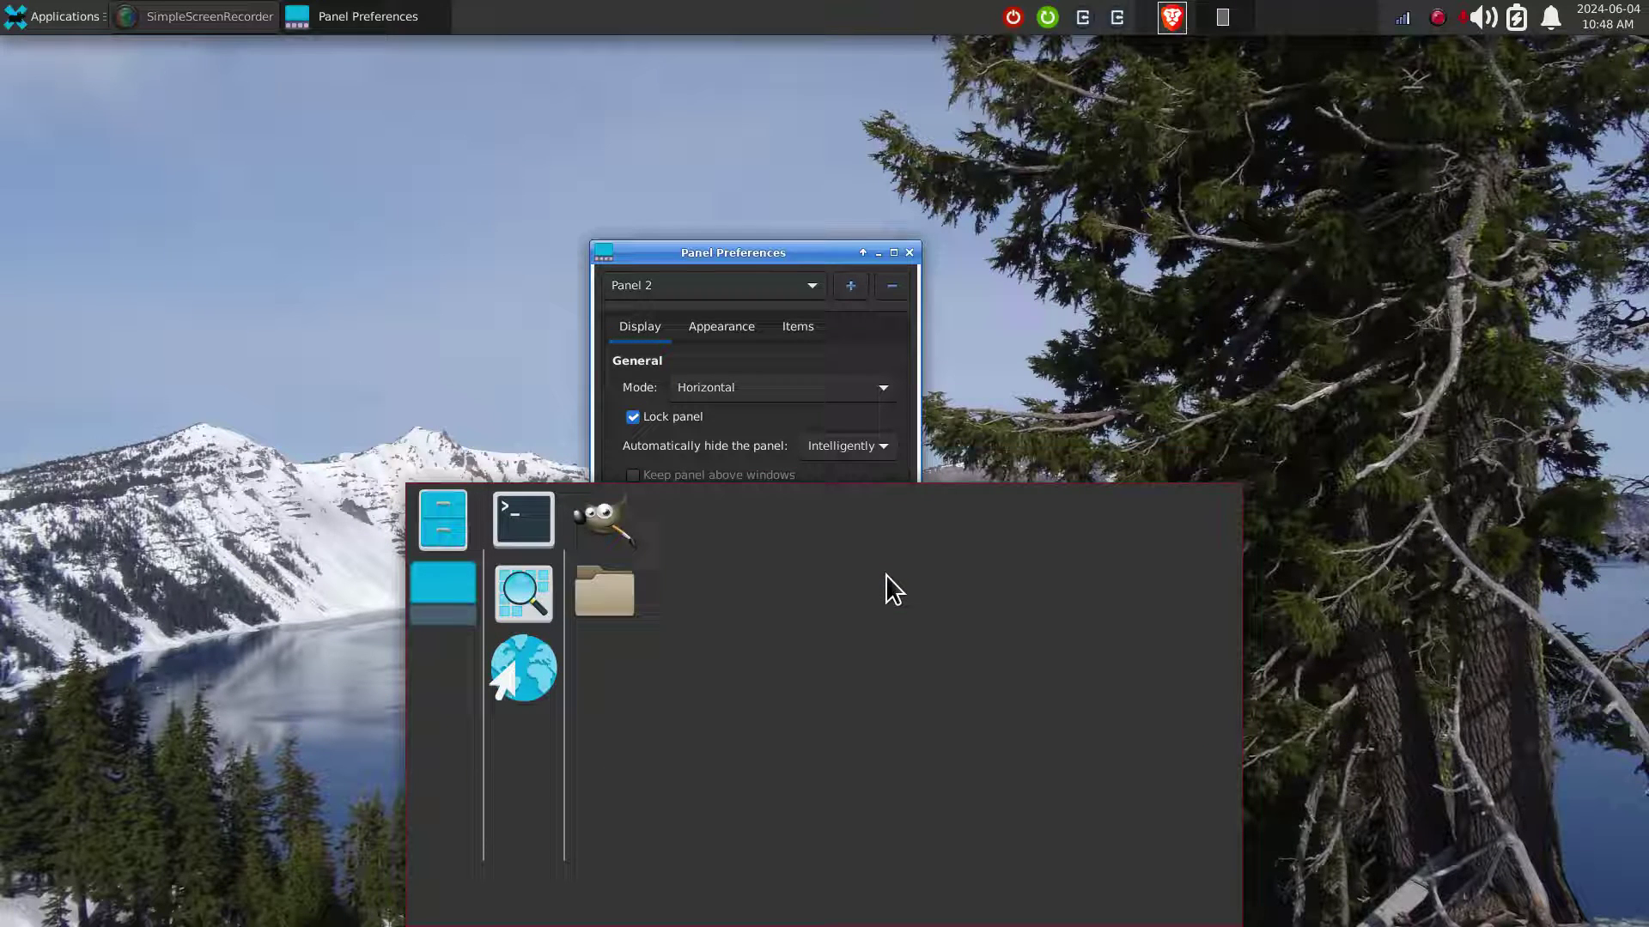
left_click(883, 421)
left_click_drag(851, 254, 857, 98)
Set Panel 2's number of rows to 1.
left_click(861, 436)
left_click(860, 435)
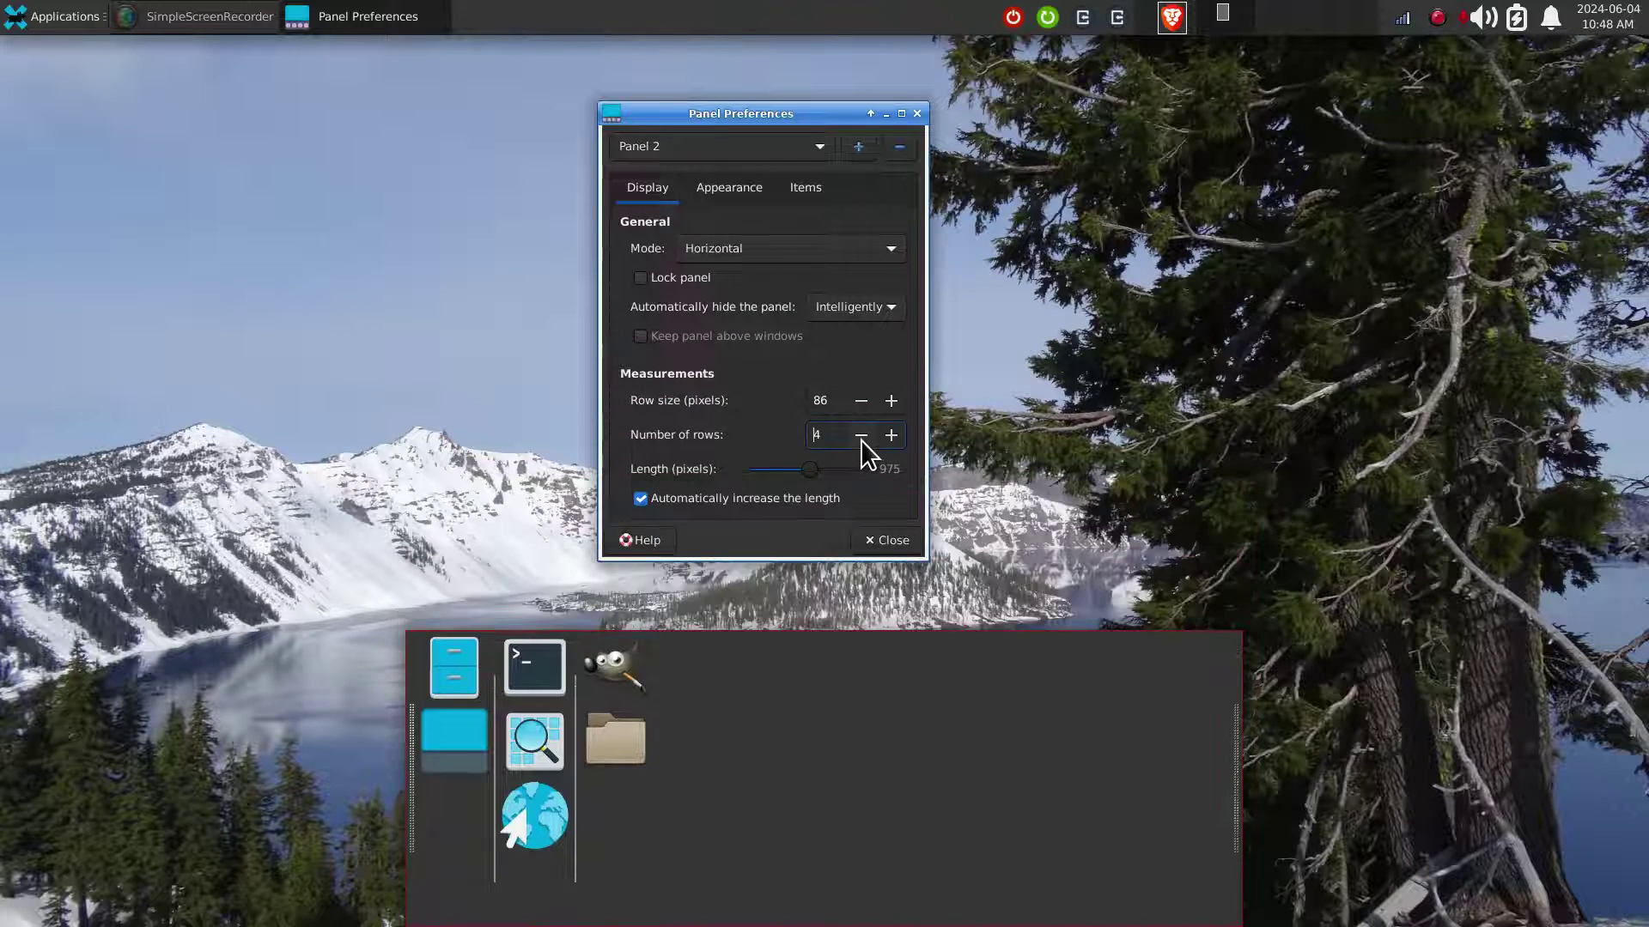
left_click(861, 436)
left_click(860, 435)
left_click(861, 435)
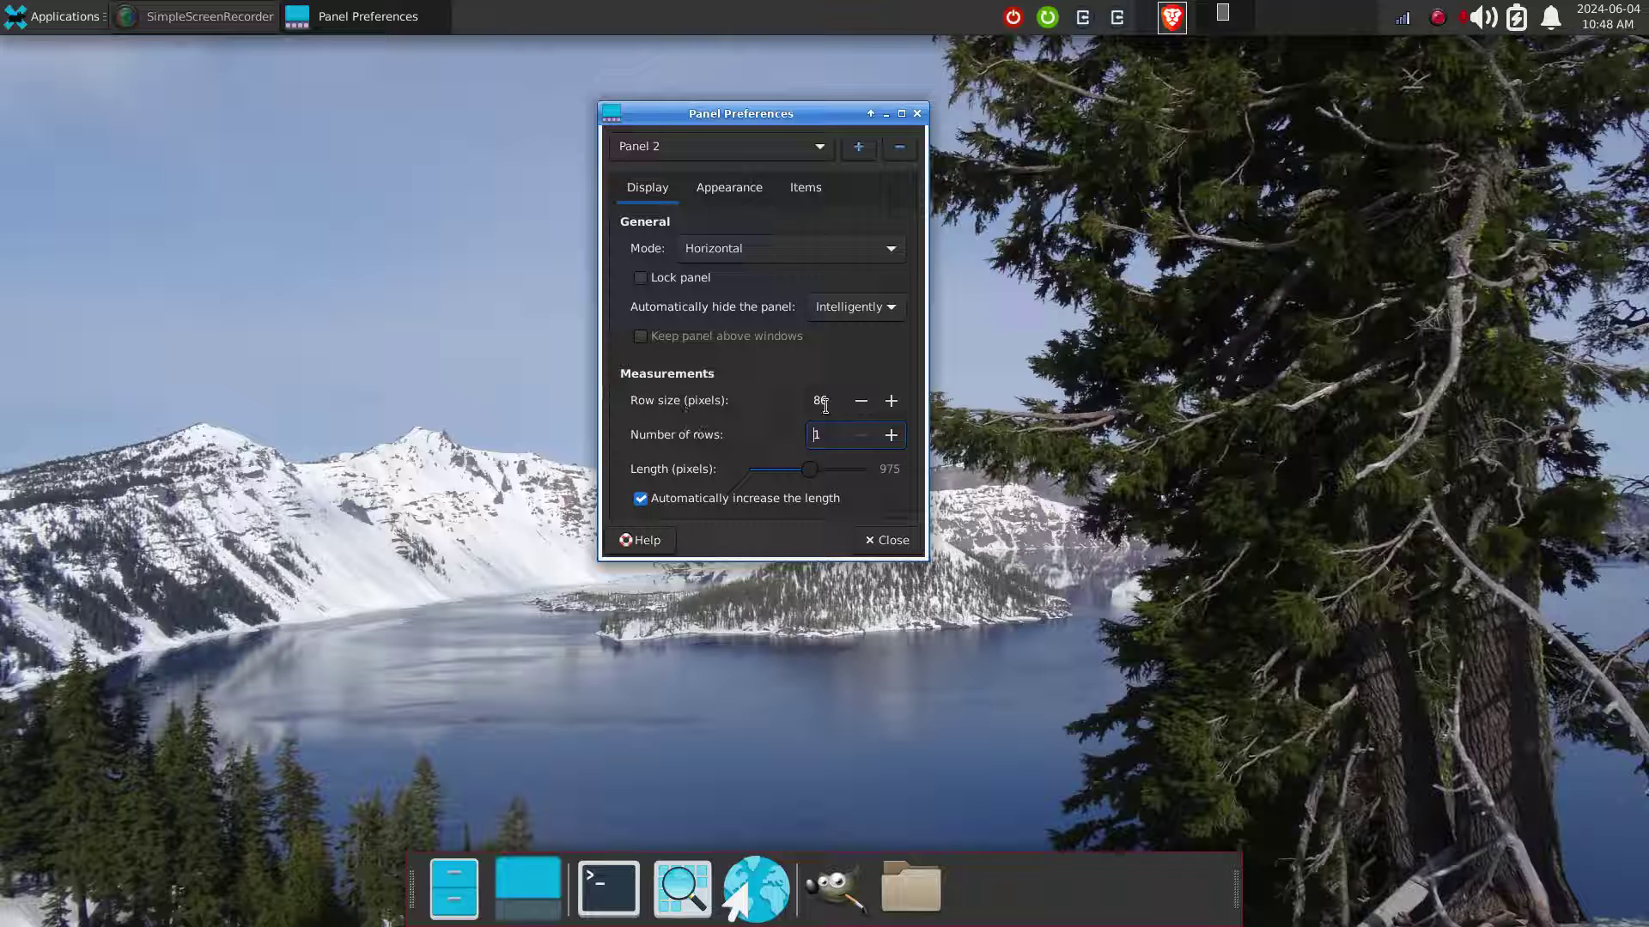
Try a smaller row size for Panel 2, then set it to 93 pixels.
left_click(857, 402)
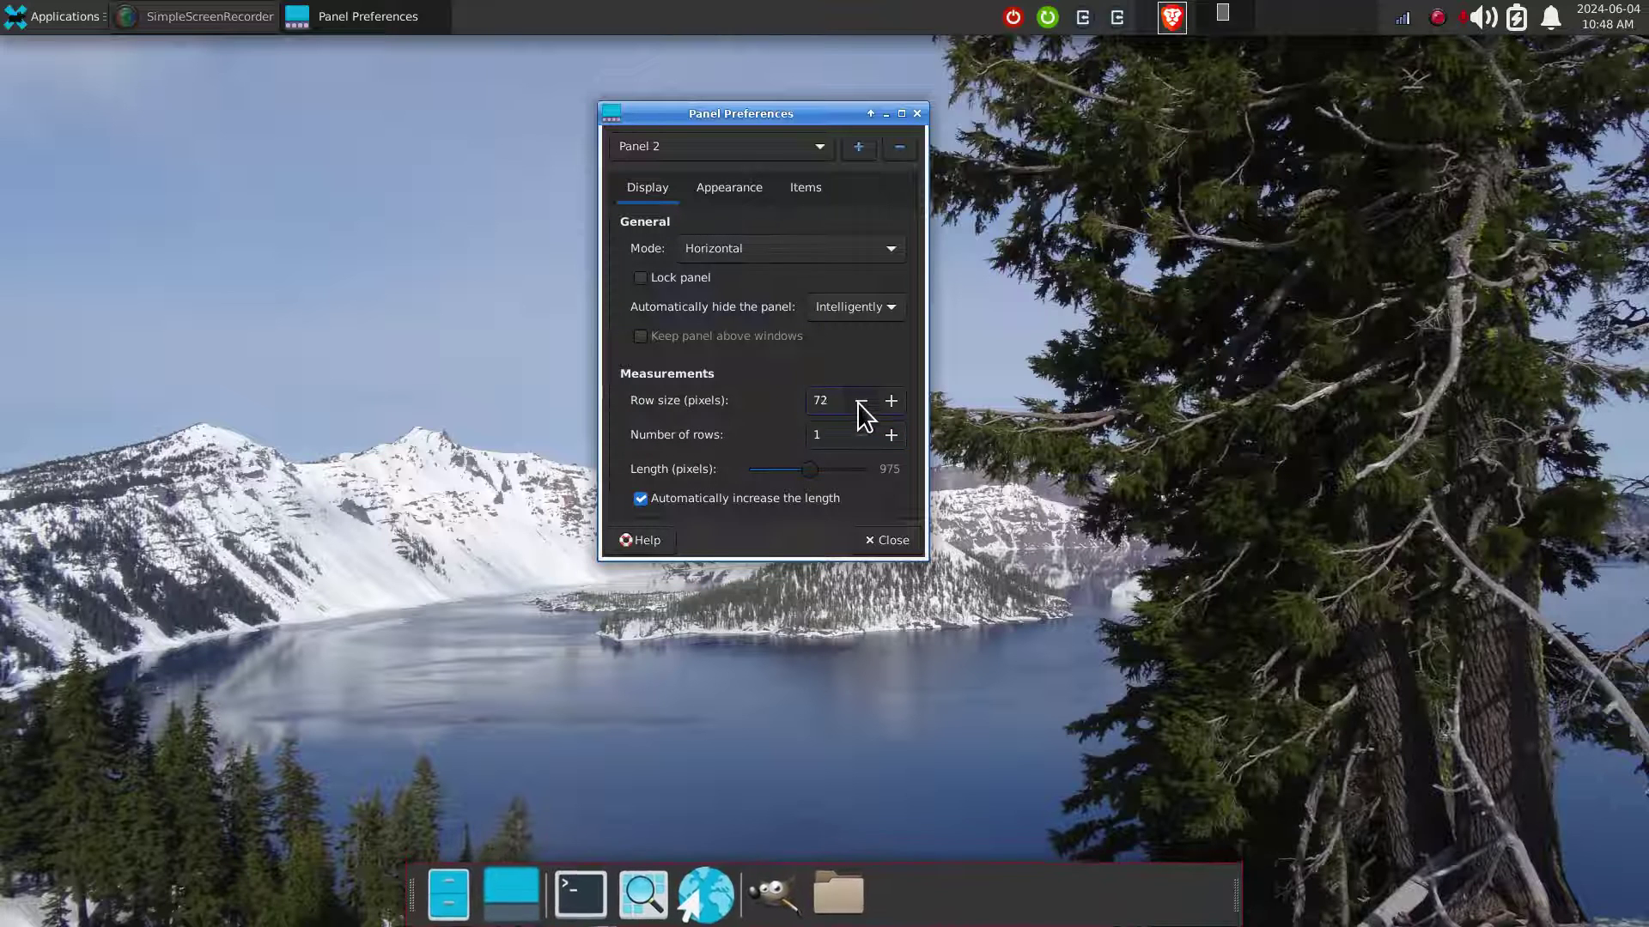
mouse_move(857, 402)
left_mouse_down()
mouse_move(893, 400)
mouse_move(864, 399)
left_mouse_up()
left_click(893, 404)
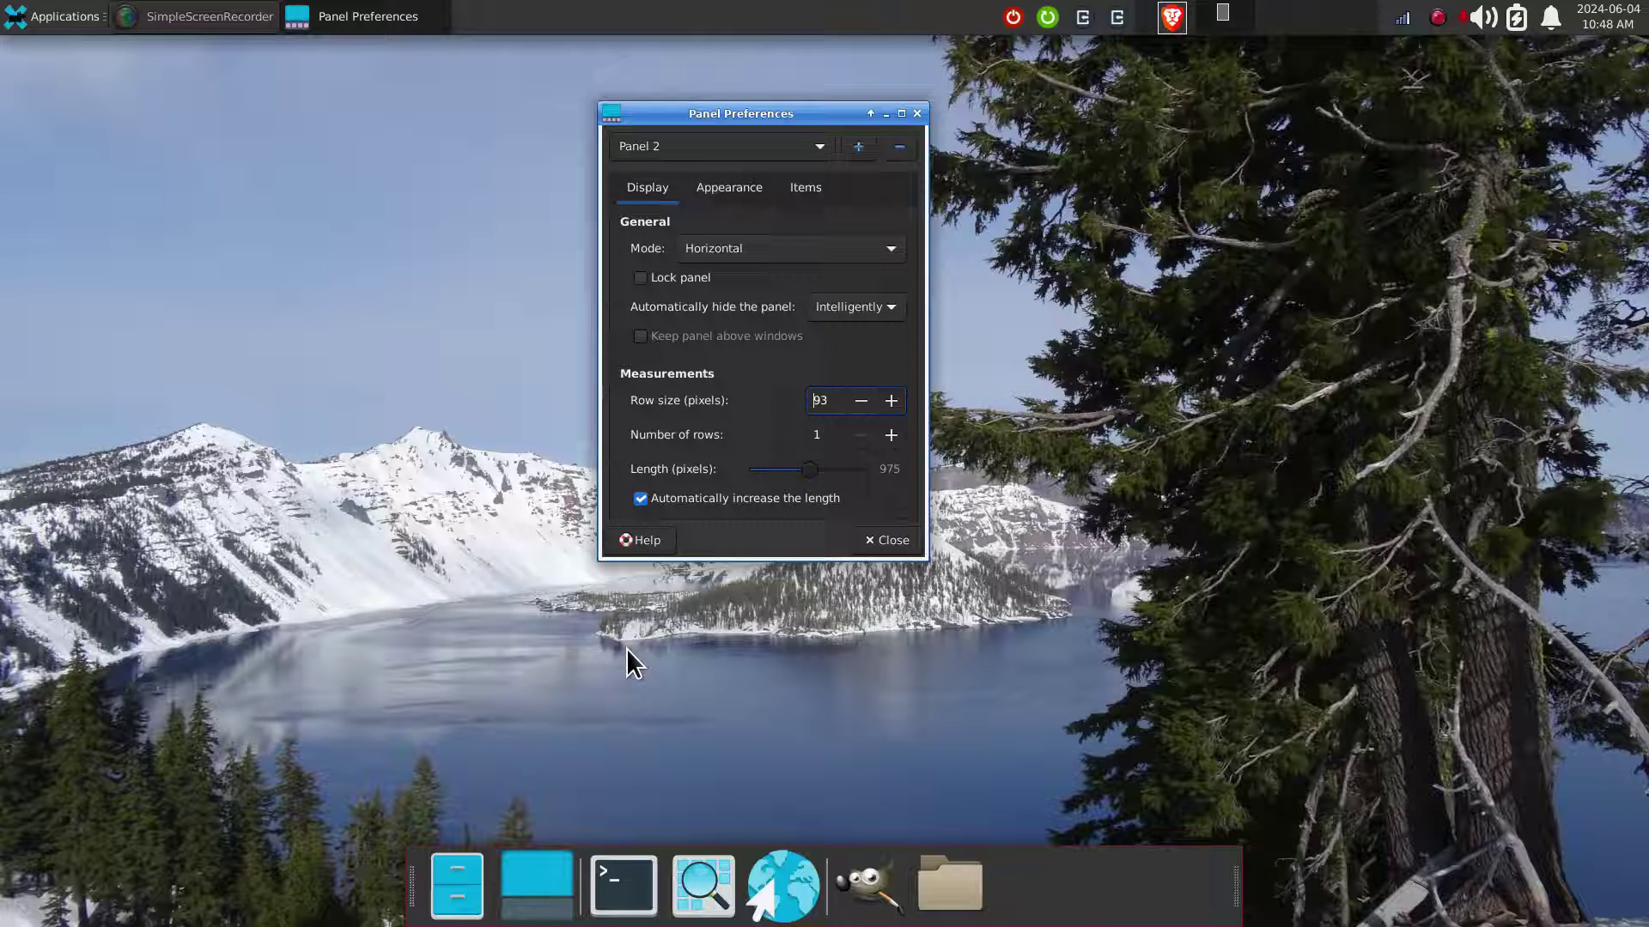
Check the automatic hiding options for Panel 2 without changing them, and close the panel preferences.
left_click(840, 311)
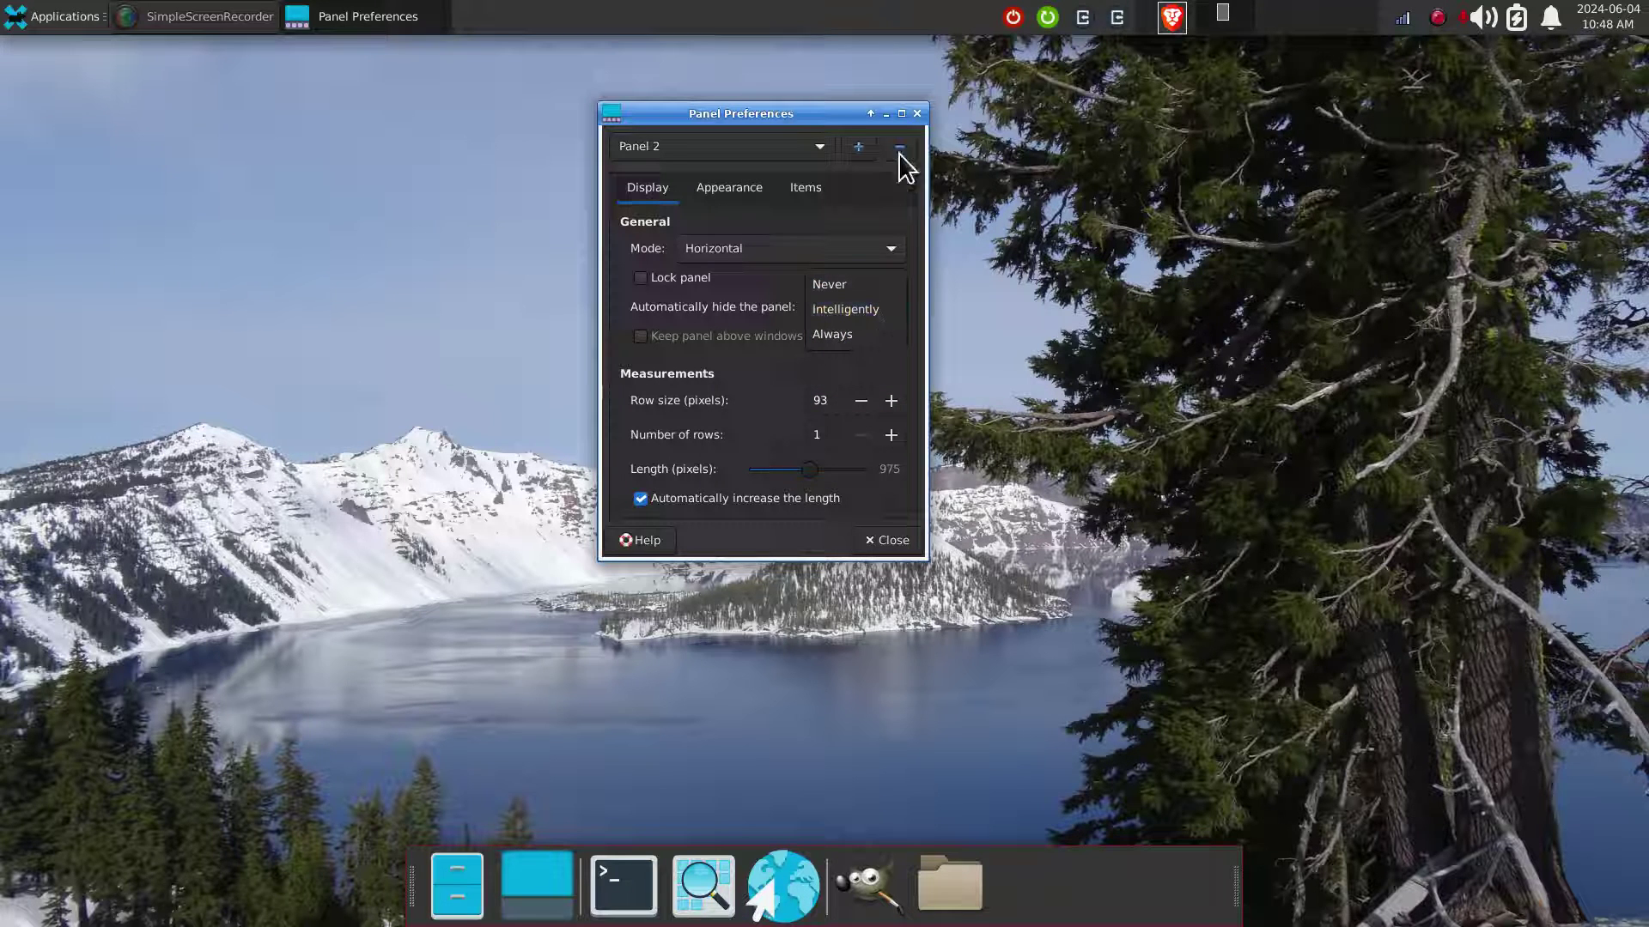
left_click(830, 121)
left_click(917, 114)
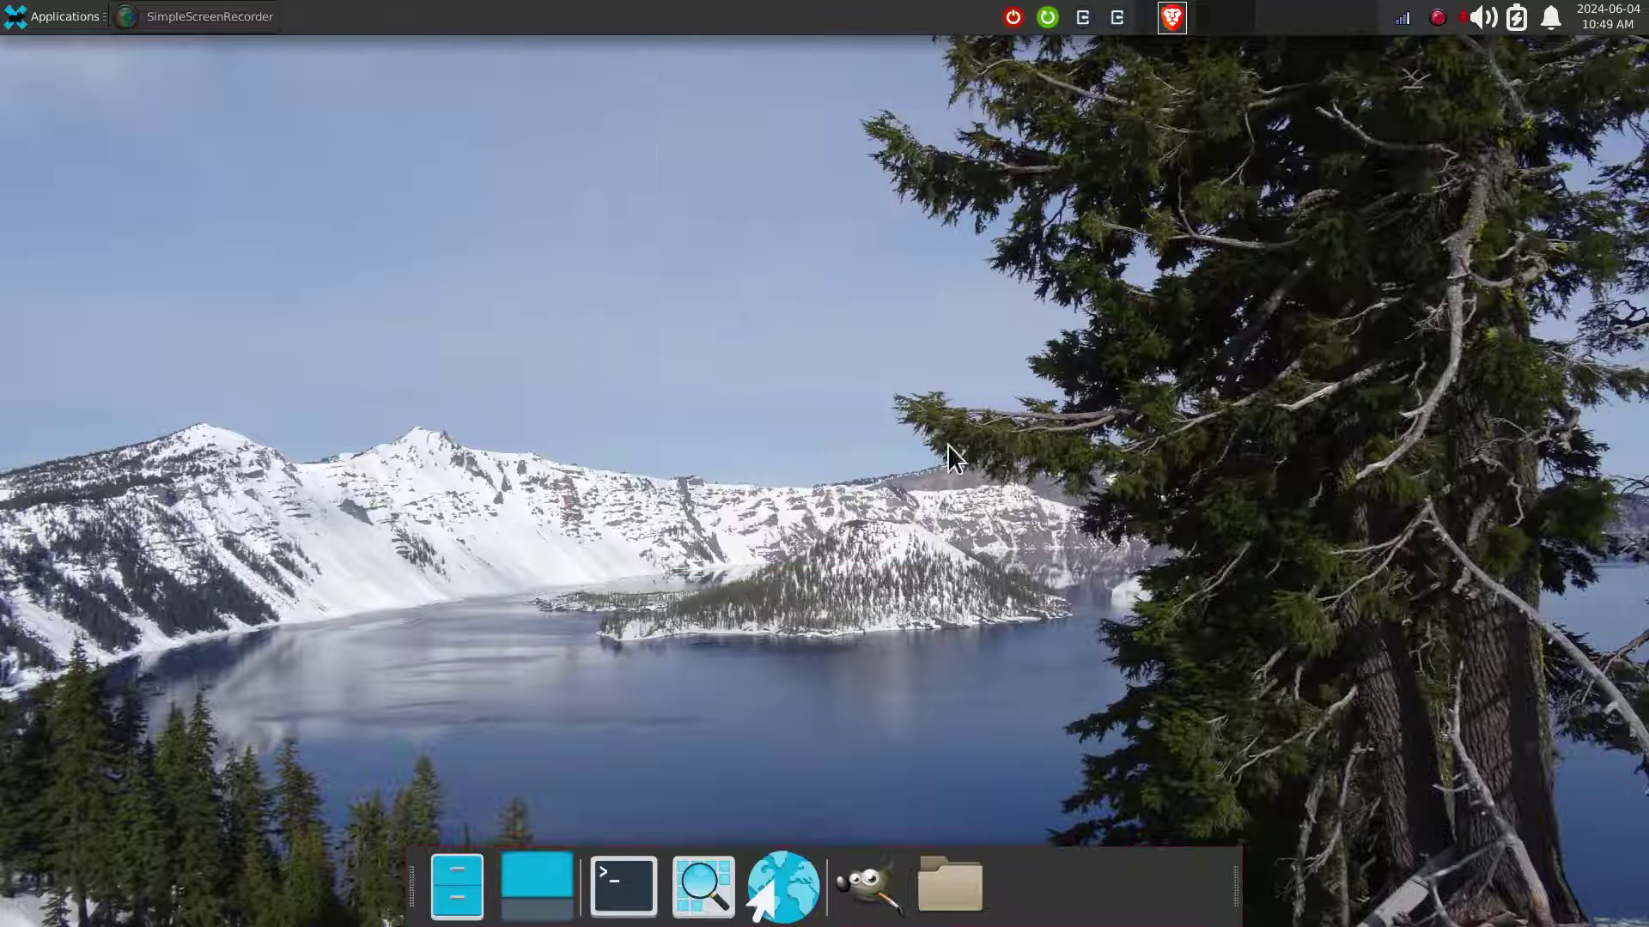
Open the home folder in Thunar, move and maximize its window over the dock to test hiding, then restore and close it.
left_click(445, 888)
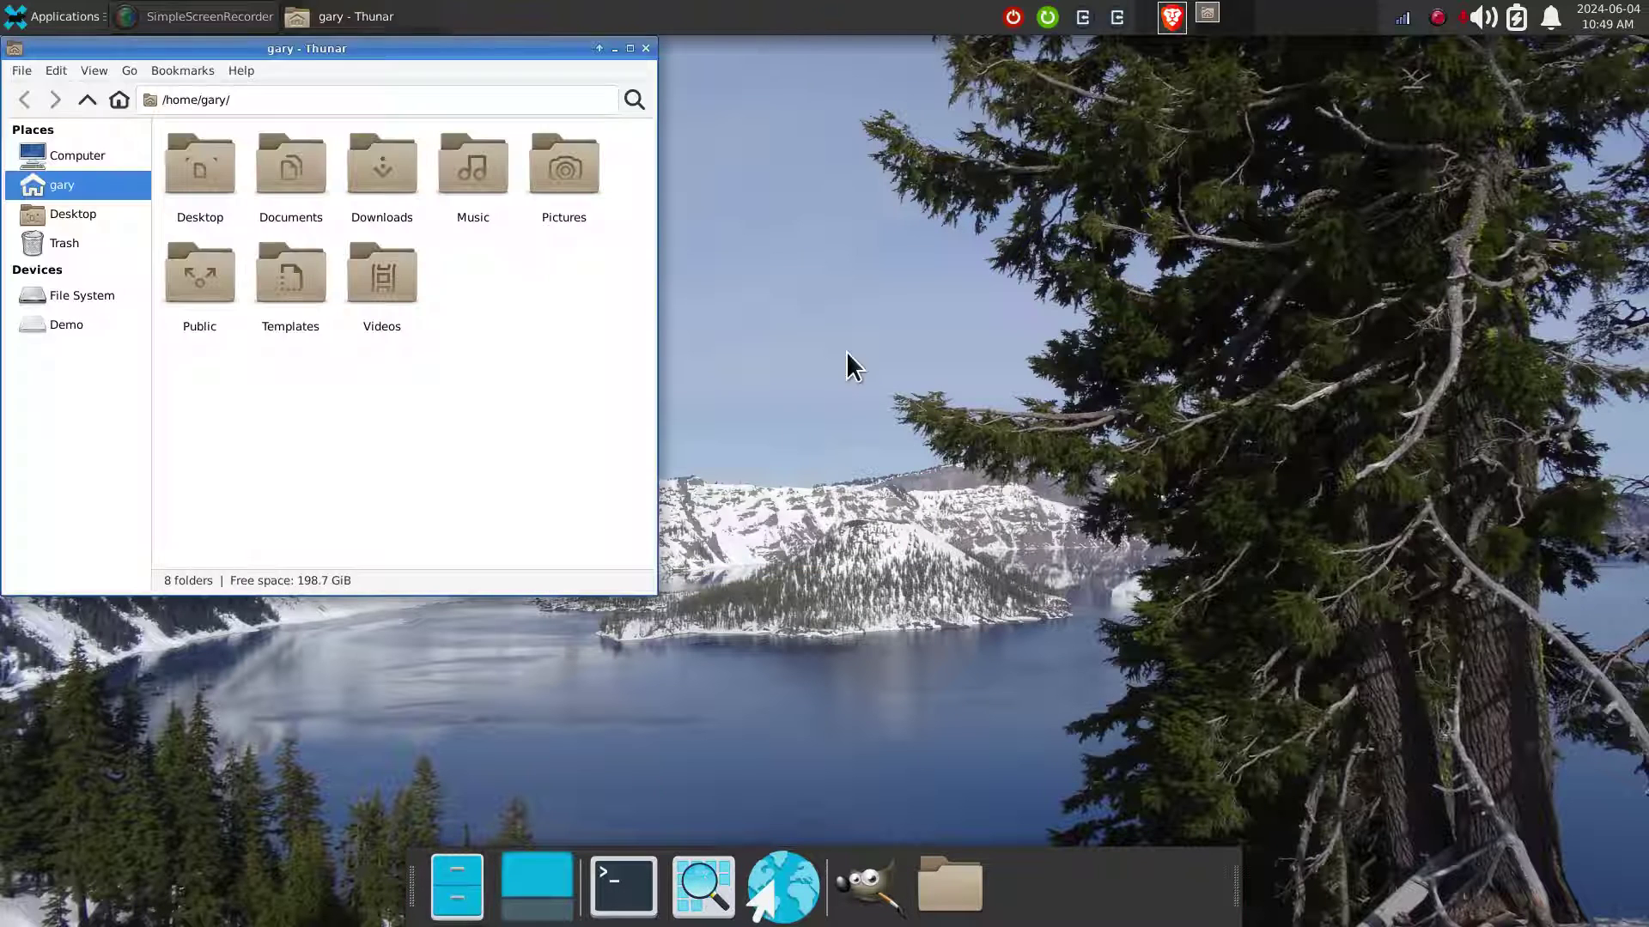
left_click_drag(437, 50, 893, 179)
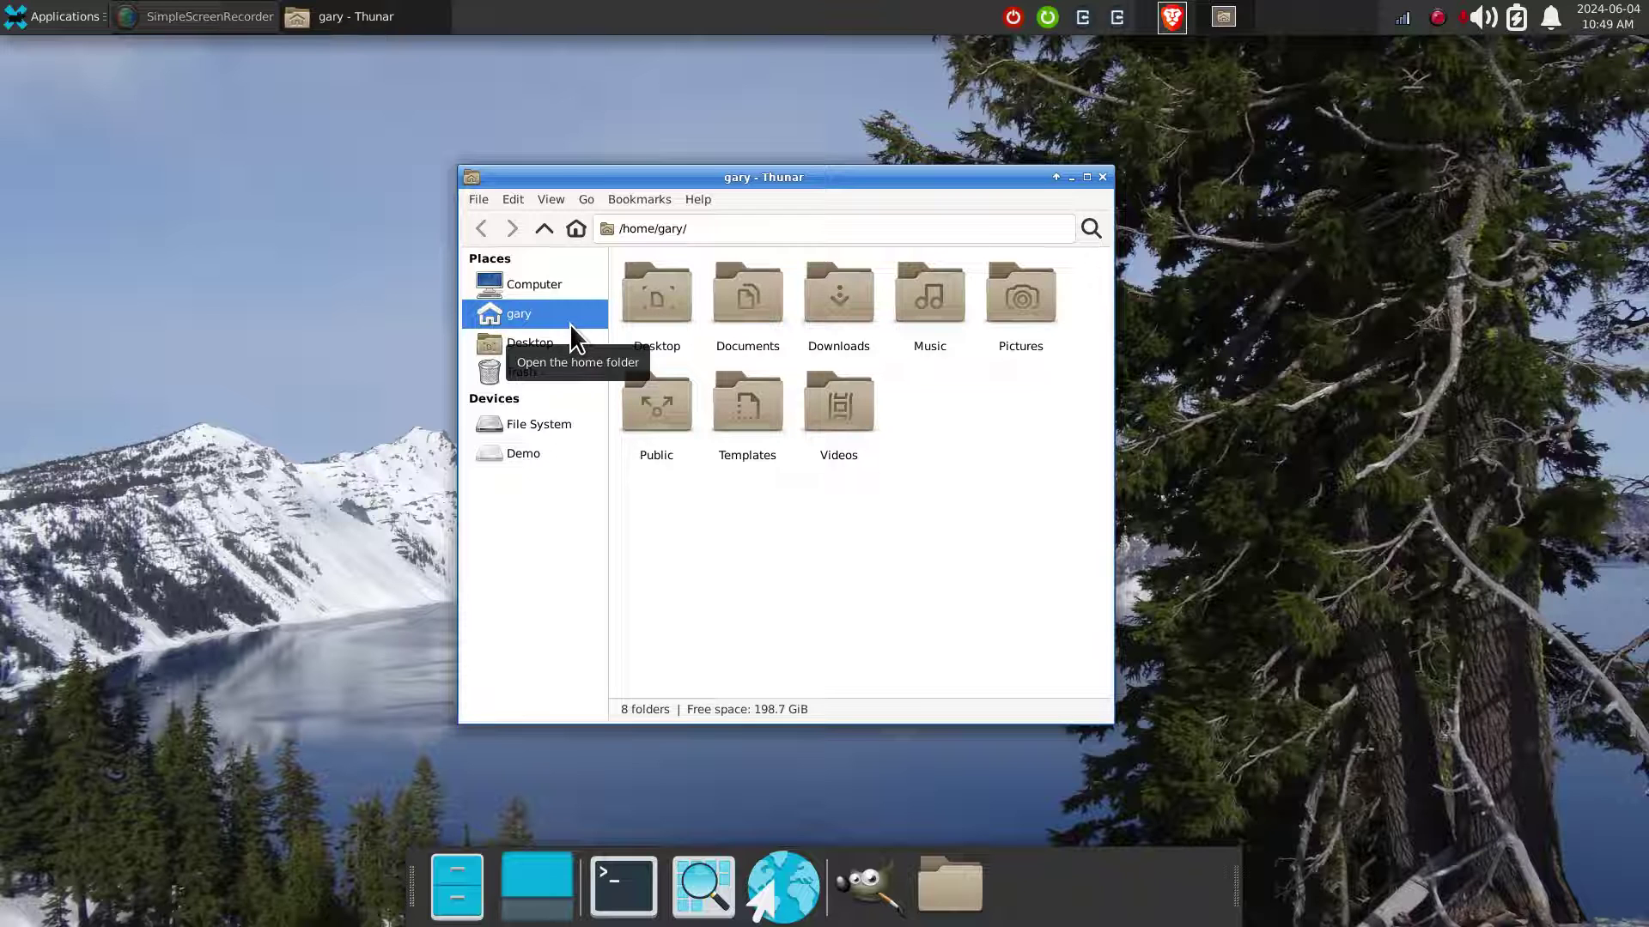
left_click_drag(842, 175, 829, 275)
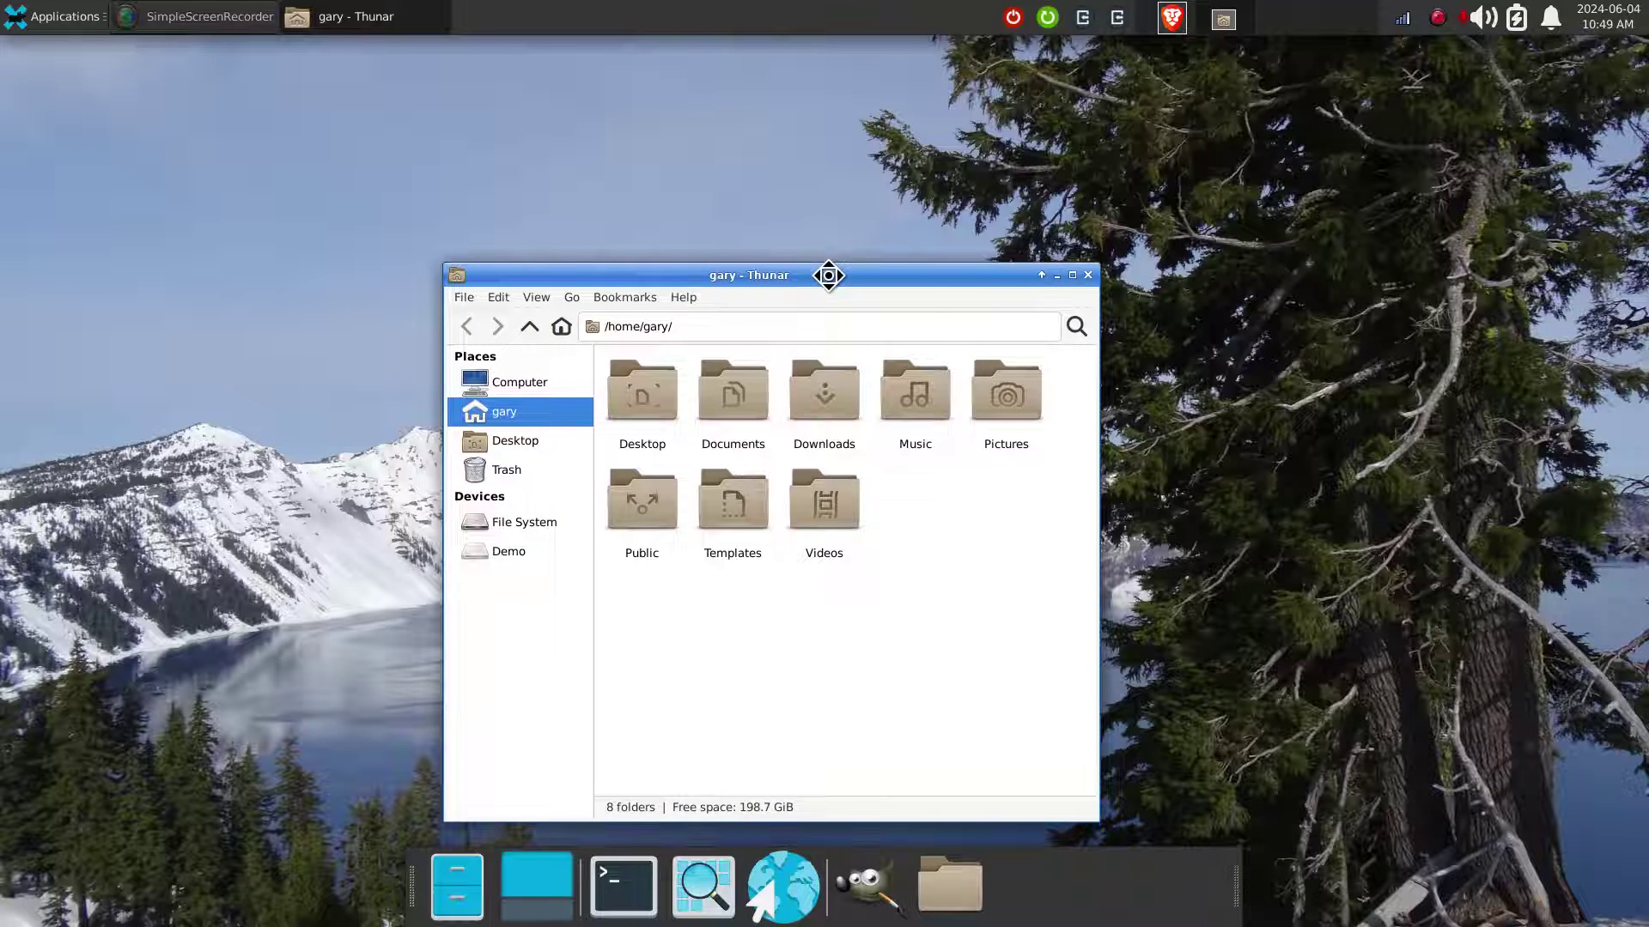
left_click(1073, 276)
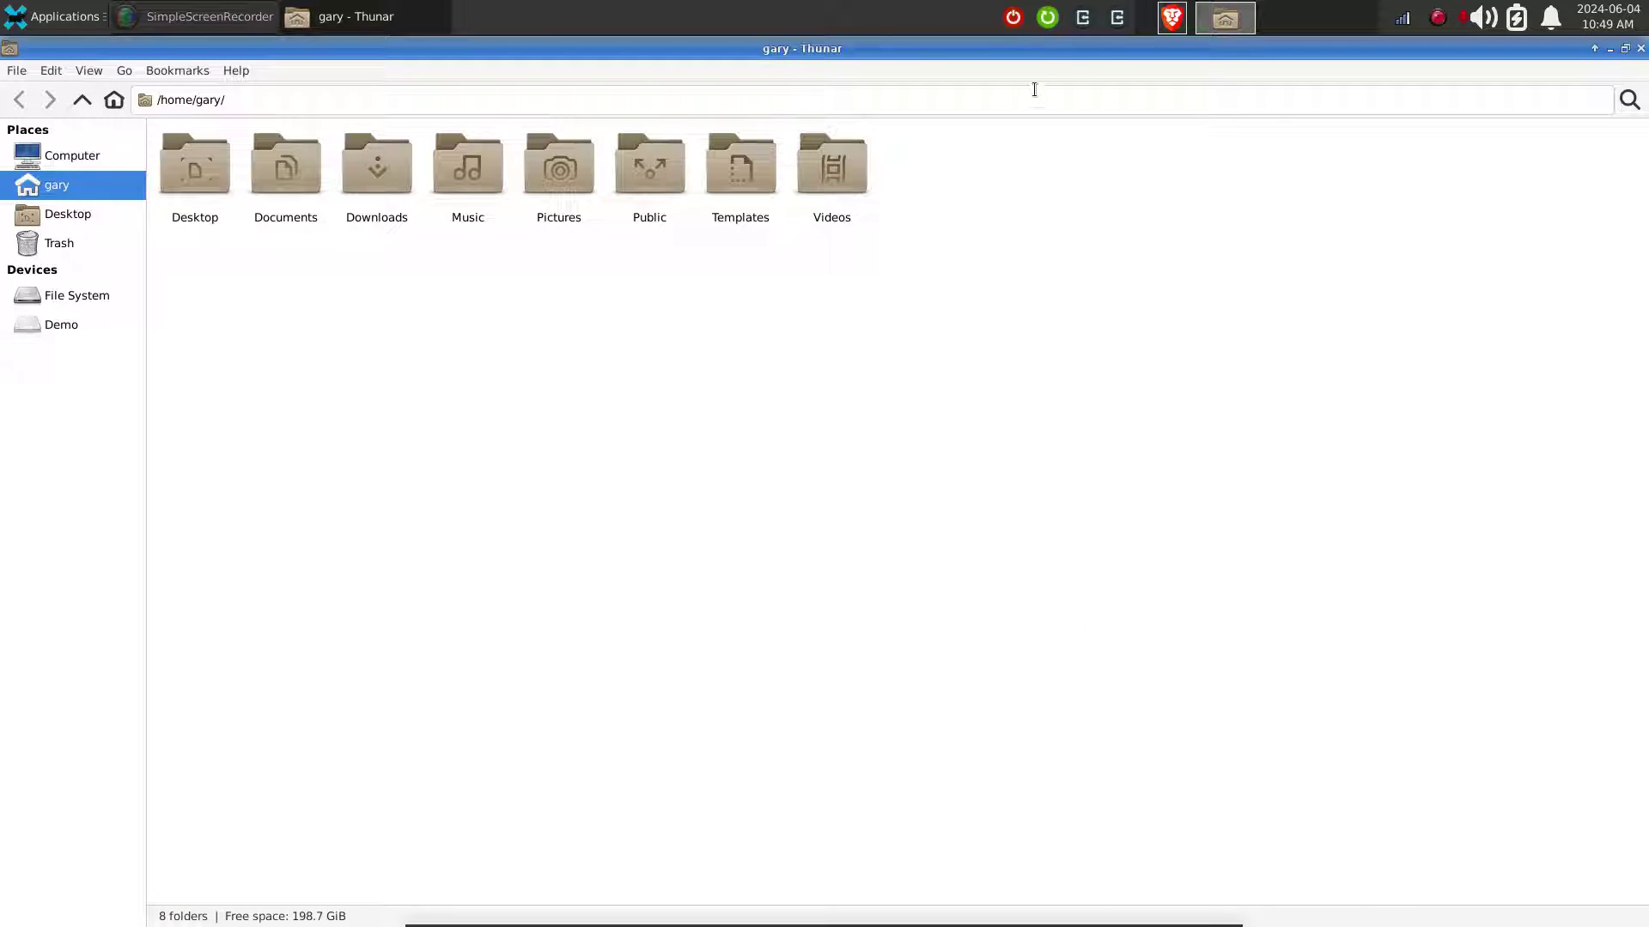
left_click_drag(1028, 50, 1028, 106)
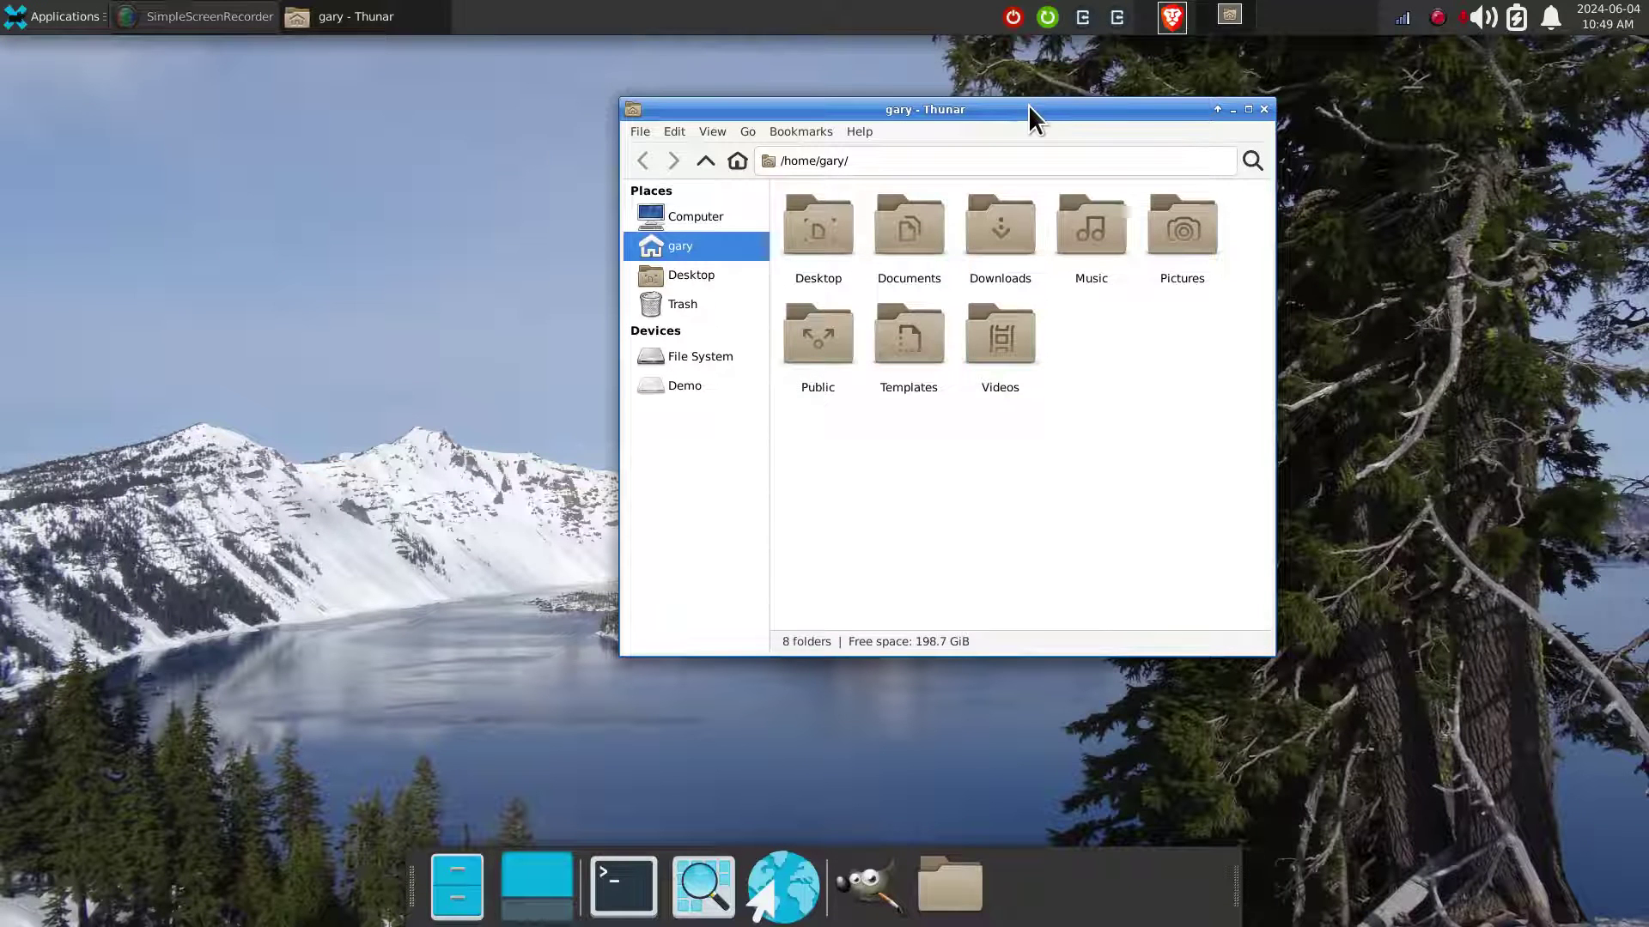
left_click(1264, 110)
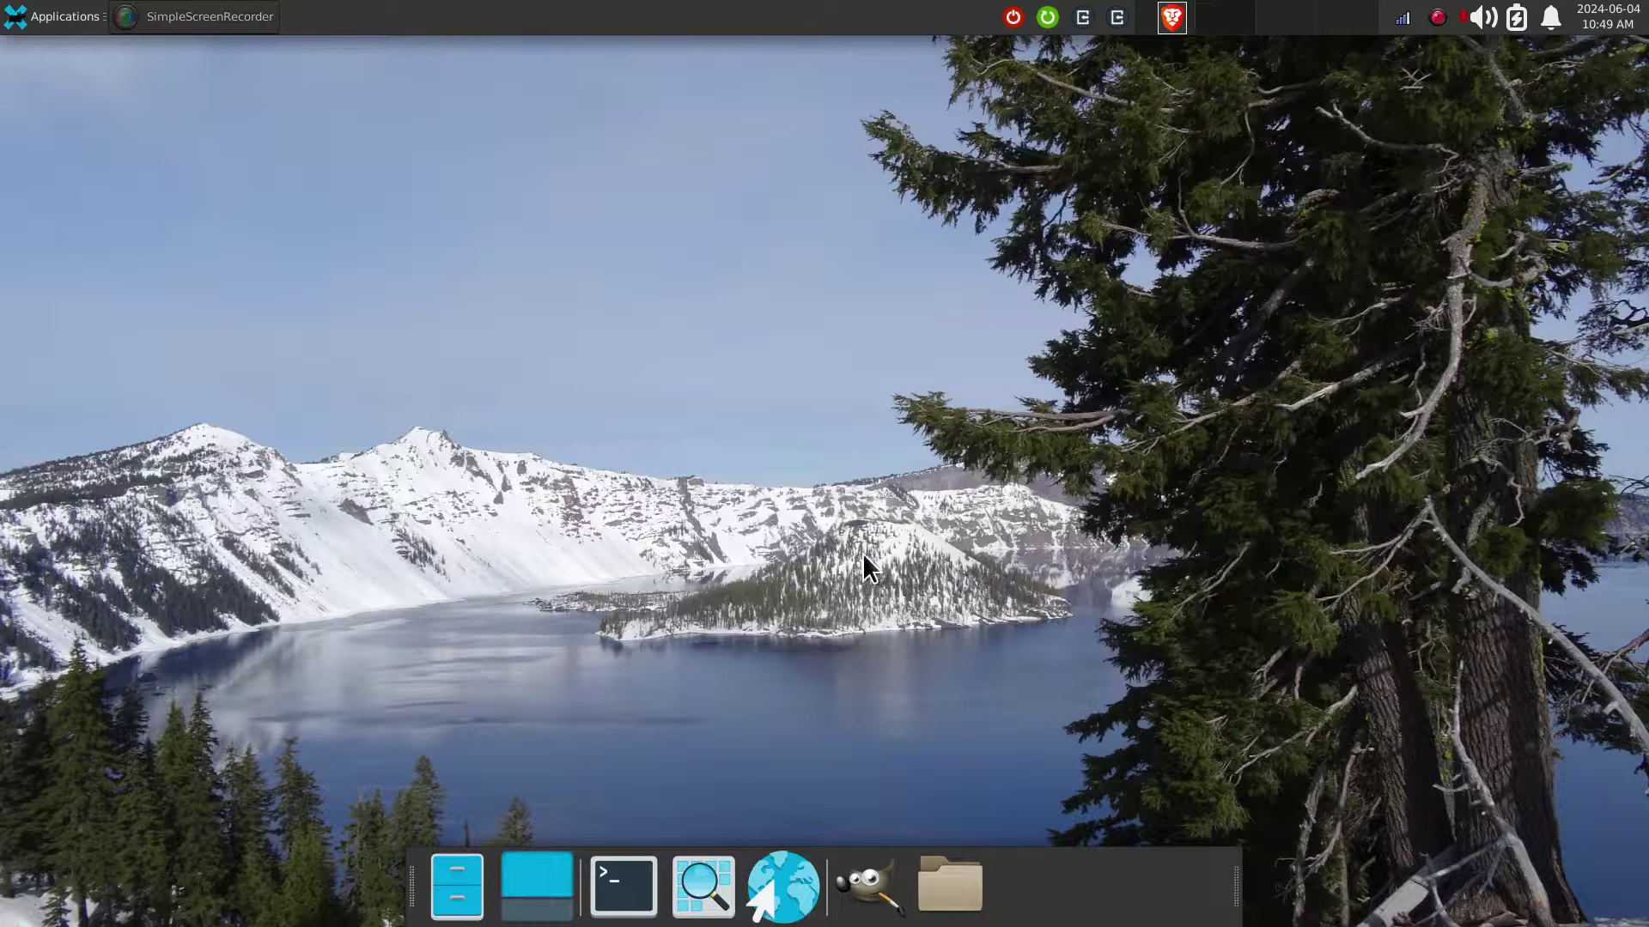
Launch Firefox ESR to check how the dock hides behind a maximized window, then close the browser.
left_click(33, 15)
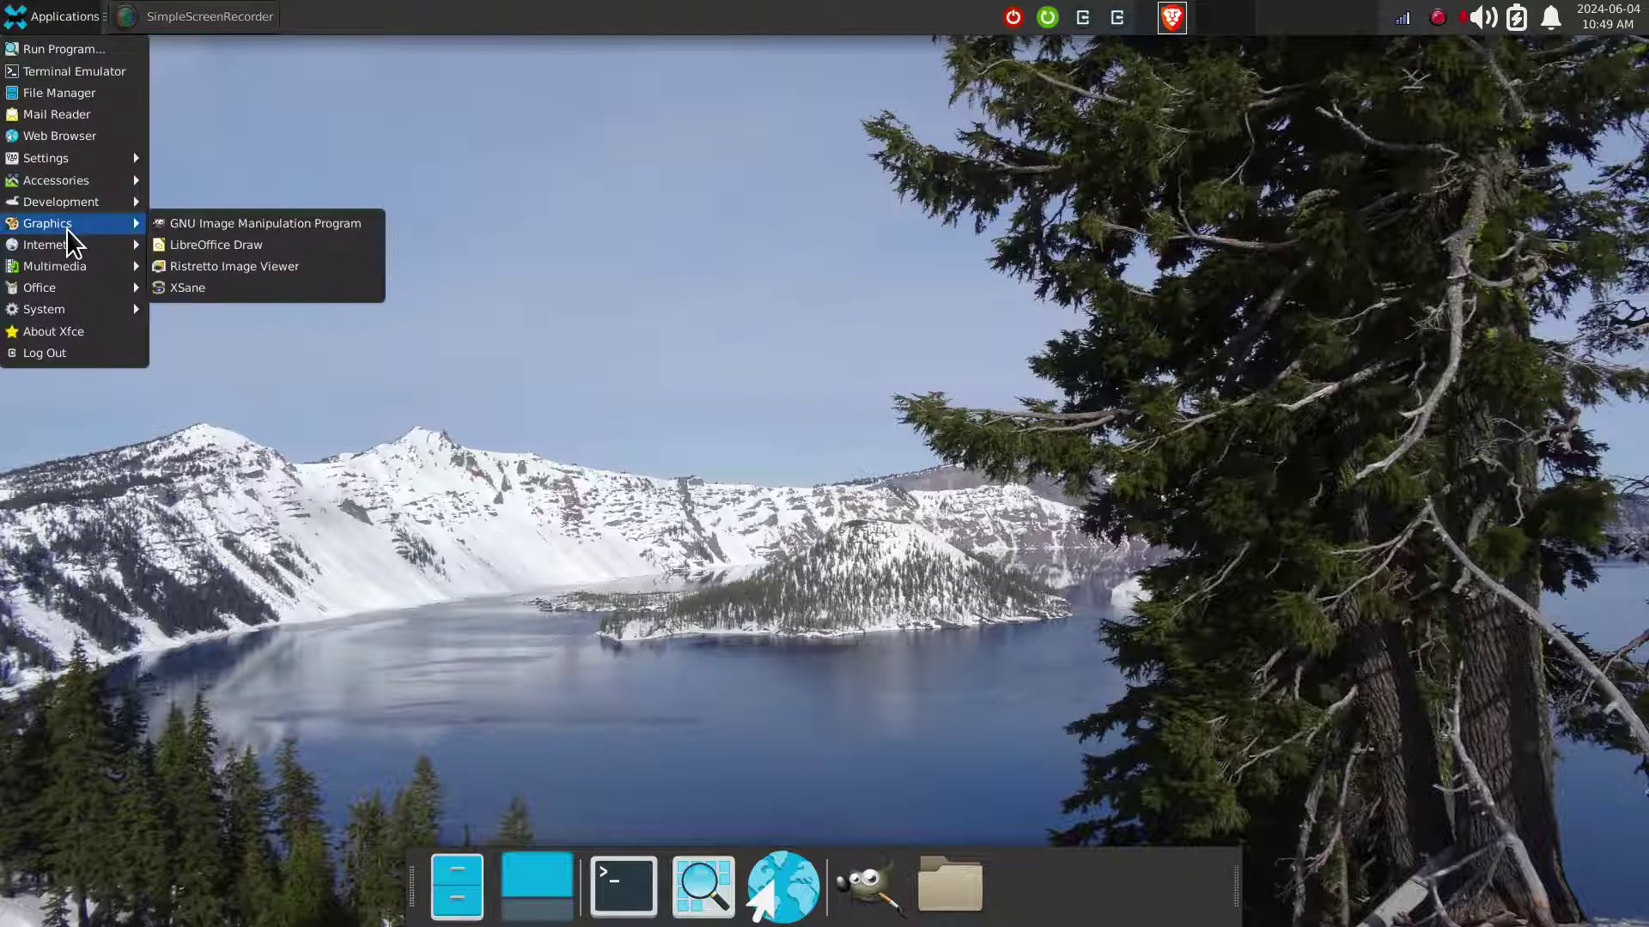
mouse_move(72, 247)
left_click(214, 266)
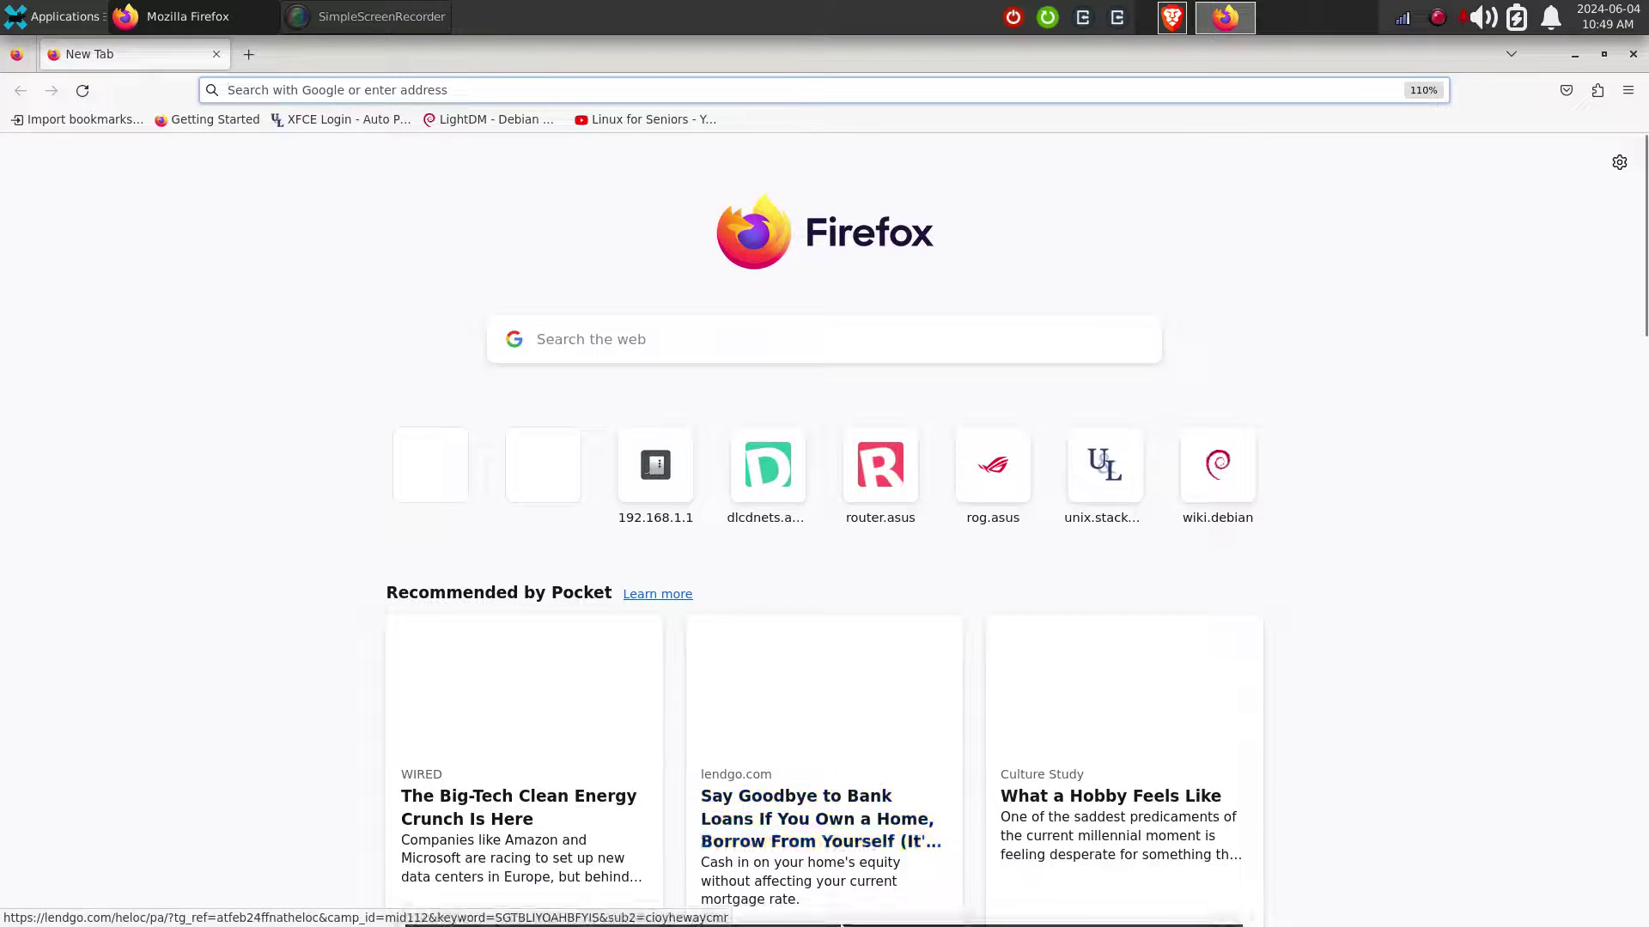
left_click(1633, 53)
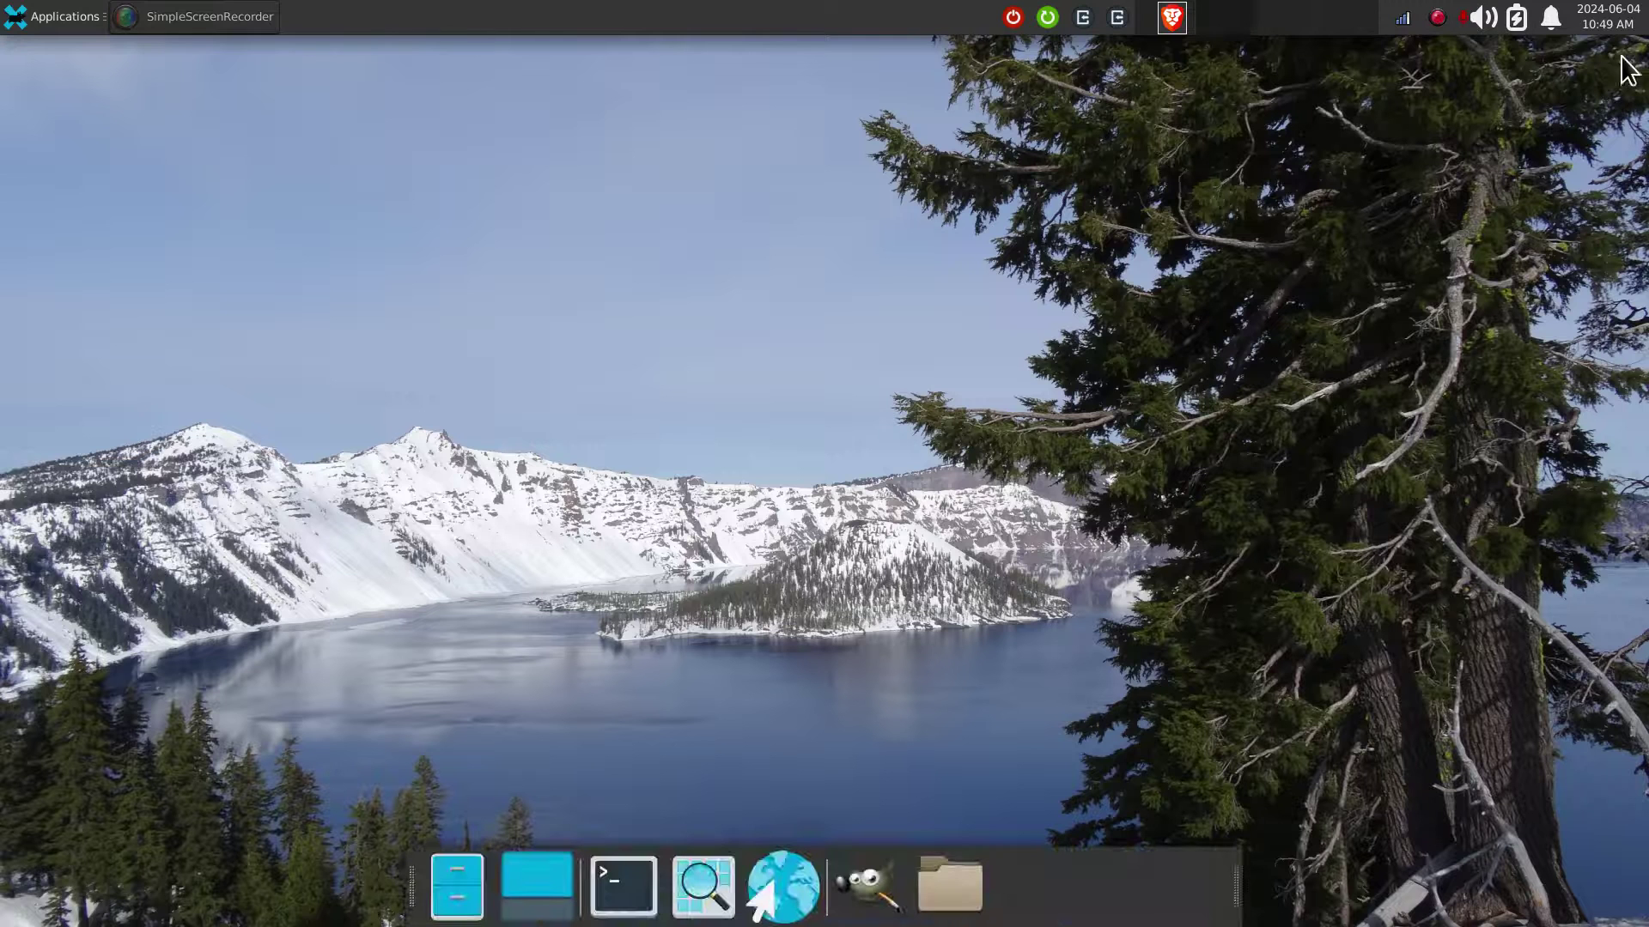
Set Panel 2 to hide automatically Always and close the panel preferences.
right_click(1034, 876)
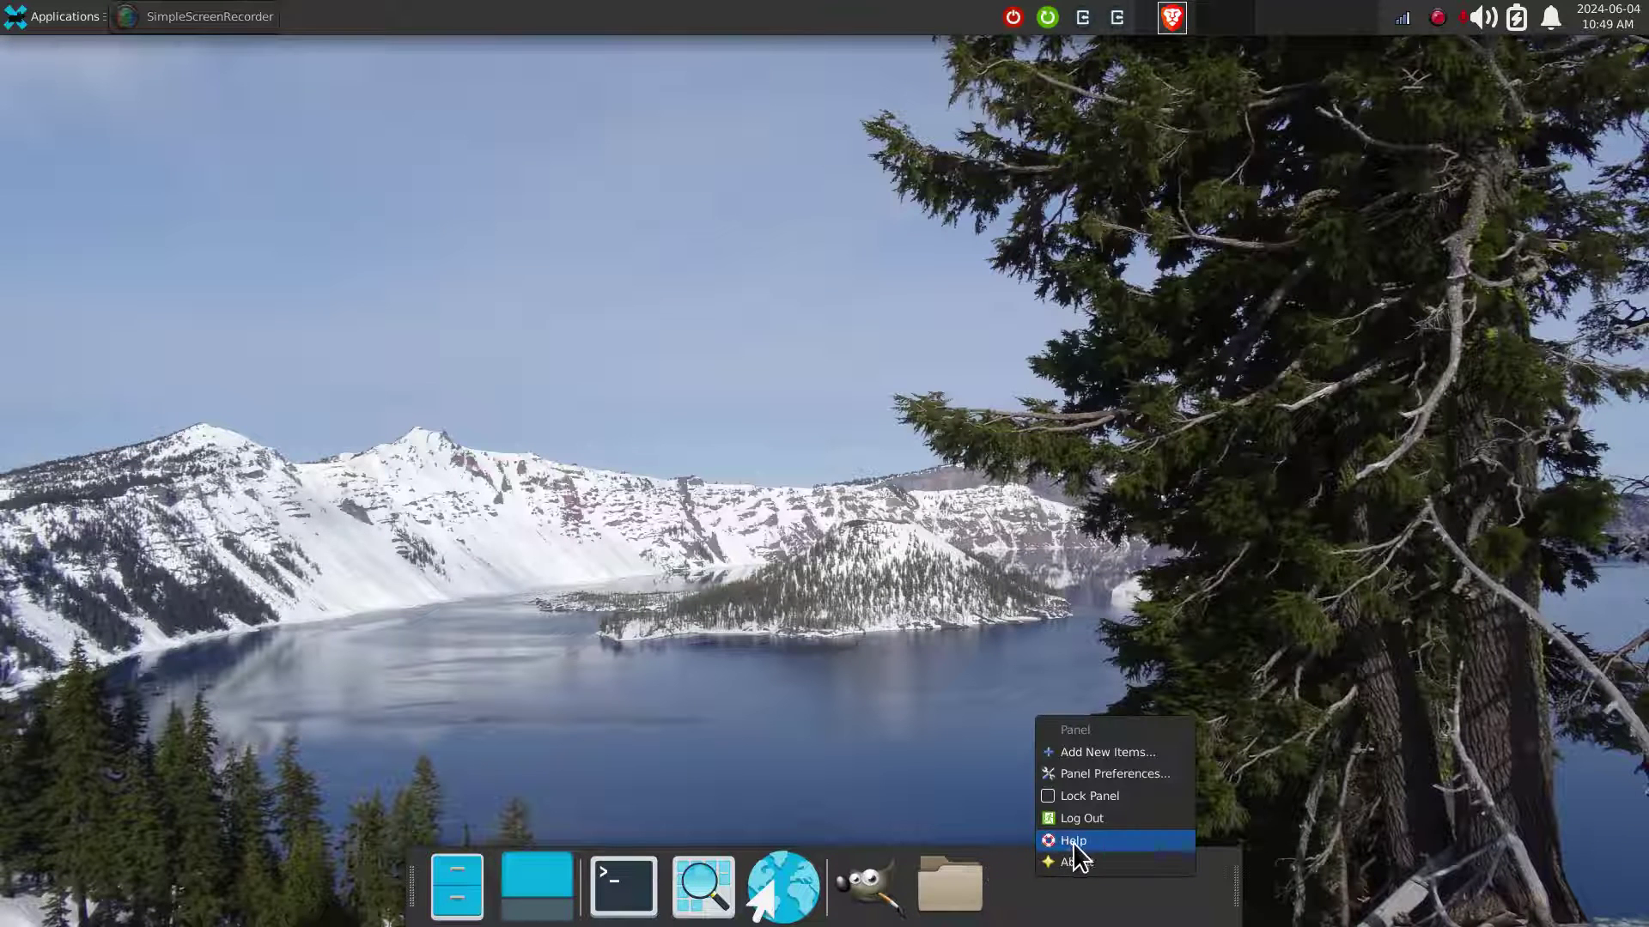
left_click(1125, 775)
left_click(928, 458)
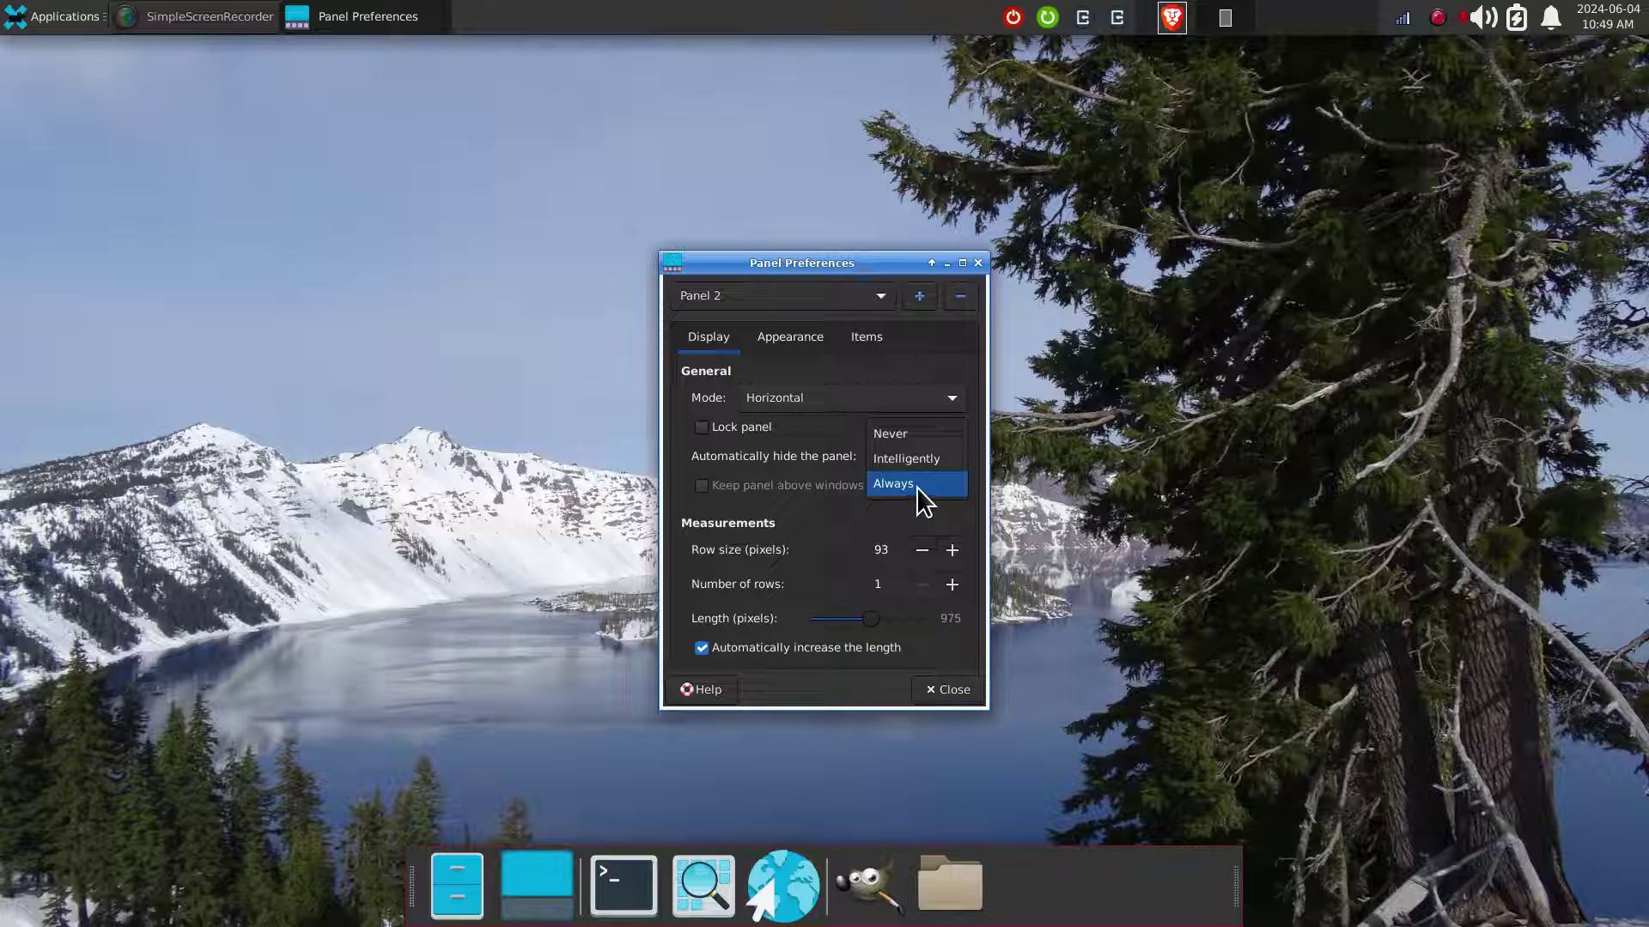
left_click(917, 487)
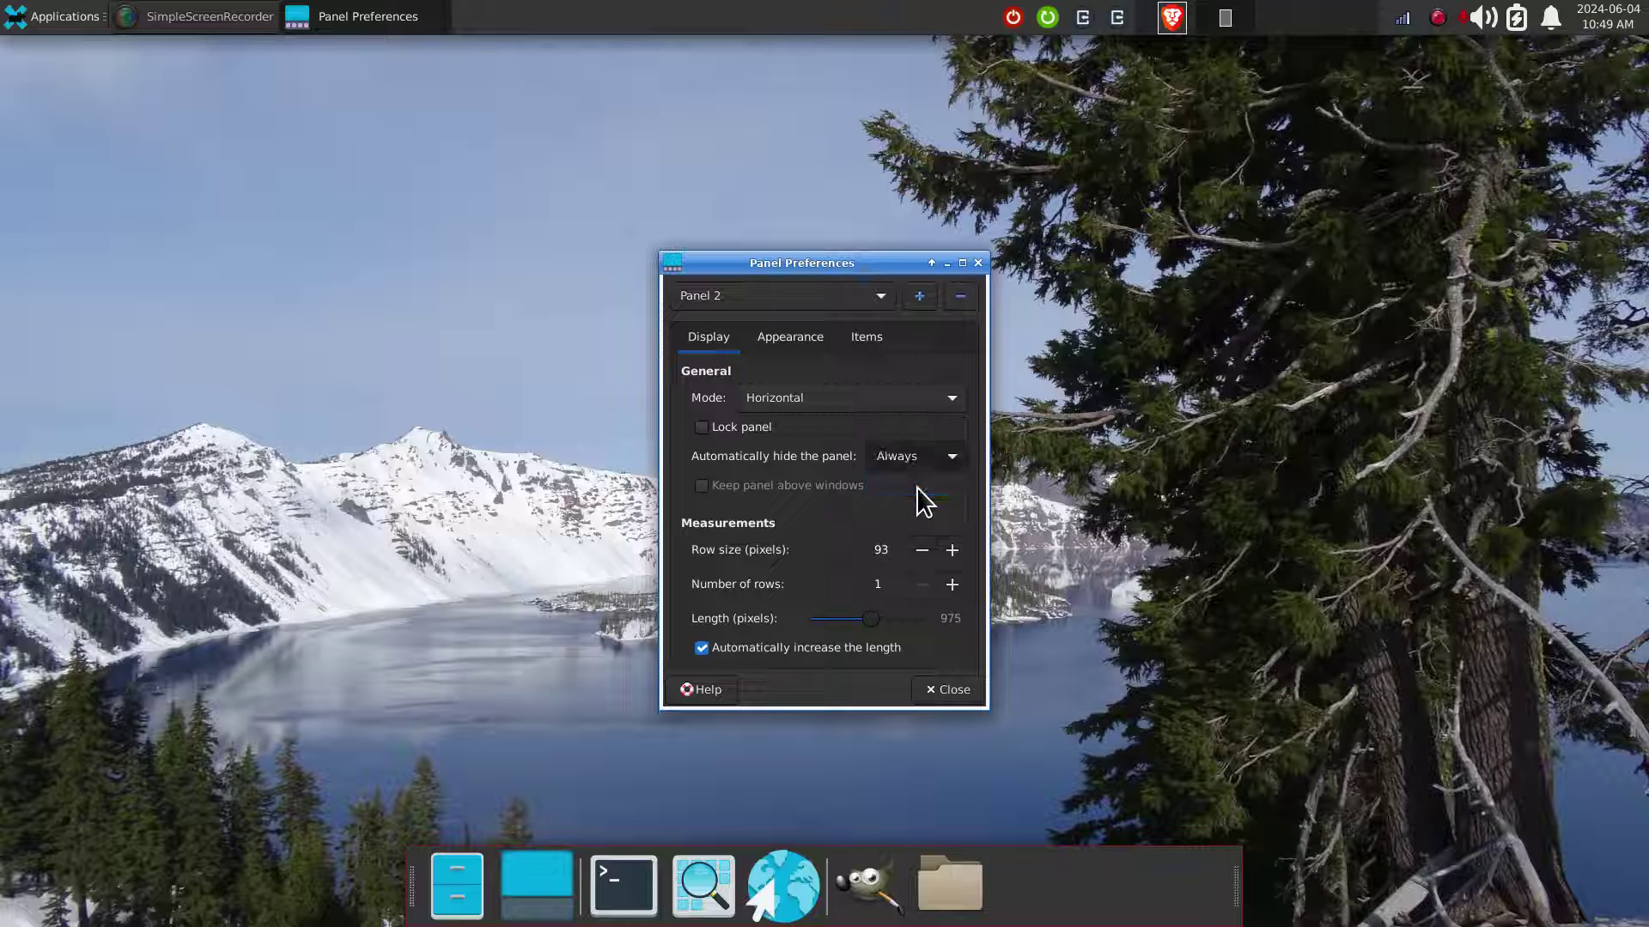
left_click(979, 264)
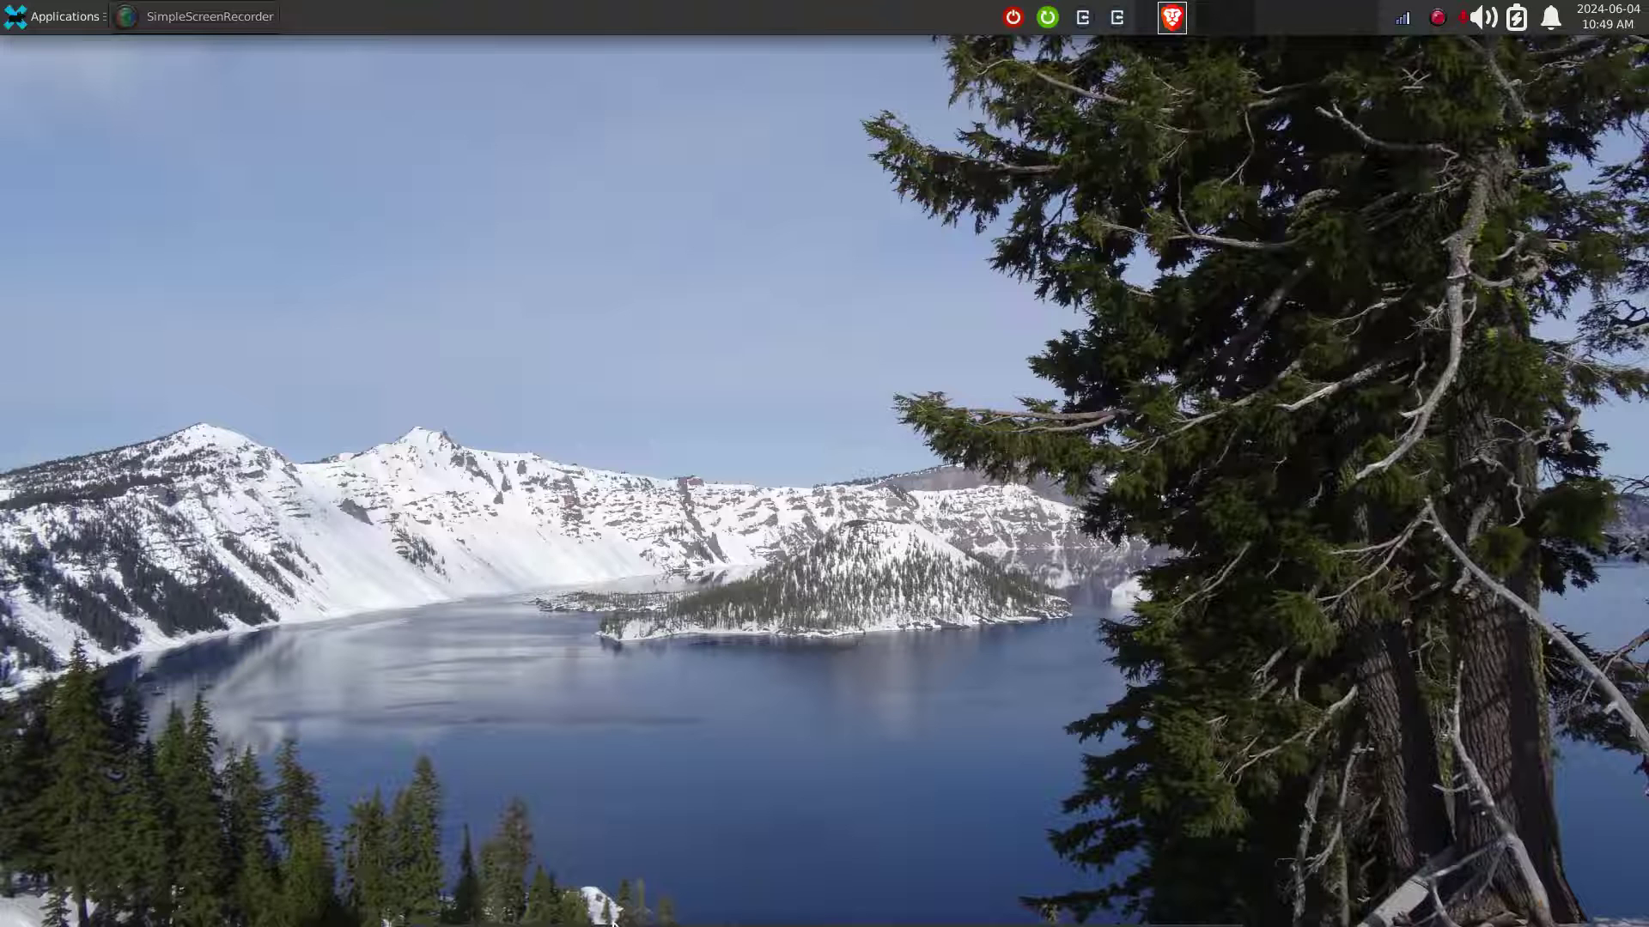
Reveal the hidden dock, change Panel 2's automatic hiding to Never, and close the panel preferences.
mouse_move(613, 925)
right_click(1071, 912)
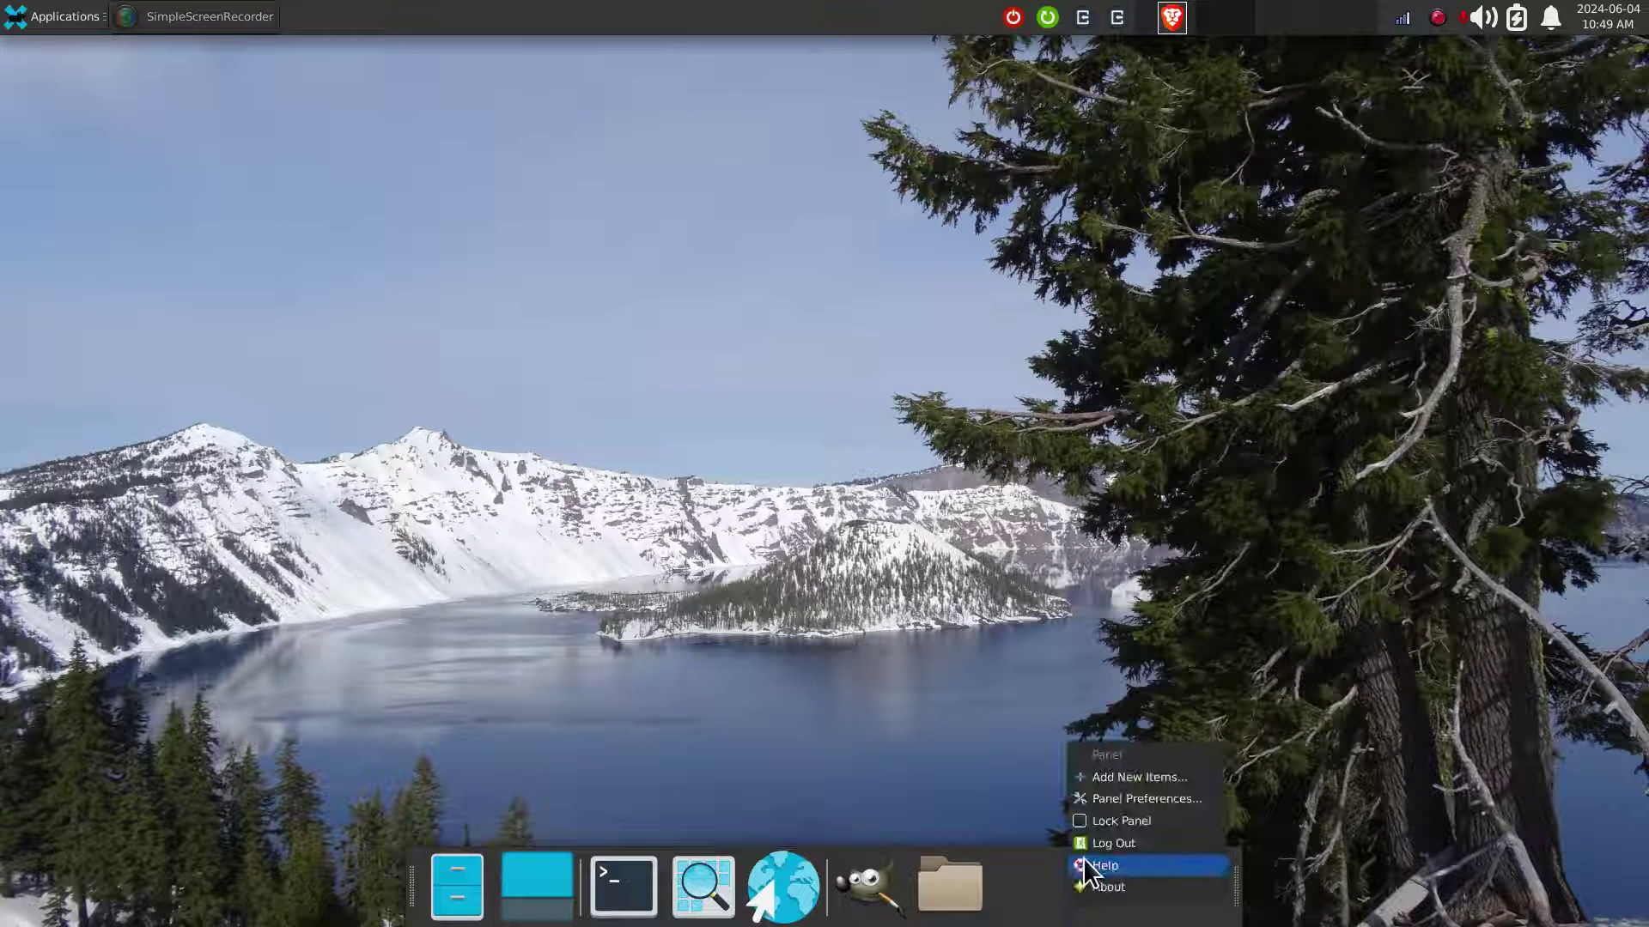
left_click(1099, 800)
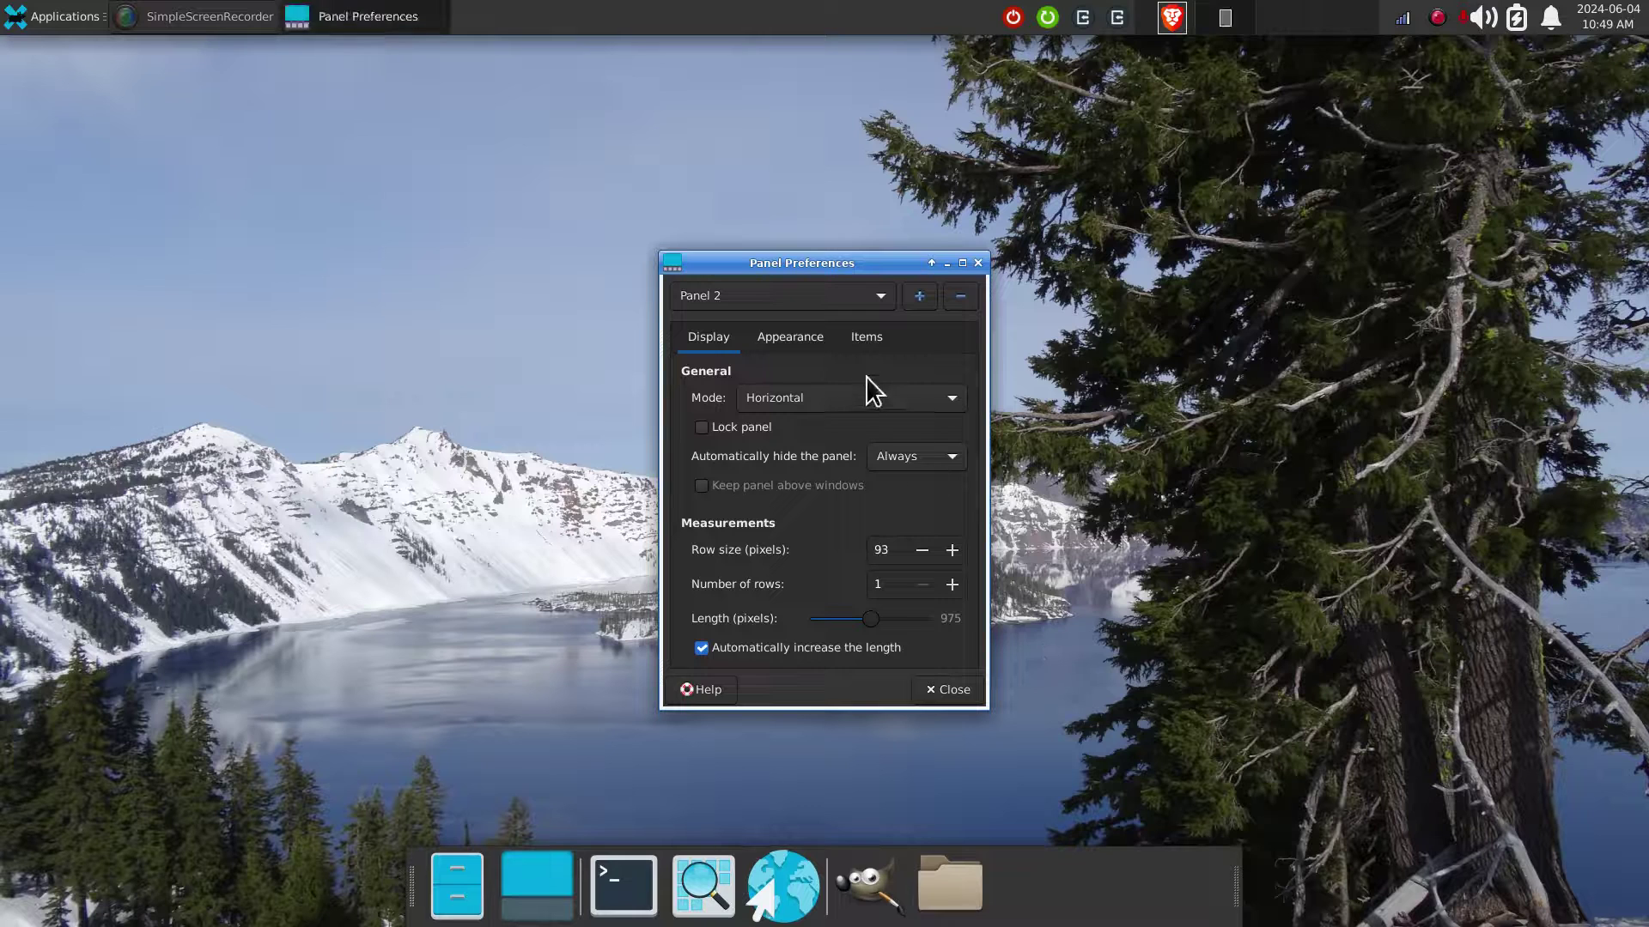
left_click(911, 460)
left_click(907, 412)
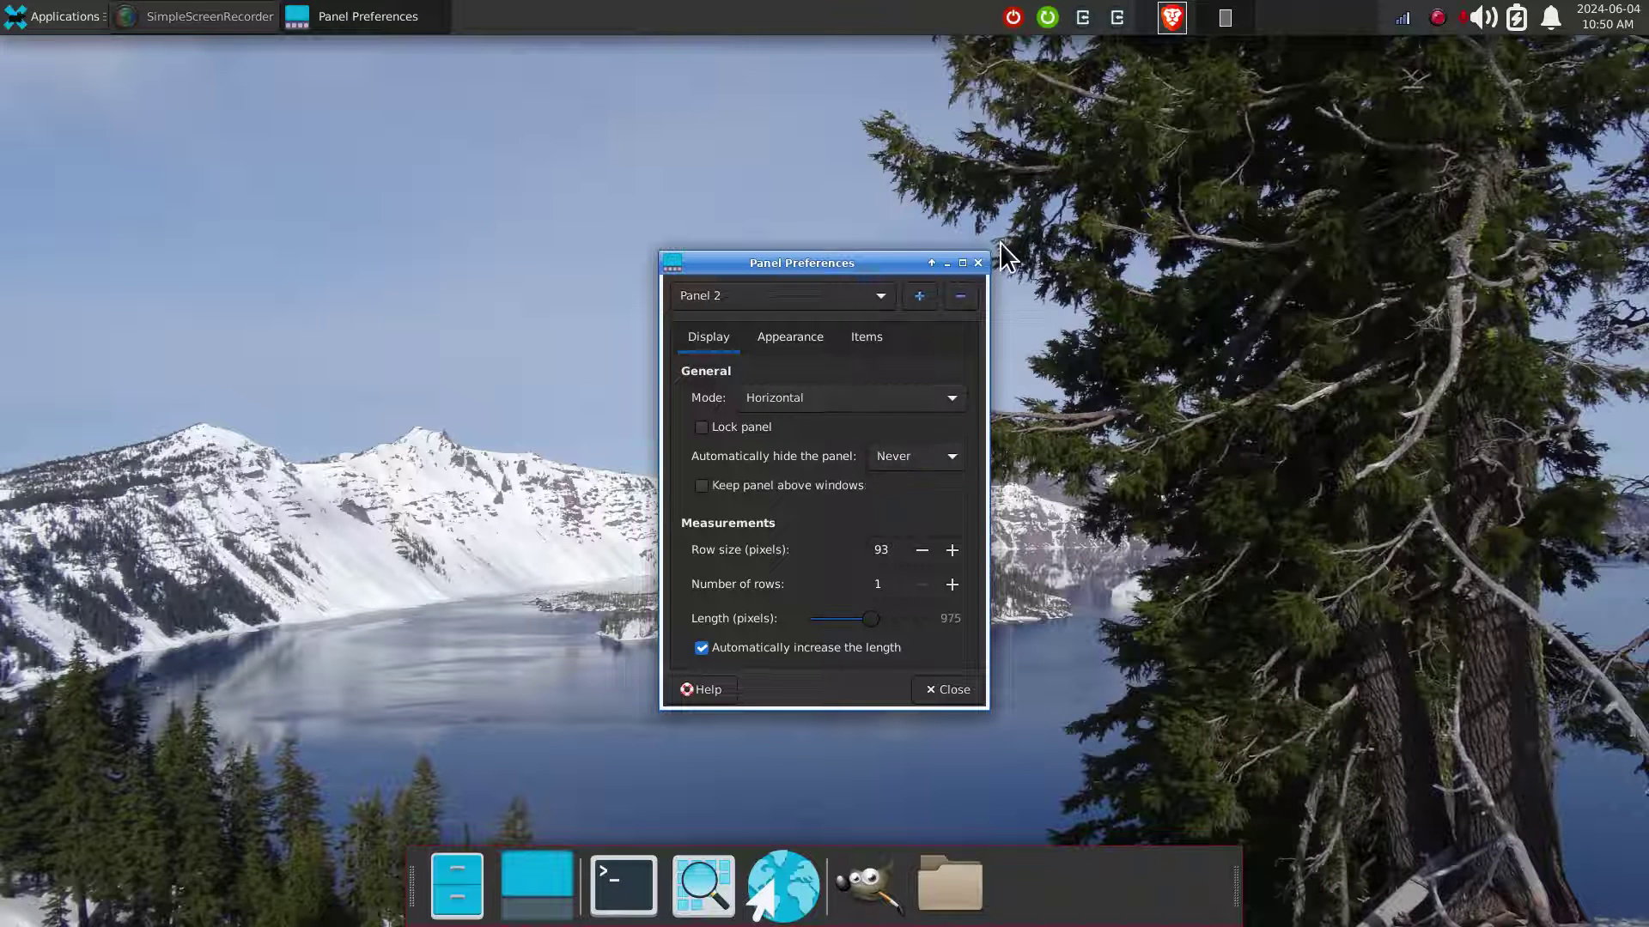
left_click(981, 265)
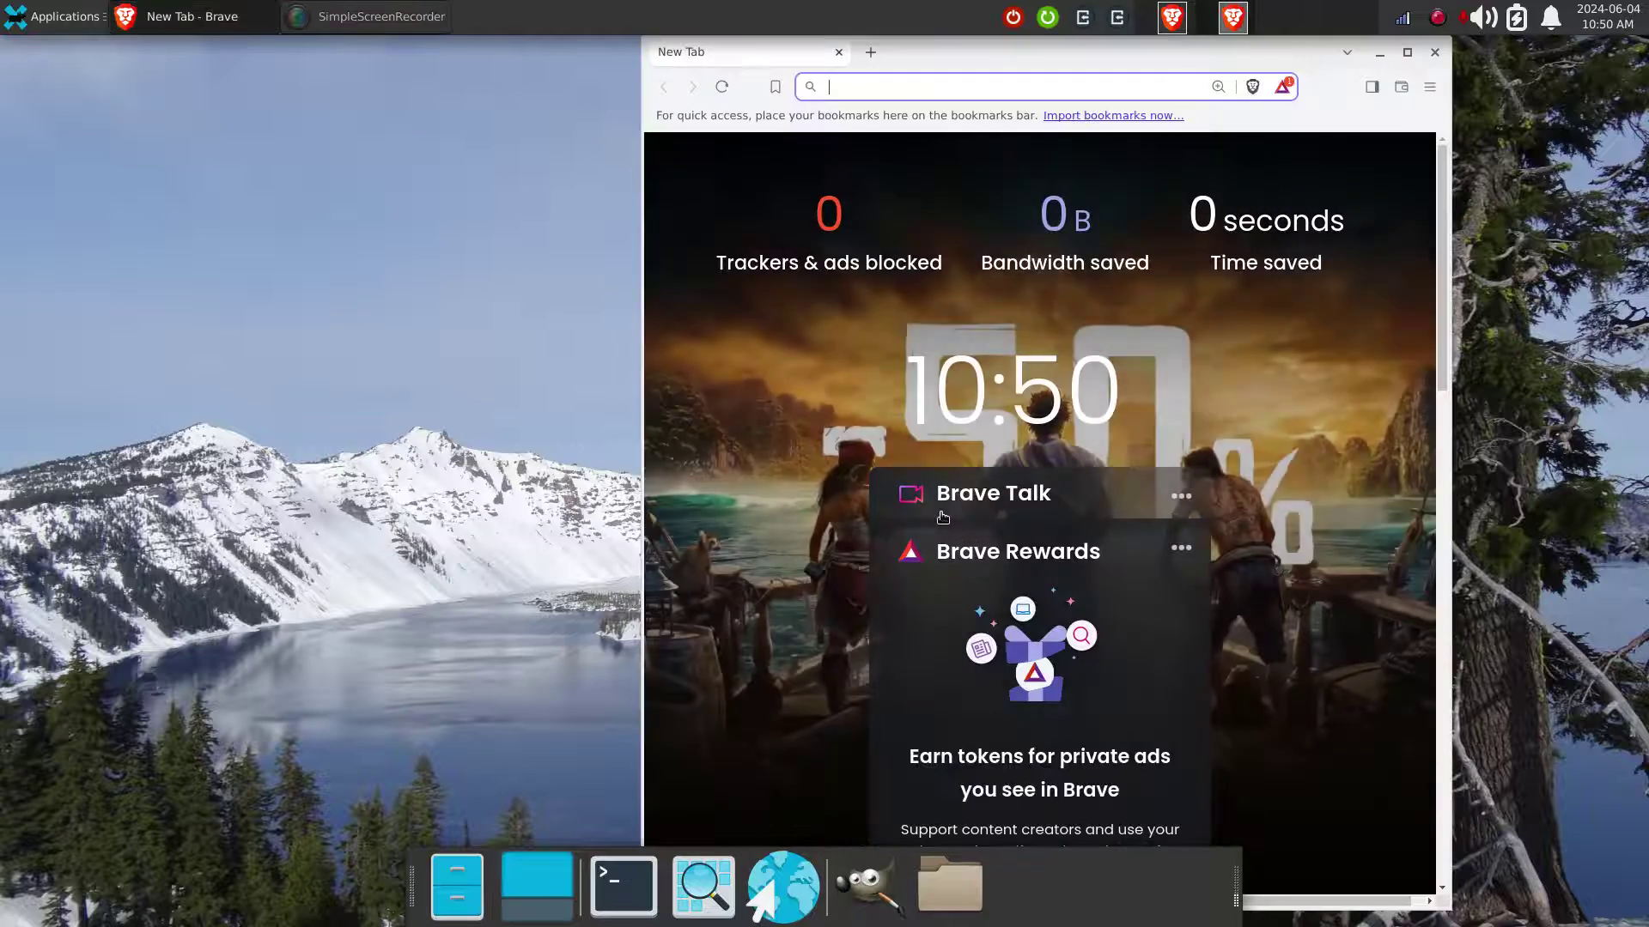
Maximize the Brave window to check how it fits around the permanently shown dock, then close it.
double_click(1305, 57)
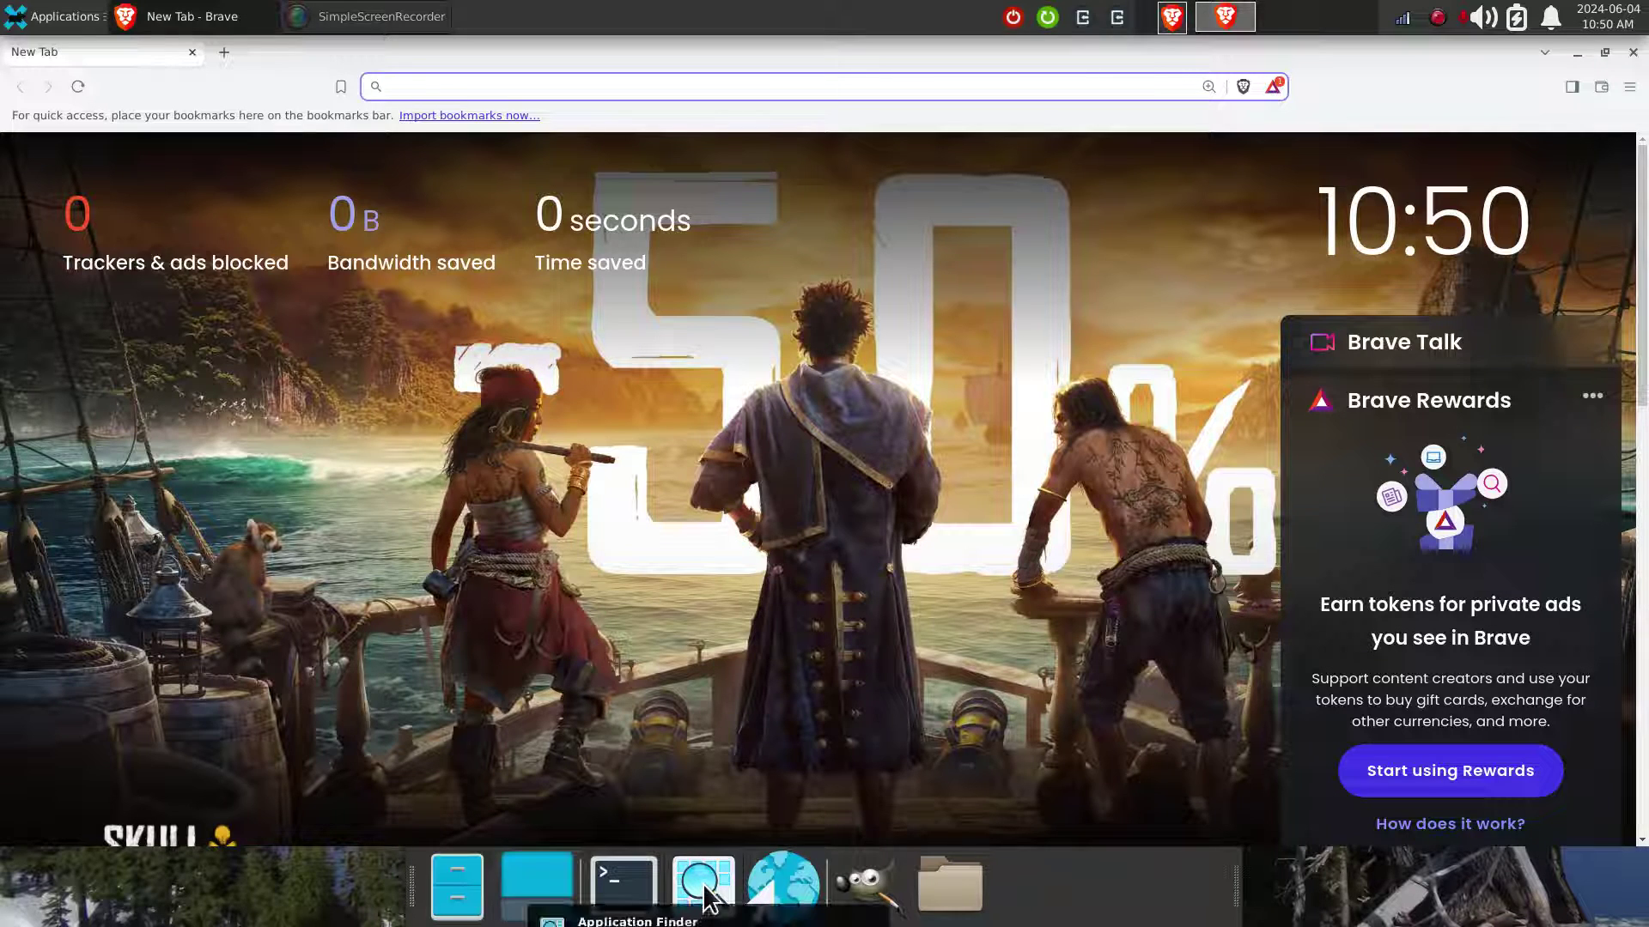
left_click(1633, 52)
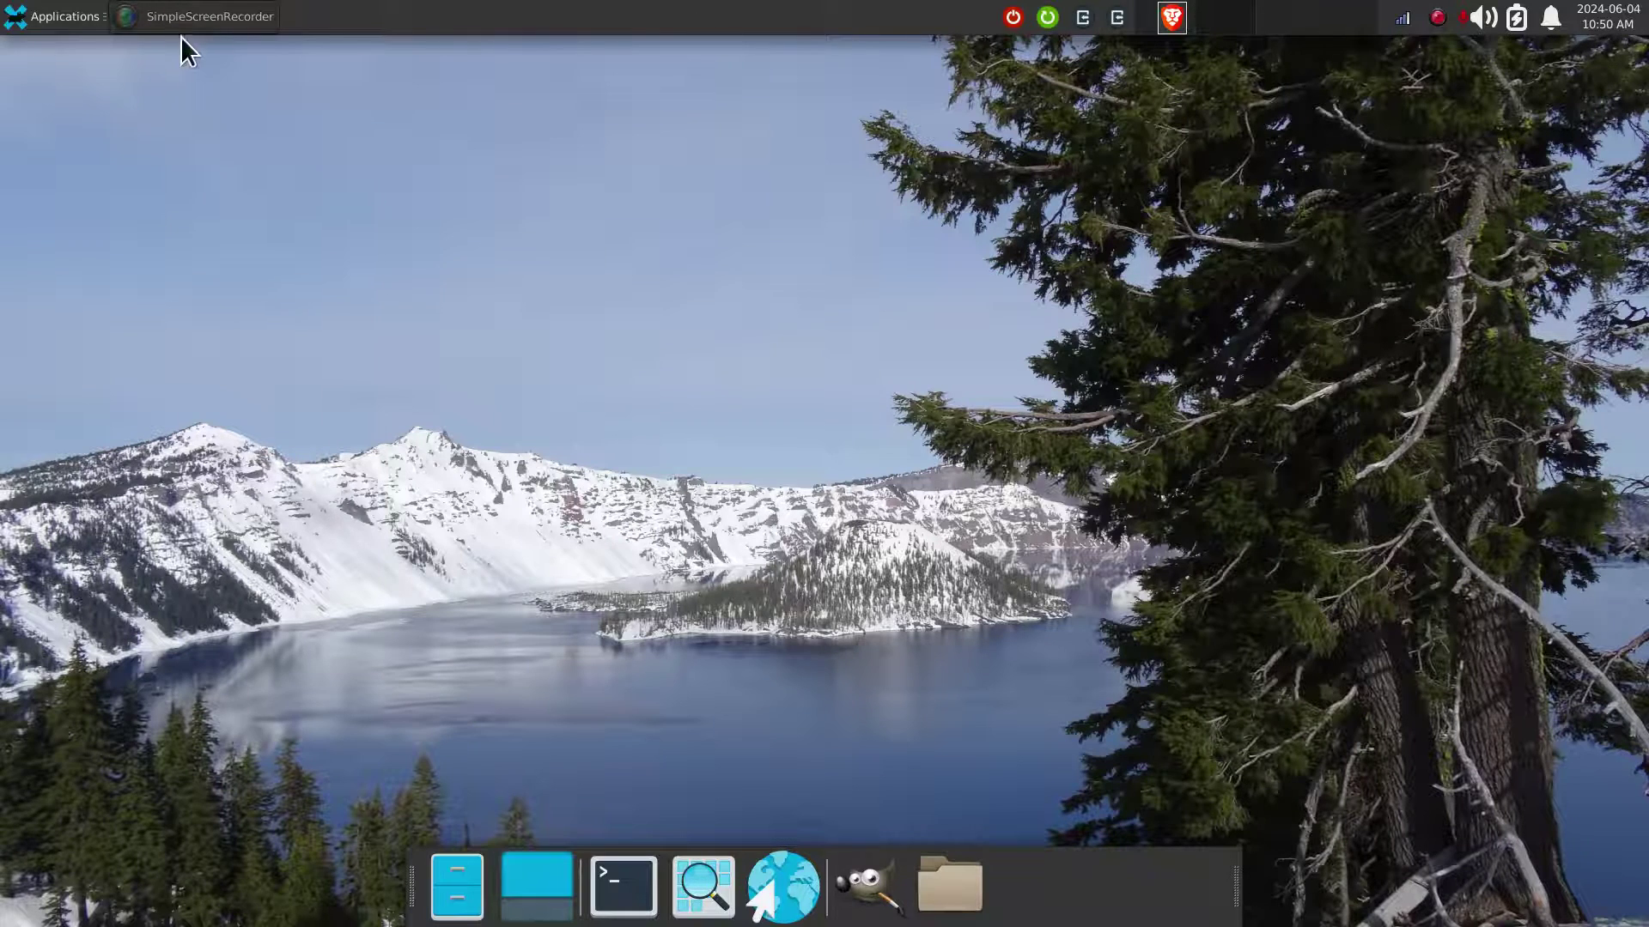
Launch Firefox ESR, zoom its new tab page out to 90% to inspect the space above the dock, then close the browser.
left_click(53, 16)
mouse_move(57, 247)
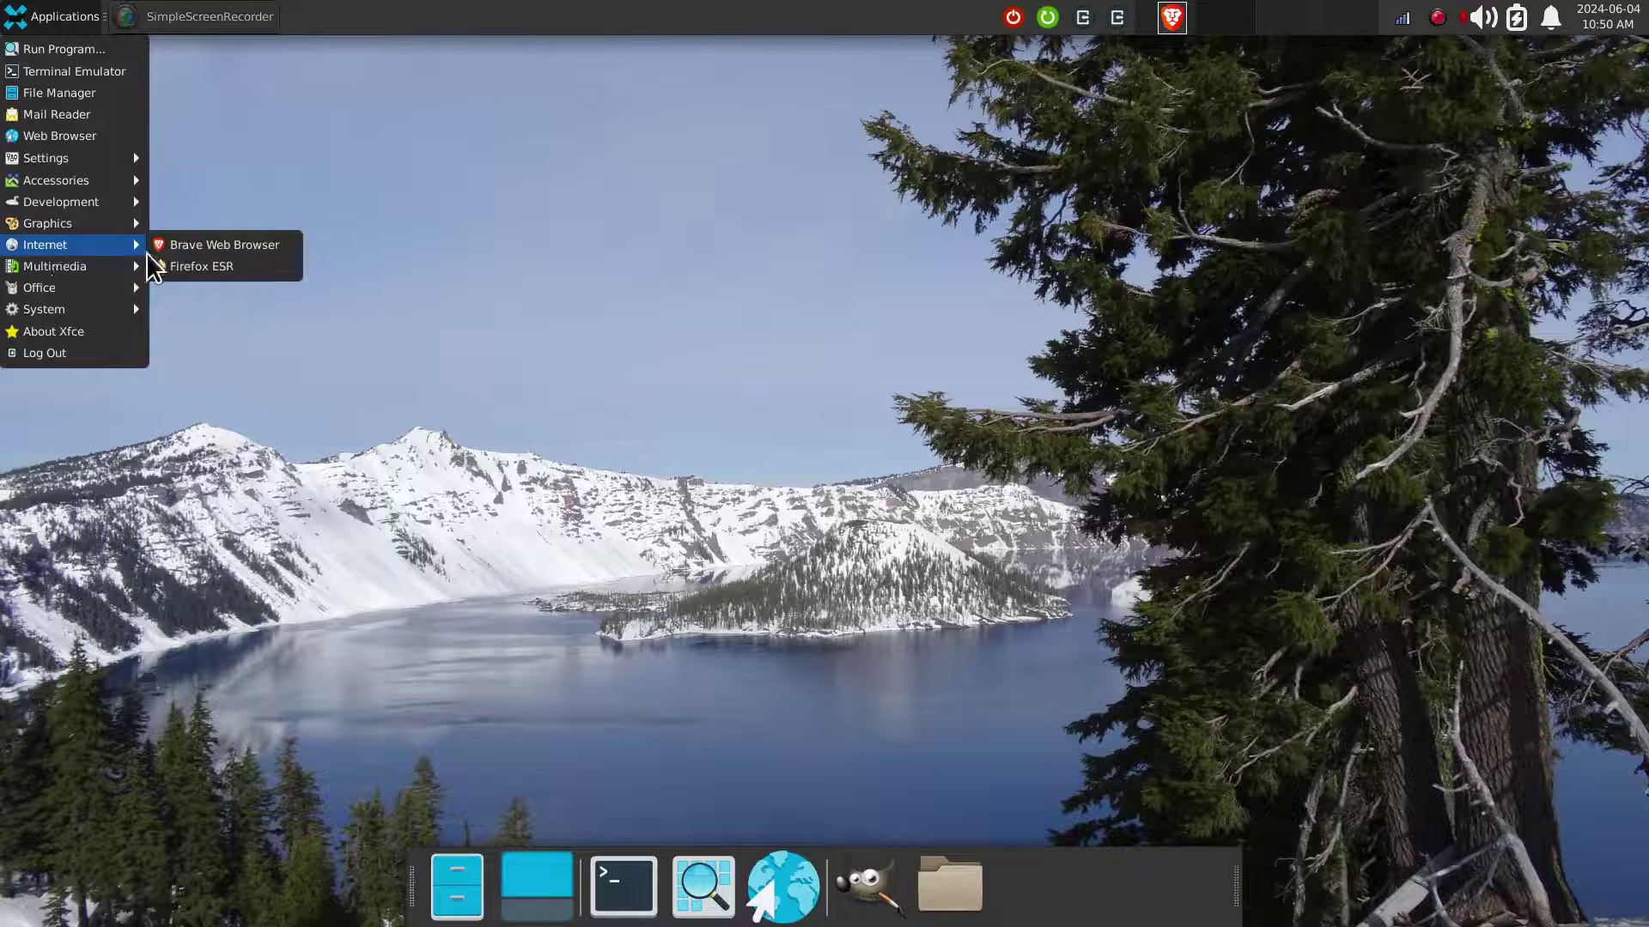
left_click(199, 269)
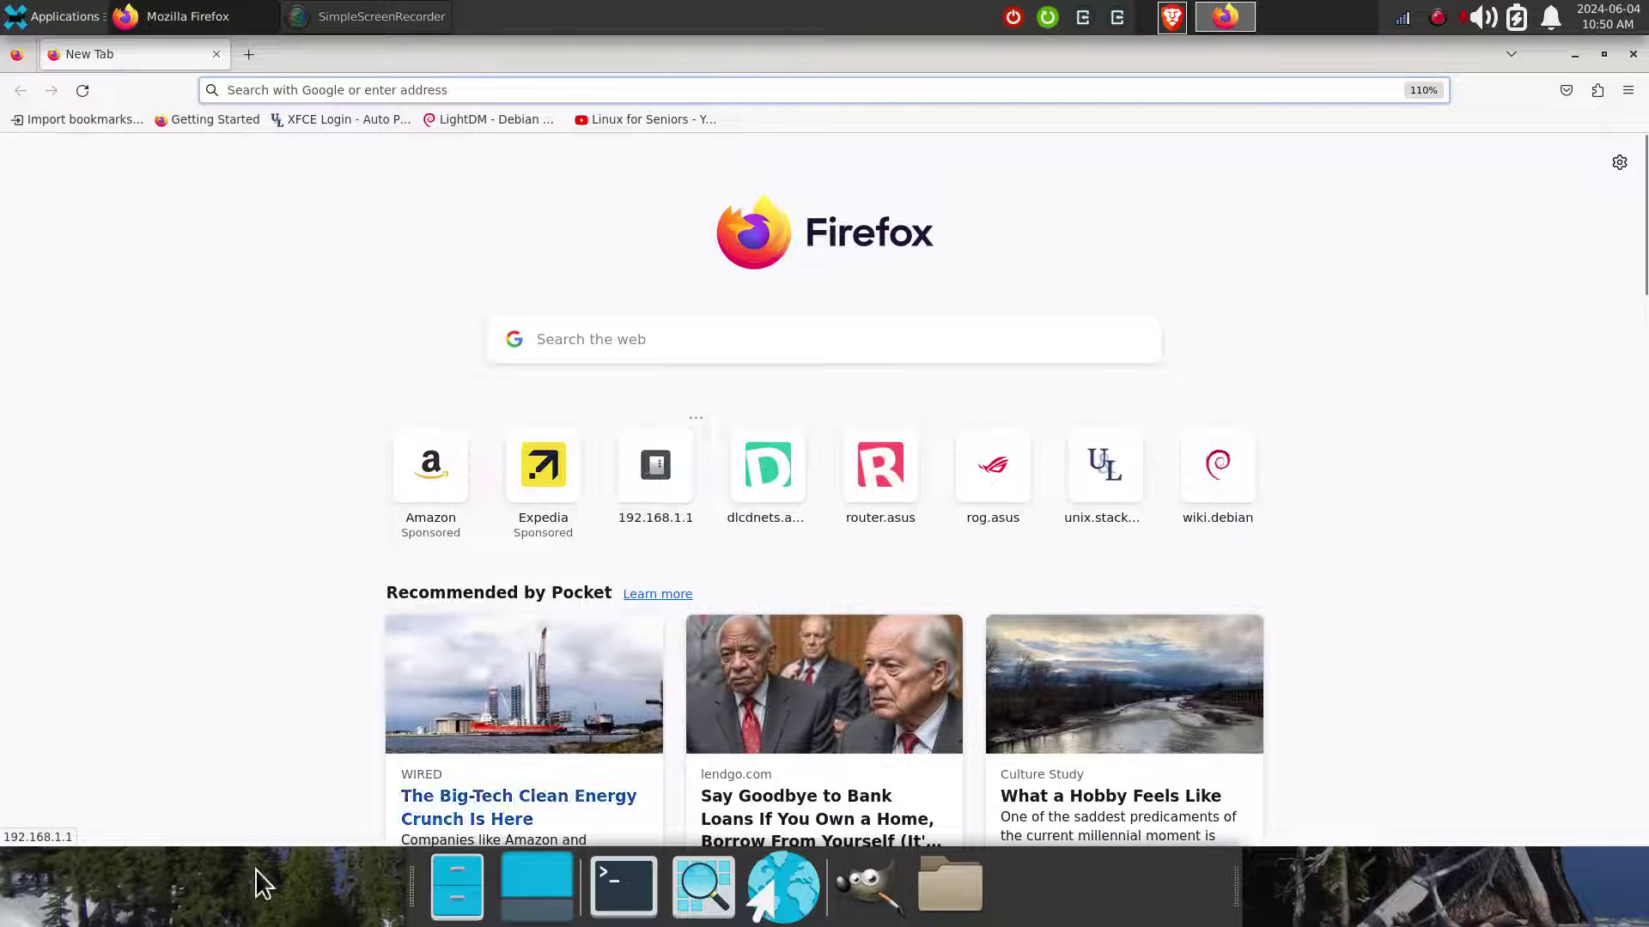
scroll(882, 496, "down", 5)
scroll(882, 496, "down", 2)
scroll(882, 497, "up", 5)
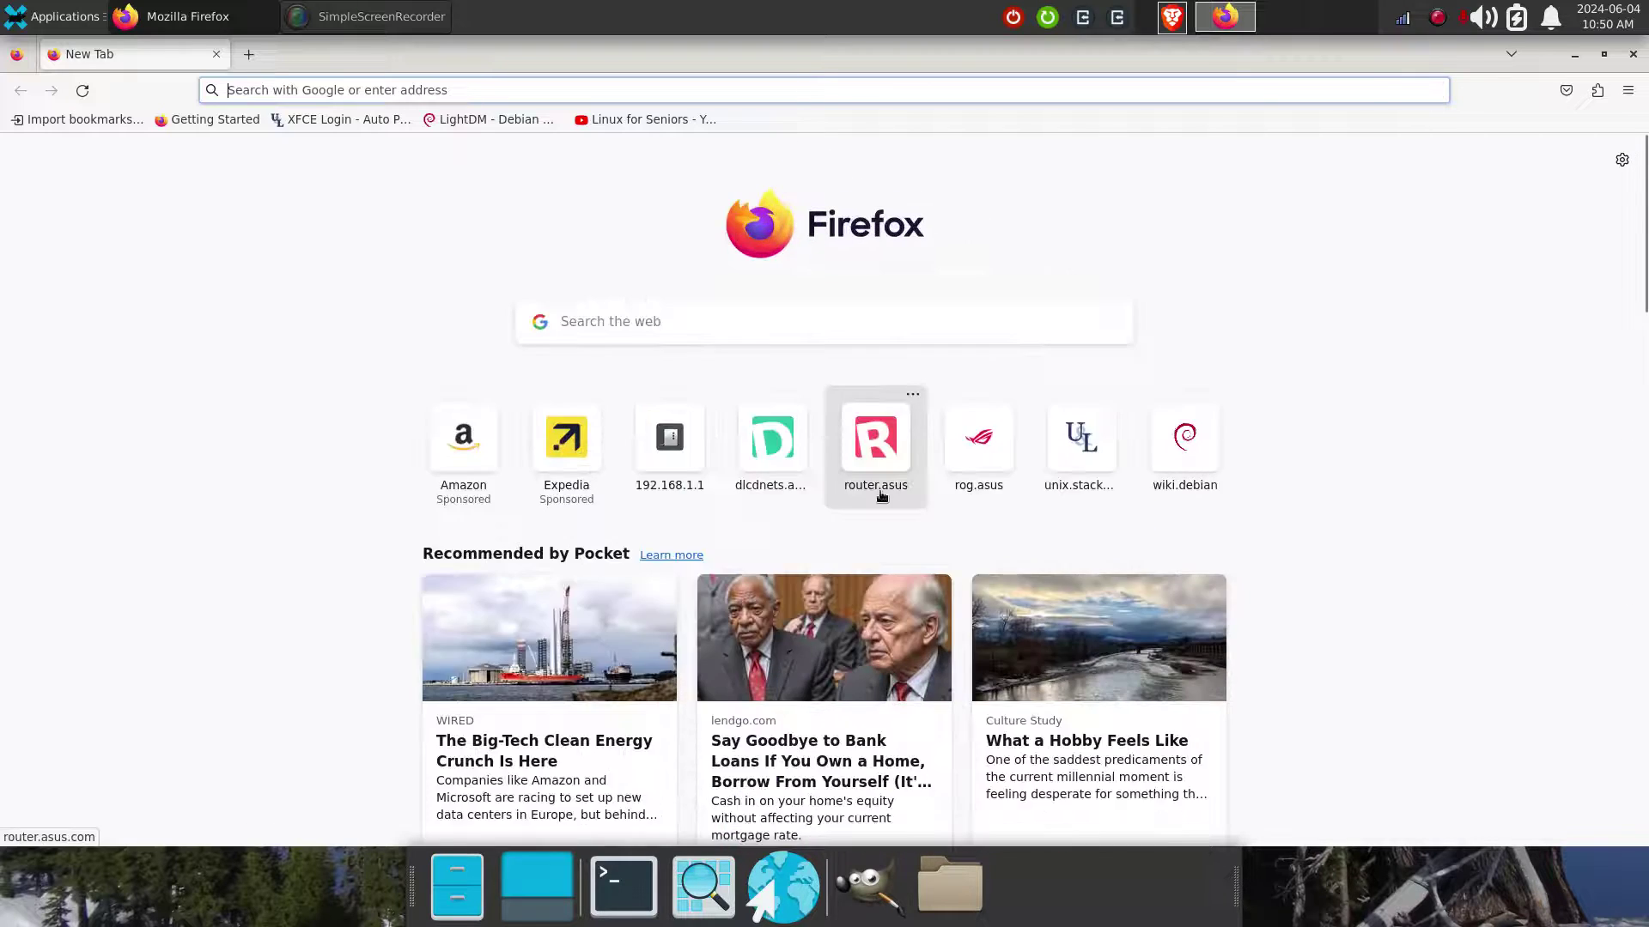
scroll(882, 496, "down", 5)
scroll(1090, 607, "up", 4)
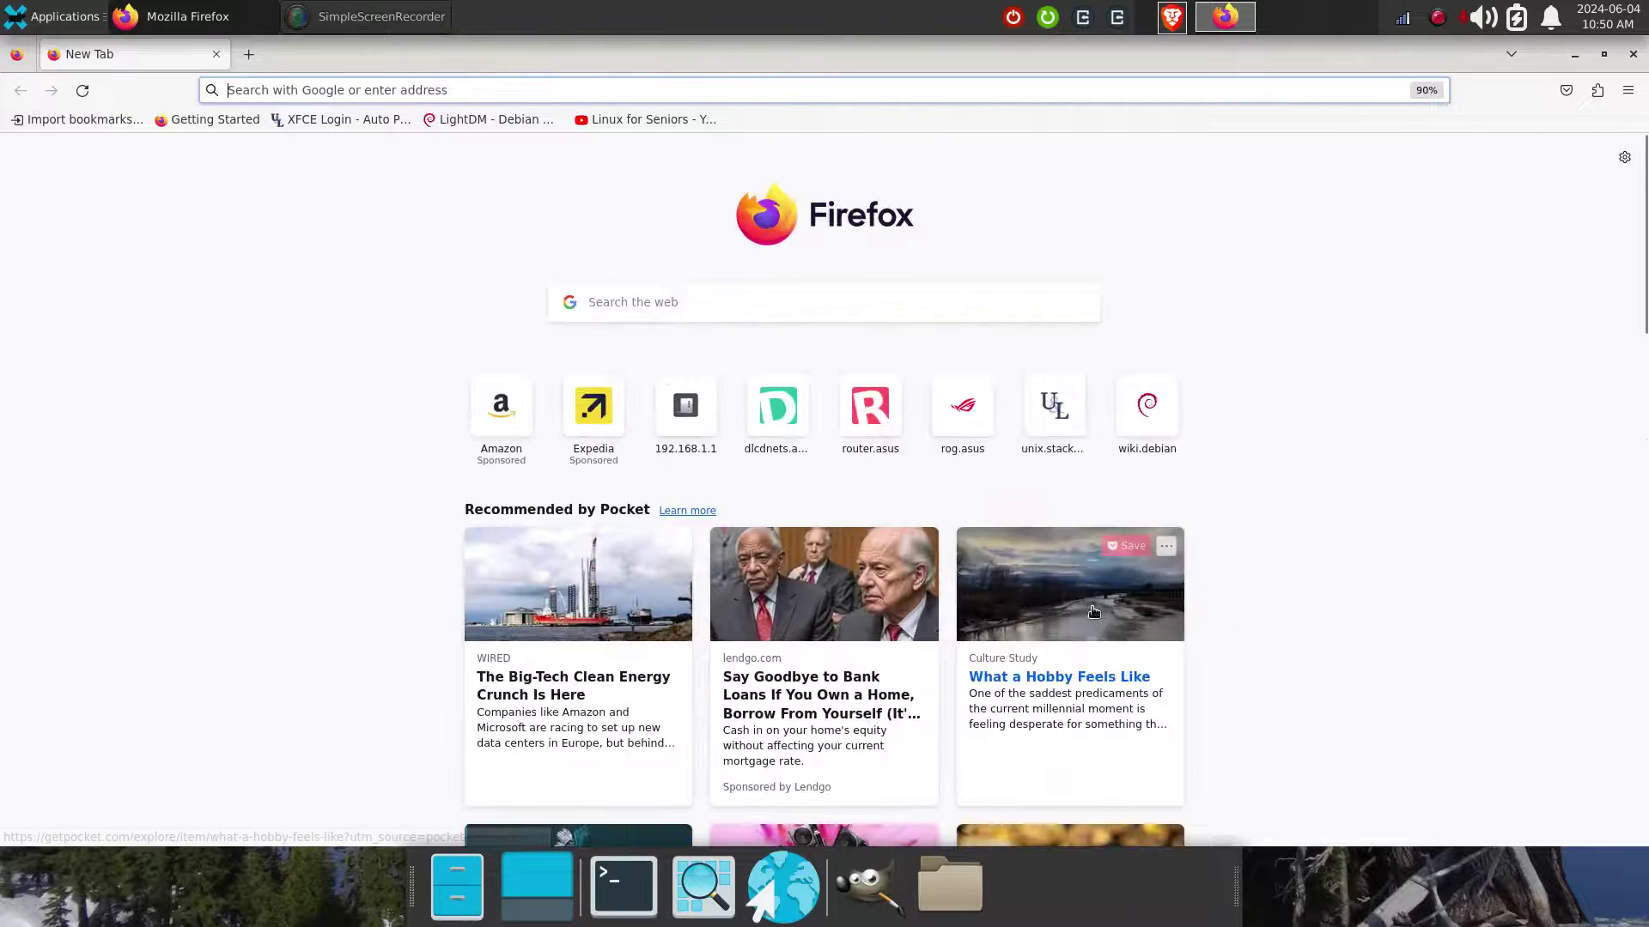
scroll(1273, 548, "up", 1)
scroll(1297, 517, "down", 4)
scroll(1298, 522, "up", 4)
scroll(1298, 522, "down", 3)
scroll(1298, 522, "up", 2)
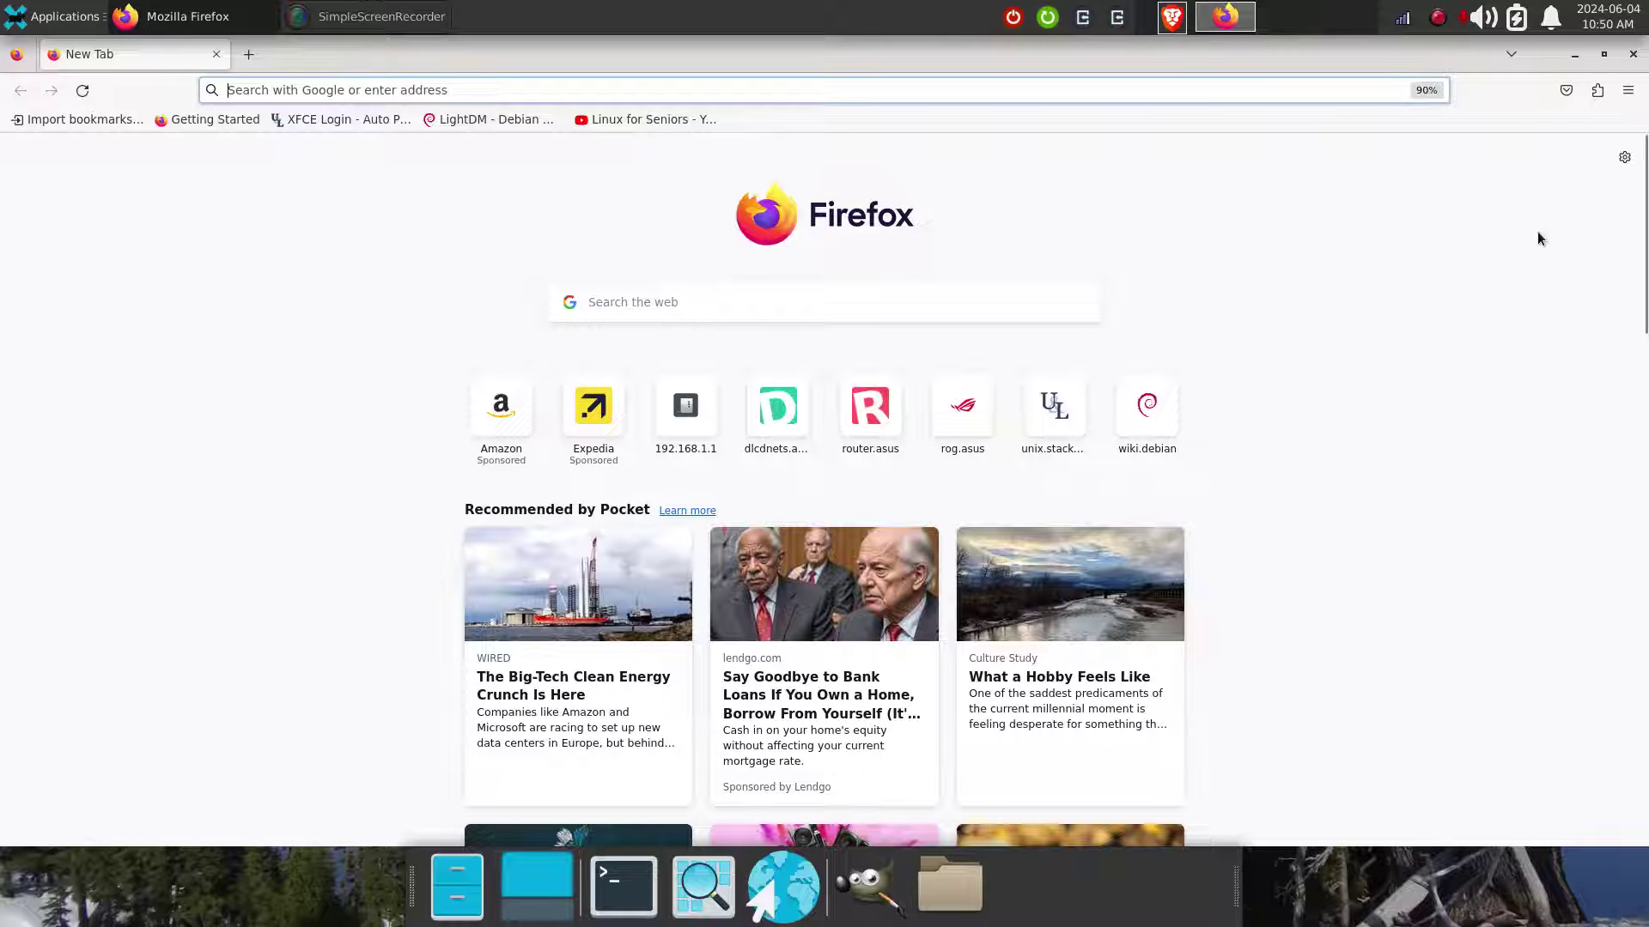
left_click(1632, 53)
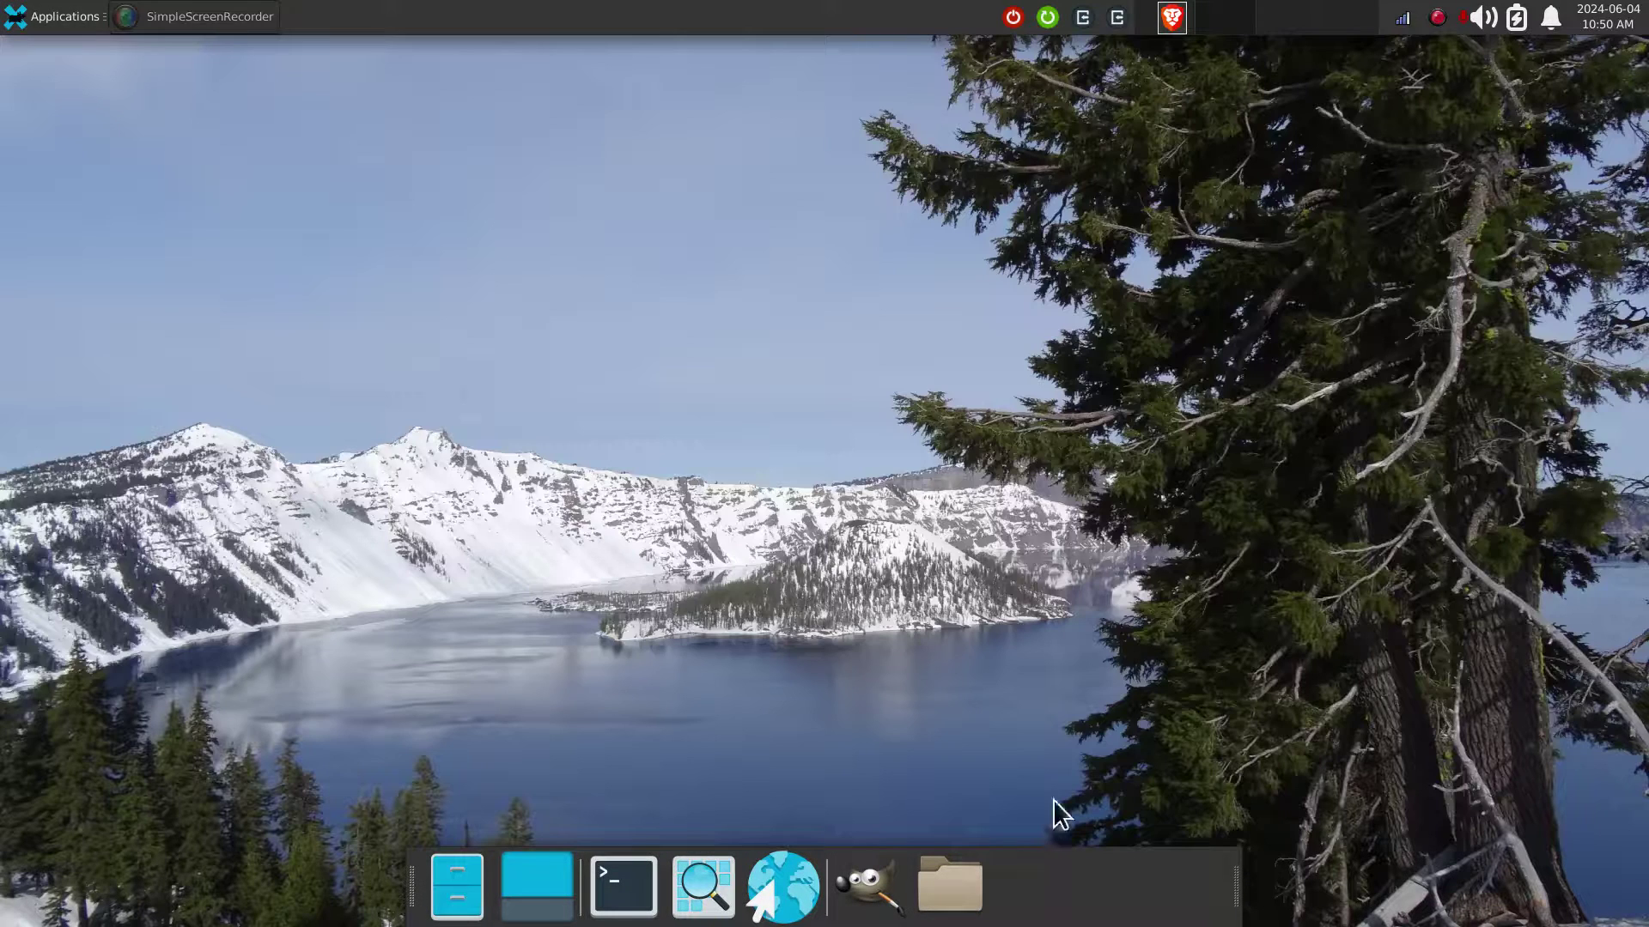
Switch Panel 2's automatic hiding back to Always and close the panel preferences.
right_click(1039, 897)
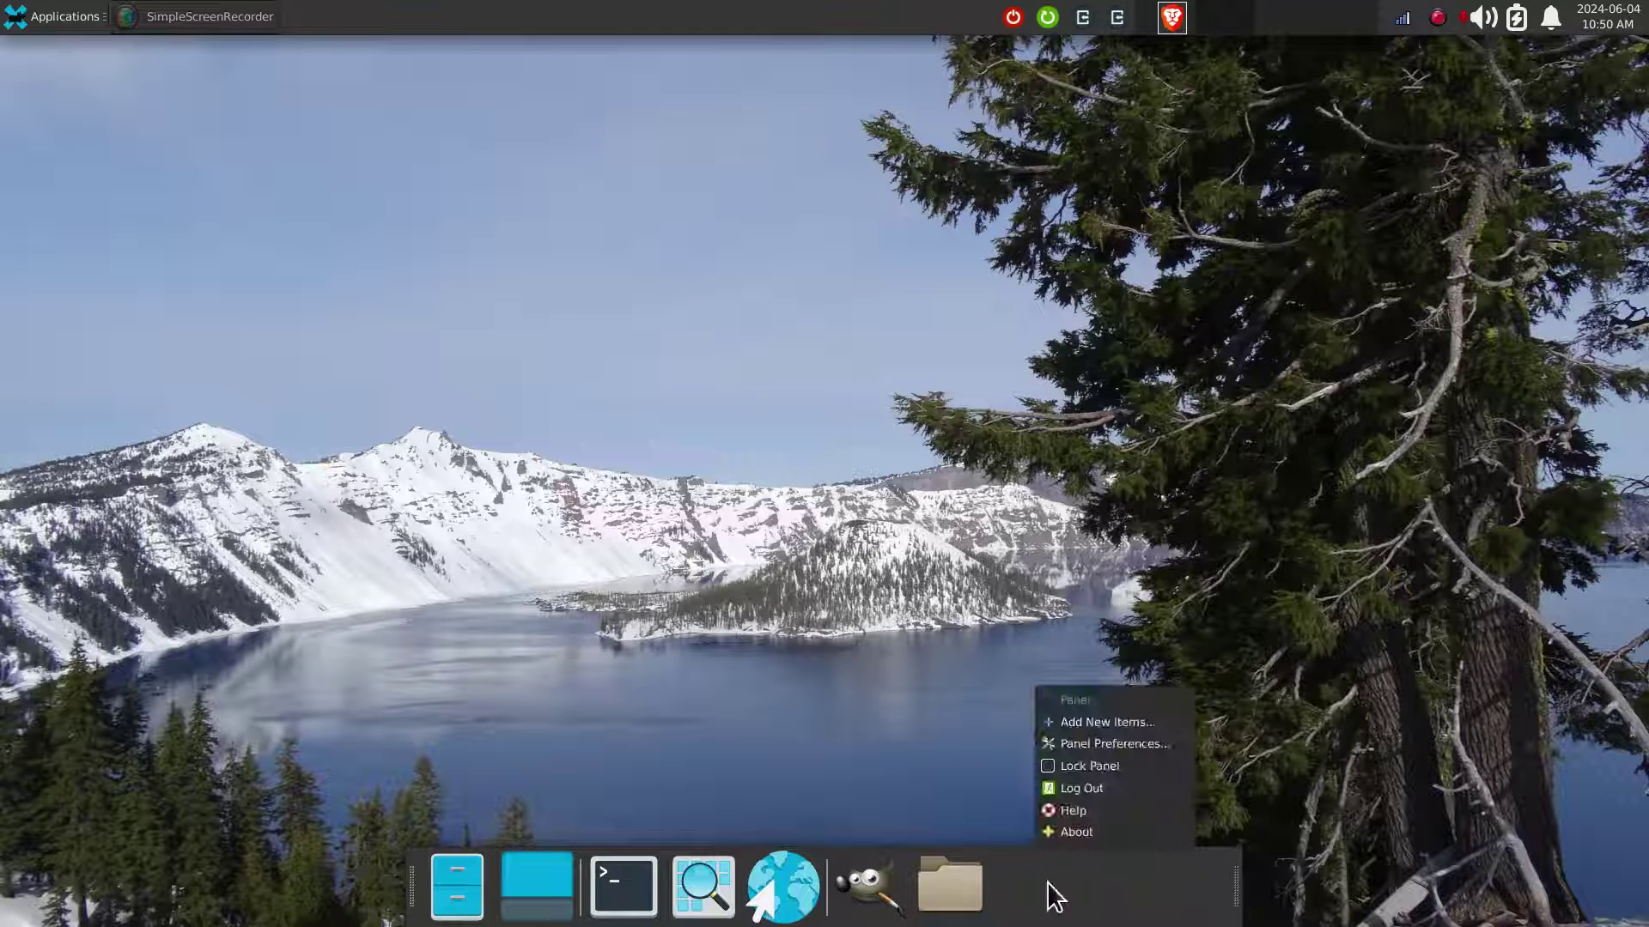
left_click(1119, 745)
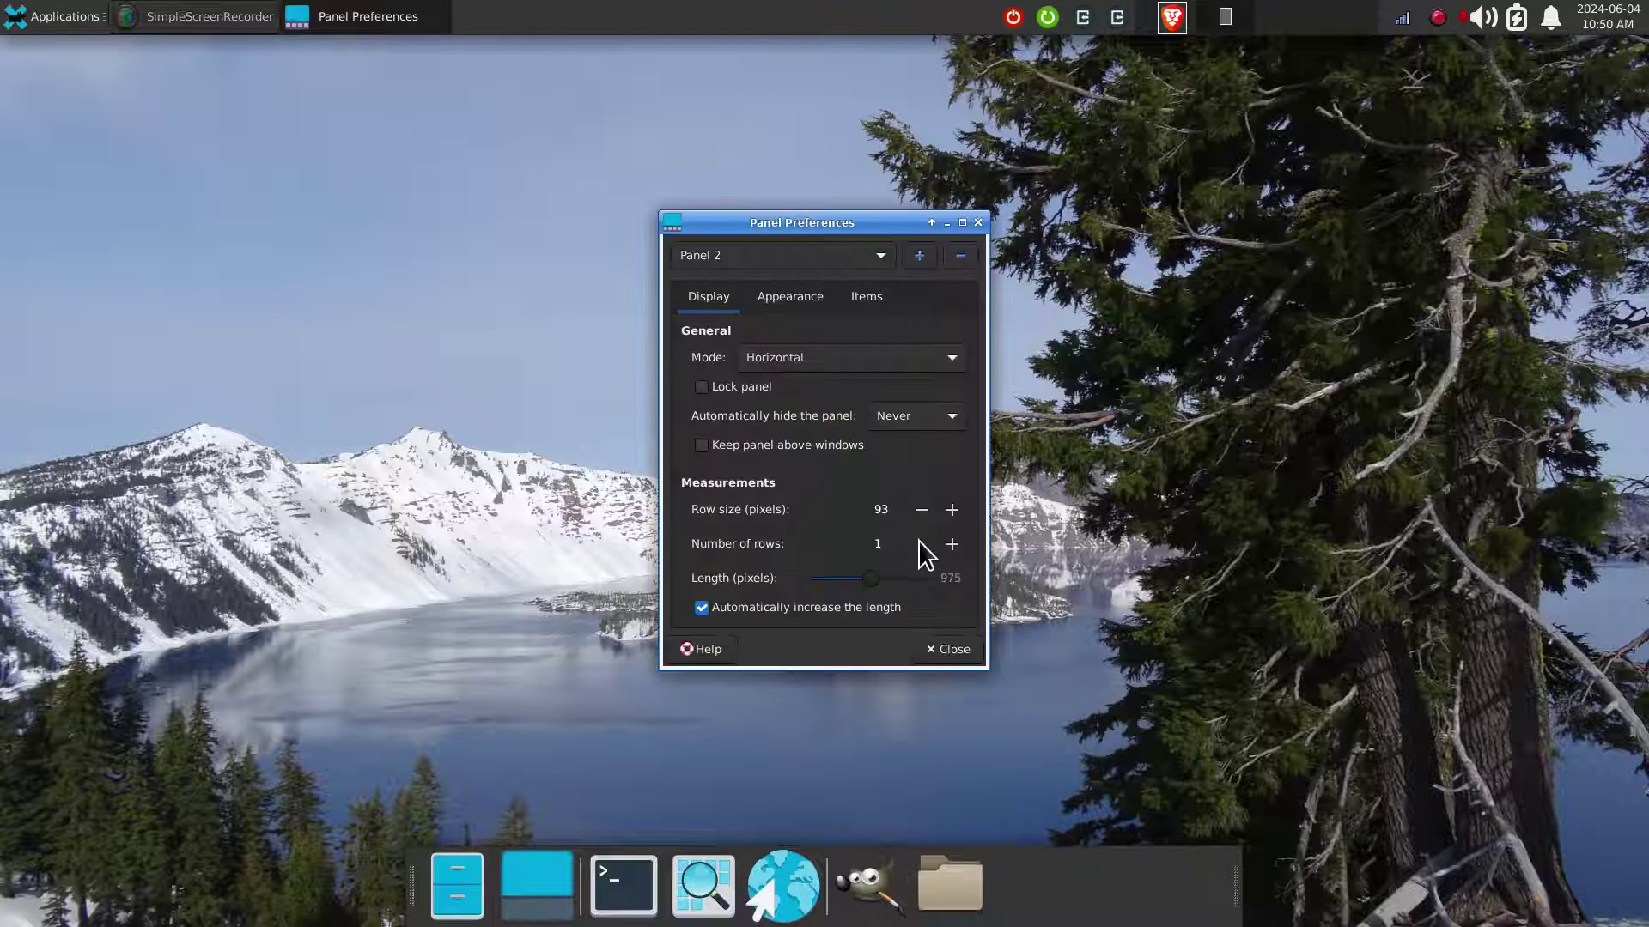
left_click(920, 416)
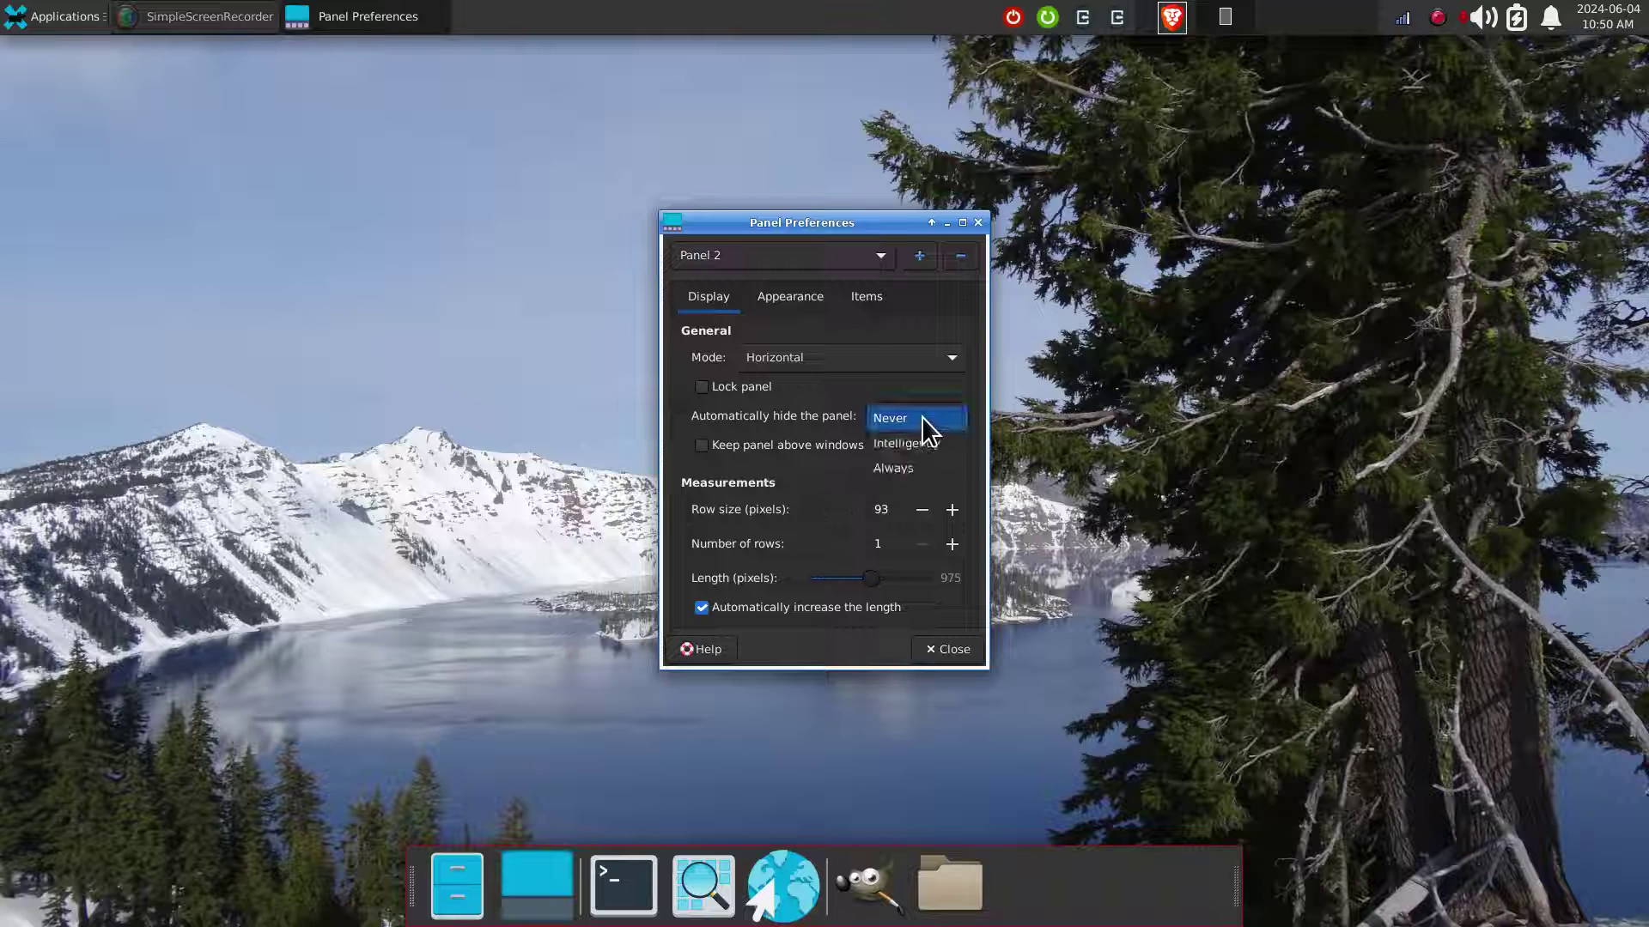
left_click(905, 471)
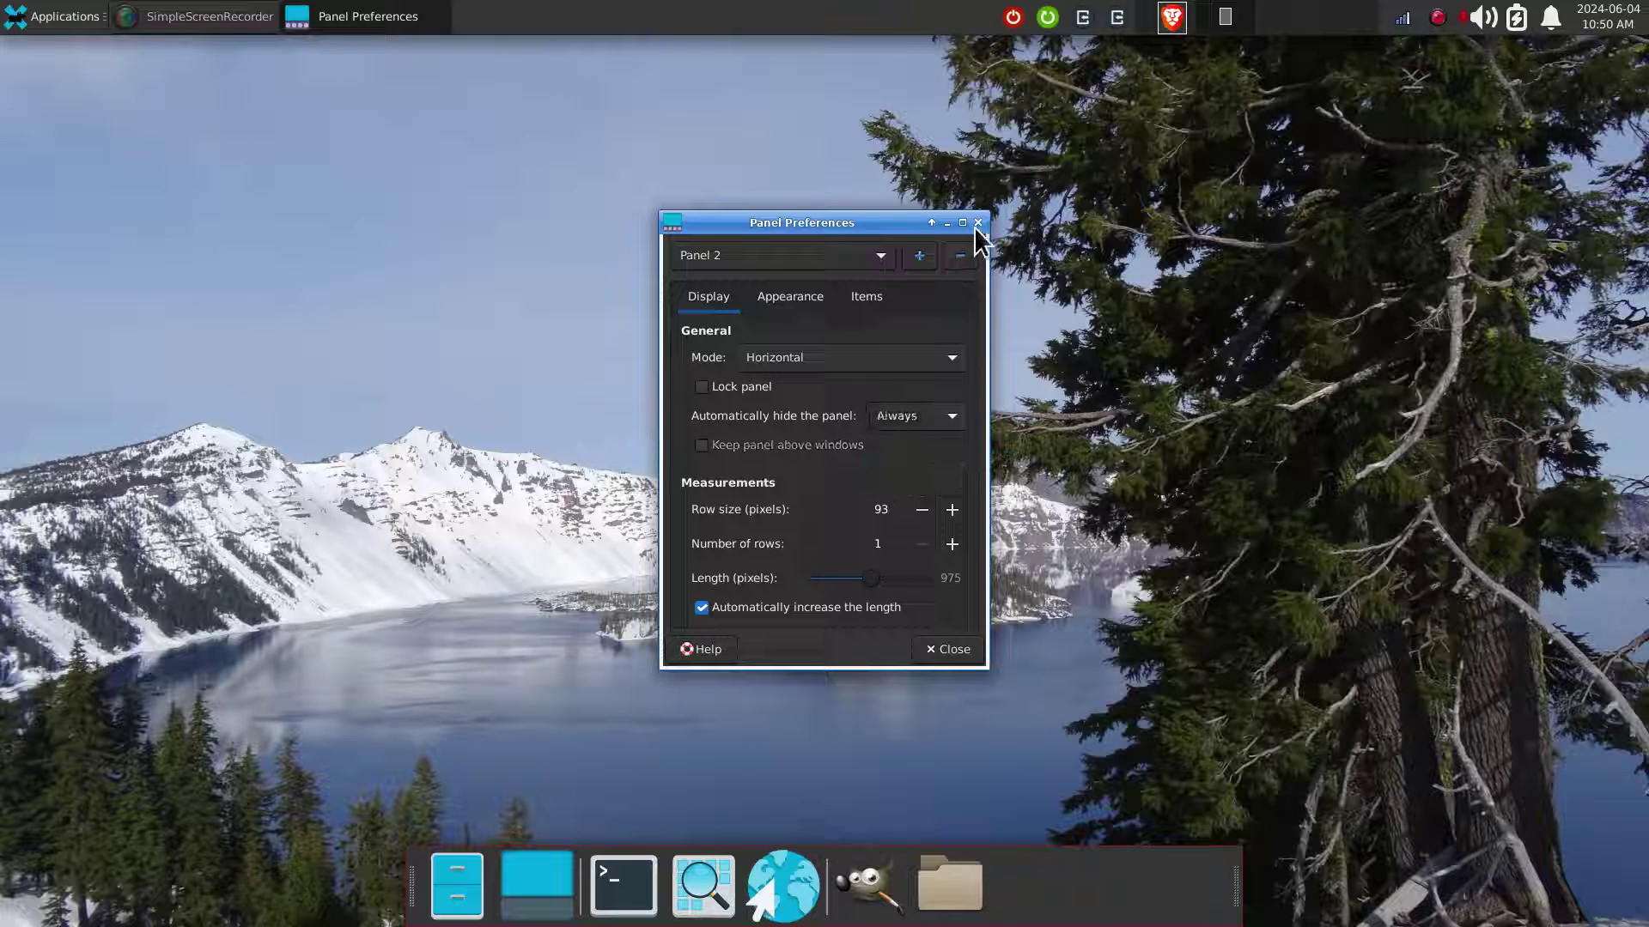
left_click(977, 222)
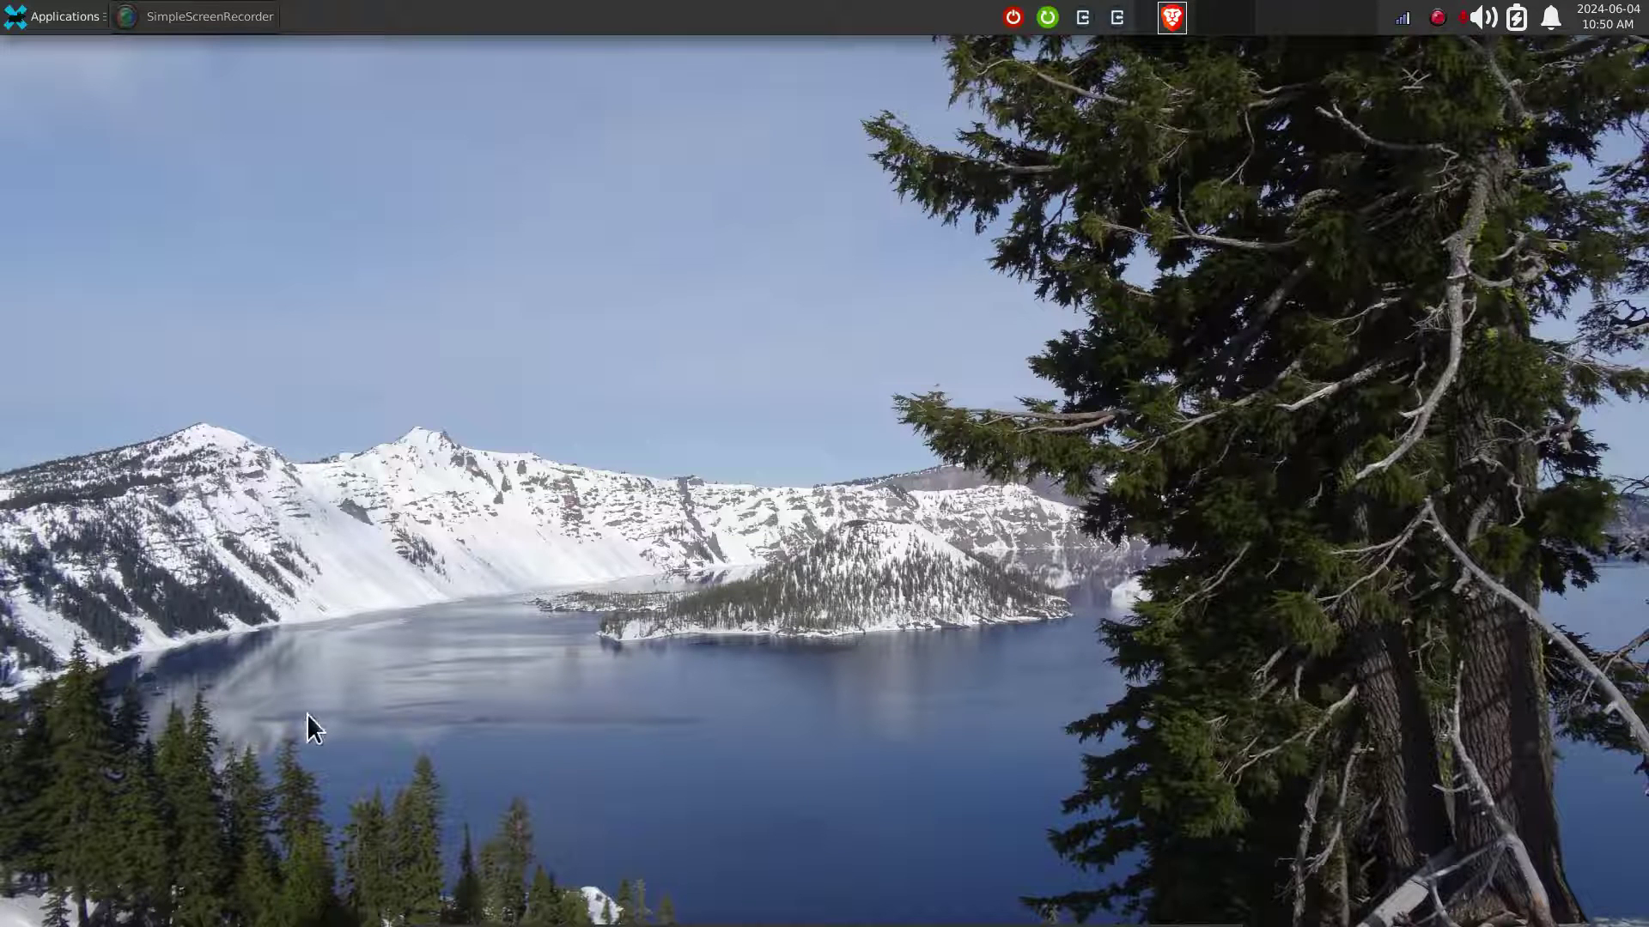
Launch Firefox ESR, reveal the always-hiding dock over its window to test it, then close the browser.
left_click(62, 19)
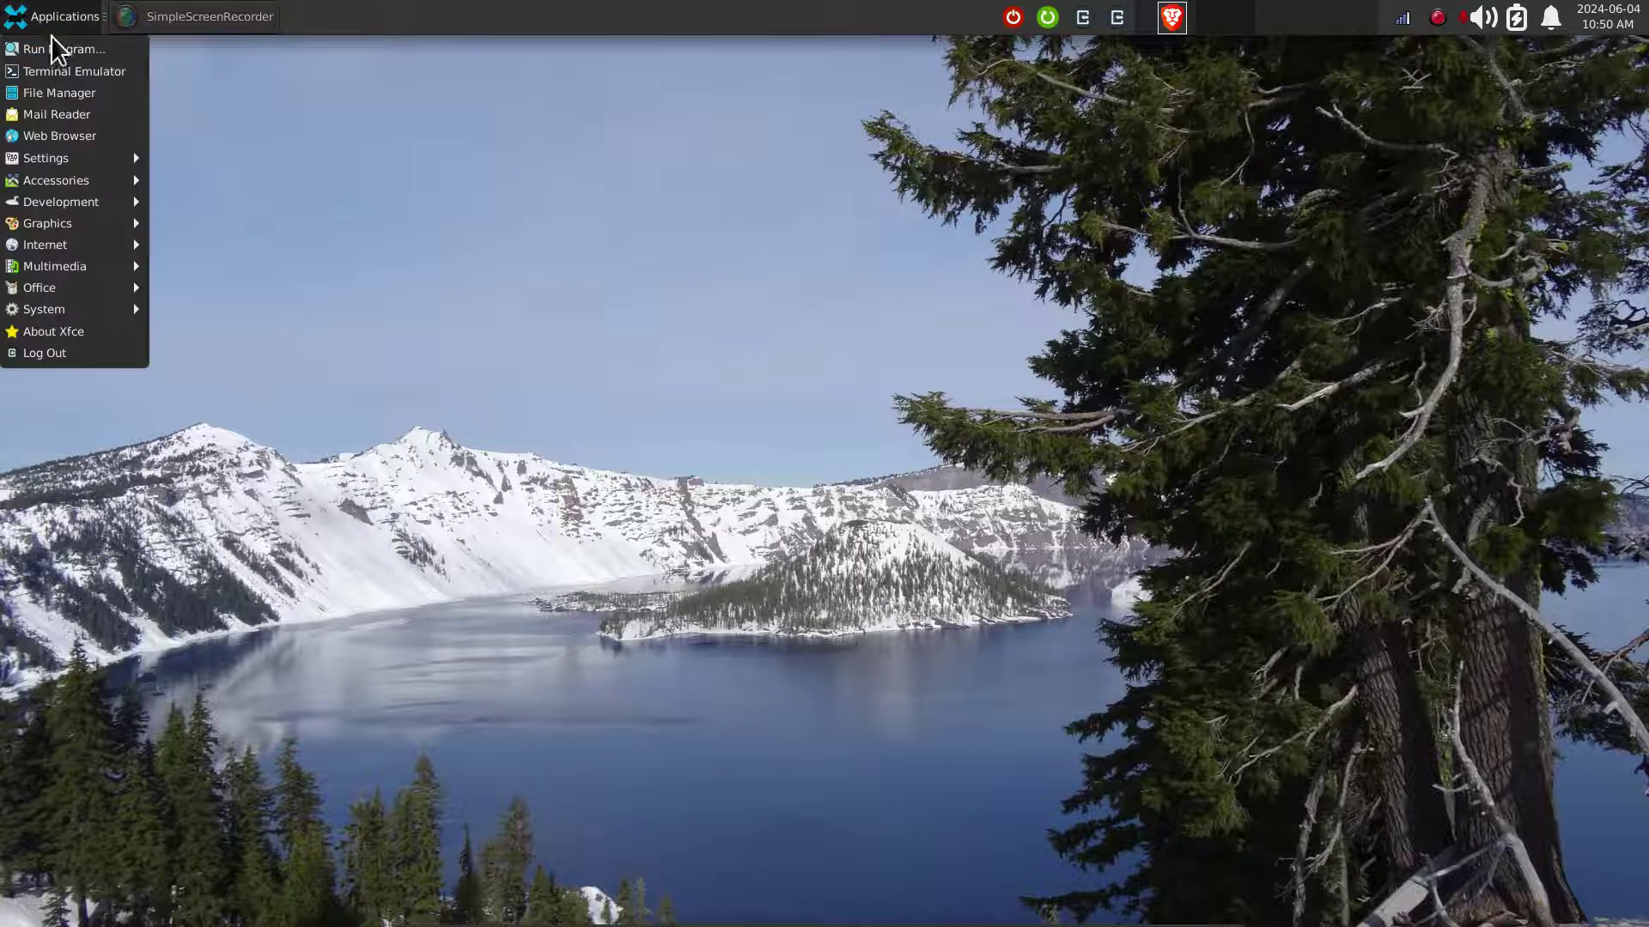
mouse_move(100, 246)
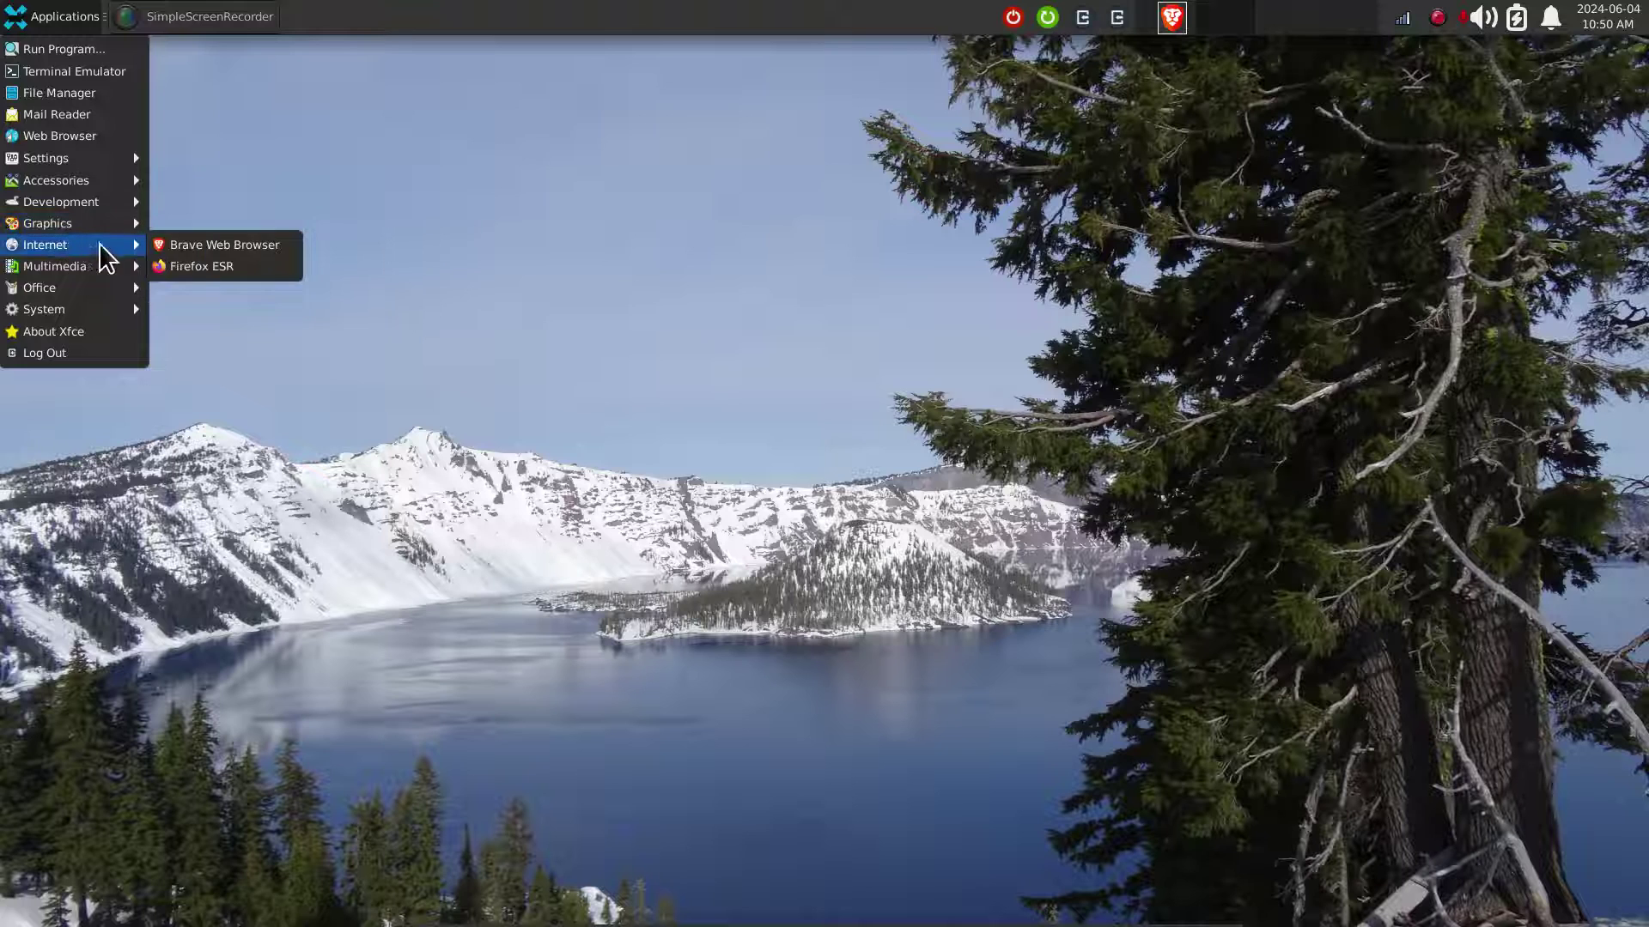
left_click(222, 268)
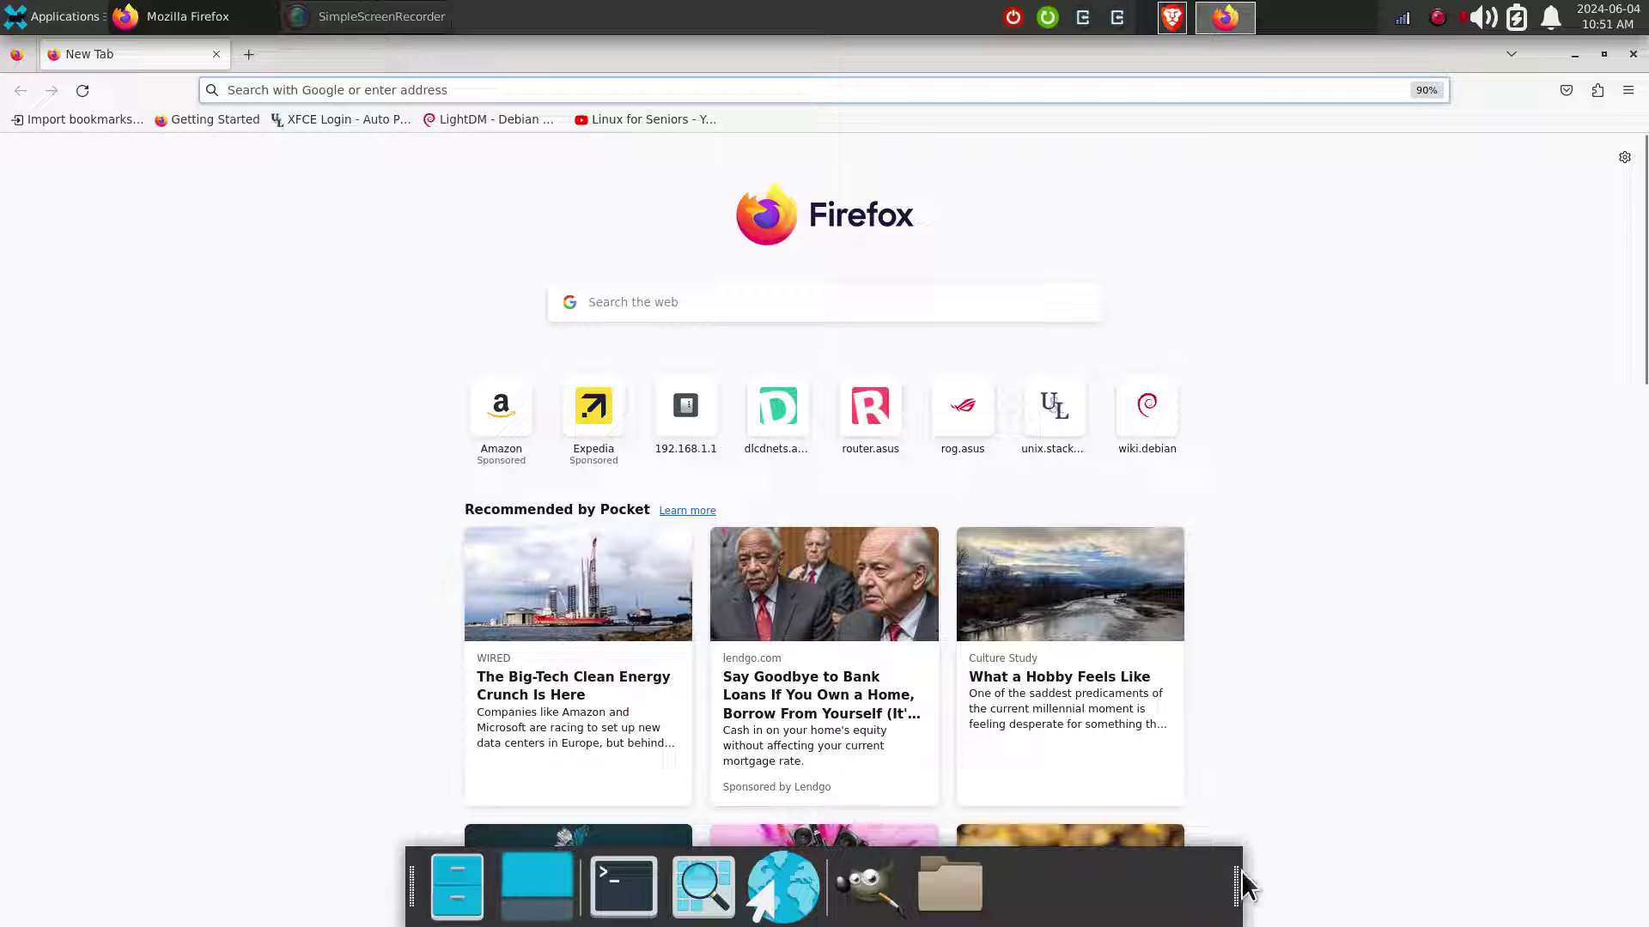
left_click(1302, 316)
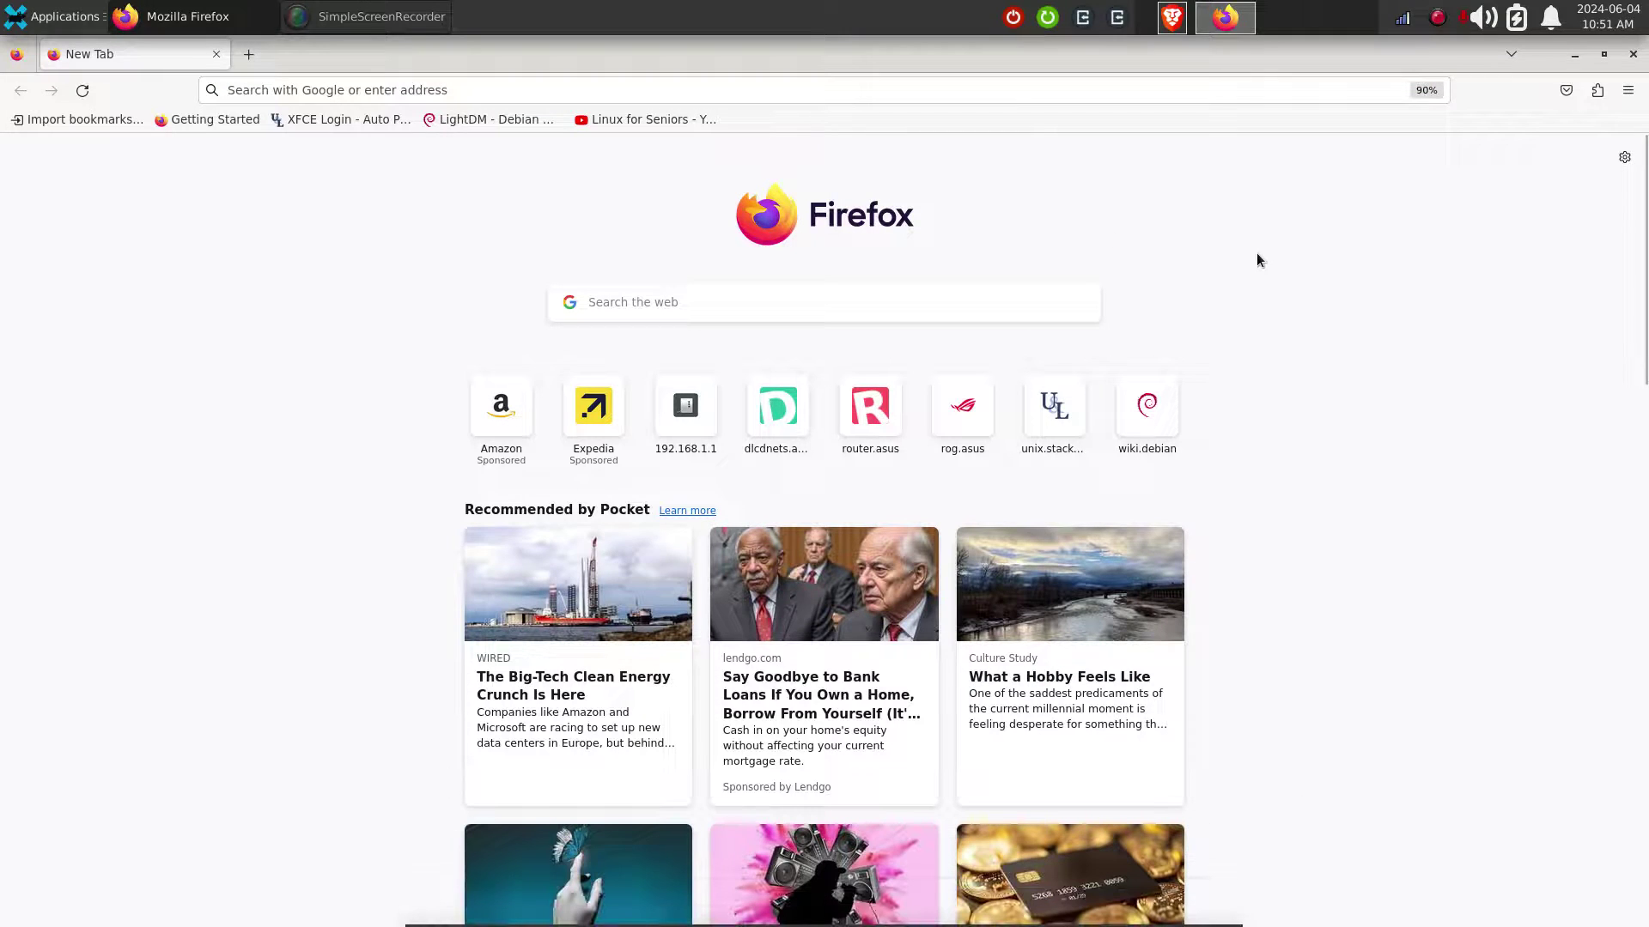
left_click(1632, 53)
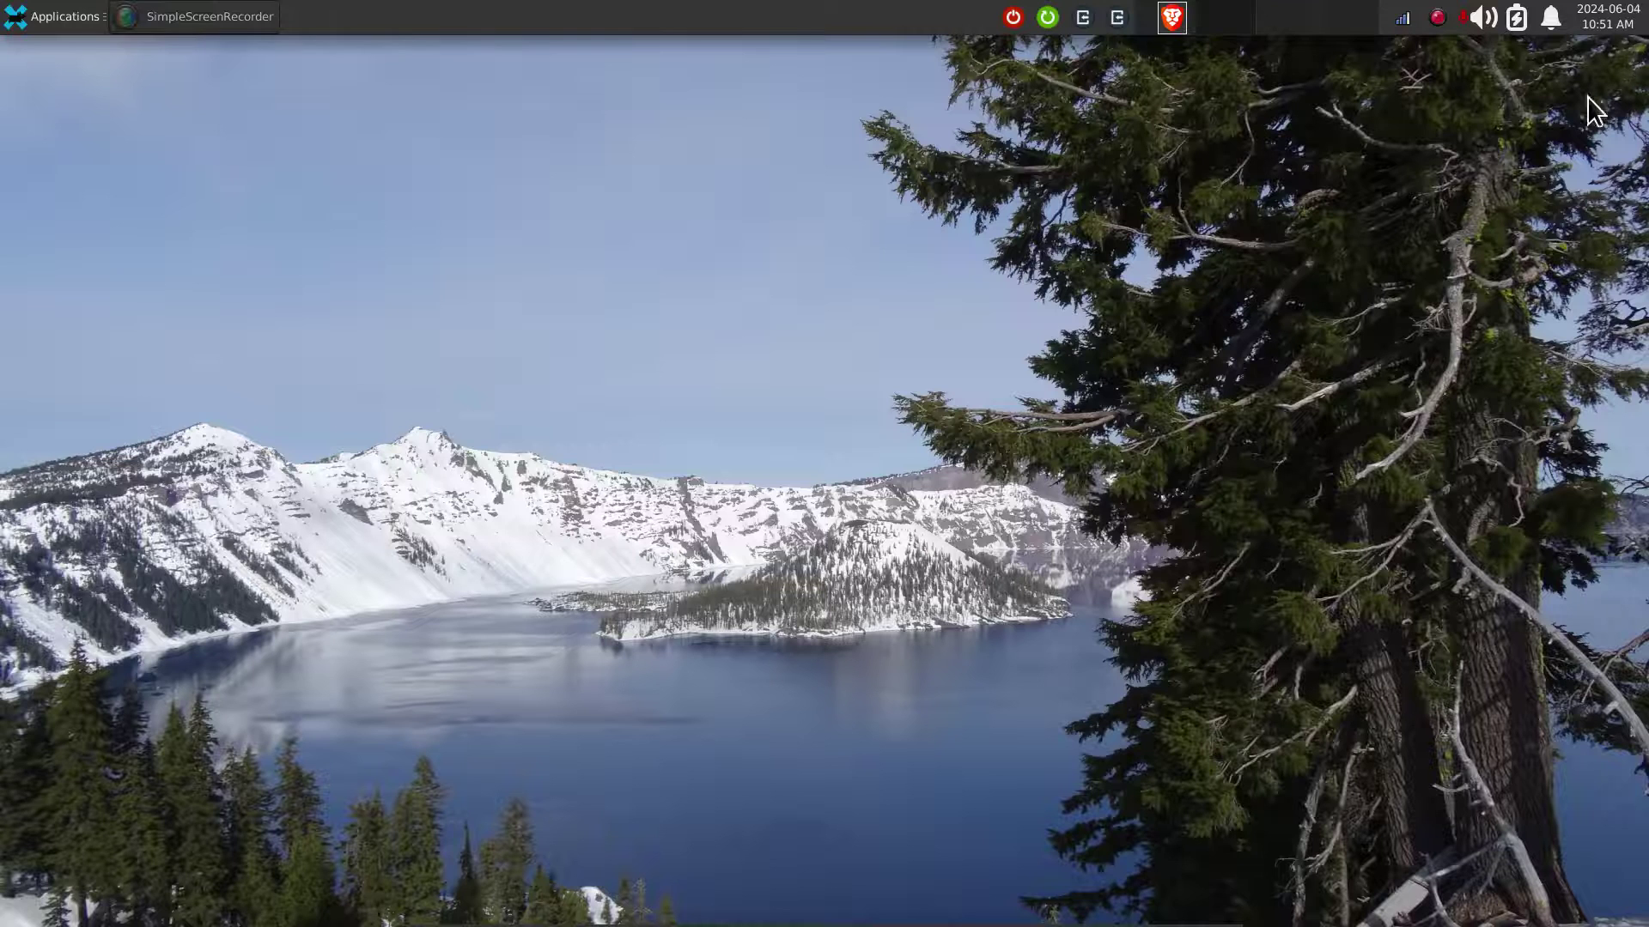
Set Panel 2's automatic hiding to Intelligently in the panel preferences.
right_click(1031, 910)
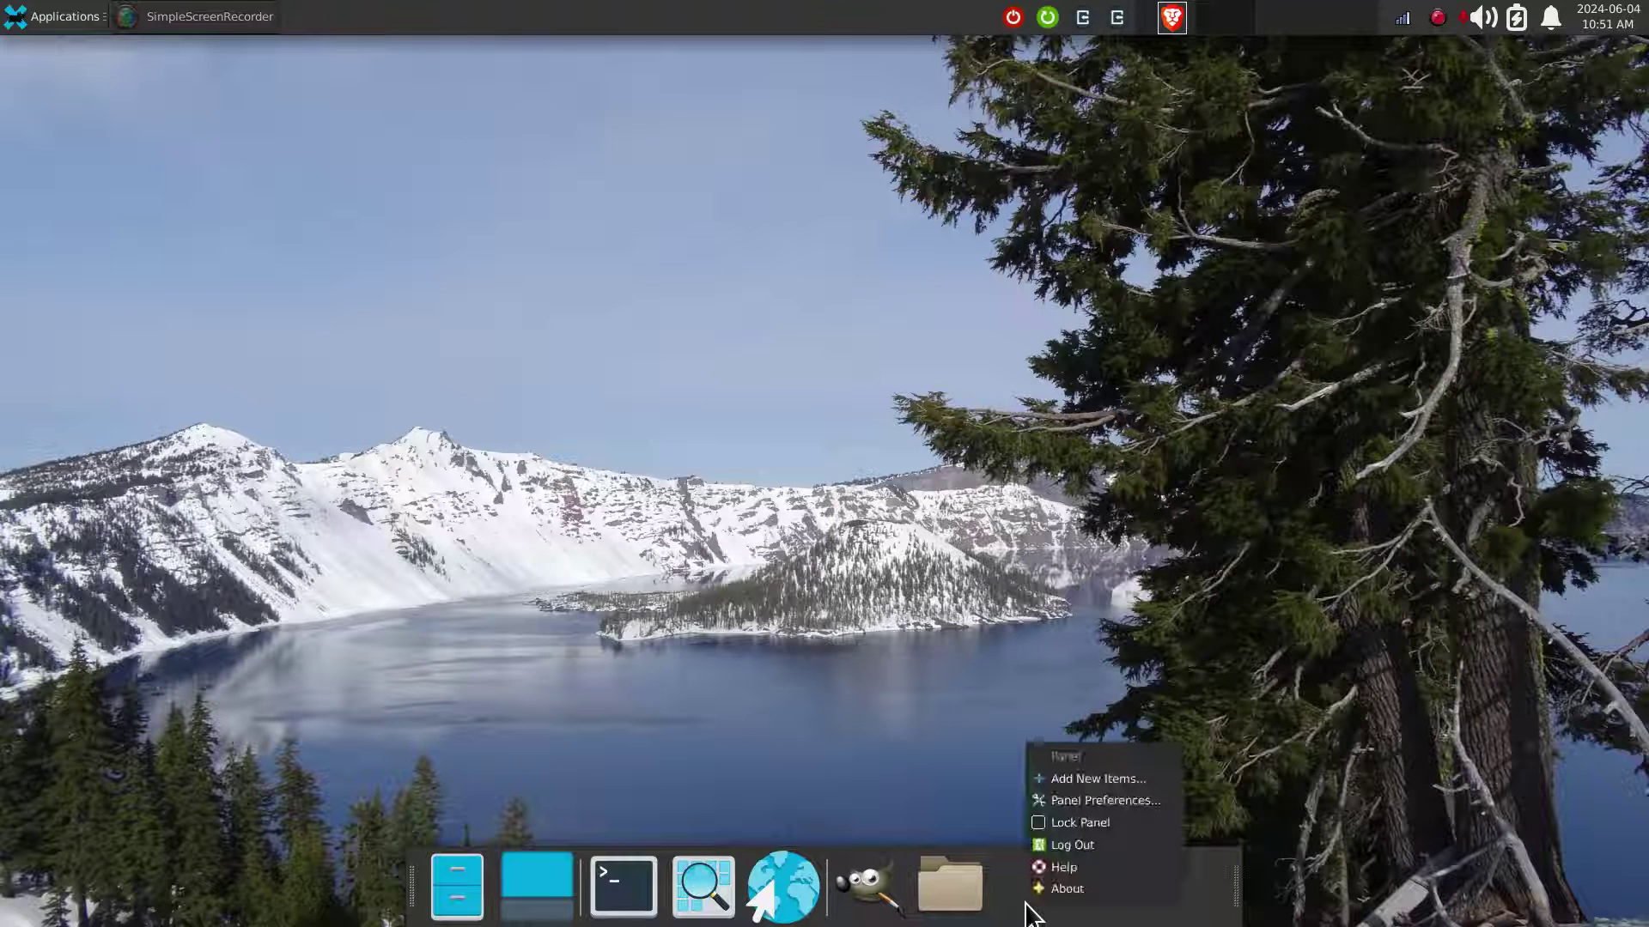
left_click(1122, 806)
left_click(910, 456)
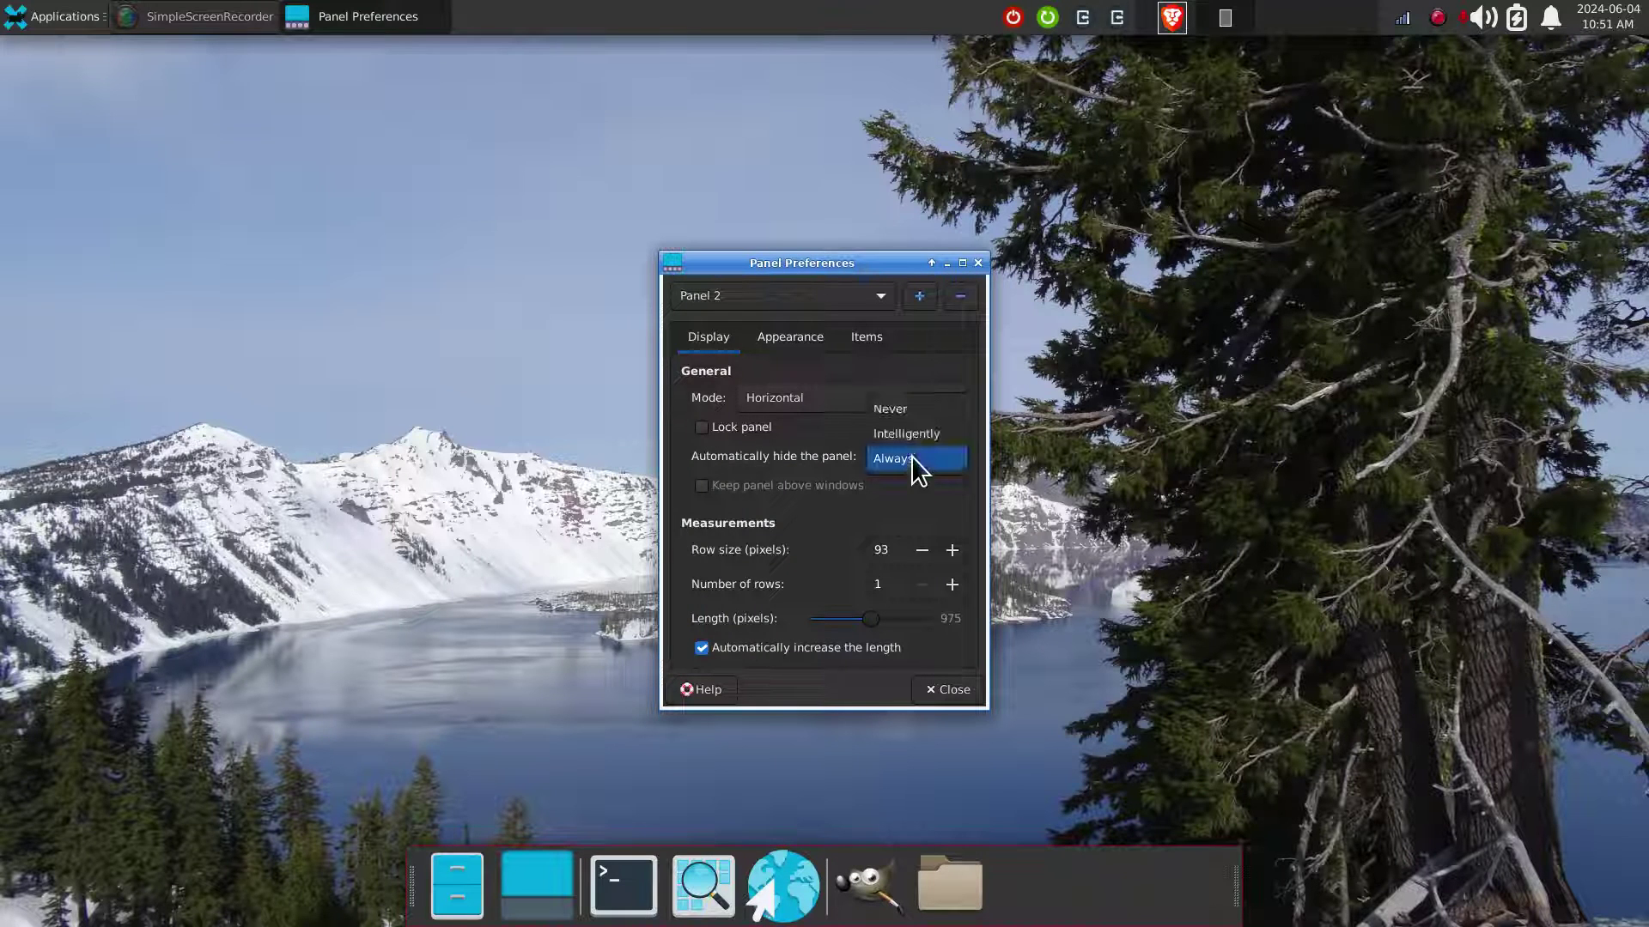
left_click(911, 429)
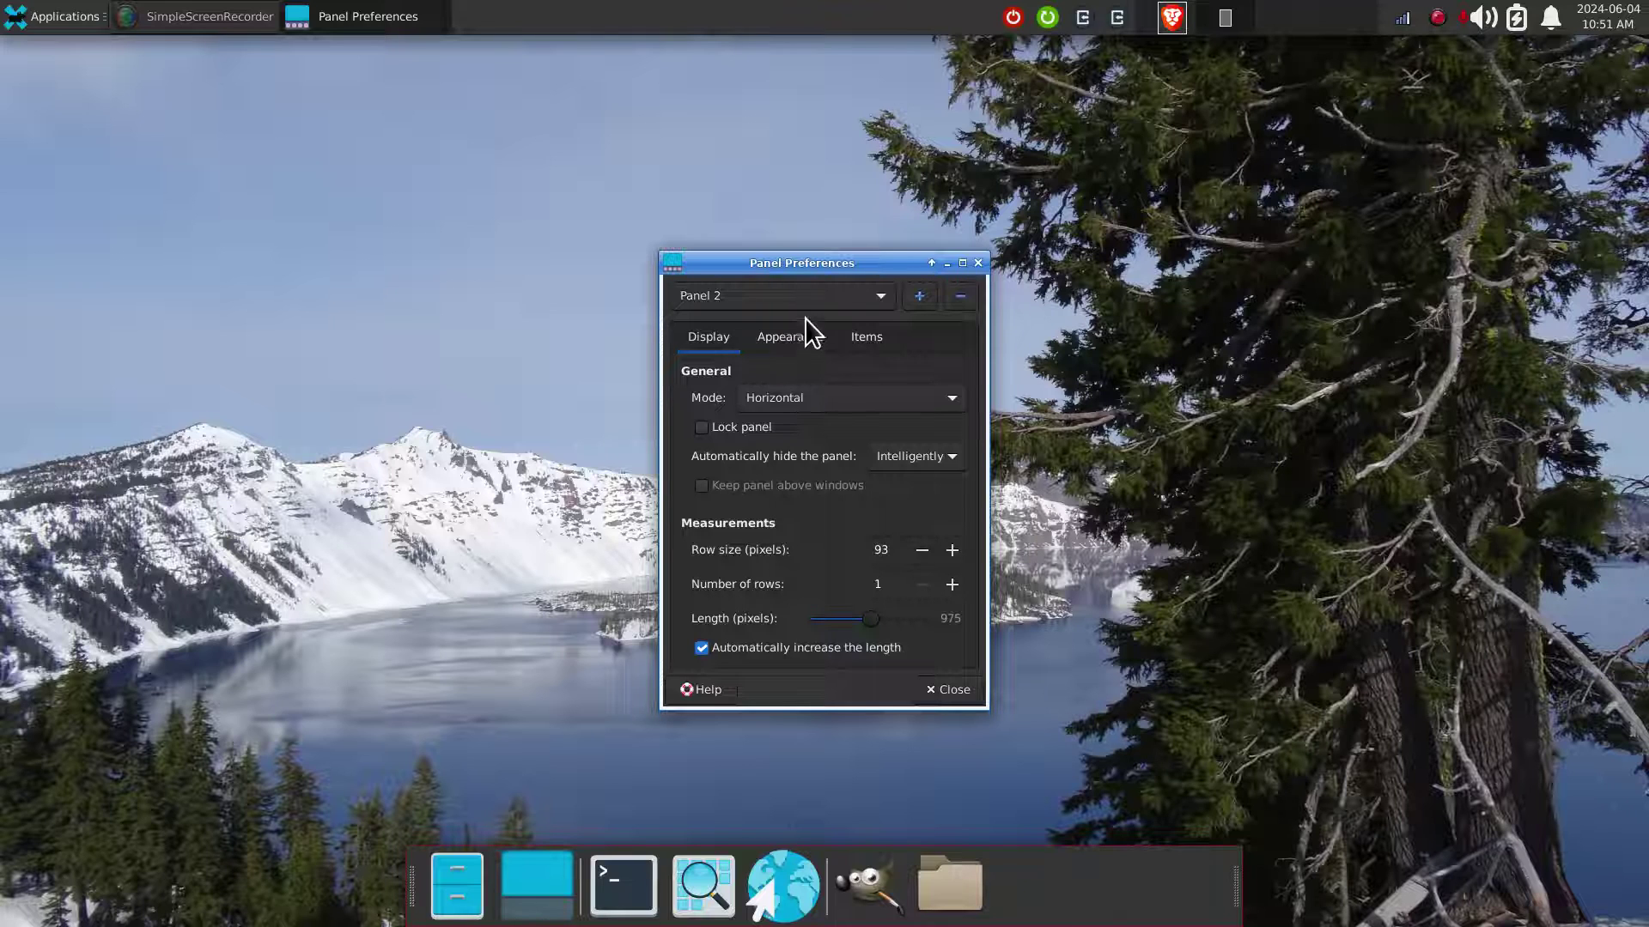
Lower Panel 2's Leave opacity in its appearance settings and close the panel preferences.
left_click(792, 337)
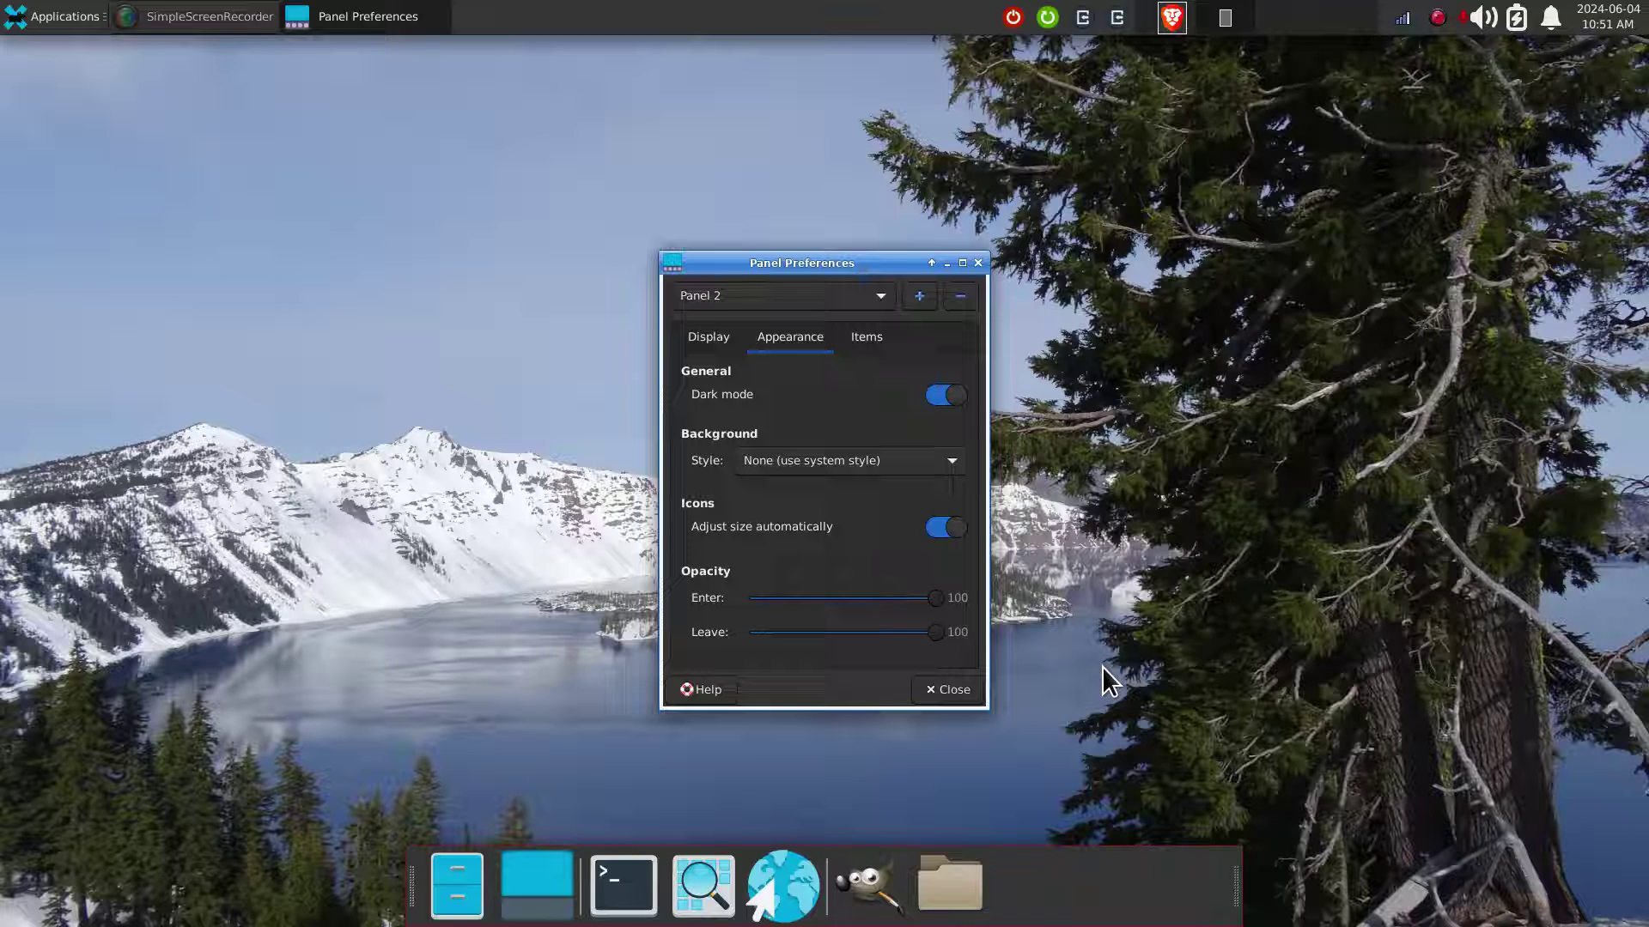
left_click(817, 637)
left_click(948, 692)
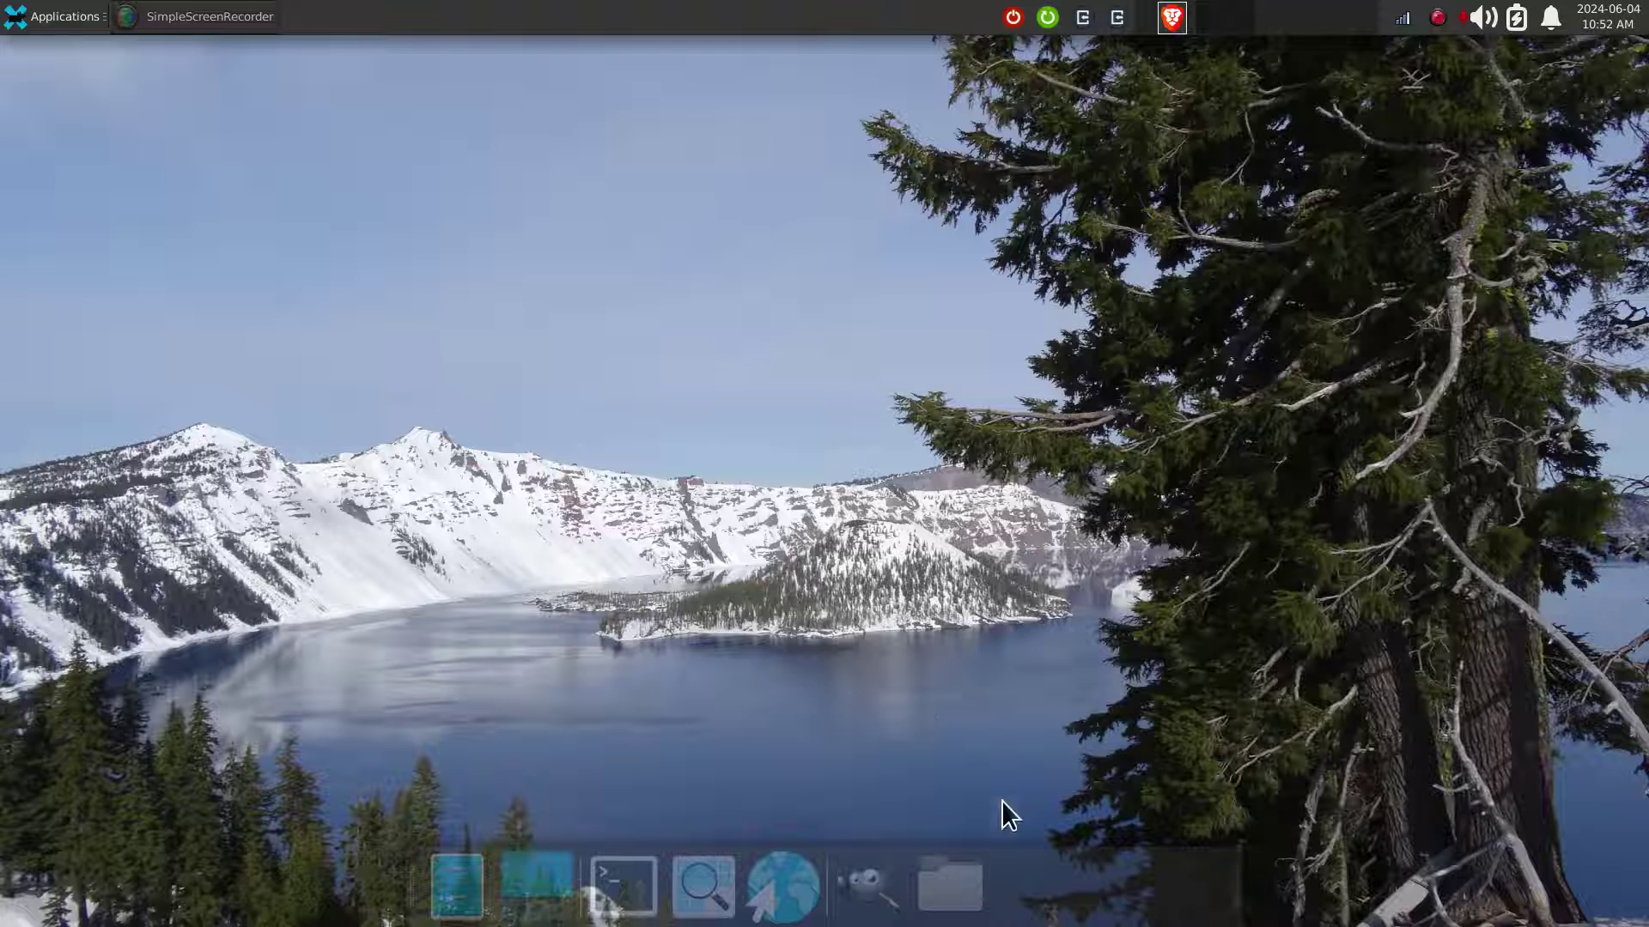
Raise Panel 2's Leave opacity back to the maximum in its appearance settings.
right_click(1026, 885)
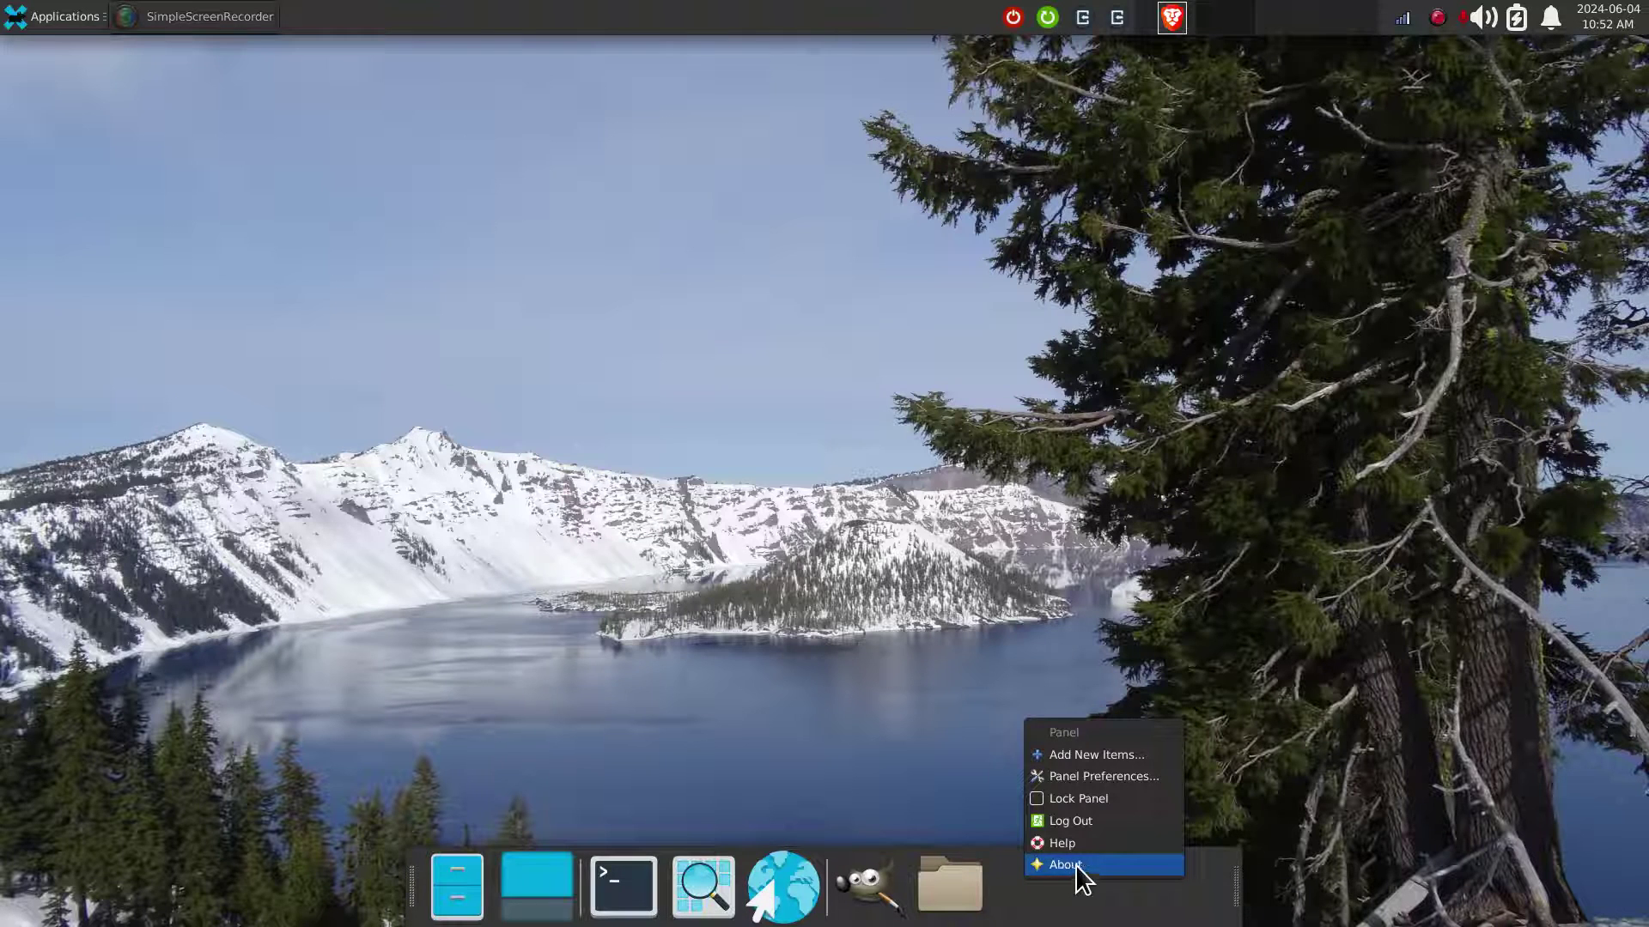
left_click(1117, 780)
left_click(794, 337)
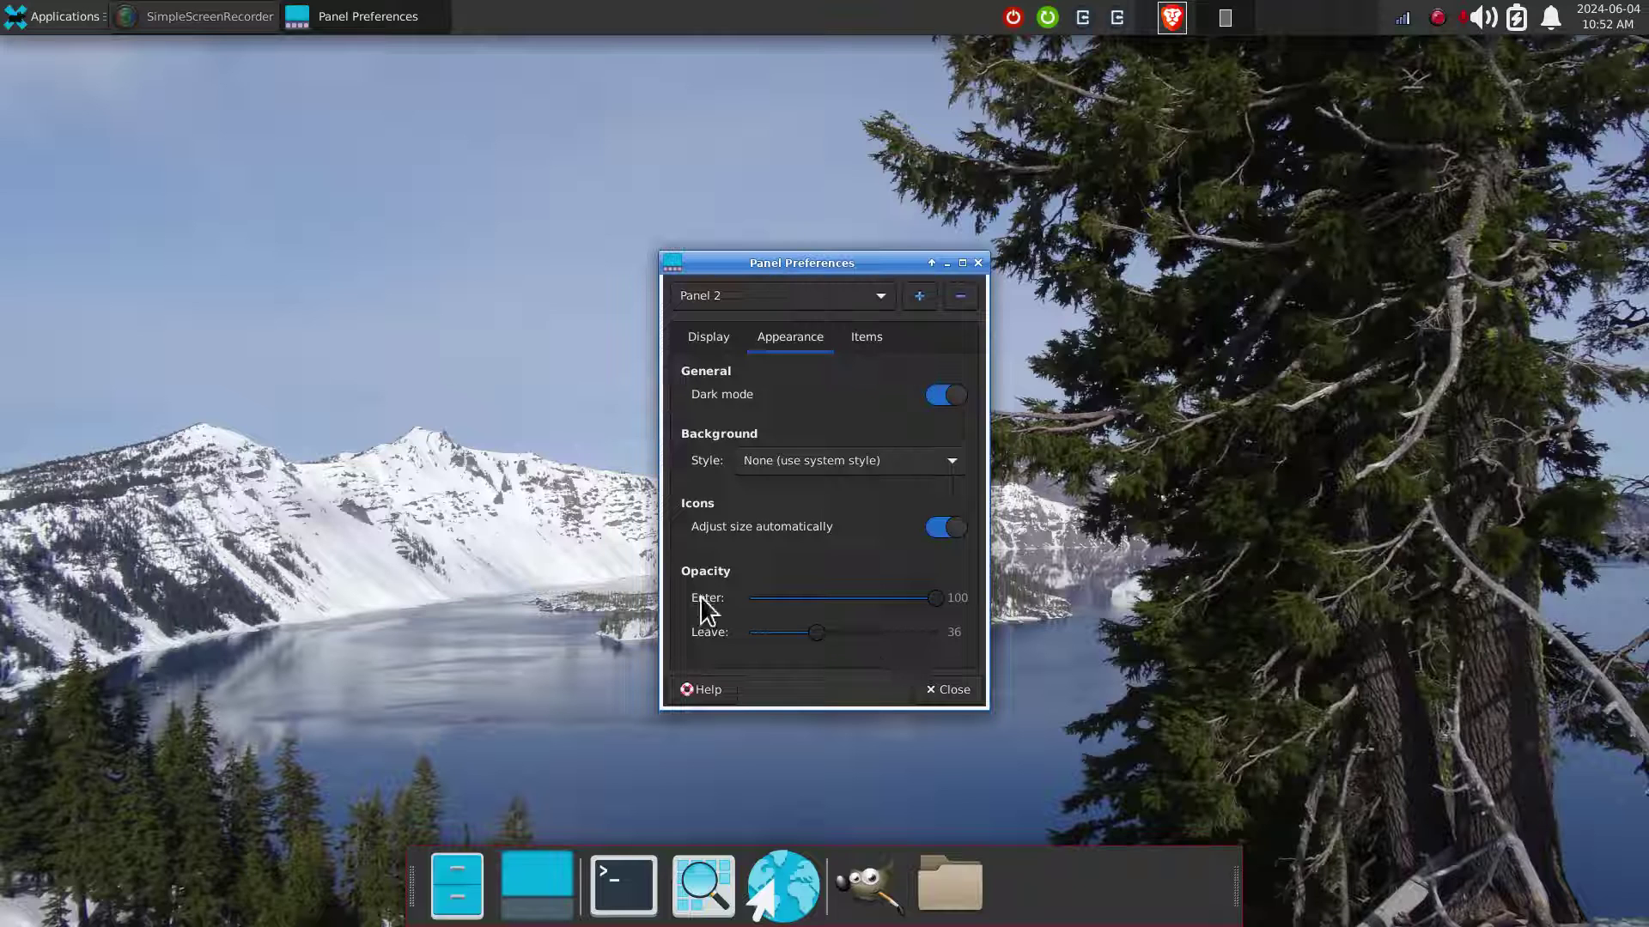
left_click_drag(871, 640, 950, 635)
Display Panel 2's item list, and move the GIMP launcher directly after the File Manager launcher on the dock.
left_click(867, 337)
left_click_drag(898, 263, 749, 190)
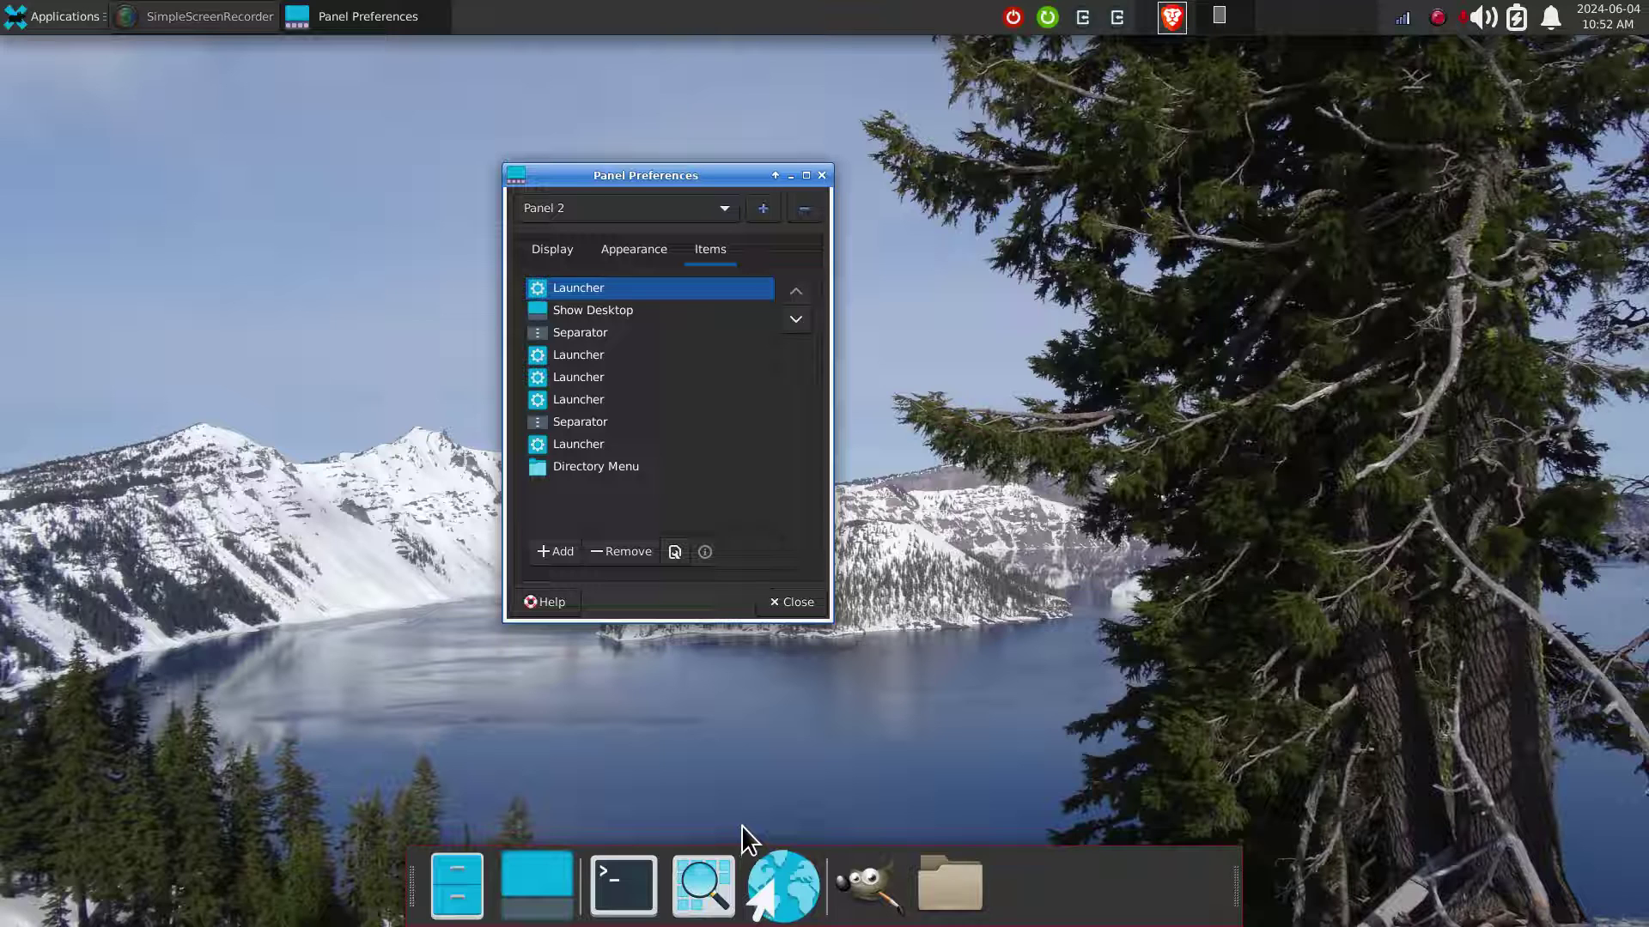
right_click(874, 890)
left_click(911, 827)
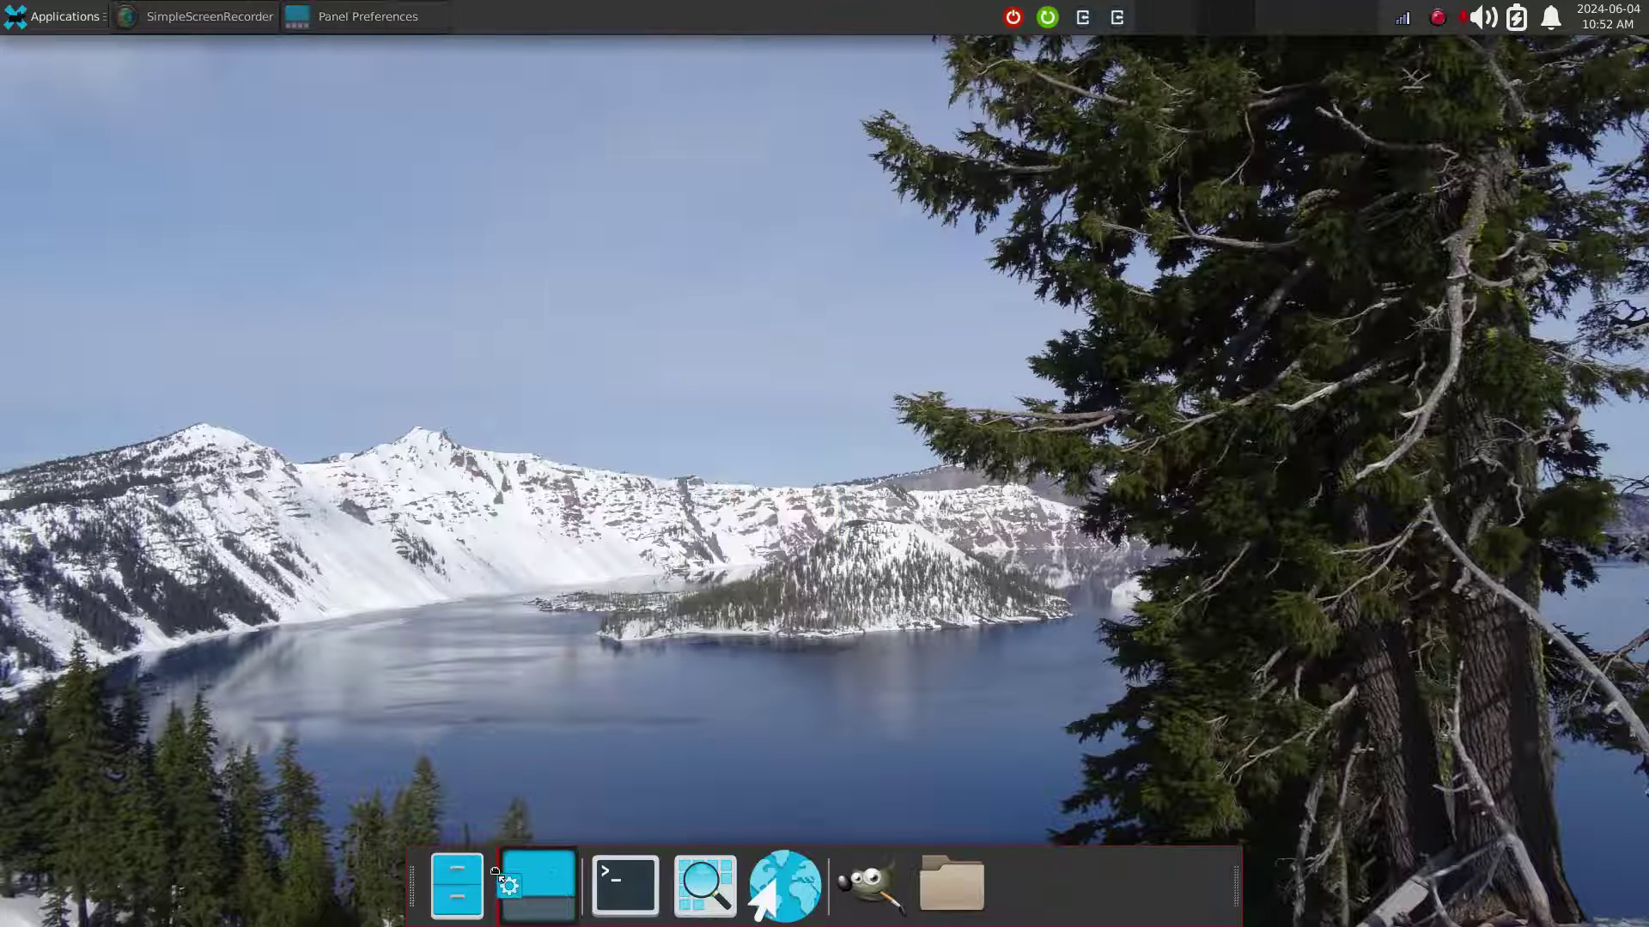
left_click_drag(498, 878, 503, 882)
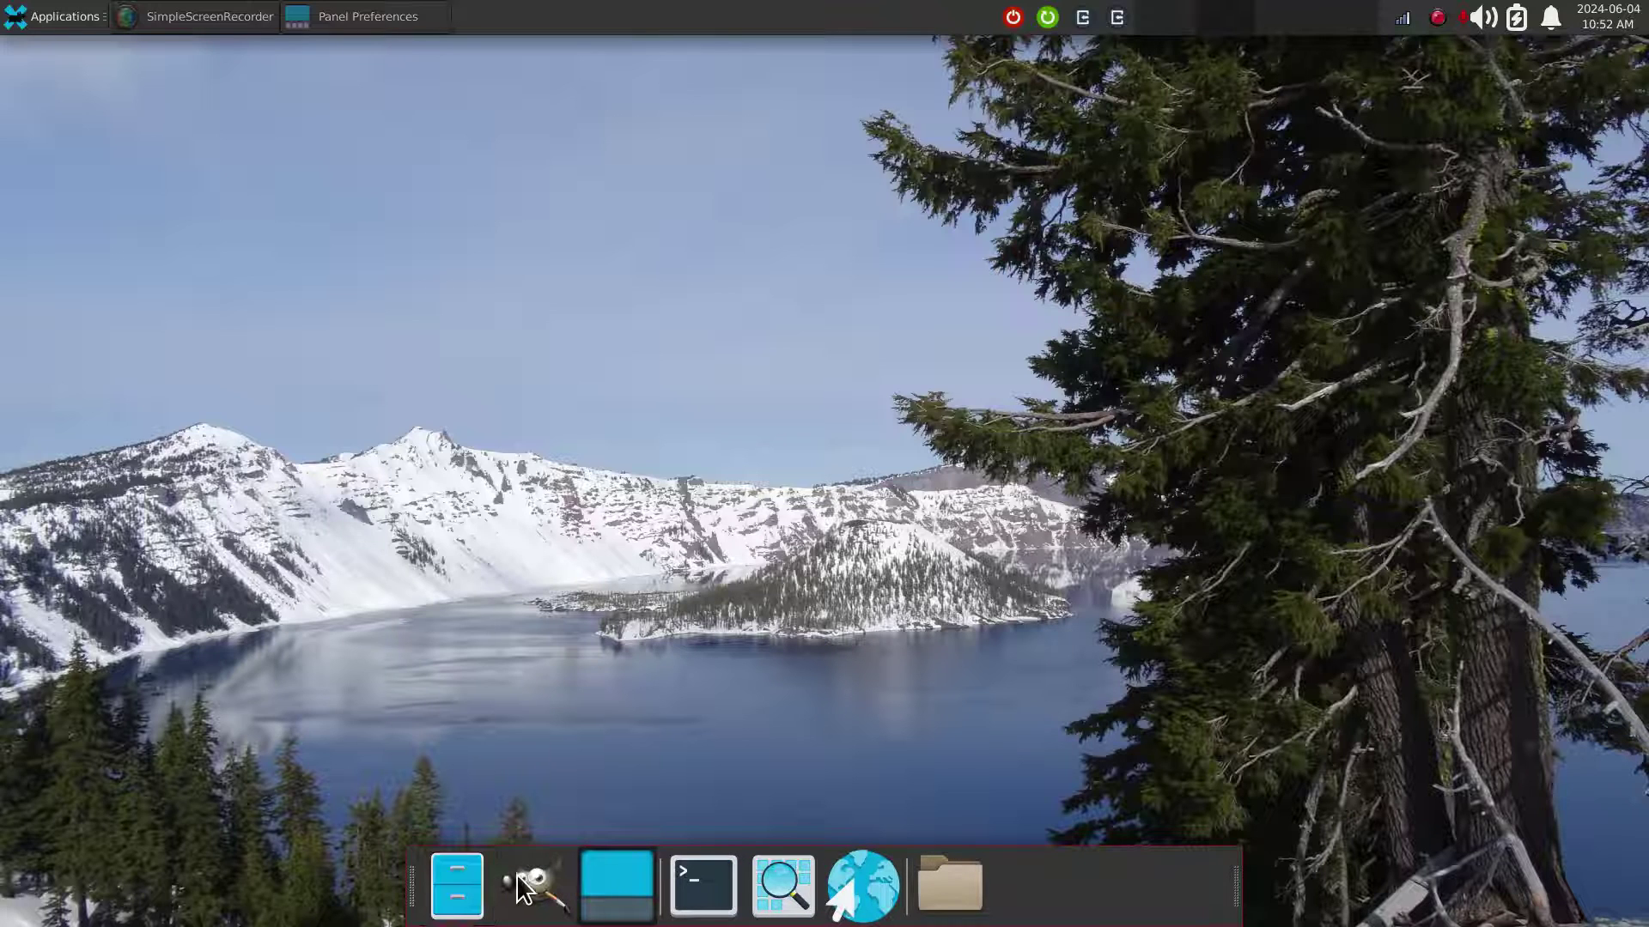
Reopen Panel 2's item list and inspect the properties of the first launcher and the last launcher in it.
right_click(1057, 877)
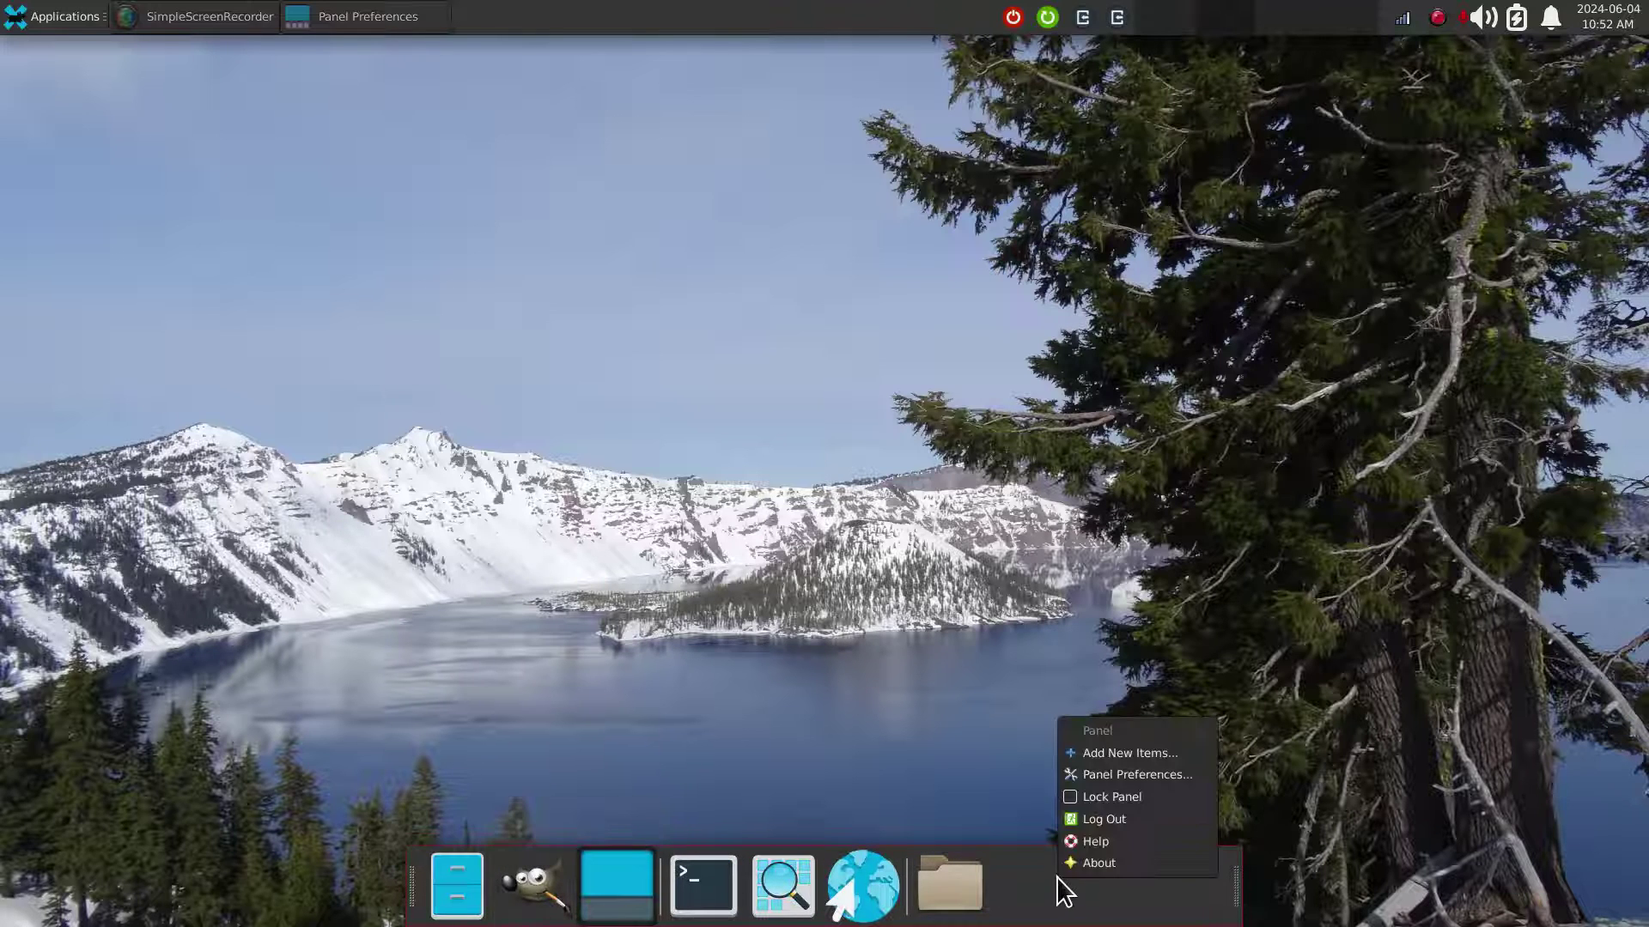
left_click(1142, 775)
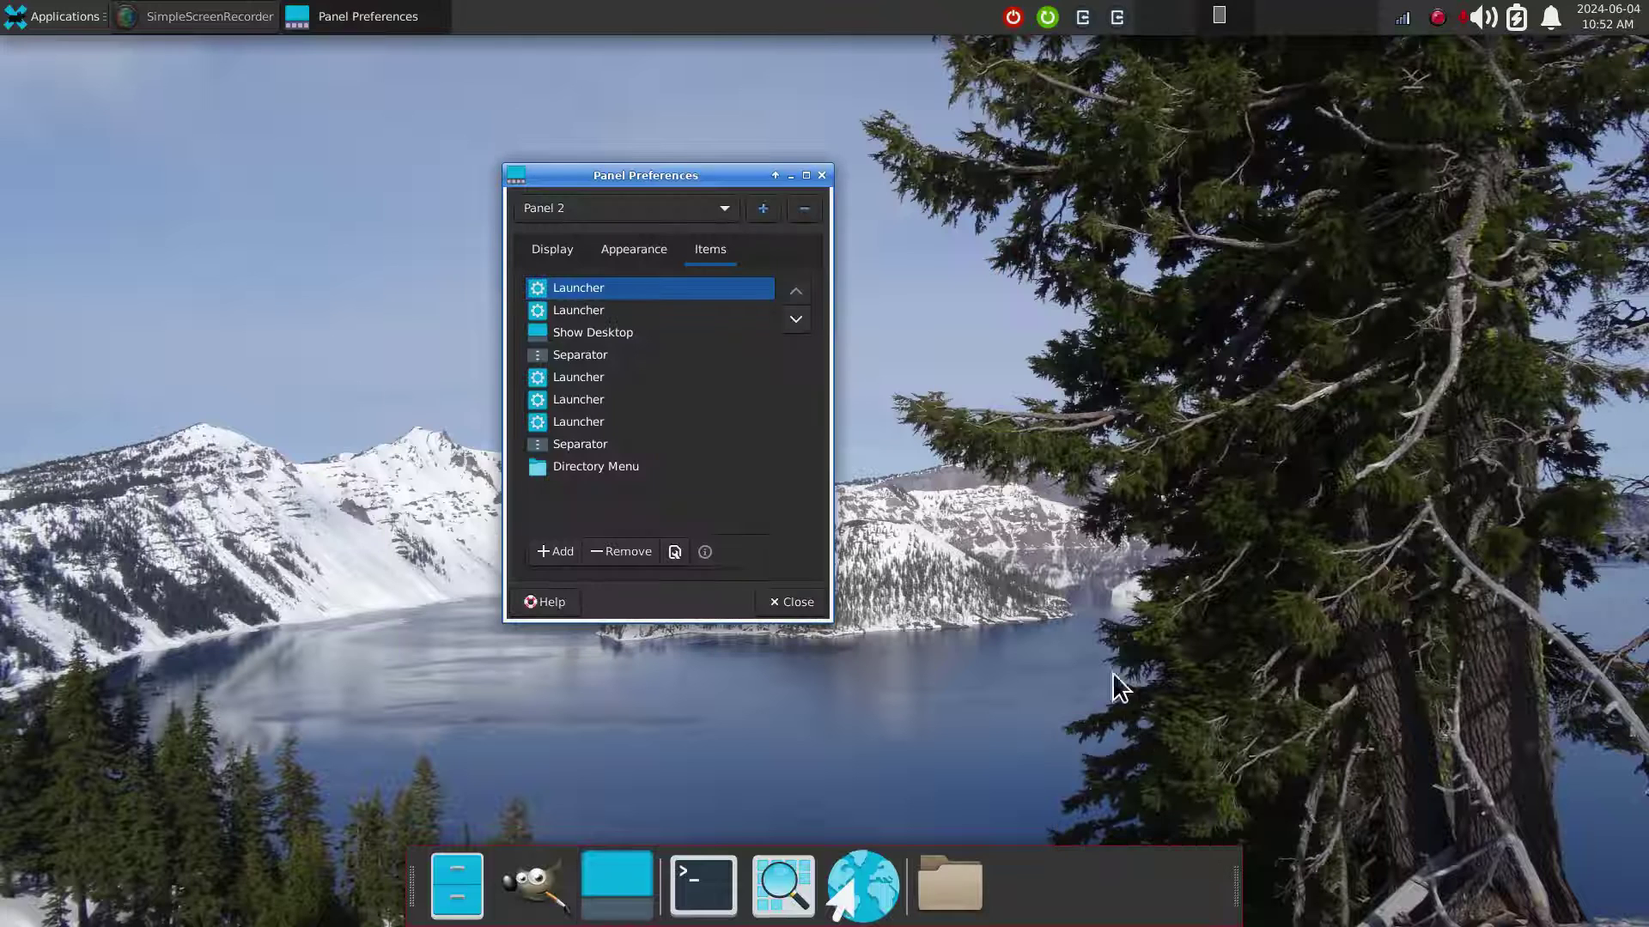
left_click_drag(679, 175, 902, 224)
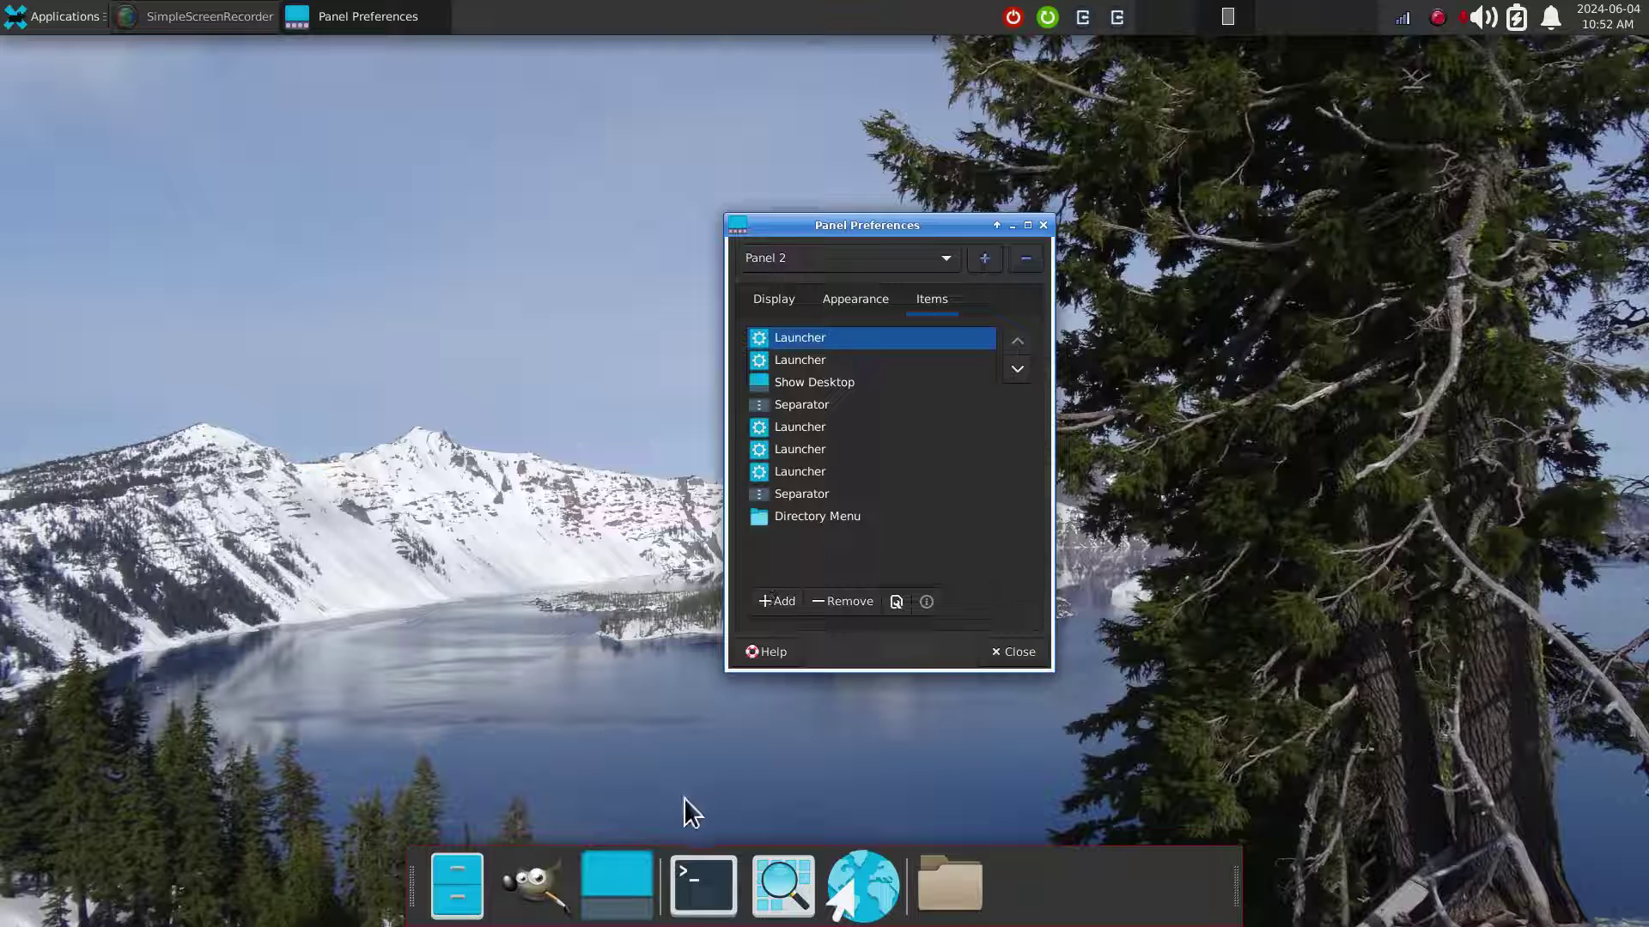
left_click(898, 604)
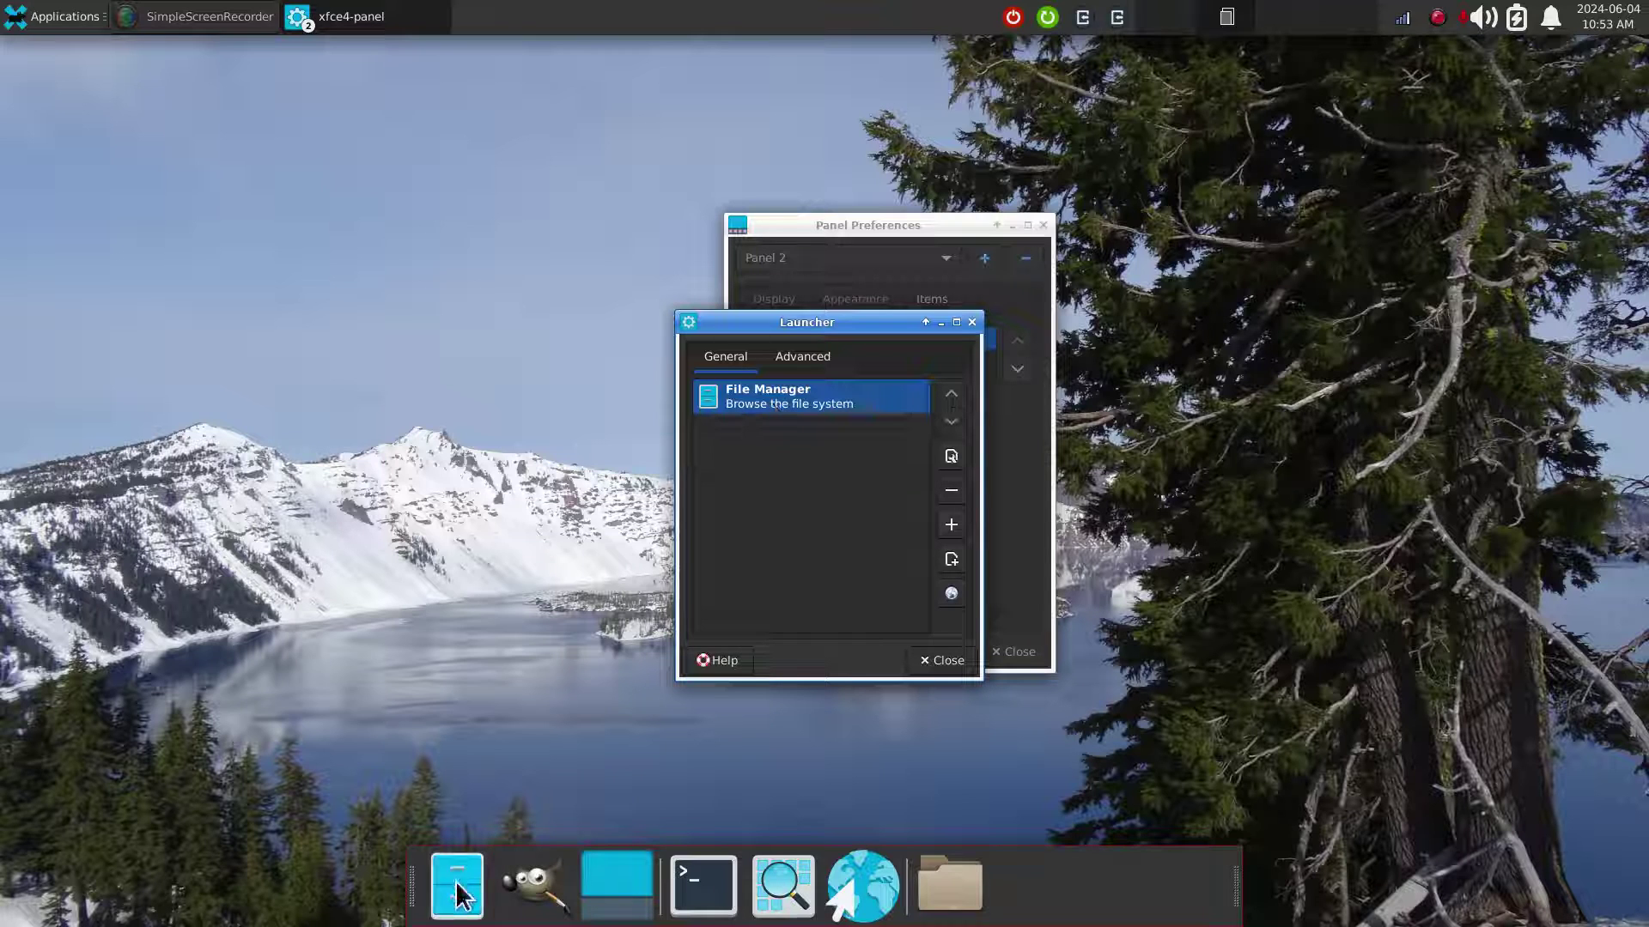
left_click(946, 661)
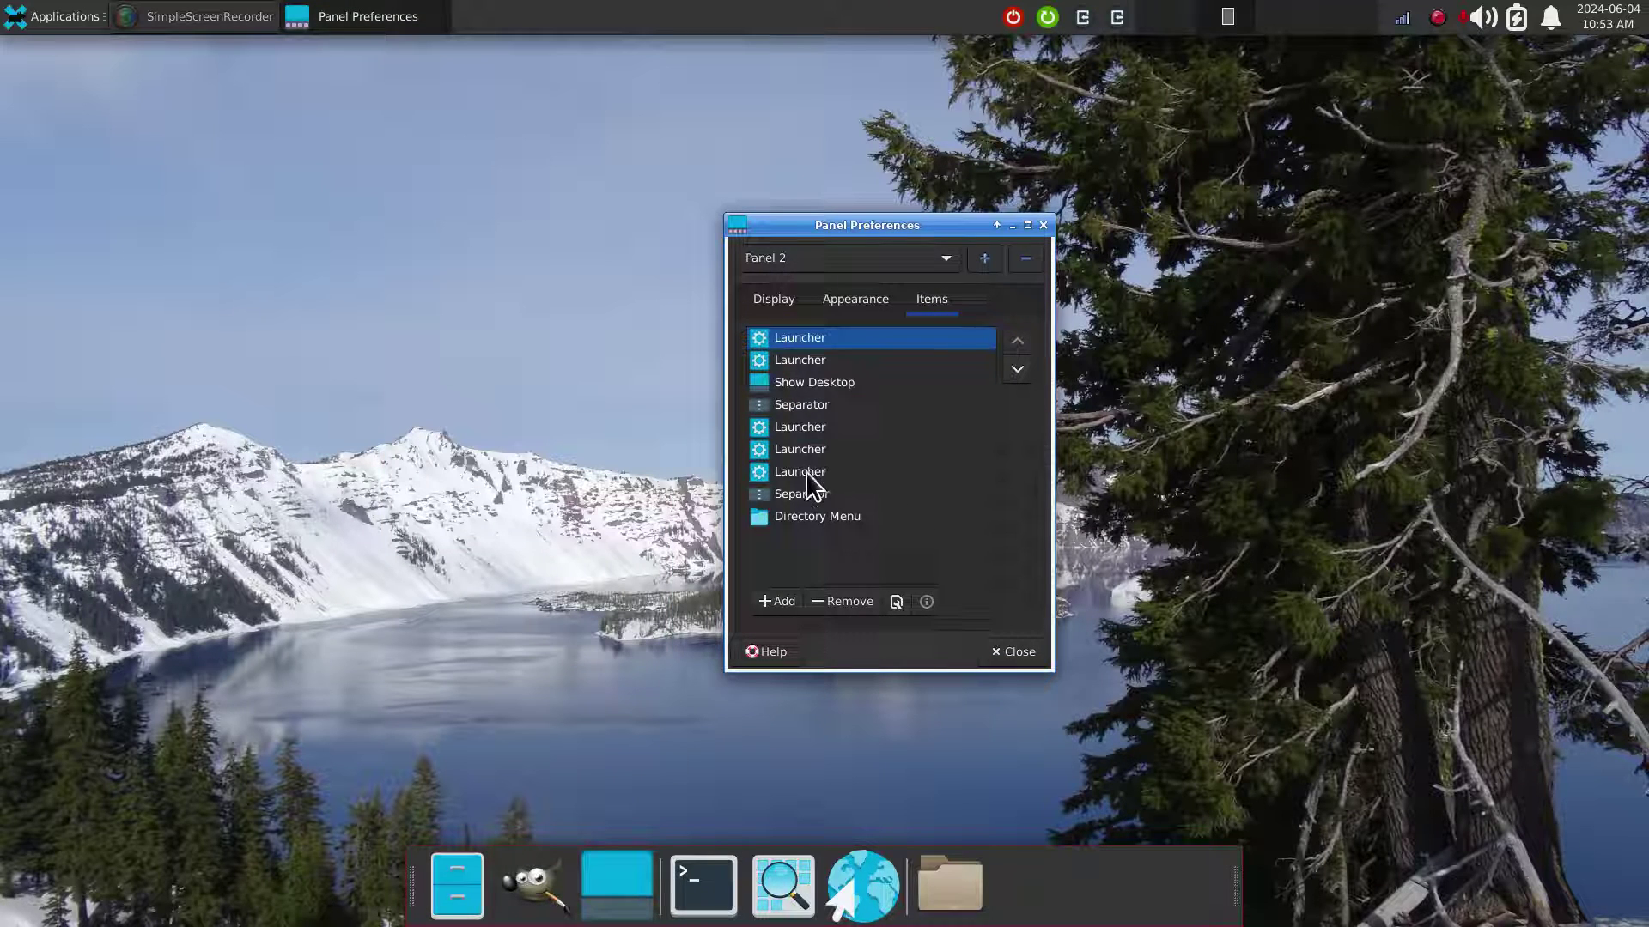
left_click(806, 472)
left_click(897, 602)
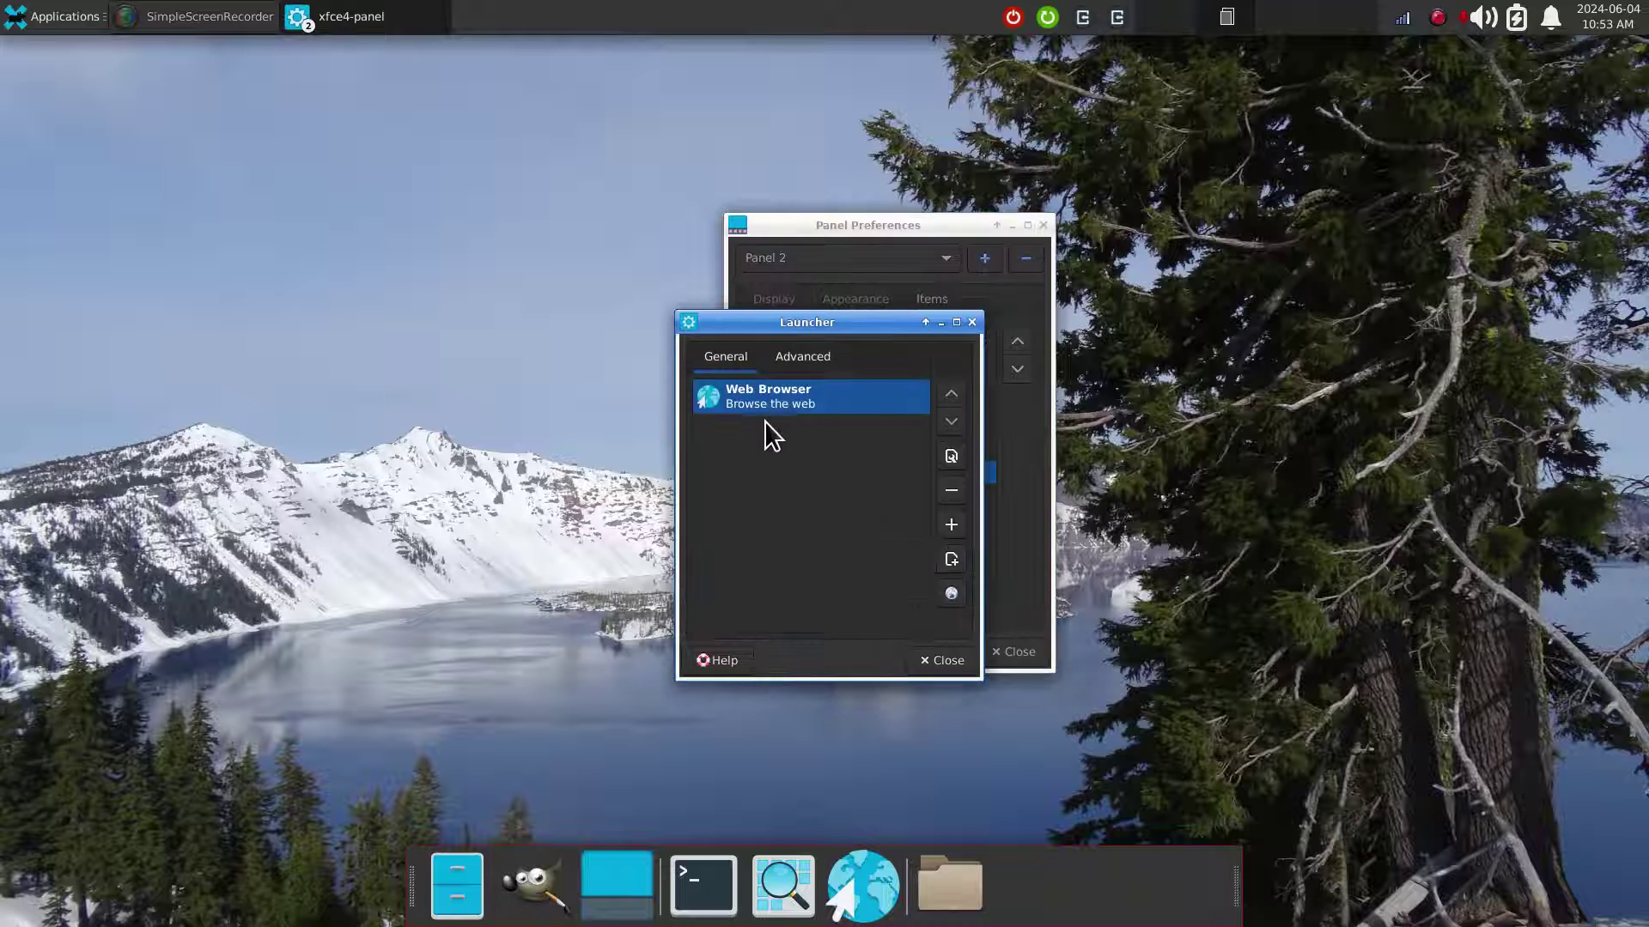
left_click(928, 660)
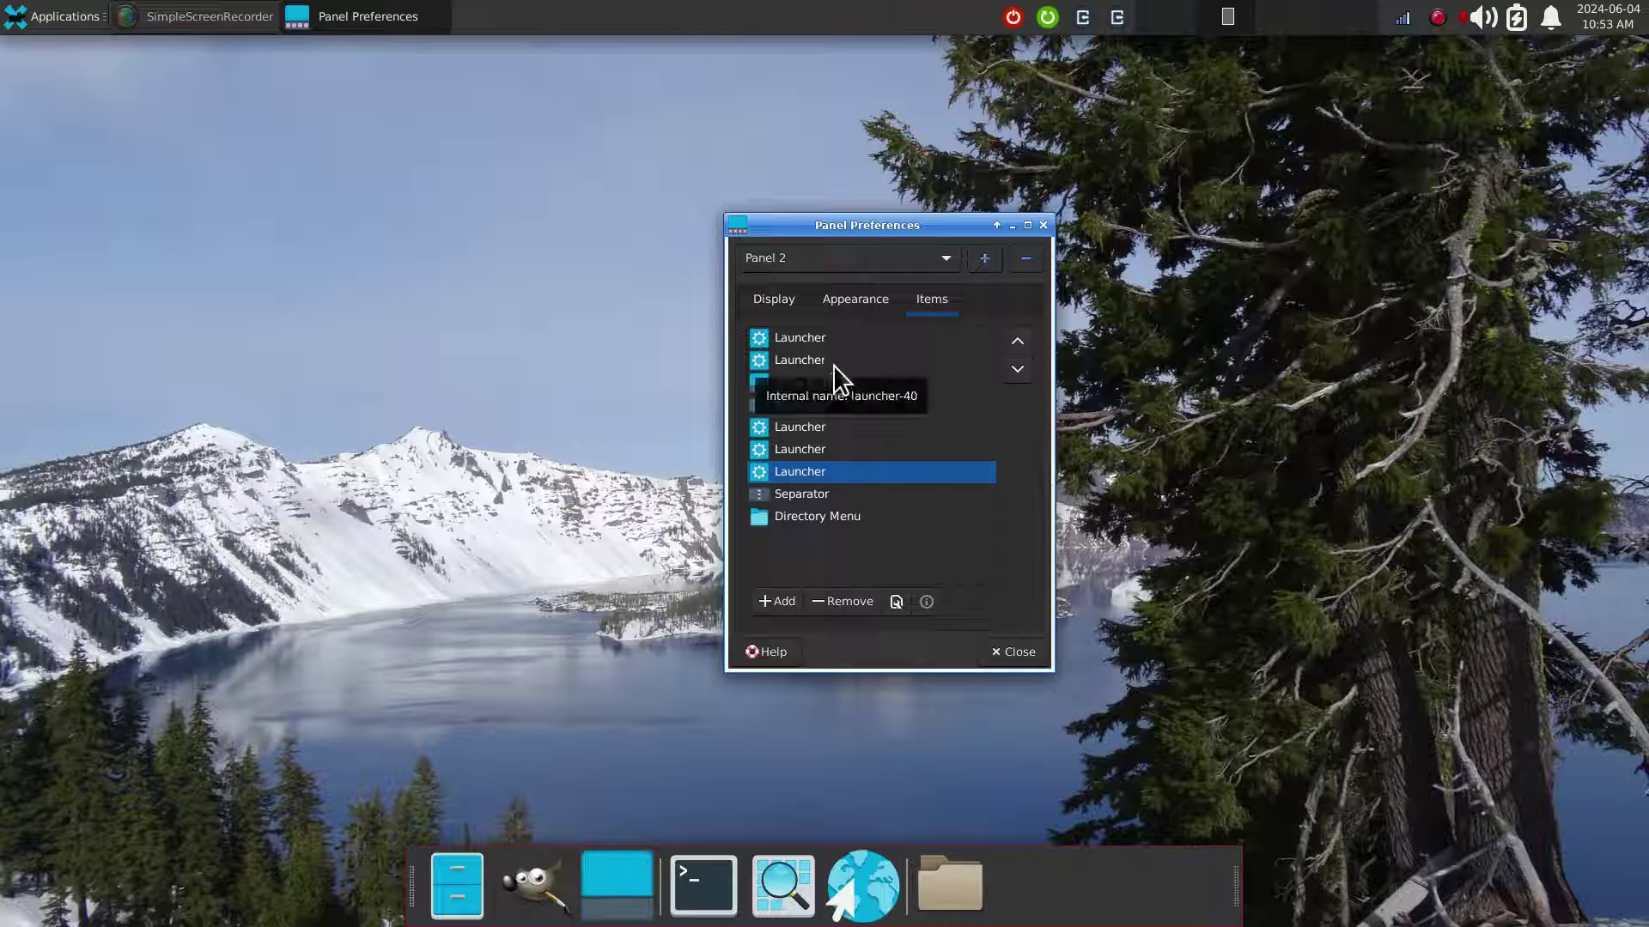
Check that the first item is the File Manager launcher, and move it to the end of Panel 2's item list.
left_click(816, 343)
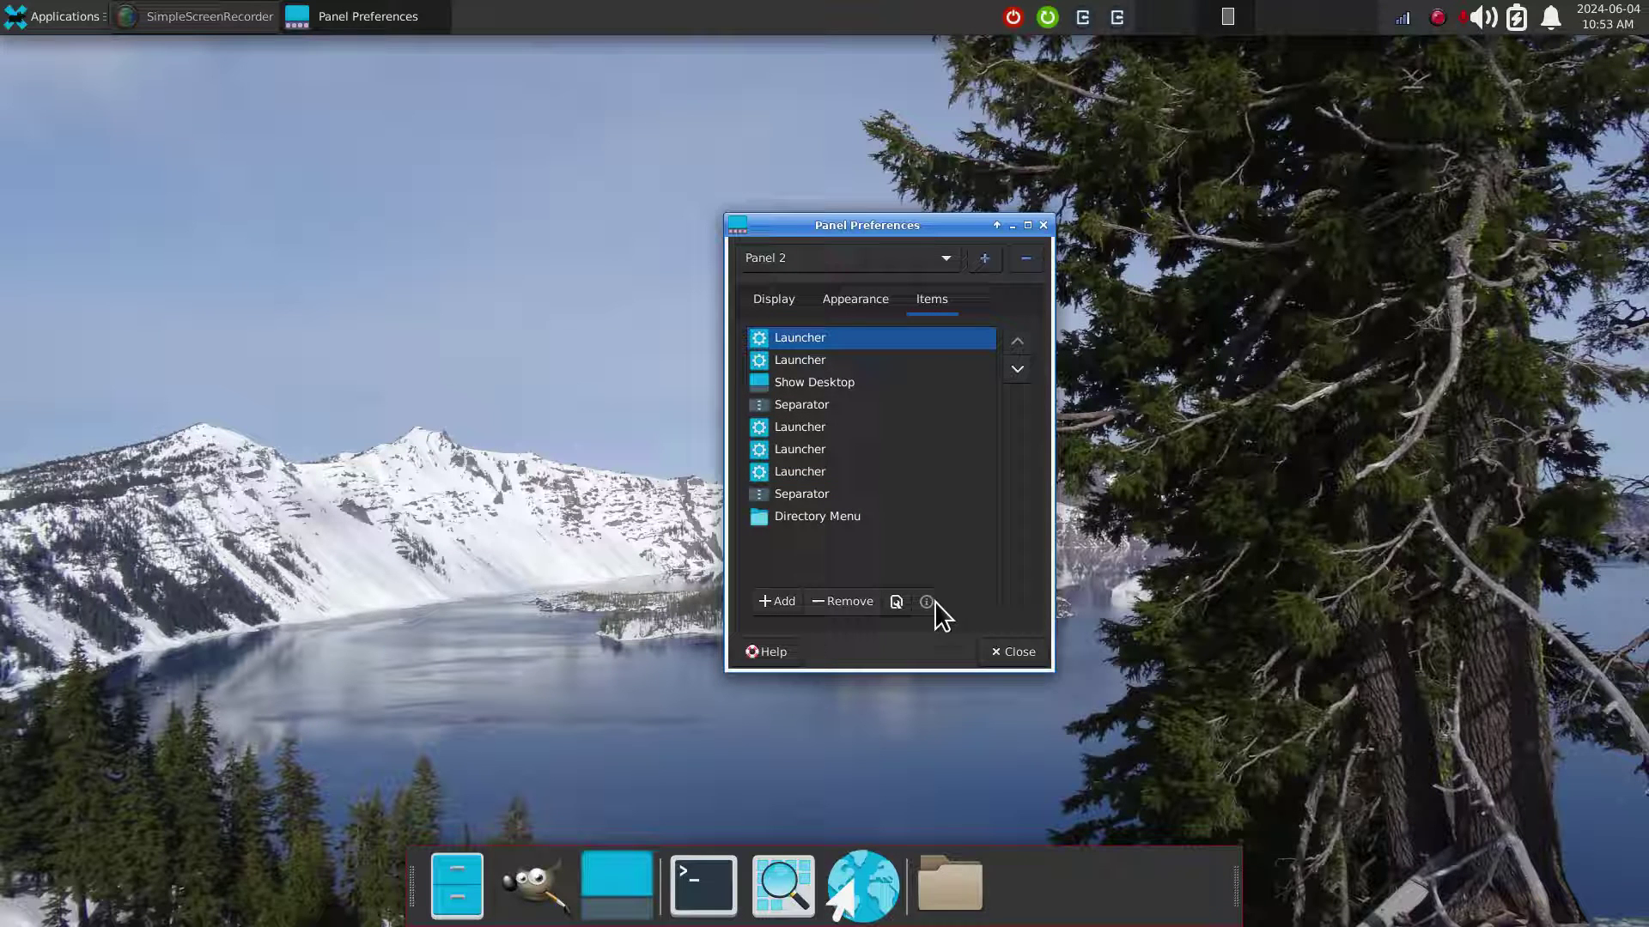
left_click(896, 602)
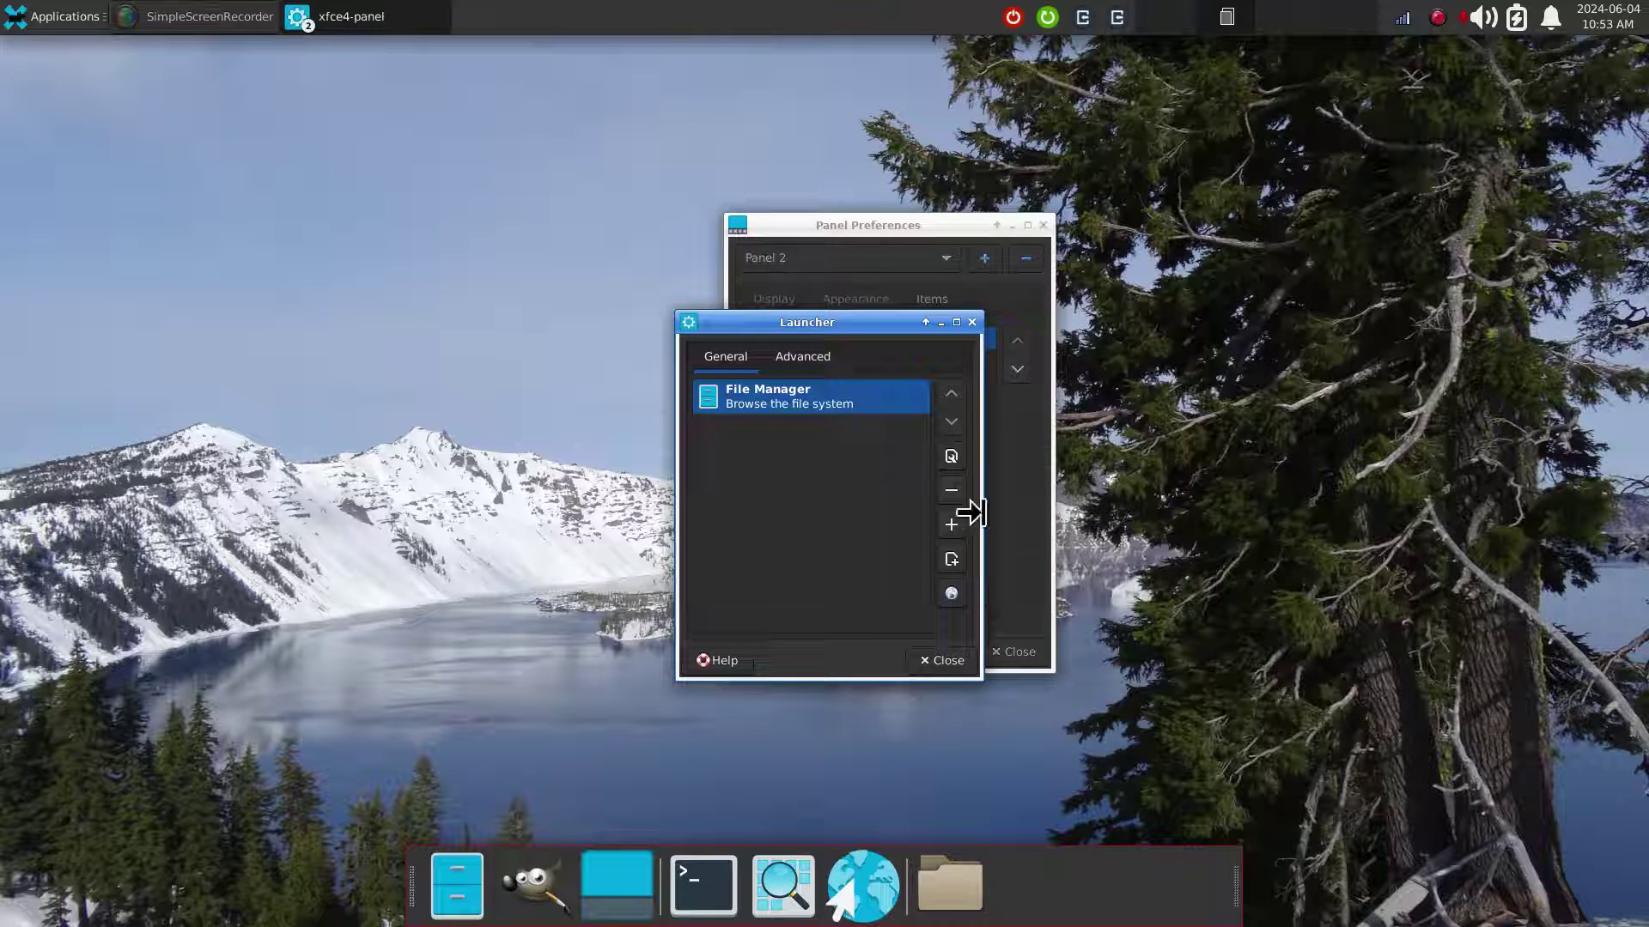
left_click(948, 669)
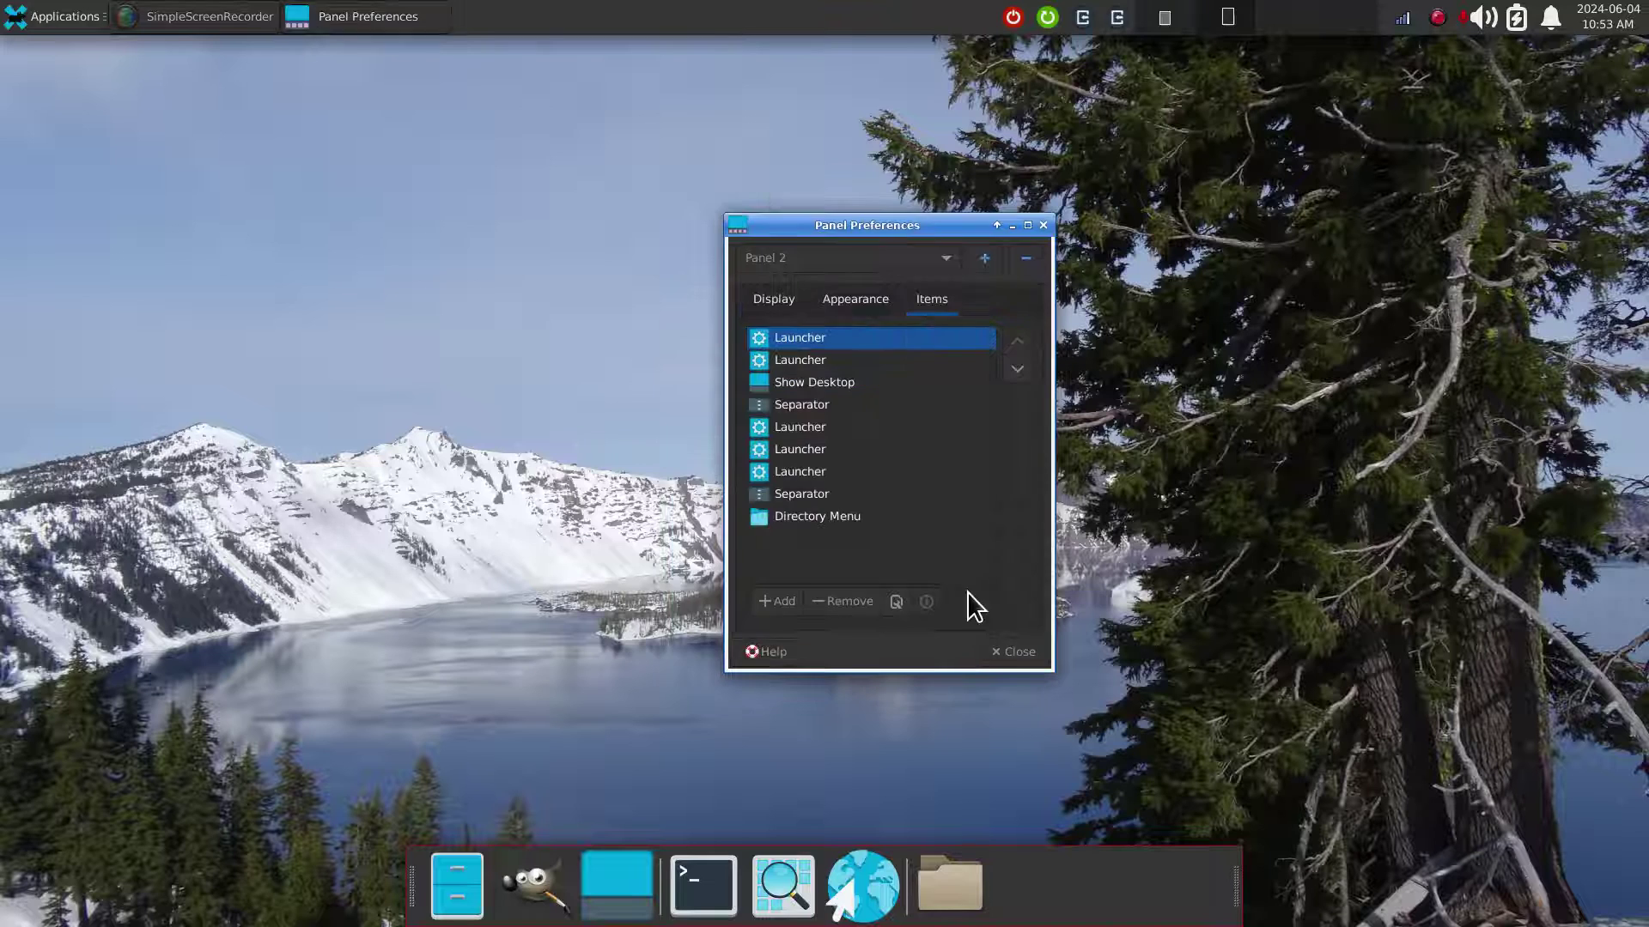
left_click(1017, 371)
left_click(1017, 371)
left_click(1017, 370)
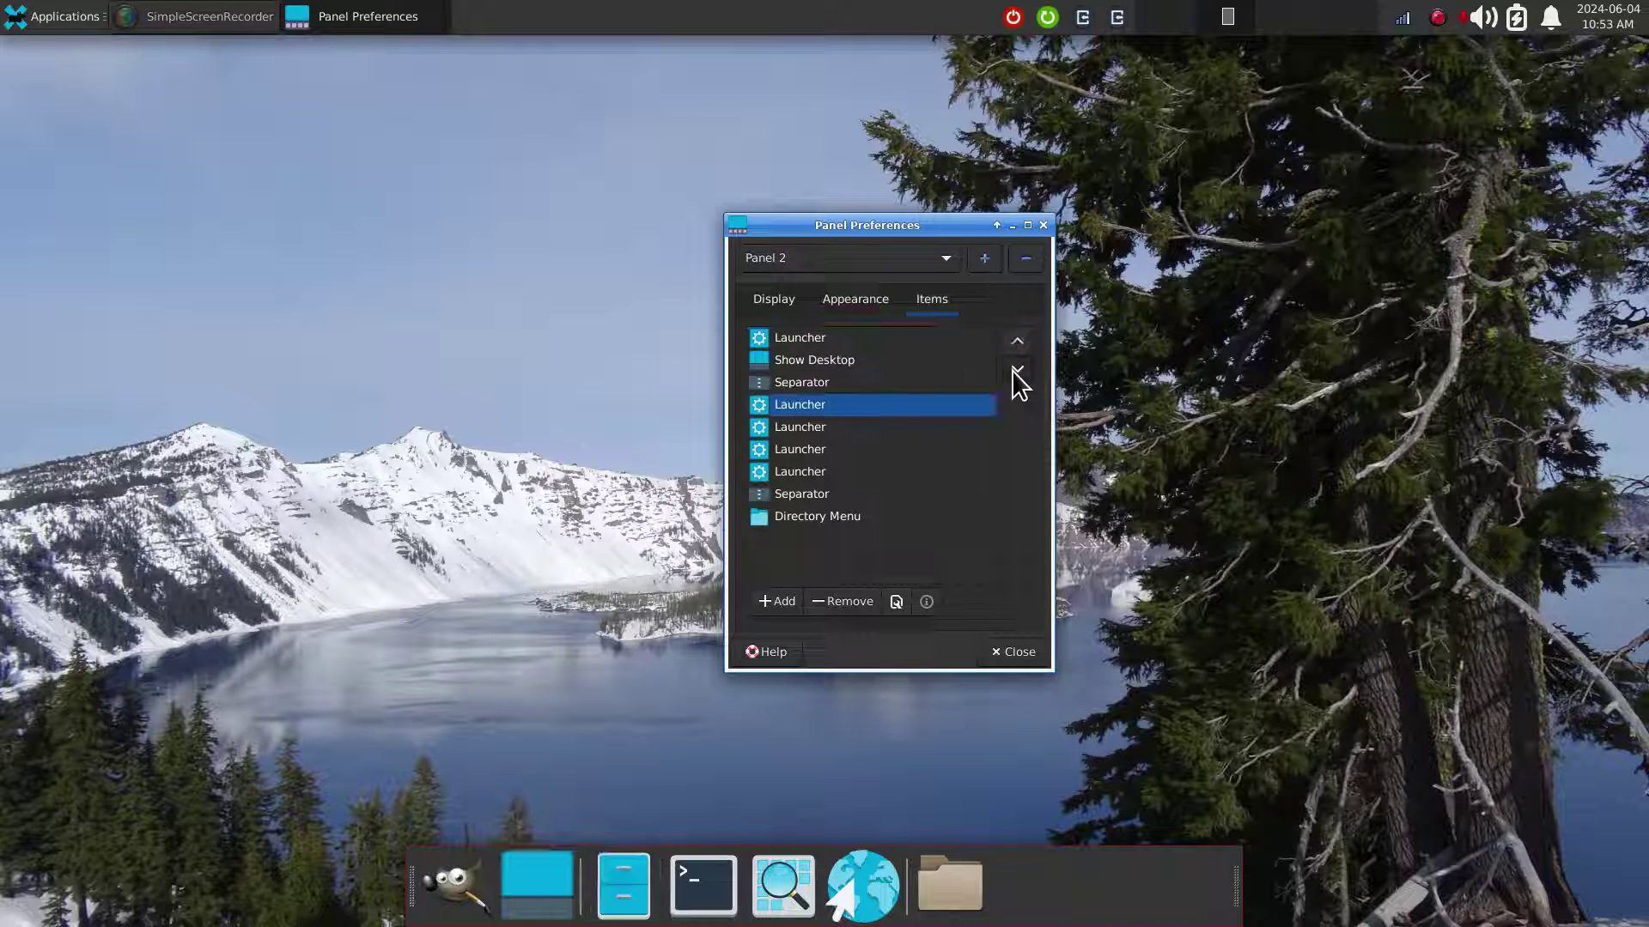
left_click(1016, 371)
left_click(1017, 371)
left_click(1017, 370)
left_click(1016, 371)
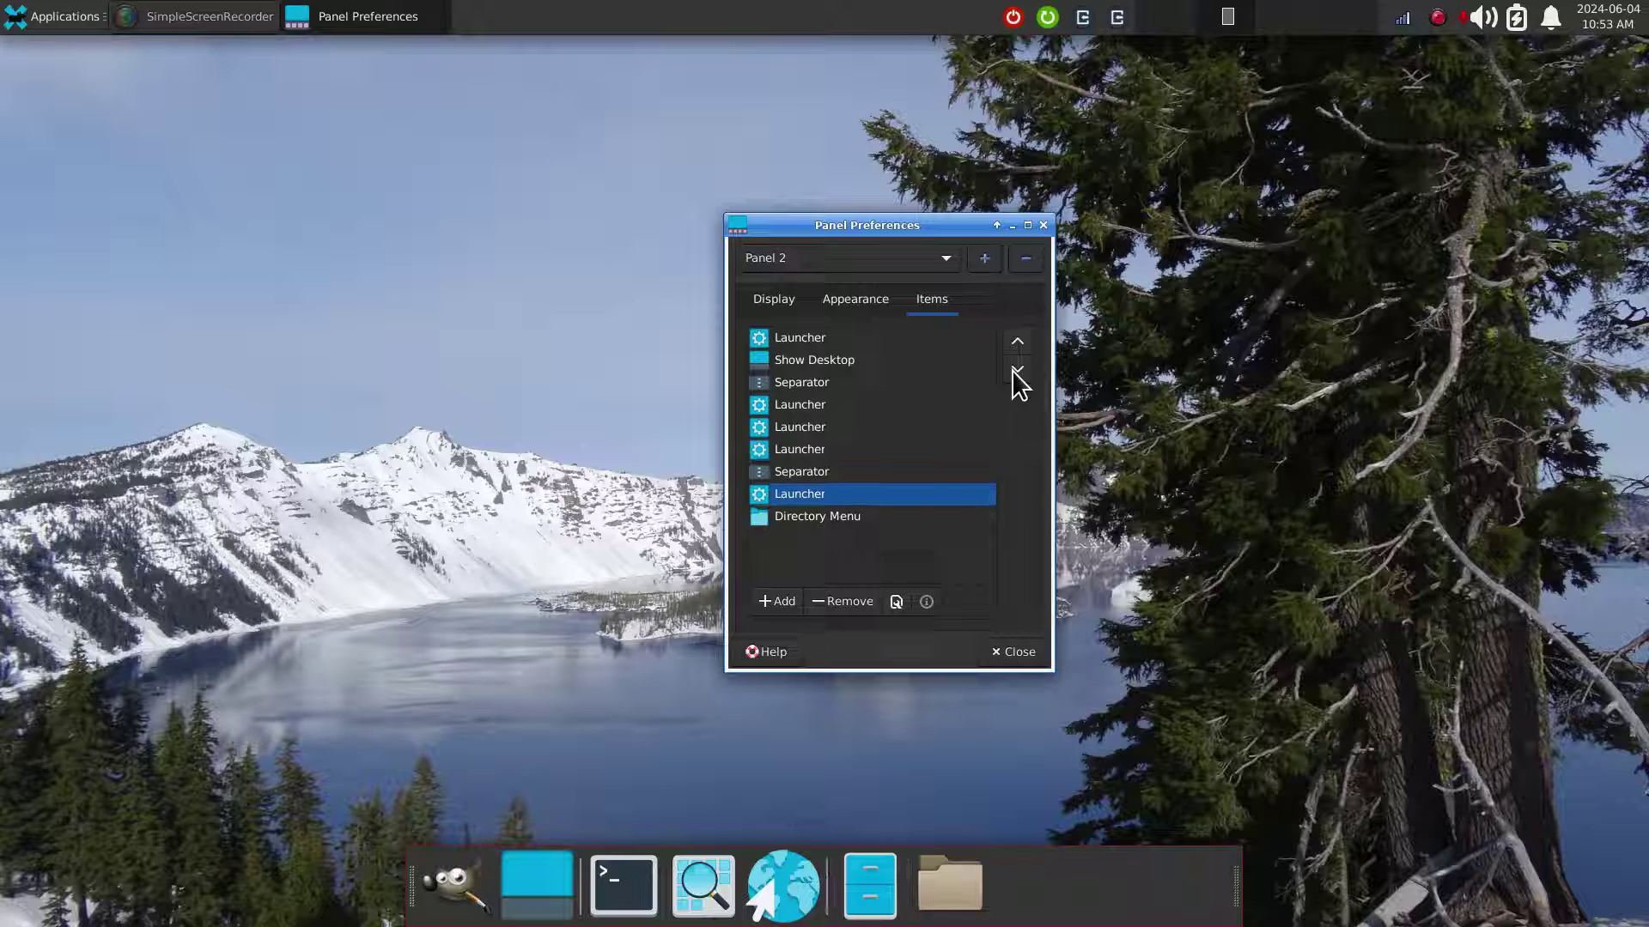
left_click(1017, 371)
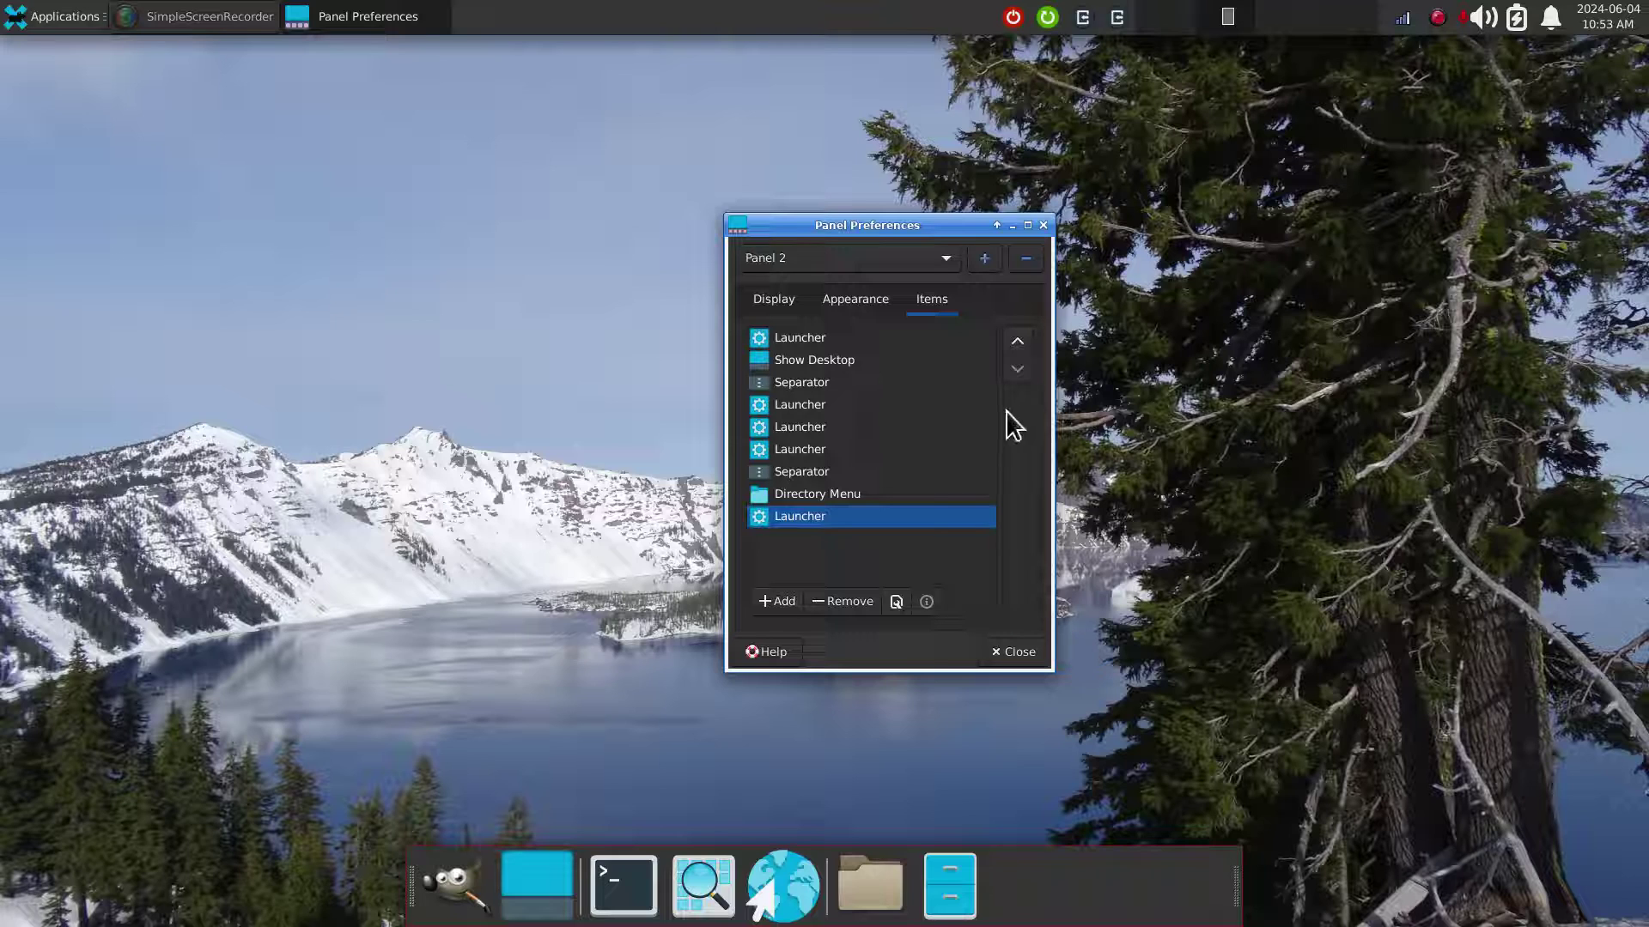
Shift the File Manager launcher two places up Panel 2's item list, and return it to the end.
left_click(1019, 343)
left_click(1018, 344)
left_click(1018, 372)
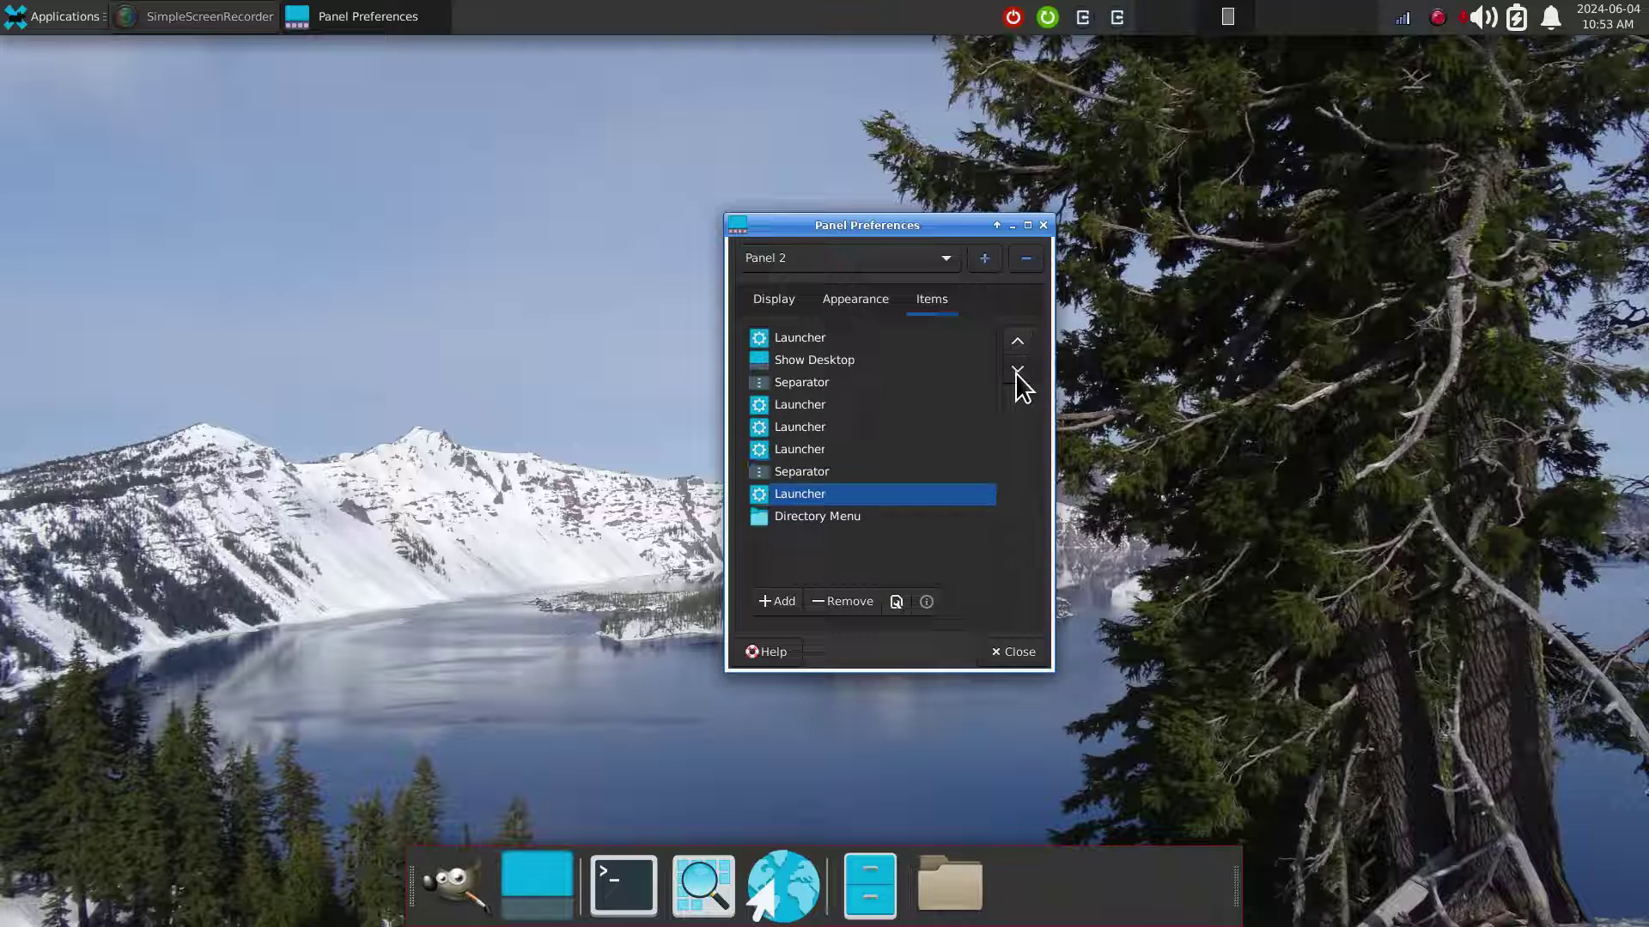
left_click(1017, 373)
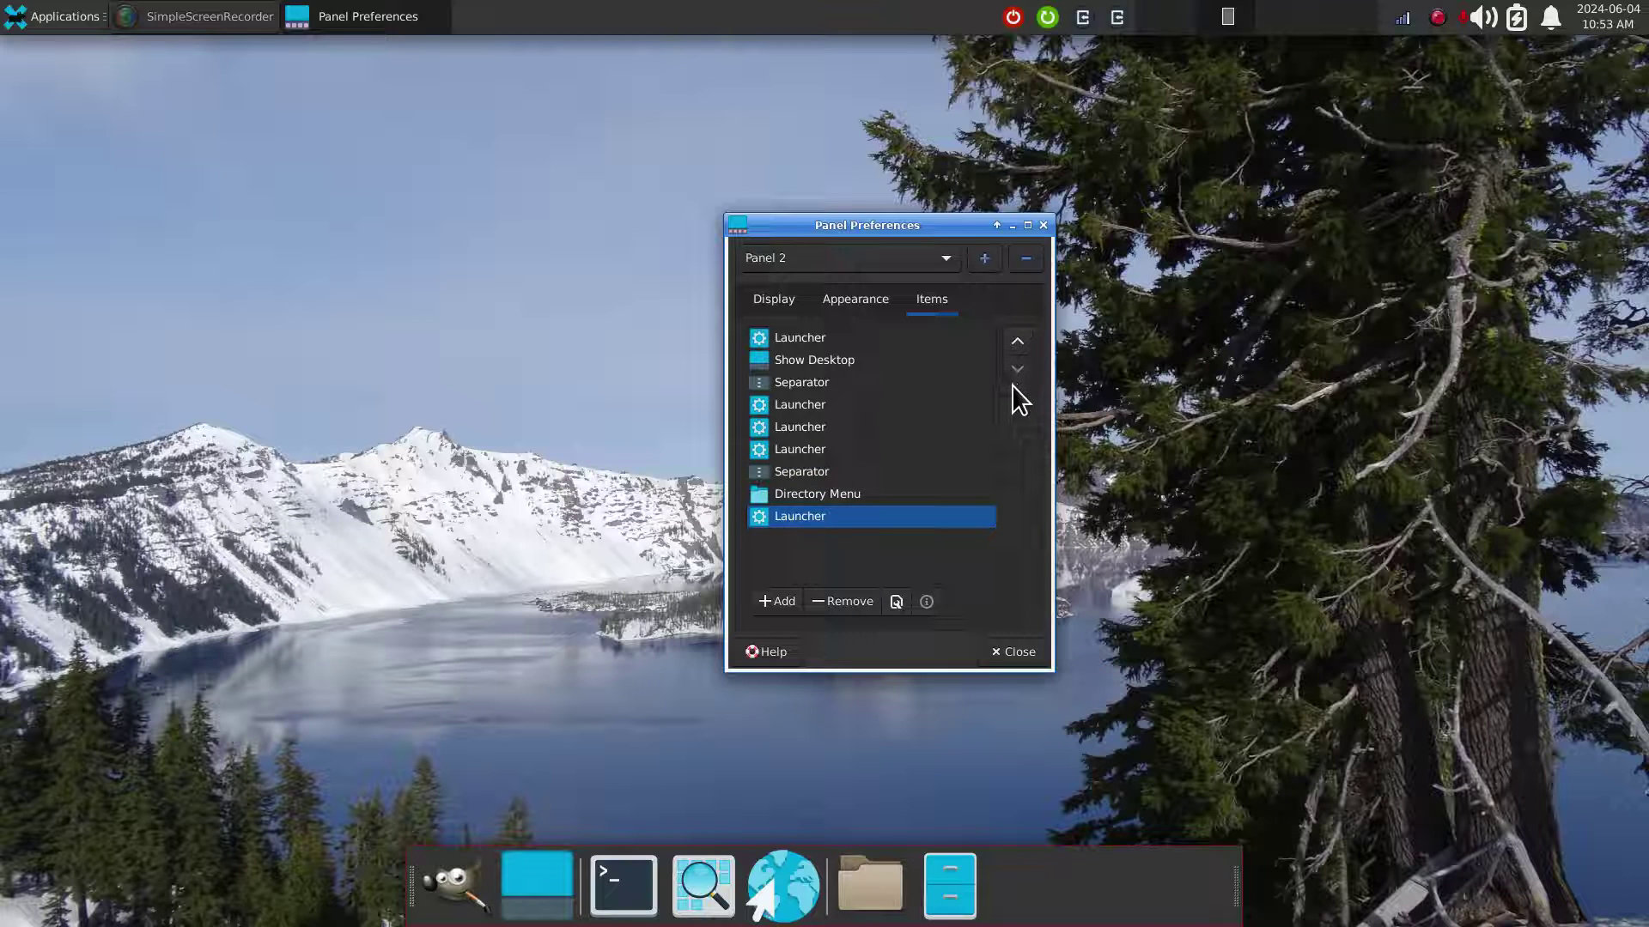
Identify the Web Browser launcher, move it to the start of Panel 2's item list, and close the panel preferences.
left_click(816, 451)
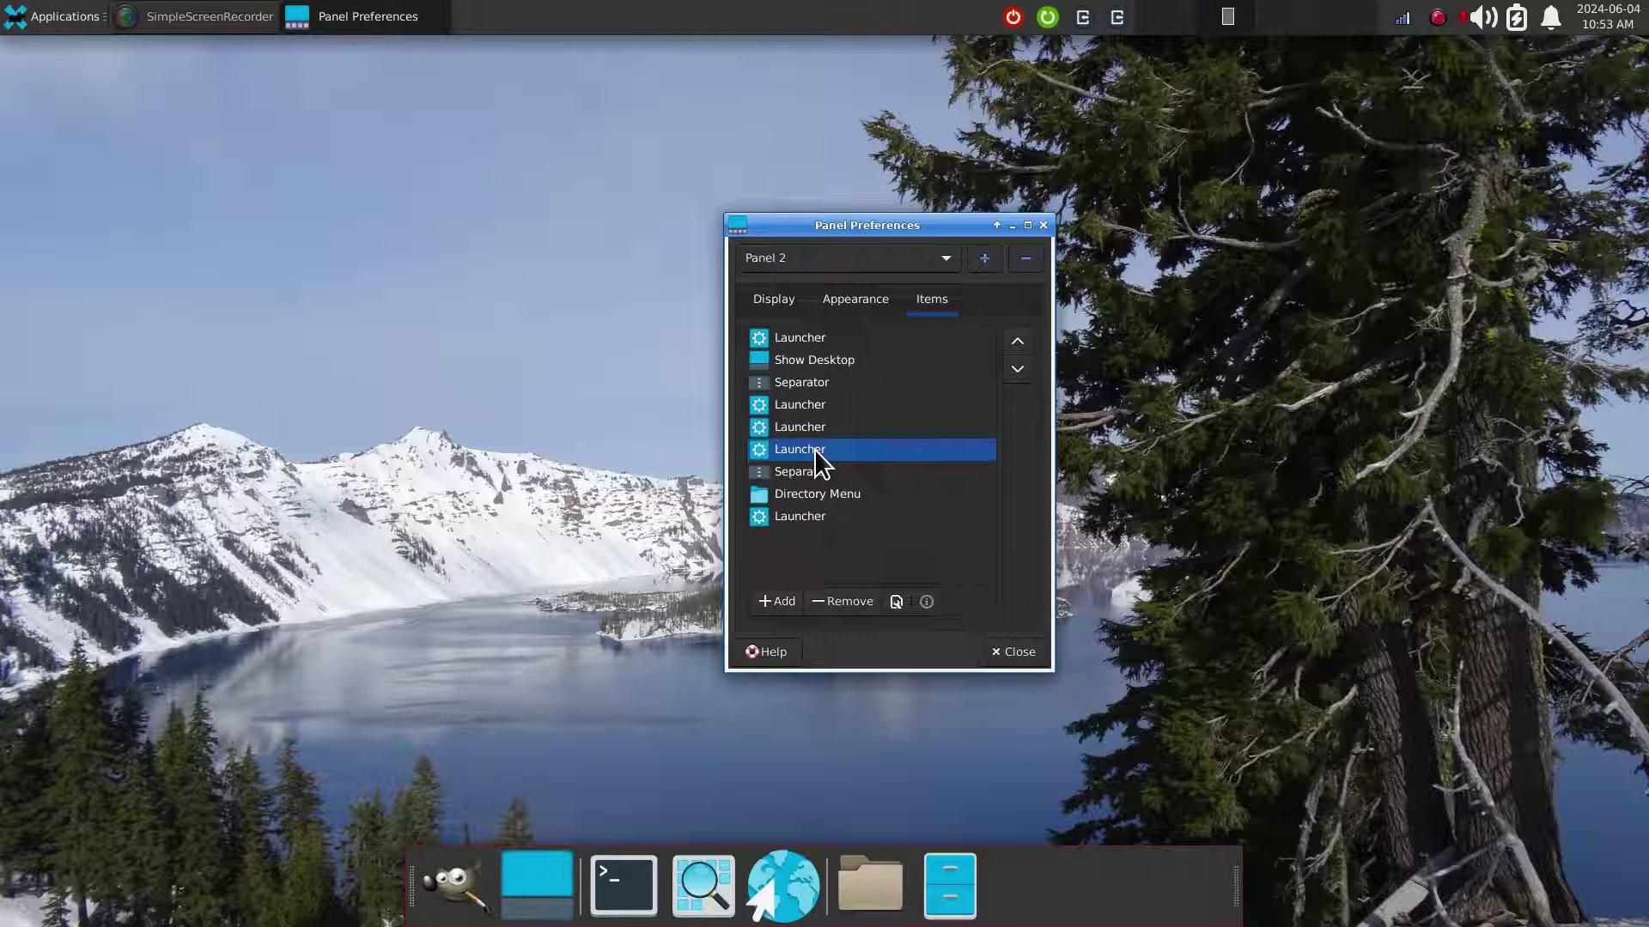
left_click(897, 601)
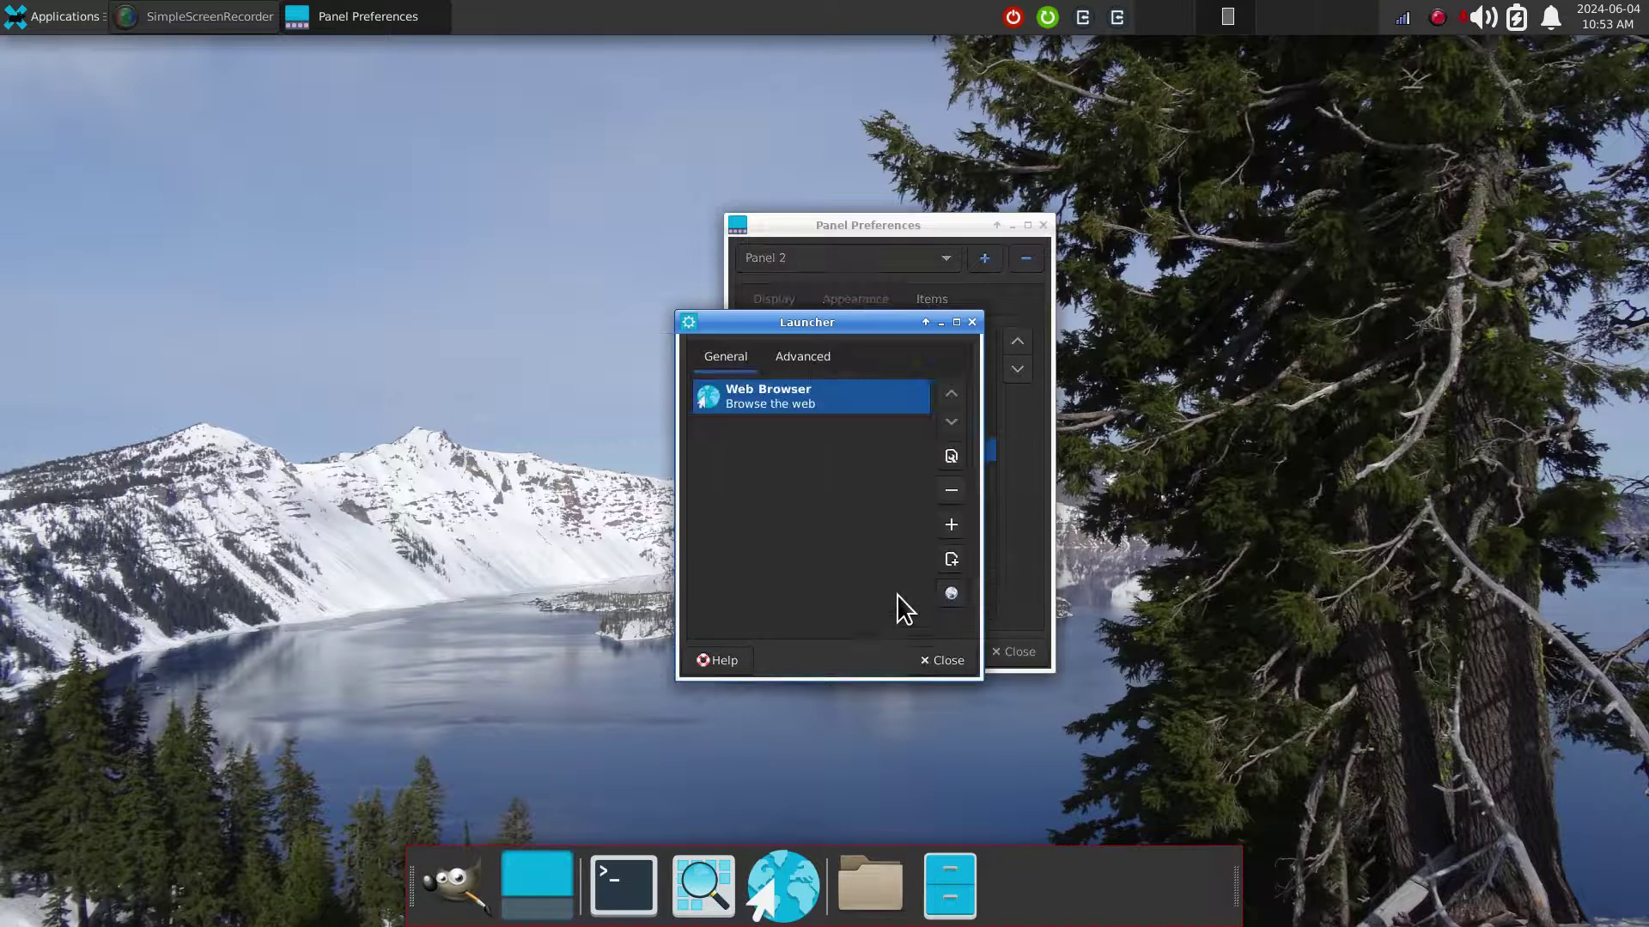
left_click(971, 323)
left_click(1017, 347)
left_click(1017, 348)
left_click(1017, 348)
left_click(1017, 348)
left_click(1016, 347)
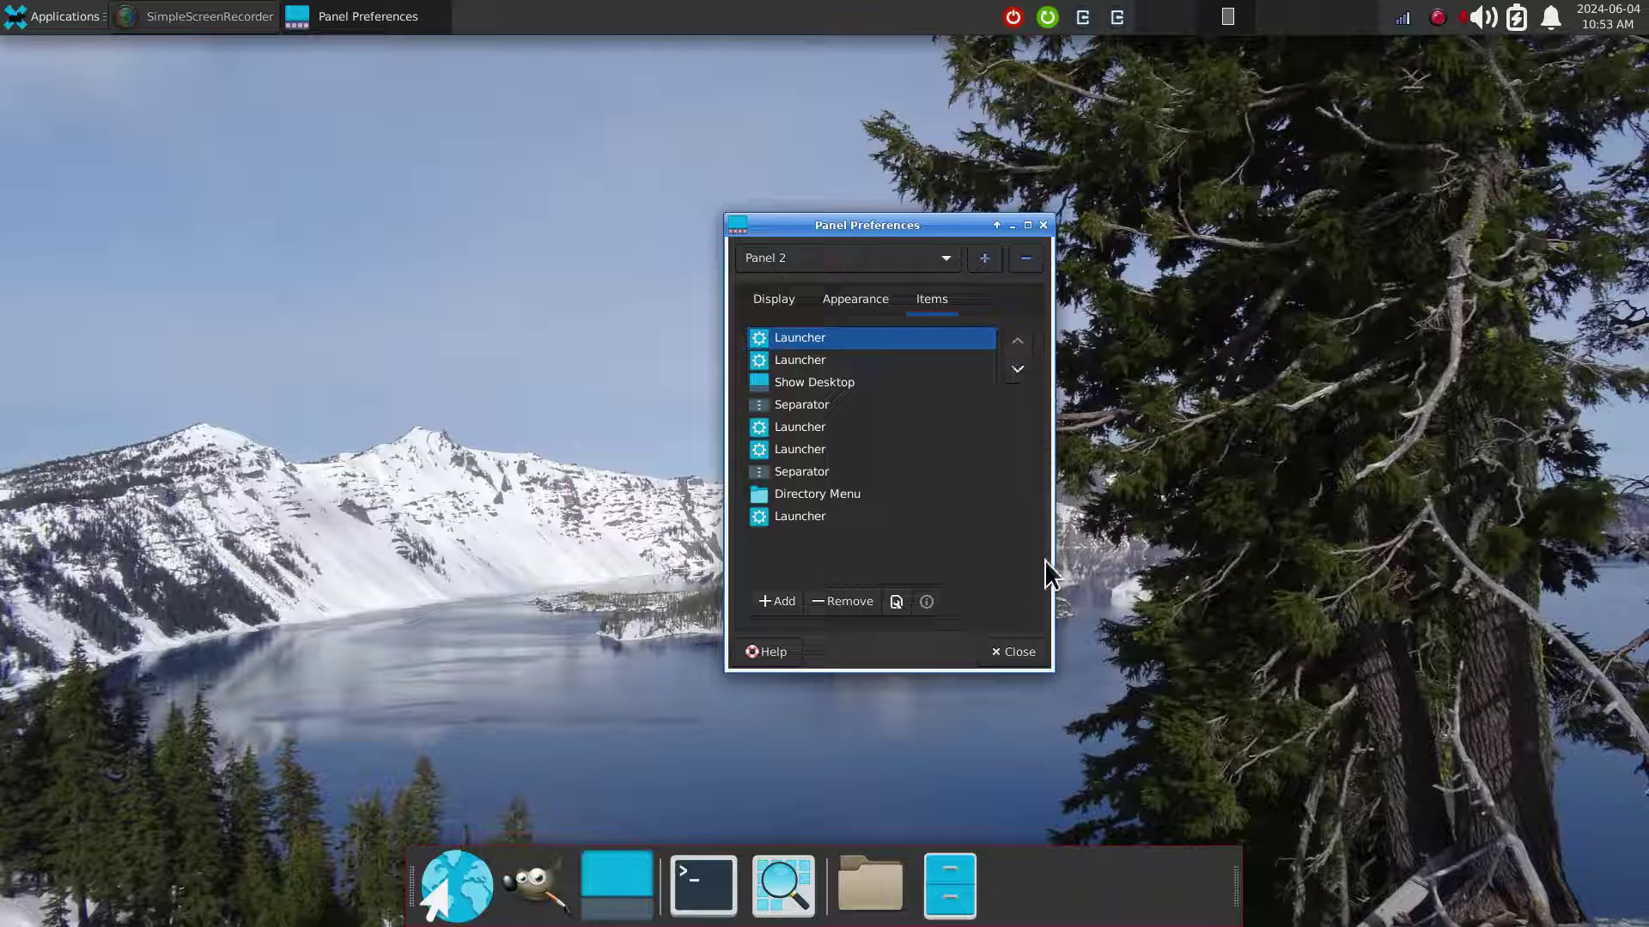
left_click(1016, 662)
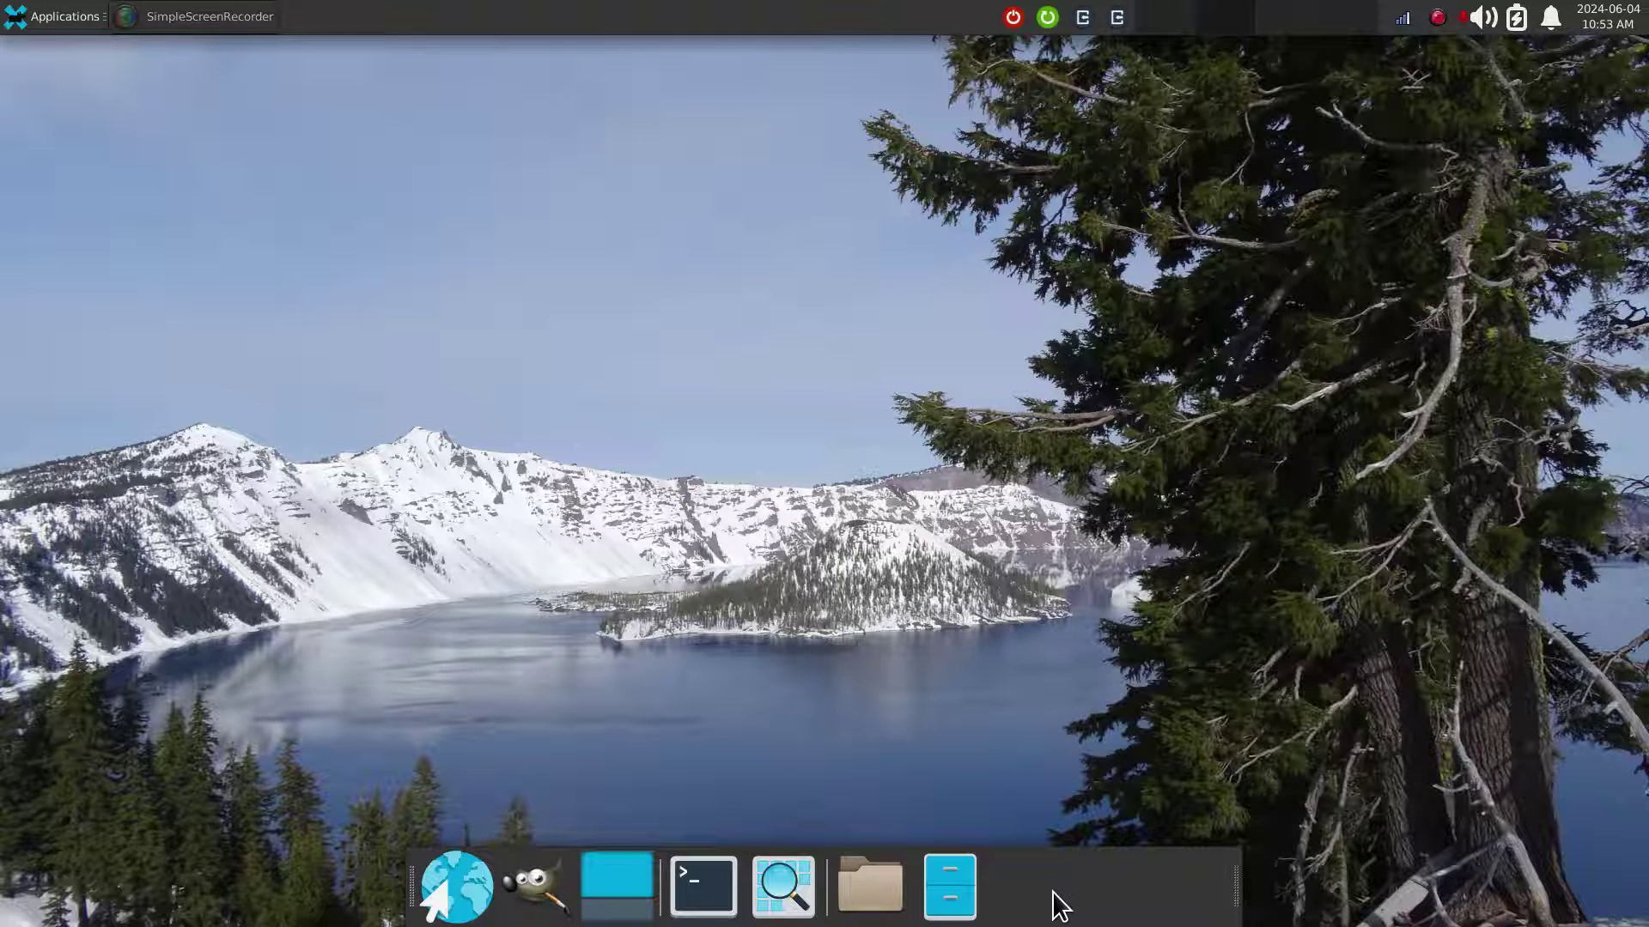
Add Appearance from the Application Finder to the end of the dock as a new launcher.
left_click(793, 893)
left_click_drag(906, 314, 867, 218)
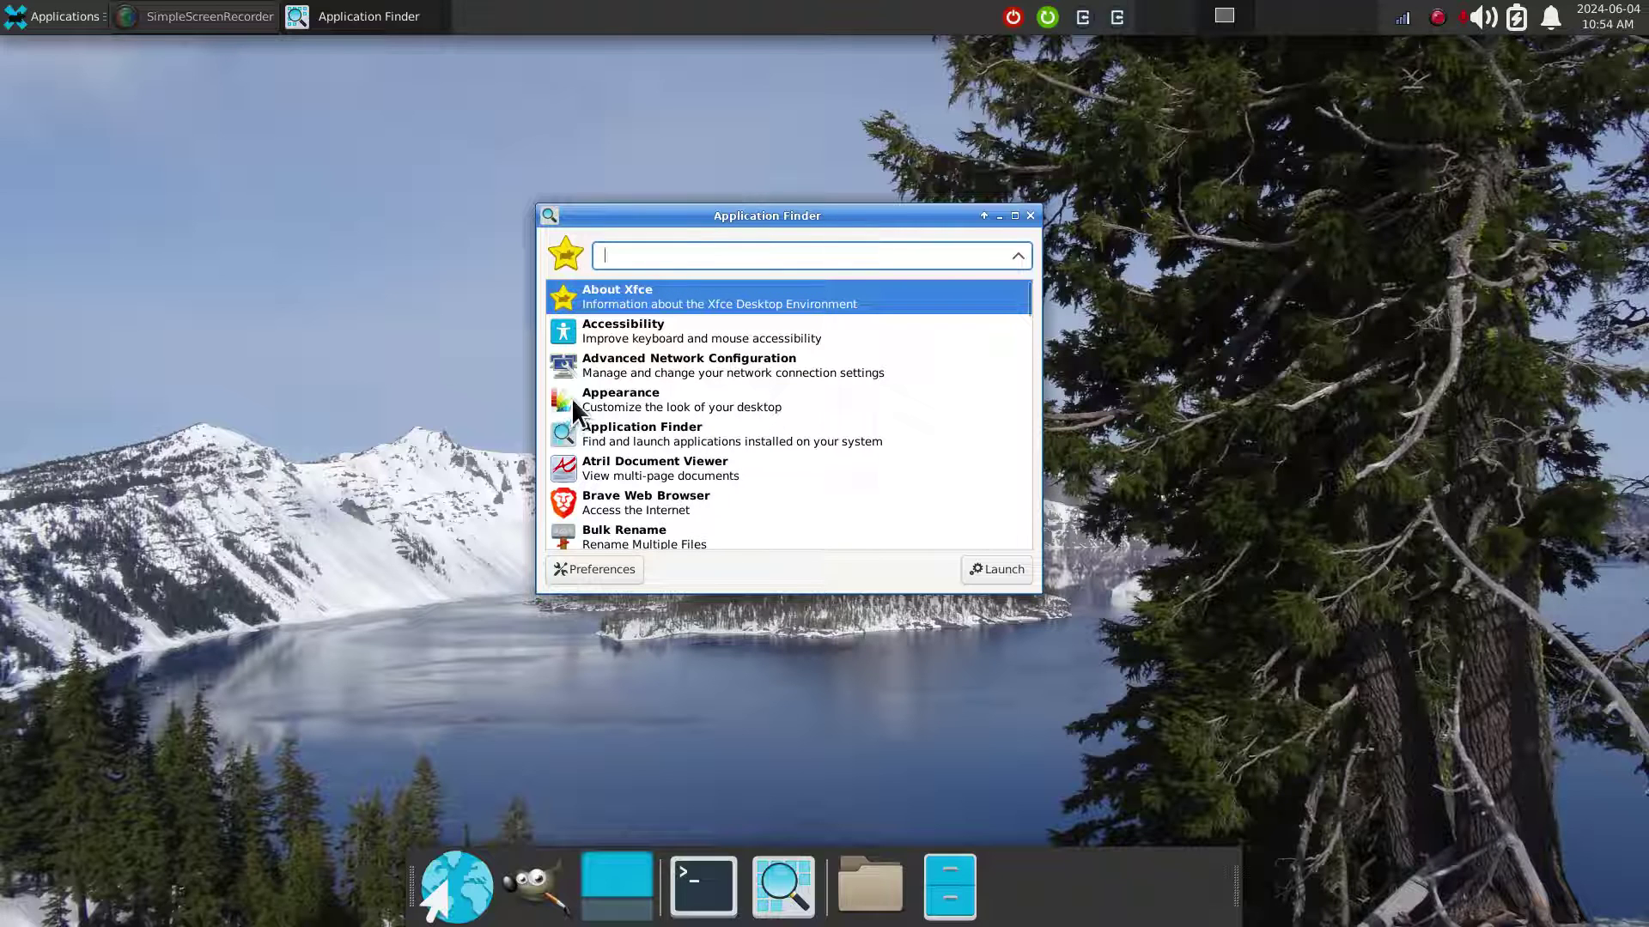
mouse_move(572, 408)
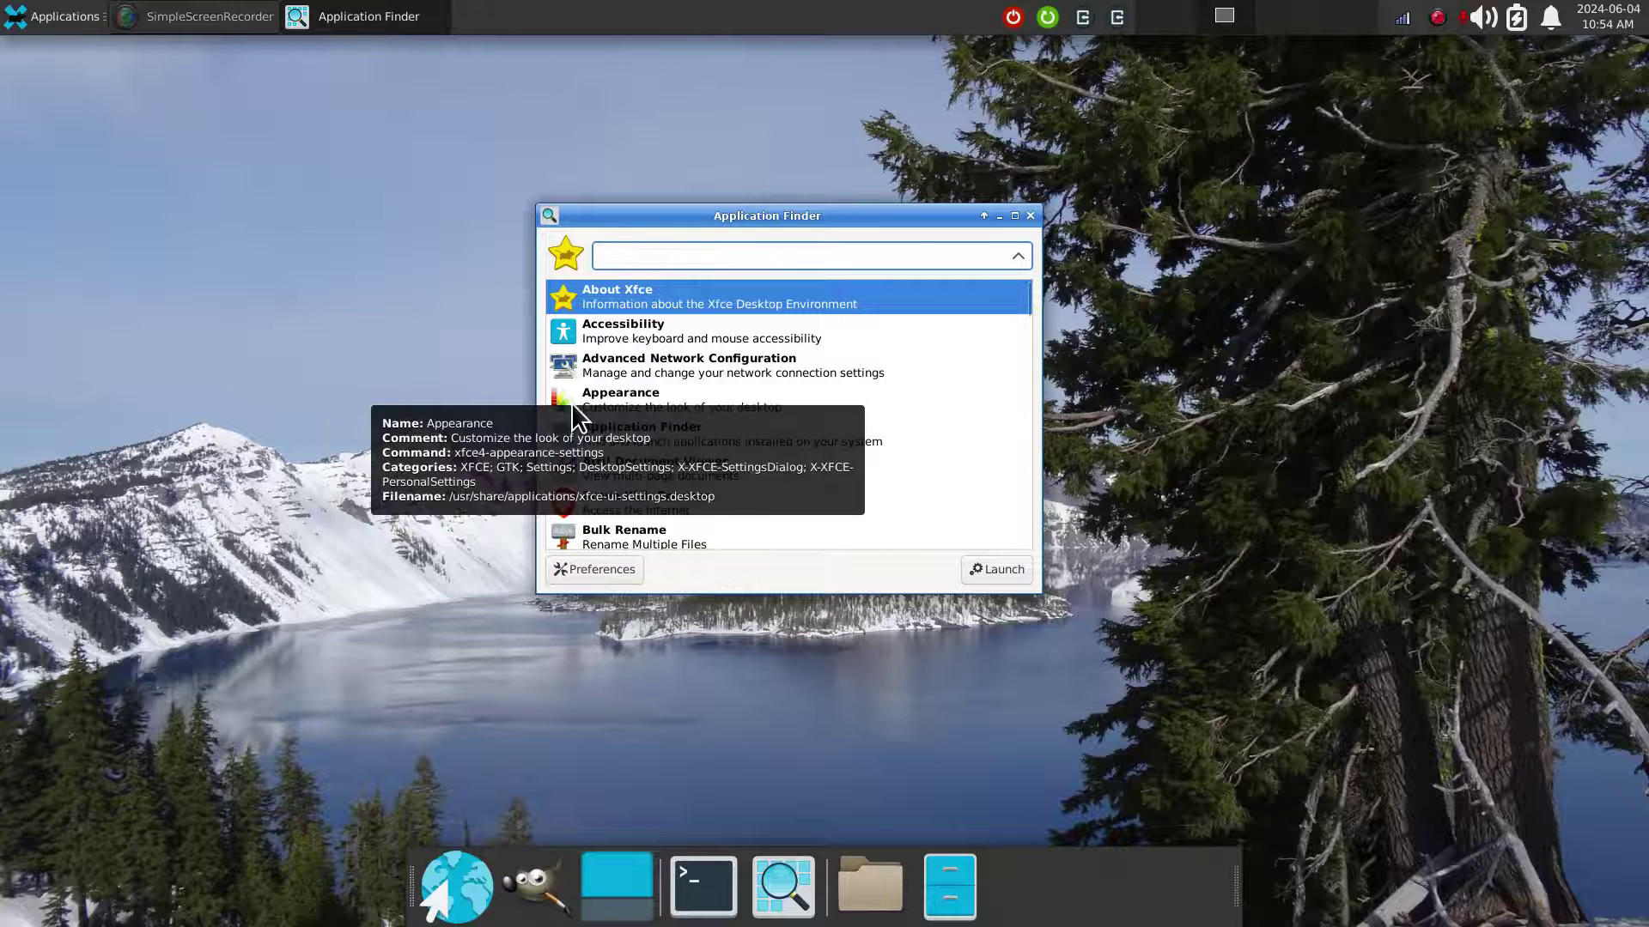
left_click_drag(573, 410, 1008, 875)
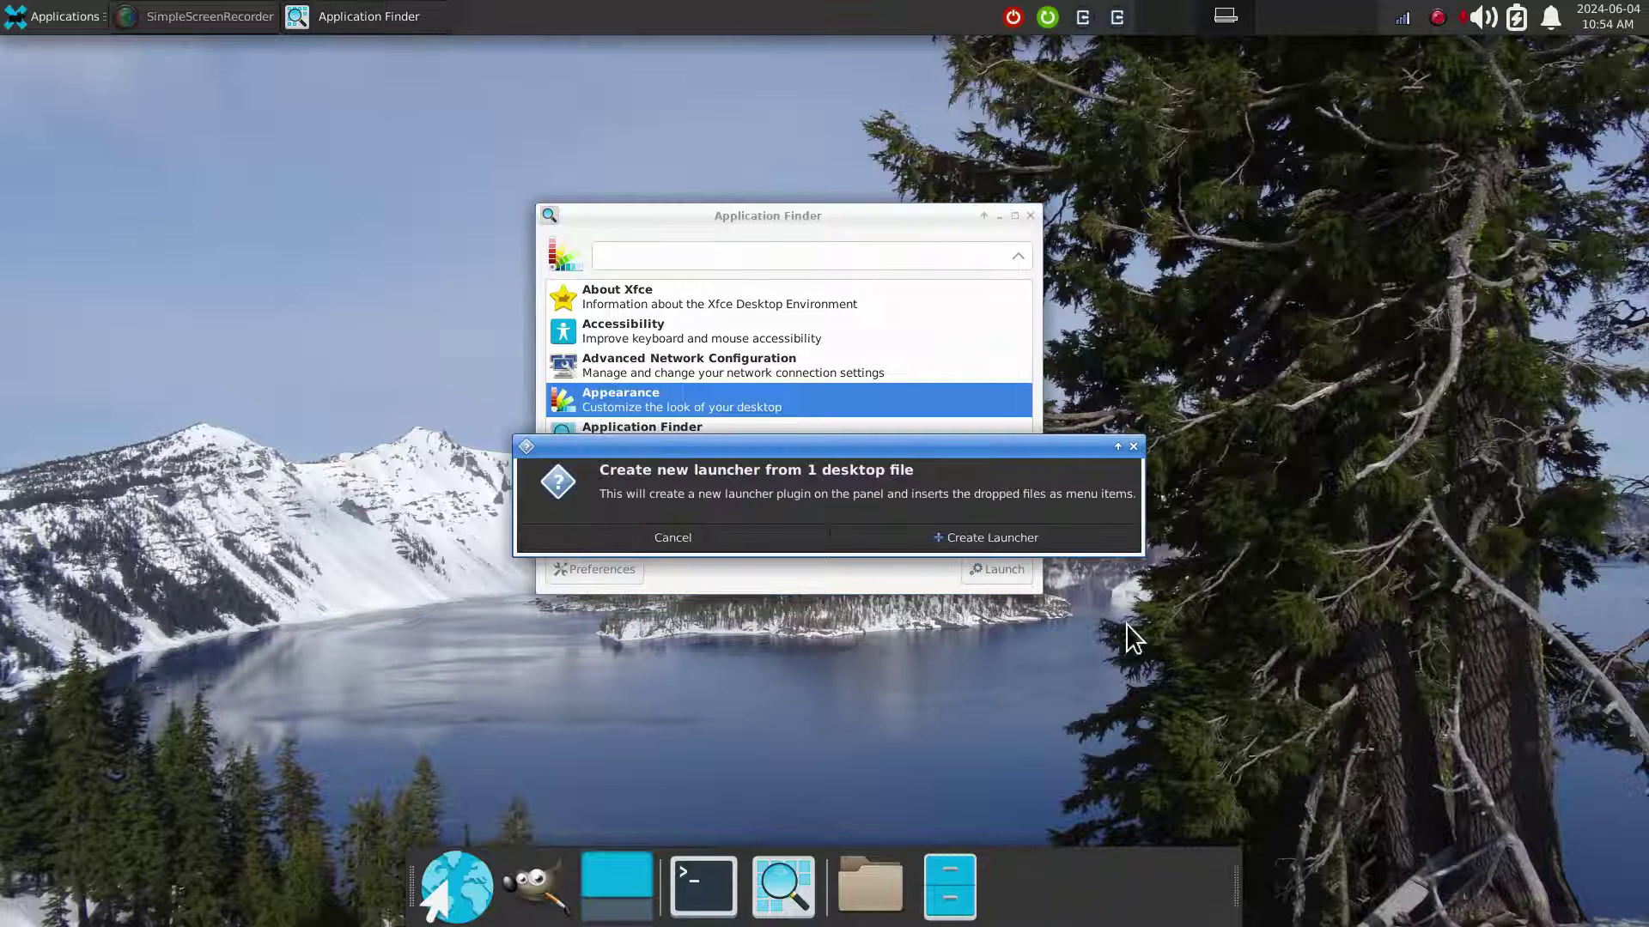
left_click(1029, 539)
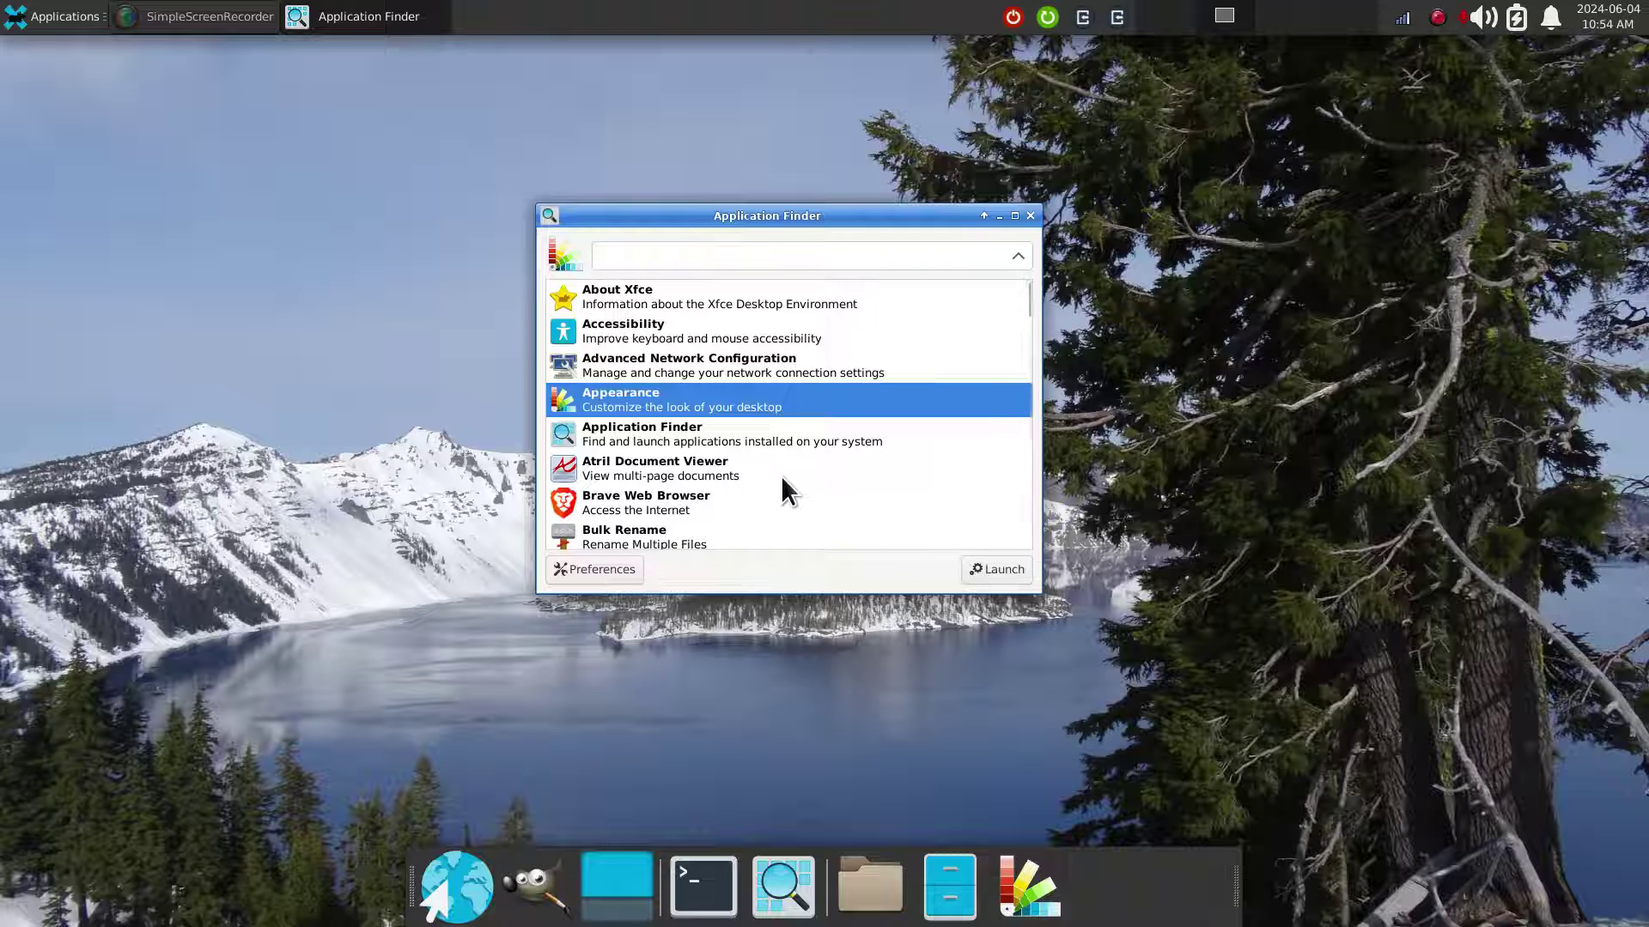
Add Ex Falso to the end of the dock as a new launcher and close the Application Finder.
scroll(781, 474, "down", 3)
scroll(781, 474, "down", 5)
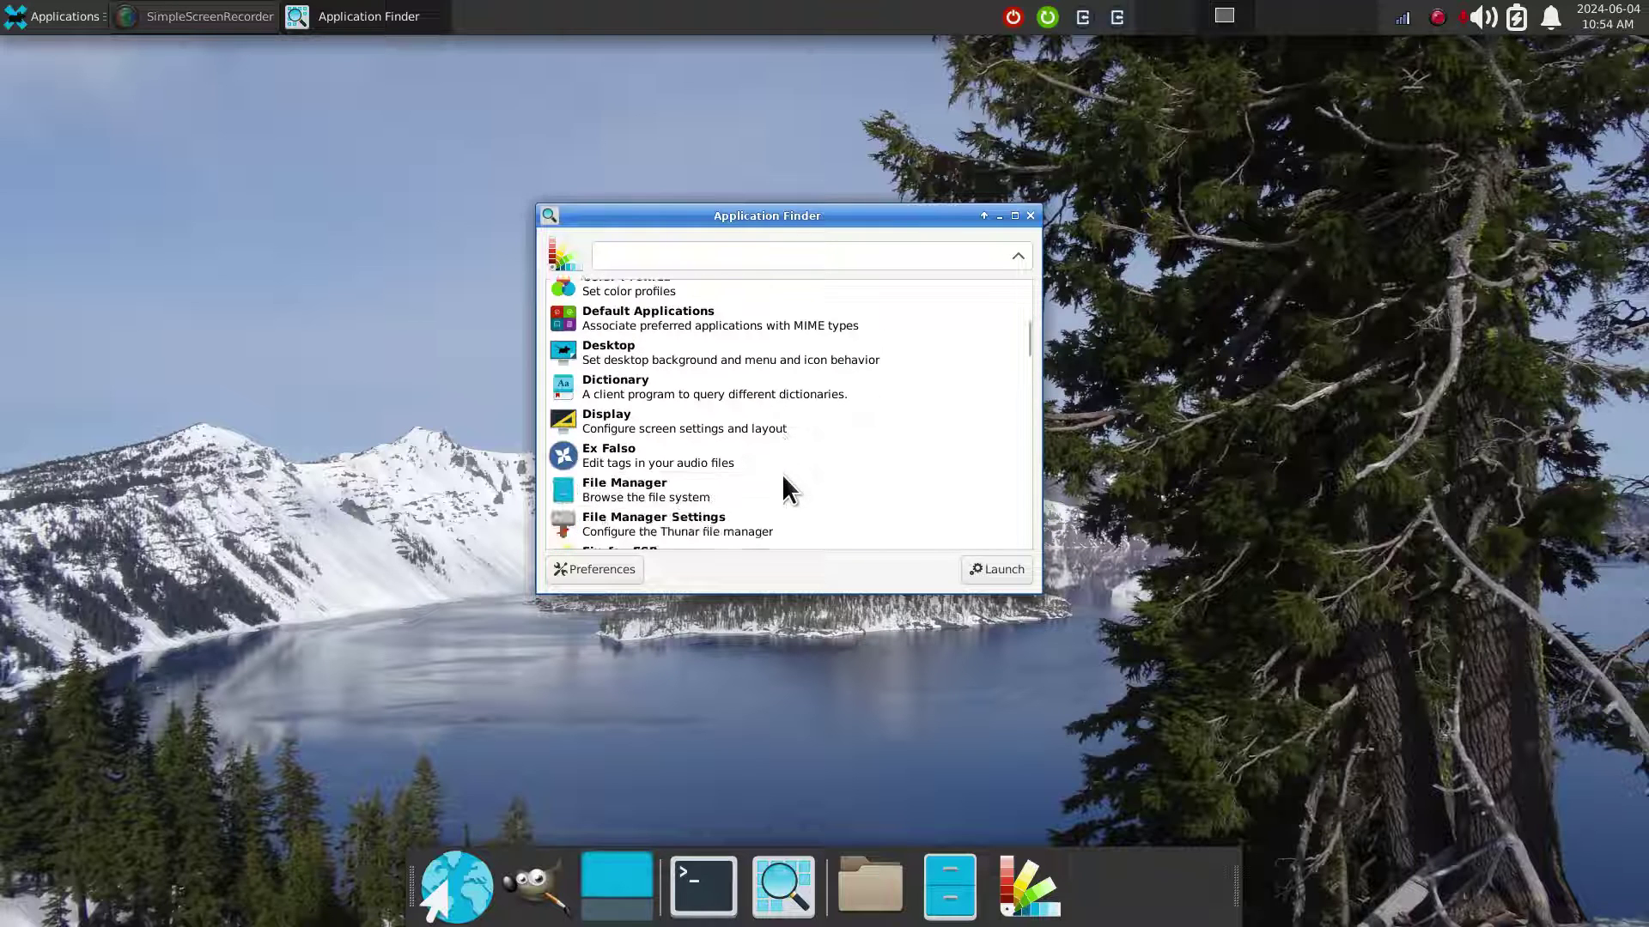
left_click_drag(587, 460, 1092, 884)
left_click(1049, 538)
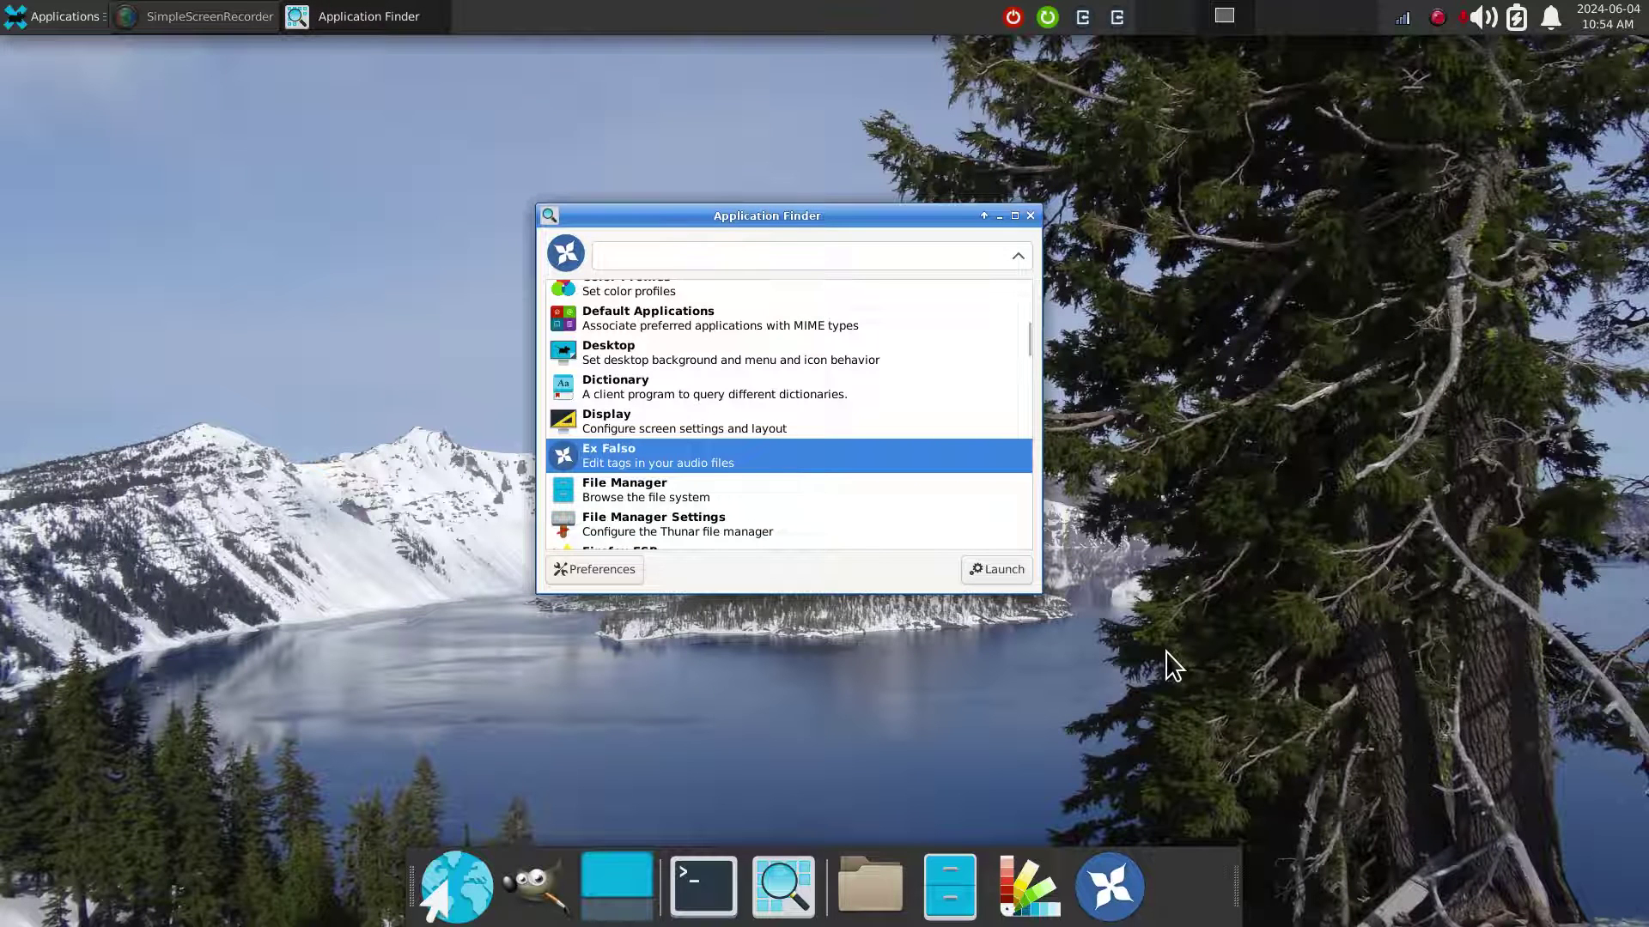
left_click(1031, 216)
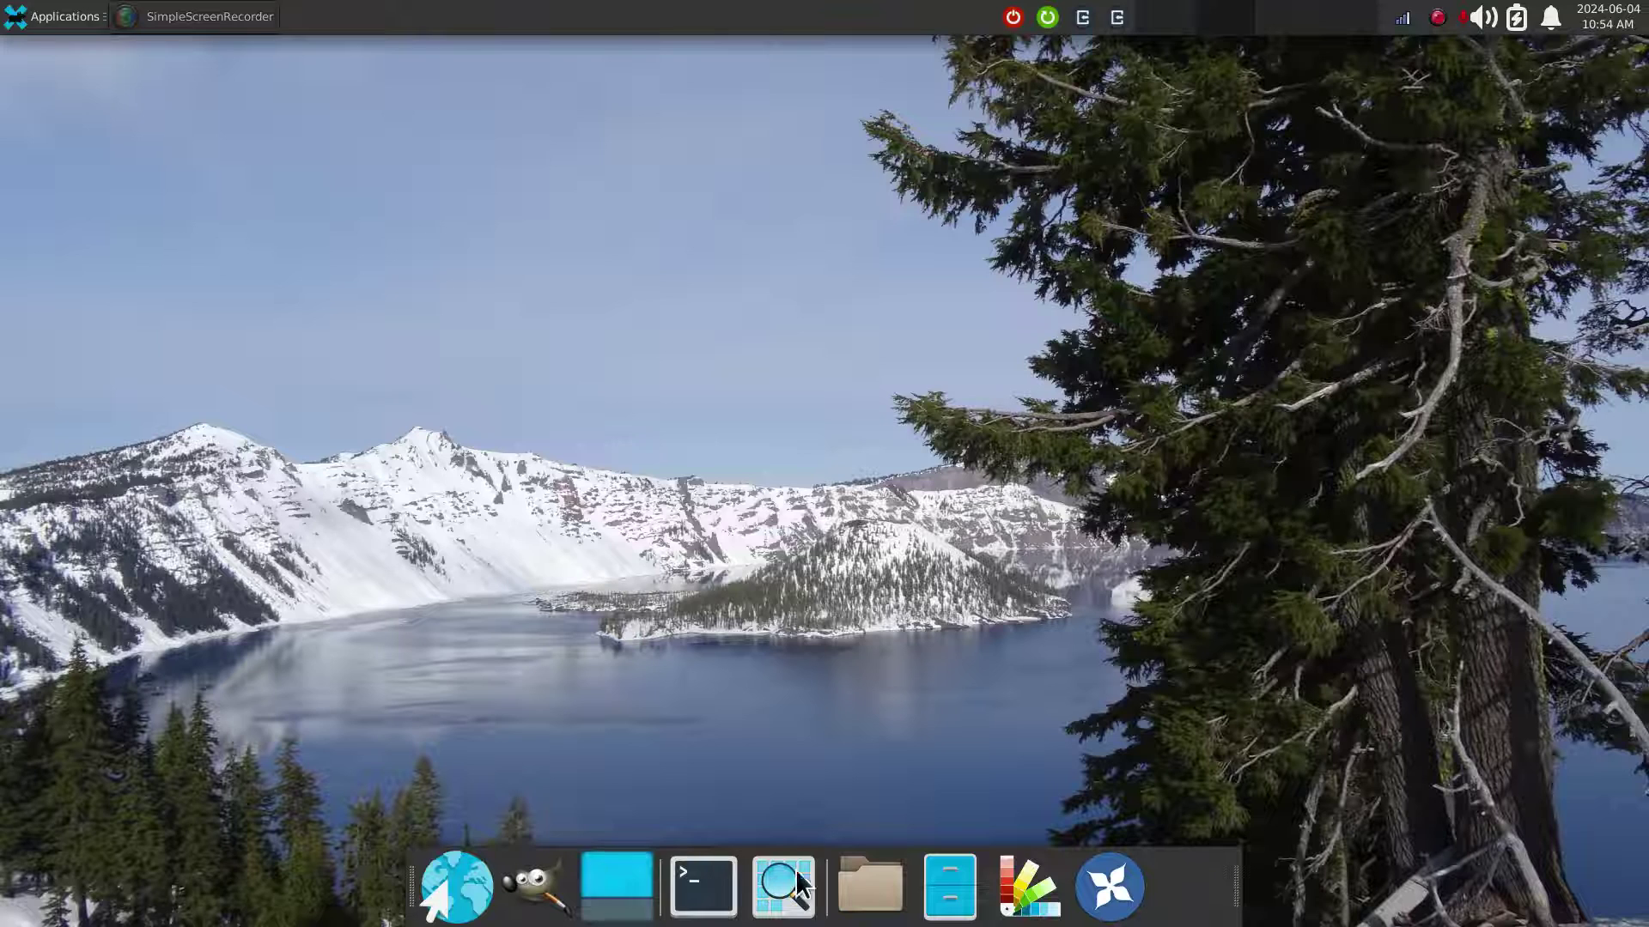
Move the Ex Falso launcher between the terminal and Application Finder launchers on the dock.
right_click(1108, 888)
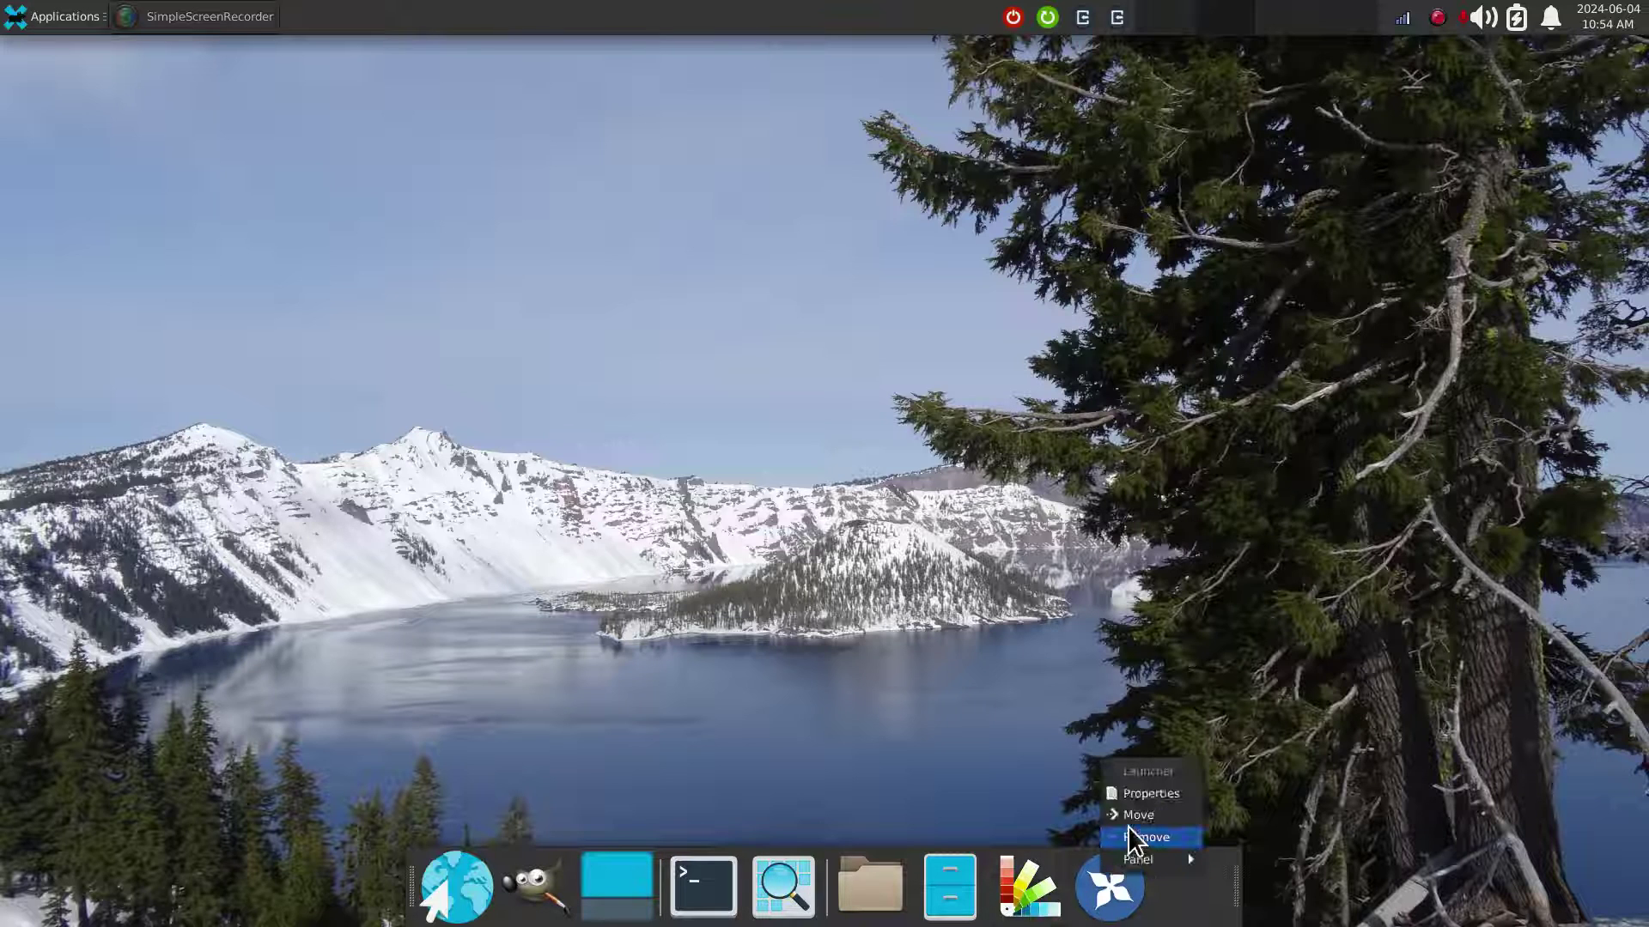
left_click(1130, 815)
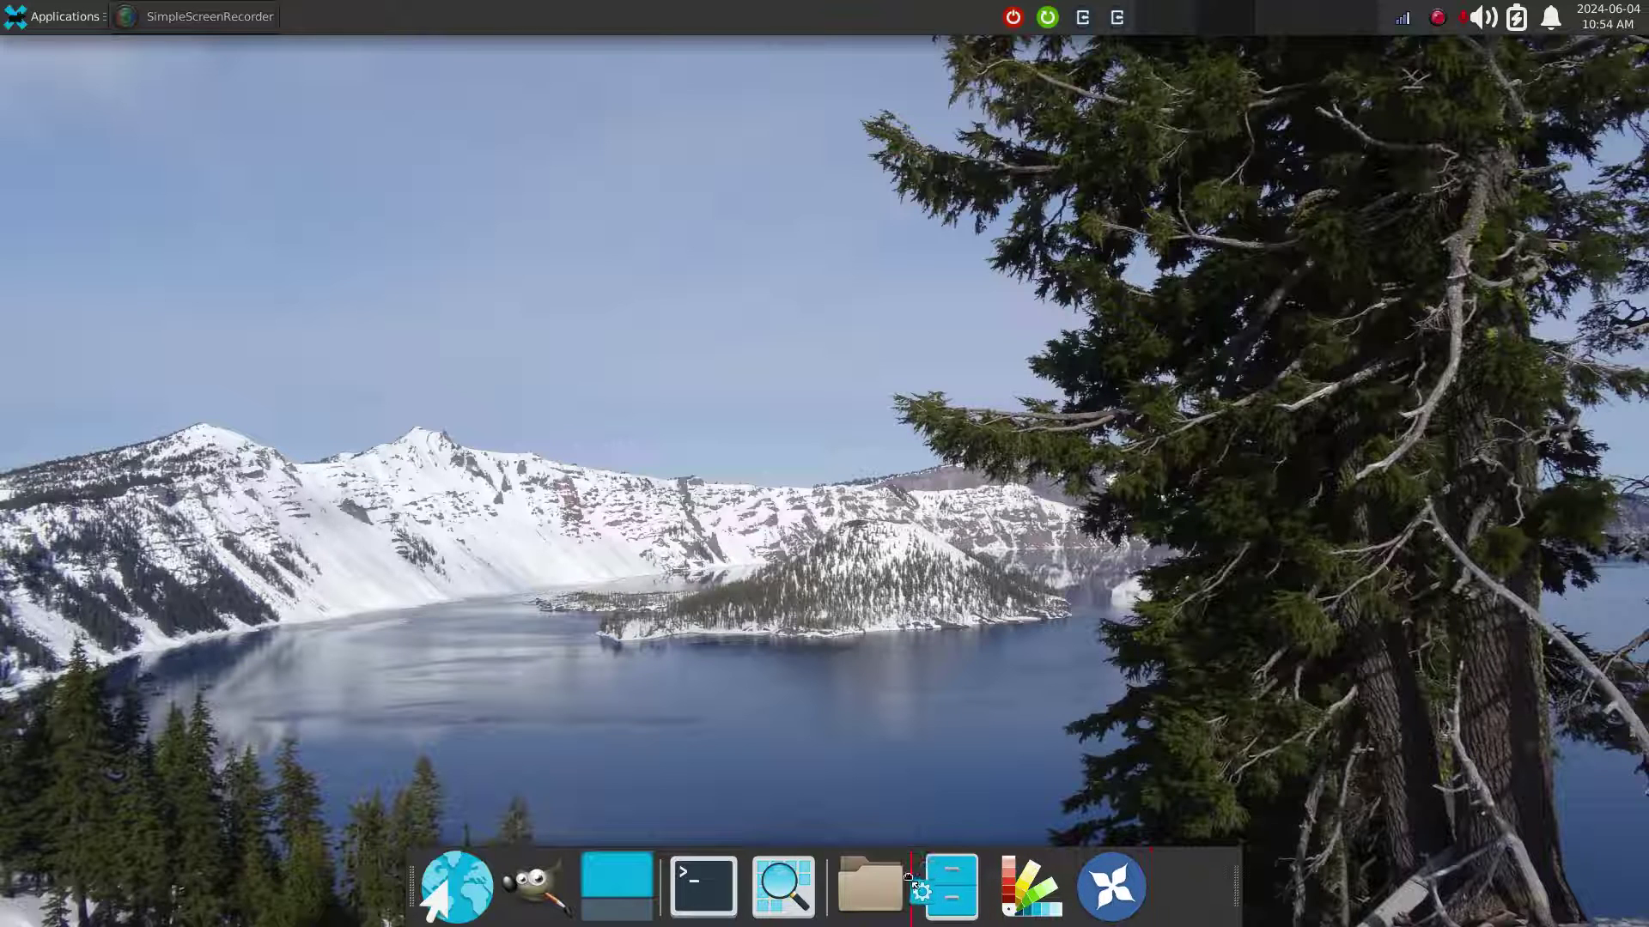
left_click(765, 851)
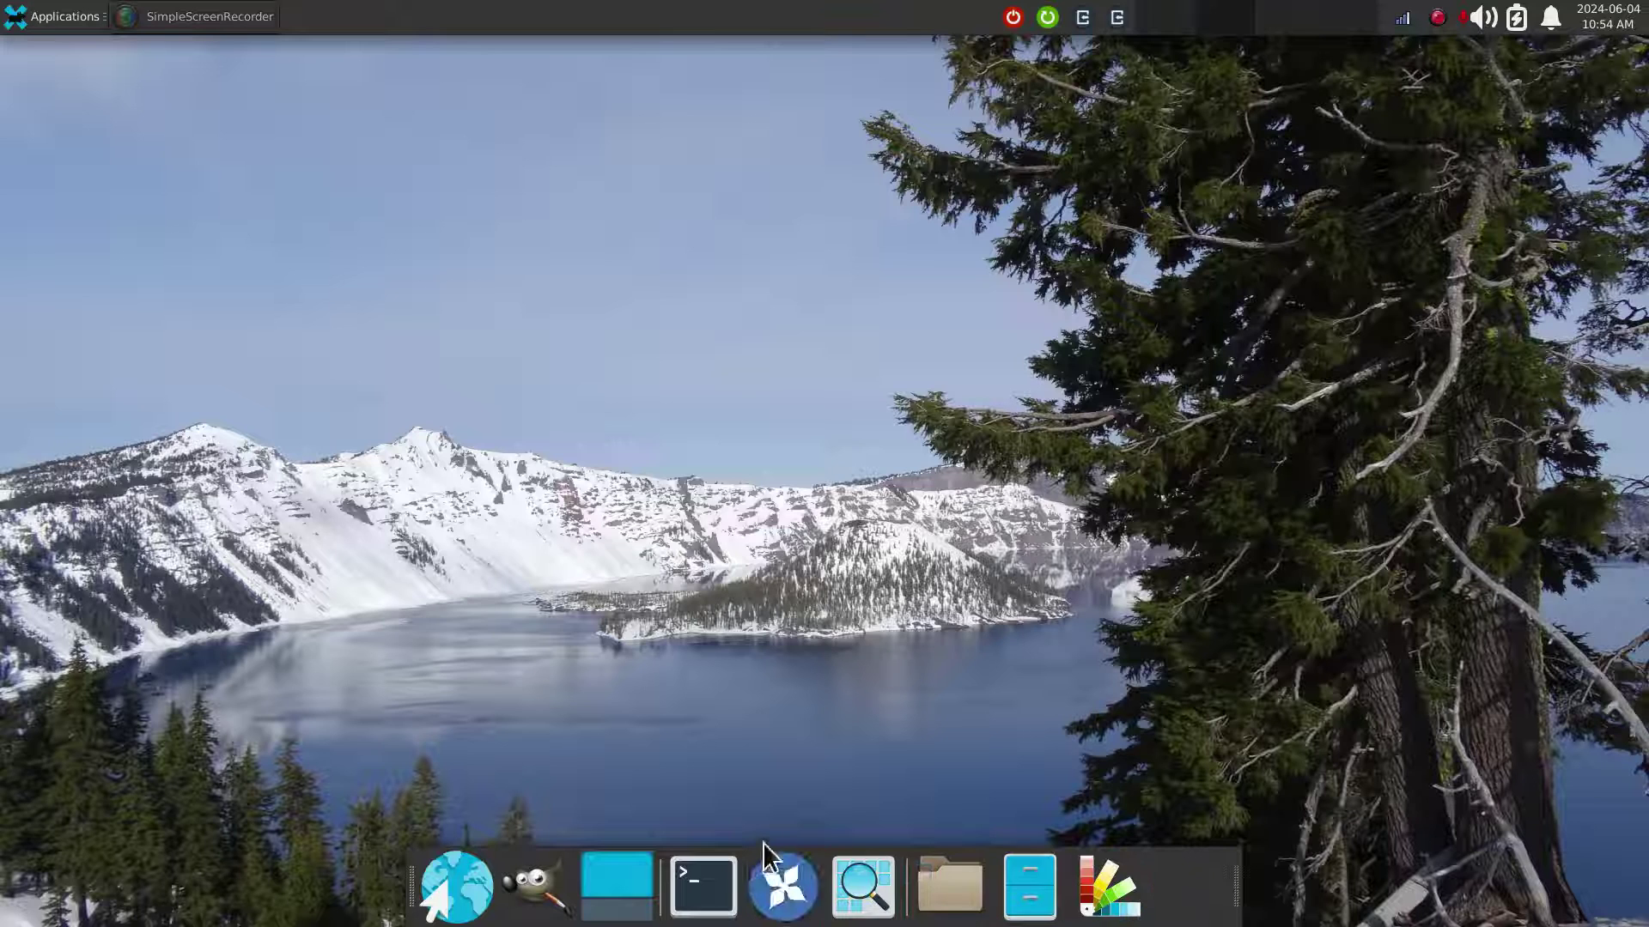
Open Panel 2's item list and check that its last launcher is Appearance.
right_click(1155, 887)
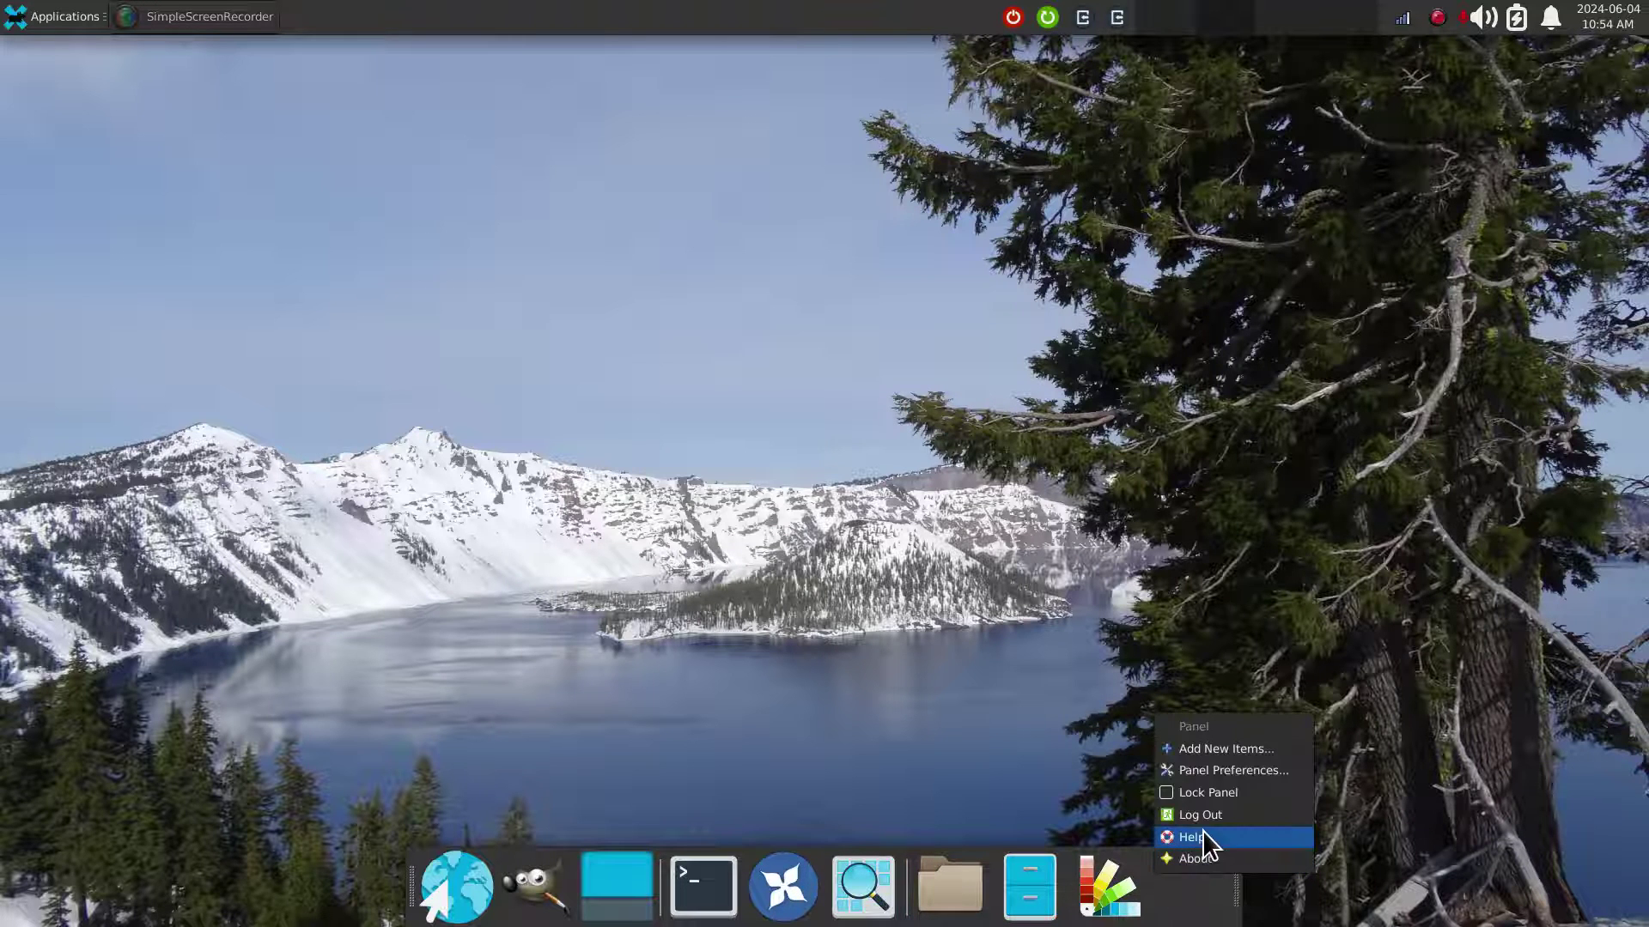
left_click(1236, 771)
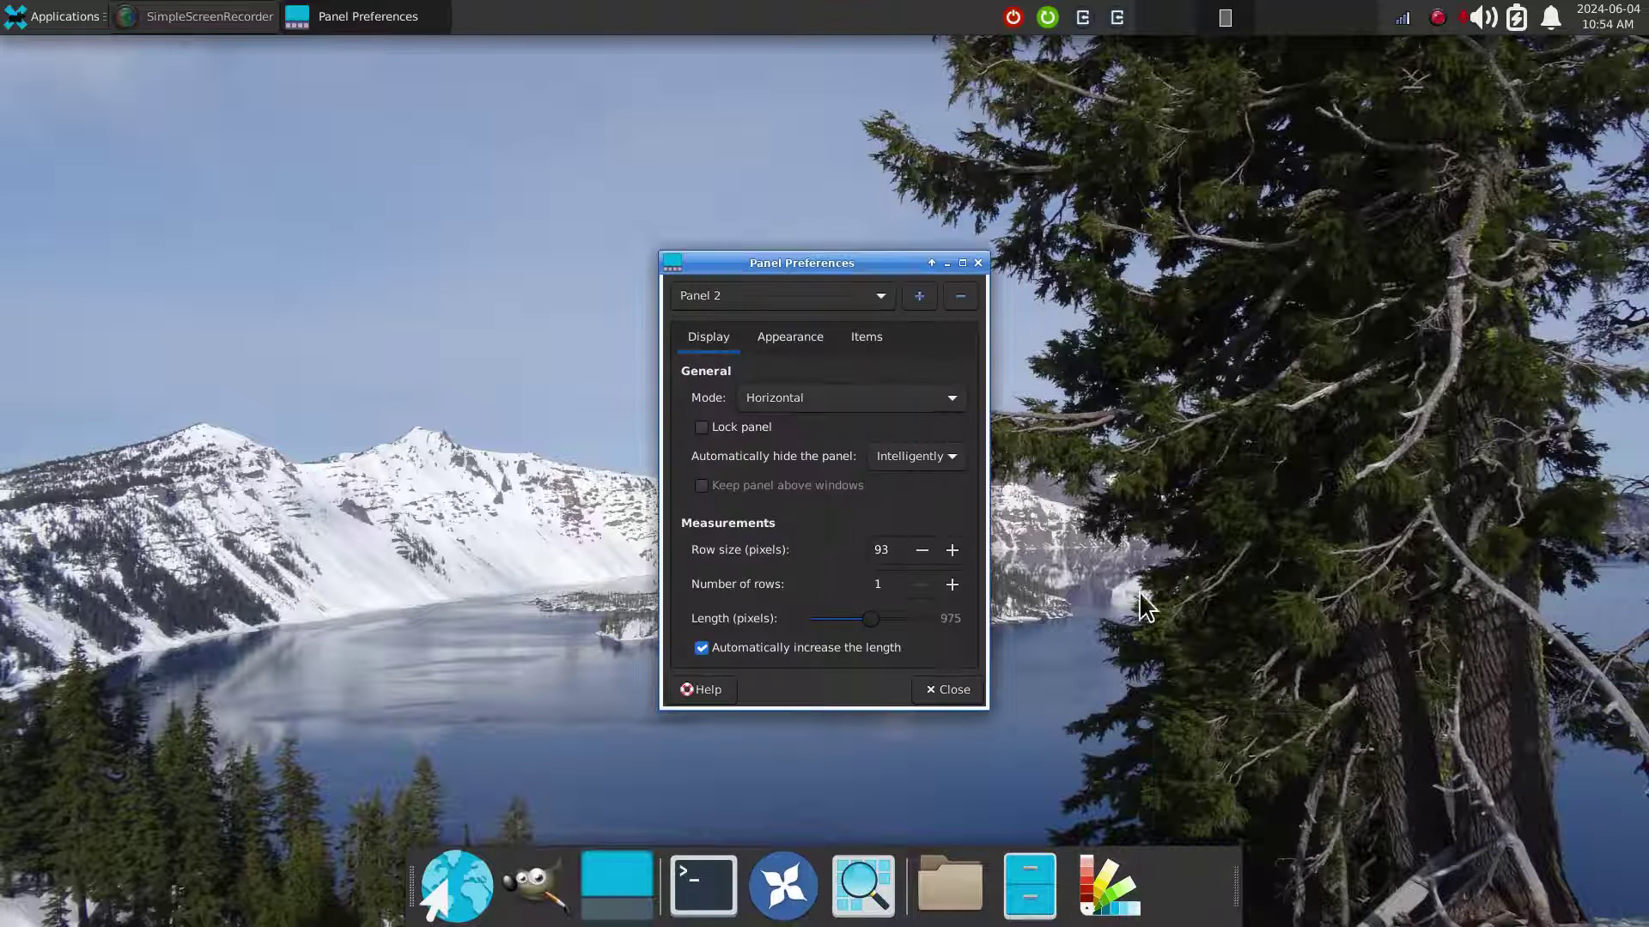
left_click(885, 346)
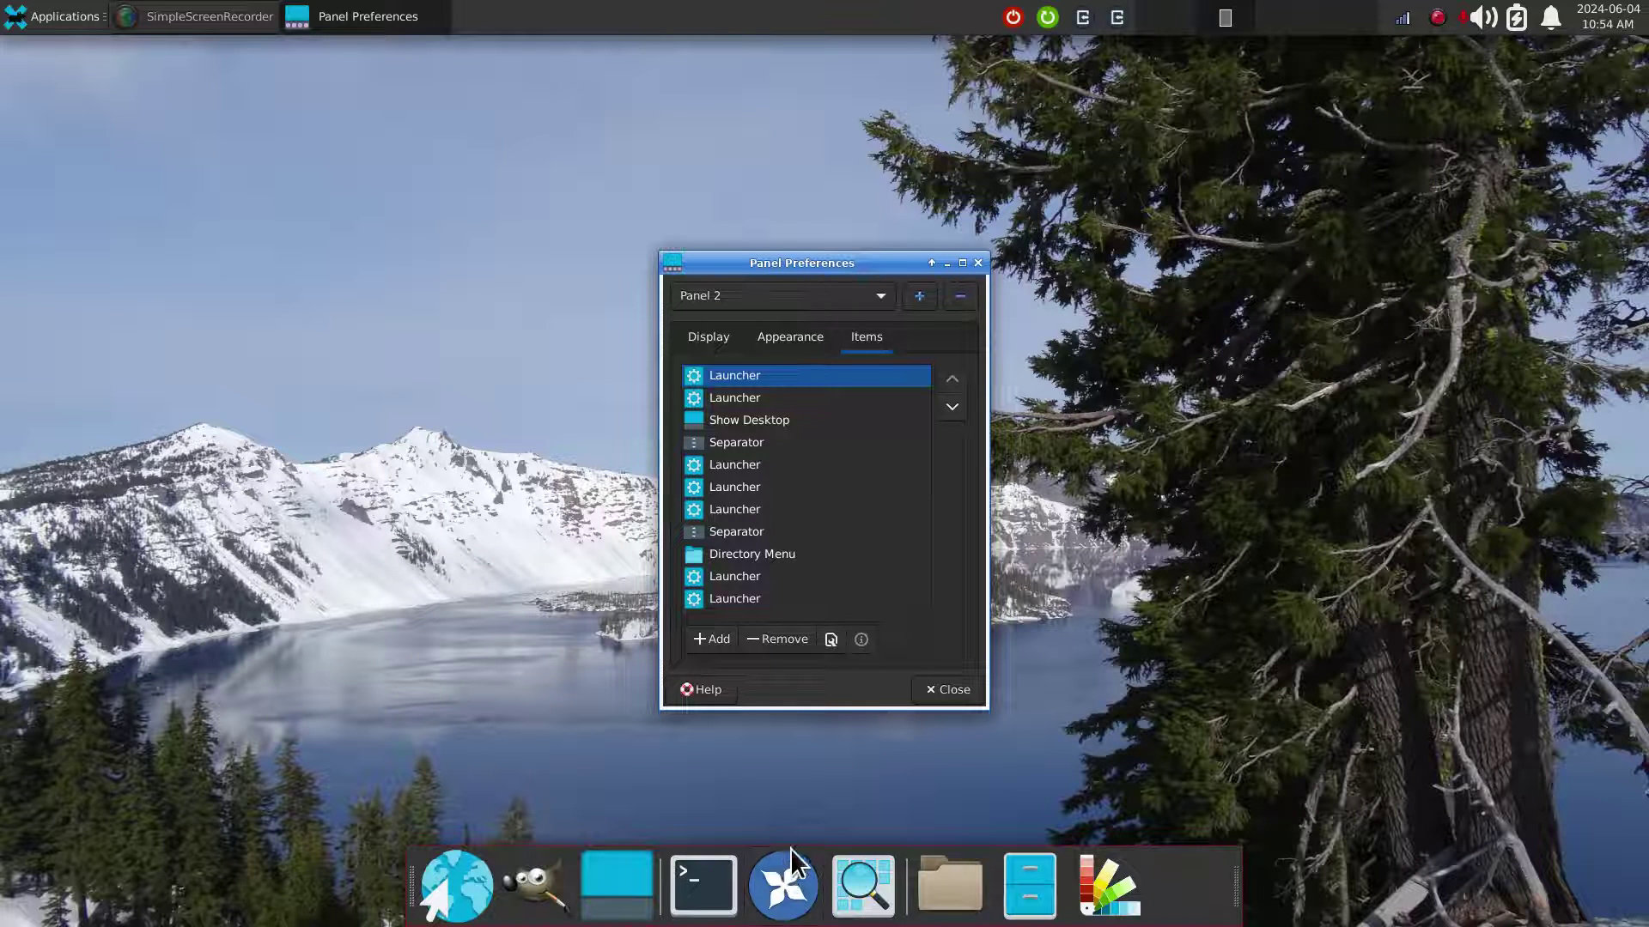
left_click(745, 600)
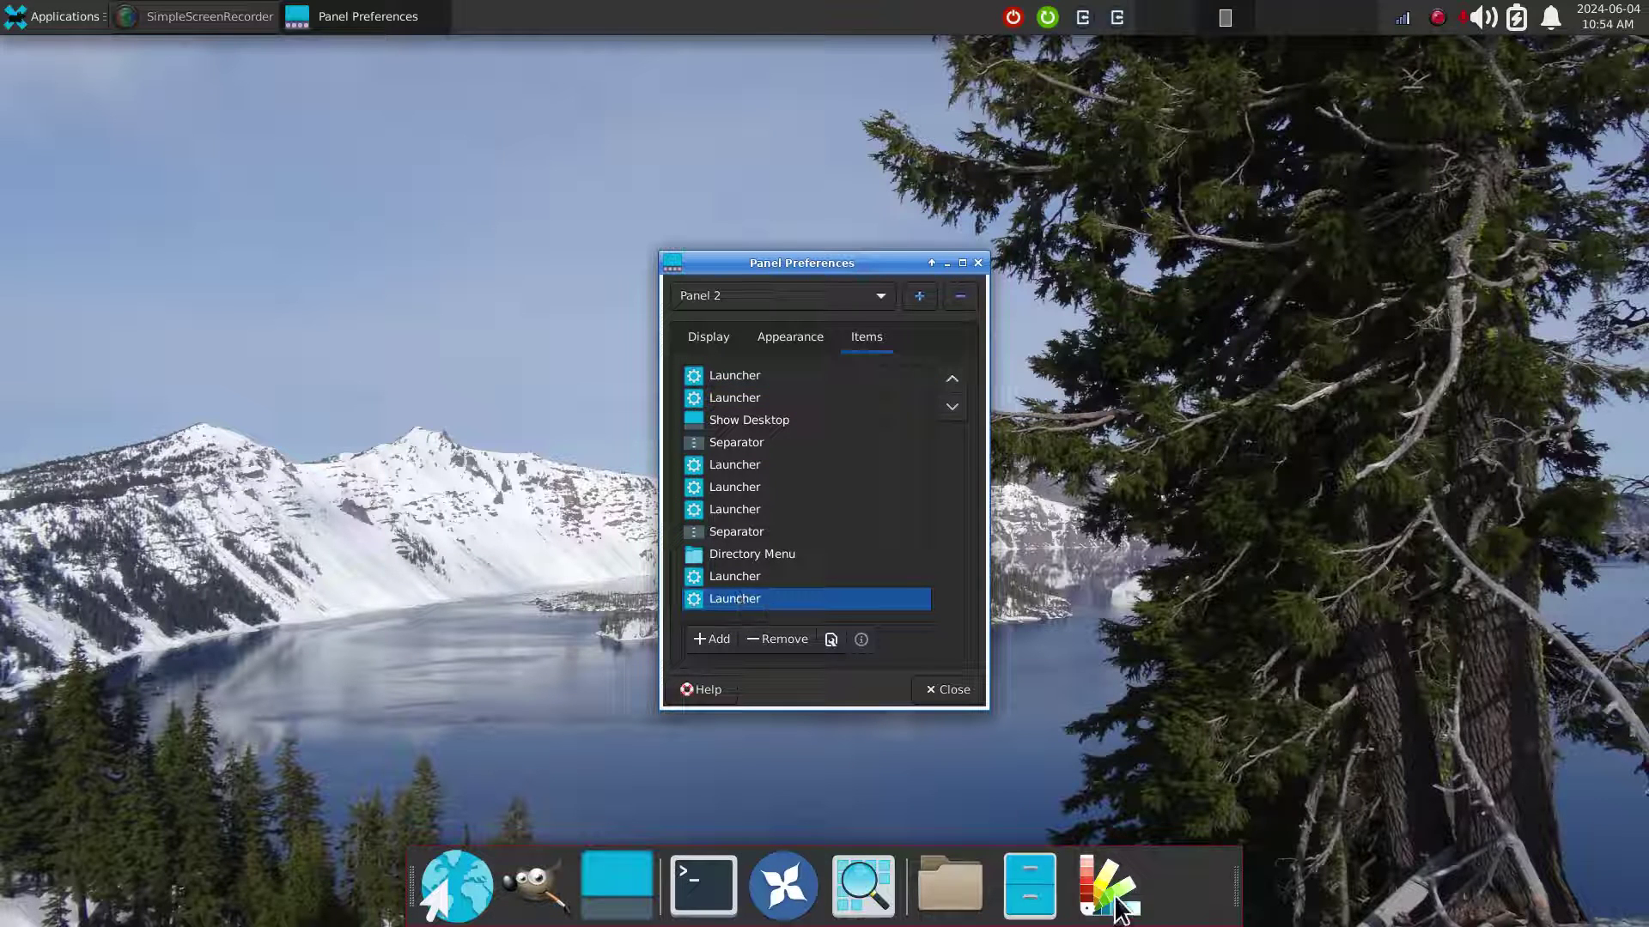
left_click(829, 640)
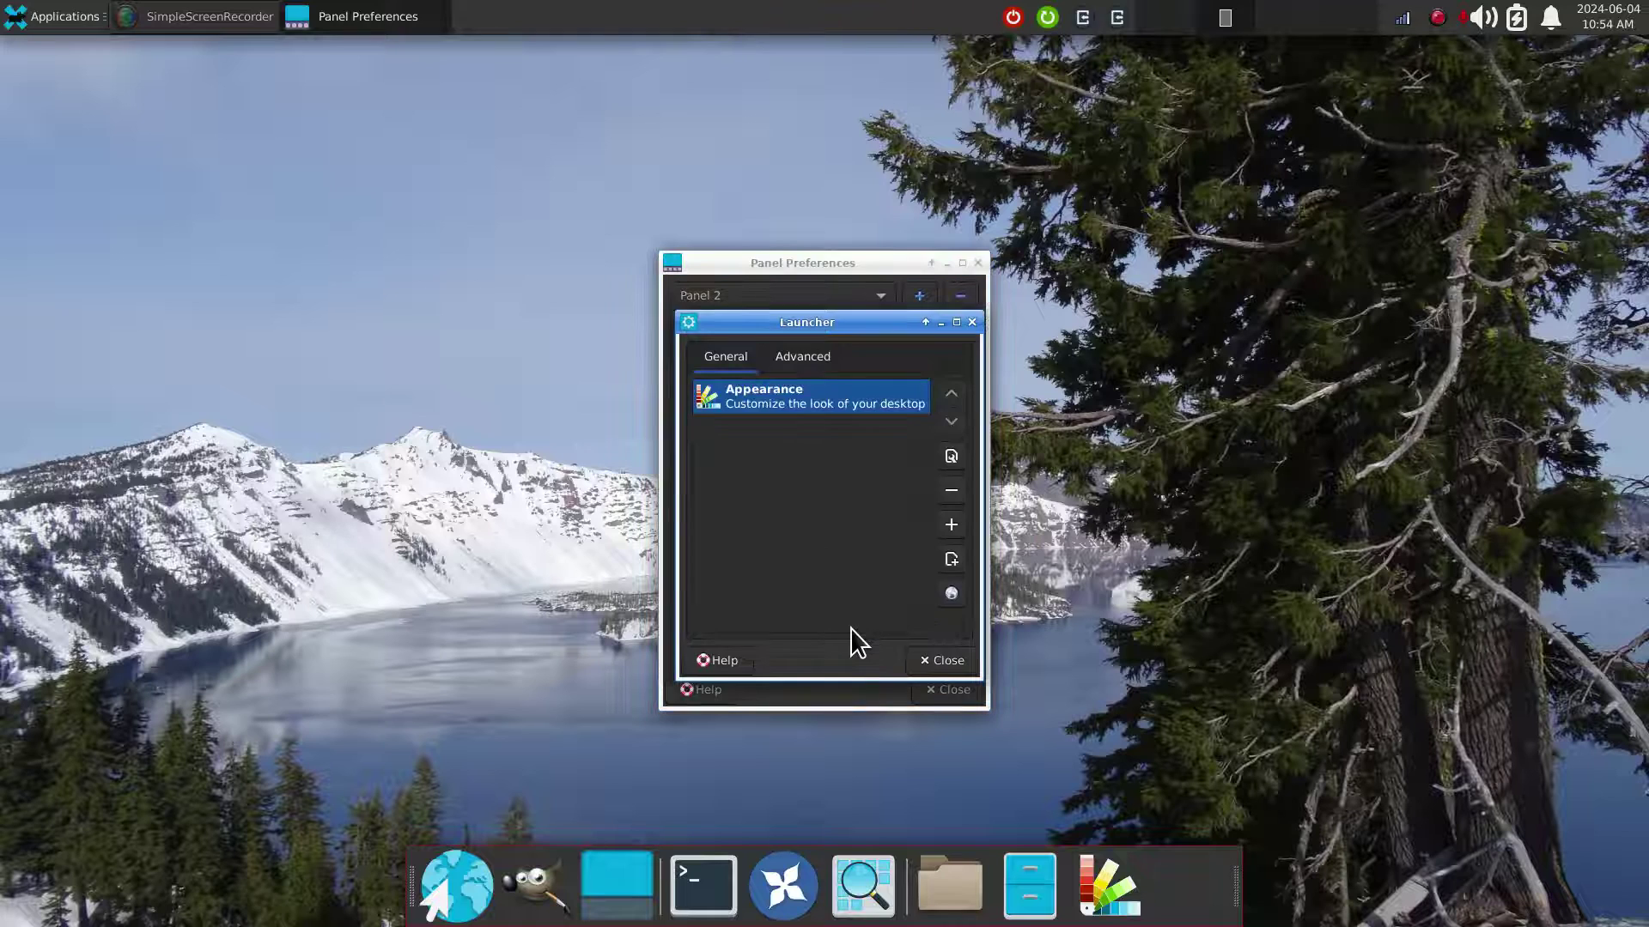
left_click(942, 661)
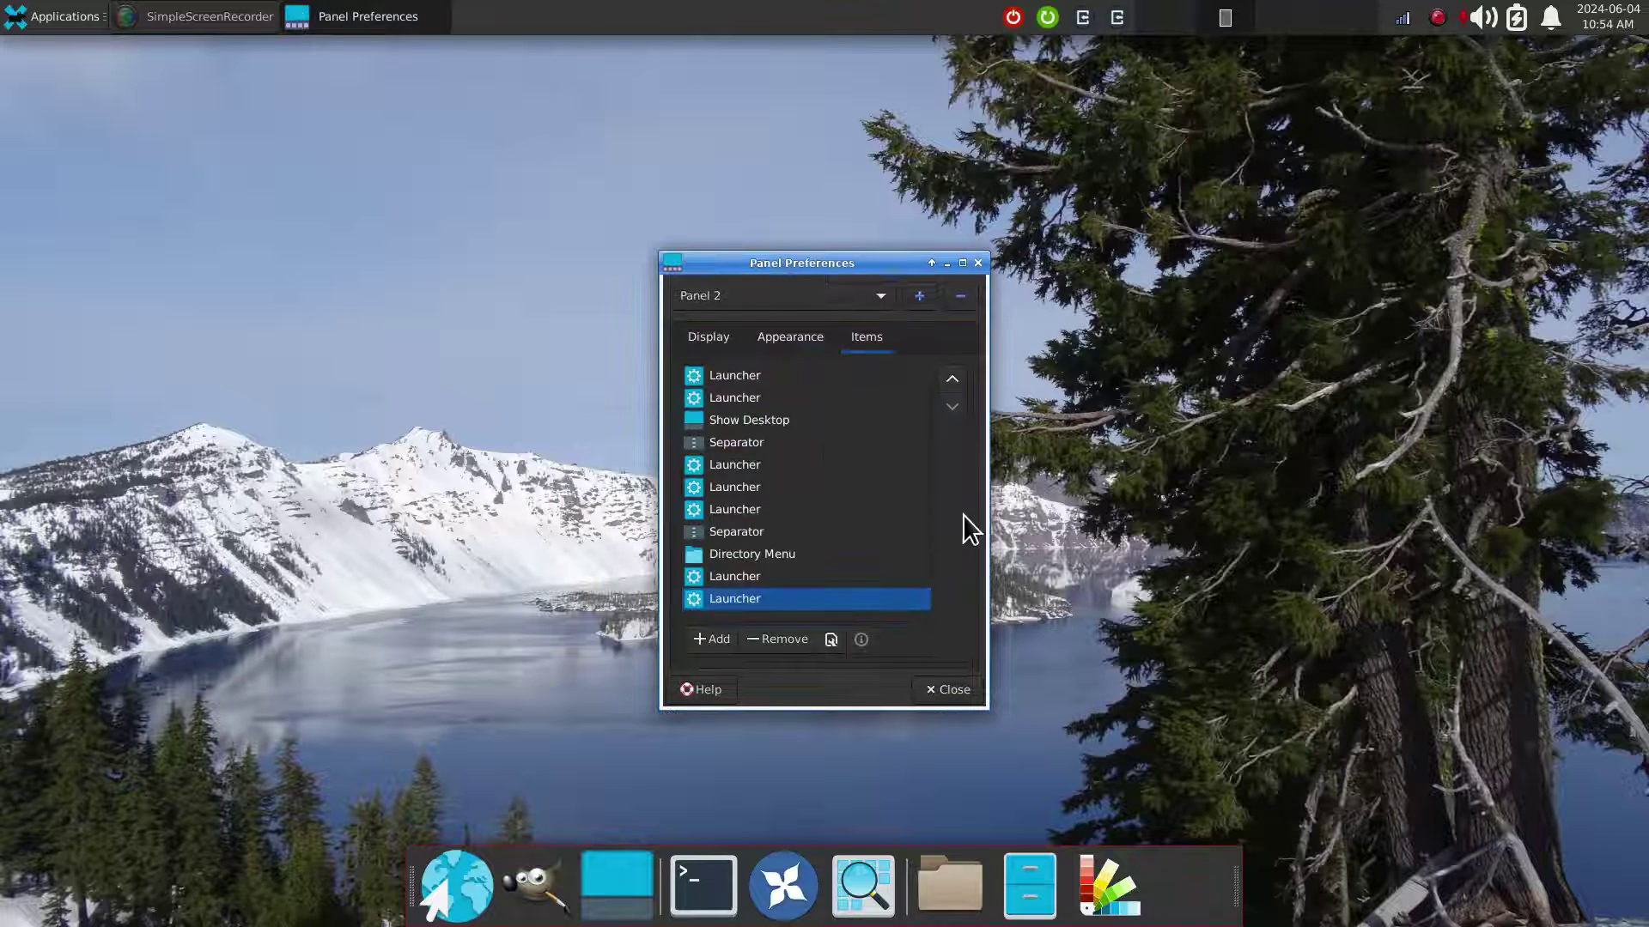
Move the Appearance launcher up Panel 2's item list to second place, directly after the web browser launcher.
left_click(952, 380)
left_click(952, 379)
left_click(952, 380)
left_click(951, 379)
left_click(951, 379)
left_click(951, 380)
left_click(952, 379)
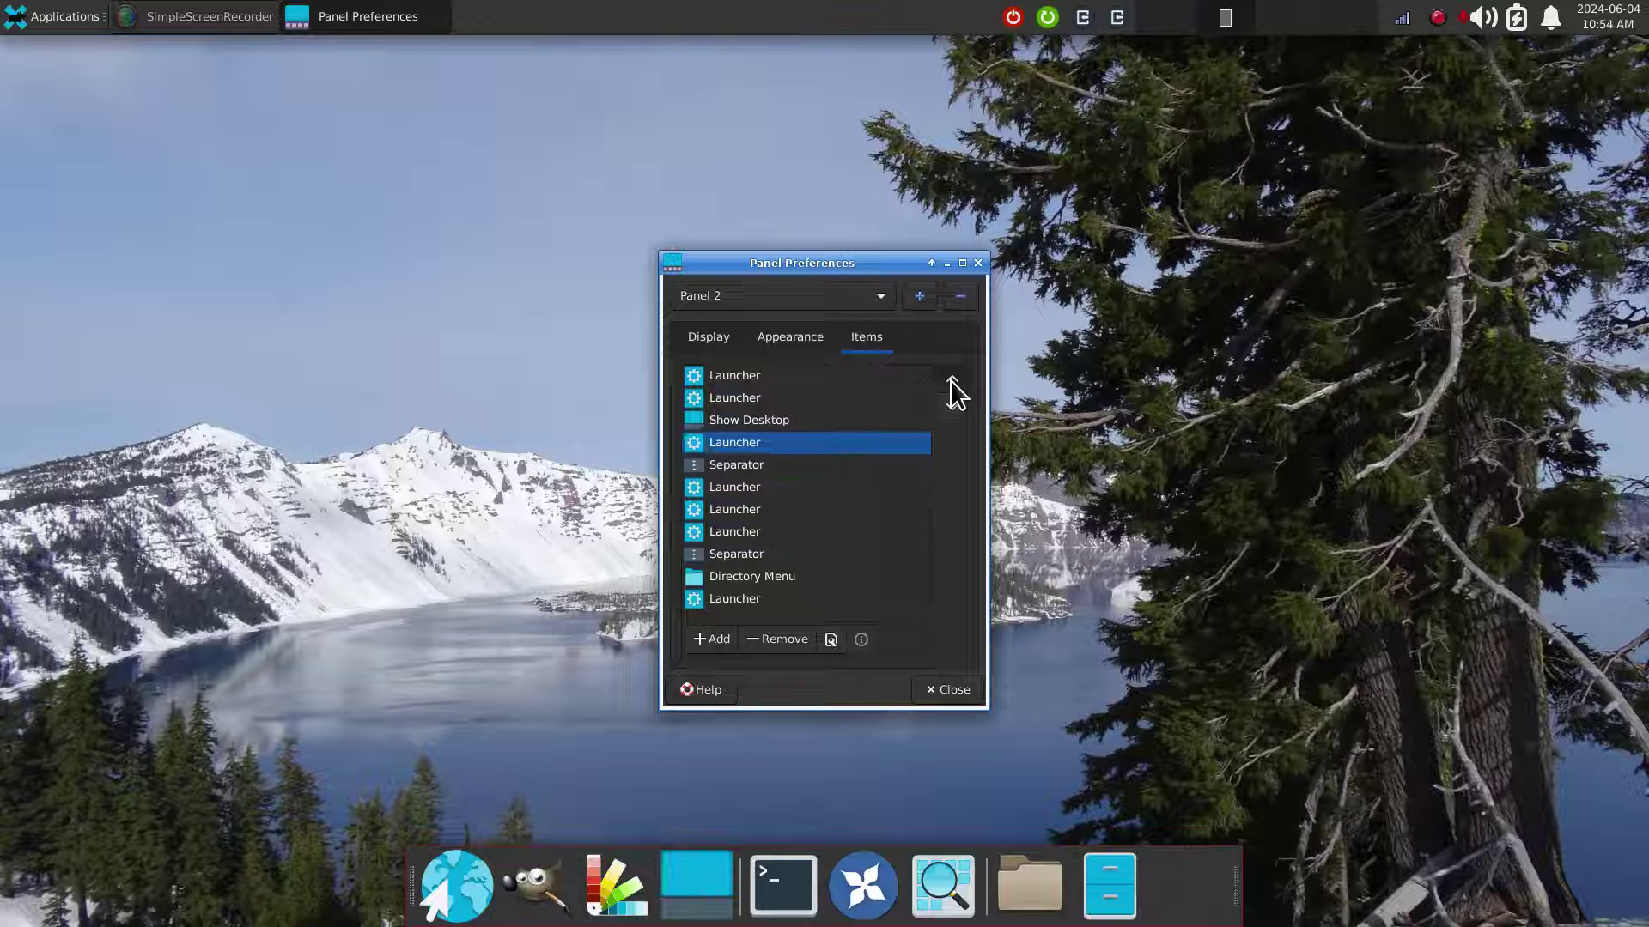
left_click(952, 380)
left_click(951, 379)
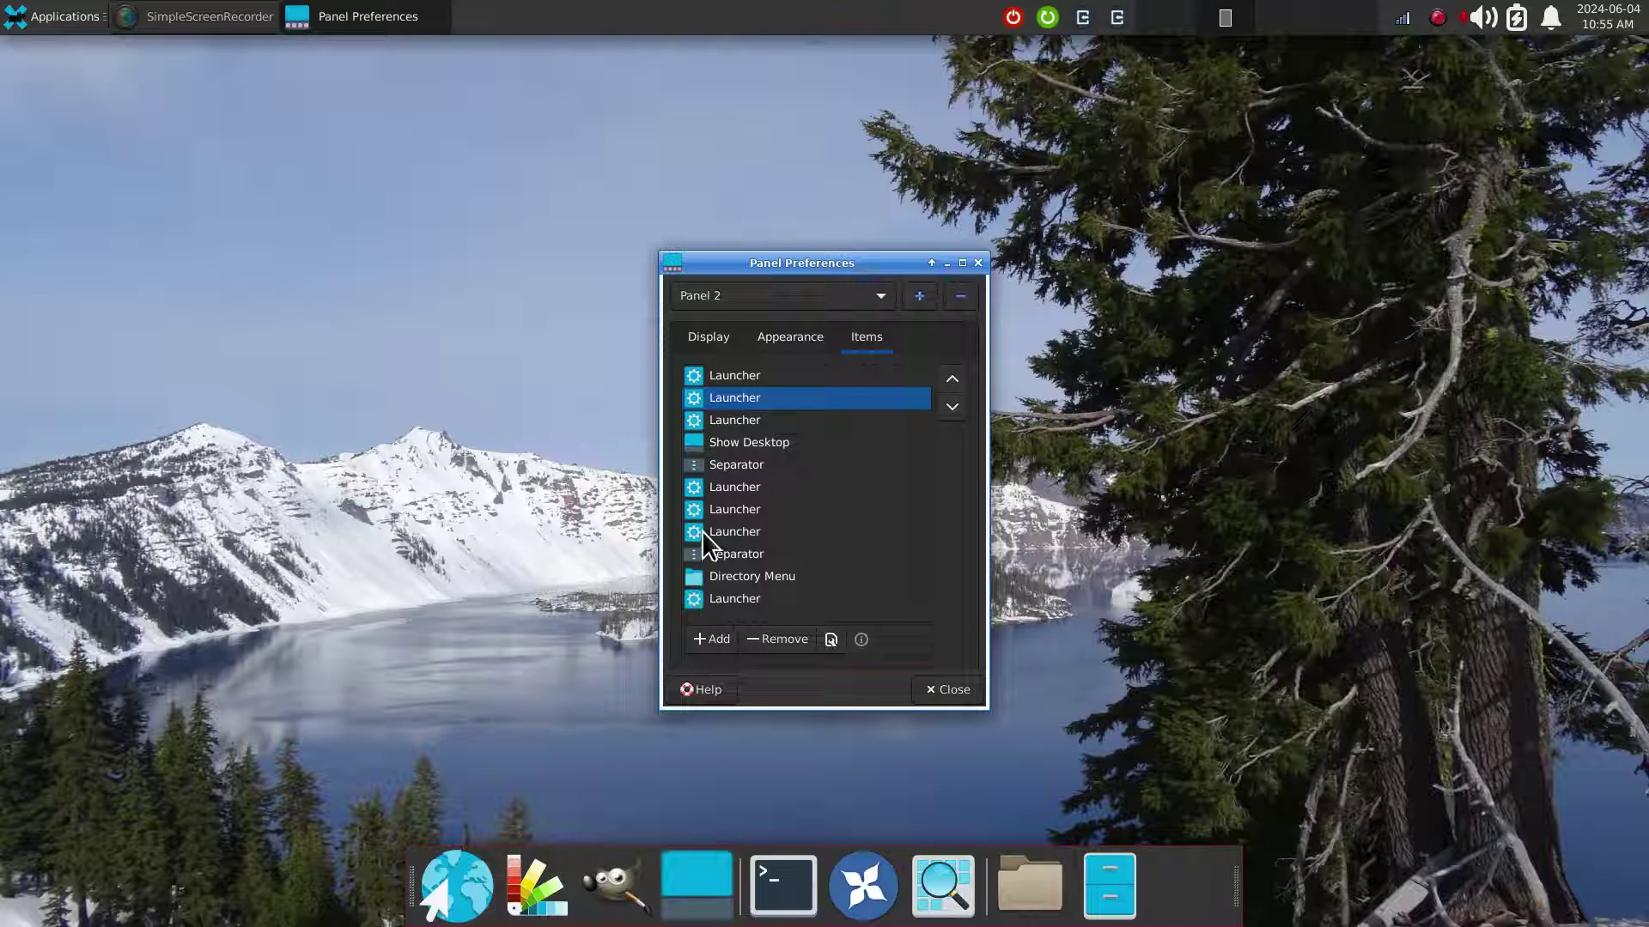
Identify the Ex Falso launcher, move it to third place in Panel 2's item list, and close the panel preferences.
left_click(721, 509)
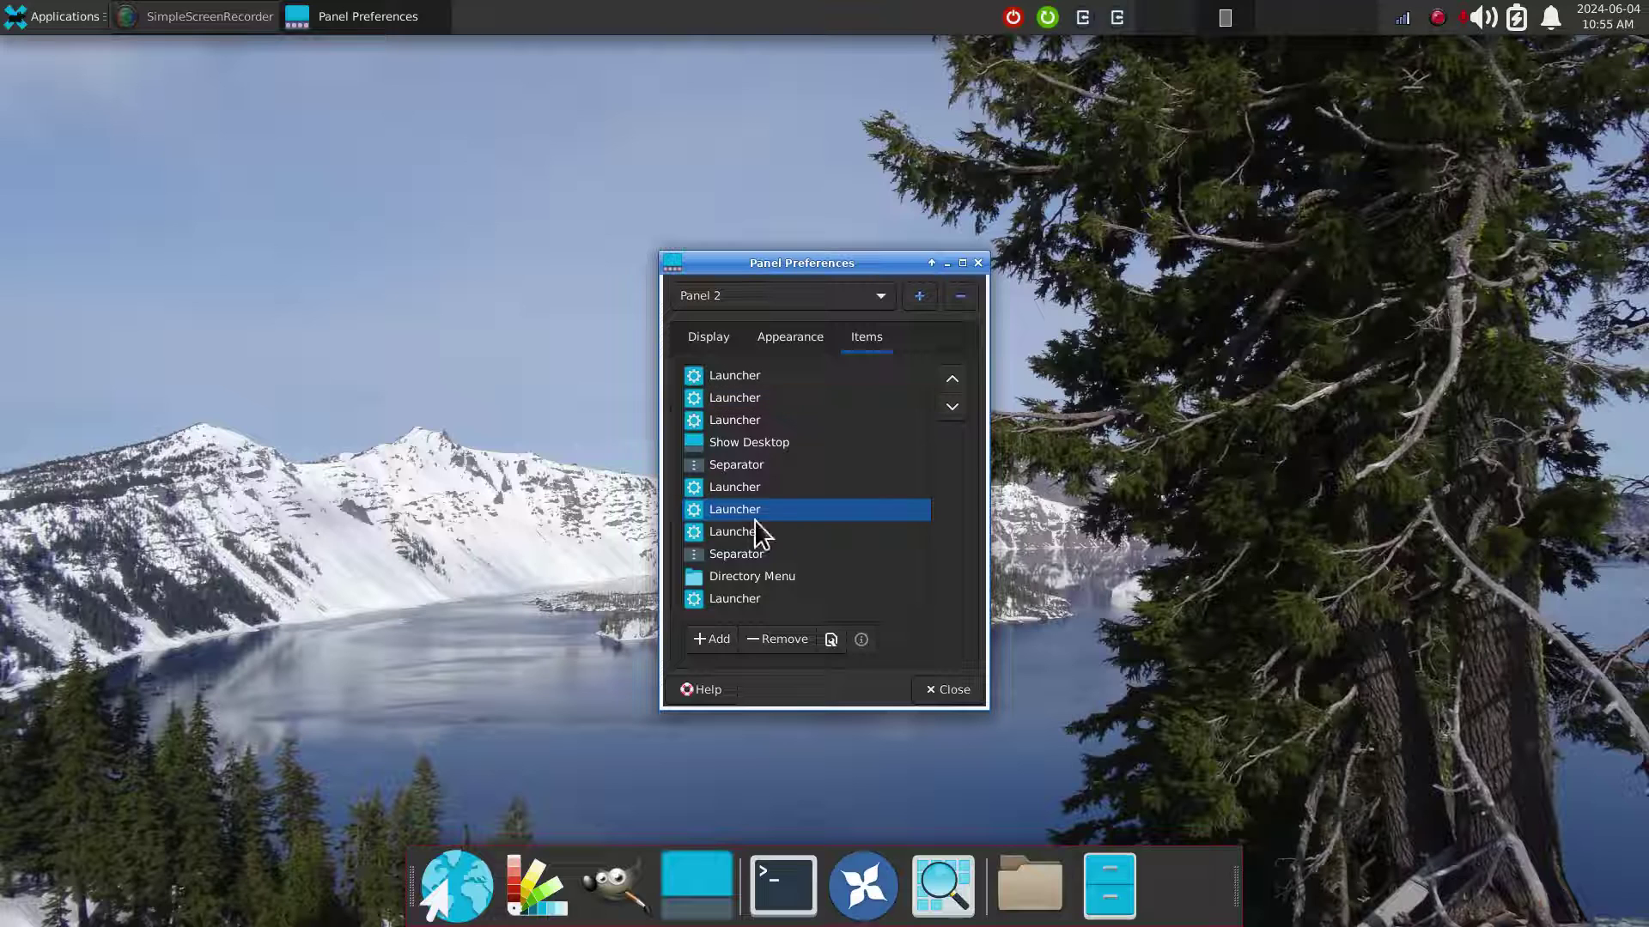
left_click(831, 639)
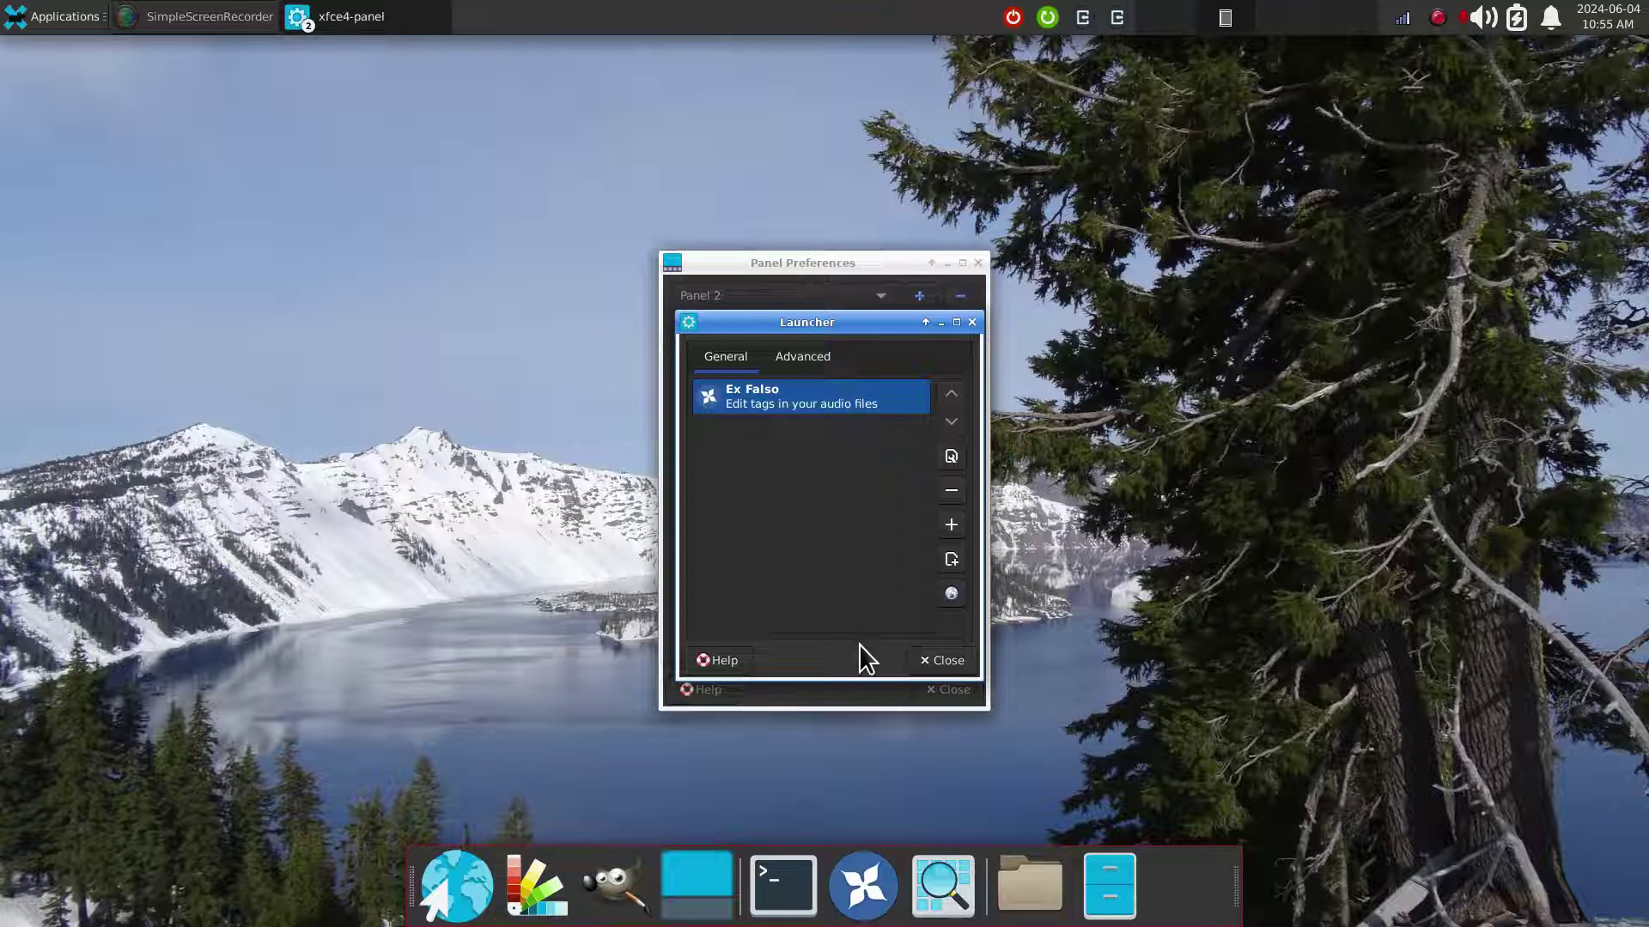
left_click(945, 662)
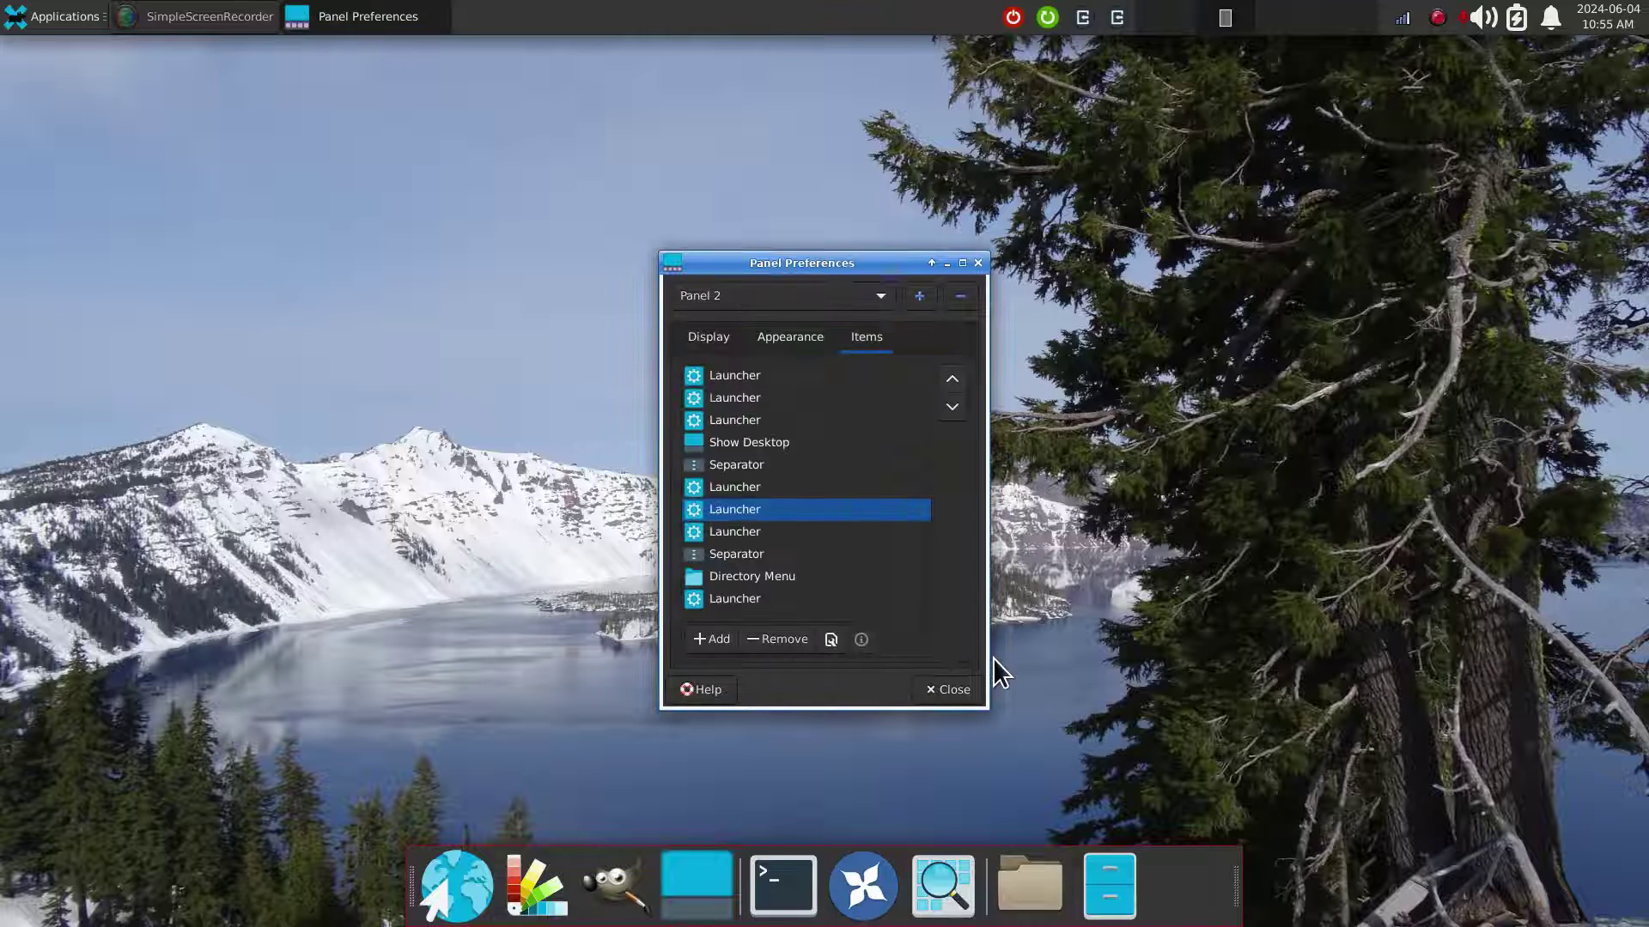
left_click(949, 382)
left_click(949, 382)
left_click(950, 383)
left_click(950, 383)
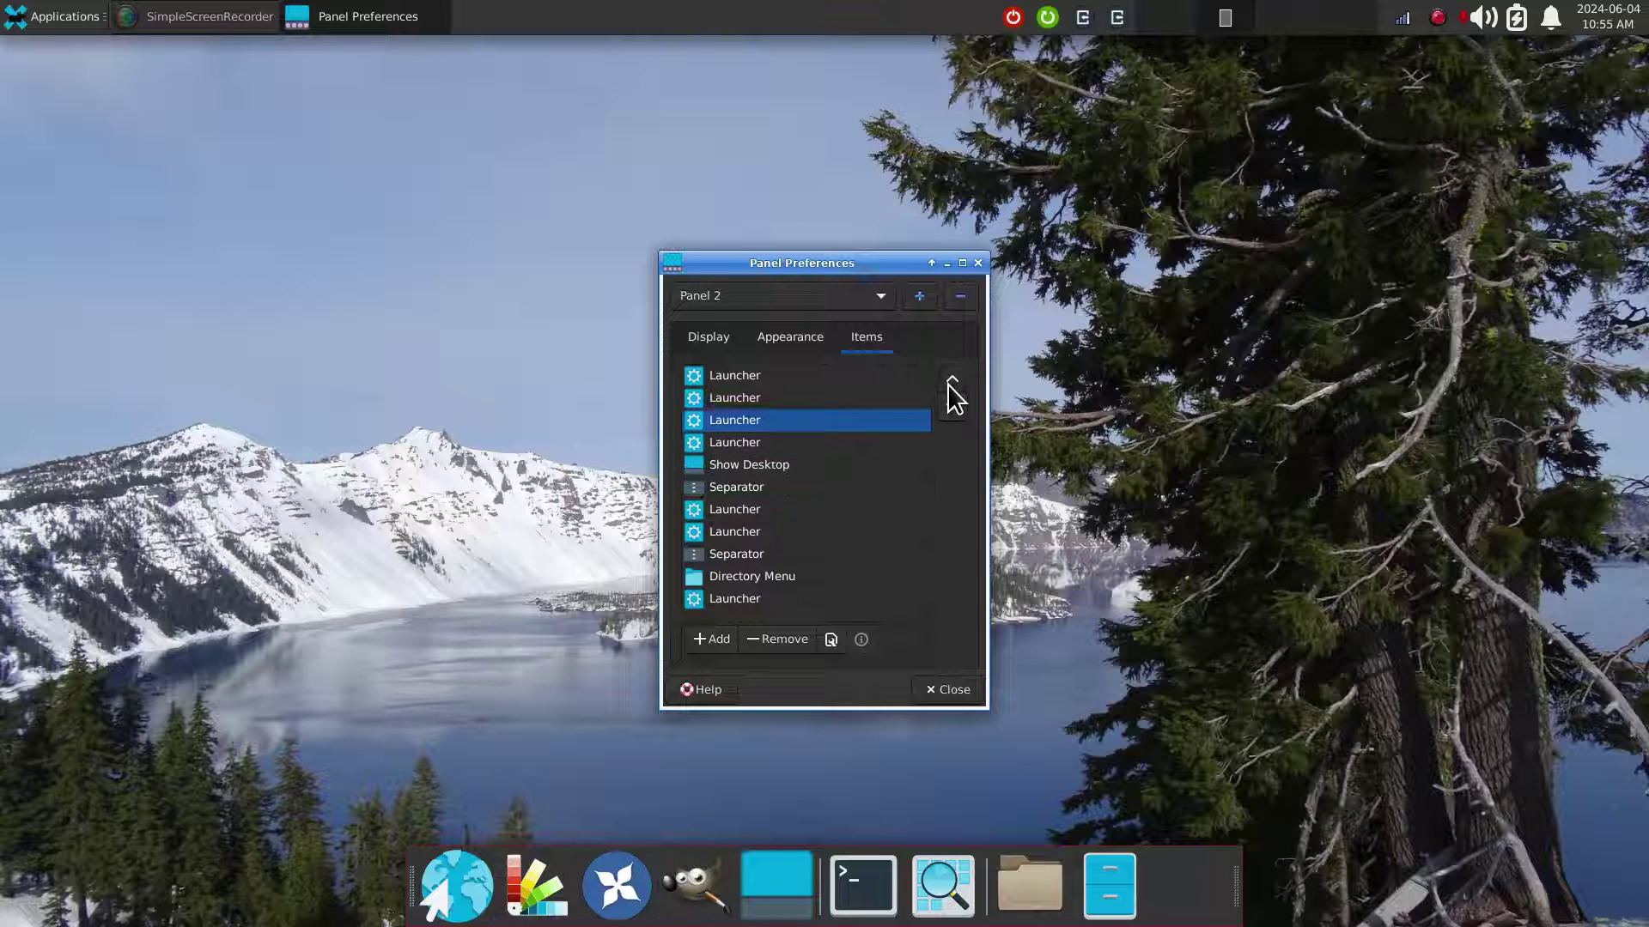
left_click(948, 691)
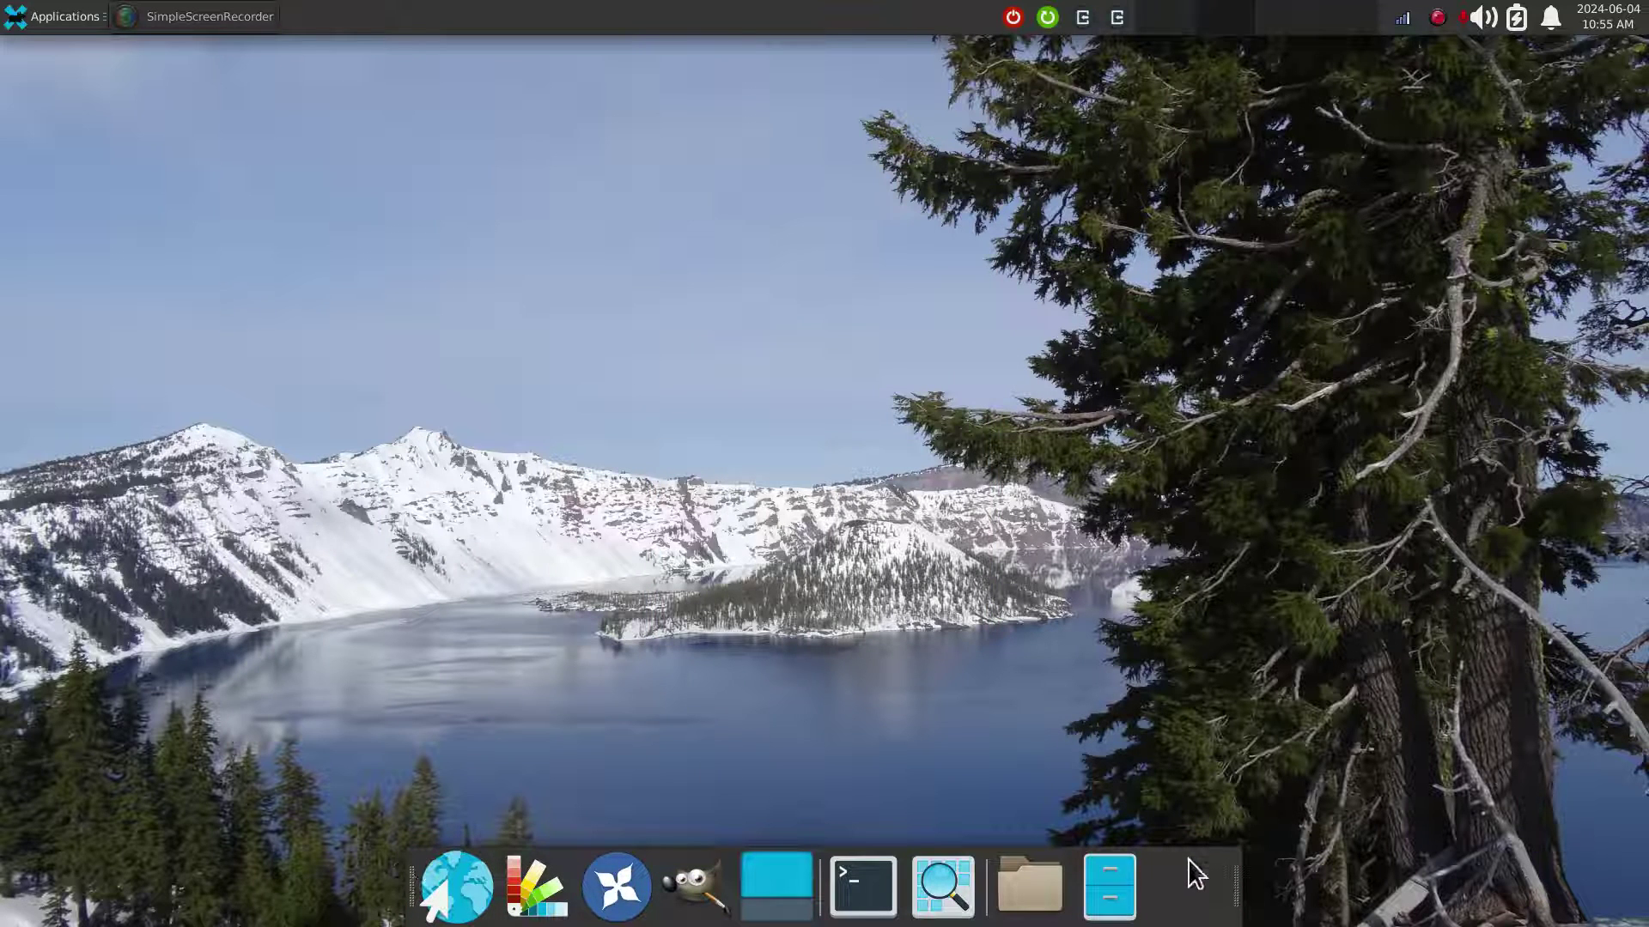
Remove the Ex Falso launcher from the dock and confirm the removal.
right_click(620, 883)
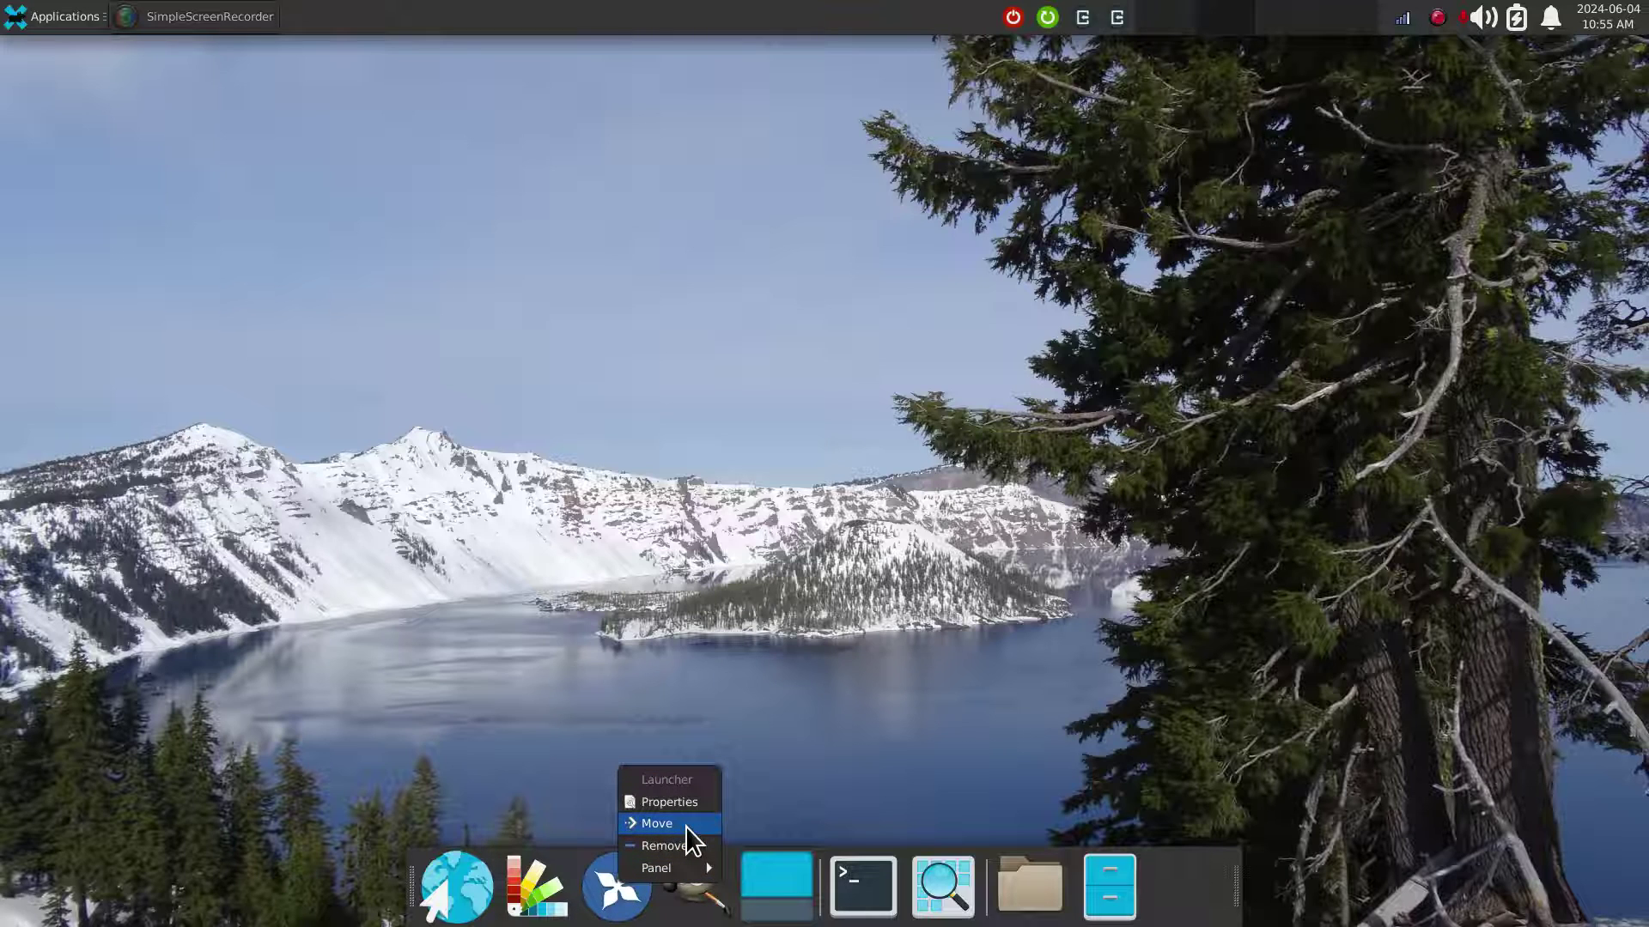
left_click(686, 848)
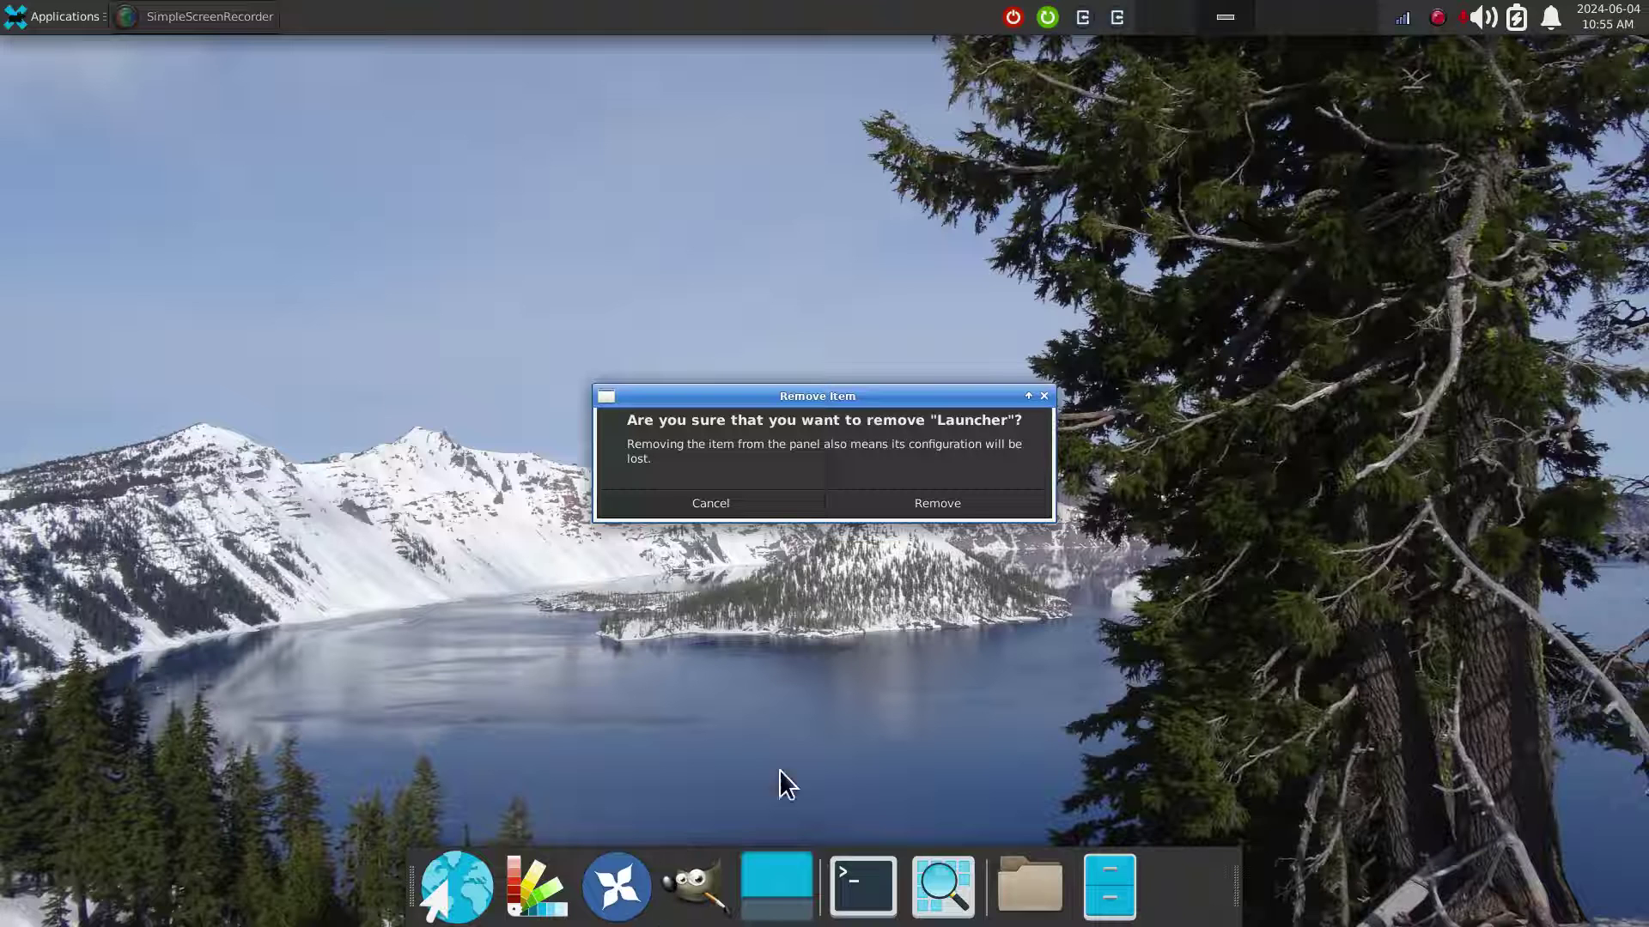
left_click(970, 513)
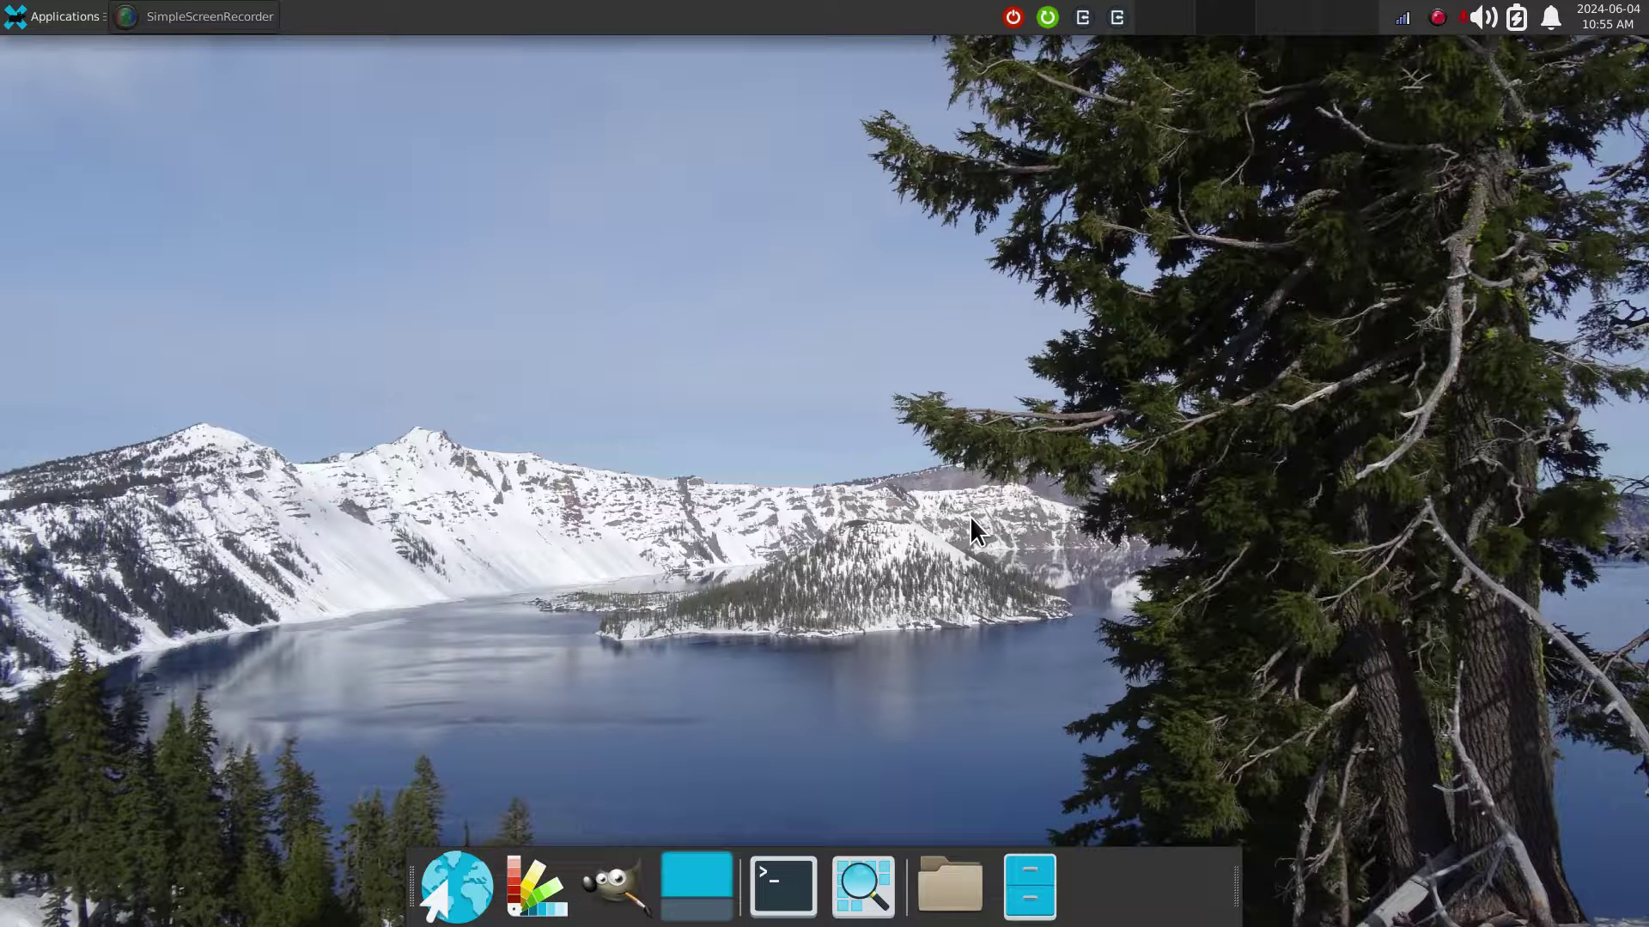
right_click(611, 885)
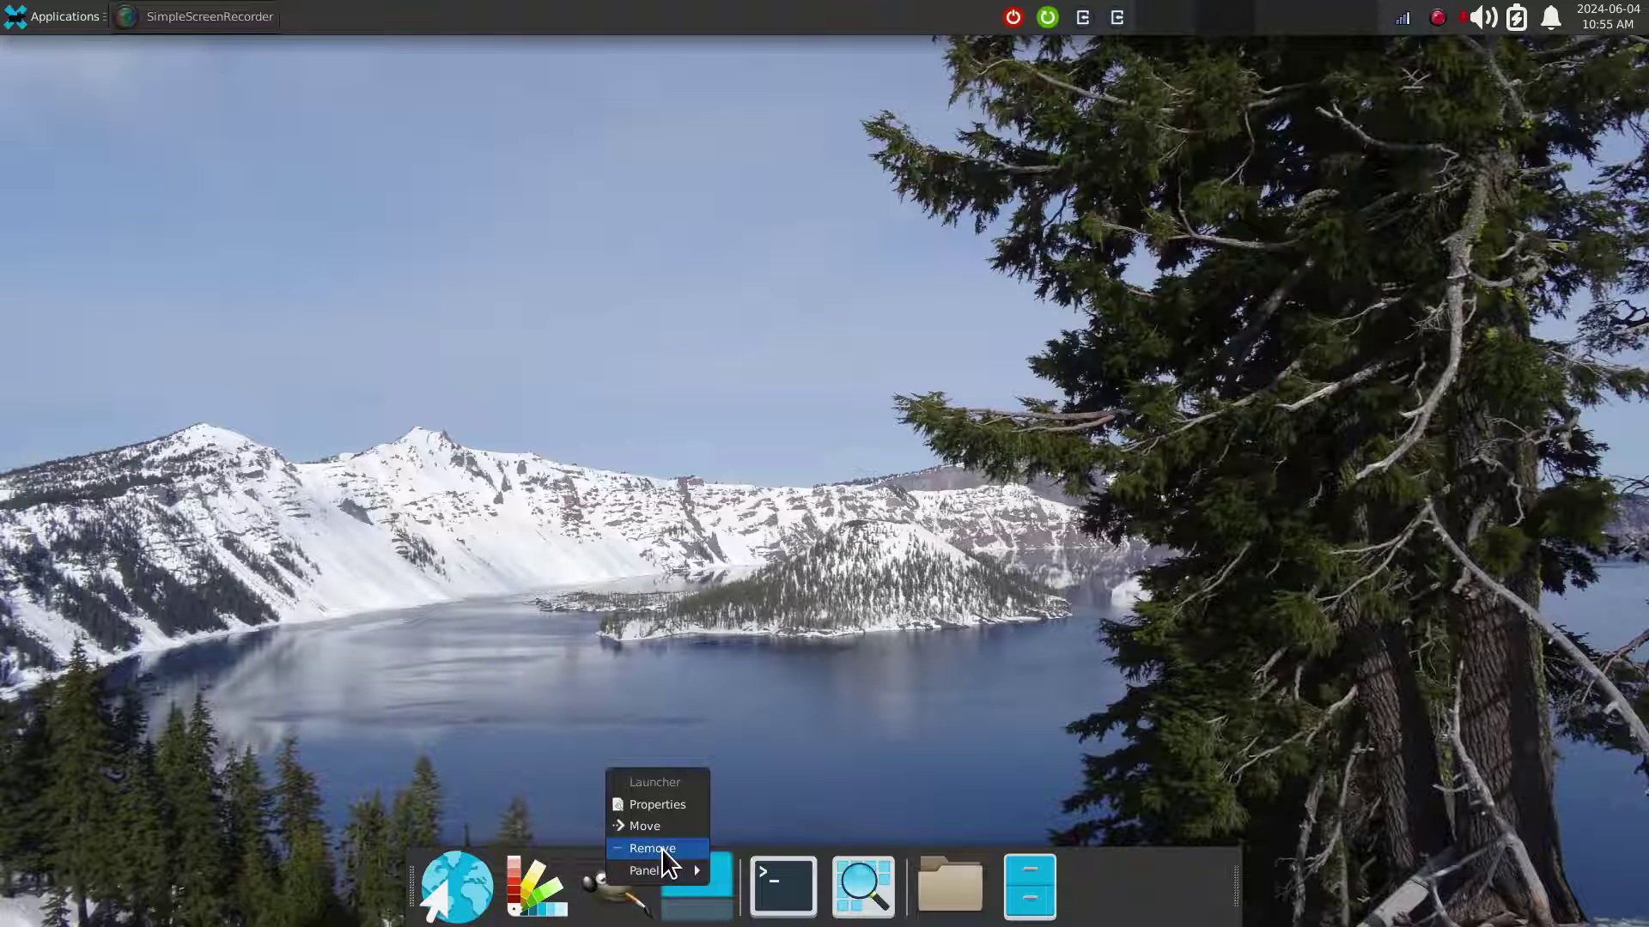
left_click(1013, 682)
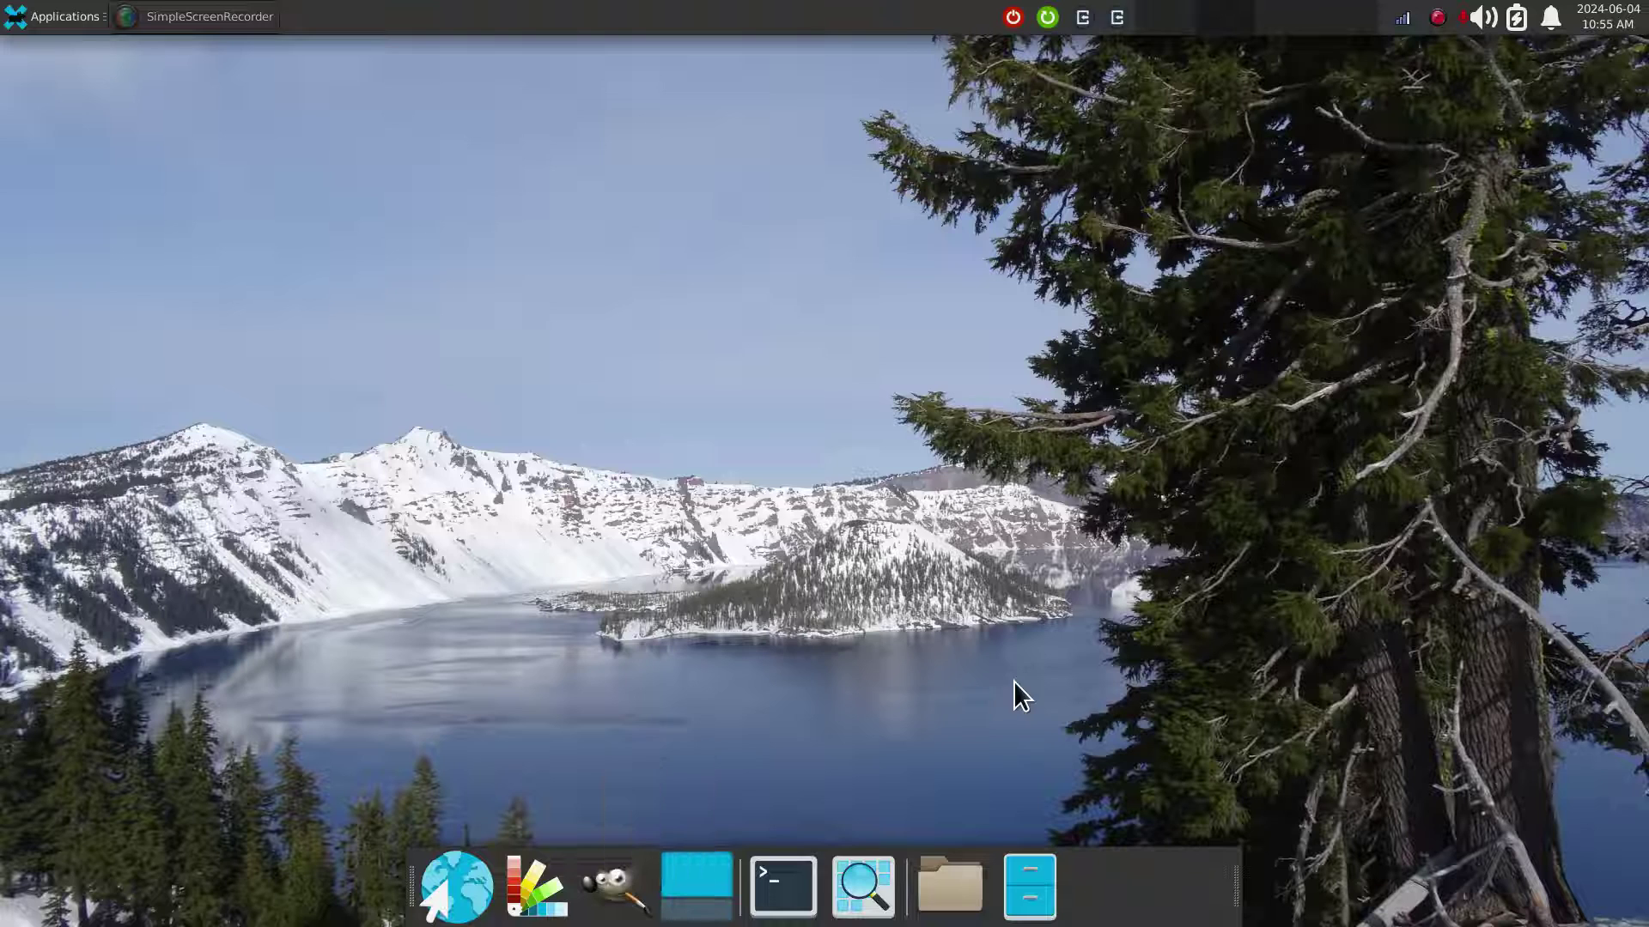
Reduce Panel 2's length to 1 pixel and close the panel preferences.
right_click(1099, 891)
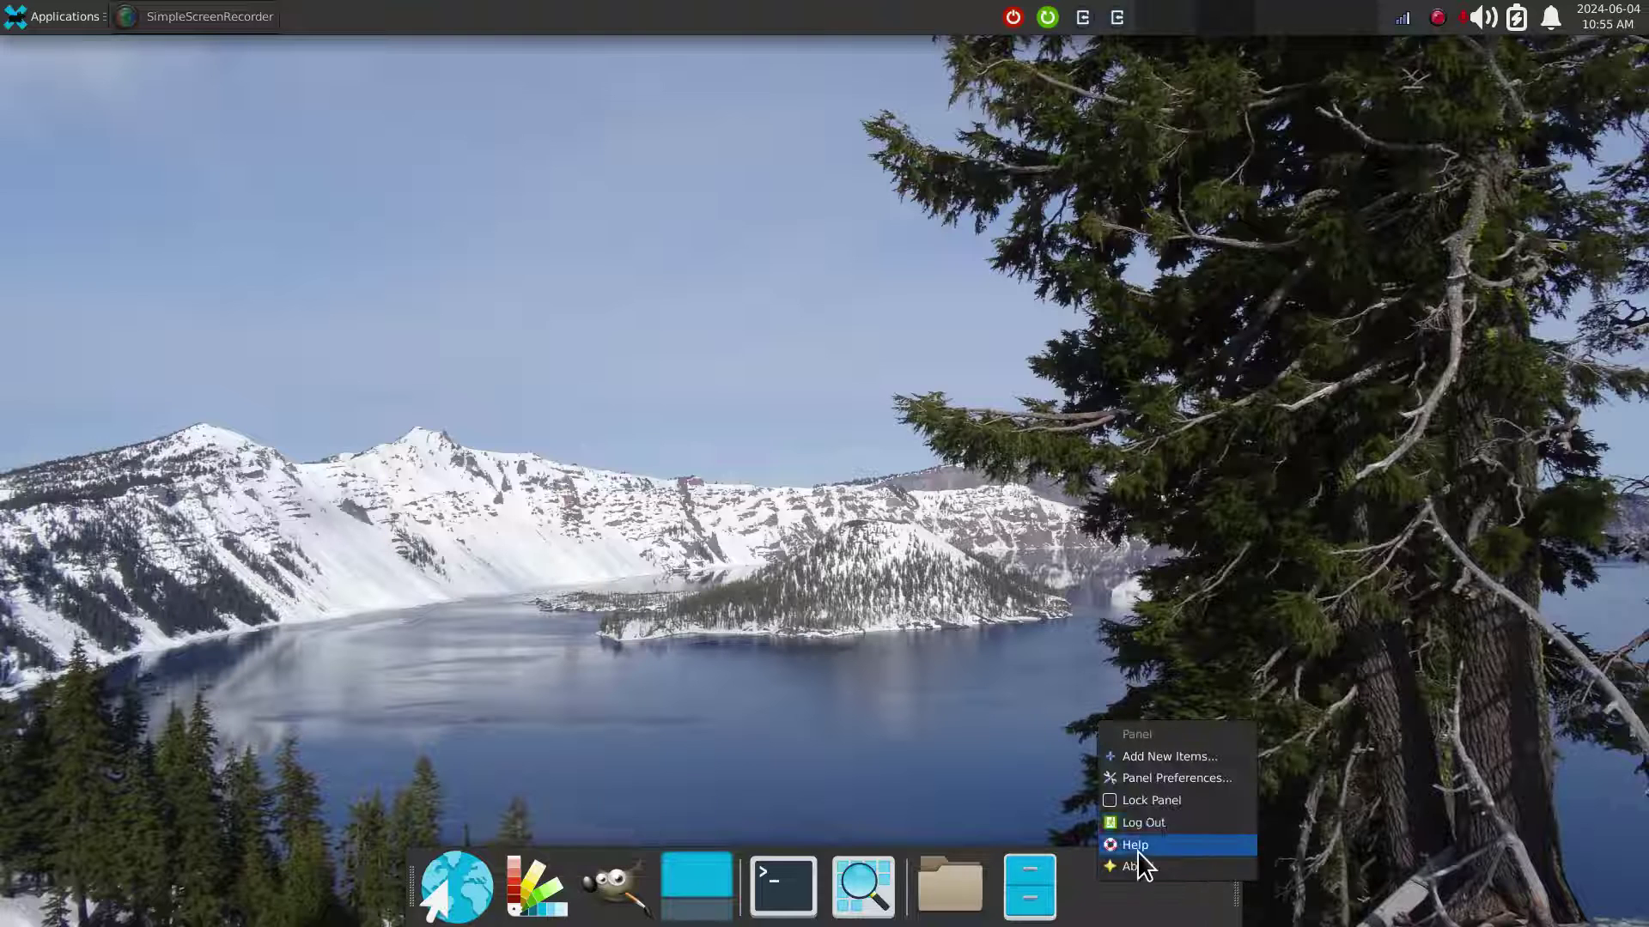
left_click(1200, 781)
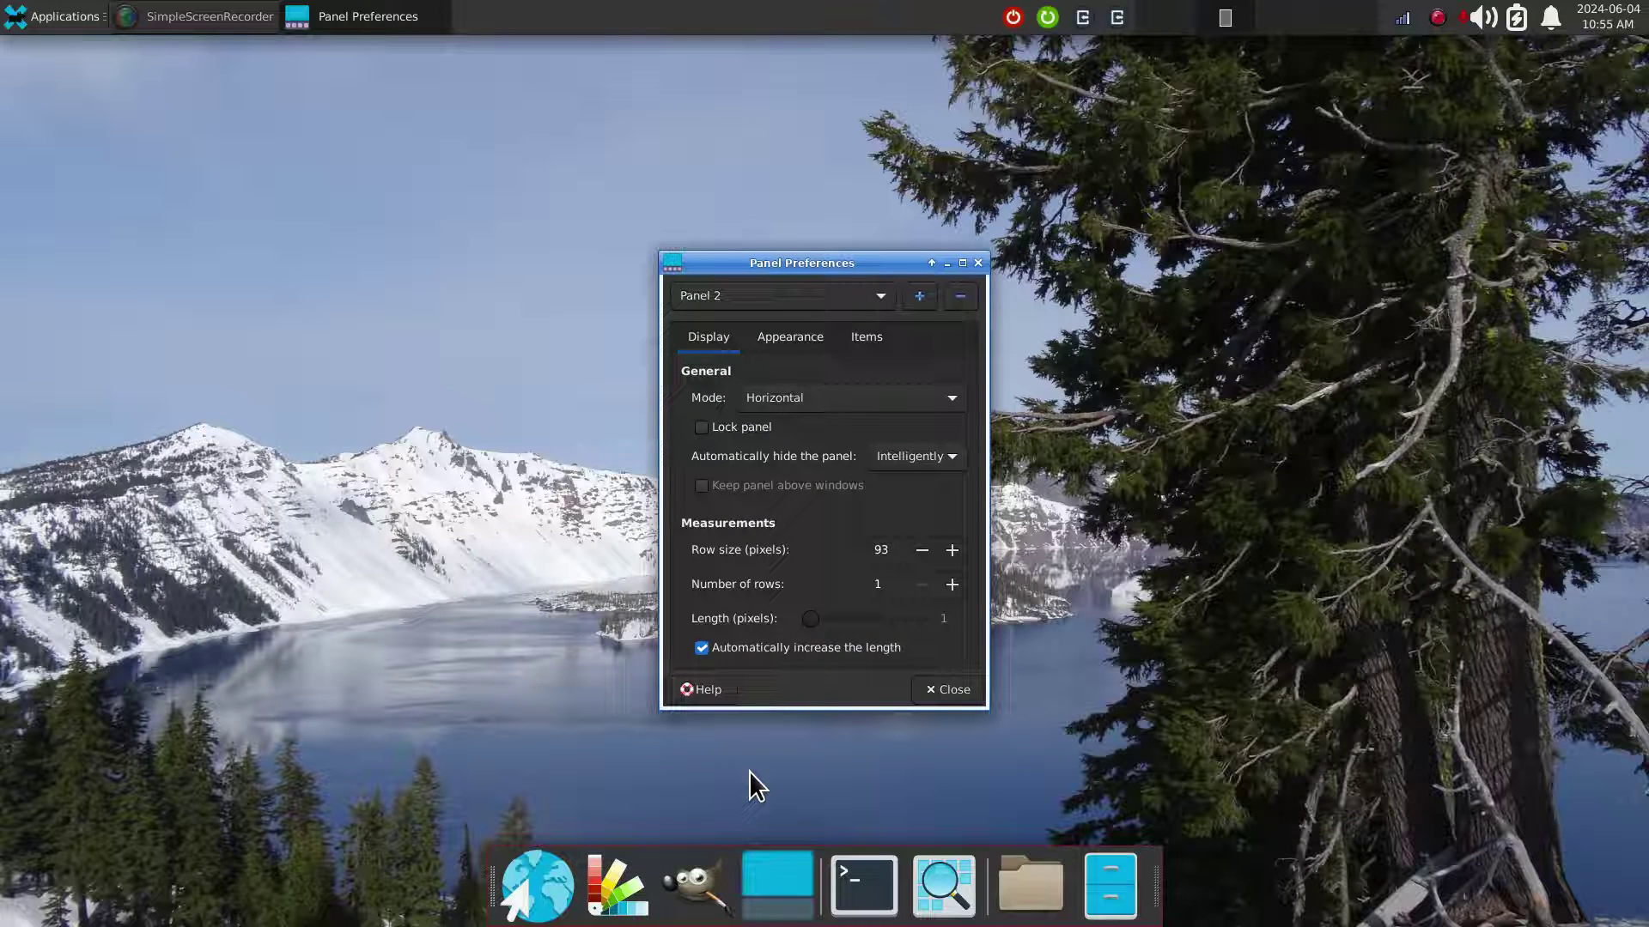
left_click(953, 692)
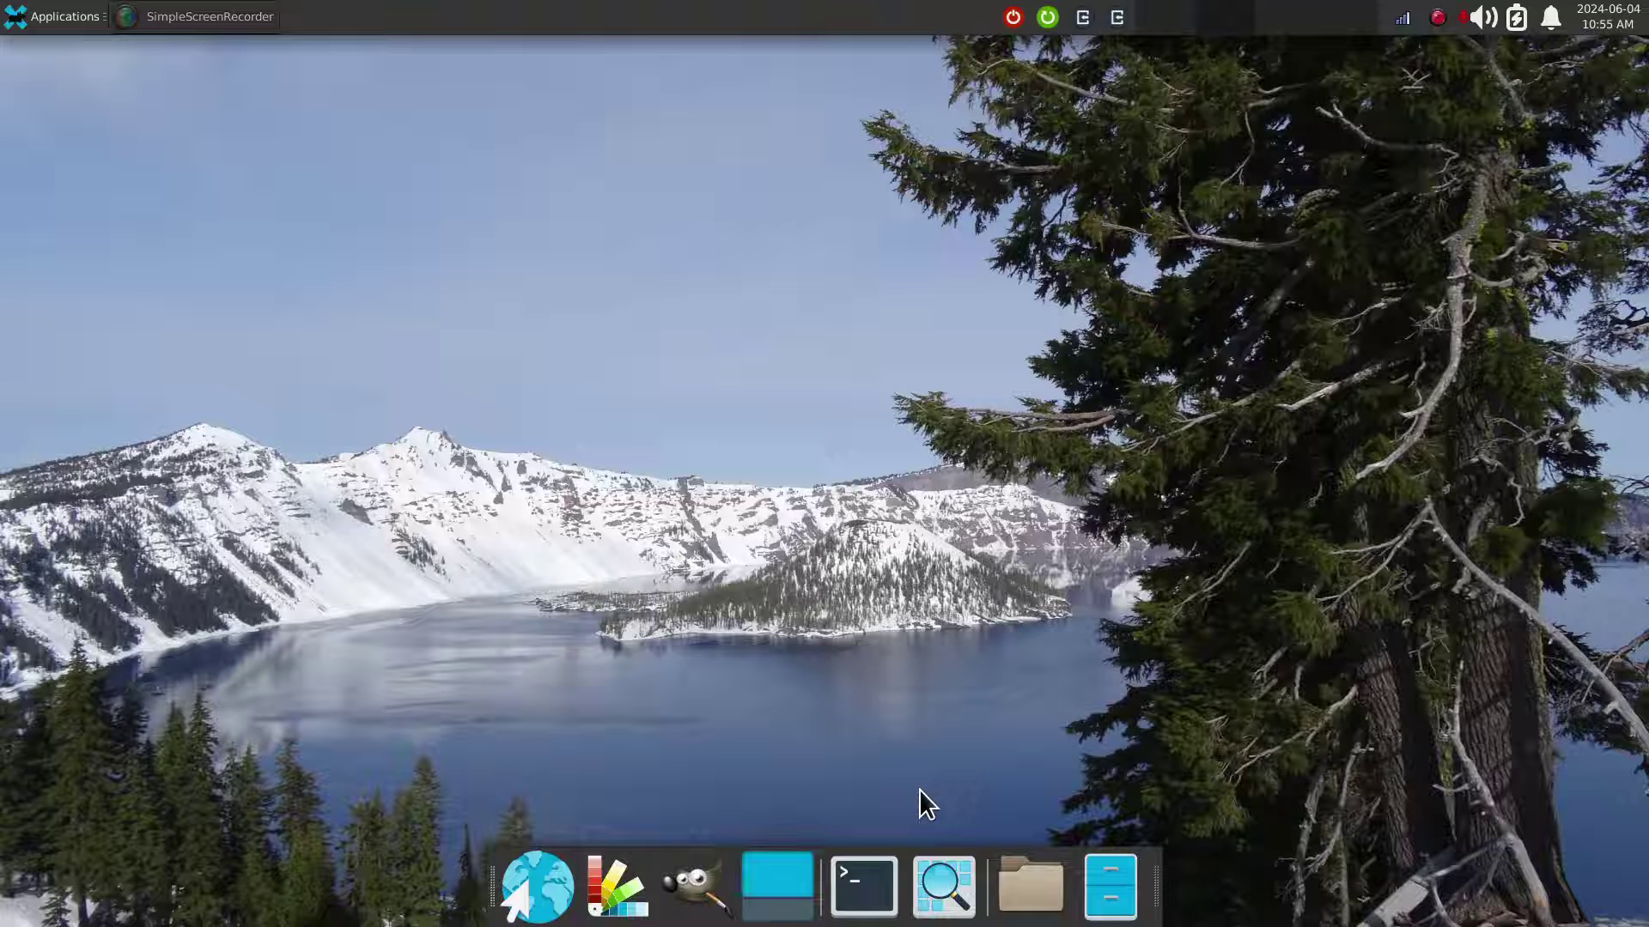
Remove the GIMP and Appearance launchers from the dock, confirming each removal.
right_click(713, 860)
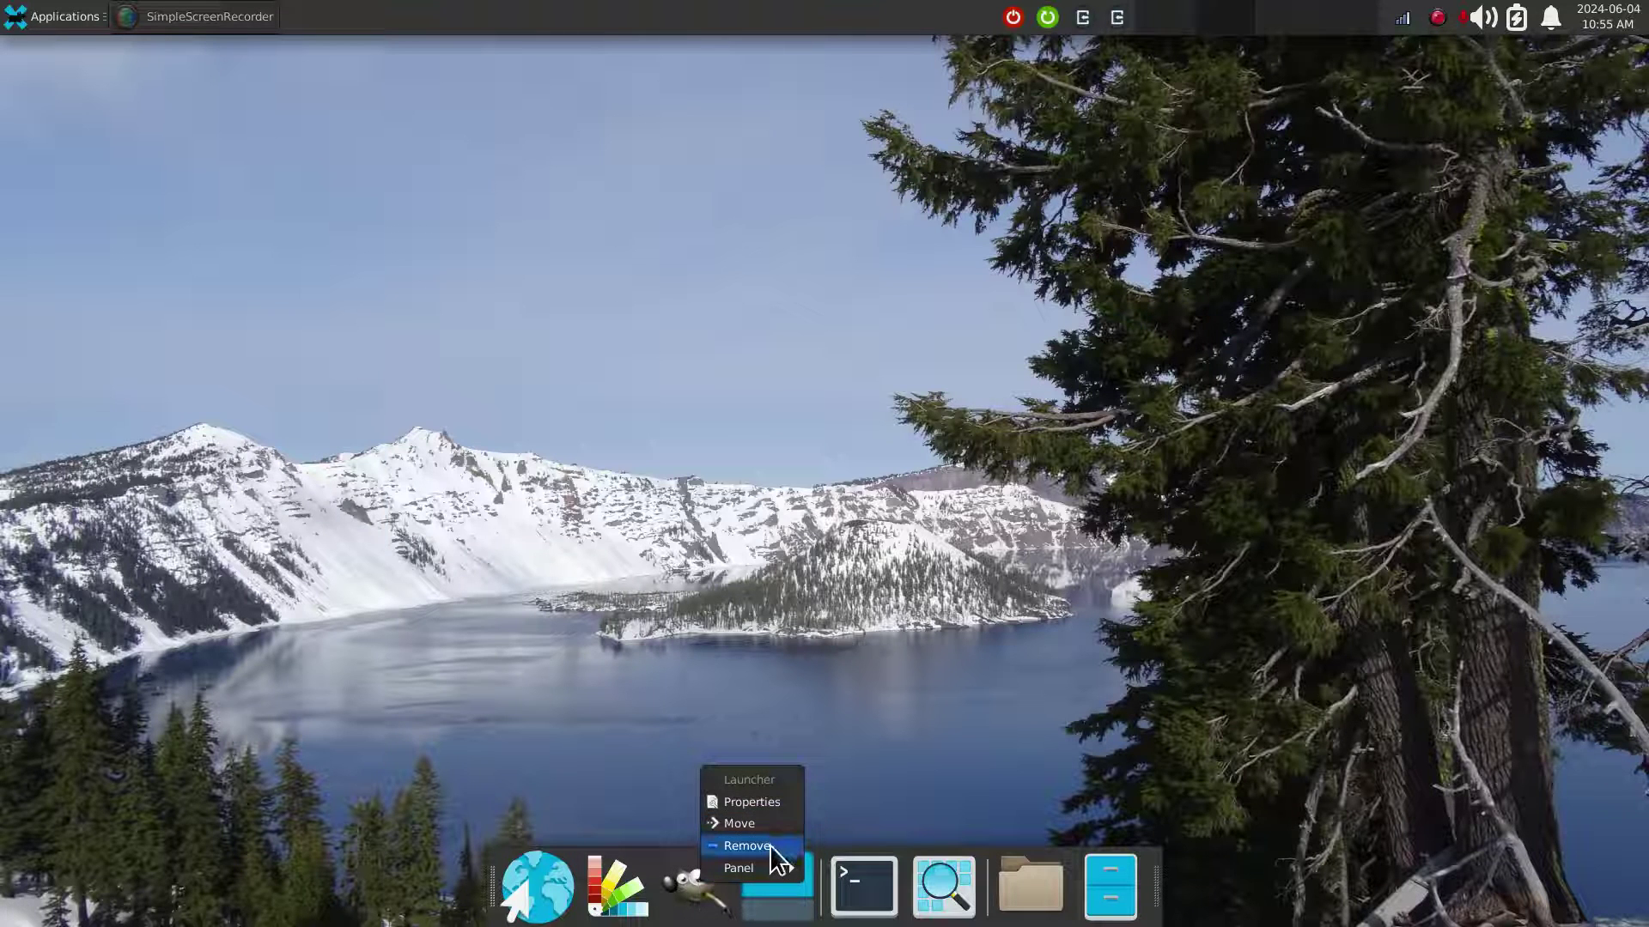
left_click(781, 844)
left_click(962, 508)
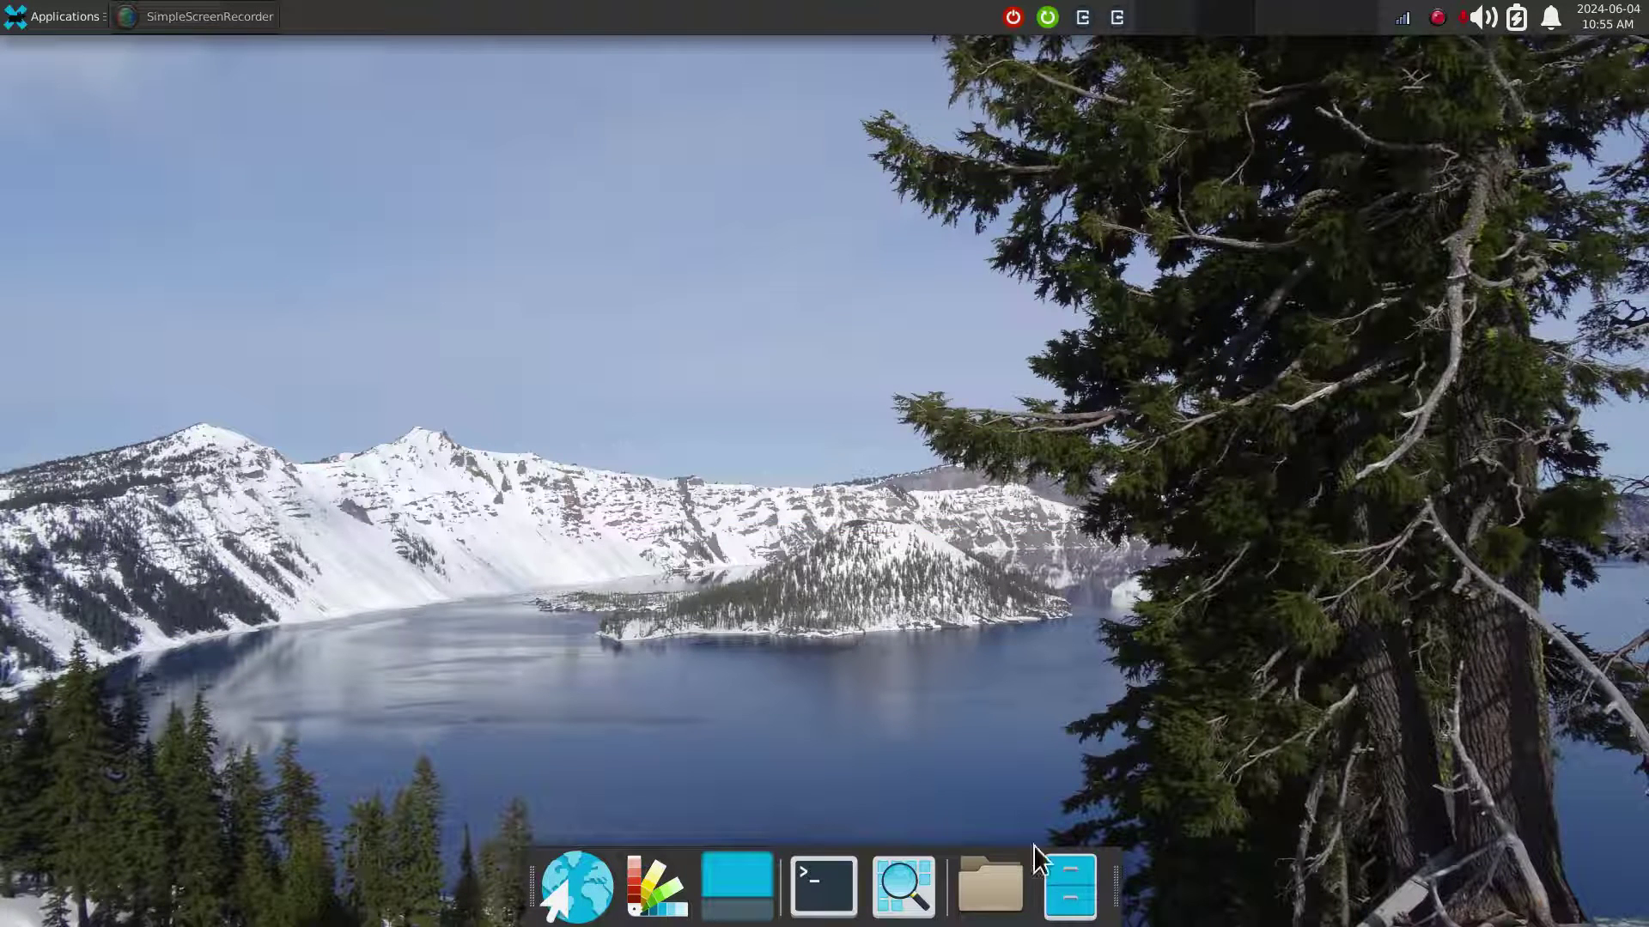
right_click(649, 874)
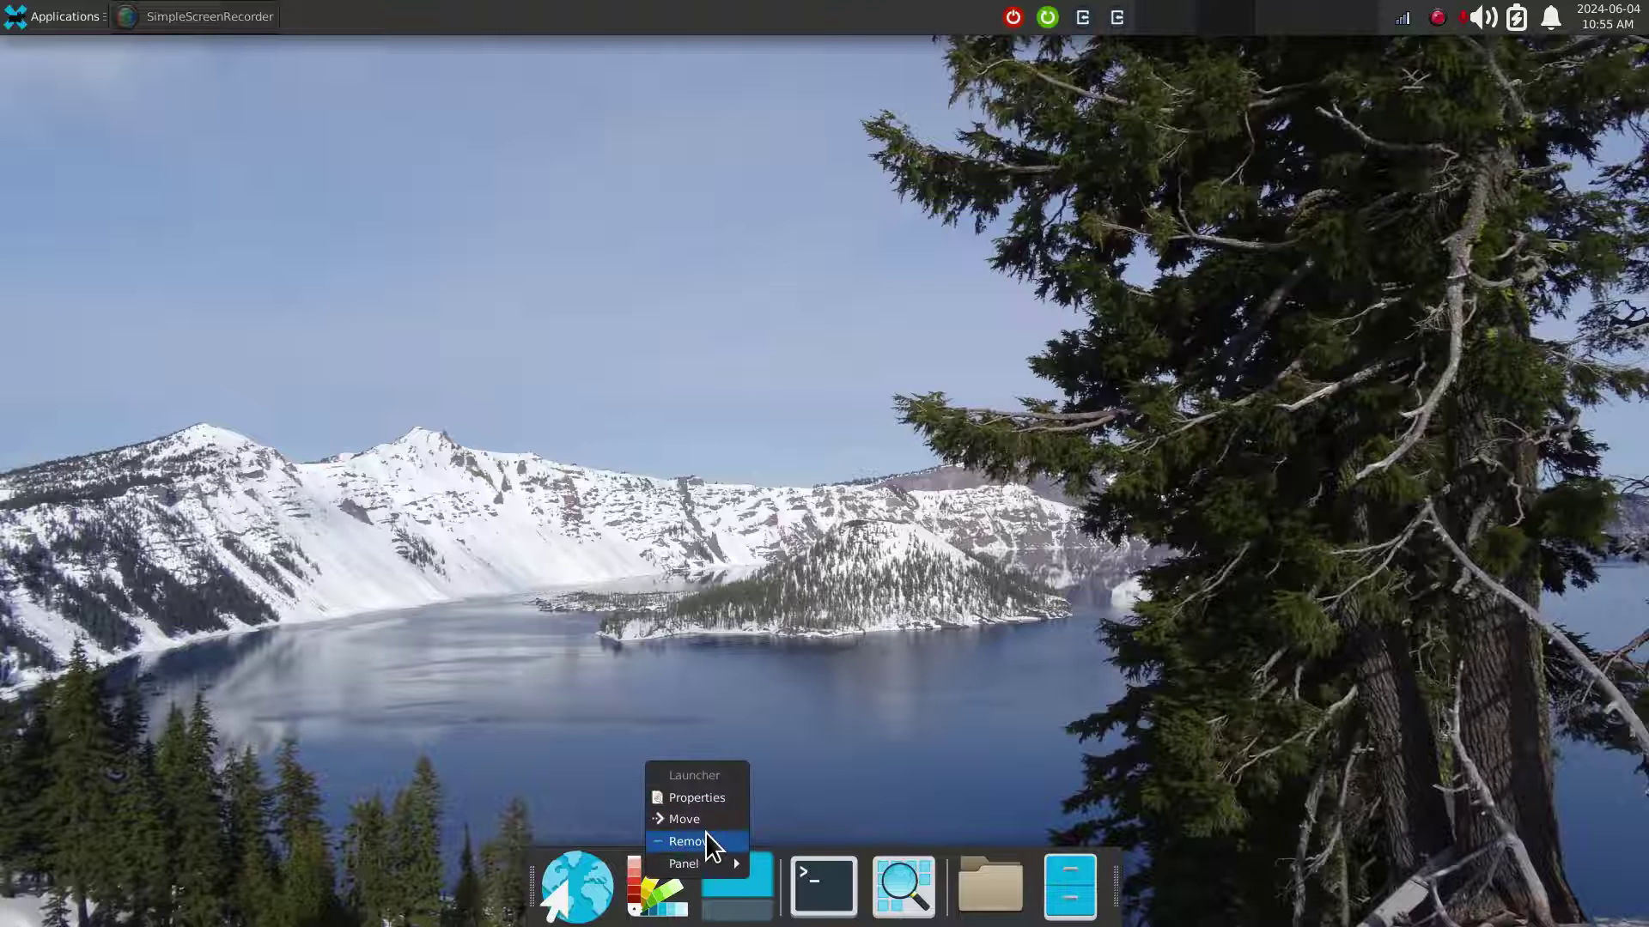
left_click(705, 841)
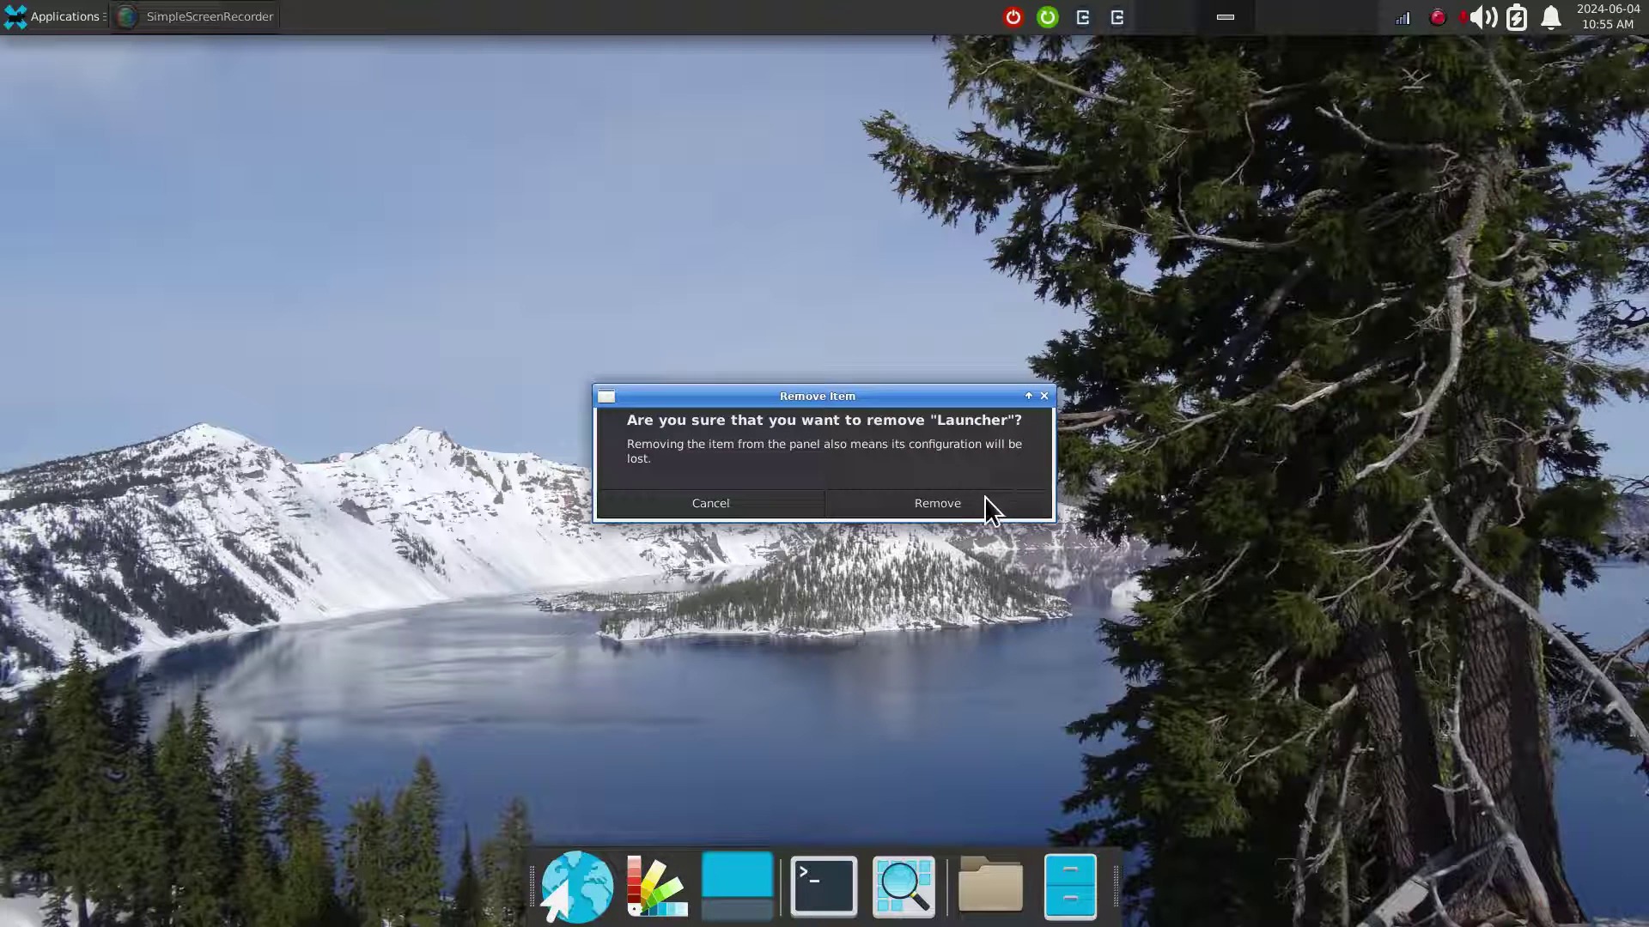
left_click(984, 496)
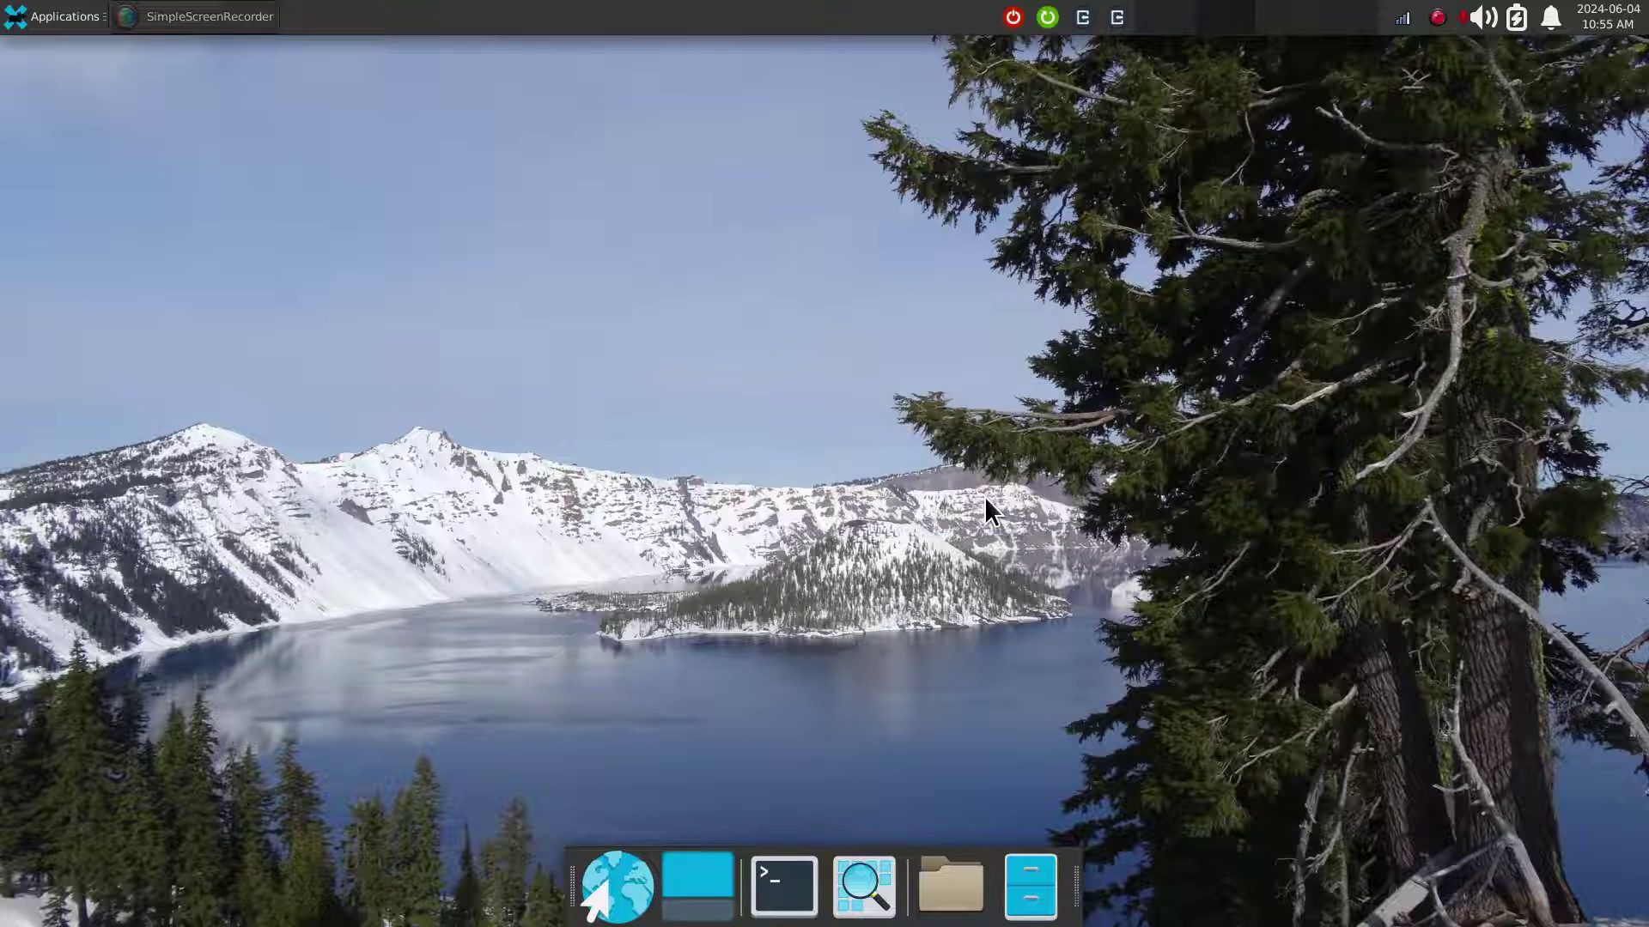
View the items available to add from Panel 2's item settings and close both dialogs.
right_click(738, 857)
mouse_move(811, 850)
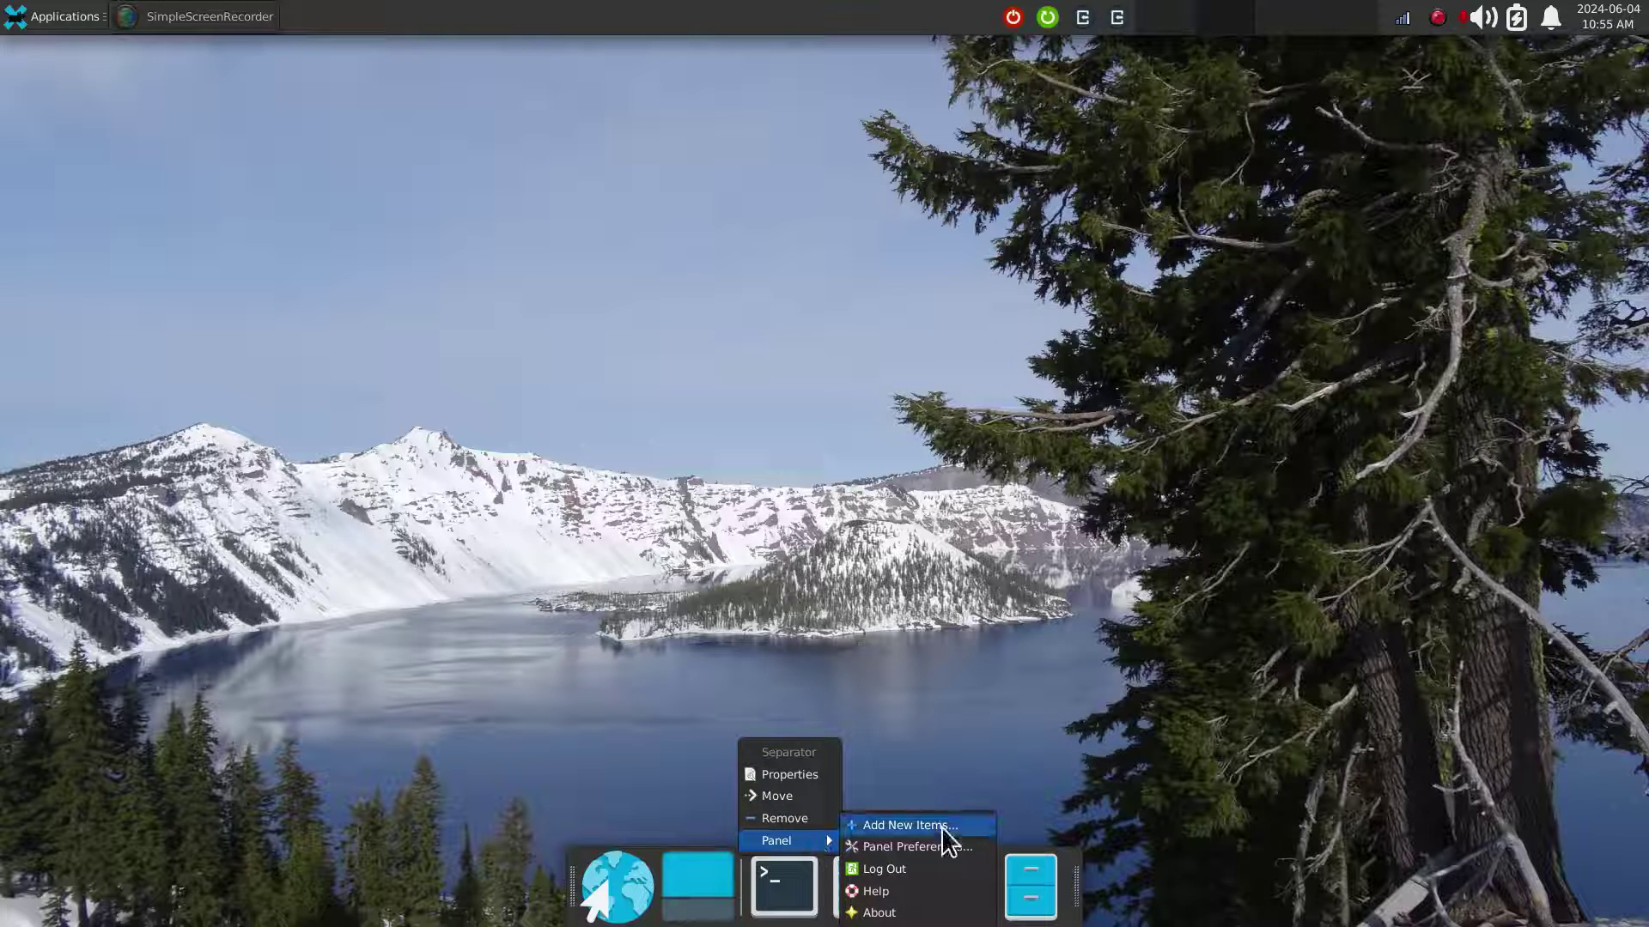
left_click(945, 848)
left_click(864, 337)
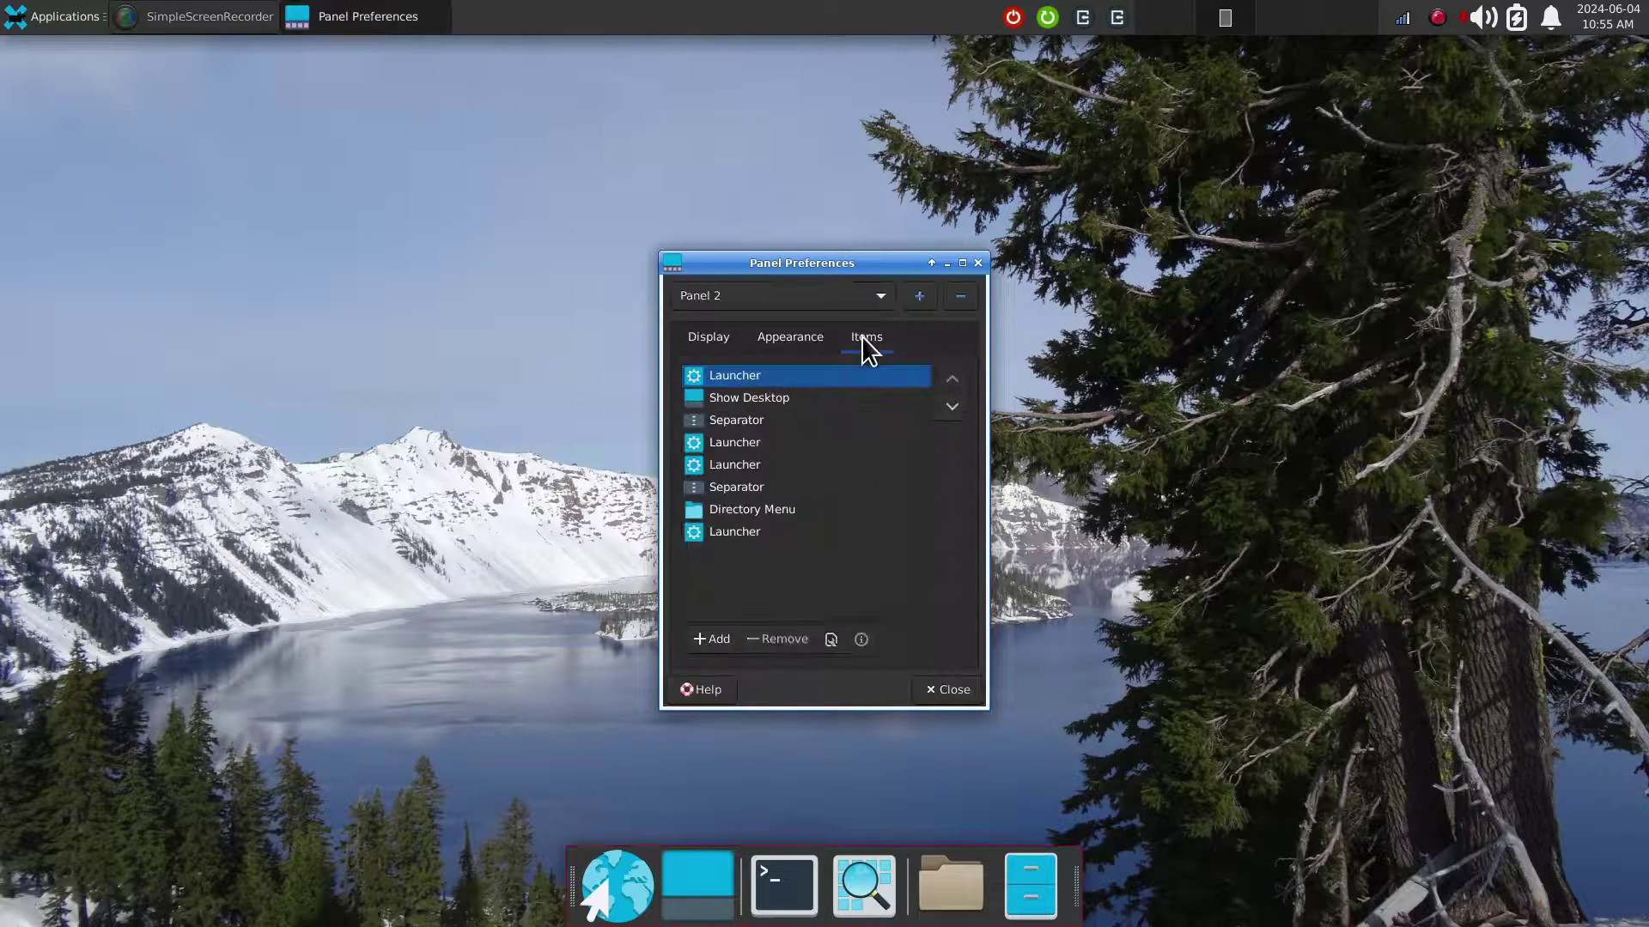
left_click(694, 637)
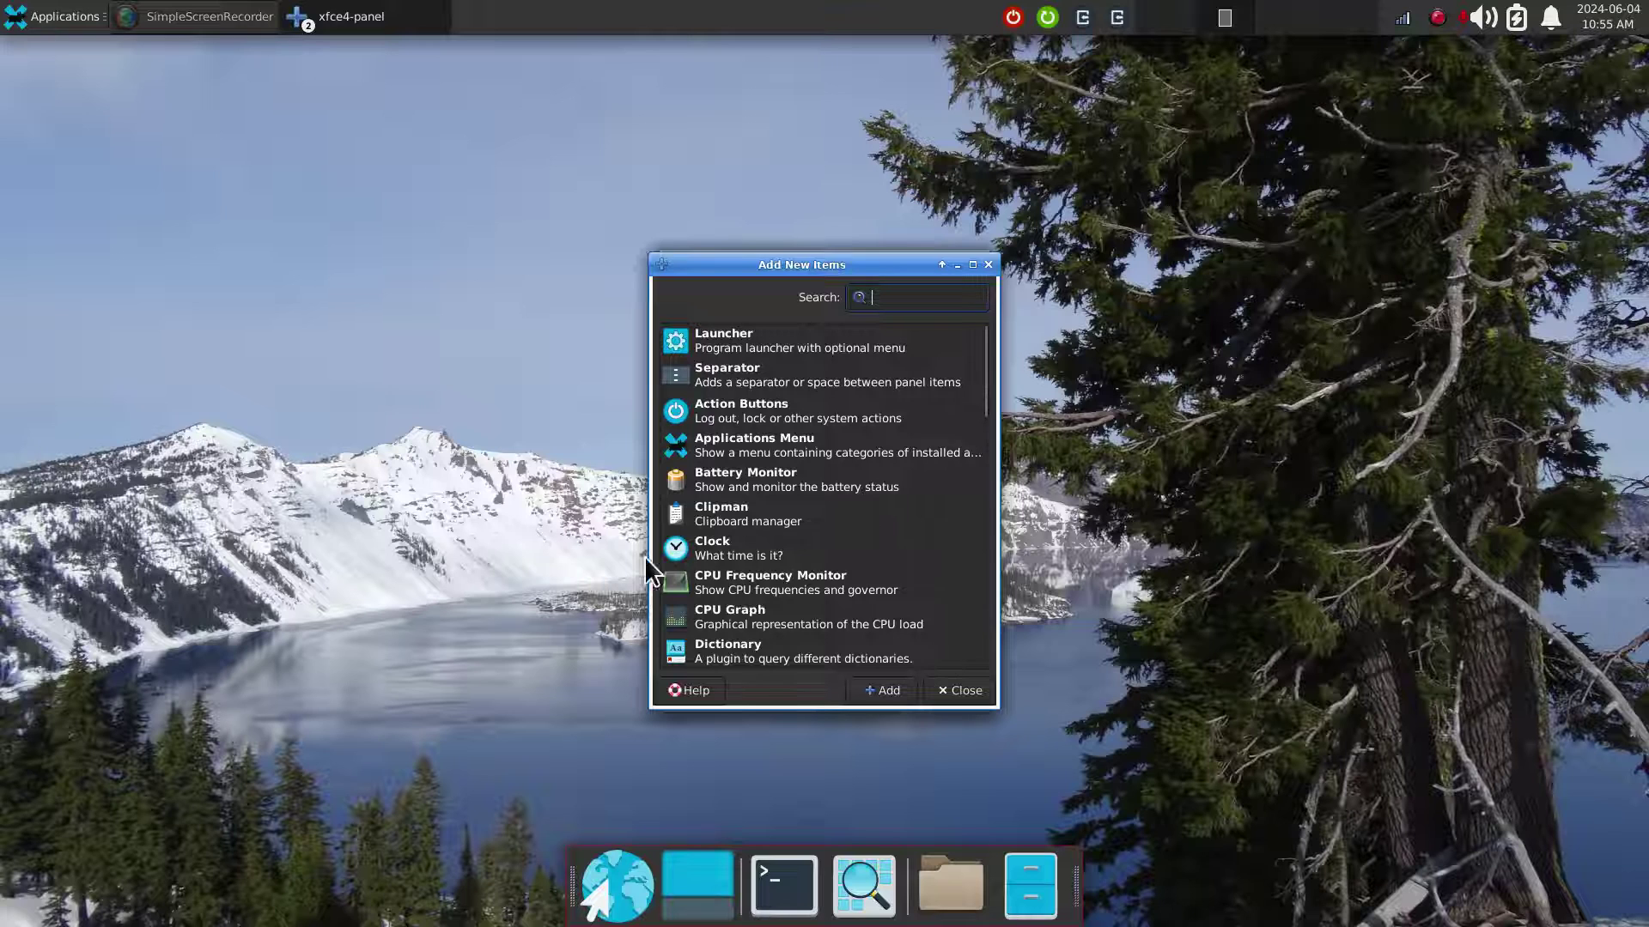
left_click(957, 689)
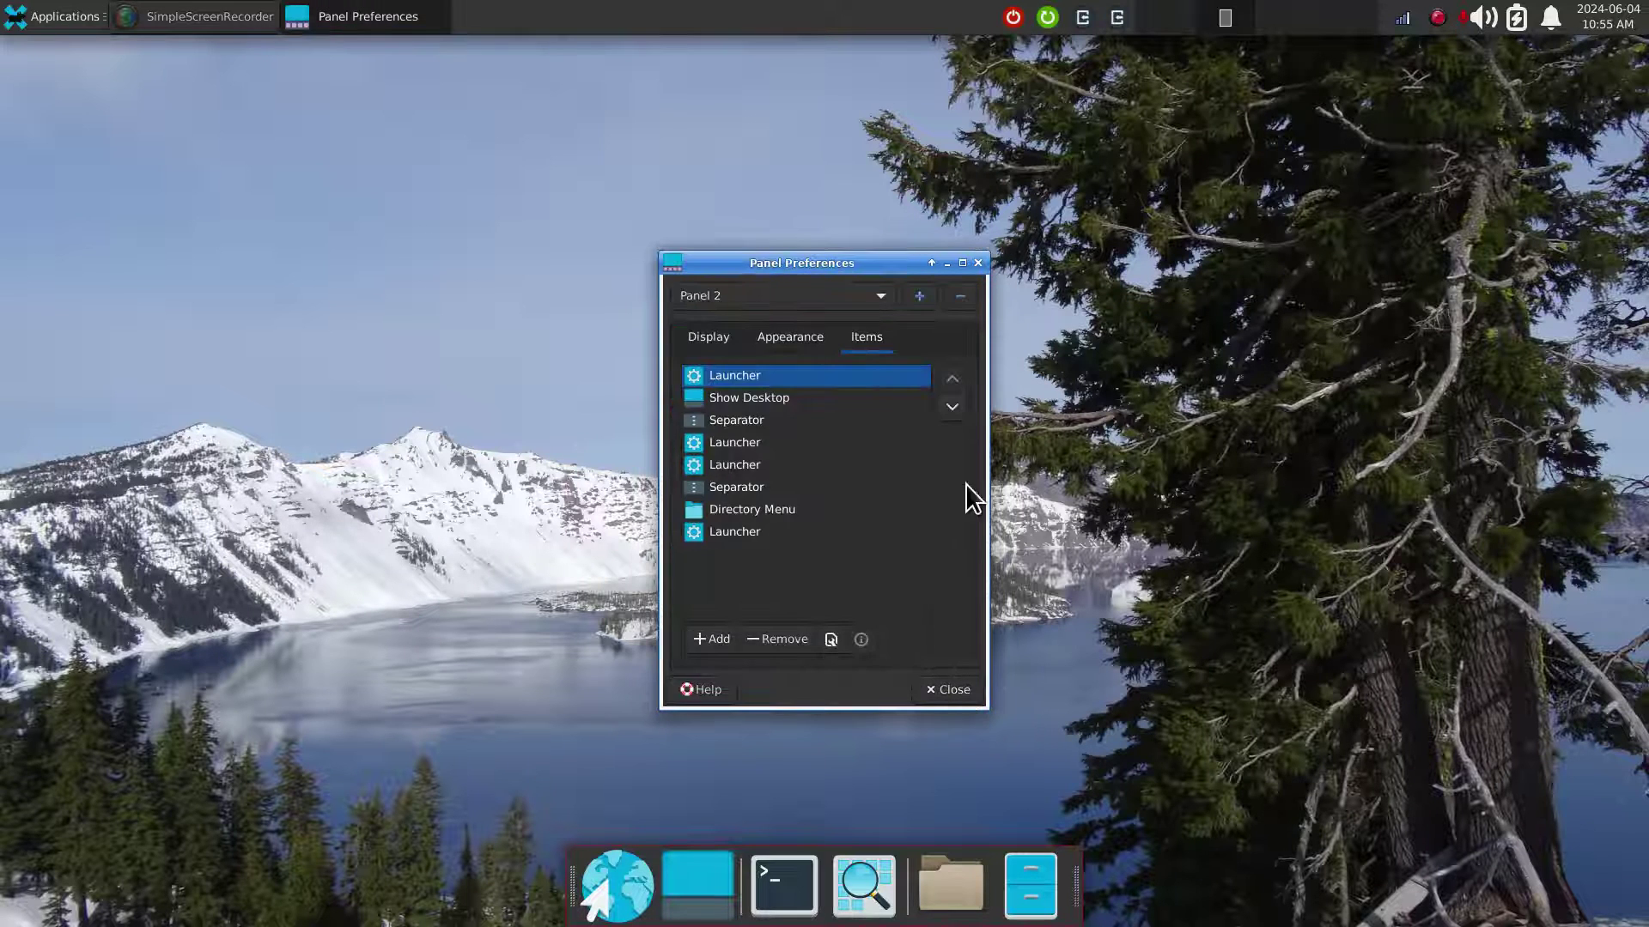
left_click(980, 265)
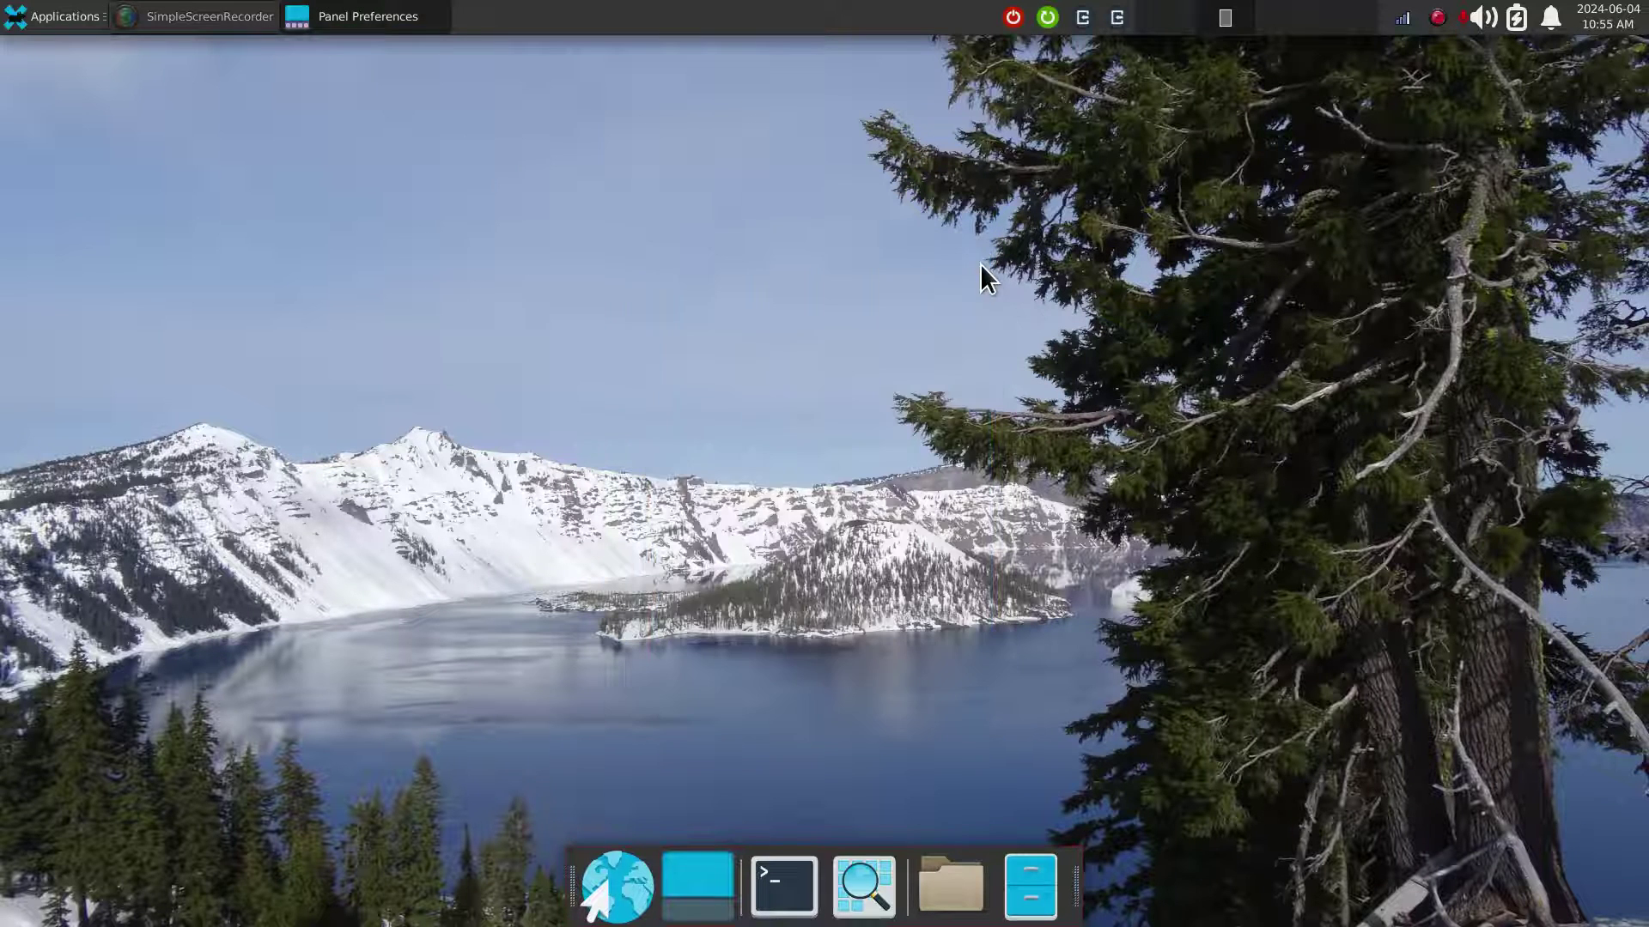
Add an Action Buttons item to the dock between the first separator and the terminal launcher.
right_click(777, 880)
mouse_move(824, 855)
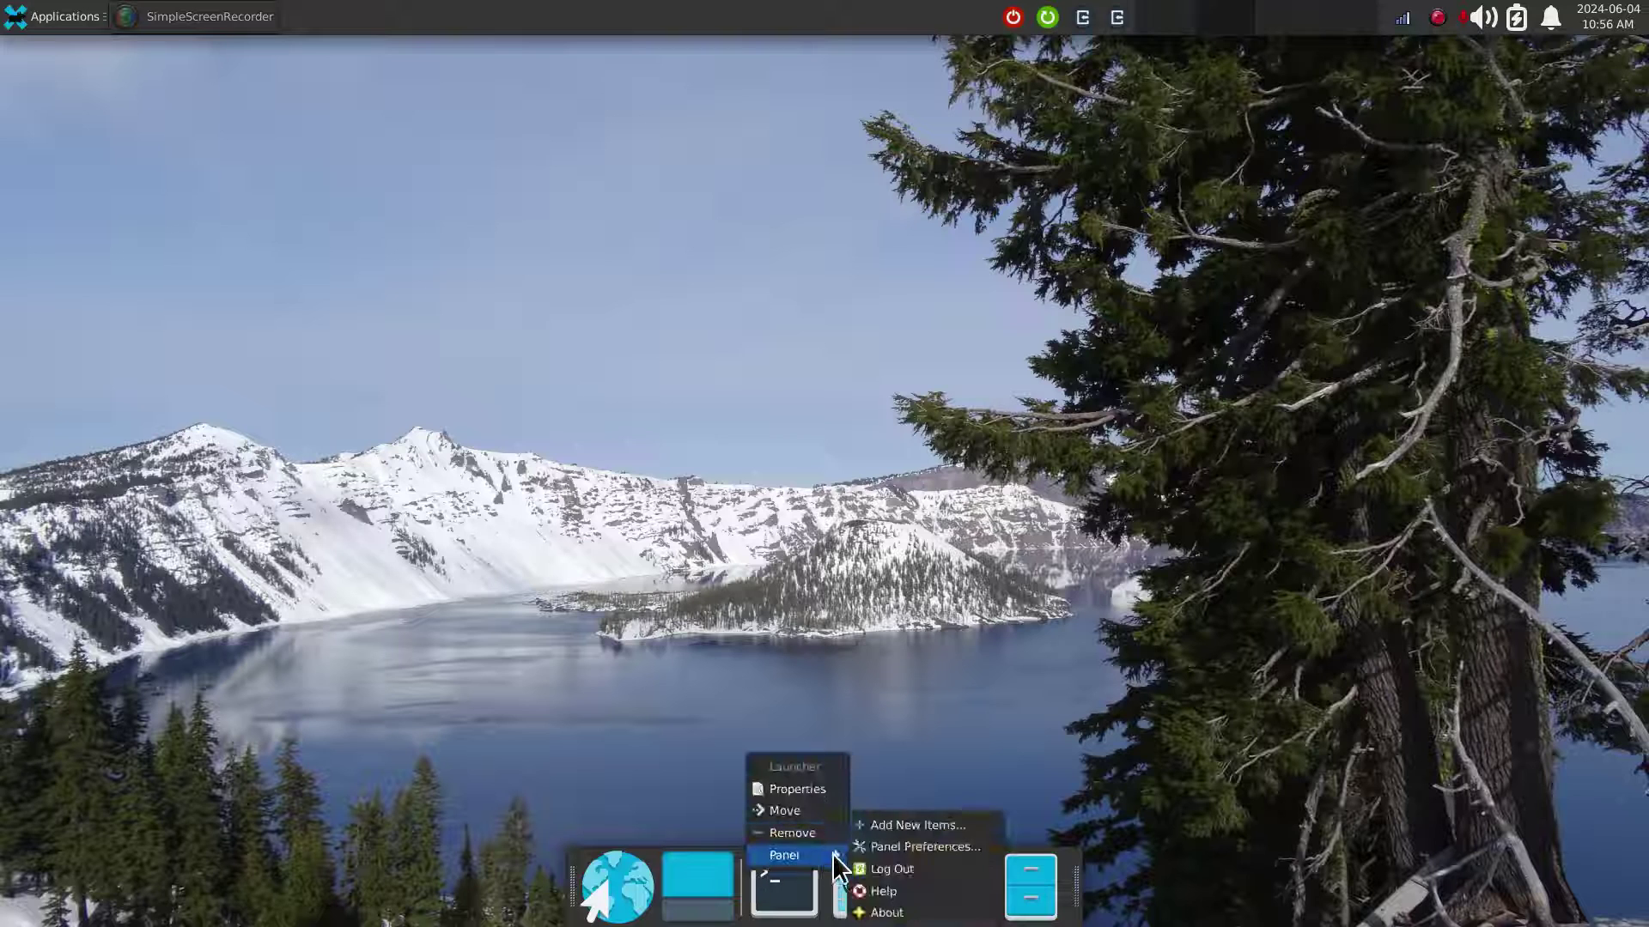
left_click(915, 824)
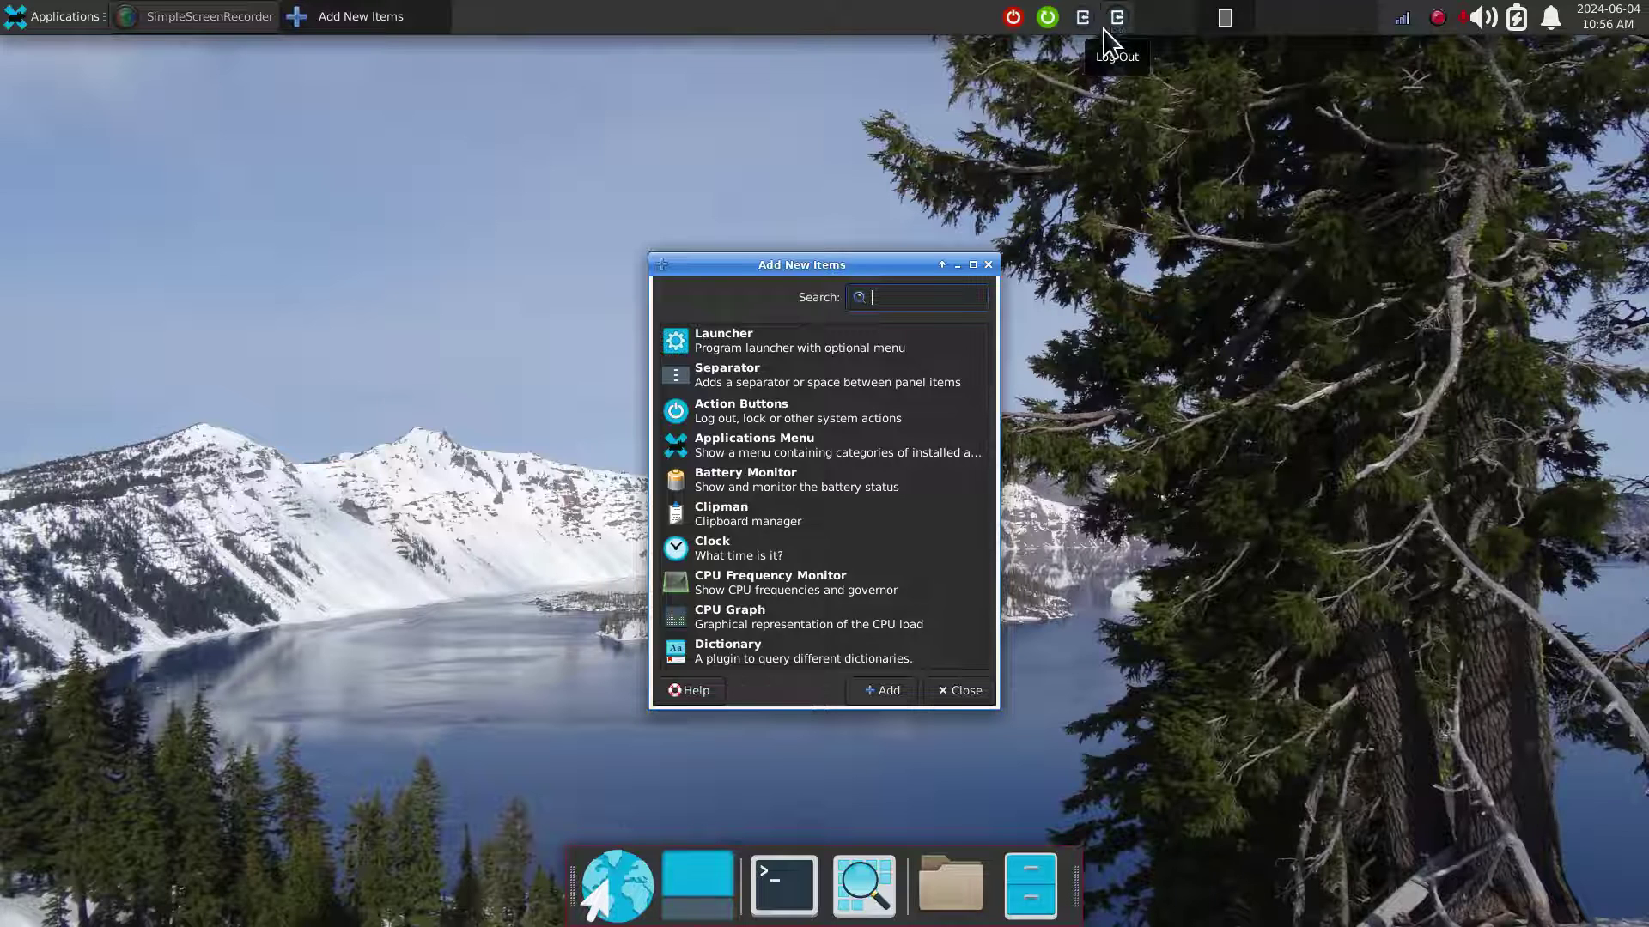
left_click(742, 422)
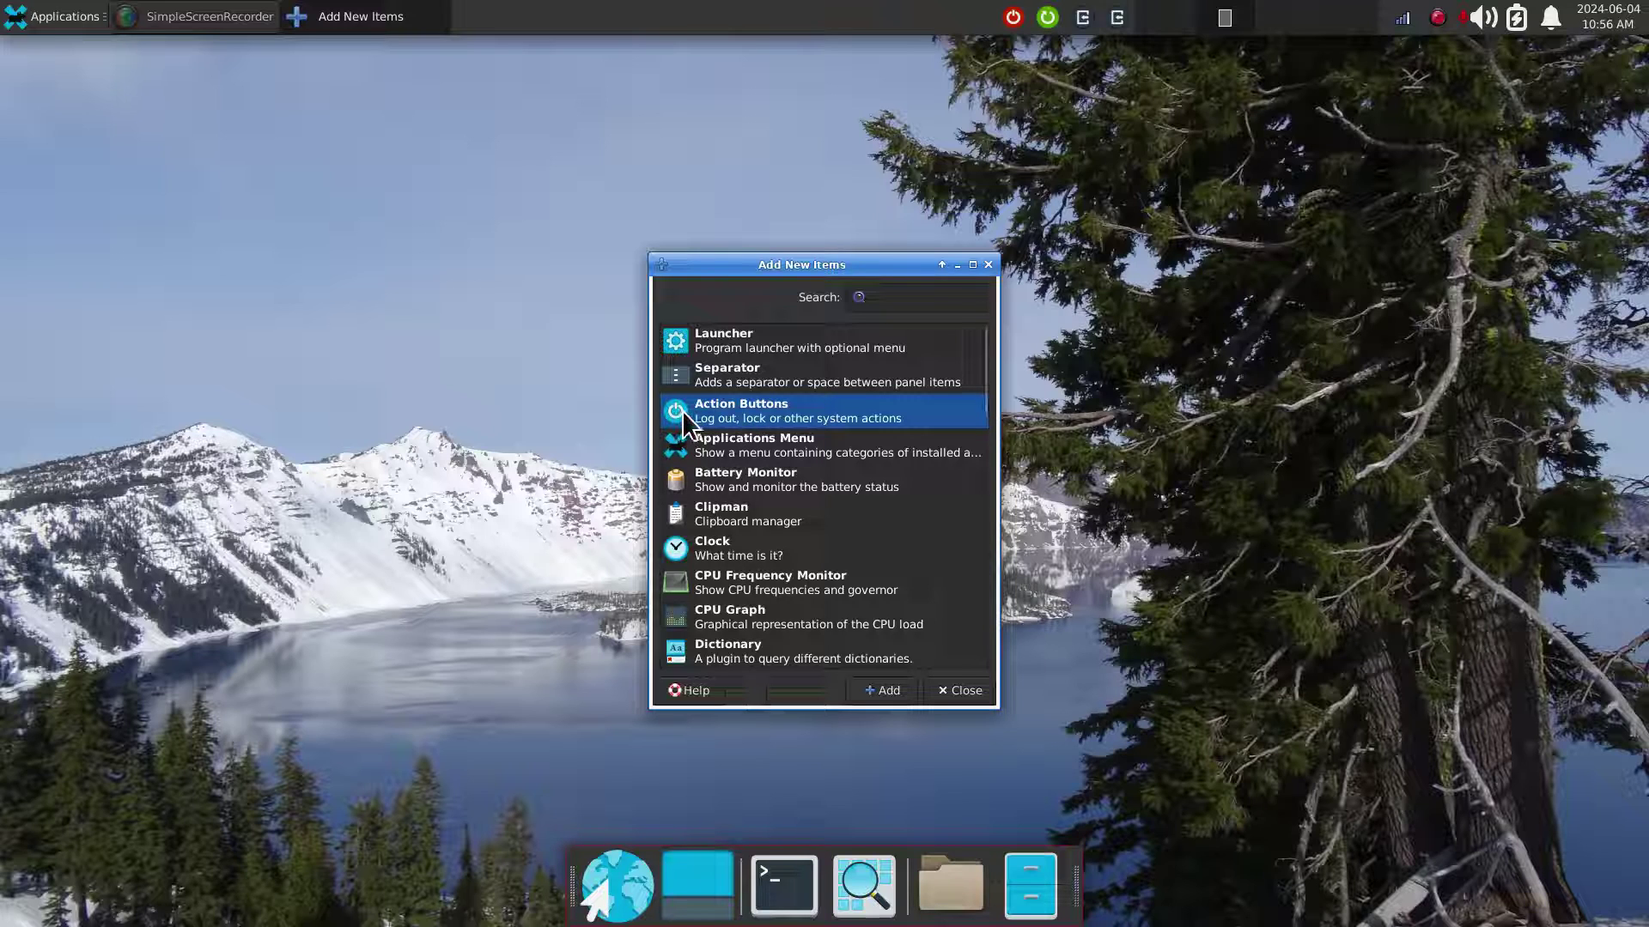
left_click_drag(680, 409, 745, 855)
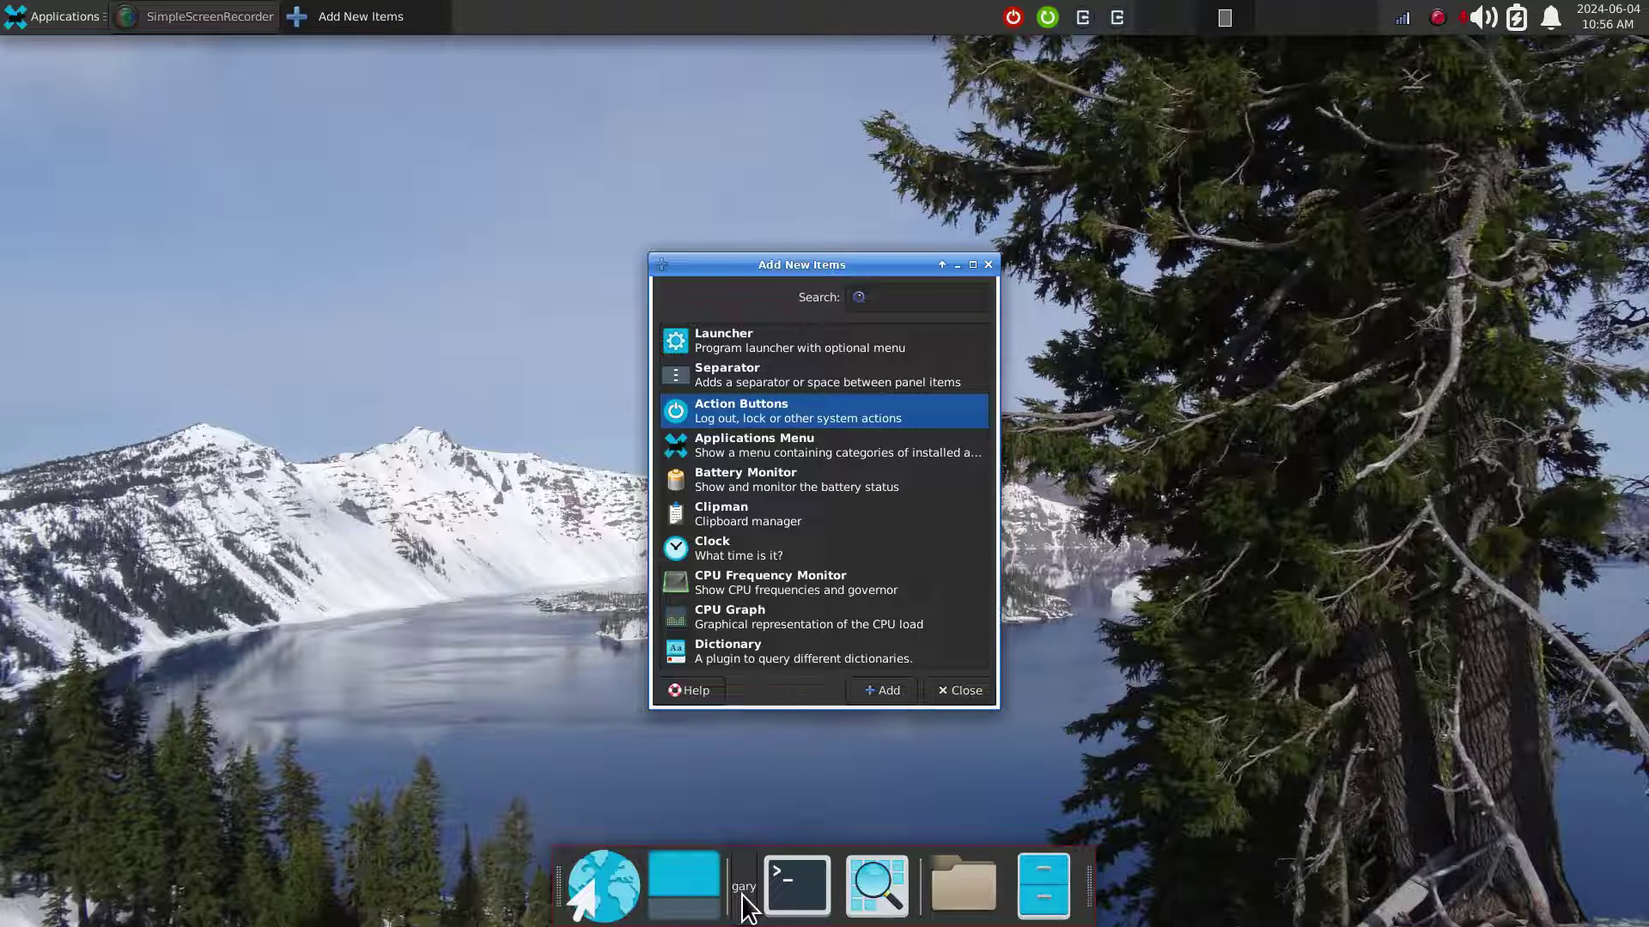
Close the item list, view the home folder through the dock's file manager launcher, and close the file manager.
left_click(966, 692)
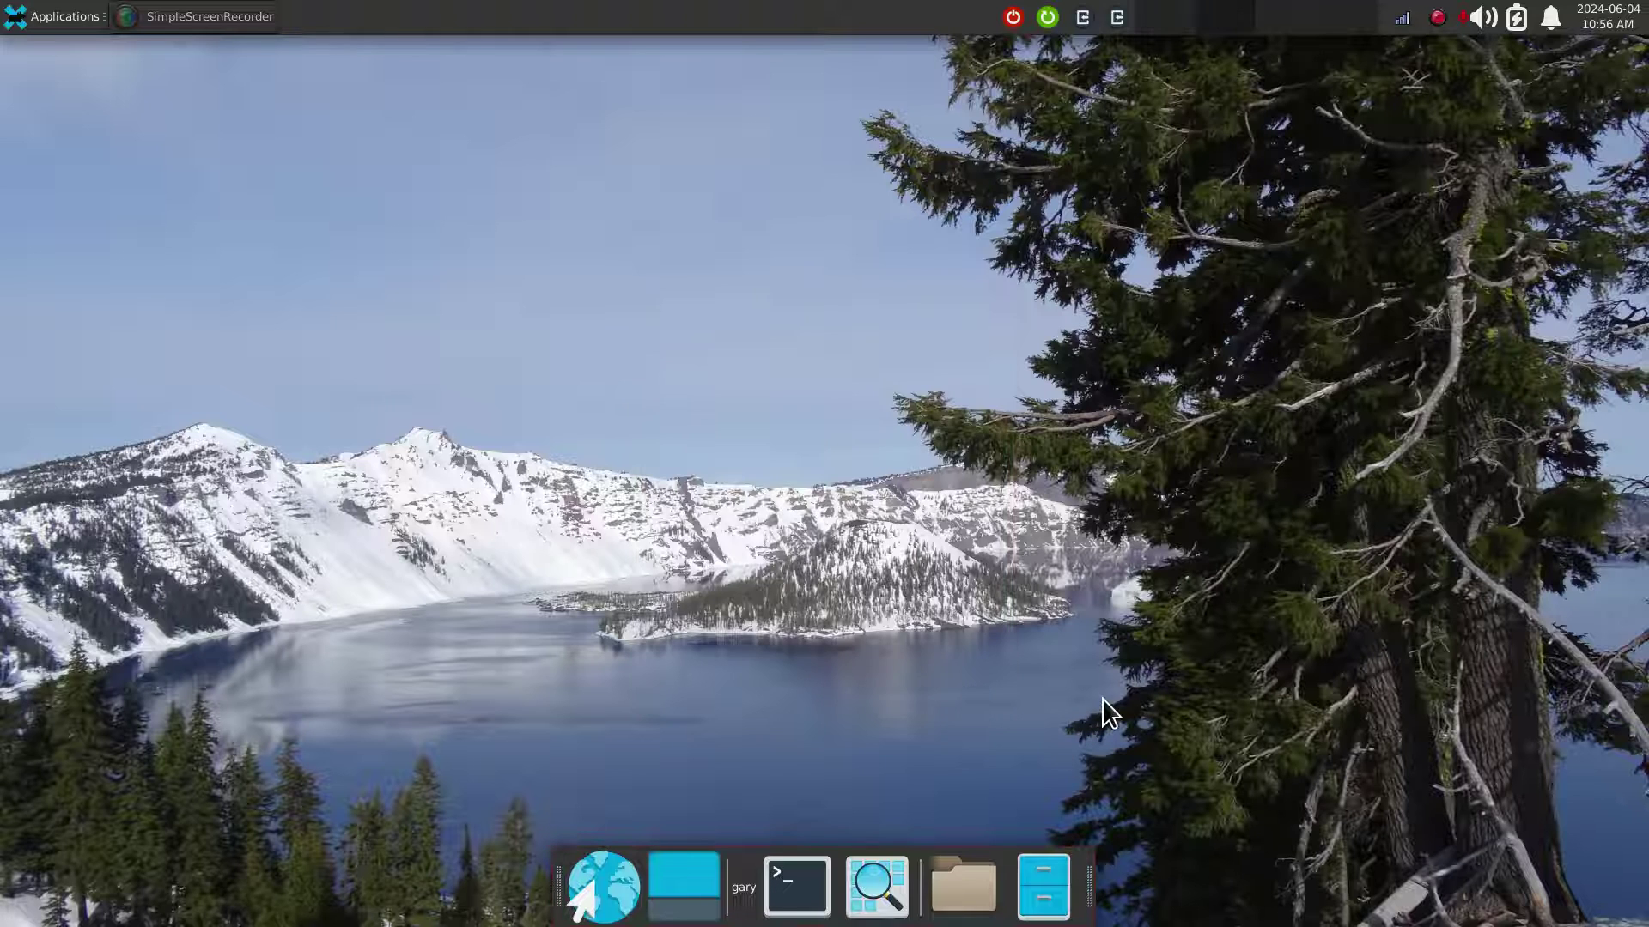
left_click(1043, 884)
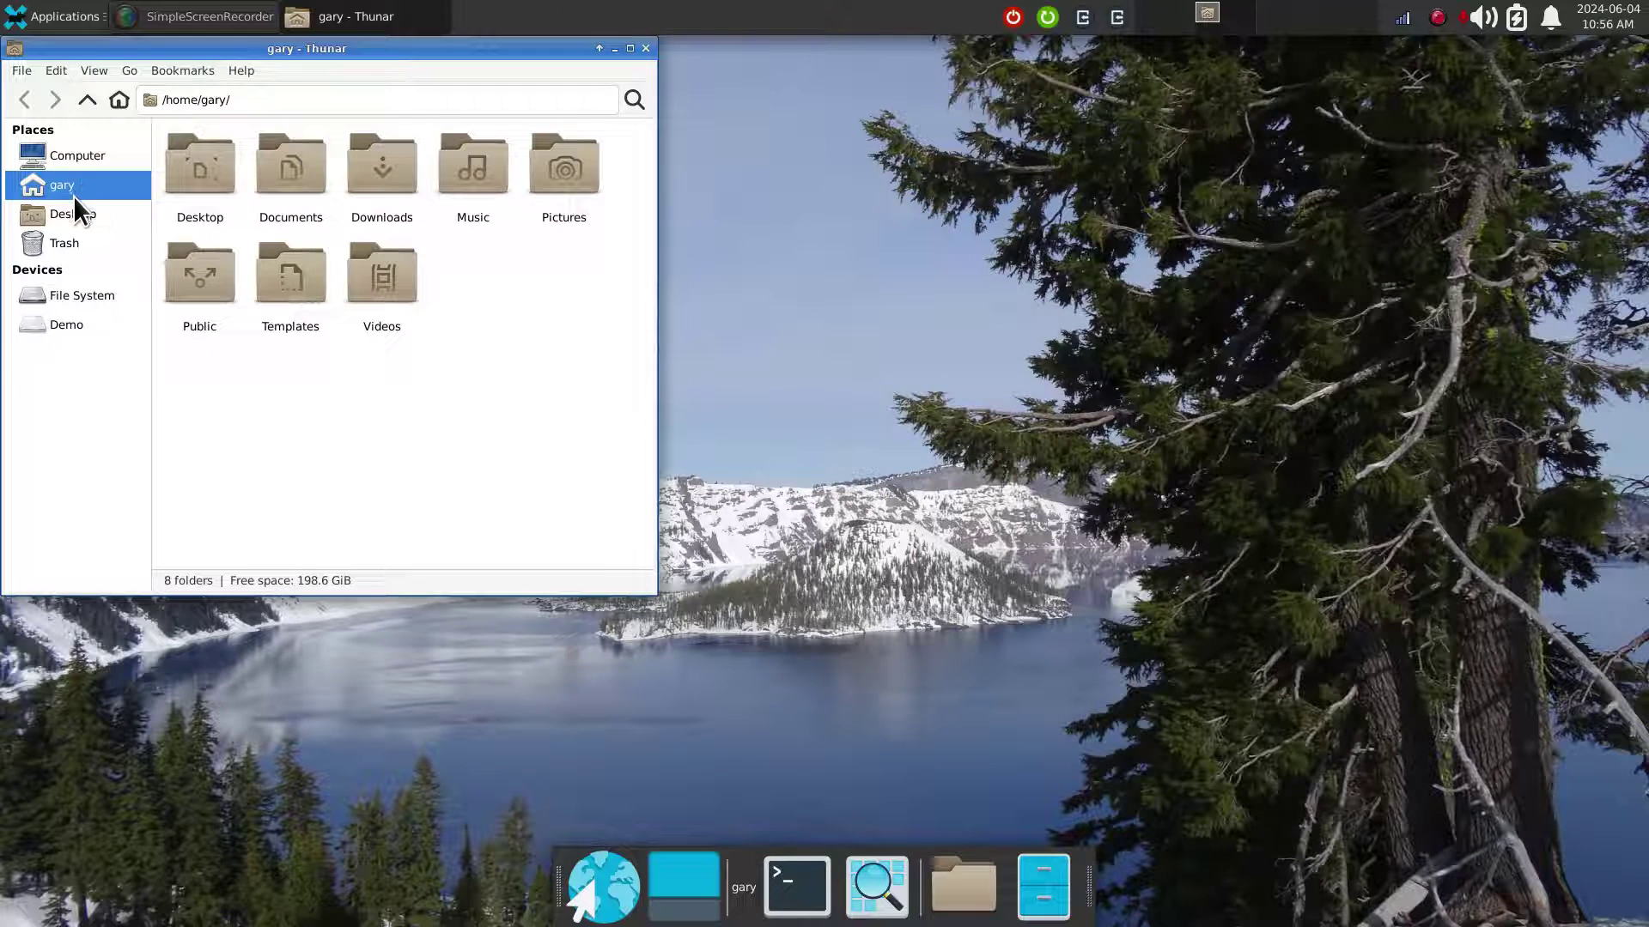
left_click(645, 49)
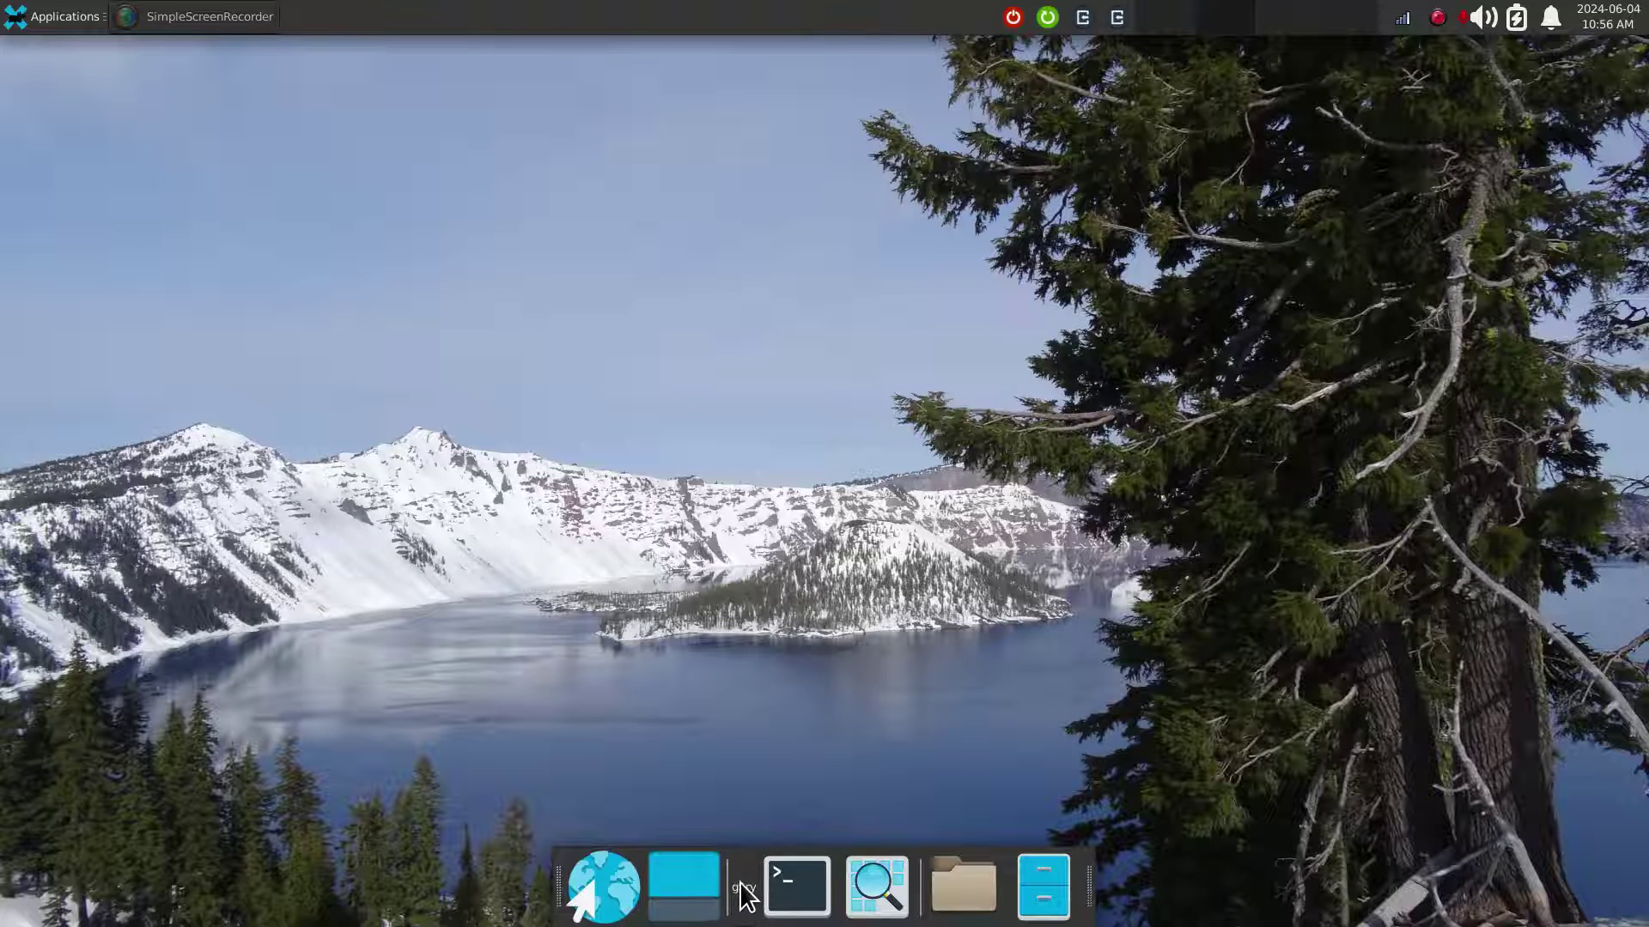
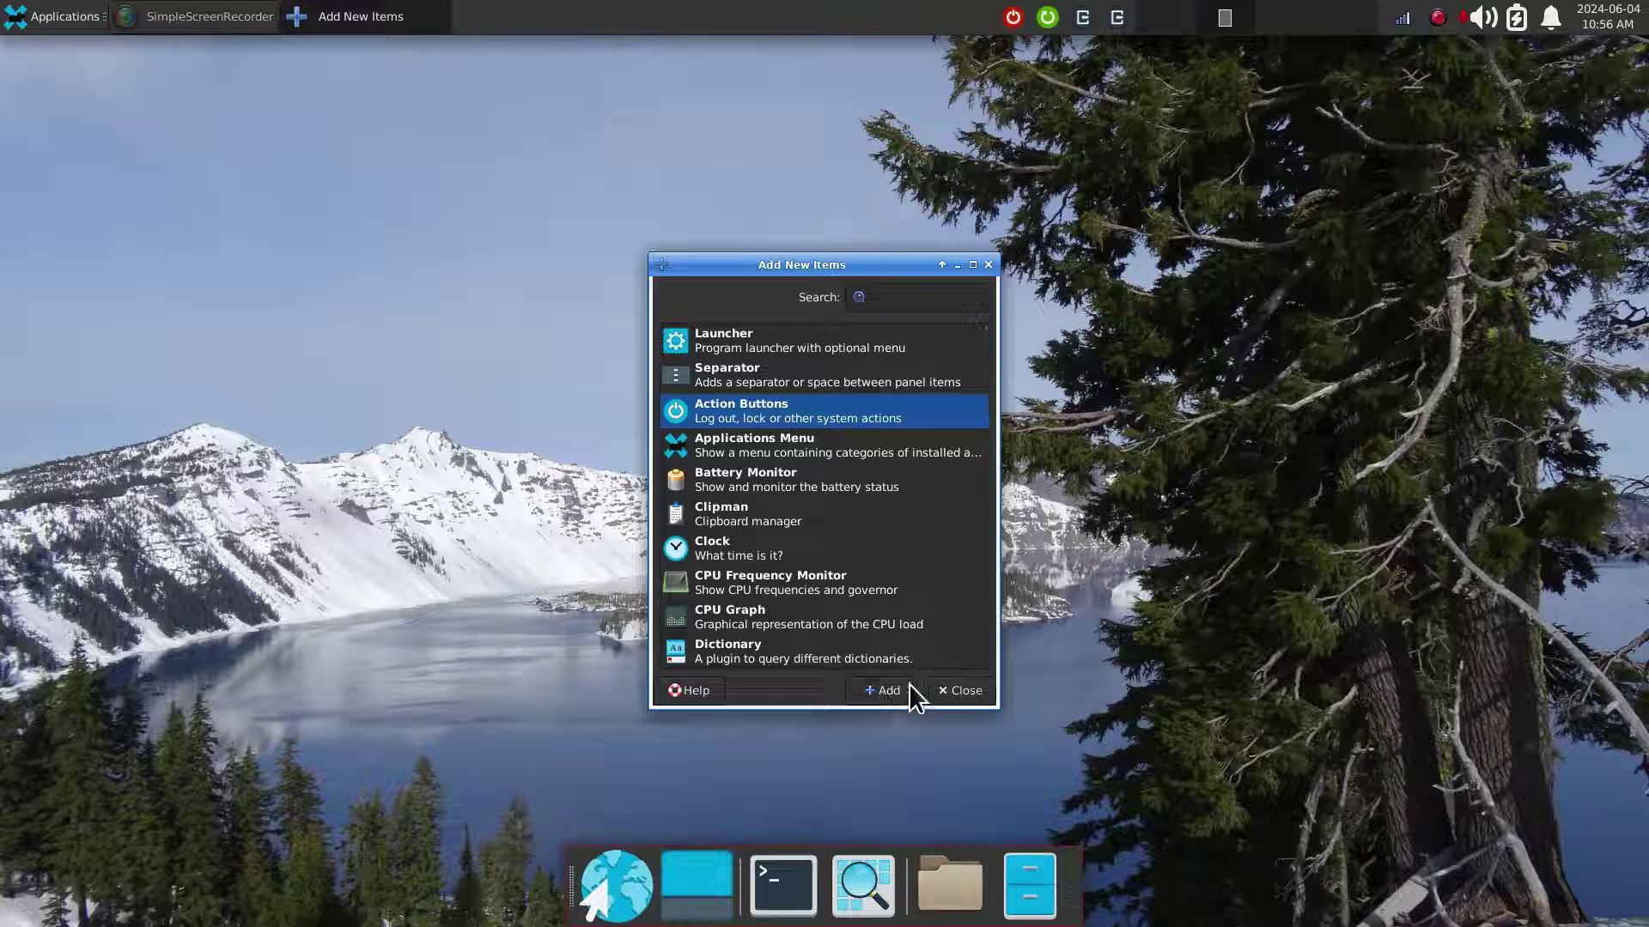
Place the Action Buttons item at the far end of the dock and view its session menu.
left_click(988, 264)
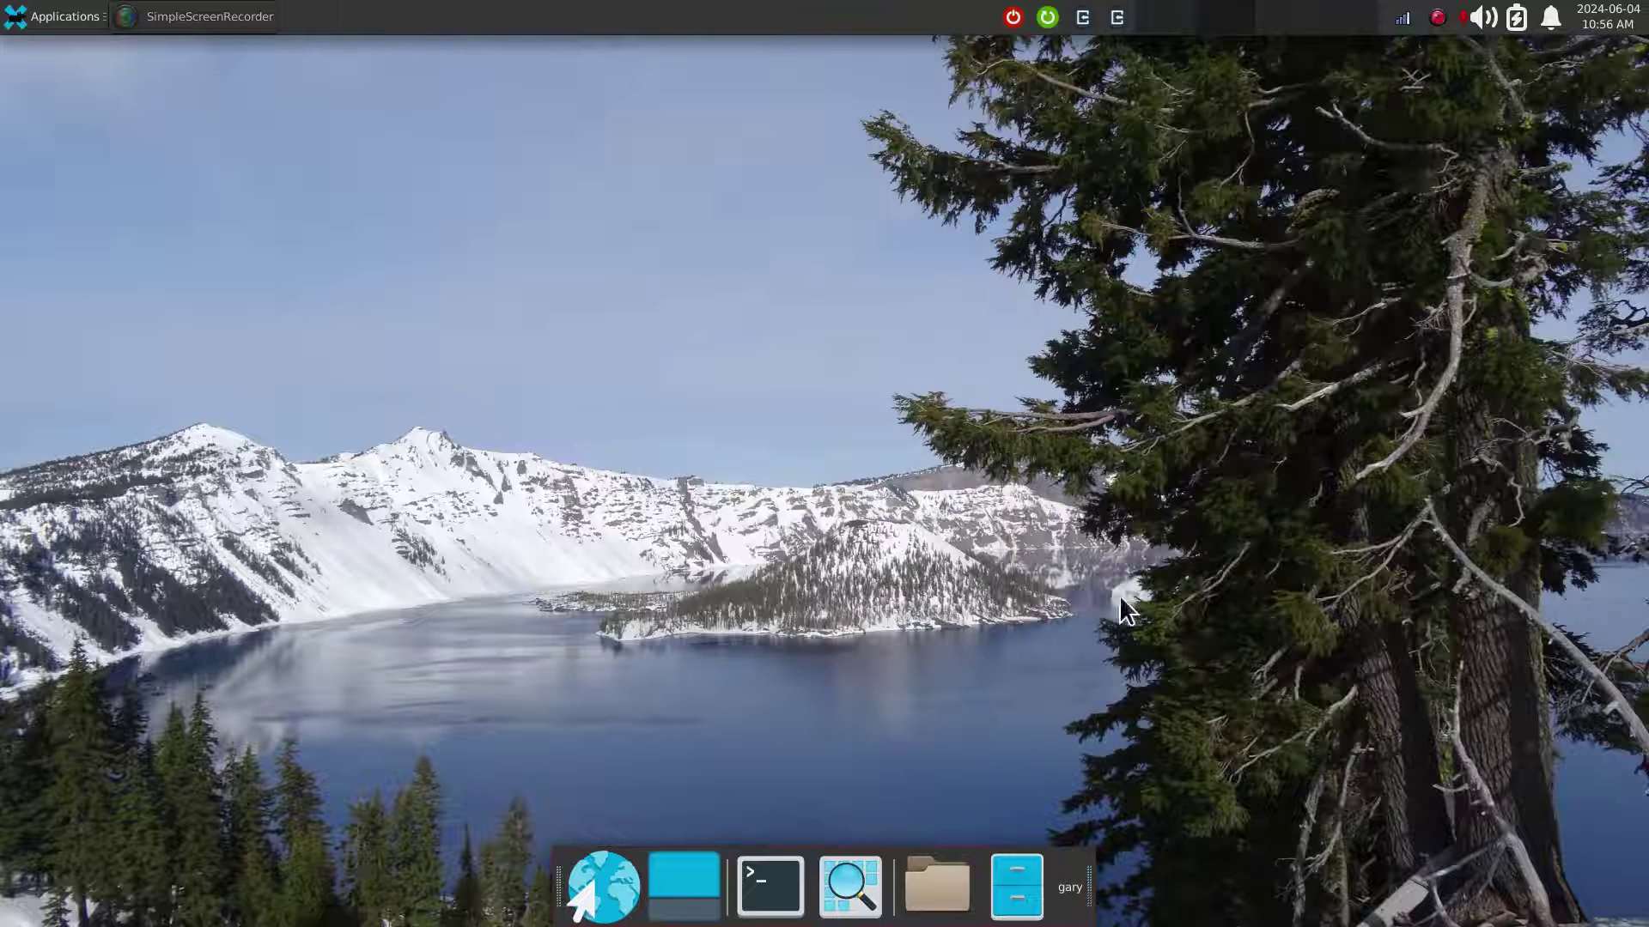
left_click(1070, 902)
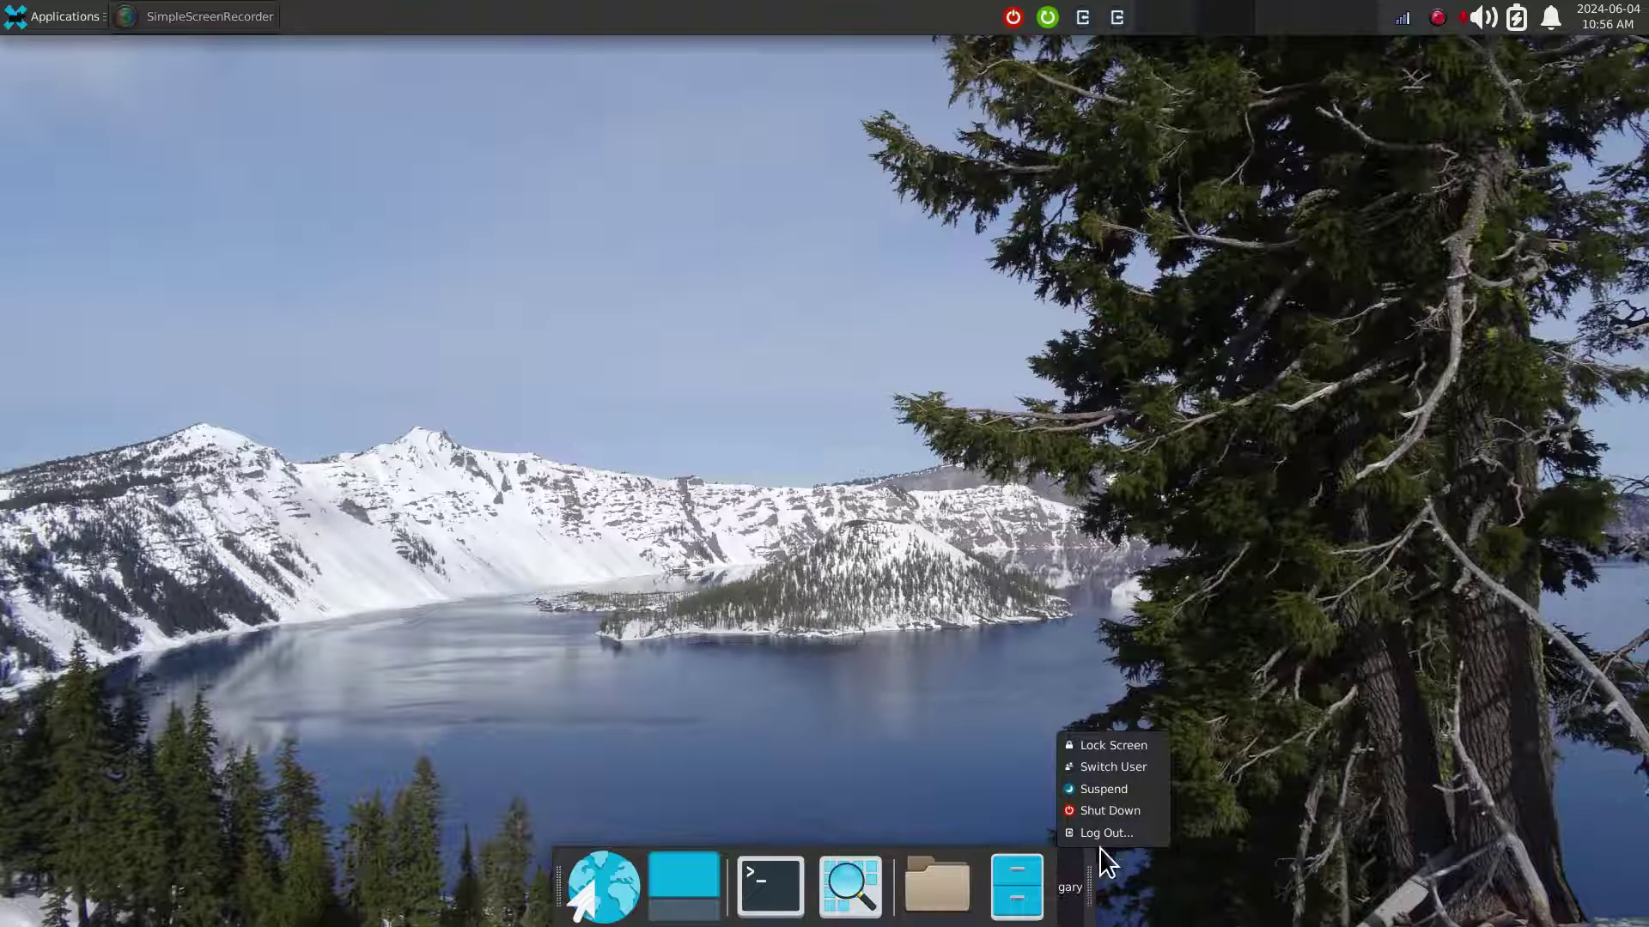
left_click(1245, 703)
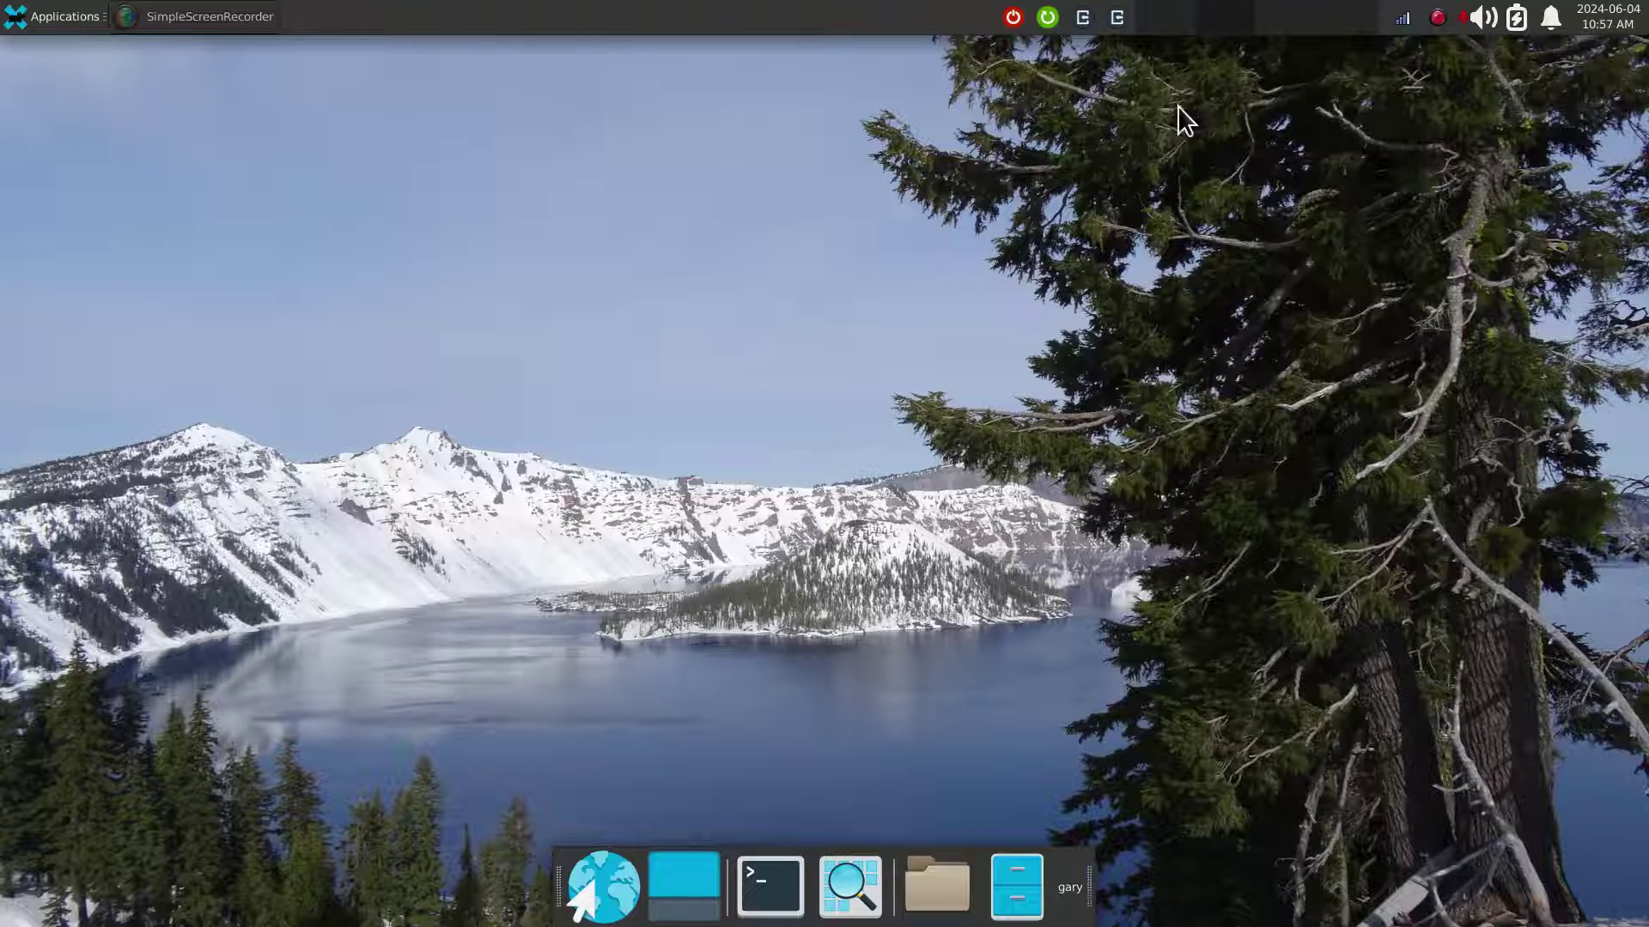
Set the appearance of the dock's Action Buttons item to Action Buttons instead of a session menu.
right_click(1072, 895)
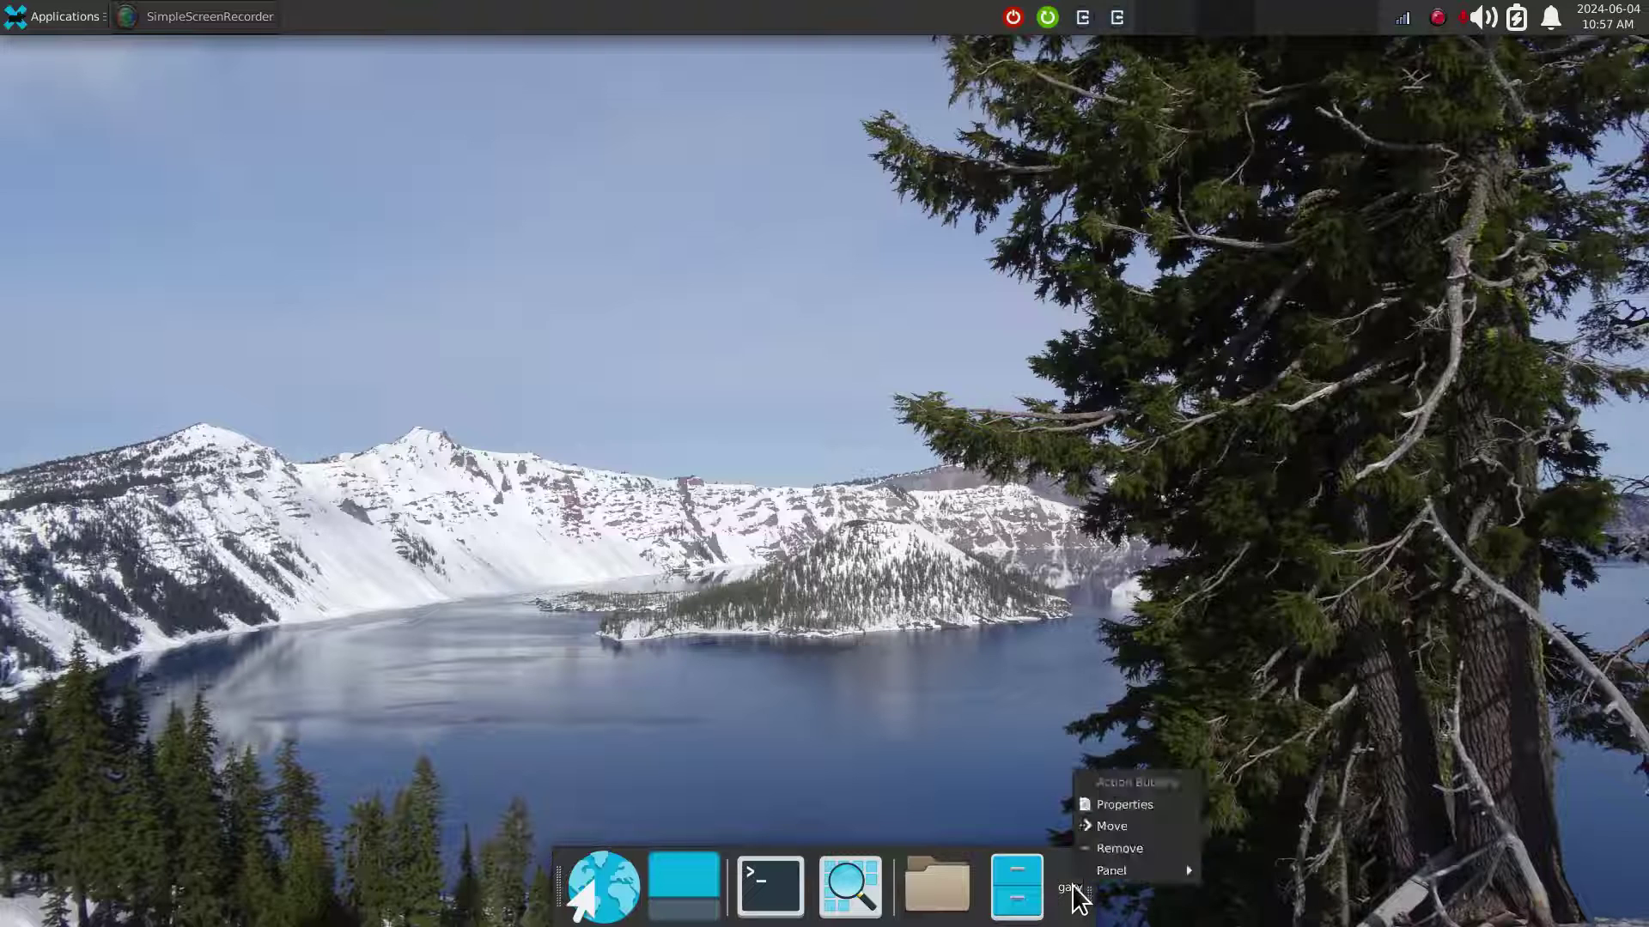
left_click(1124, 806)
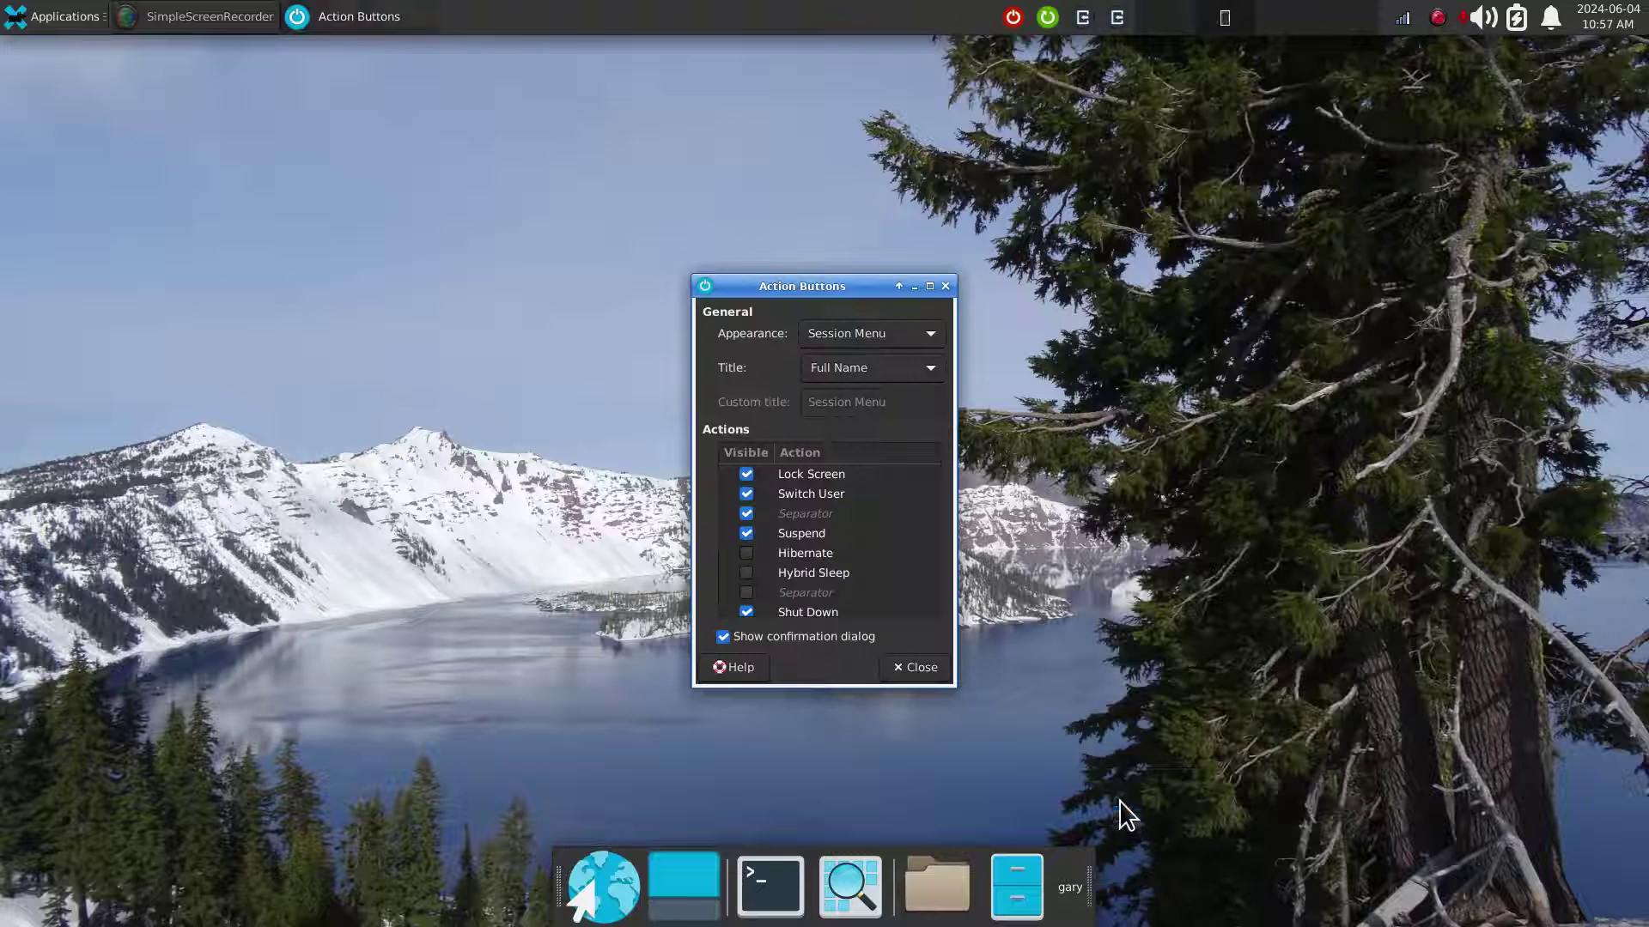
left_click(857, 335)
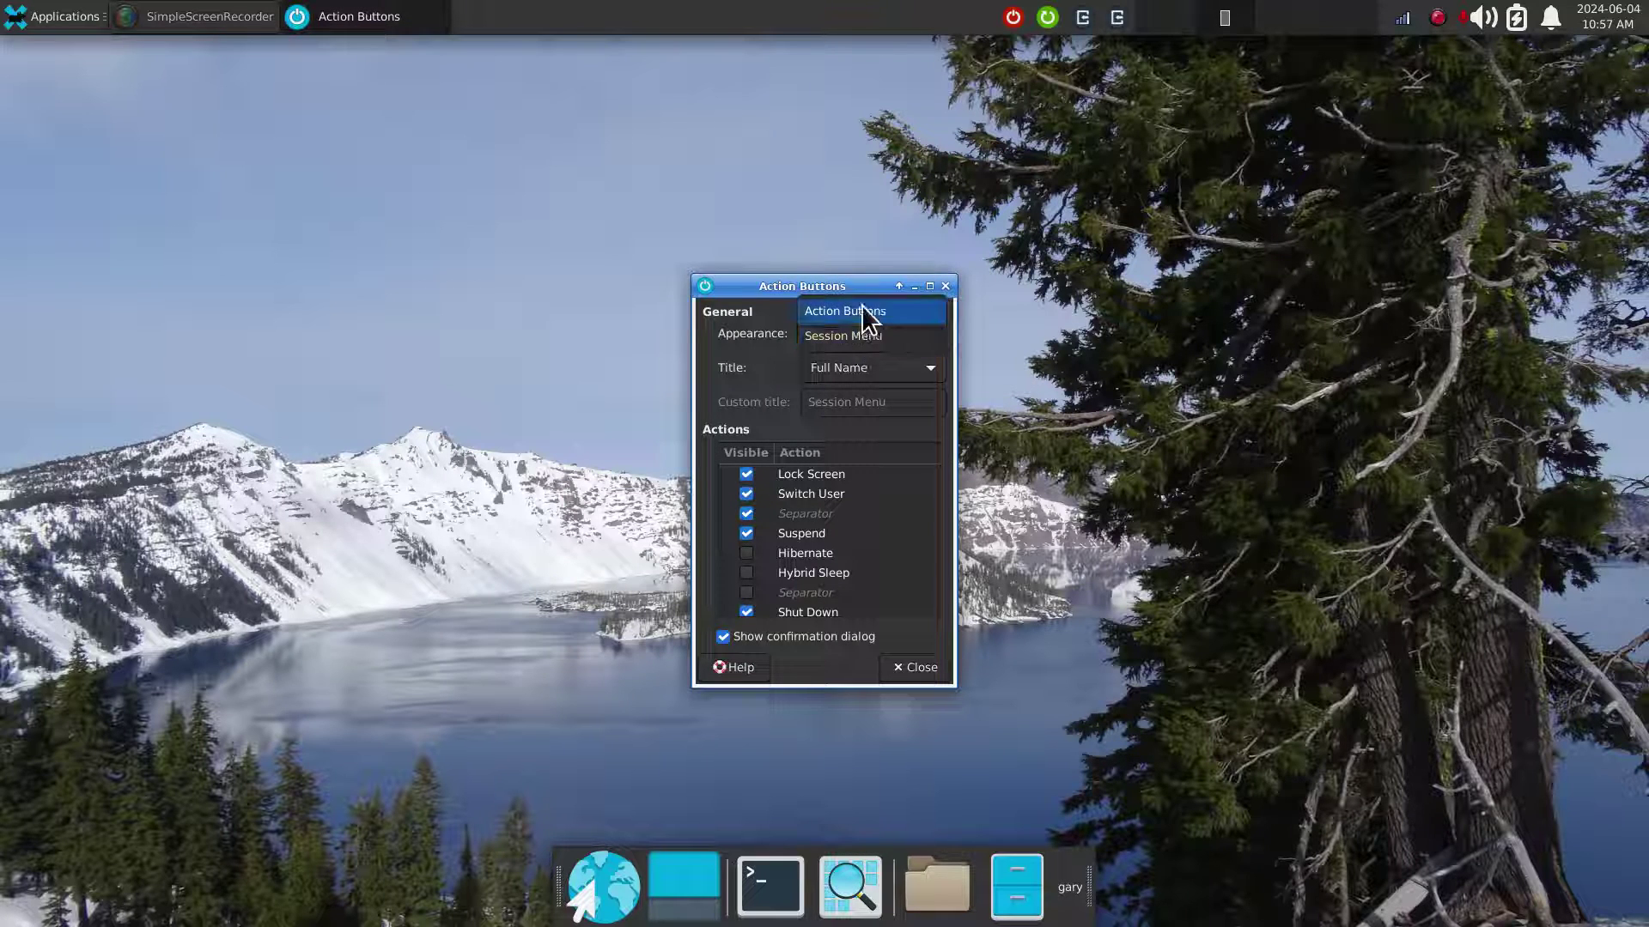
left_click(863, 310)
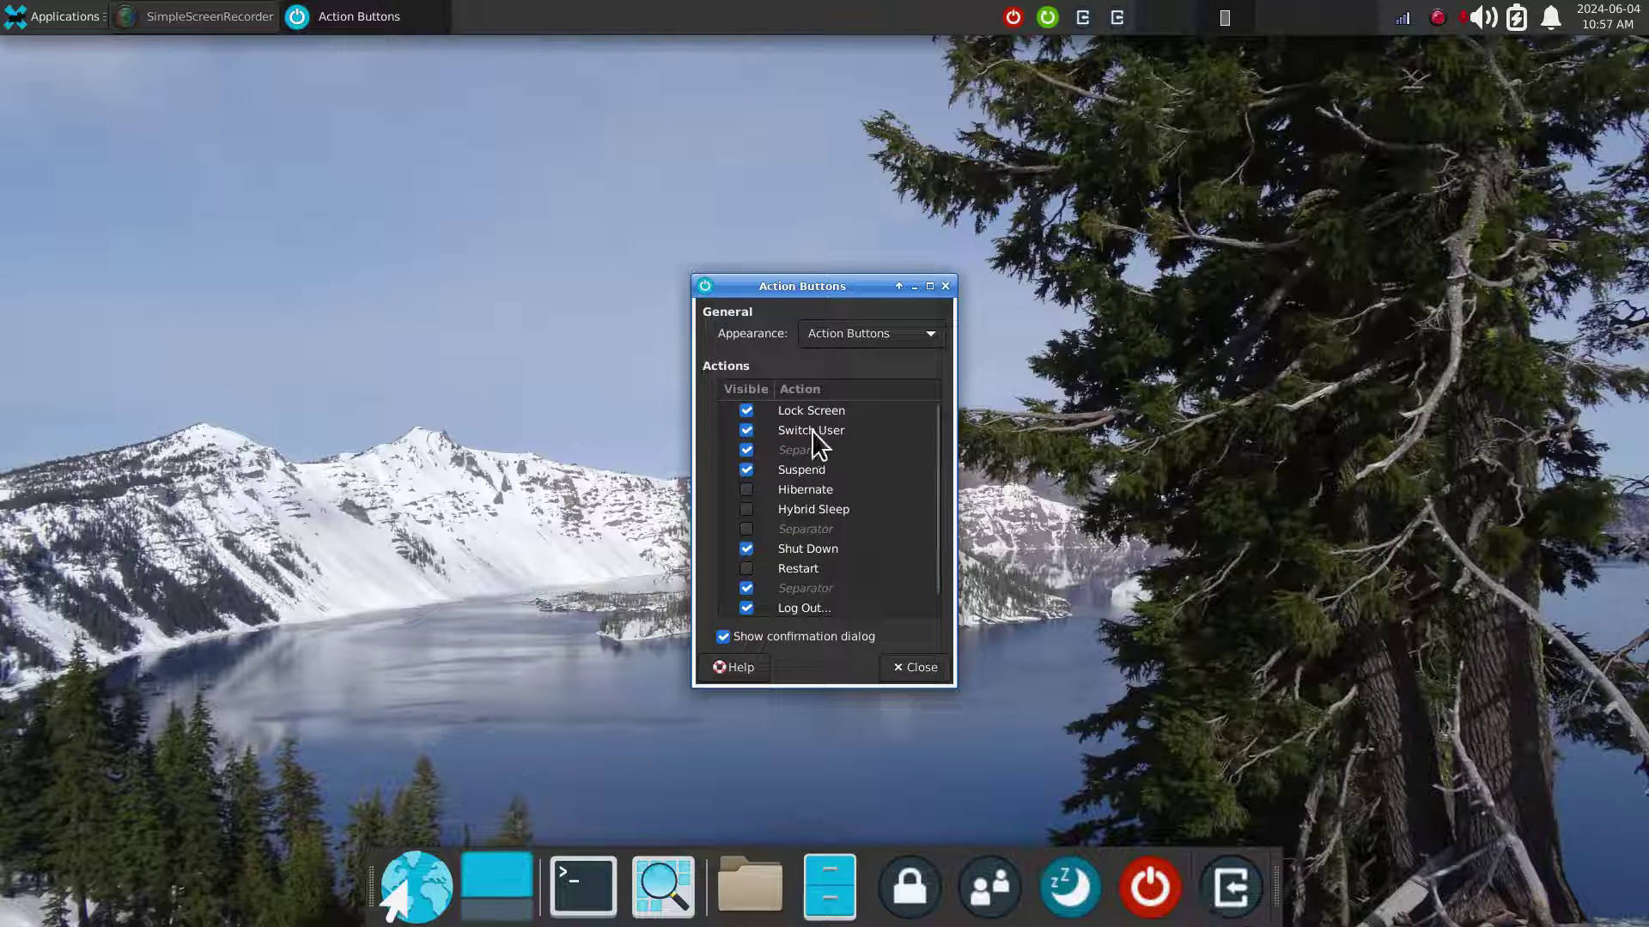
Hide the Lock Screen, Switch User, first Separator and Suspend entries of the Action Buttons item.
left_click(746, 411)
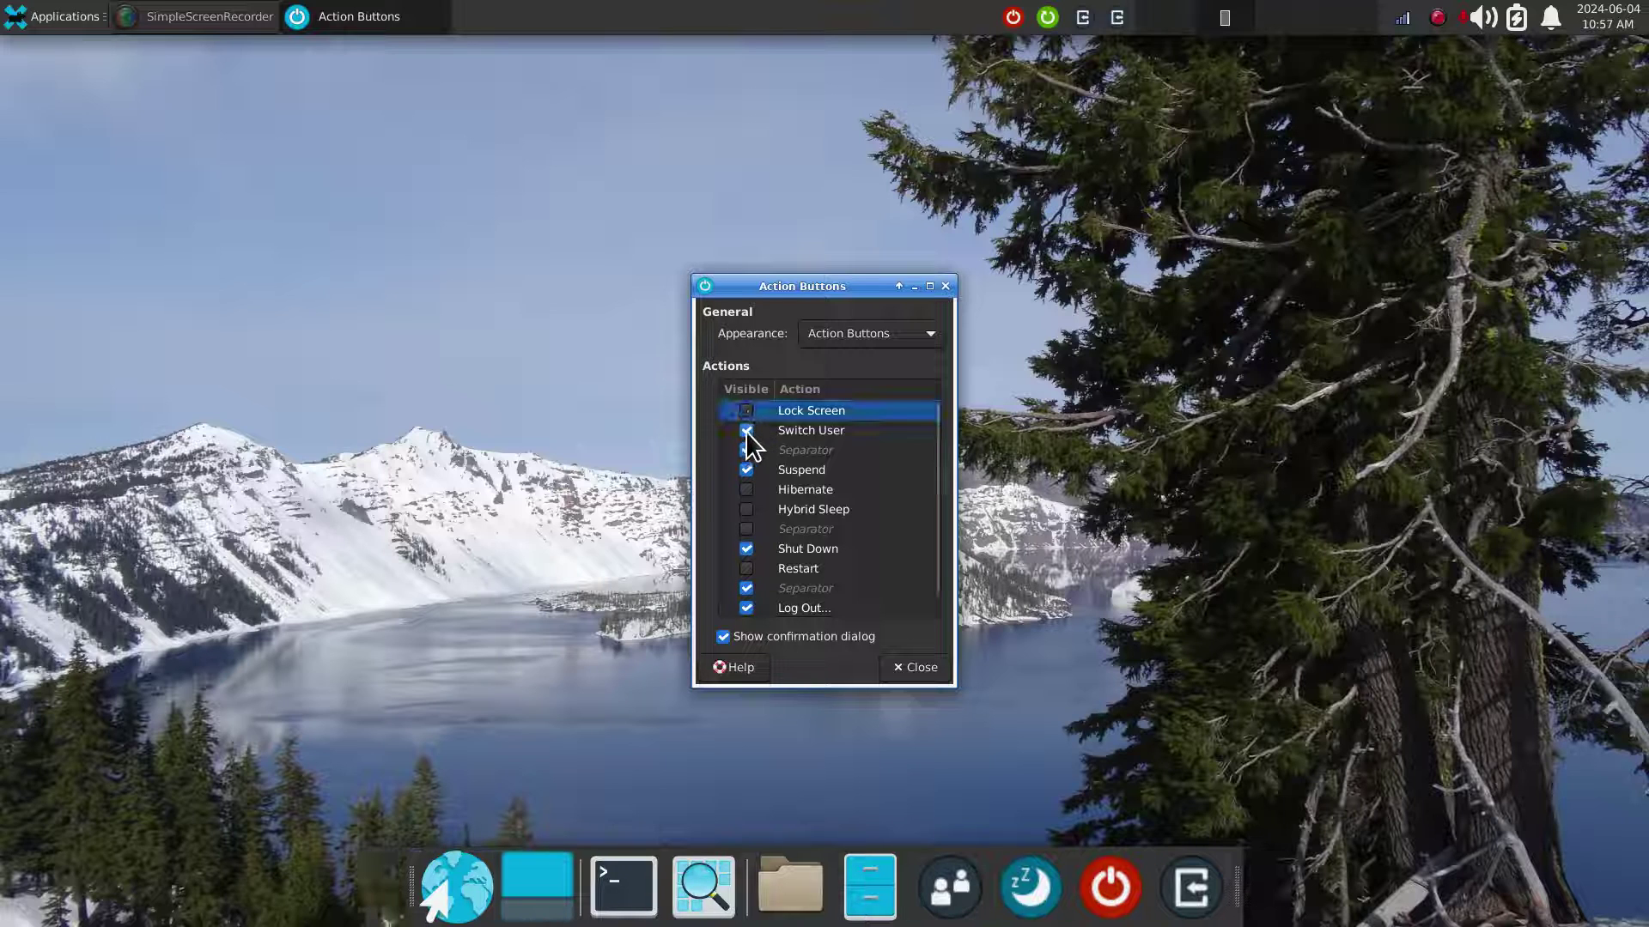
left_click(747, 431)
left_click(746, 450)
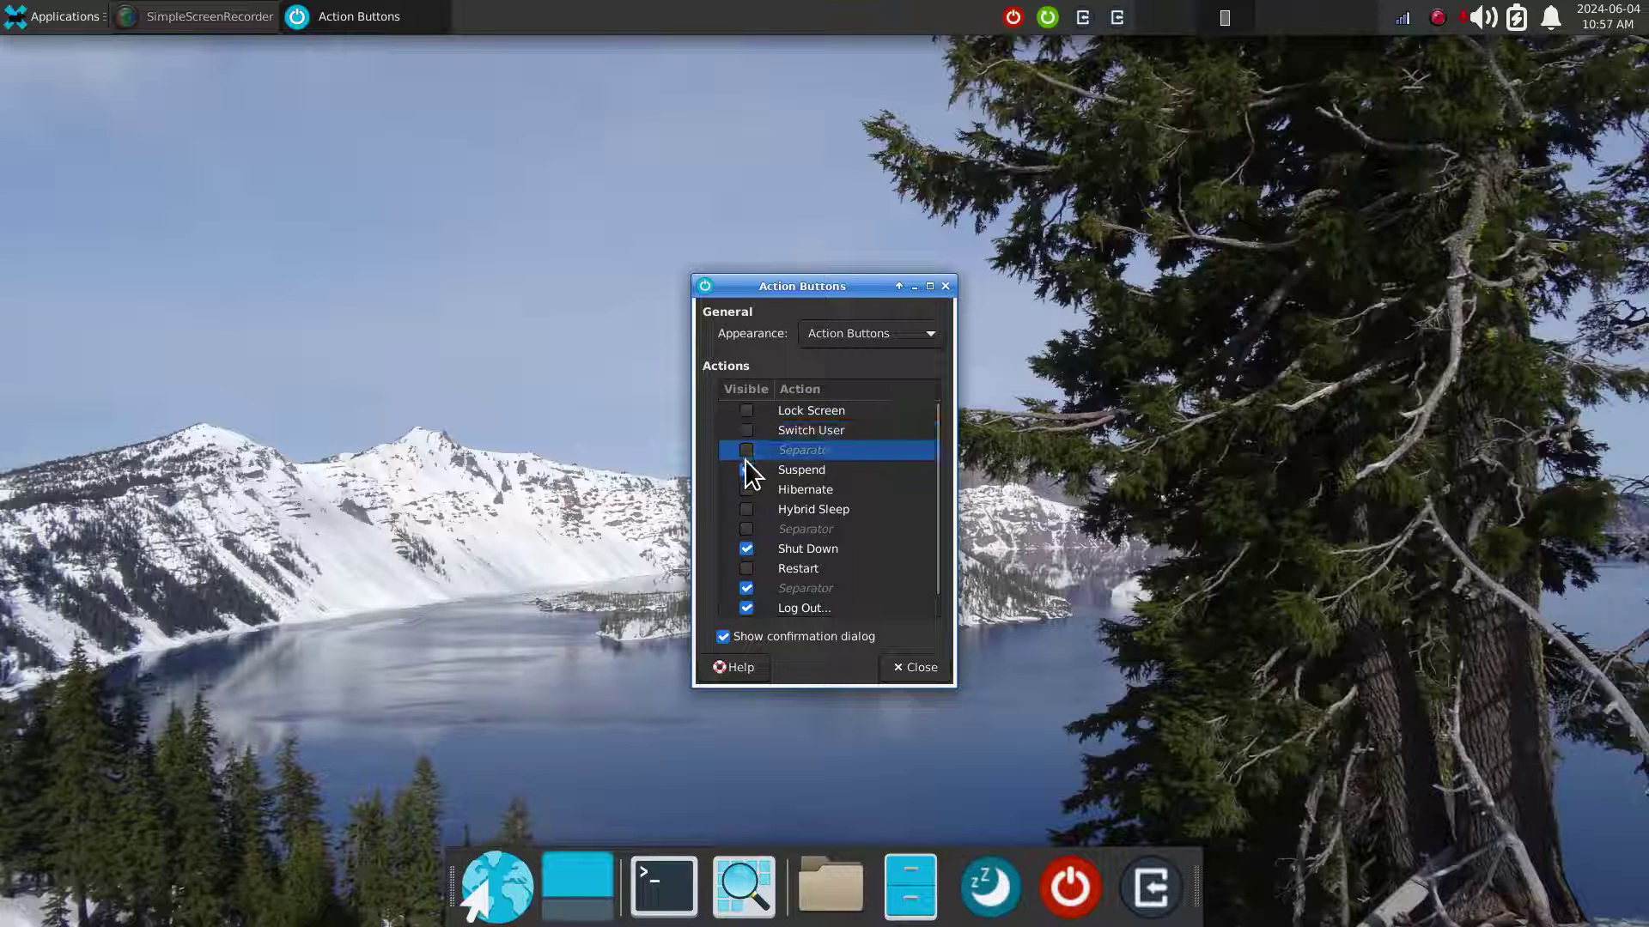
left_click(746, 469)
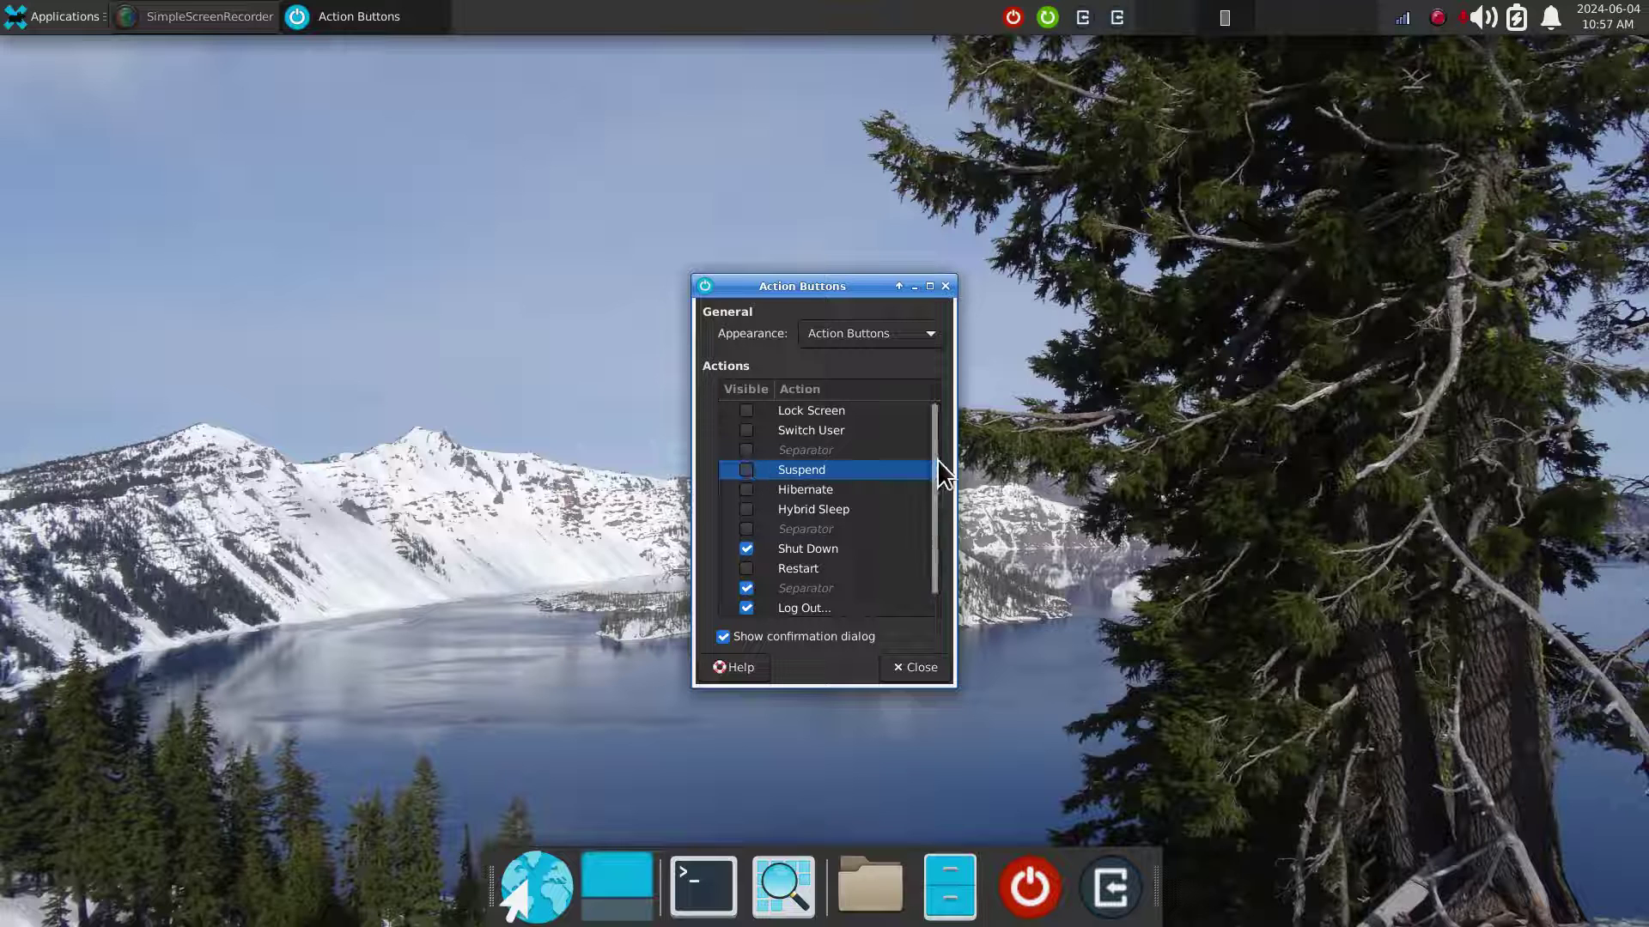
Make the Restart and Log Out actions visible in the Action Buttons item and close its properties.
left_click_drag(938, 467, 938, 516)
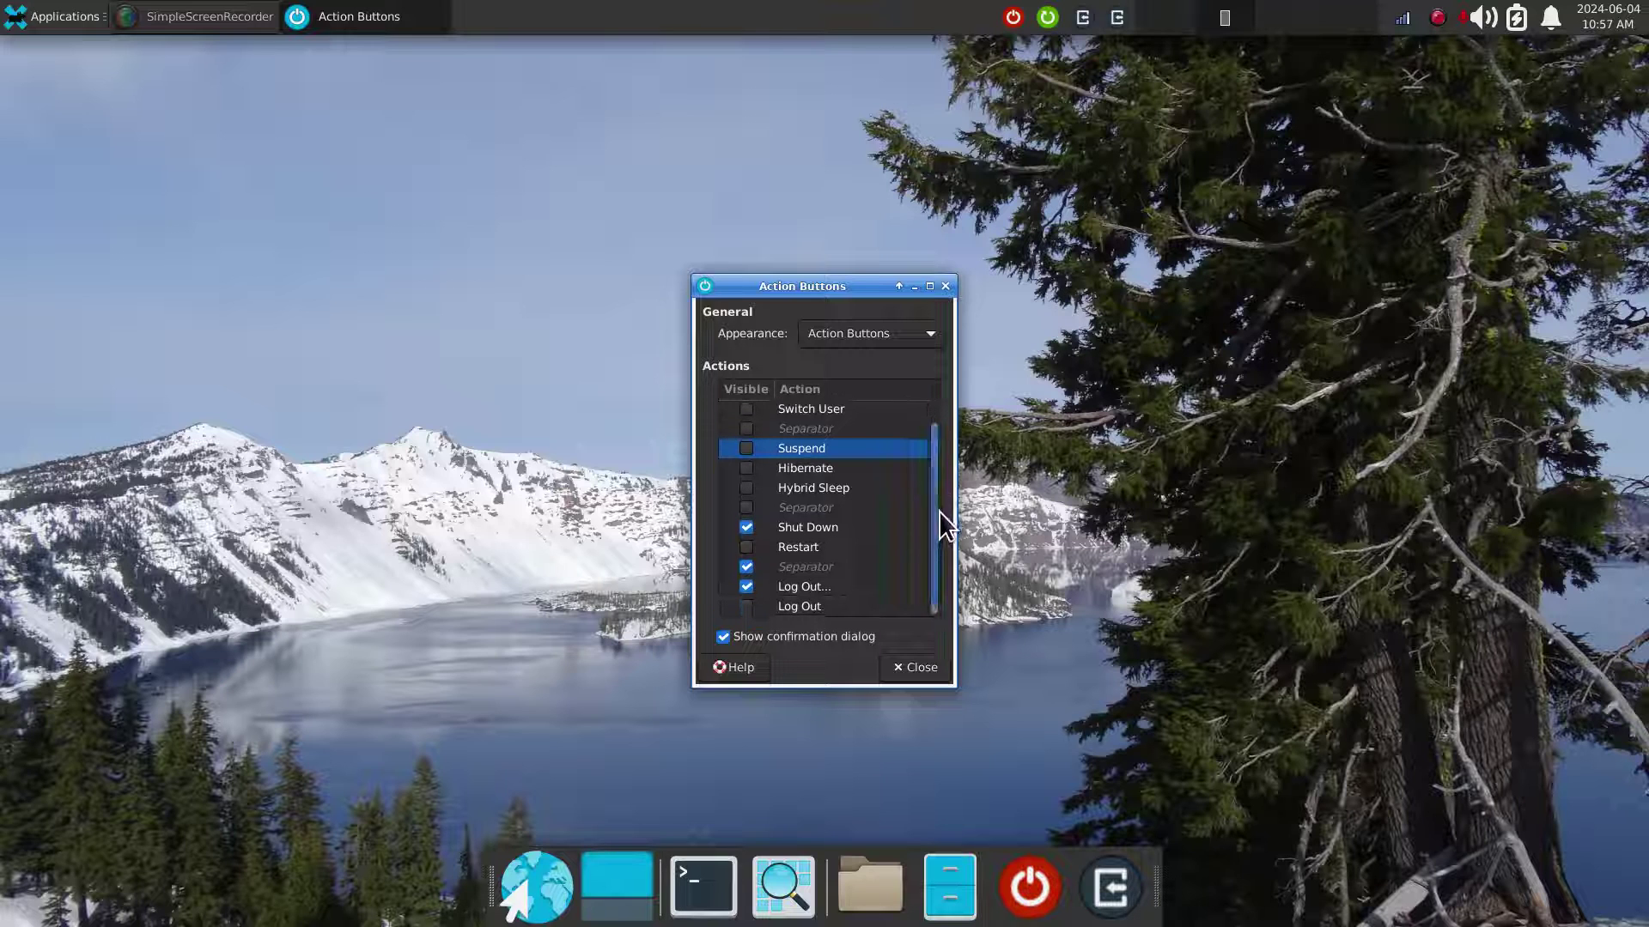
left_click(746, 547)
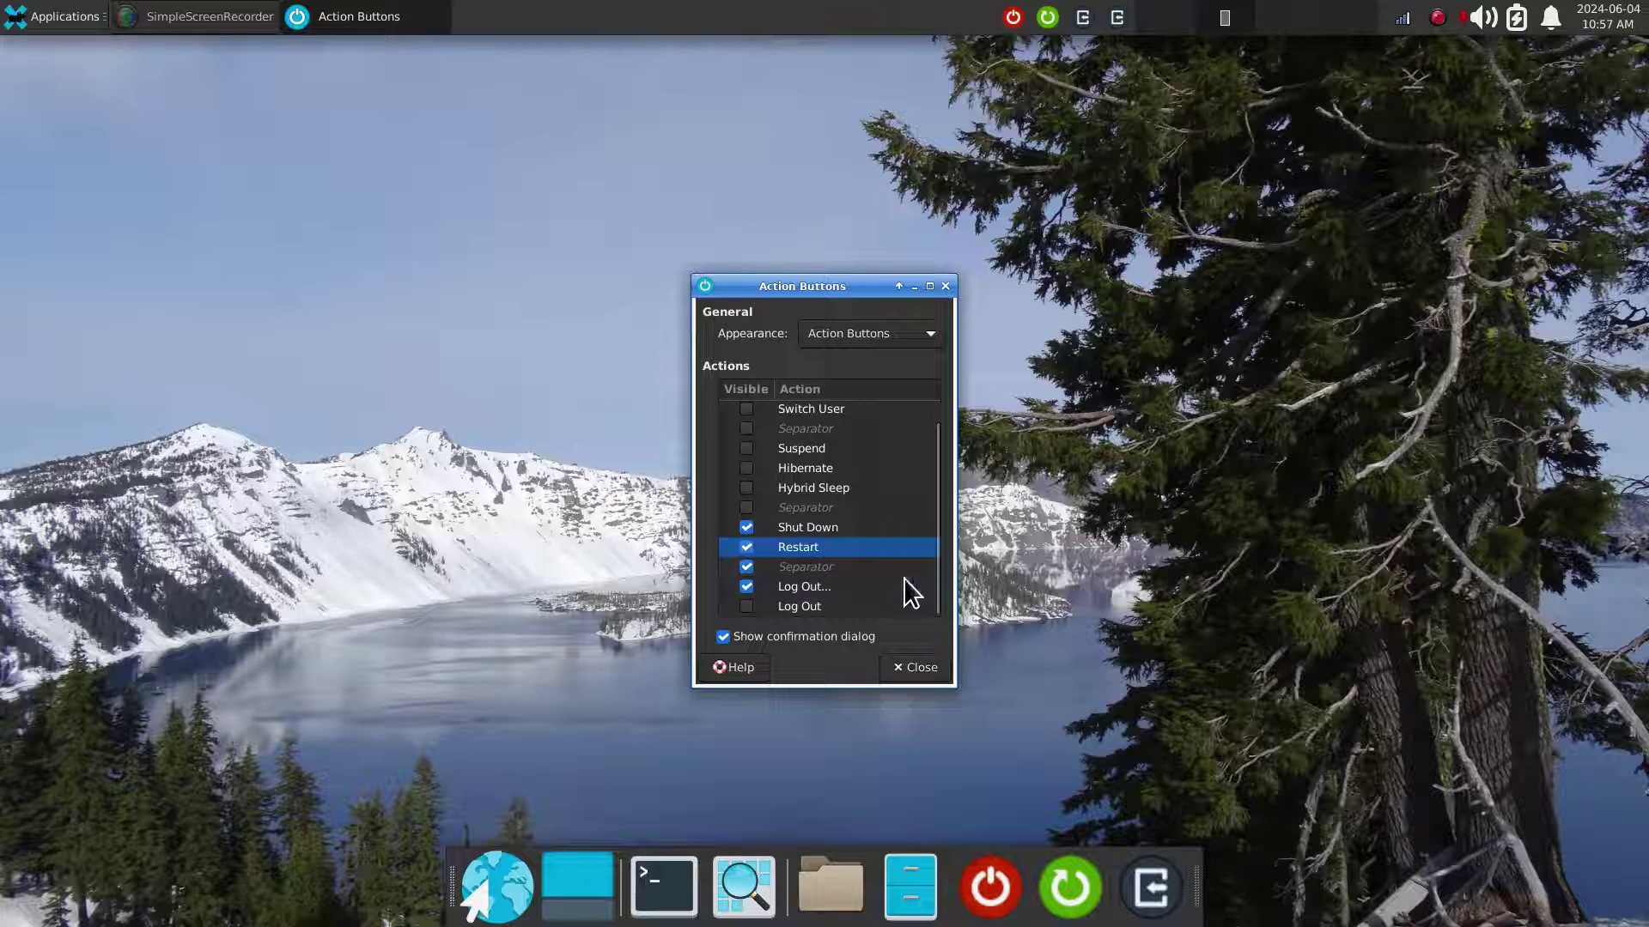
left_click(746, 606)
left_click(919, 670)
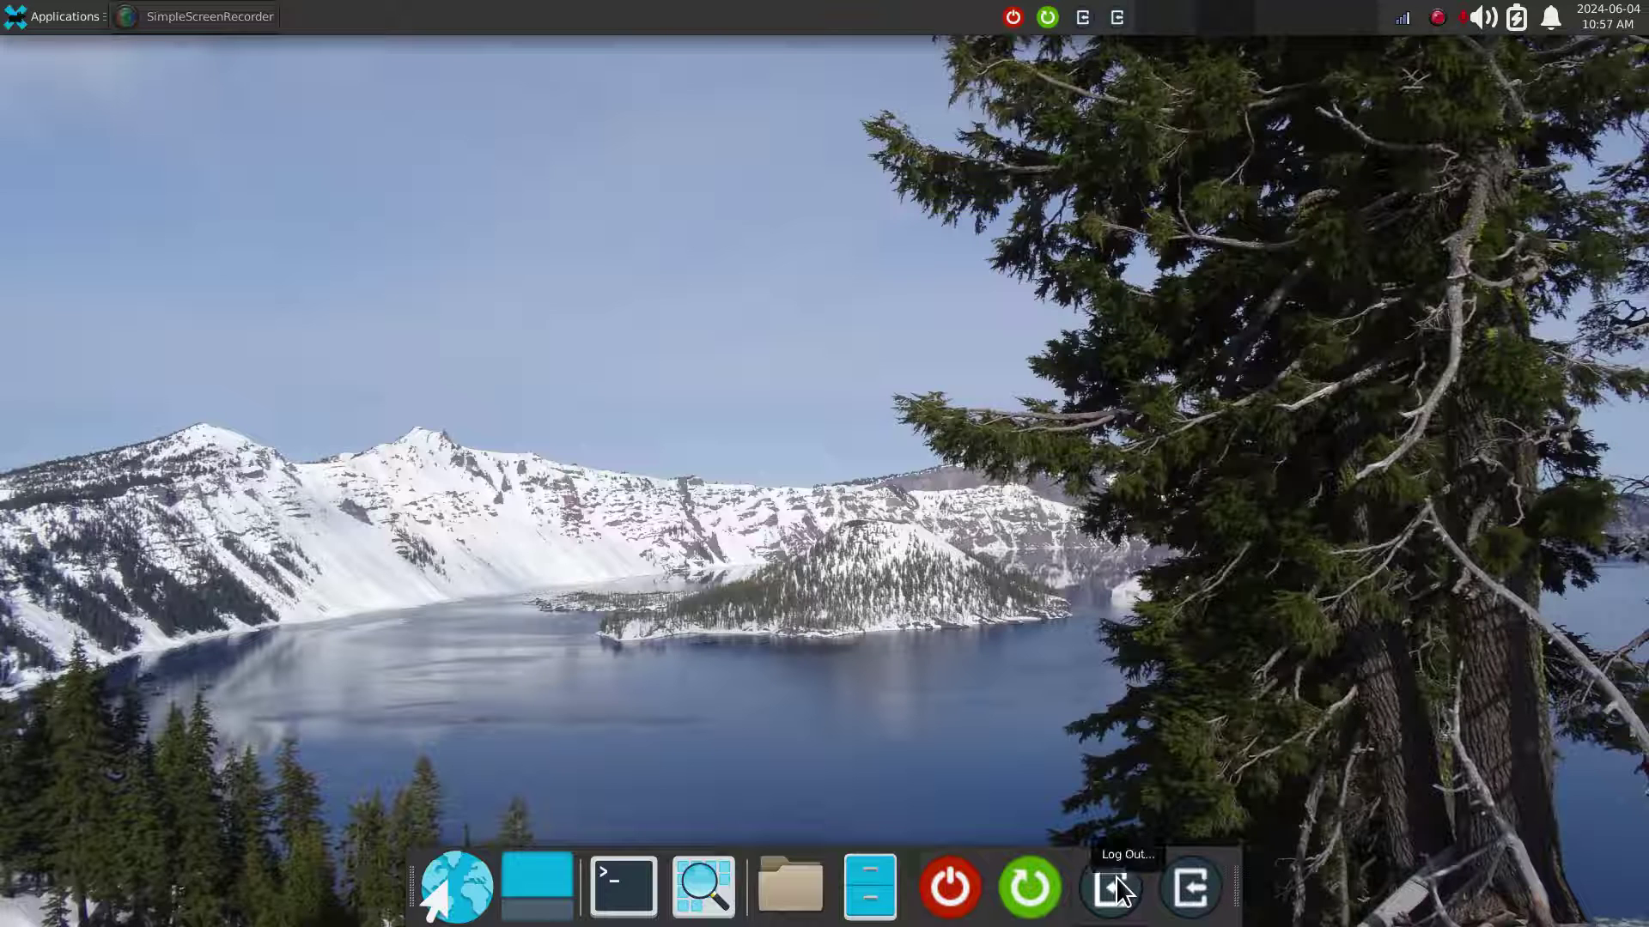
Compare the logout dialogs of the dock's two logout buttons and the Applications menu's Log Out entry, cancelling each.
left_click(1187, 889)
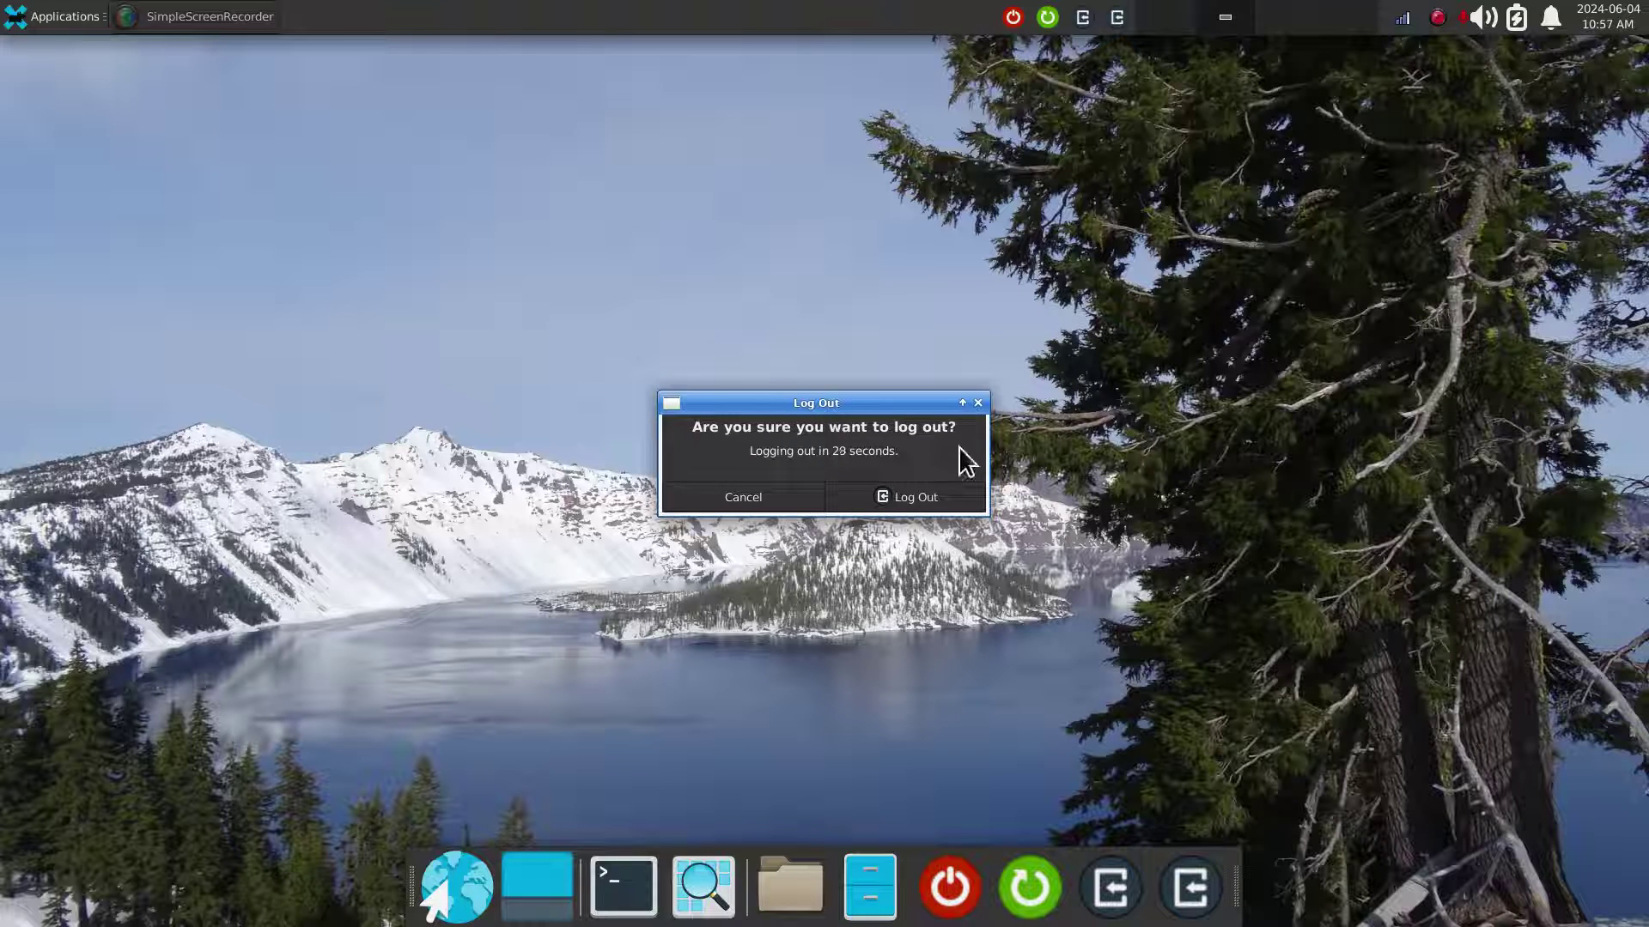
left_click(978, 404)
left_click(1110, 887)
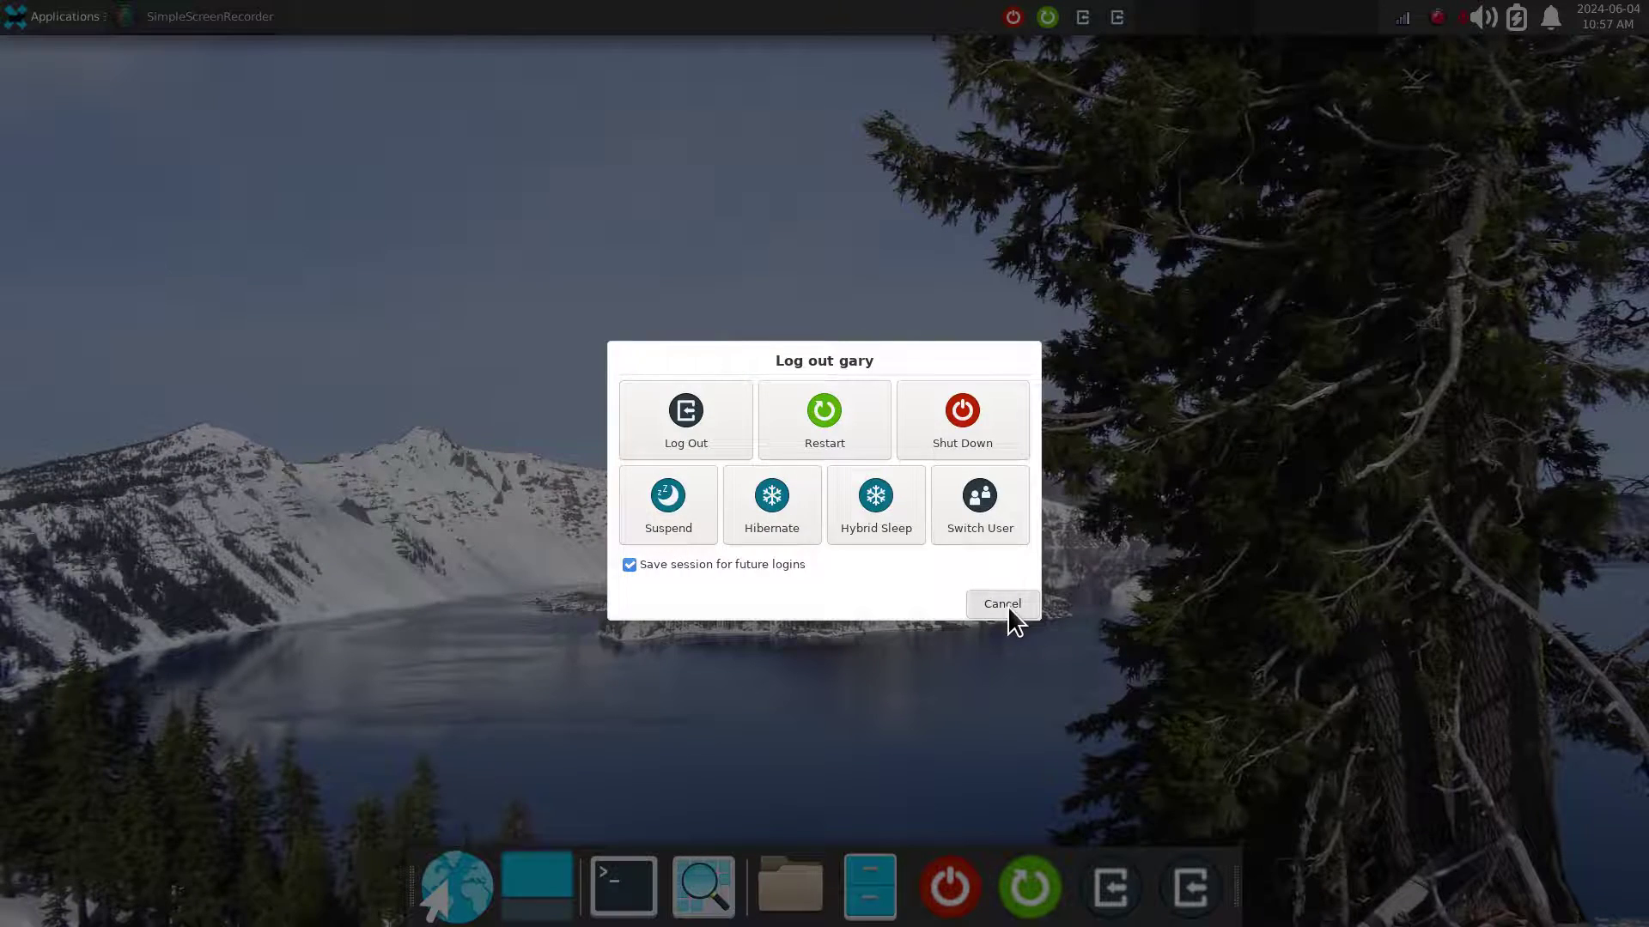
left_click(1010, 612)
left_click(64, 16)
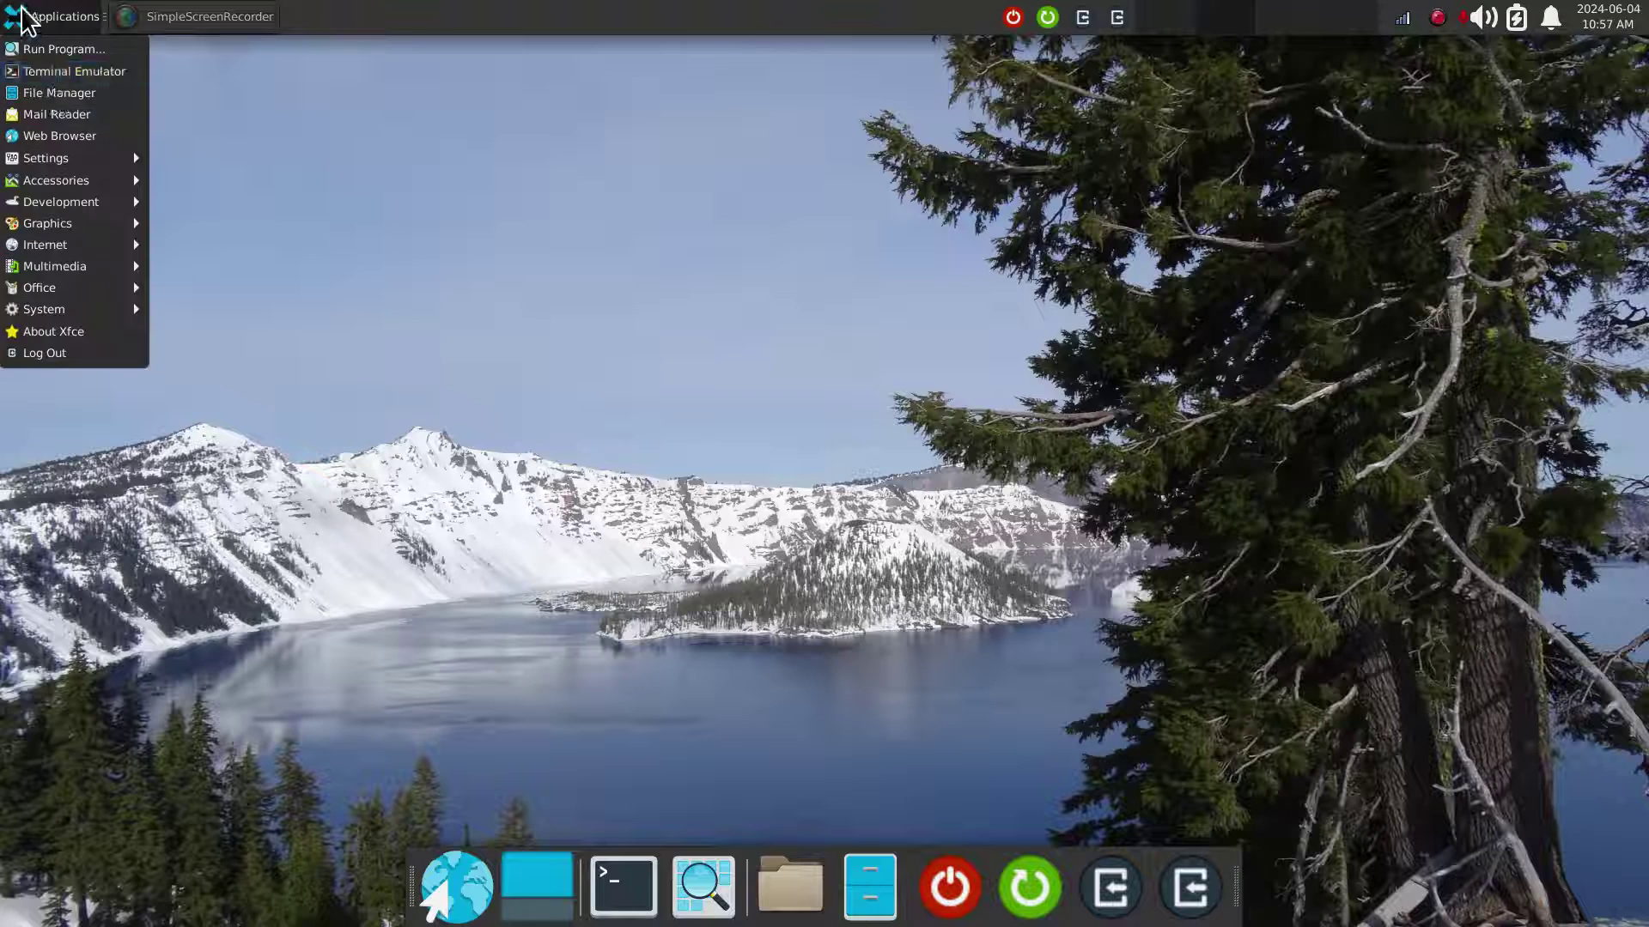
left_click(85, 353)
left_click(1010, 611)
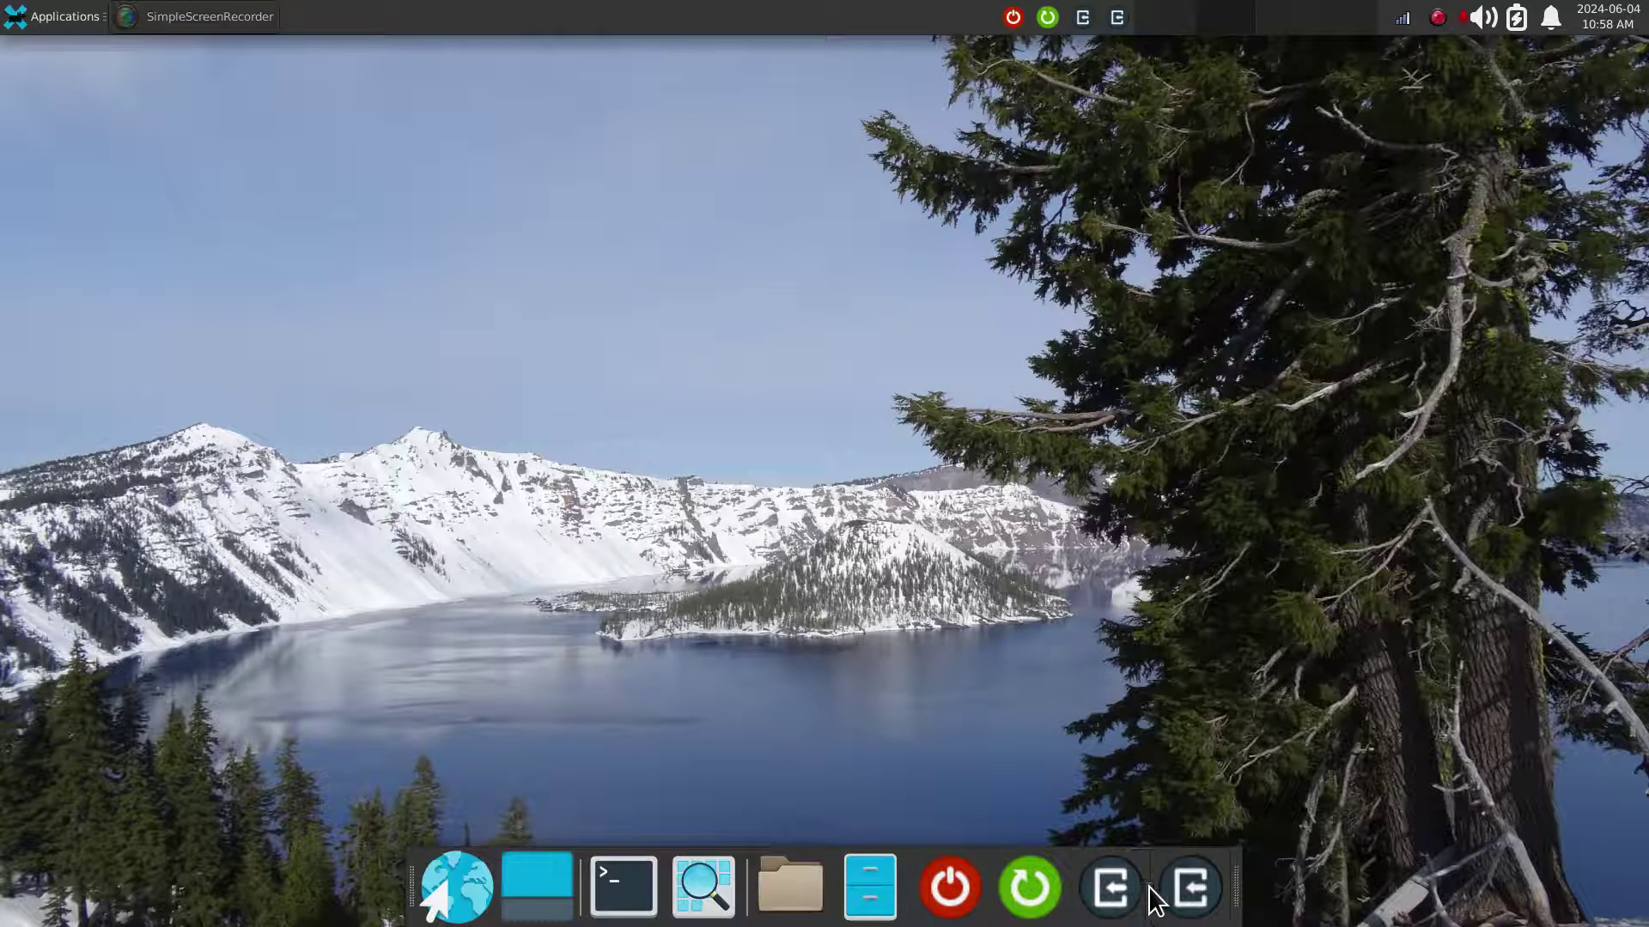
Move the Action Buttons item to the start of the dock, before the web browser launcher.
right_click(1000, 902)
left_click(1059, 826)
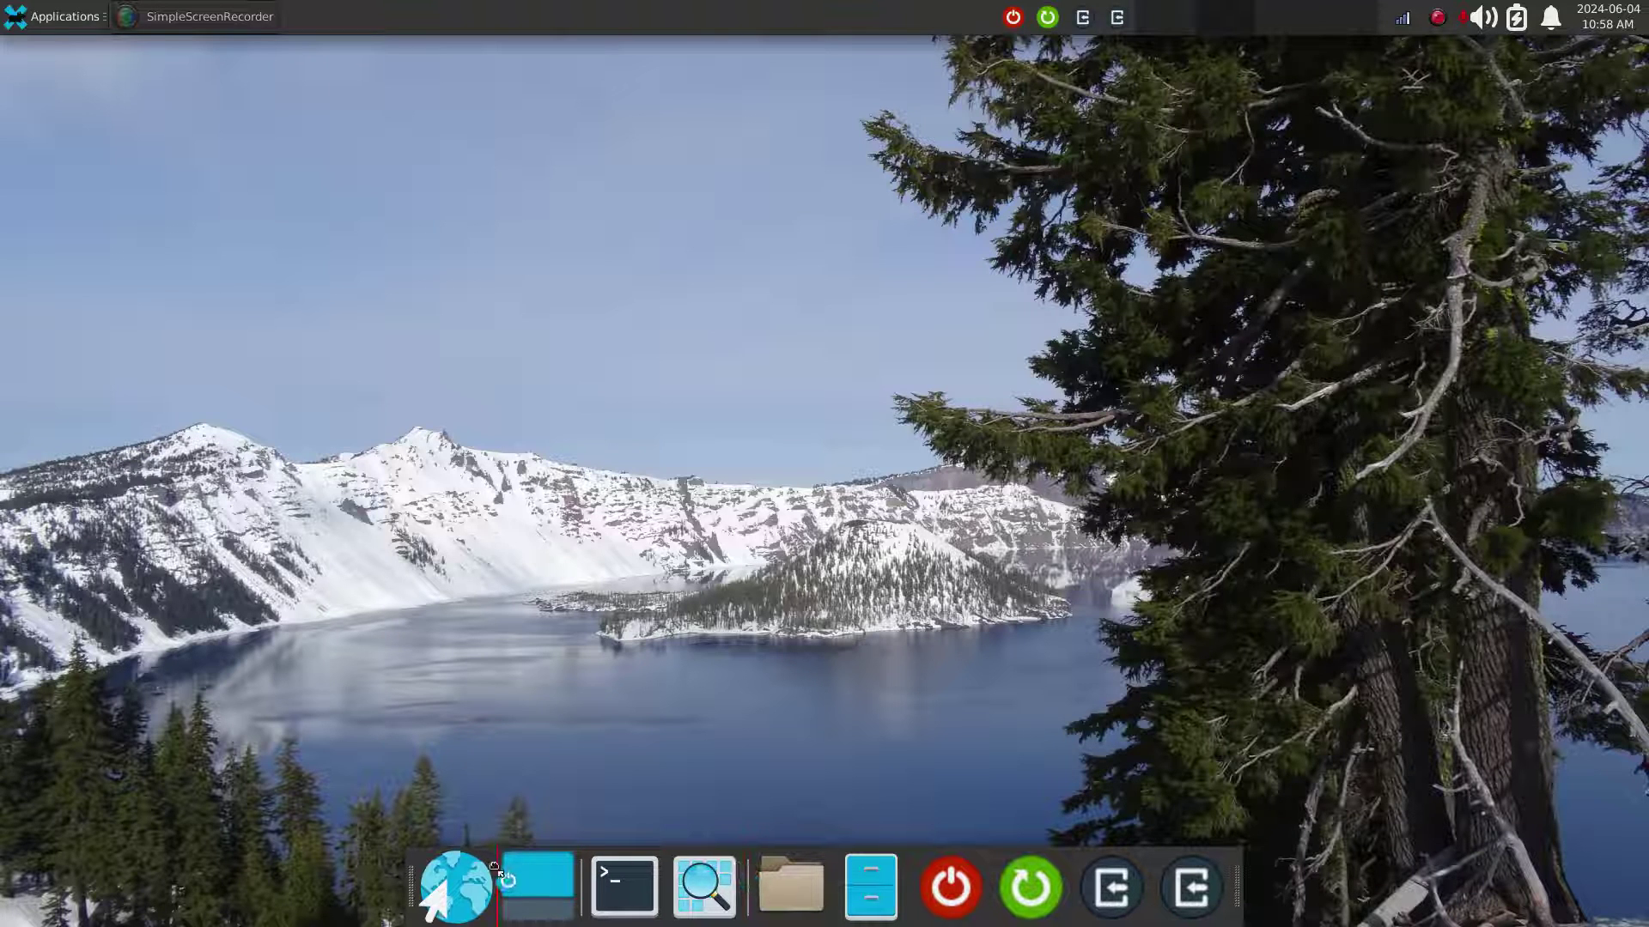
left_click(424, 866)
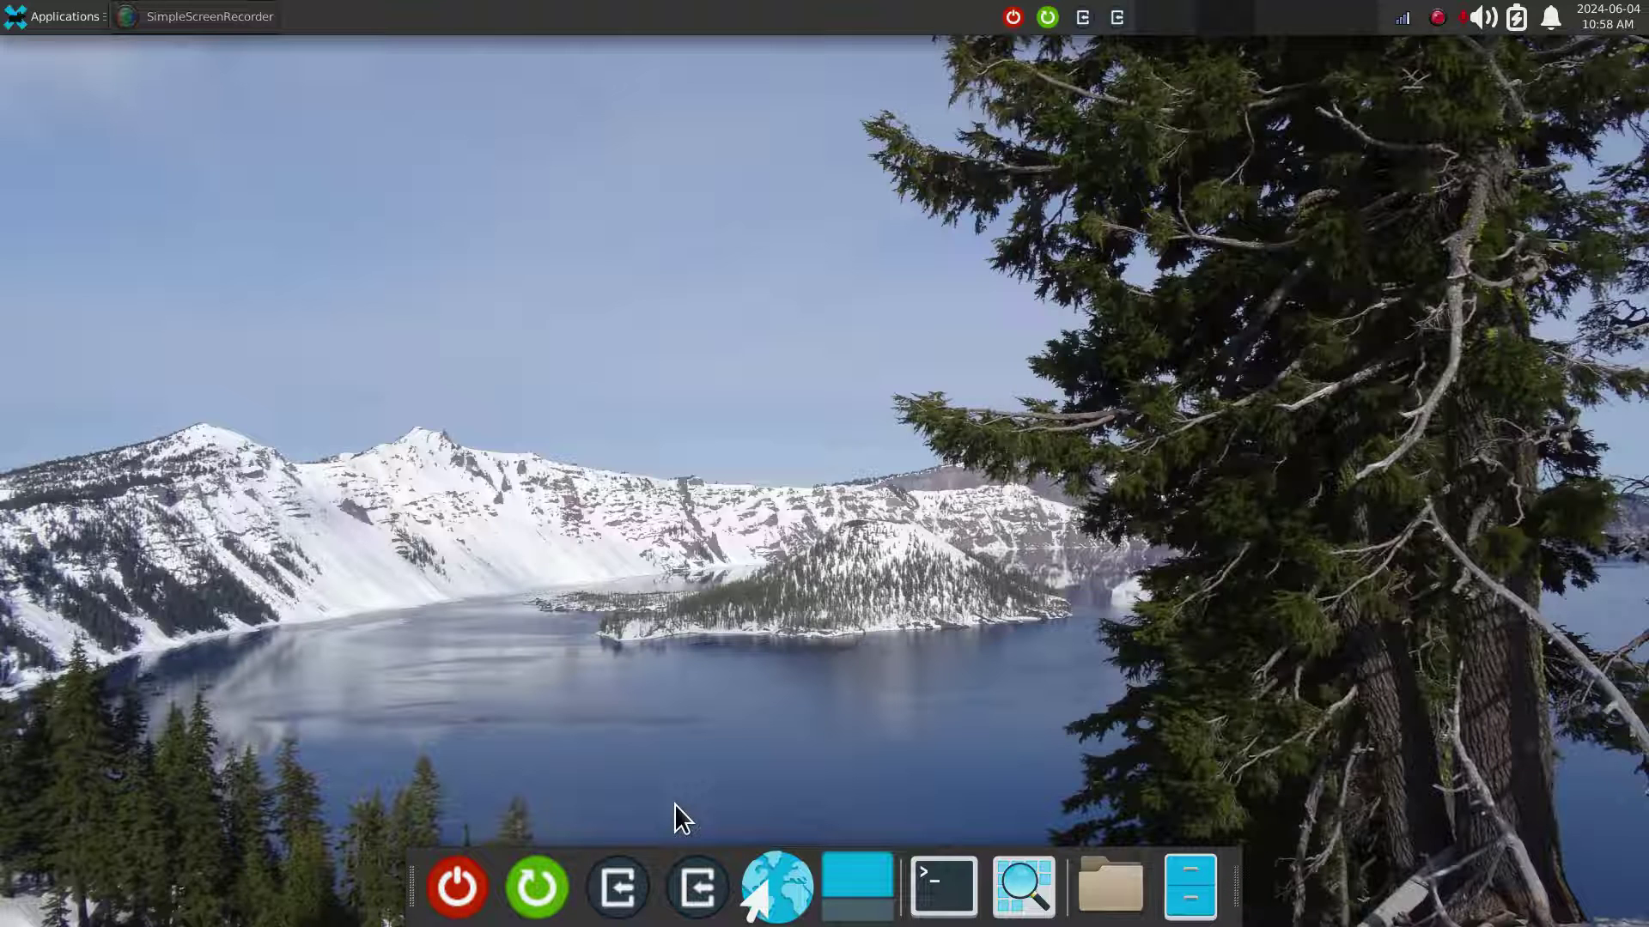
Move the Action Buttons item between the dock's first separator and the terminal launcher.
right_click(601, 885)
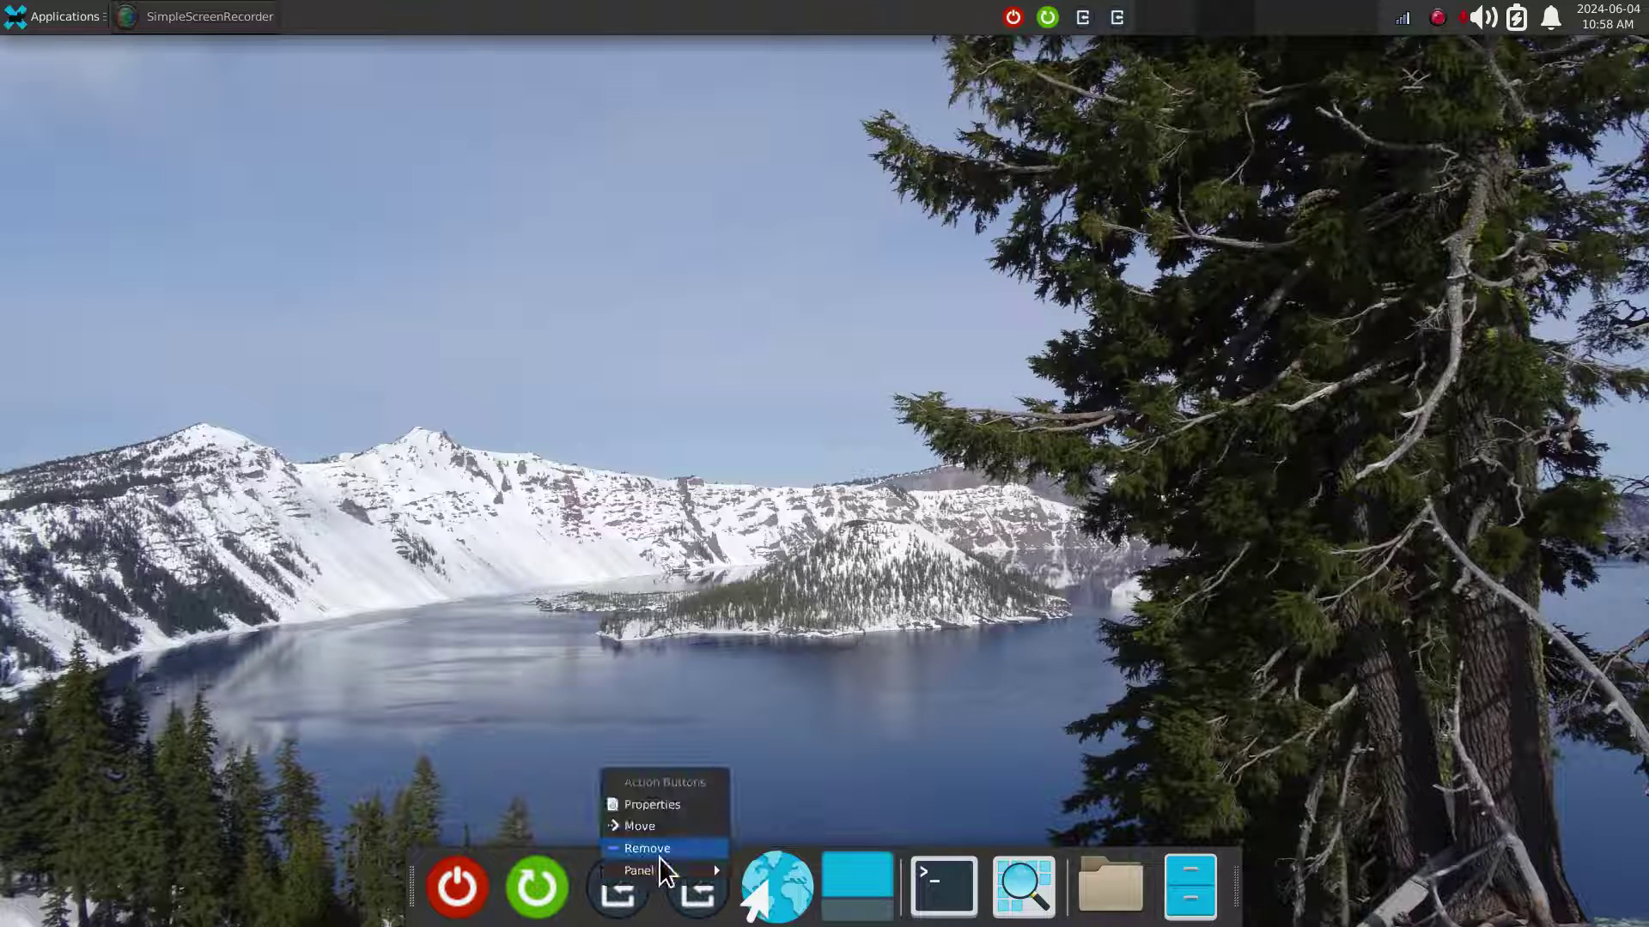
left_click(661, 826)
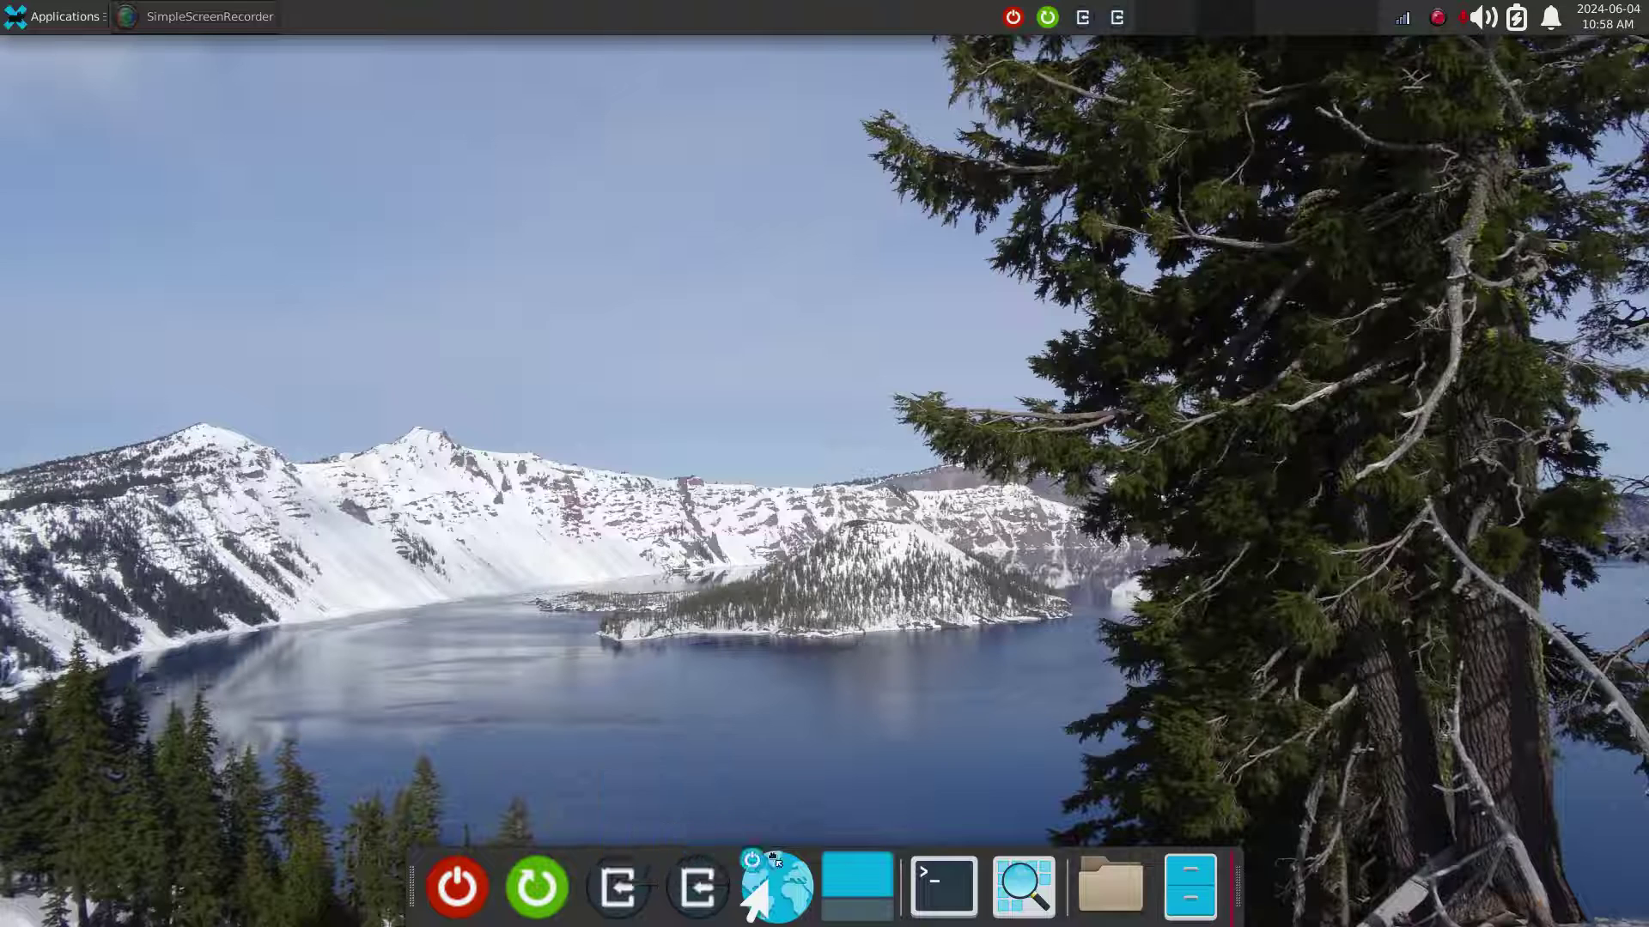
left_click(915, 884)
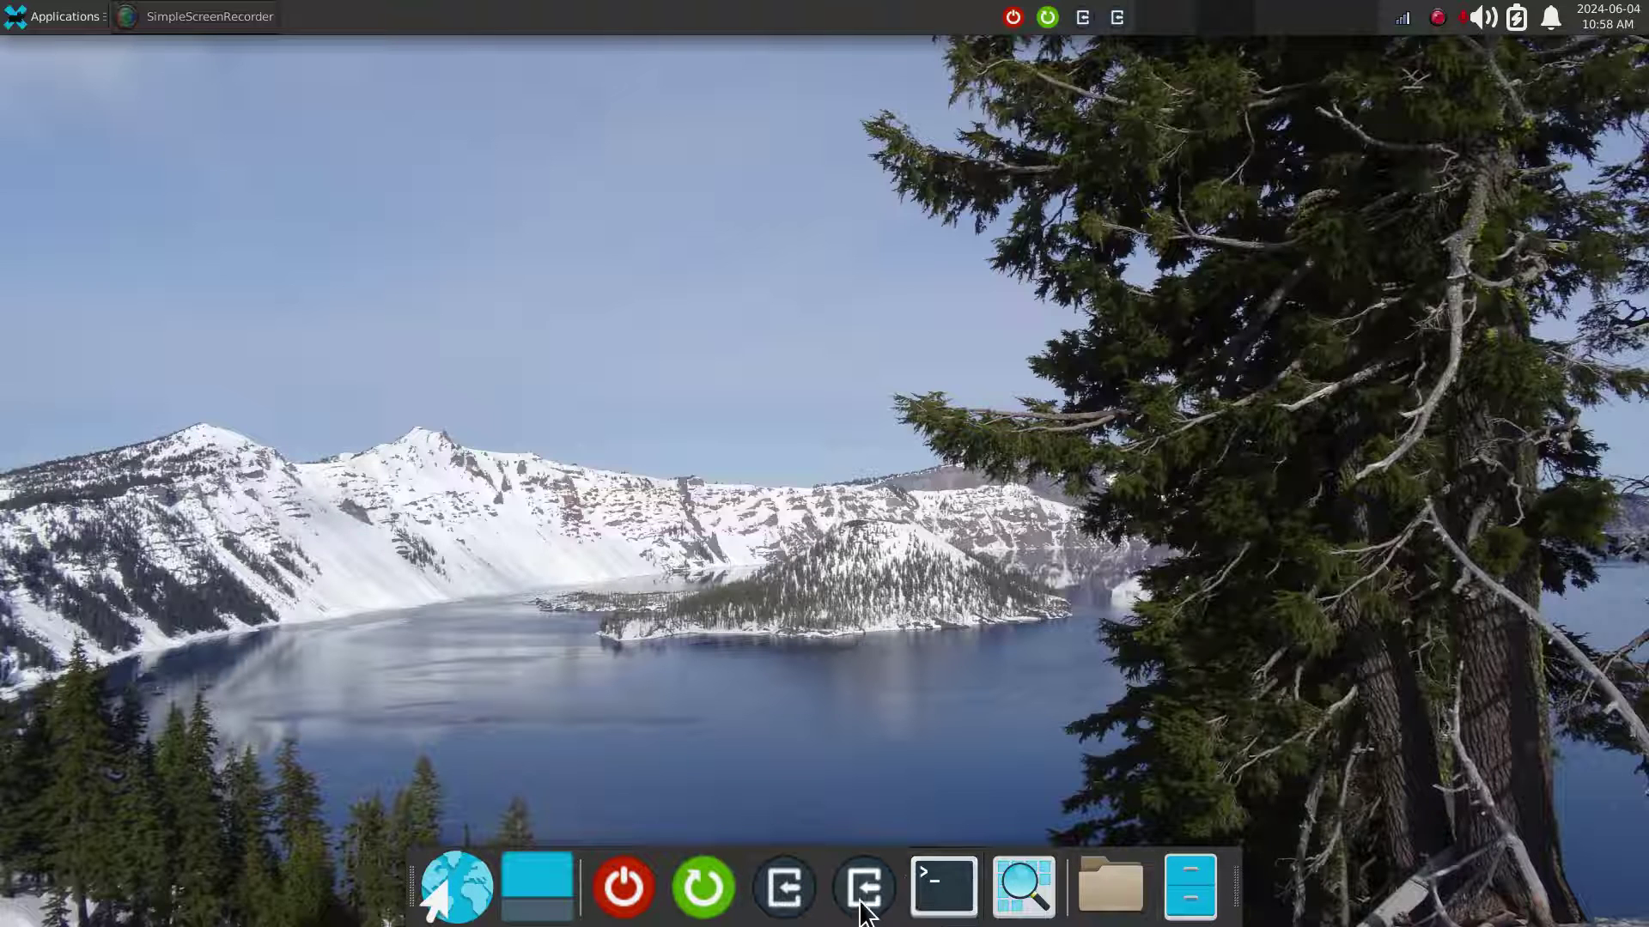
Move Action Buttons to the end of Panel 2's item list in the panel preferences.
right_click(898, 867)
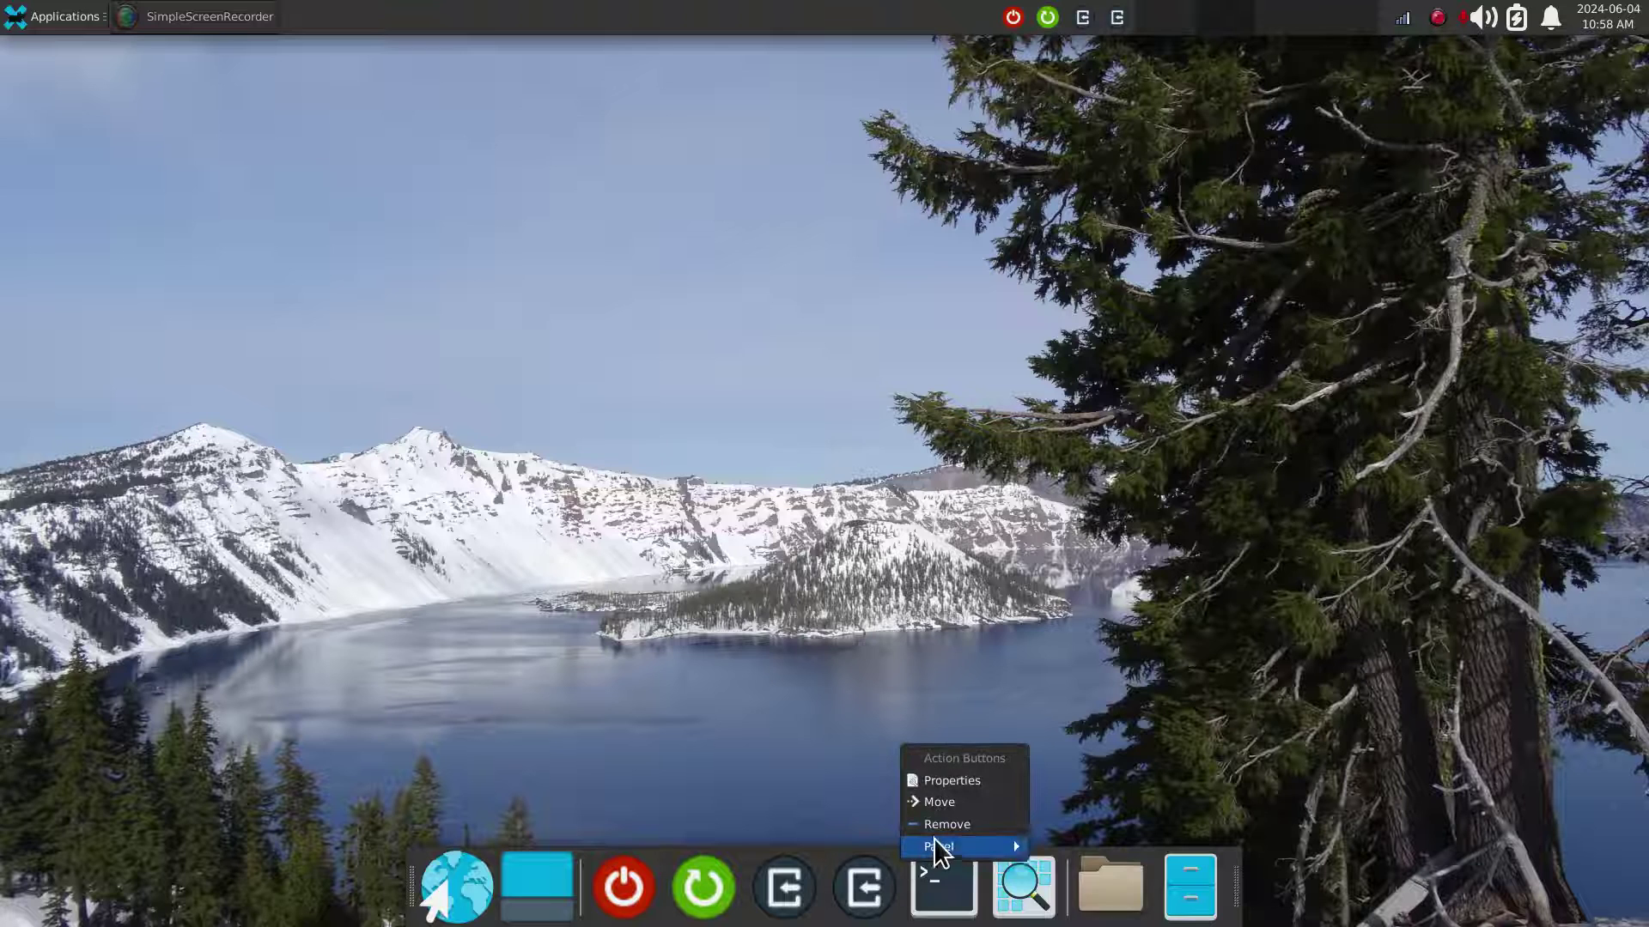
mouse_move(938, 848)
left_click(1101, 842)
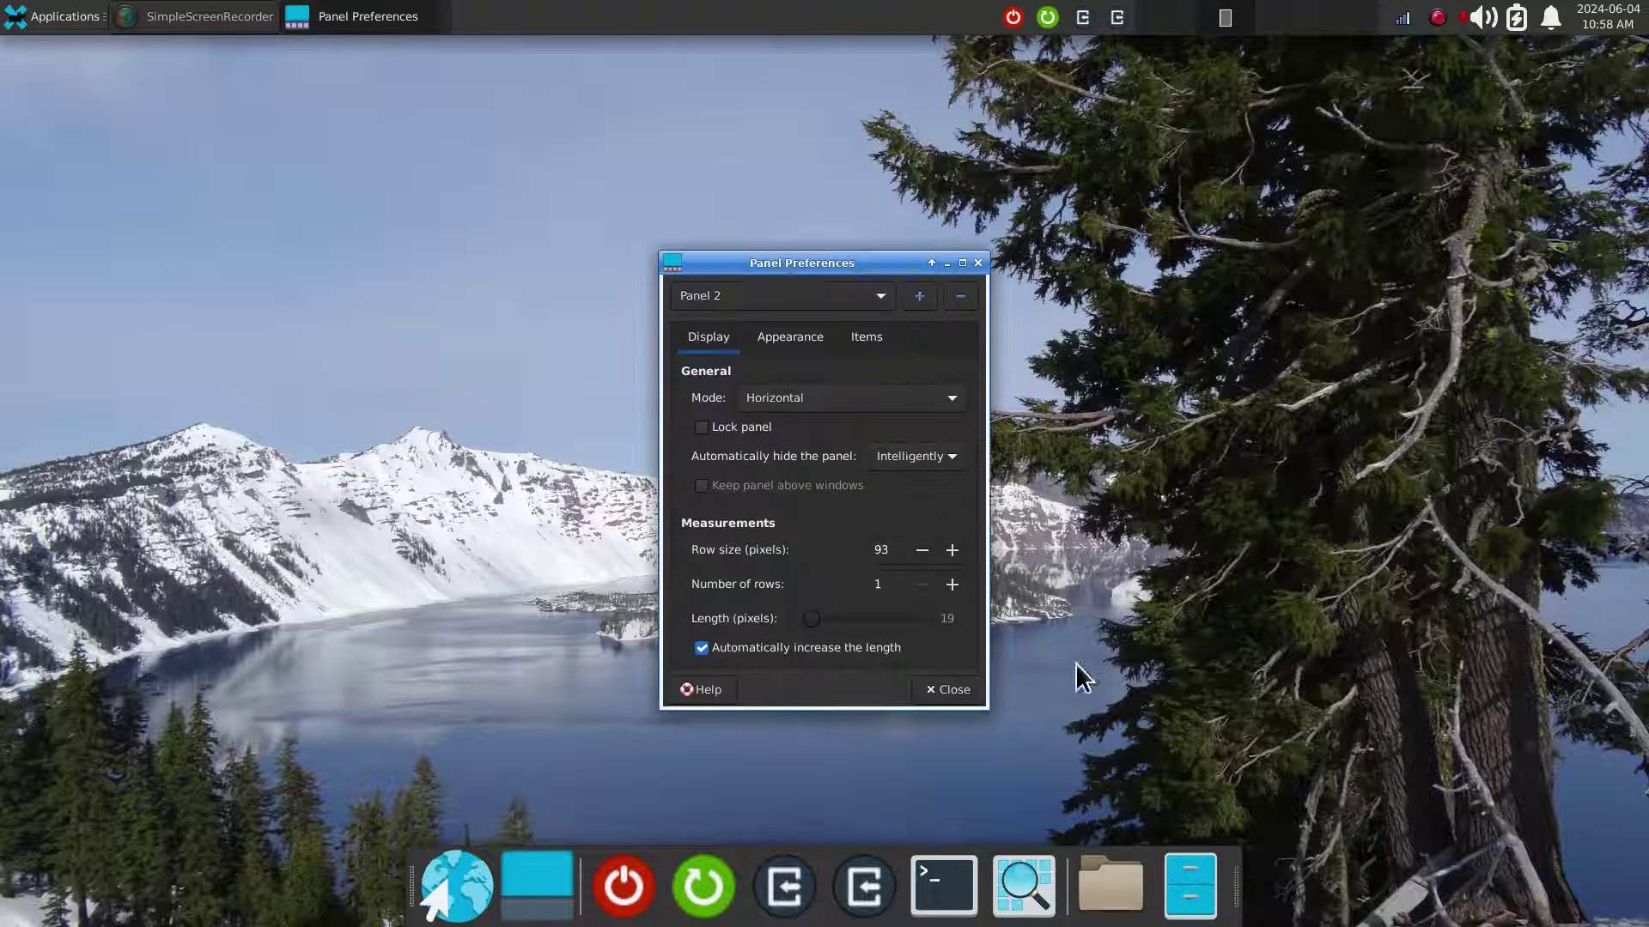
left_click(890, 339)
left_click(739, 443)
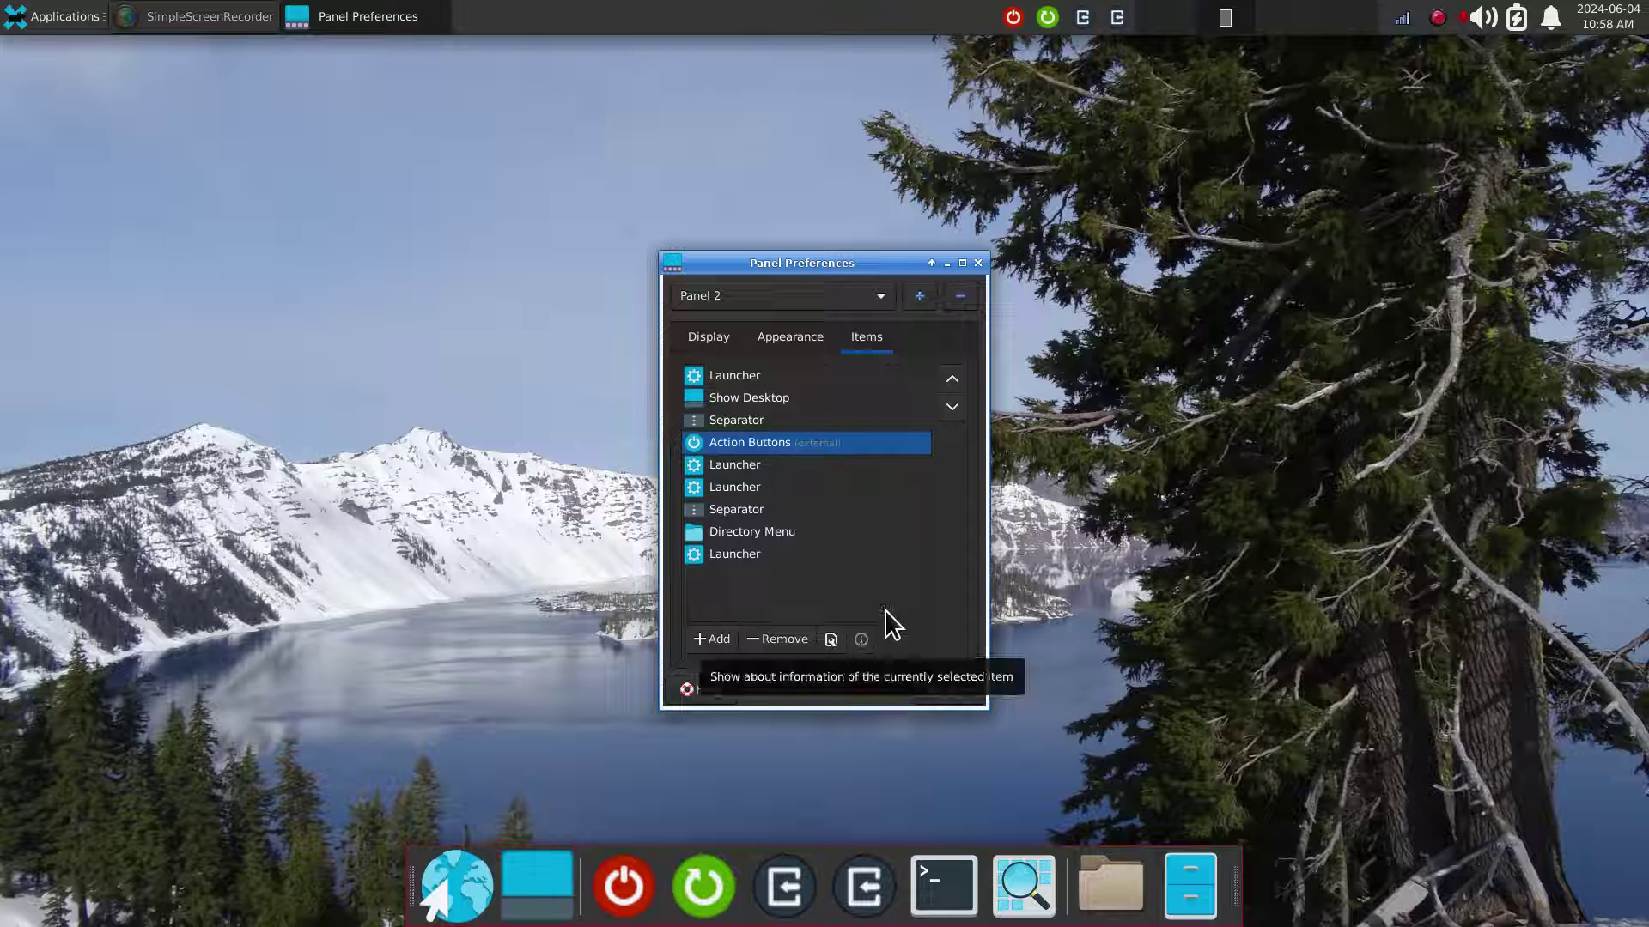
left_click(955, 409)
left_click(955, 409)
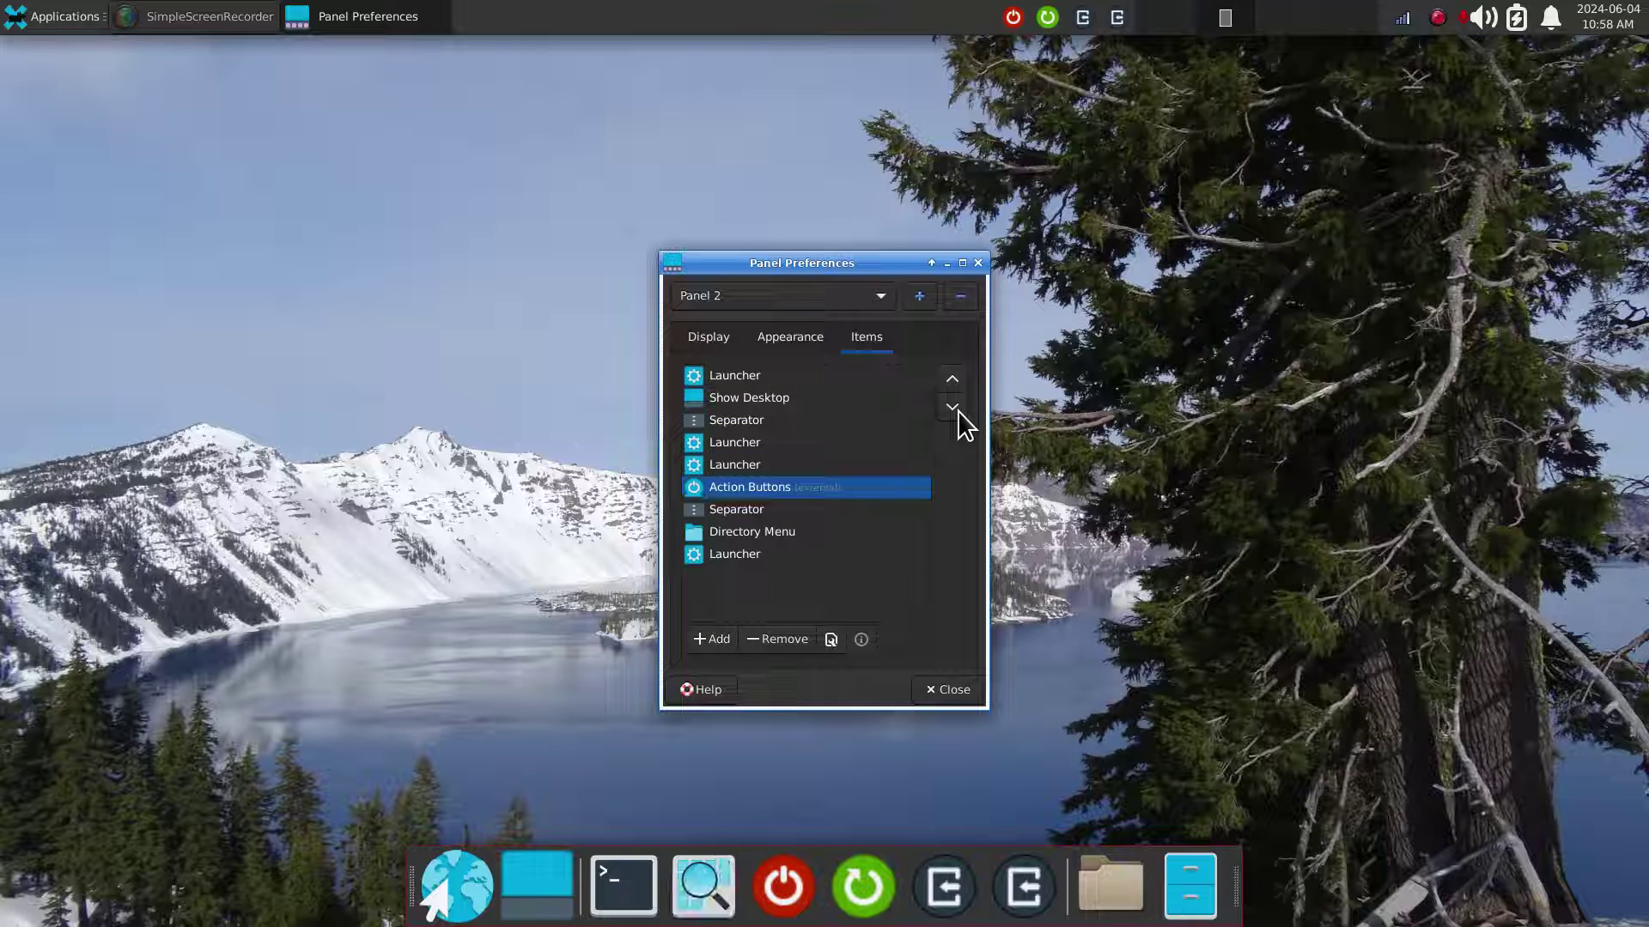
left_click(955, 409)
left_click(955, 409)
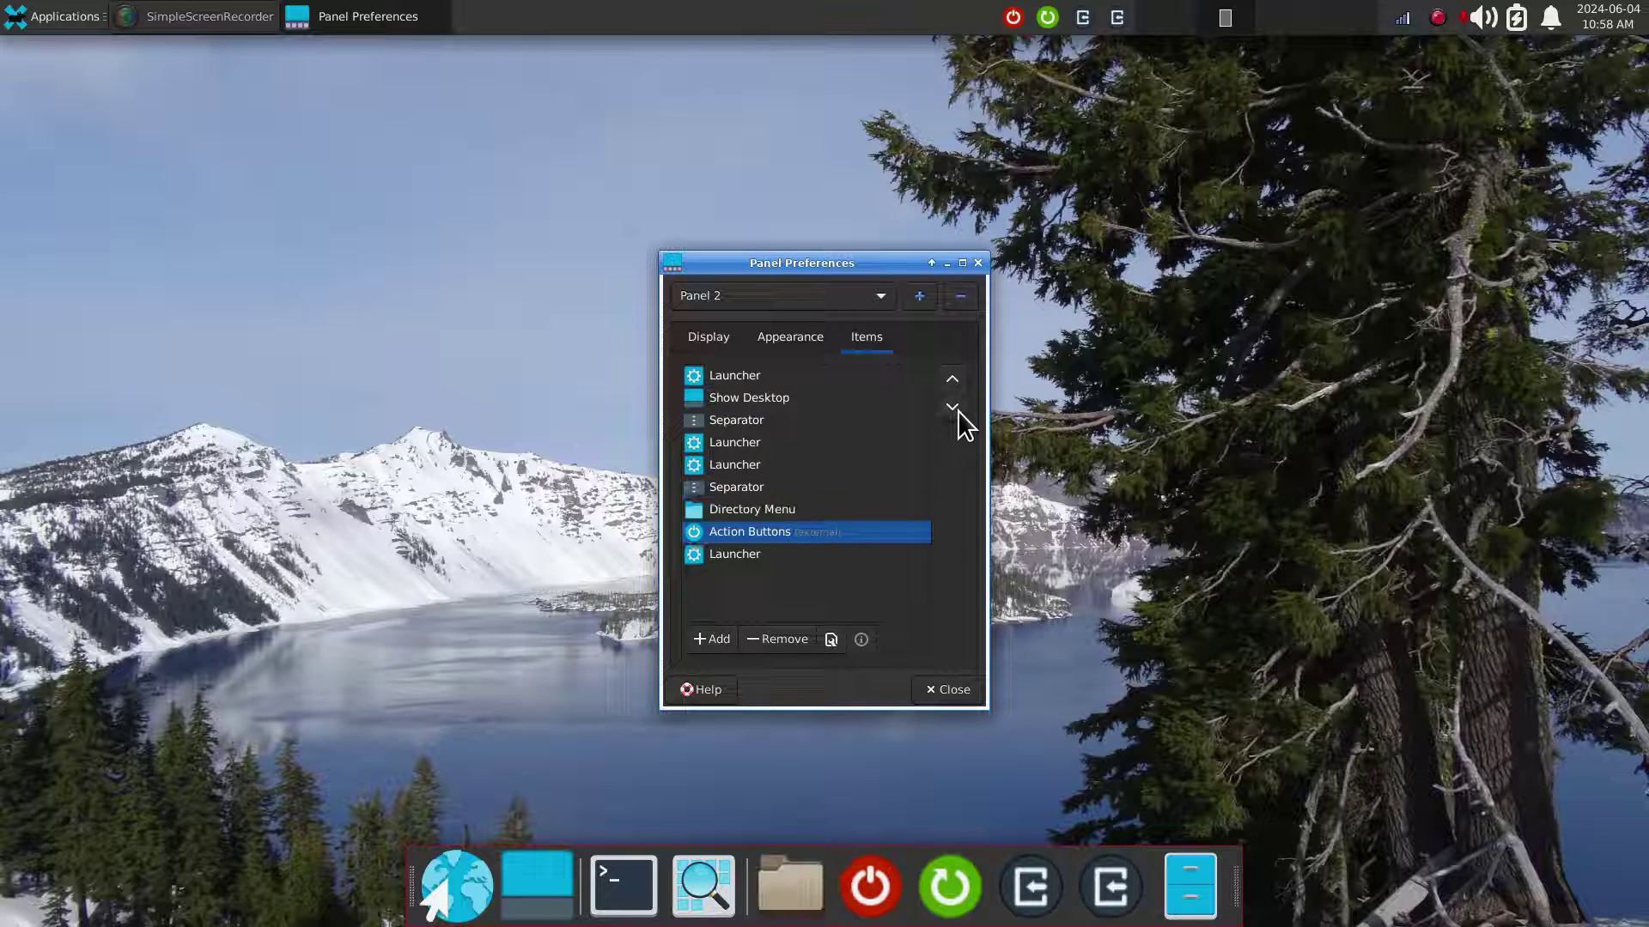
left_click(955, 409)
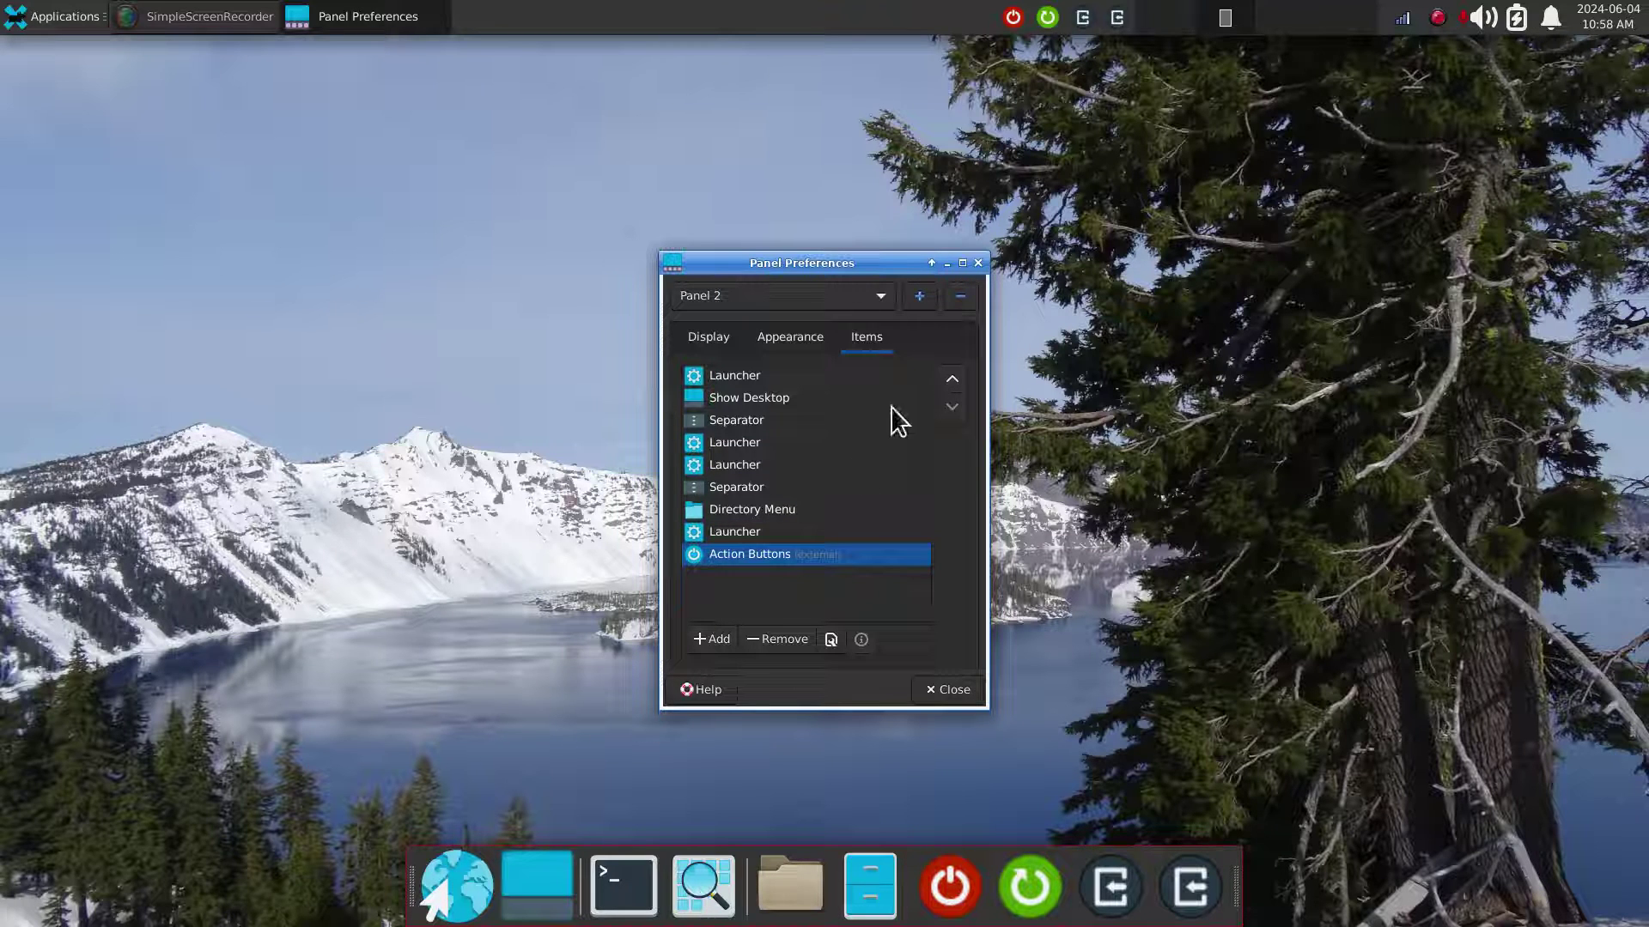
Move Action Buttons up to the first place in Panel 2's item list and close the panel preferences.
left_click(950, 381)
left_click(950, 381)
left_click(950, 380)
left_click(950, 380)
left_click(949, 380)
left_click(950, 381)
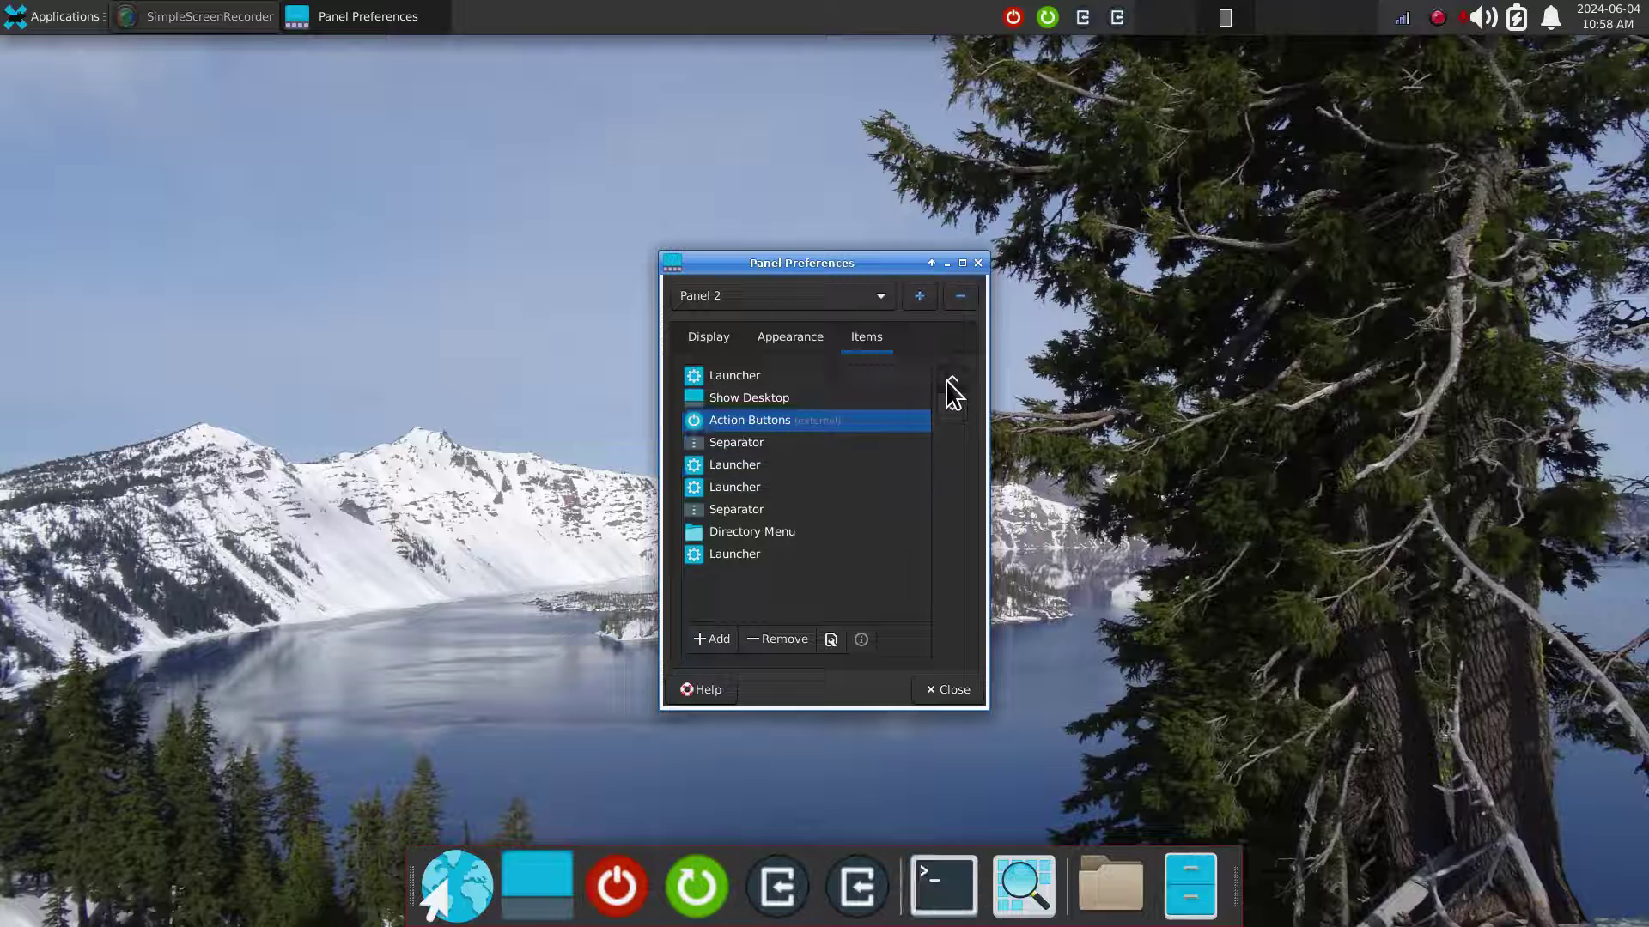
left_click(949, 380)
left_click(950, 381)
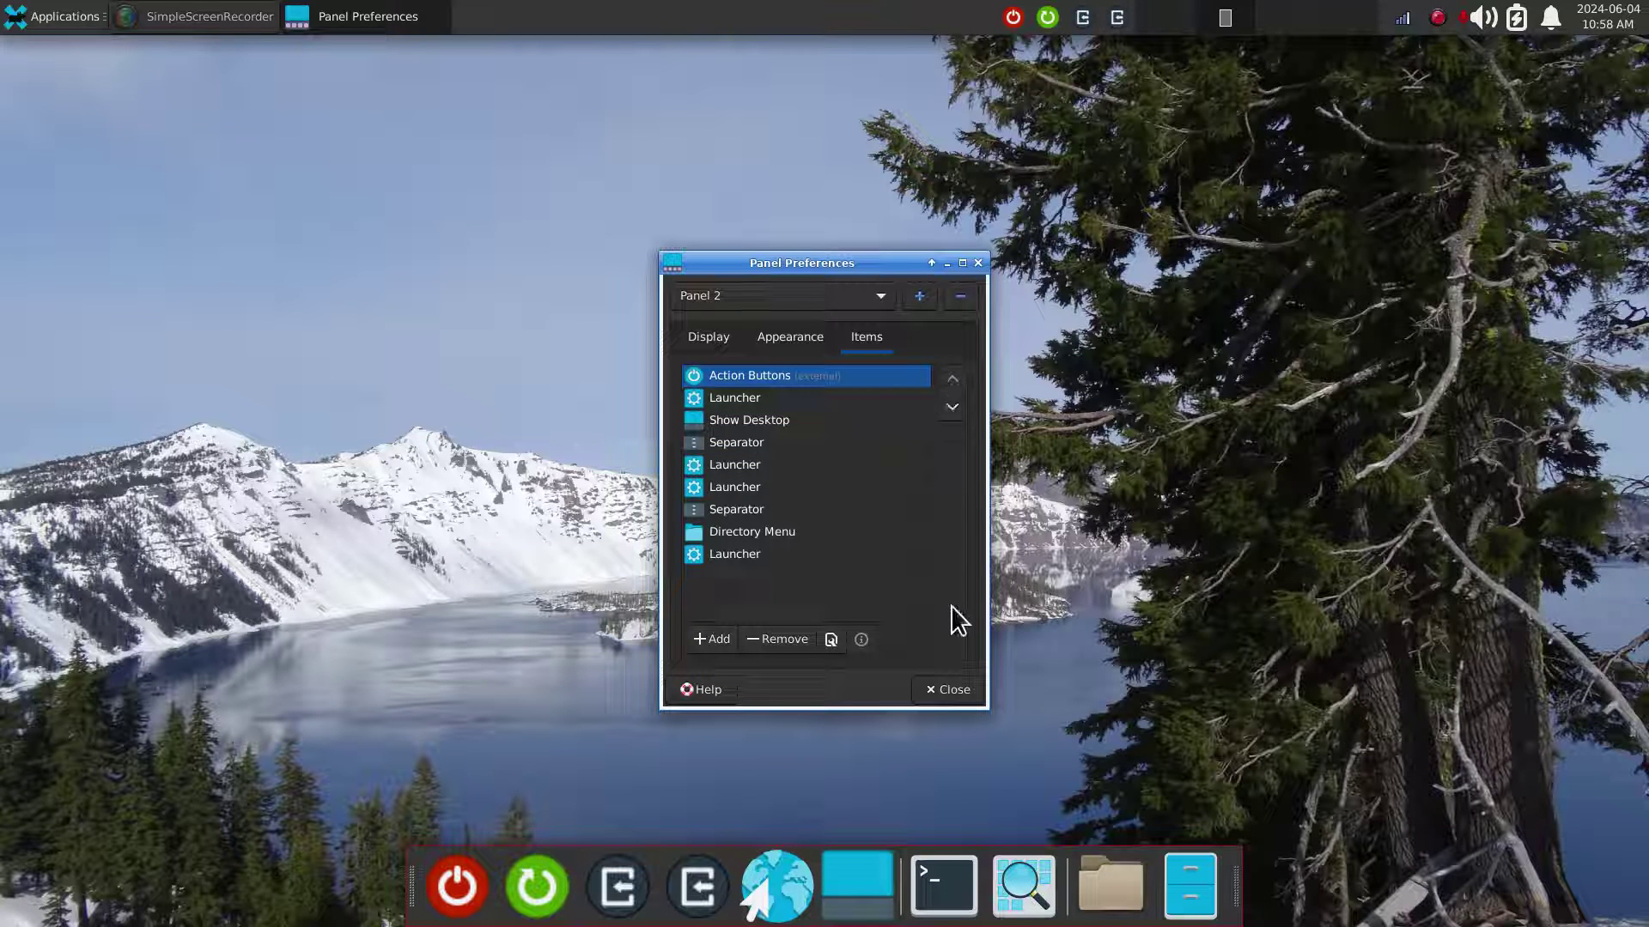
left_click(944, 690)
Hide both Log Out actions in the dock's Action Buttons properties and close the dialog.
right_click(692, 897)
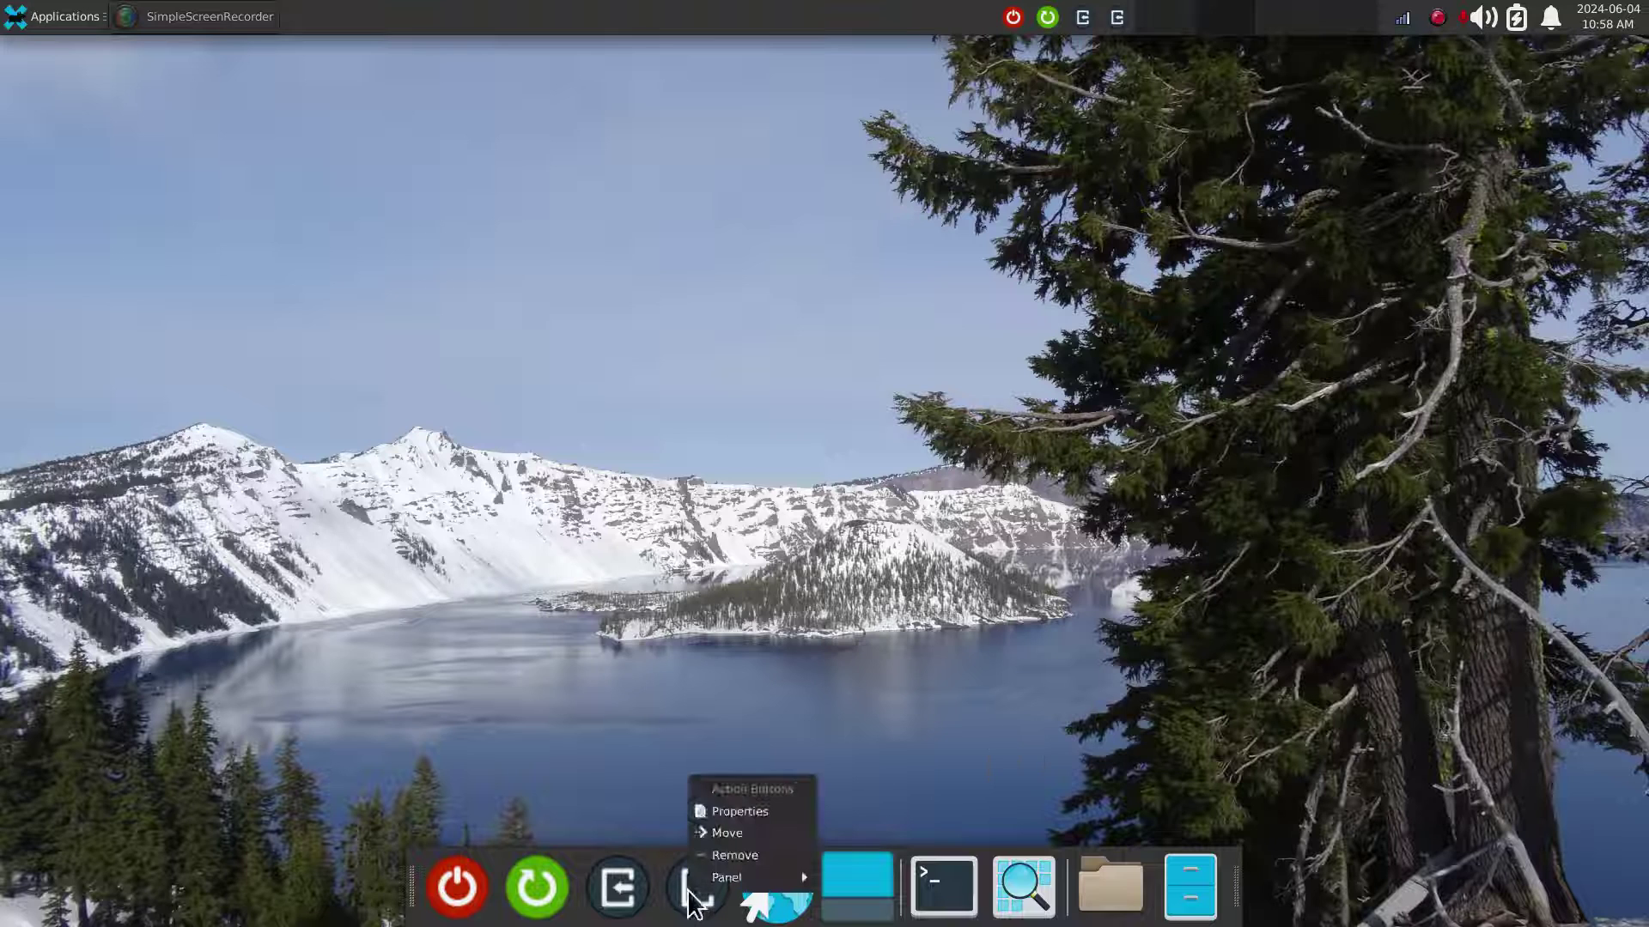
left_click(737, 811)
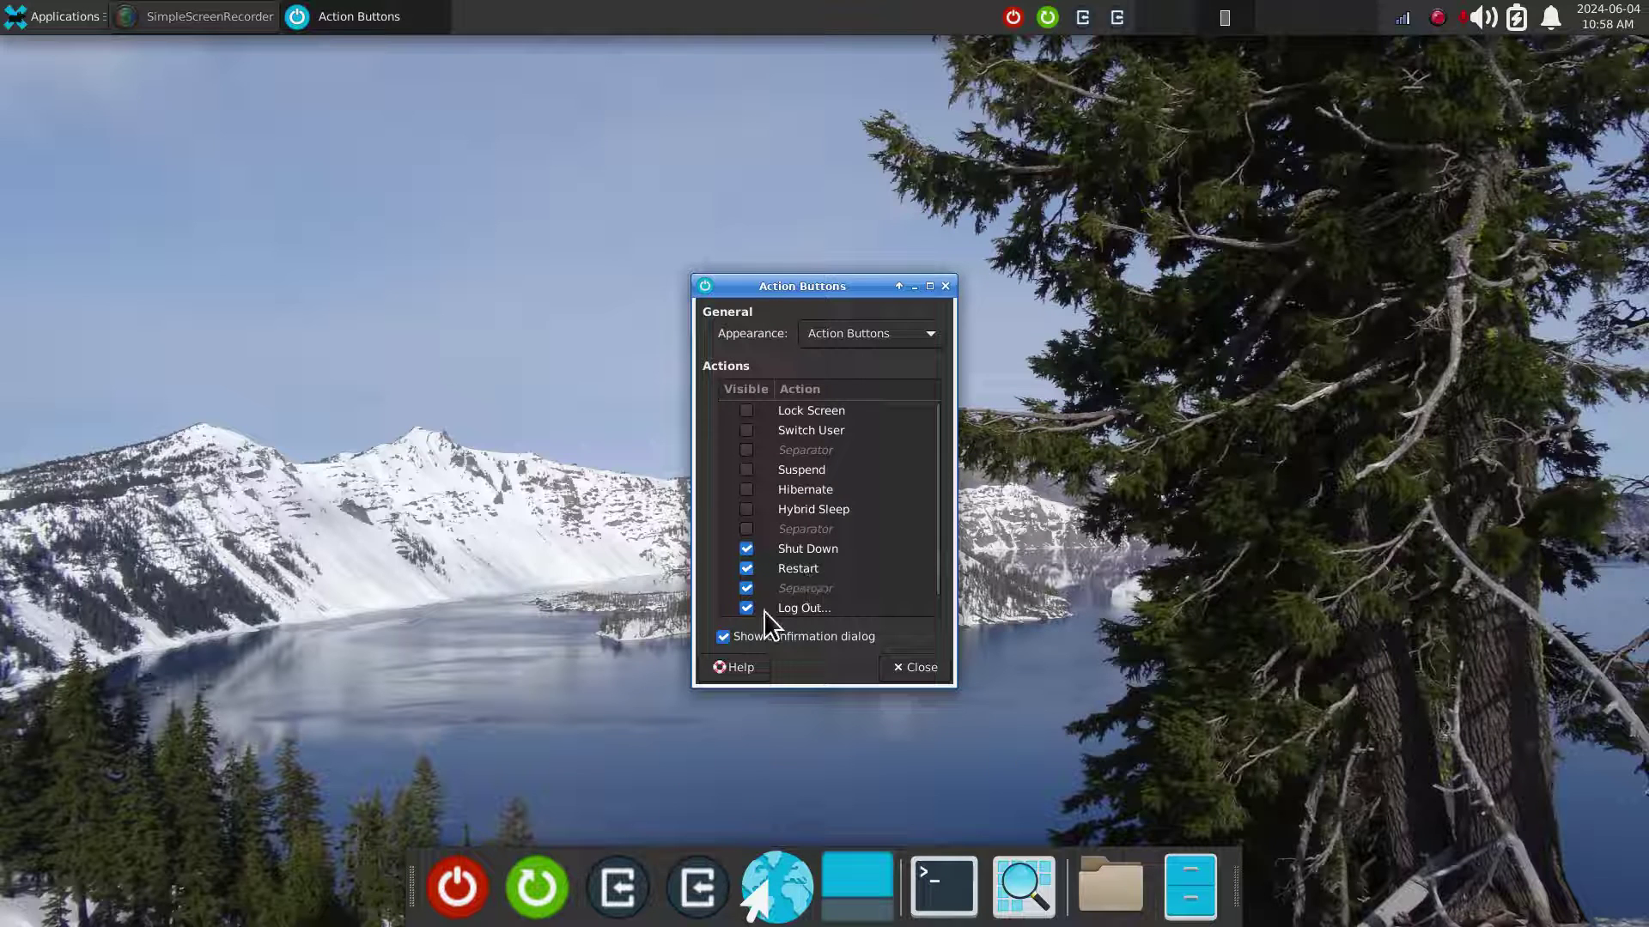
scroll(939, 521, "down", 1)
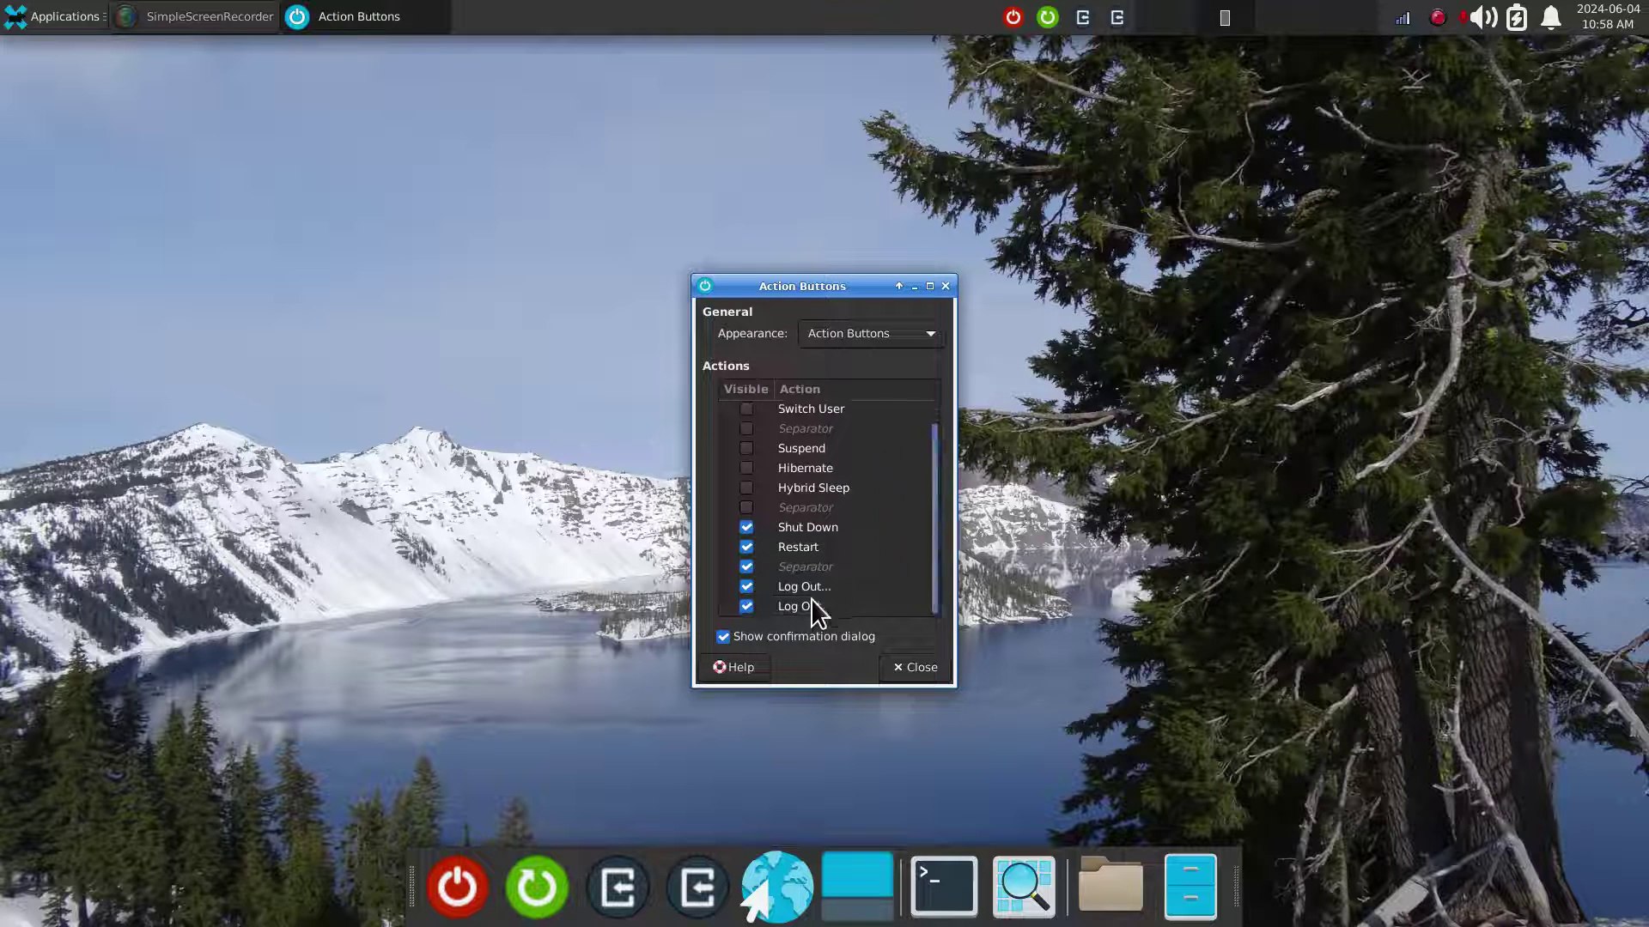
left_click(747, 587)
left_click(747, 606)
left_click(930, 667)
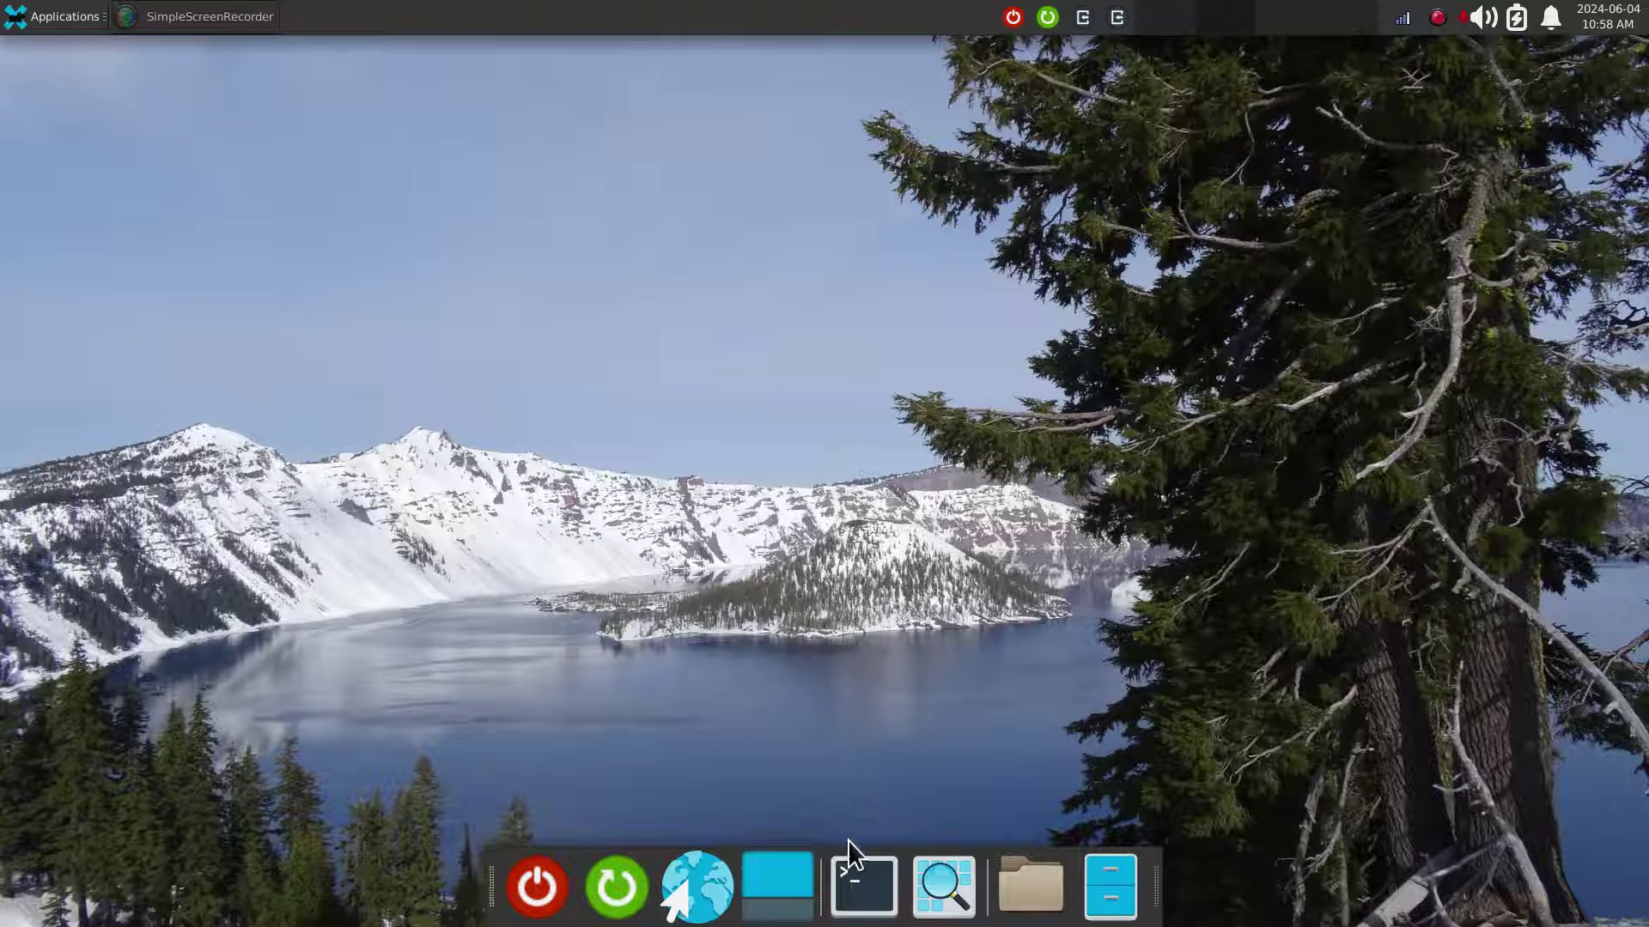
Open the Application Finder from the dock and close it again.
left_click(943, 886)
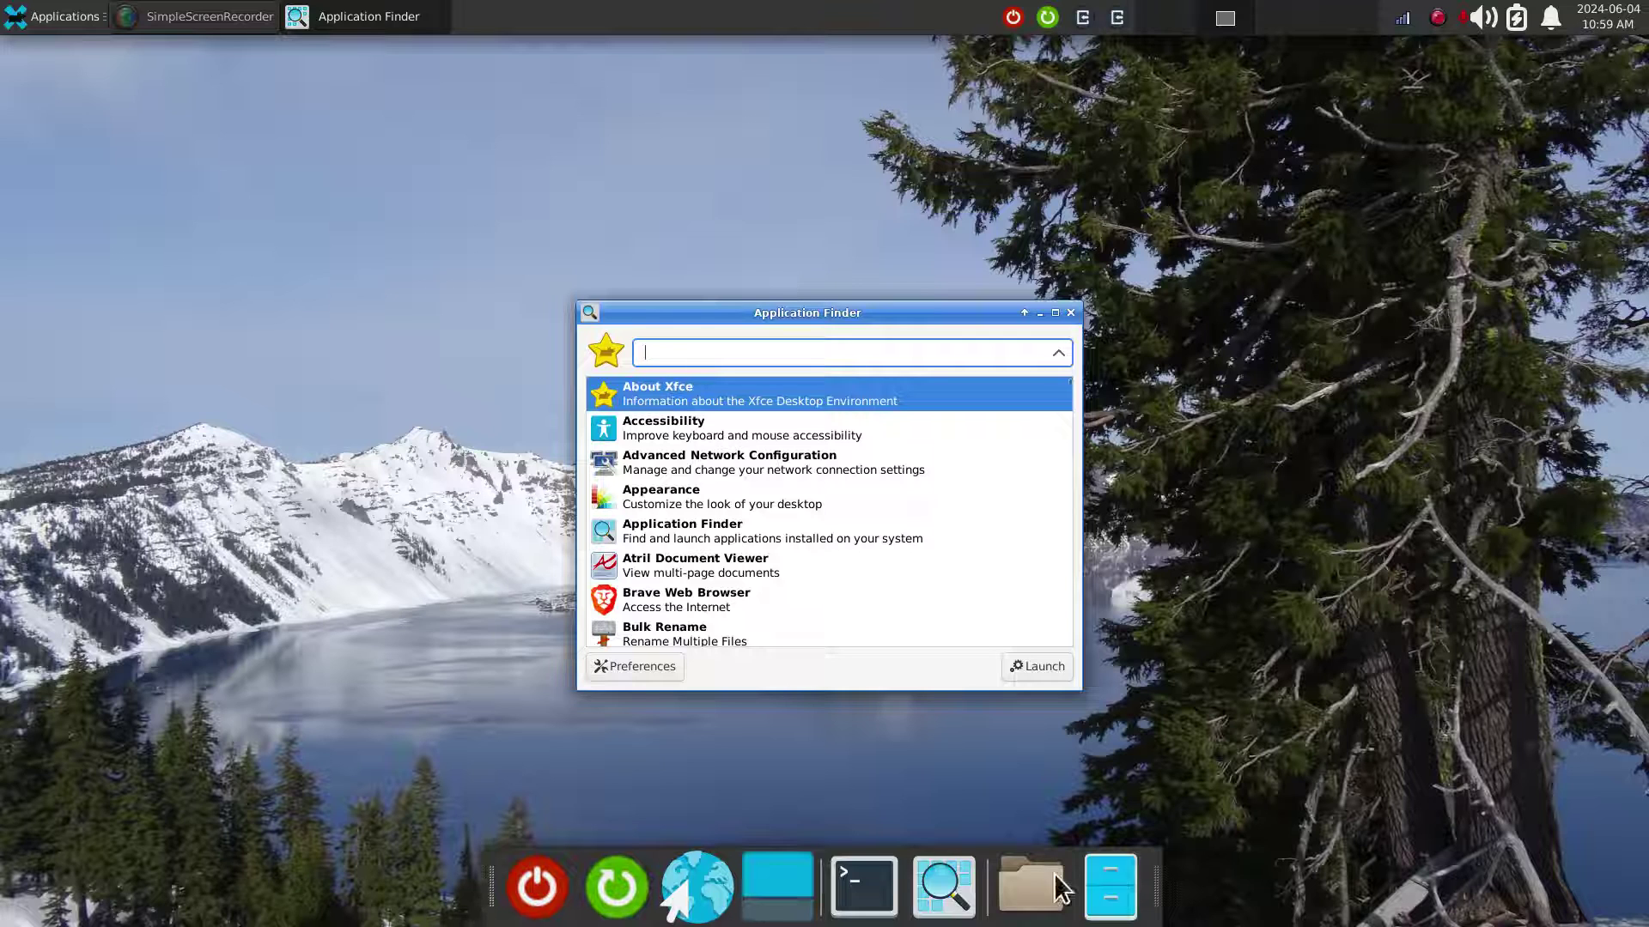
left_click(1070, 313)
Open the panel preferences and keep Panel 1 as the panel to configure.
right_click(794, 8)
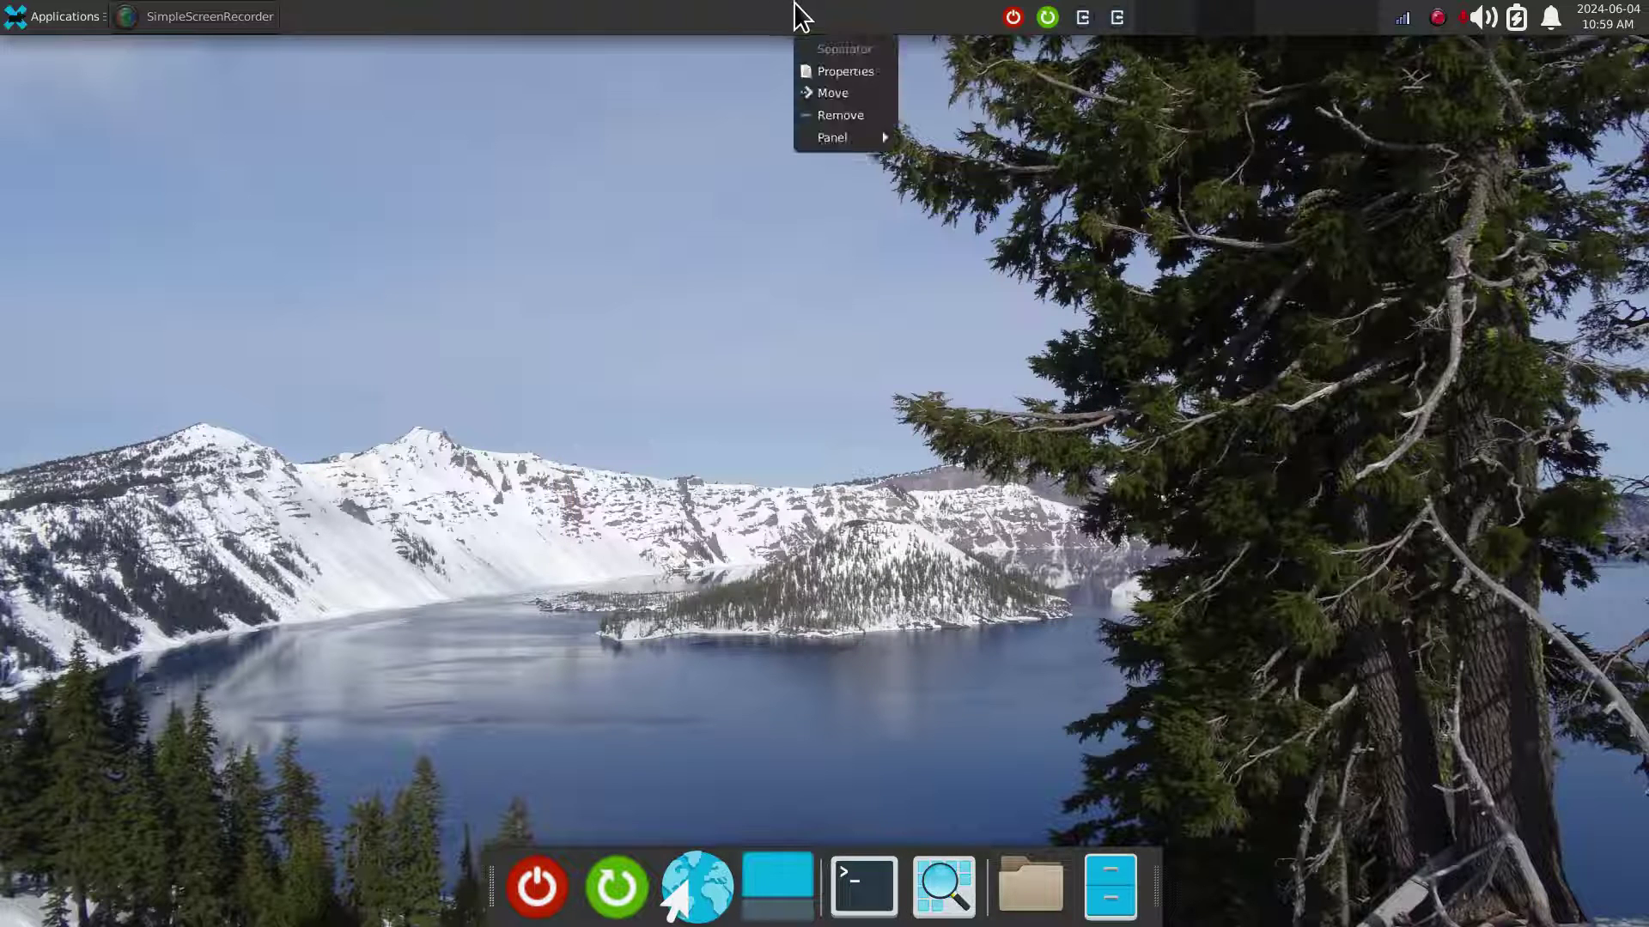
mouse_move(850, 141)
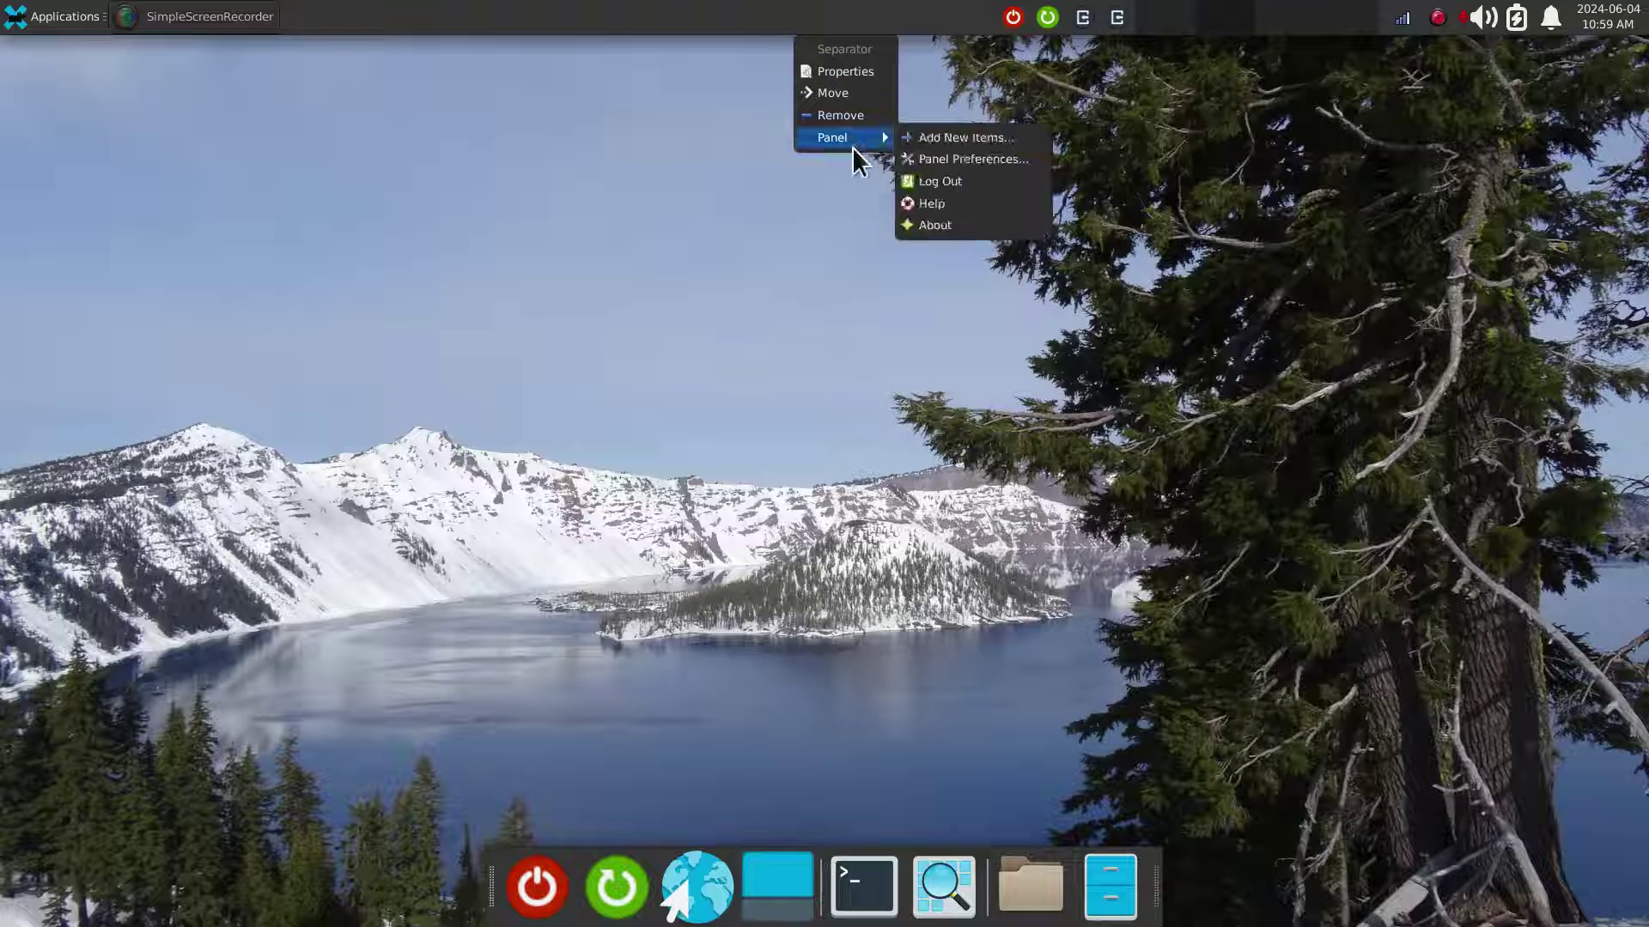
left_click(973, 161)
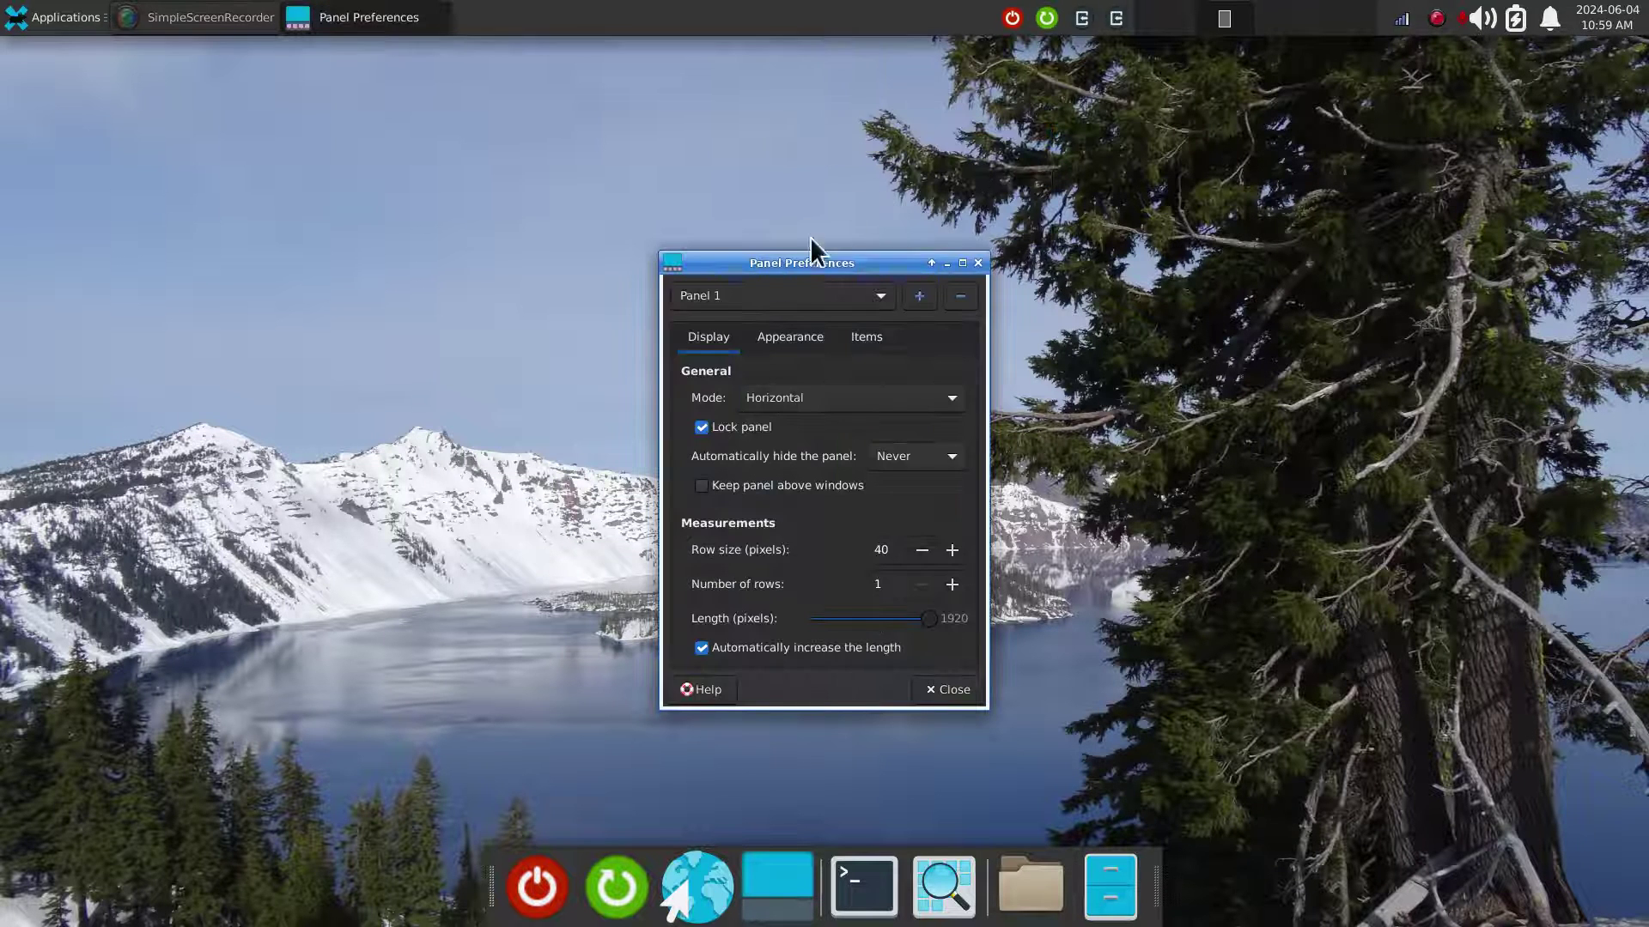
left_click(734, 295)
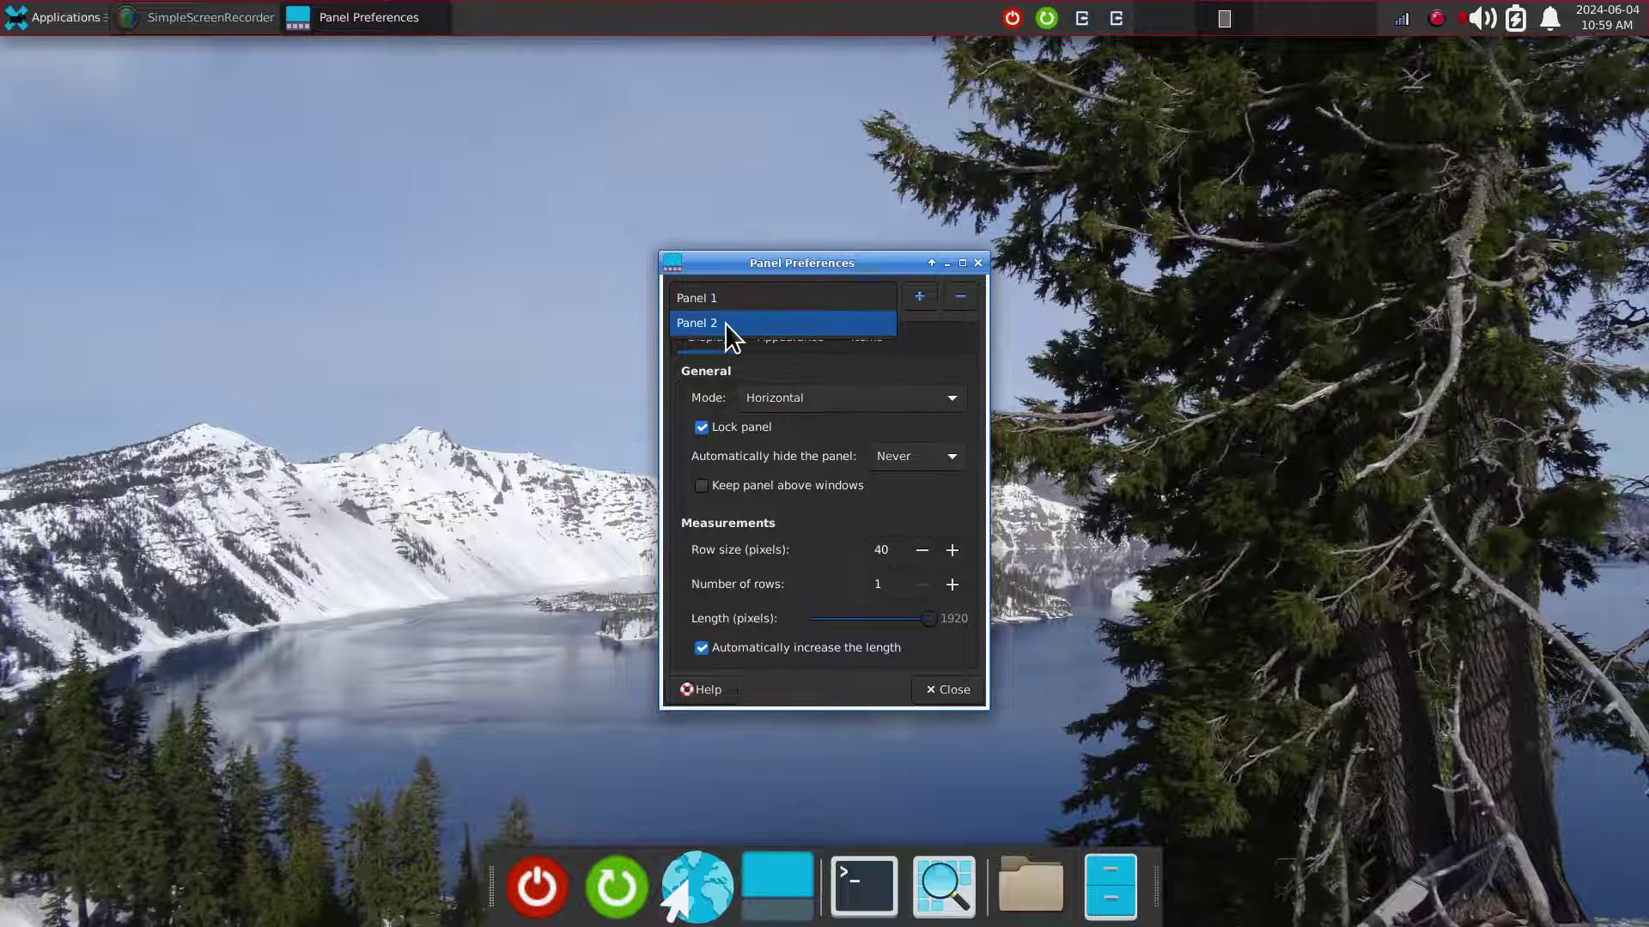
left_click(754, 296)
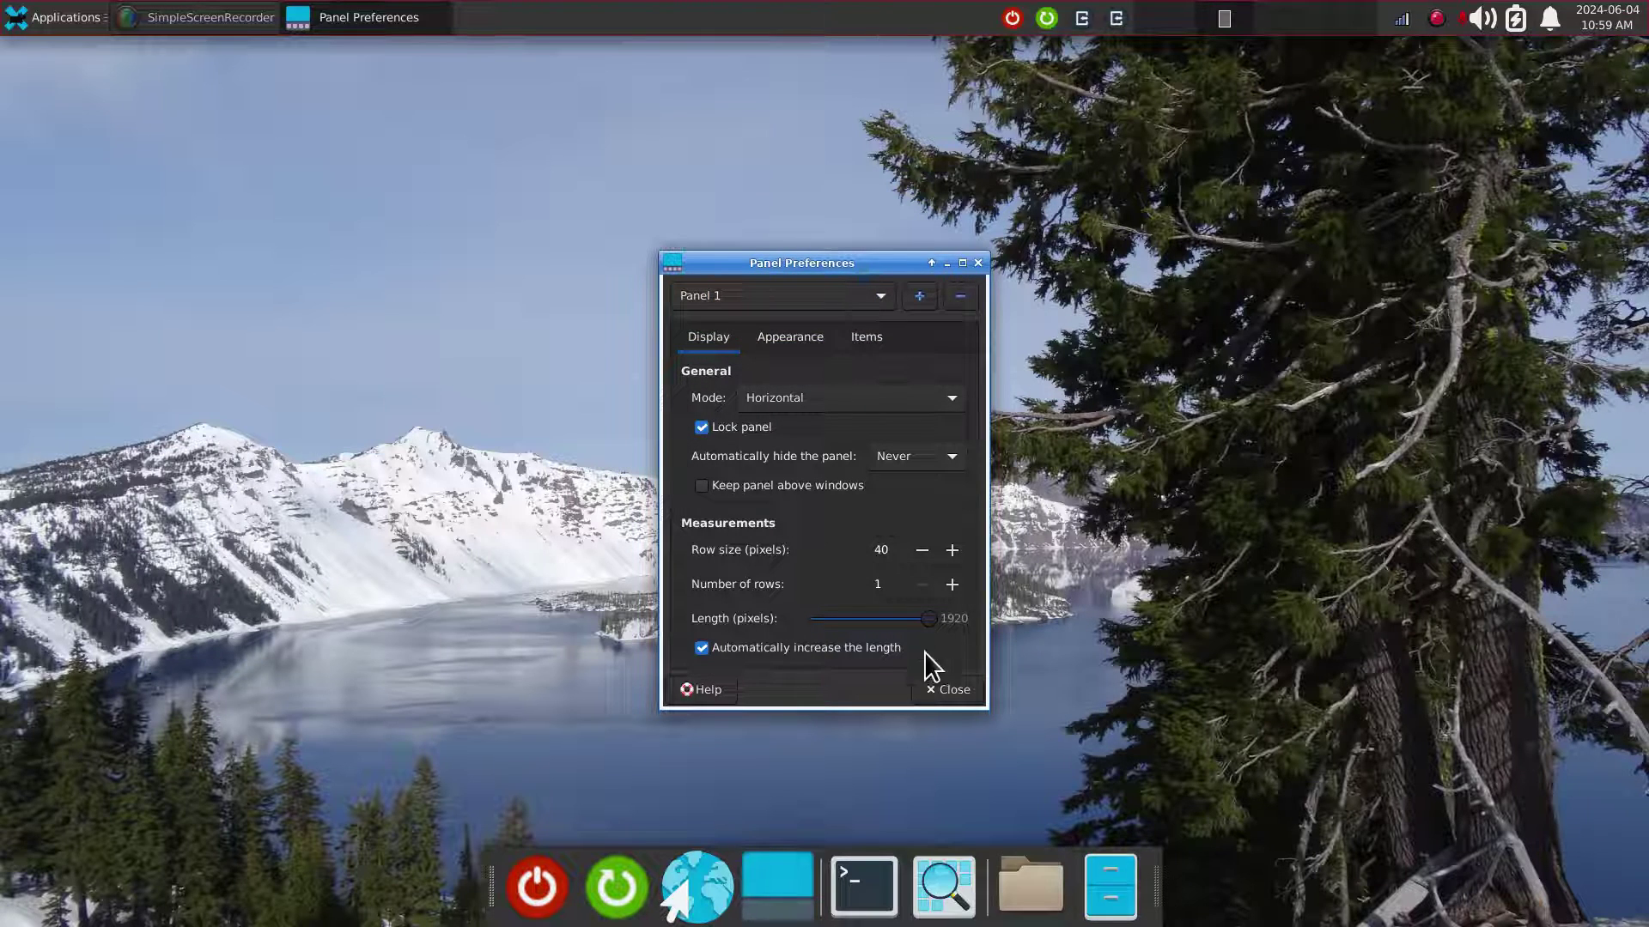
Try Panel 1 at a length of 1 pixel with automatic length increase on and off, and restore it to 1920 pixels.
left_click_drag(936, 625, 809, 619)
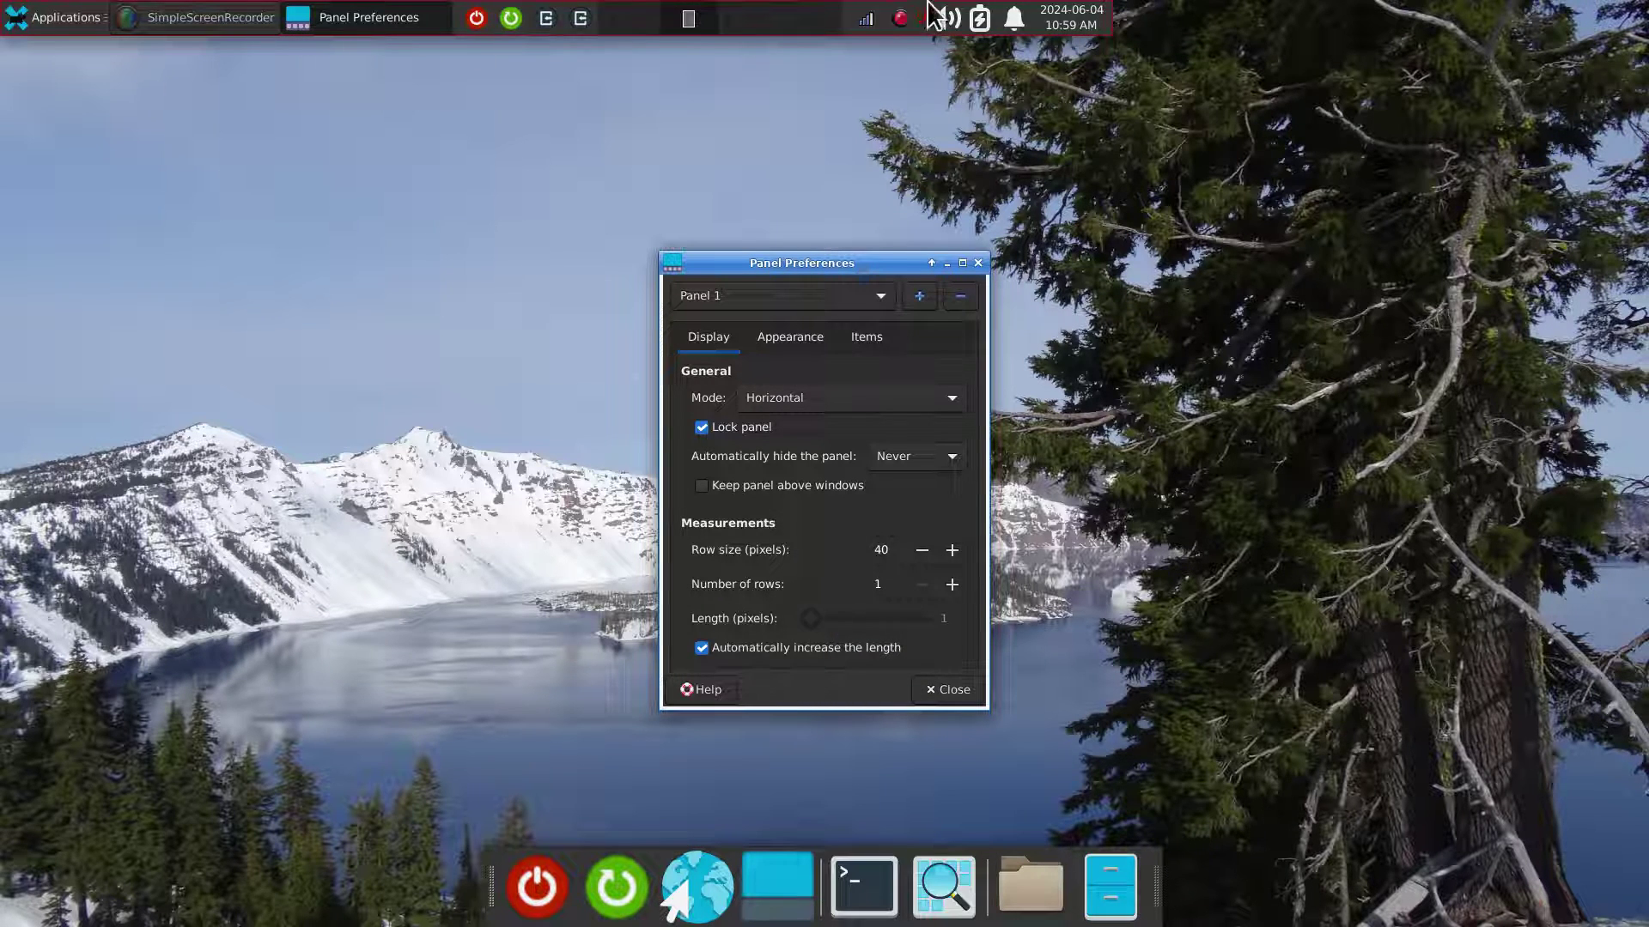
left_click_drag(813, 623, 945, 630)
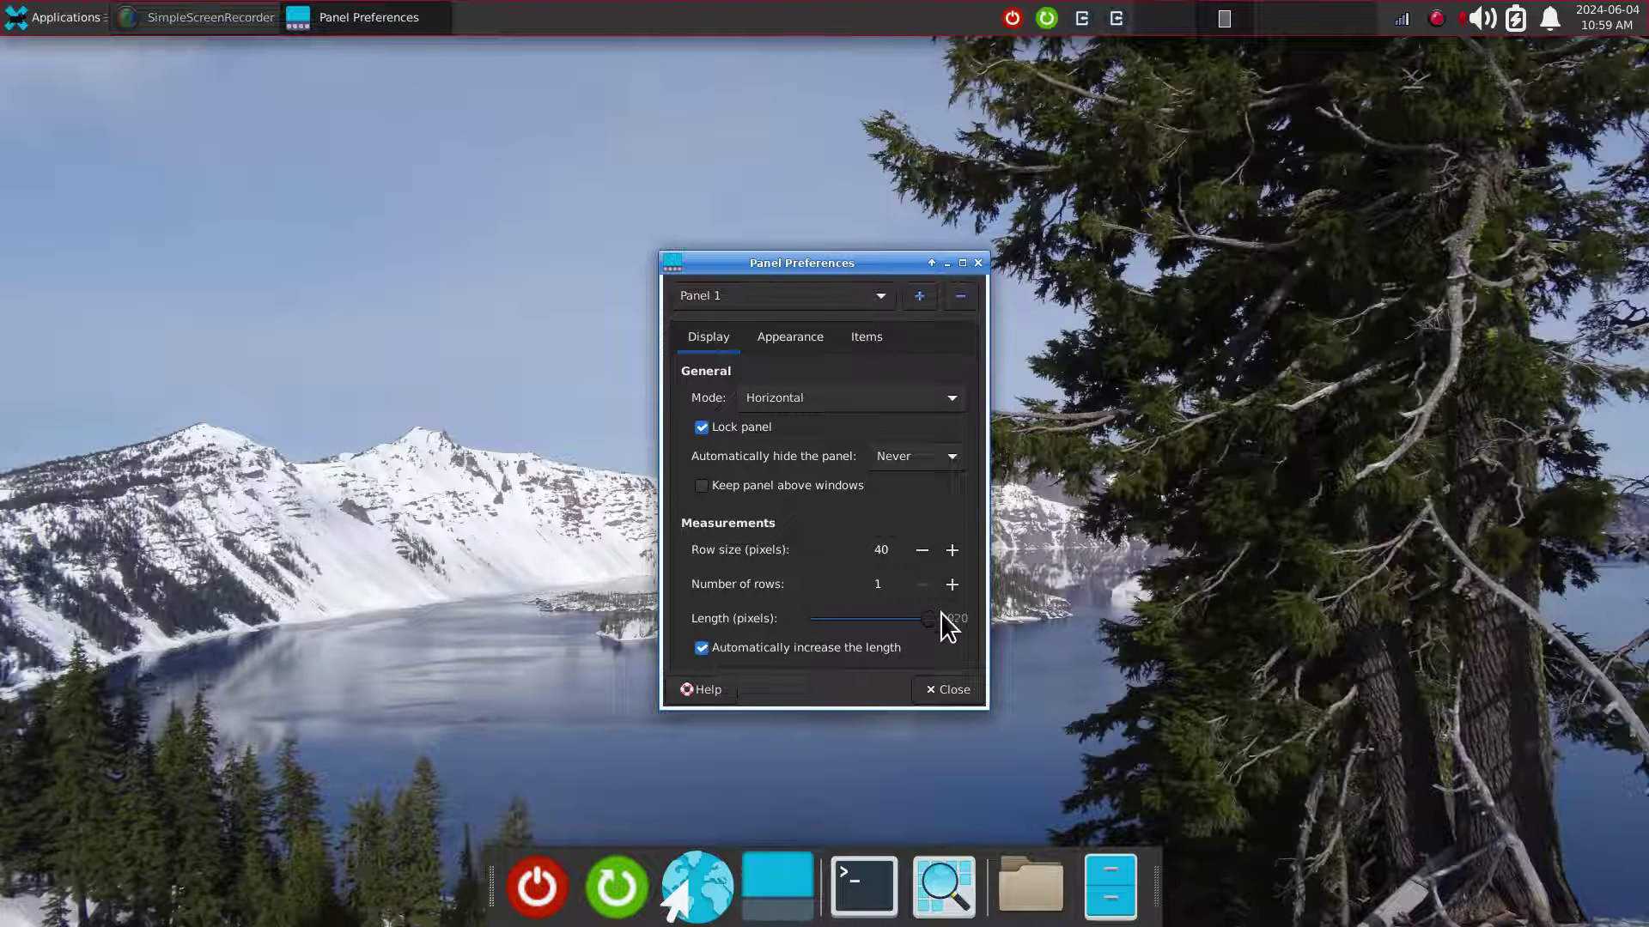
left_click_drag(929, 620, 791, 625)
left_click(701, 649)
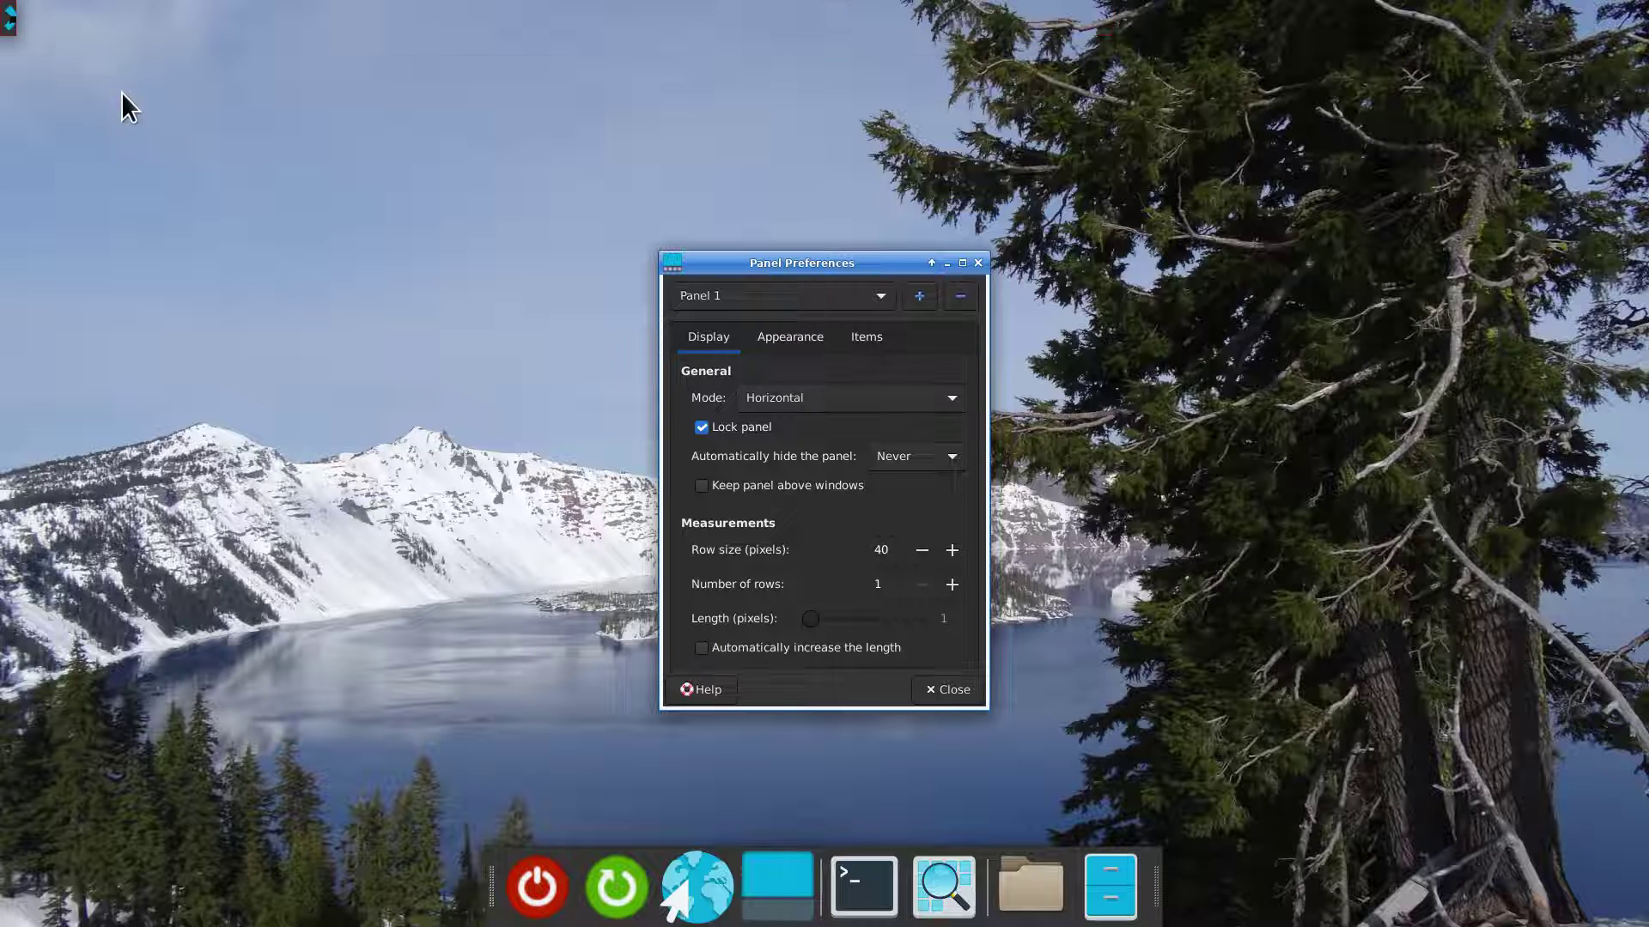
left_click(702, 647)
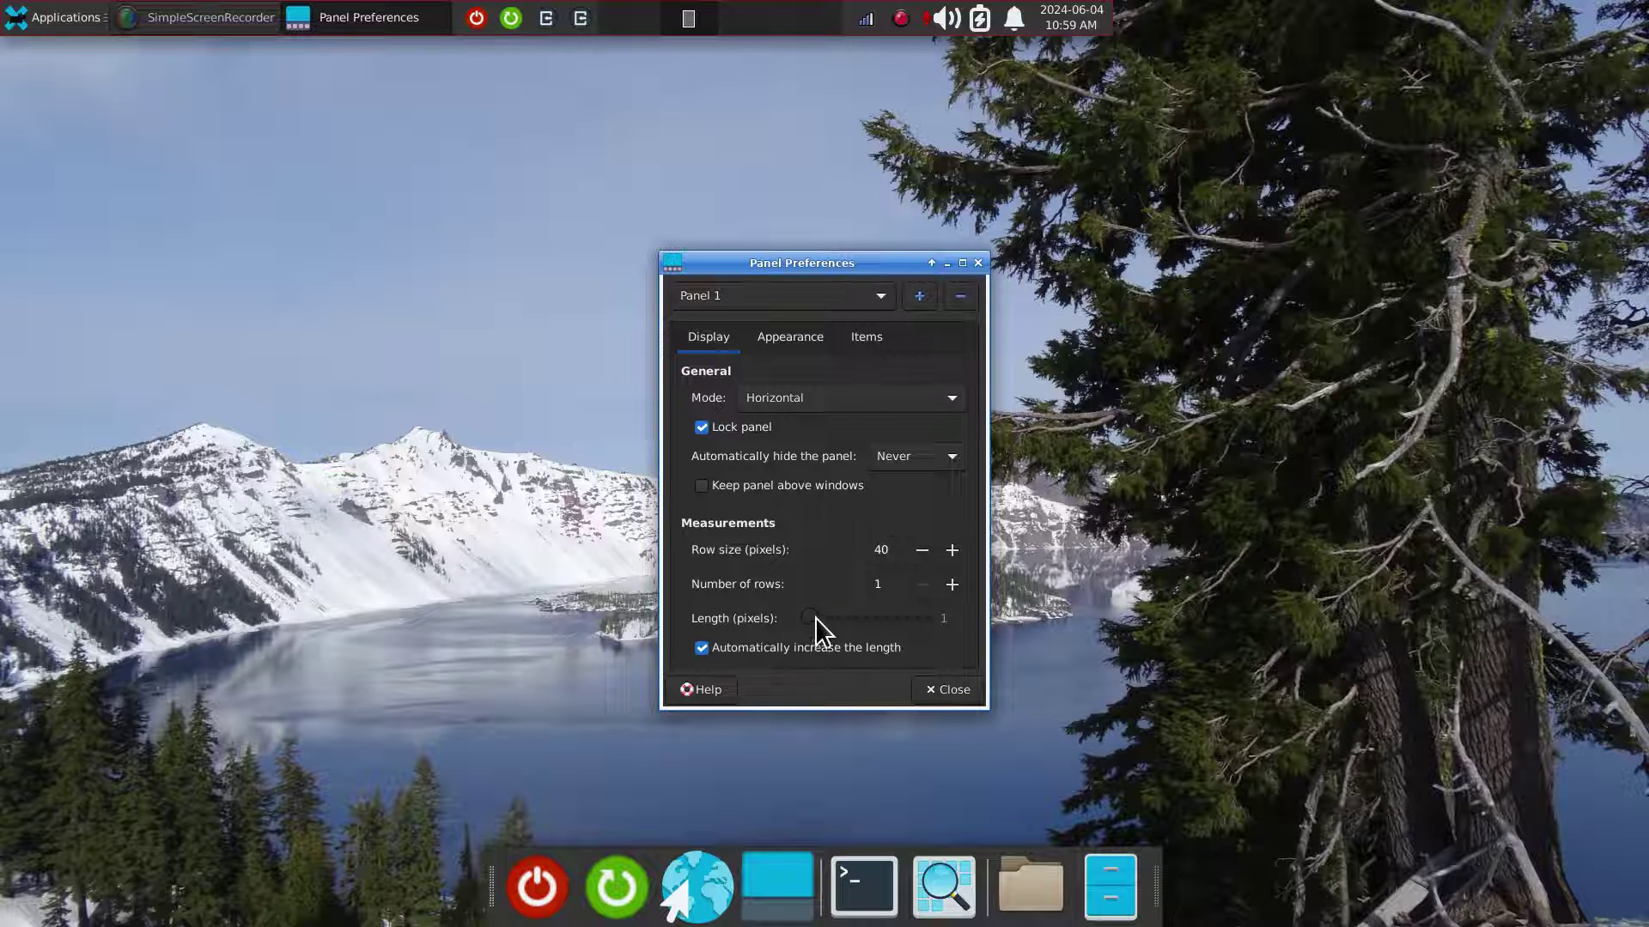
left_click_drag(814, 618, 965, 611)
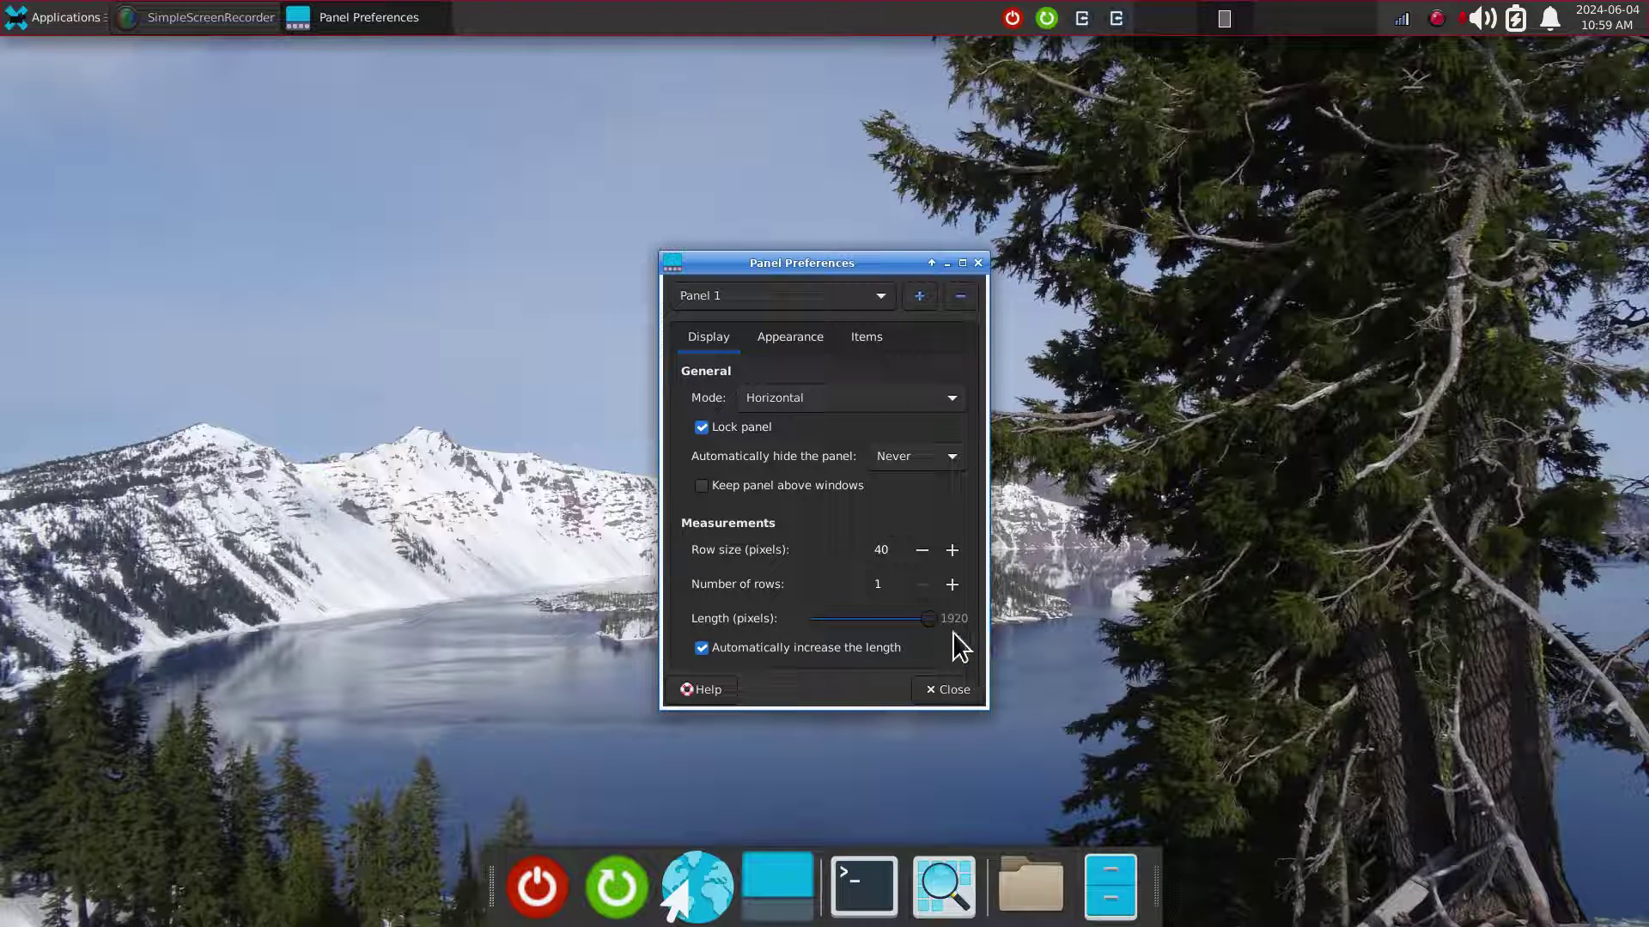
Try Panel 1 with 6 rows and return it to 1 row.
left_click(951, 585)
left_click(951, 586)
left_click(952, 585)
left_click(952, 585)
left_click(951, 585)
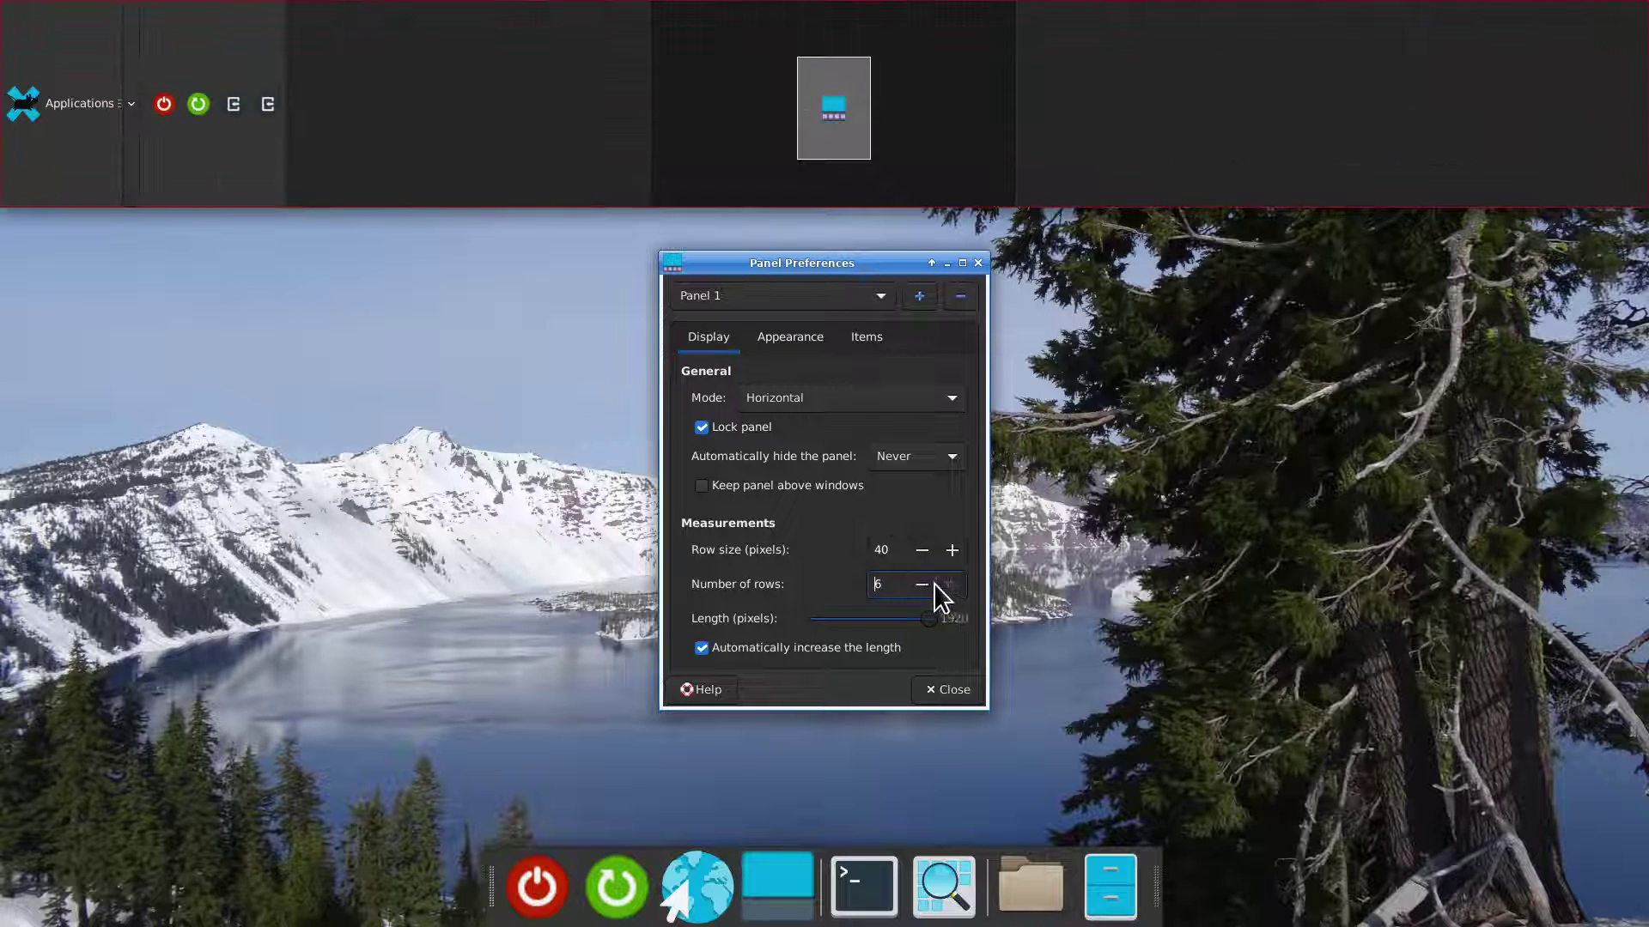
left_click(923, 584)
left_click(922, 585)
left_click(922, 585)
left_click(922, 585)
left_click(922, 585)
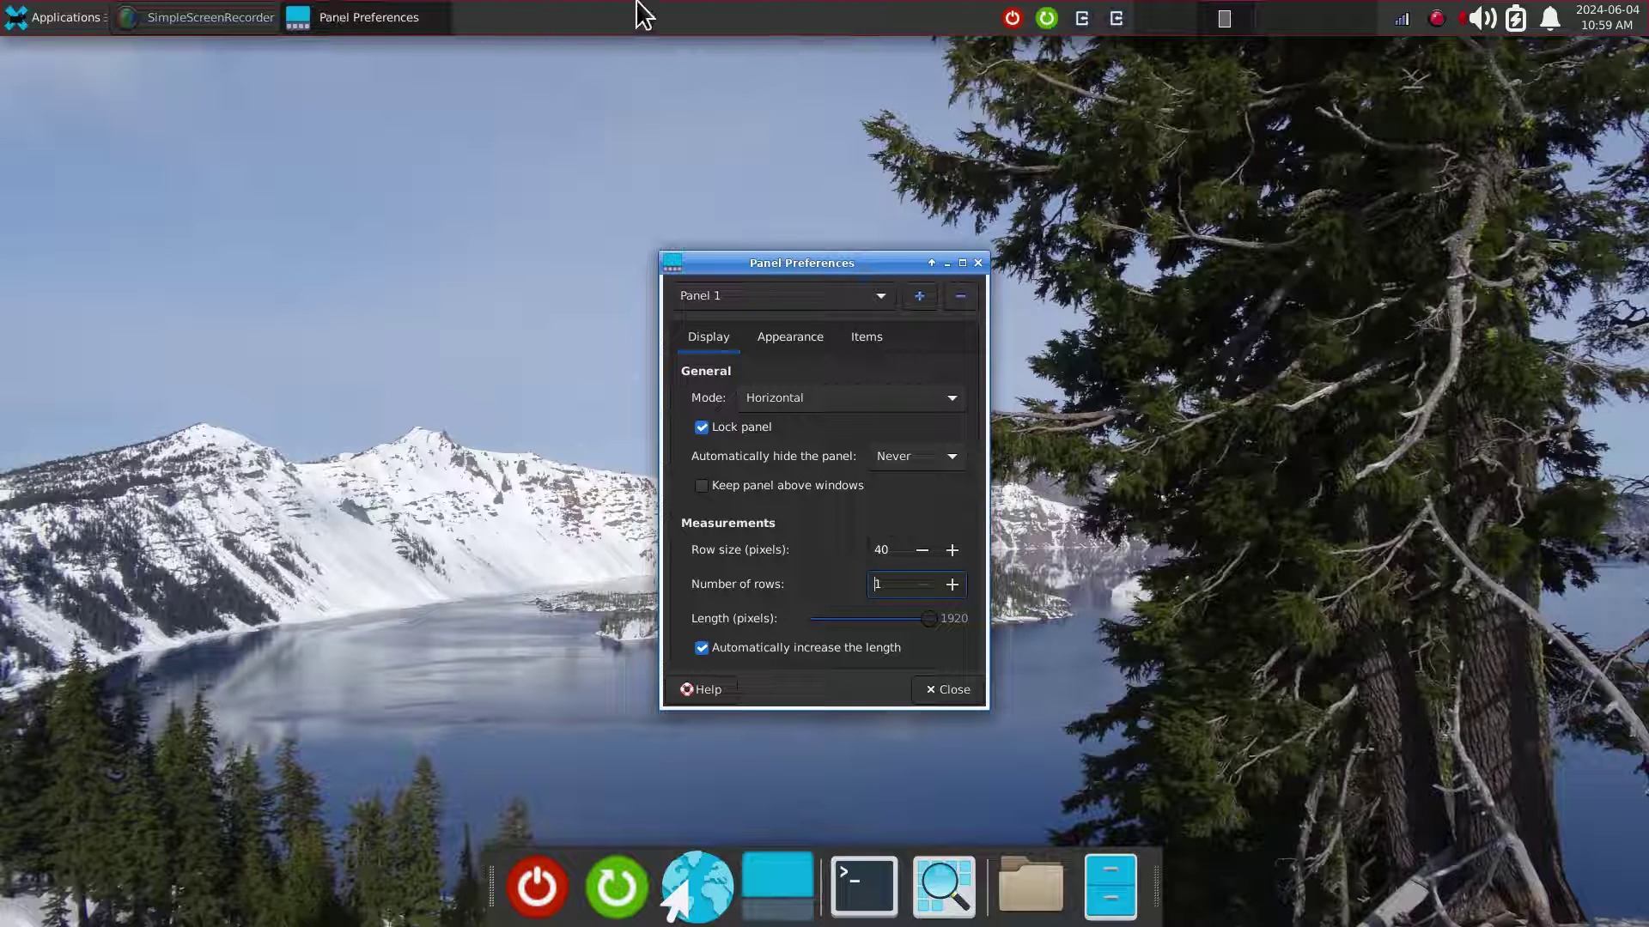
Enlarge Panel 1's row size to 66 pixels and bring it back down to 43 pixels.
left_click(952, 550)
left_click(951, 550)
left_click(951, 550)
left_click(952, 550)
left_click(951, 550)
left_click(952, 550)
left_click(952, 550)
left_click(952, 551)
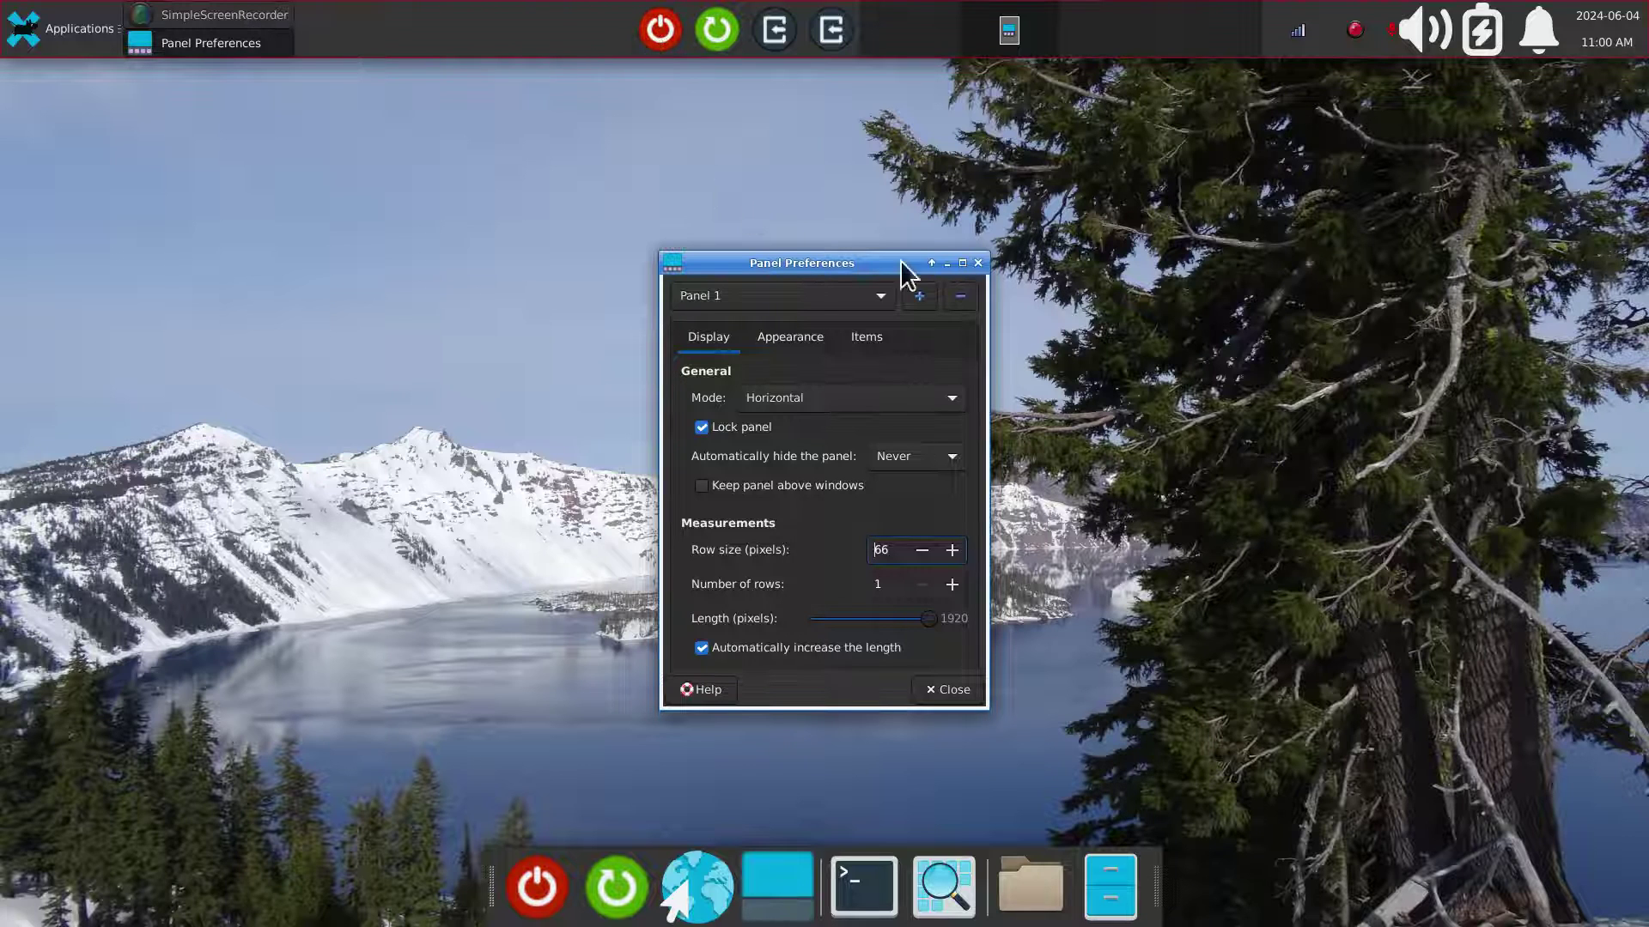
left_click(920, 551)
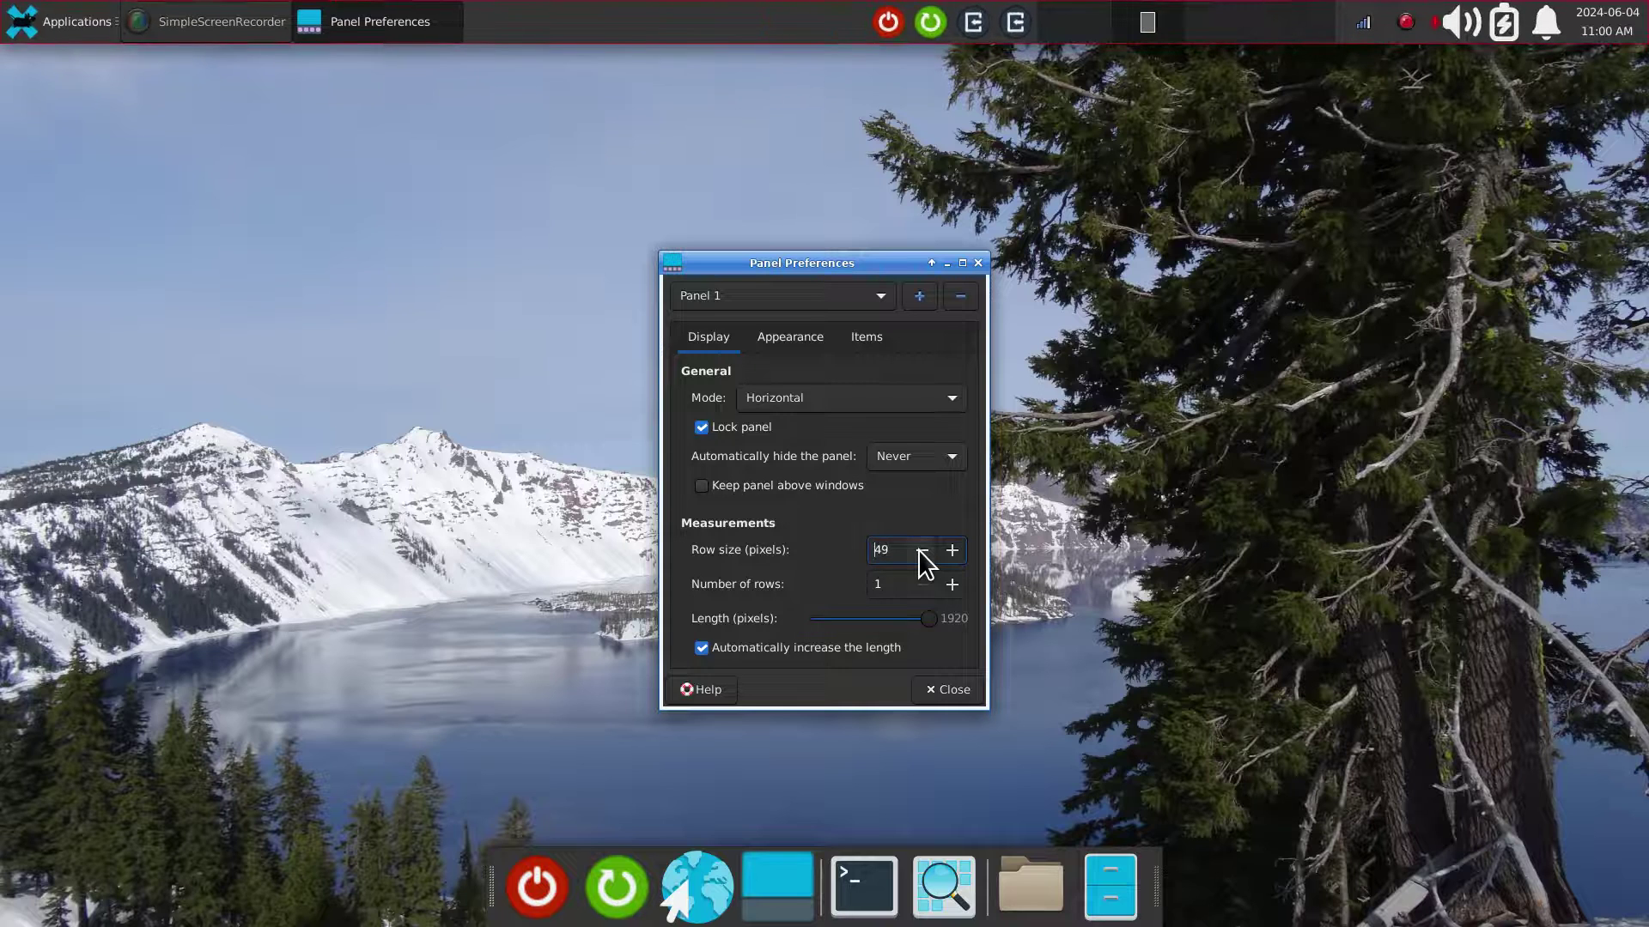
left_click(920, 550)
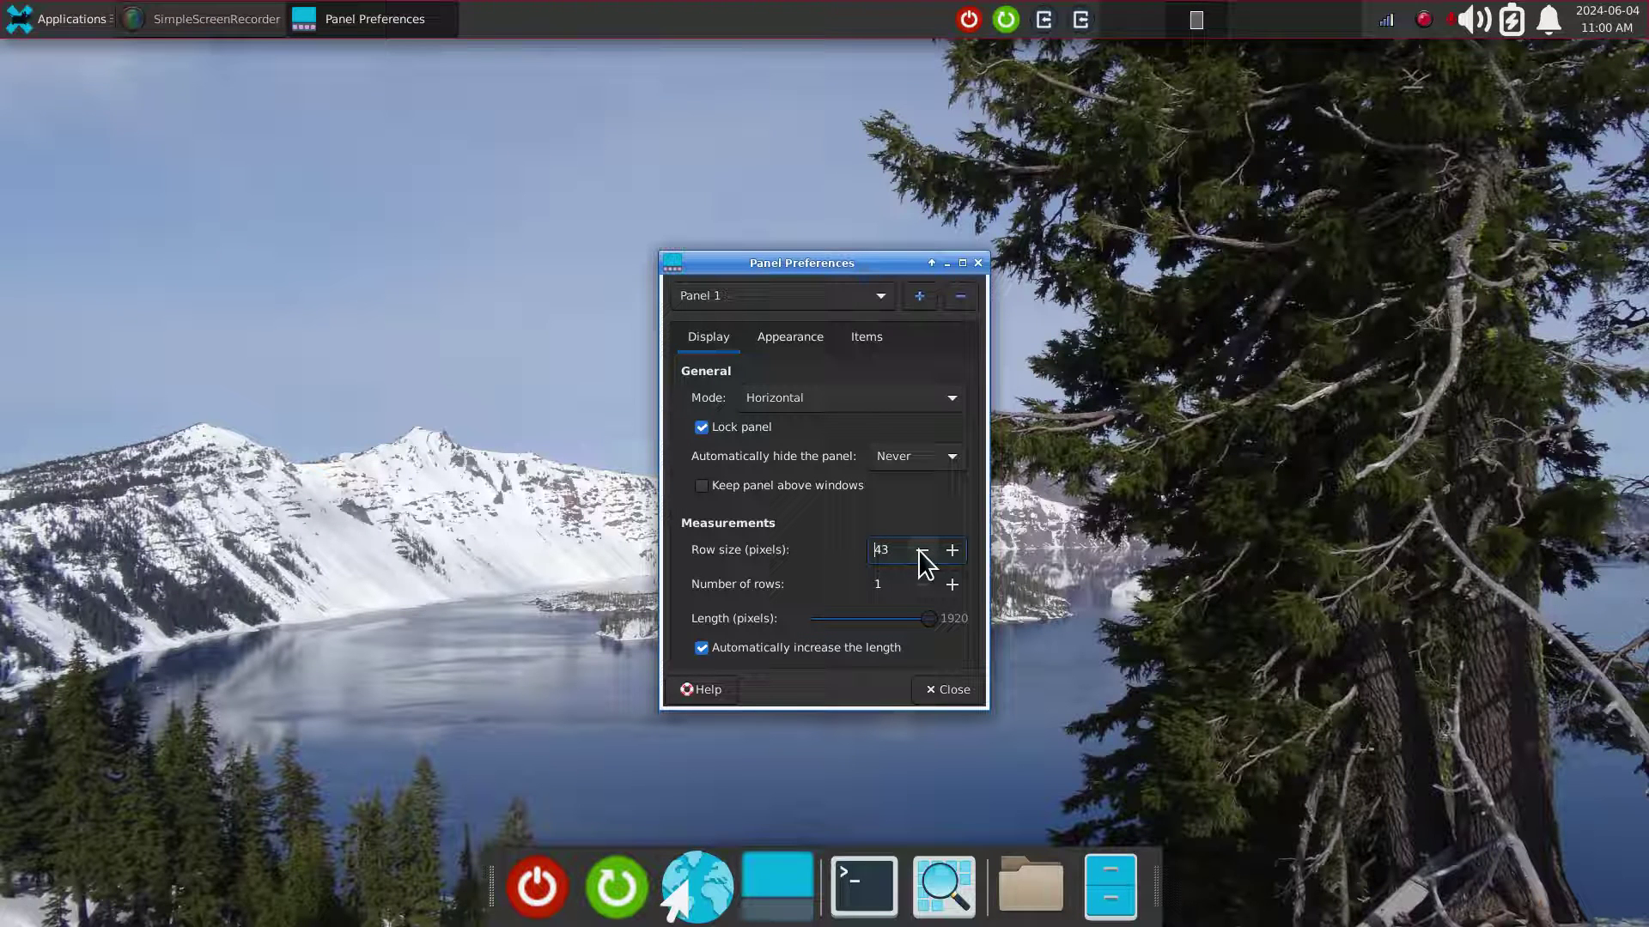
Set Panel 1 to hide automatically with the Intelligently option and close the panel preferences.
left_click(929, 456)
left_click(932, 482)
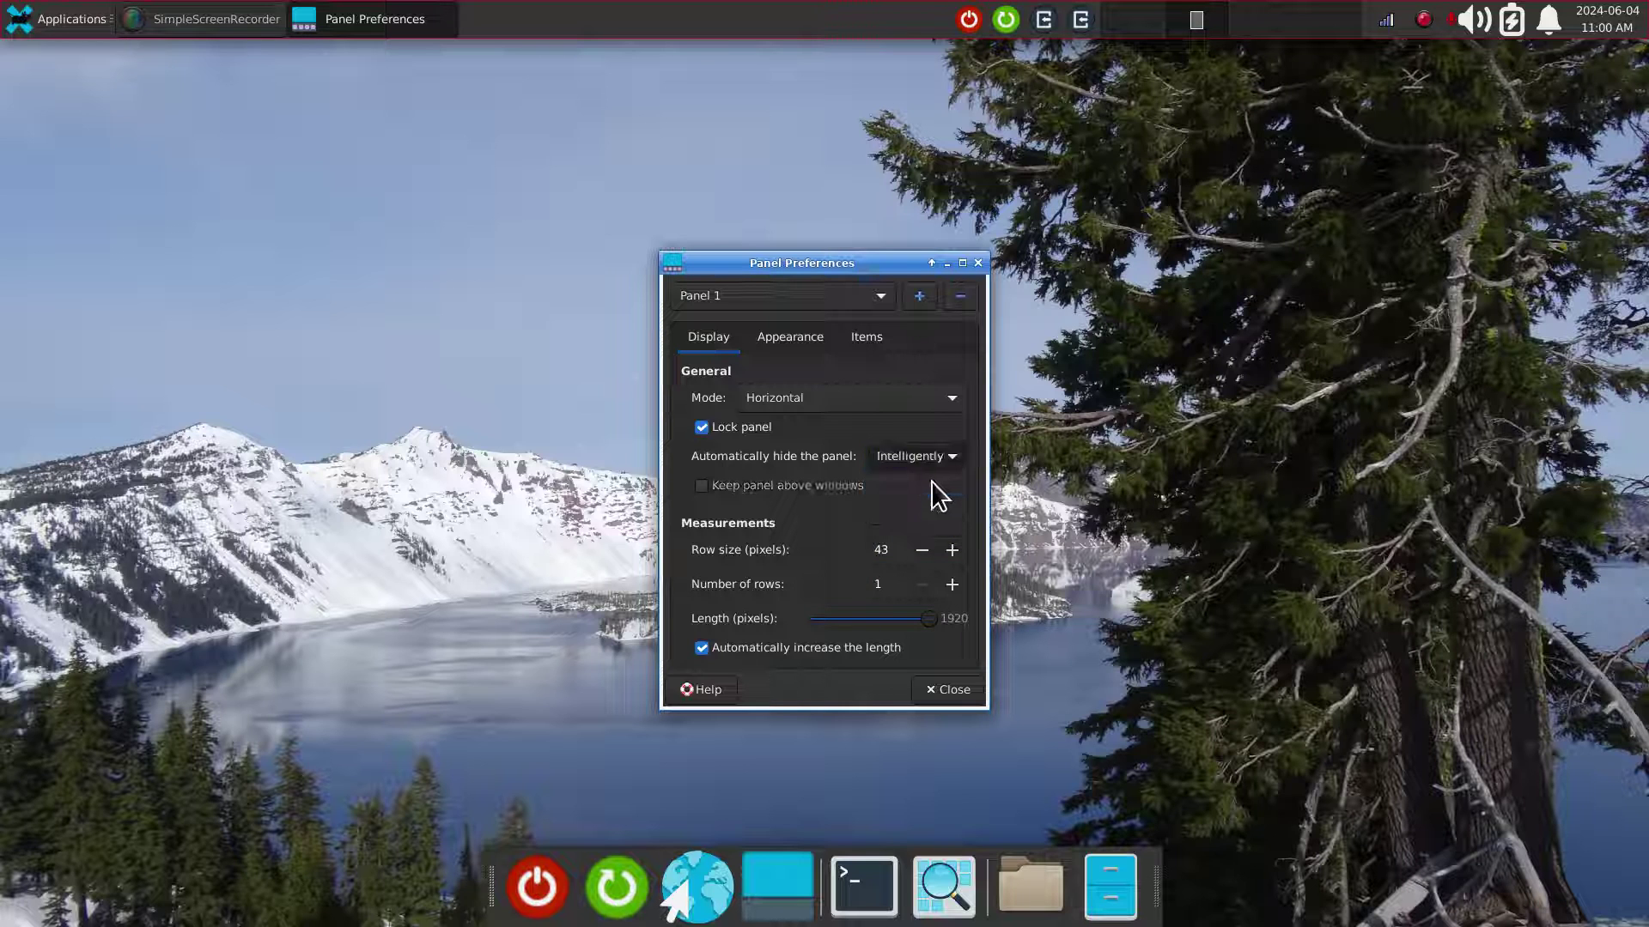
left_click(944, 690)
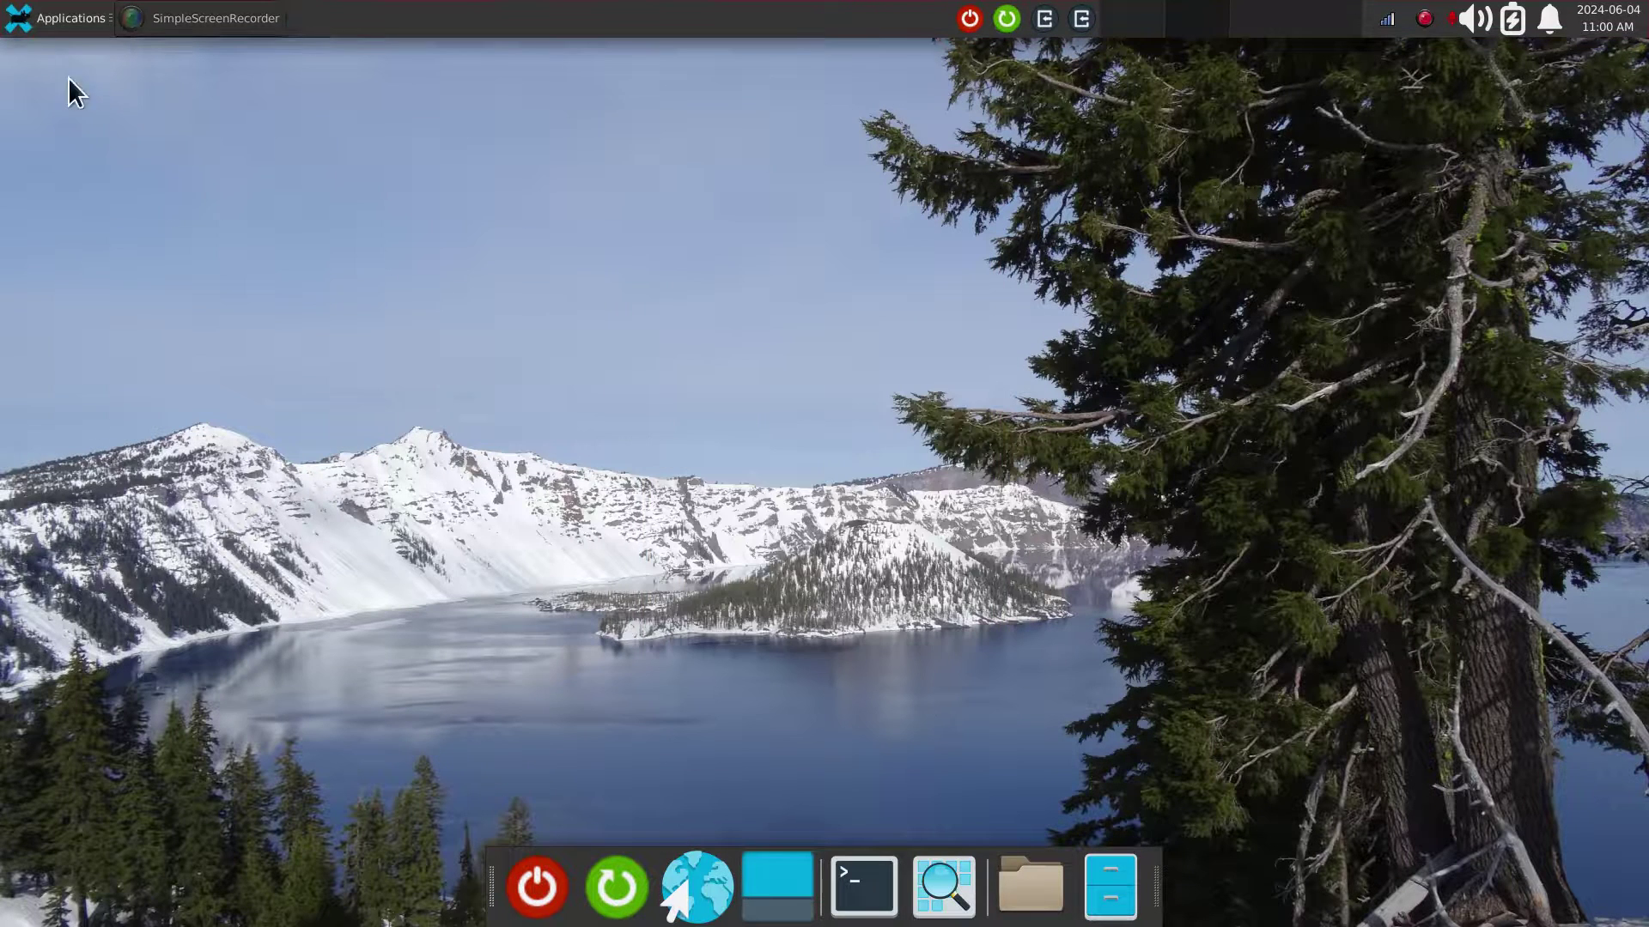
Launch Firefox ESR from the applications menu and enlarge its page zoom to 120%.
left_click(51, 17)
mouse_move(93, 250)
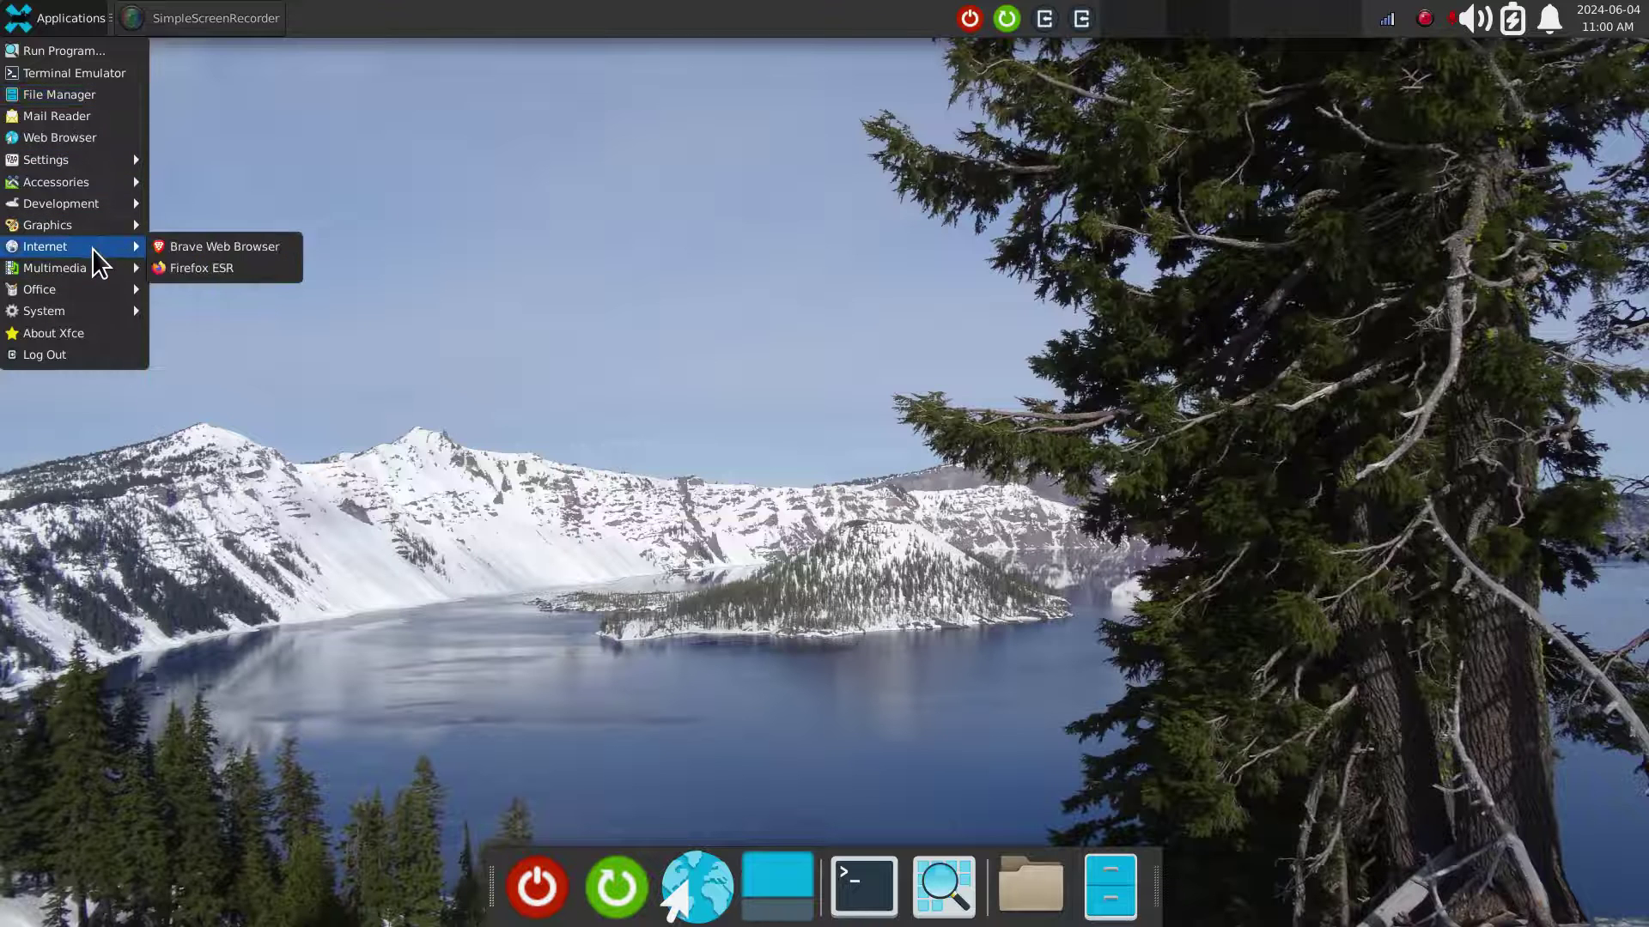
left_click(186, 266)
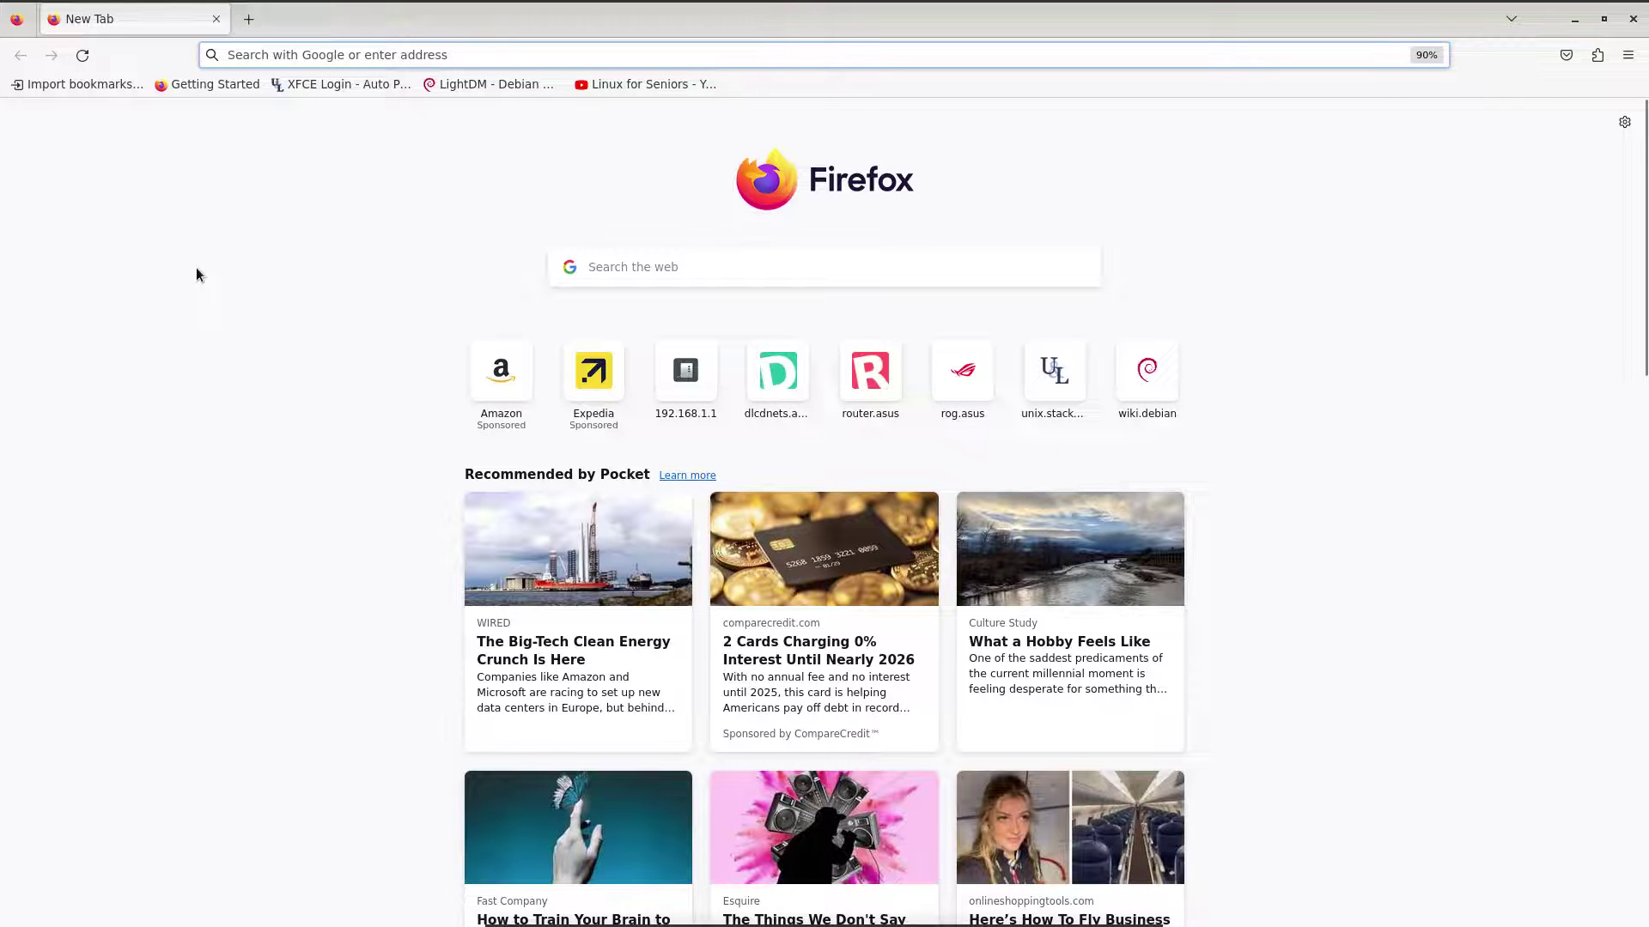
key("ctrl+plus")
key("ctrl+plus")
key("ctrl+plus")
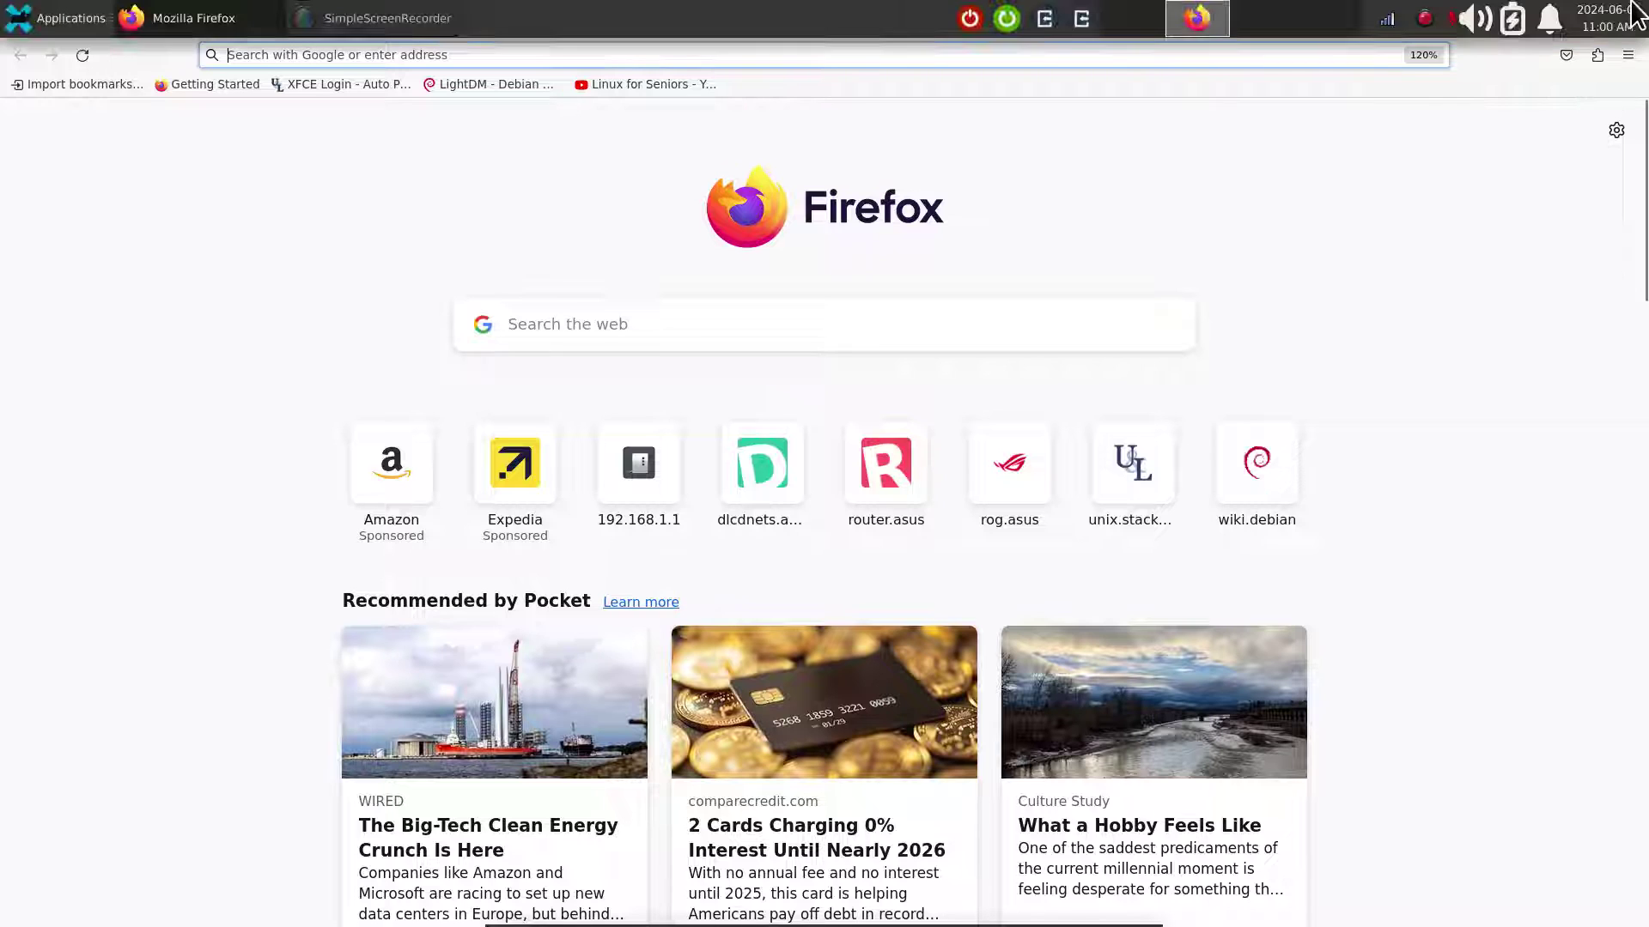
Reveal the hidden panel over maximized Firefox, open the clock's calendar and dismiss it.
left_click(1634, 16)
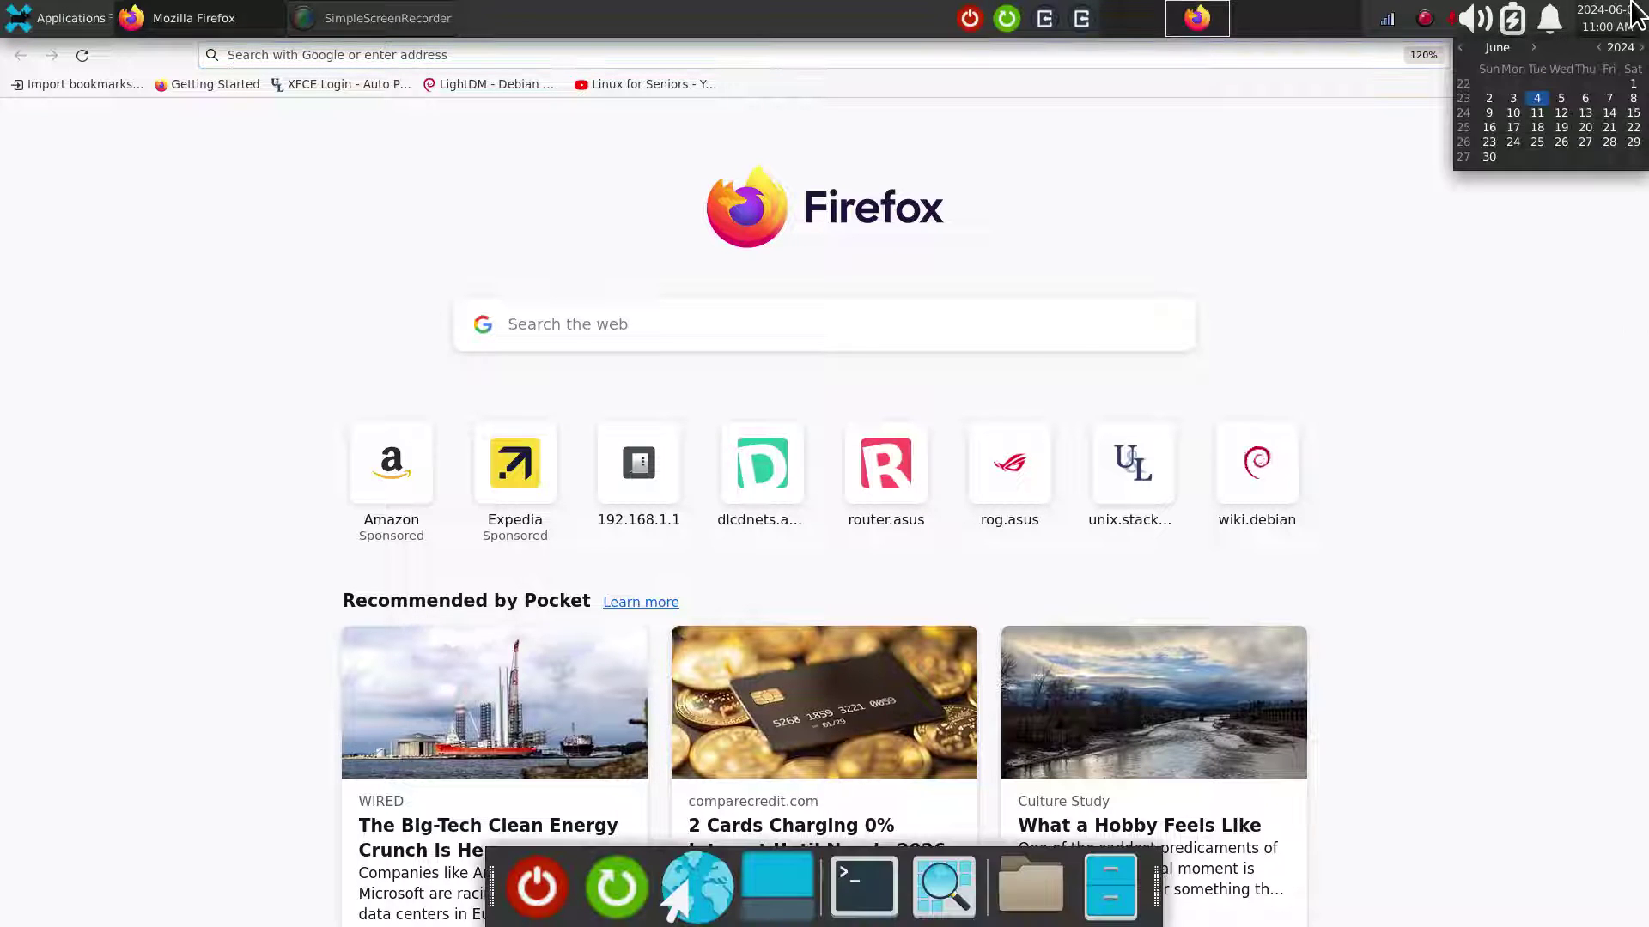
left_click(1553, 322)
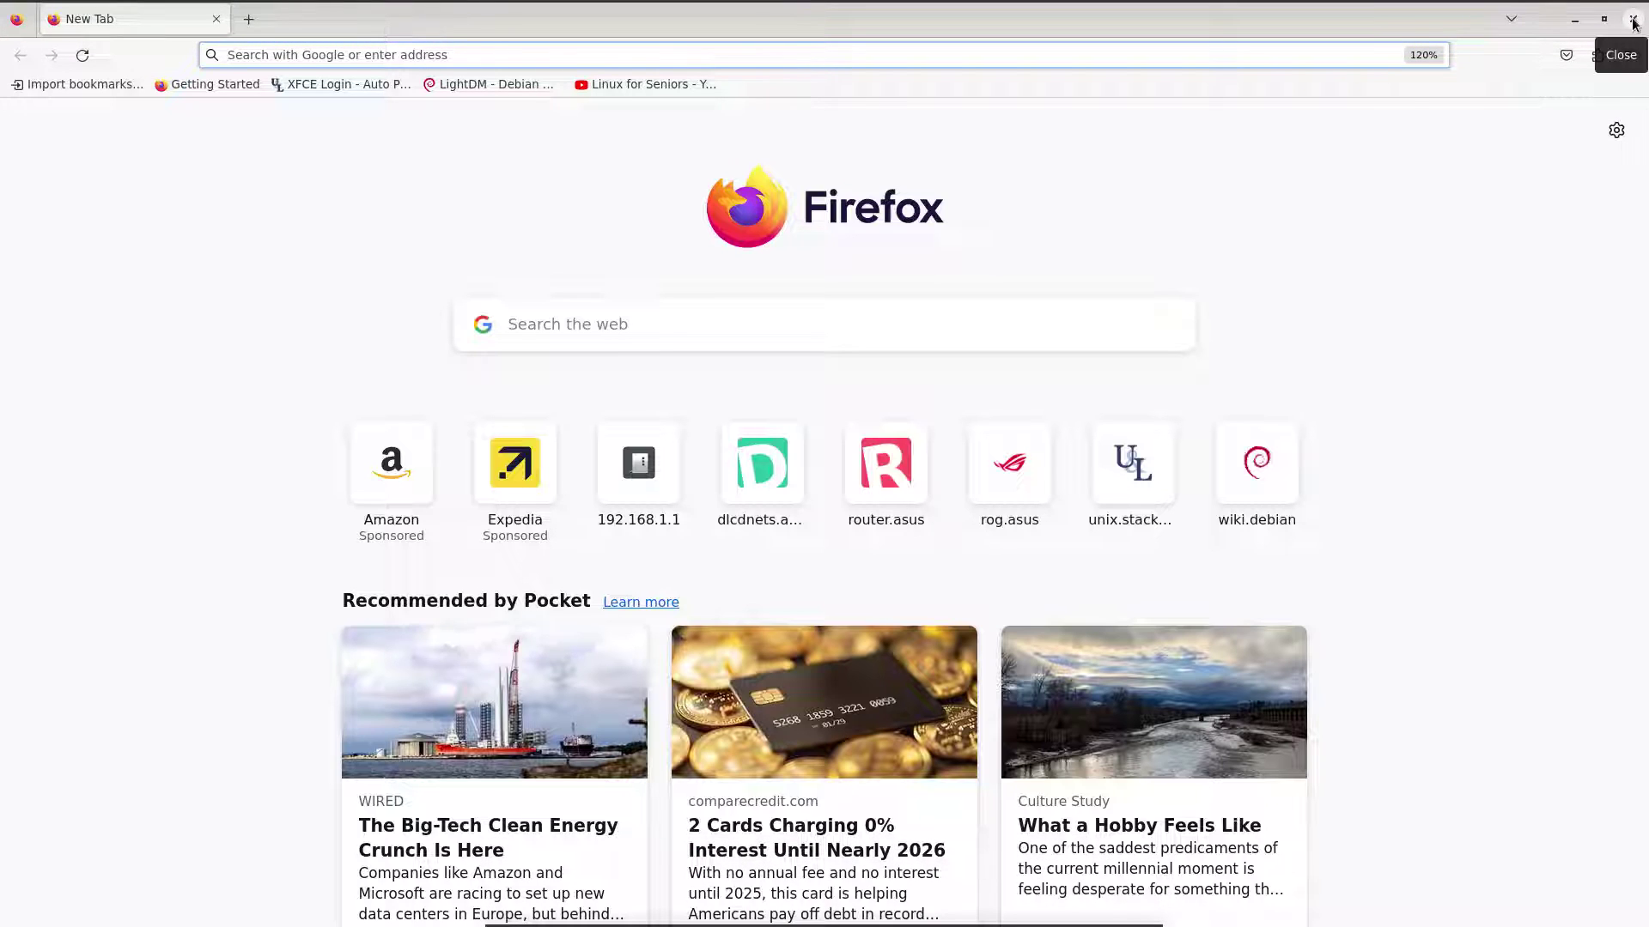
mouse_move(1634, 10)
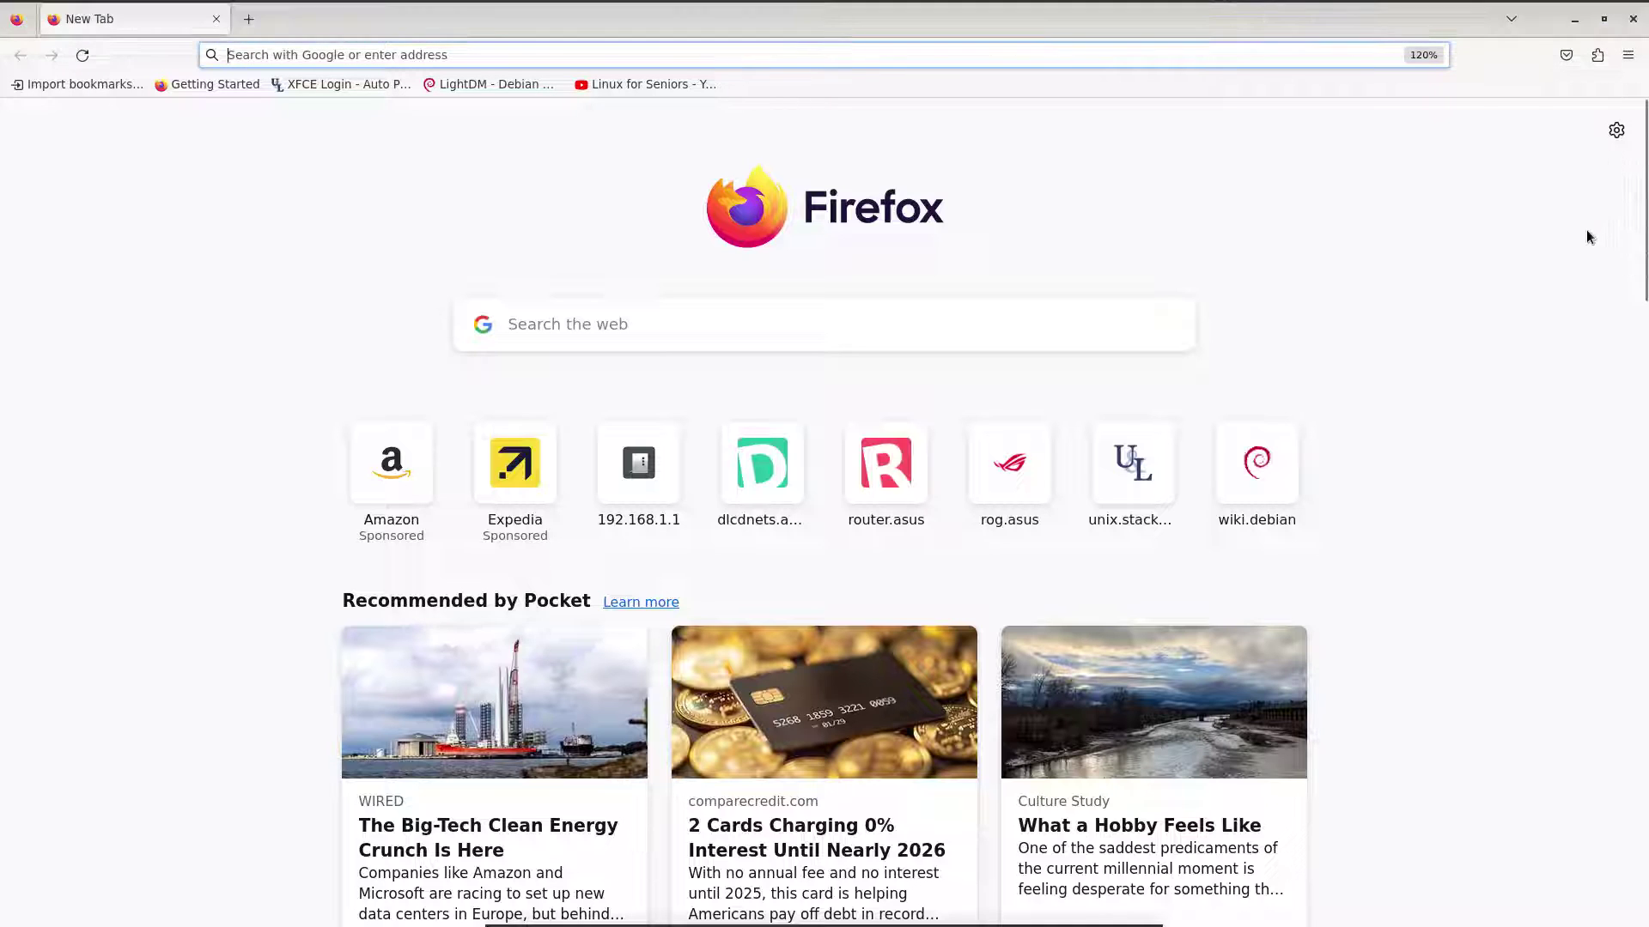
mouse_move(893, 12)
Test Panel 1's intelligent hiding by moving the unmaximized Firefox window over and off it, maximize Firefox again and close it.
double_click(1426, 23)
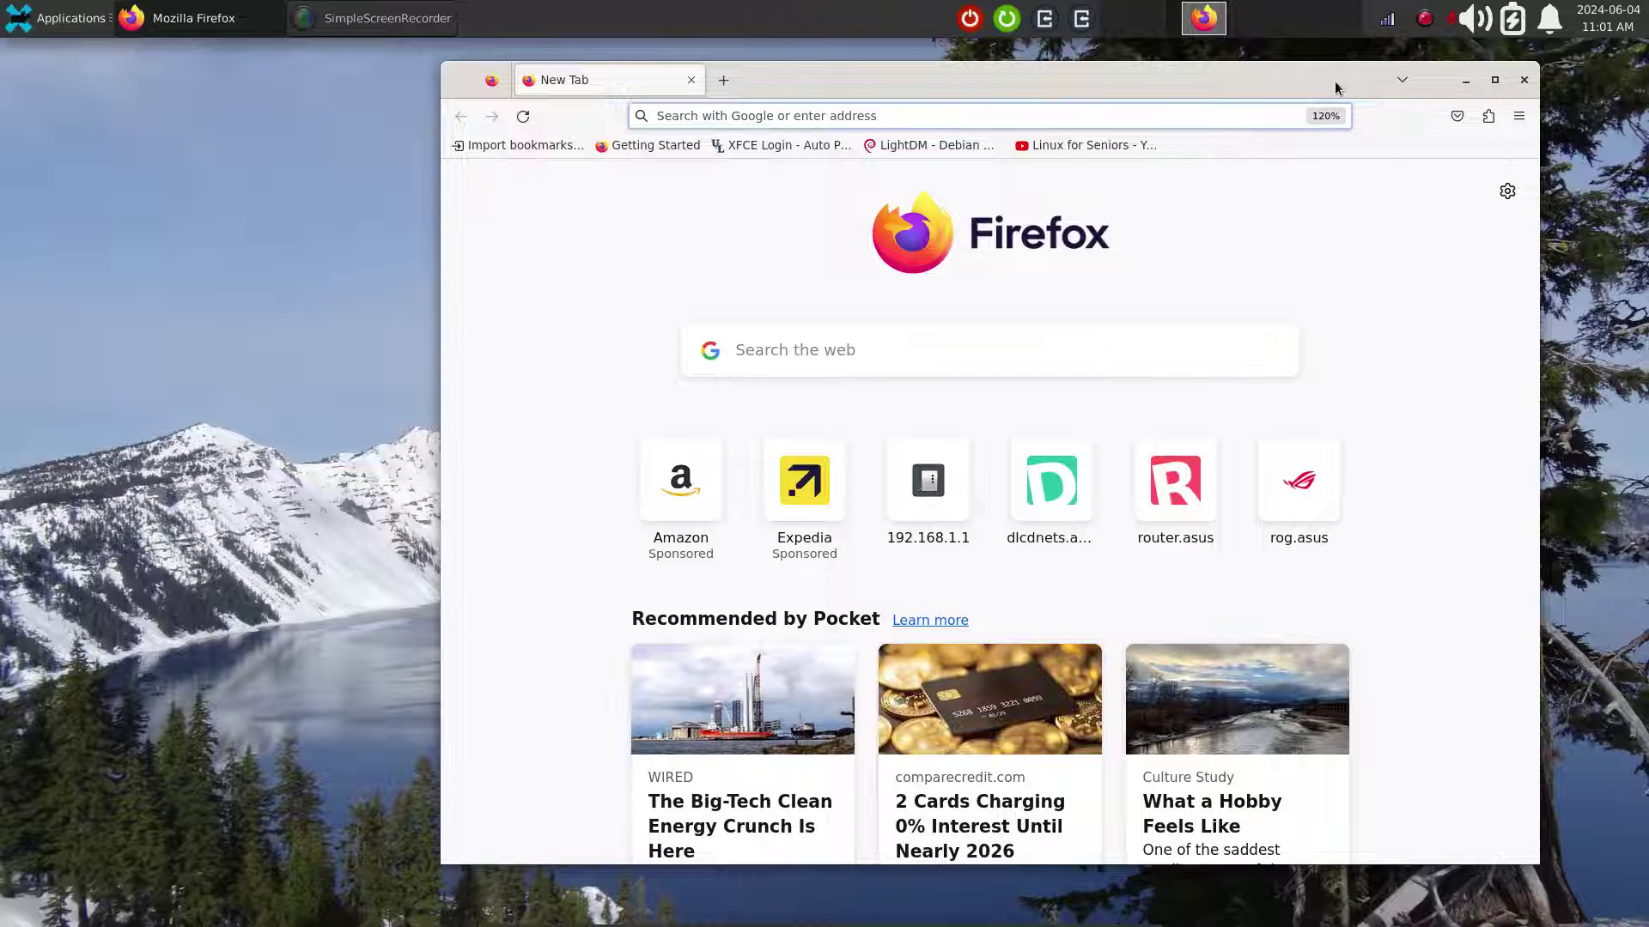
left_click_drag(1334, 80, 1327, 0)
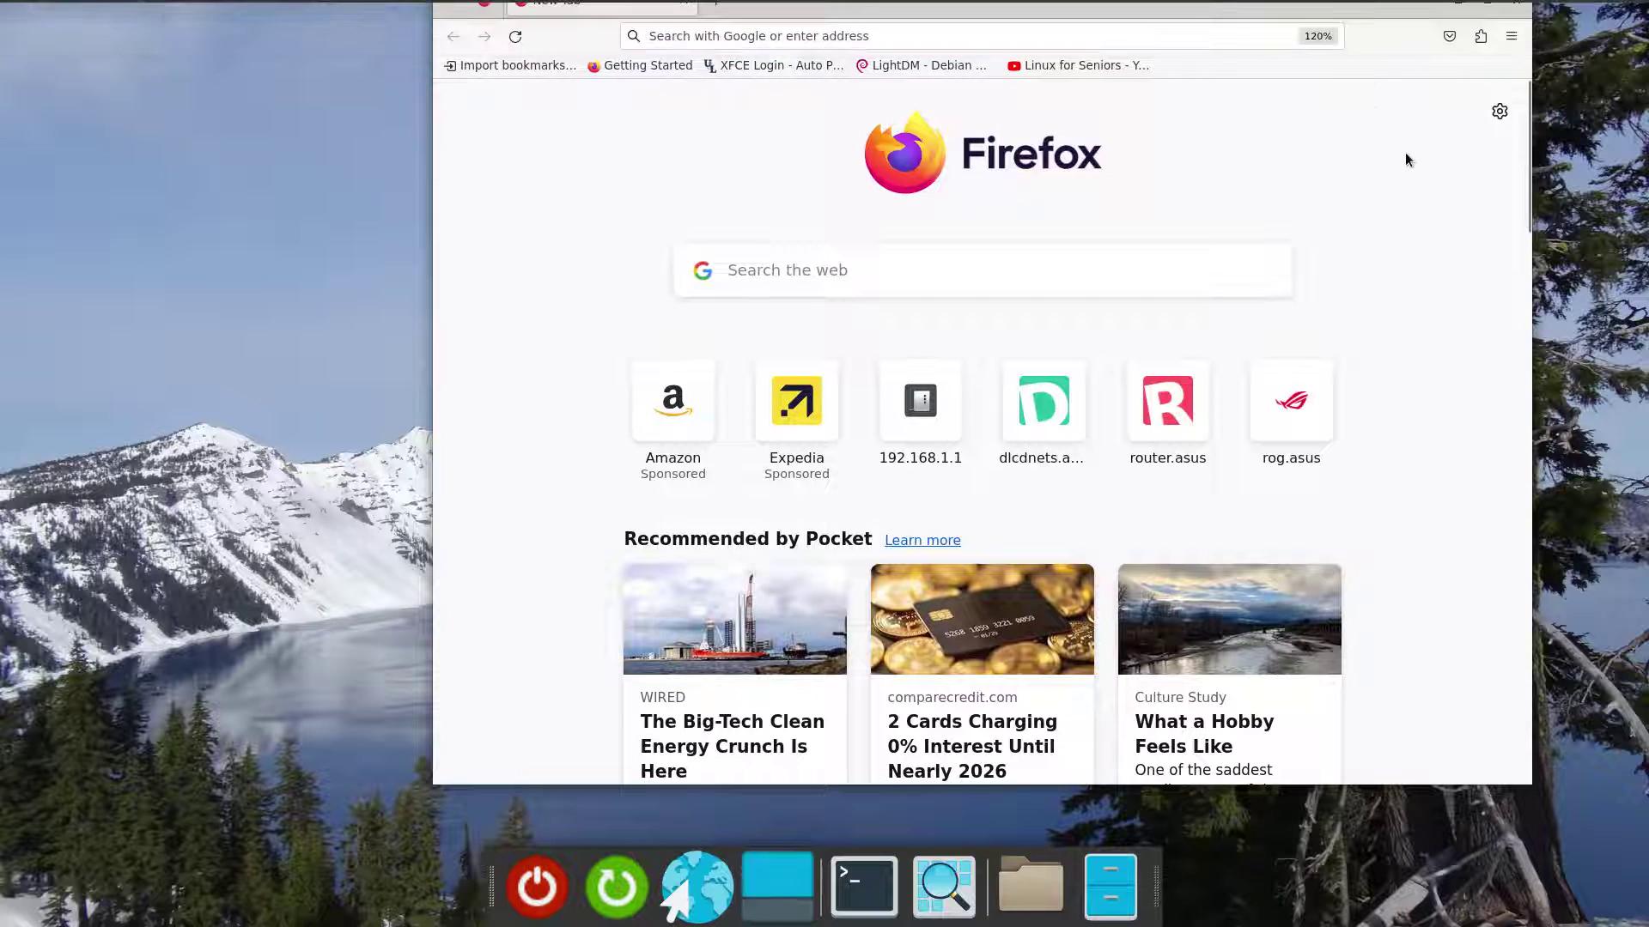
left_click(1406, 14)
left_click(1405, 14)
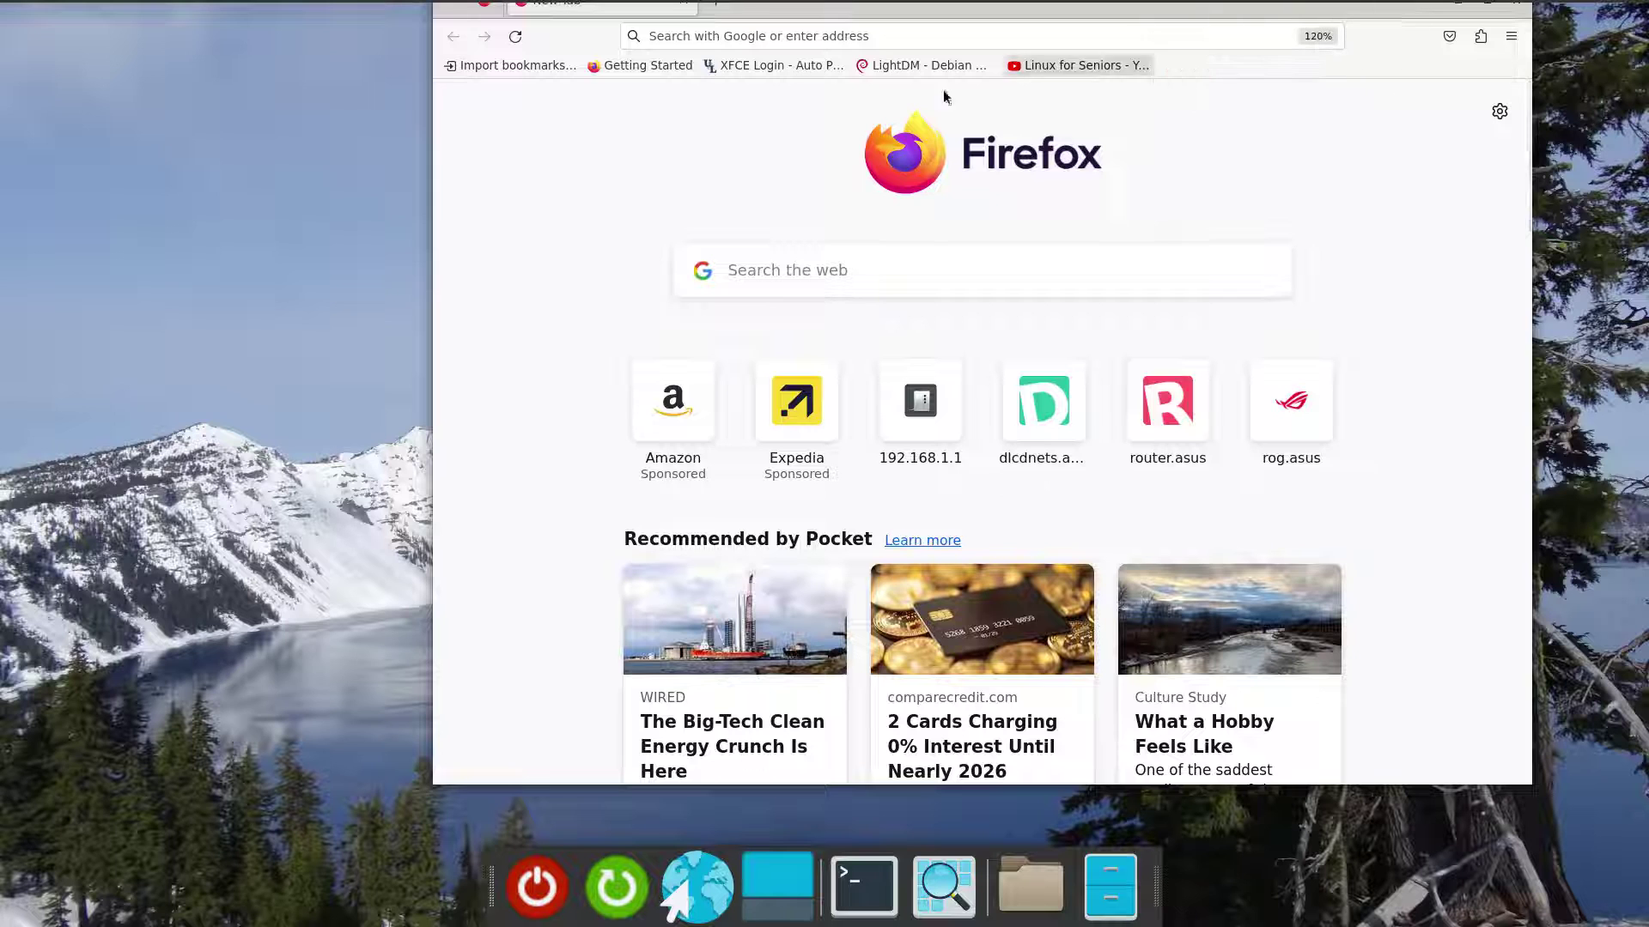
left_click_drag(884, 12, 1003, 54)
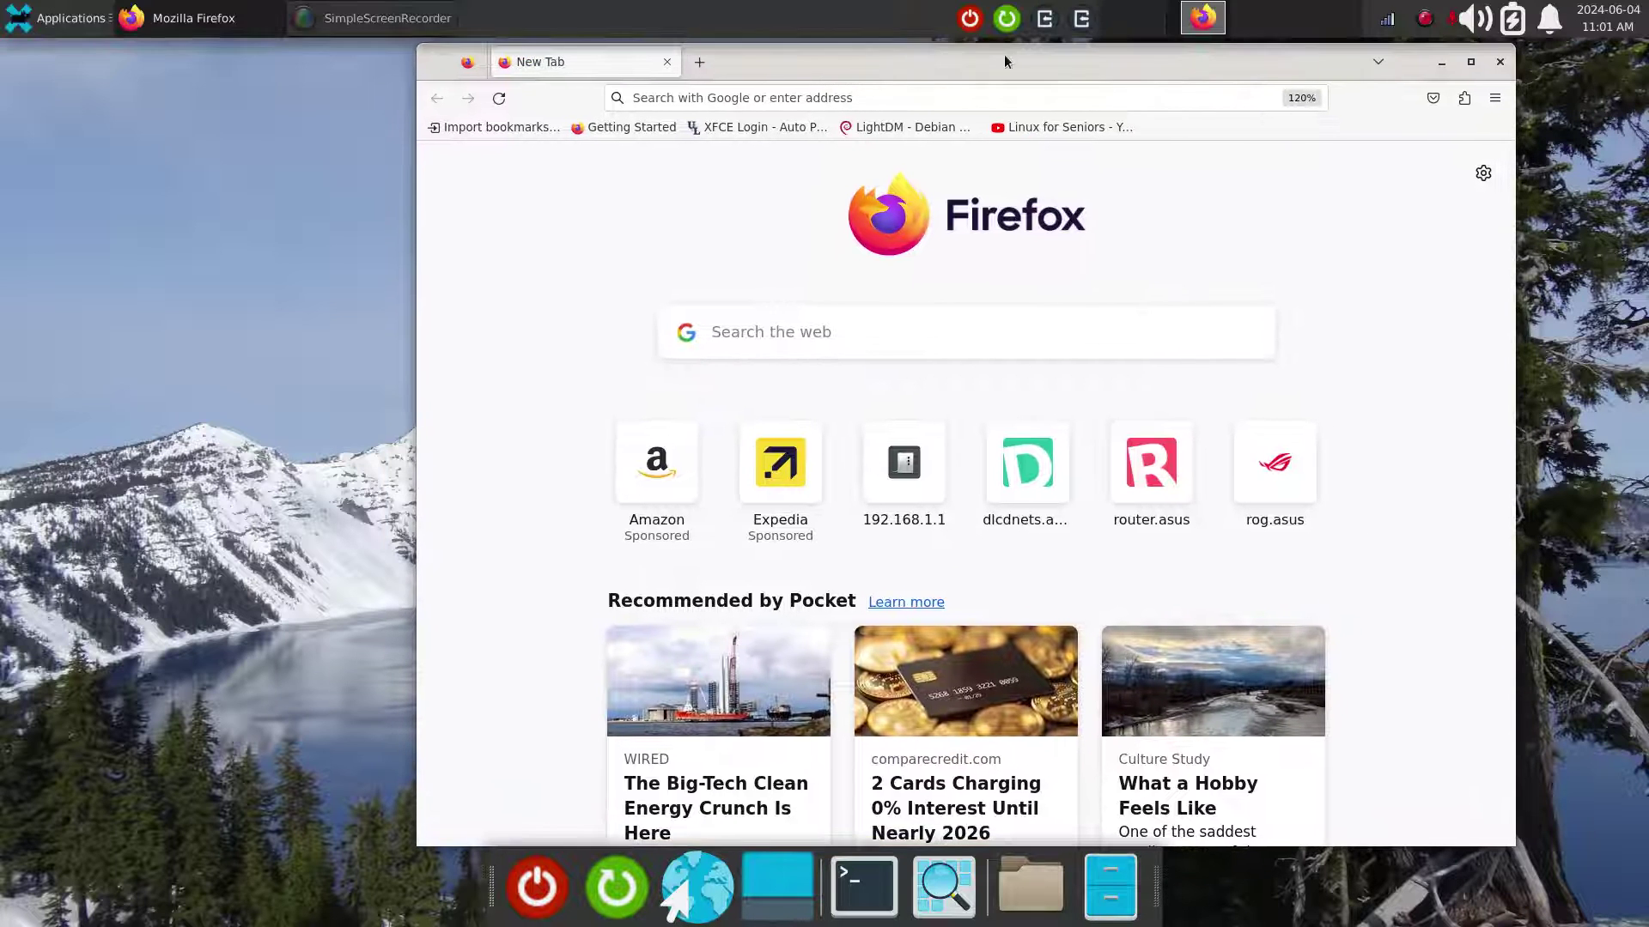
double_click(1451, 76)
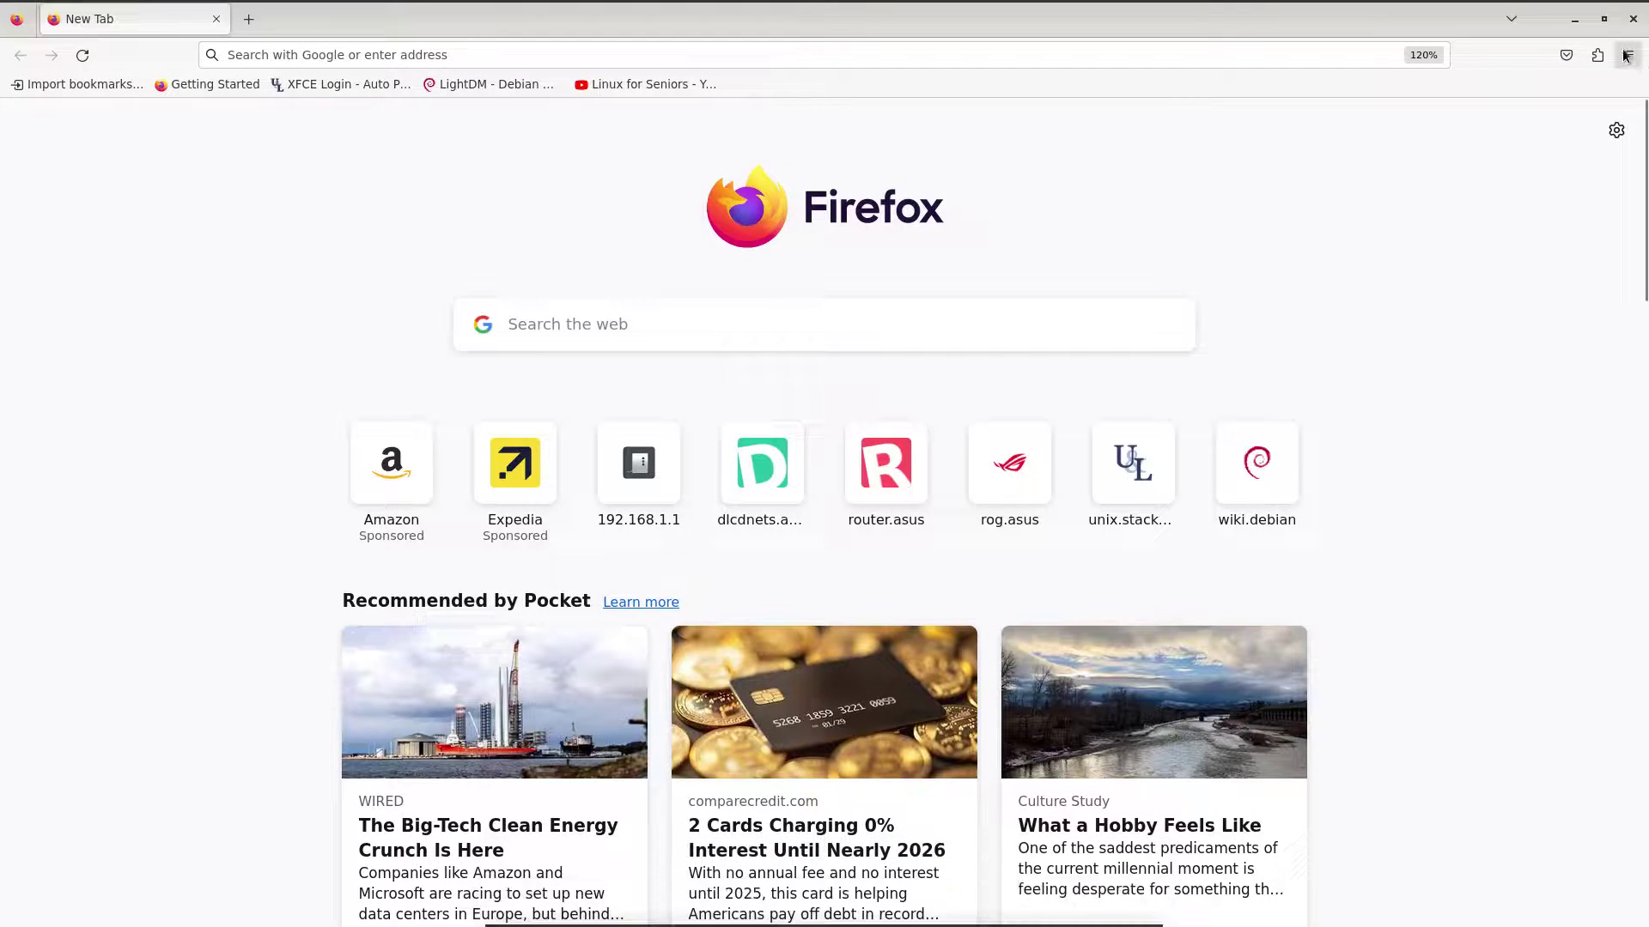
left_click(1632, 18)
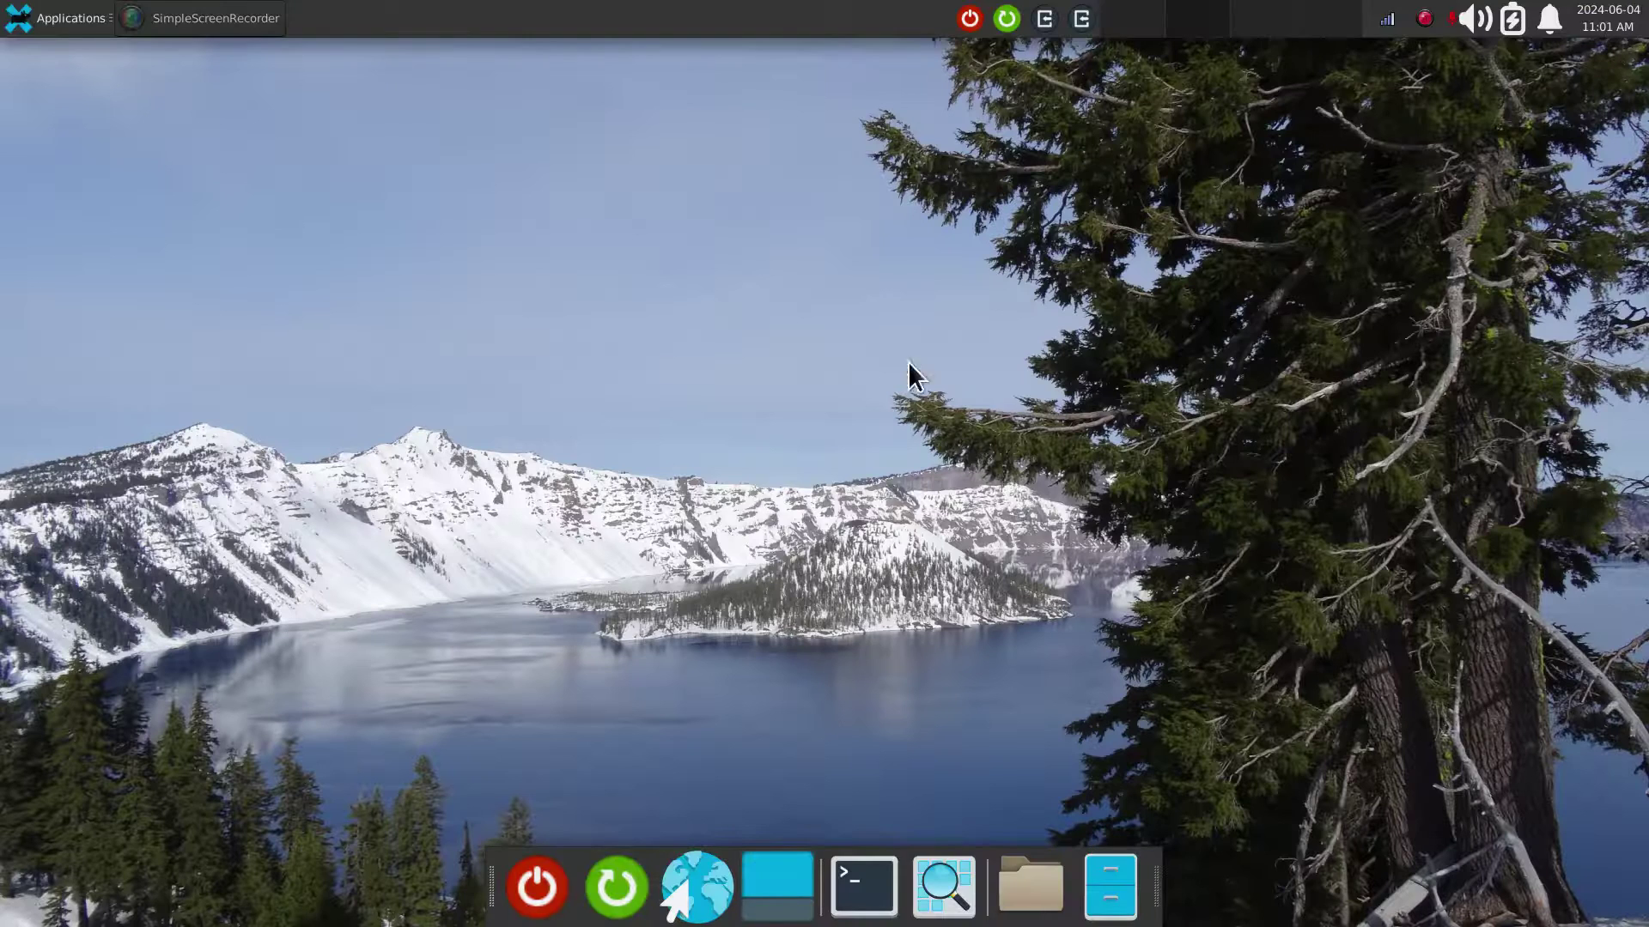
Open Panel 1's preferences and set it to never hide automatically.
right_click(709, 12)
mouse_move(764, 107)
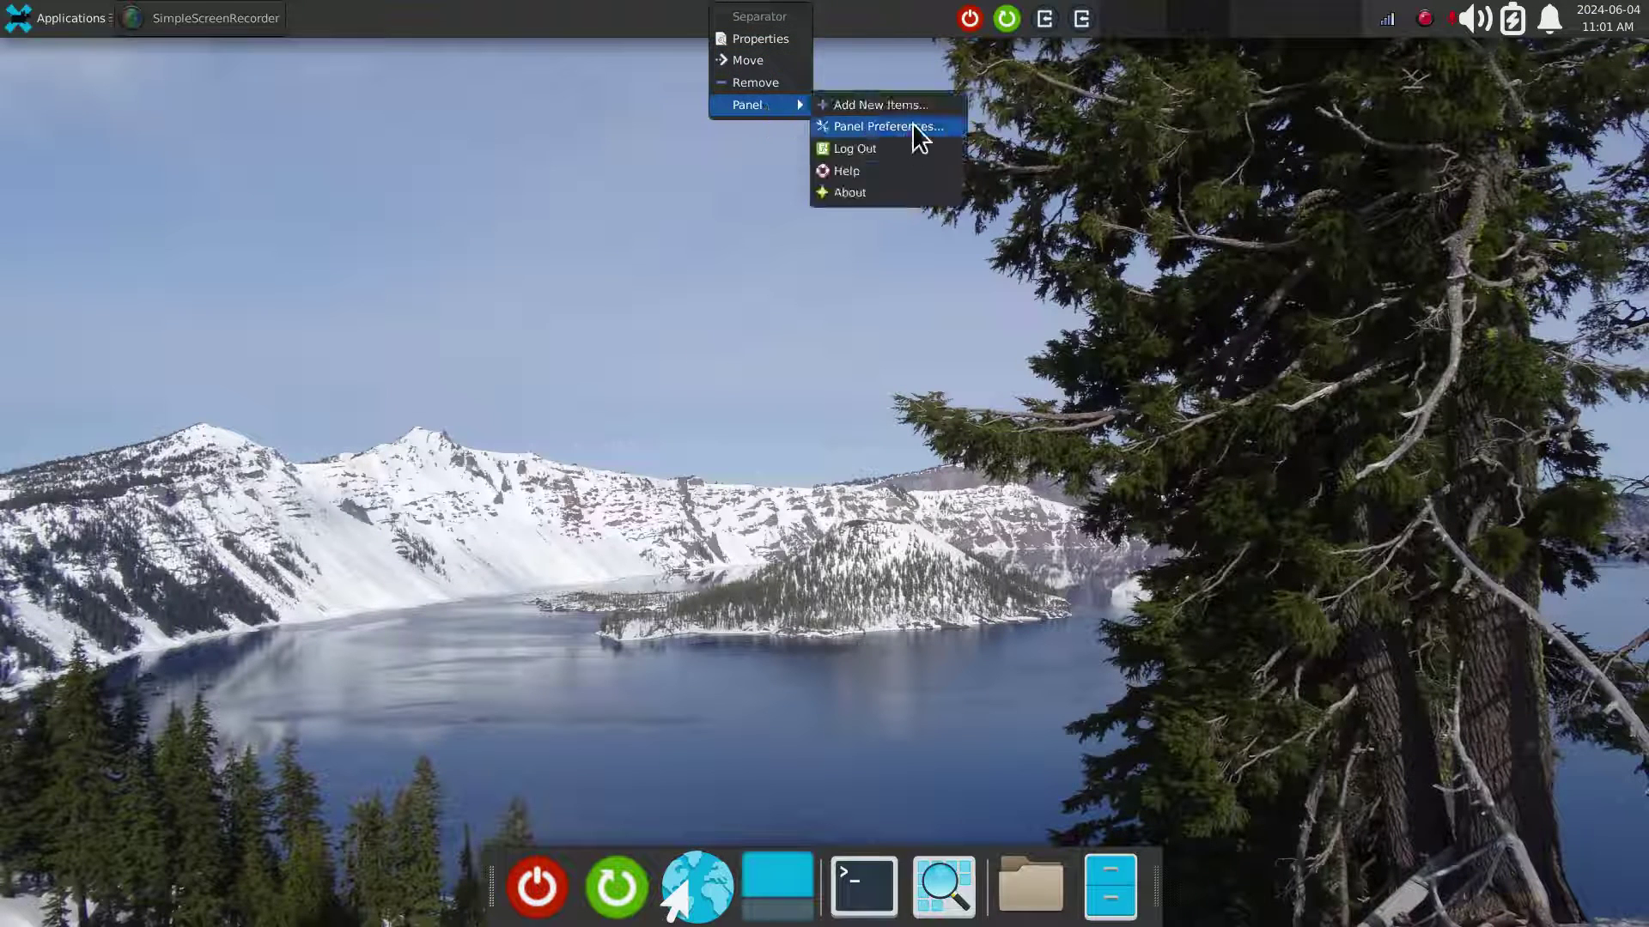
left_click(912, 126)
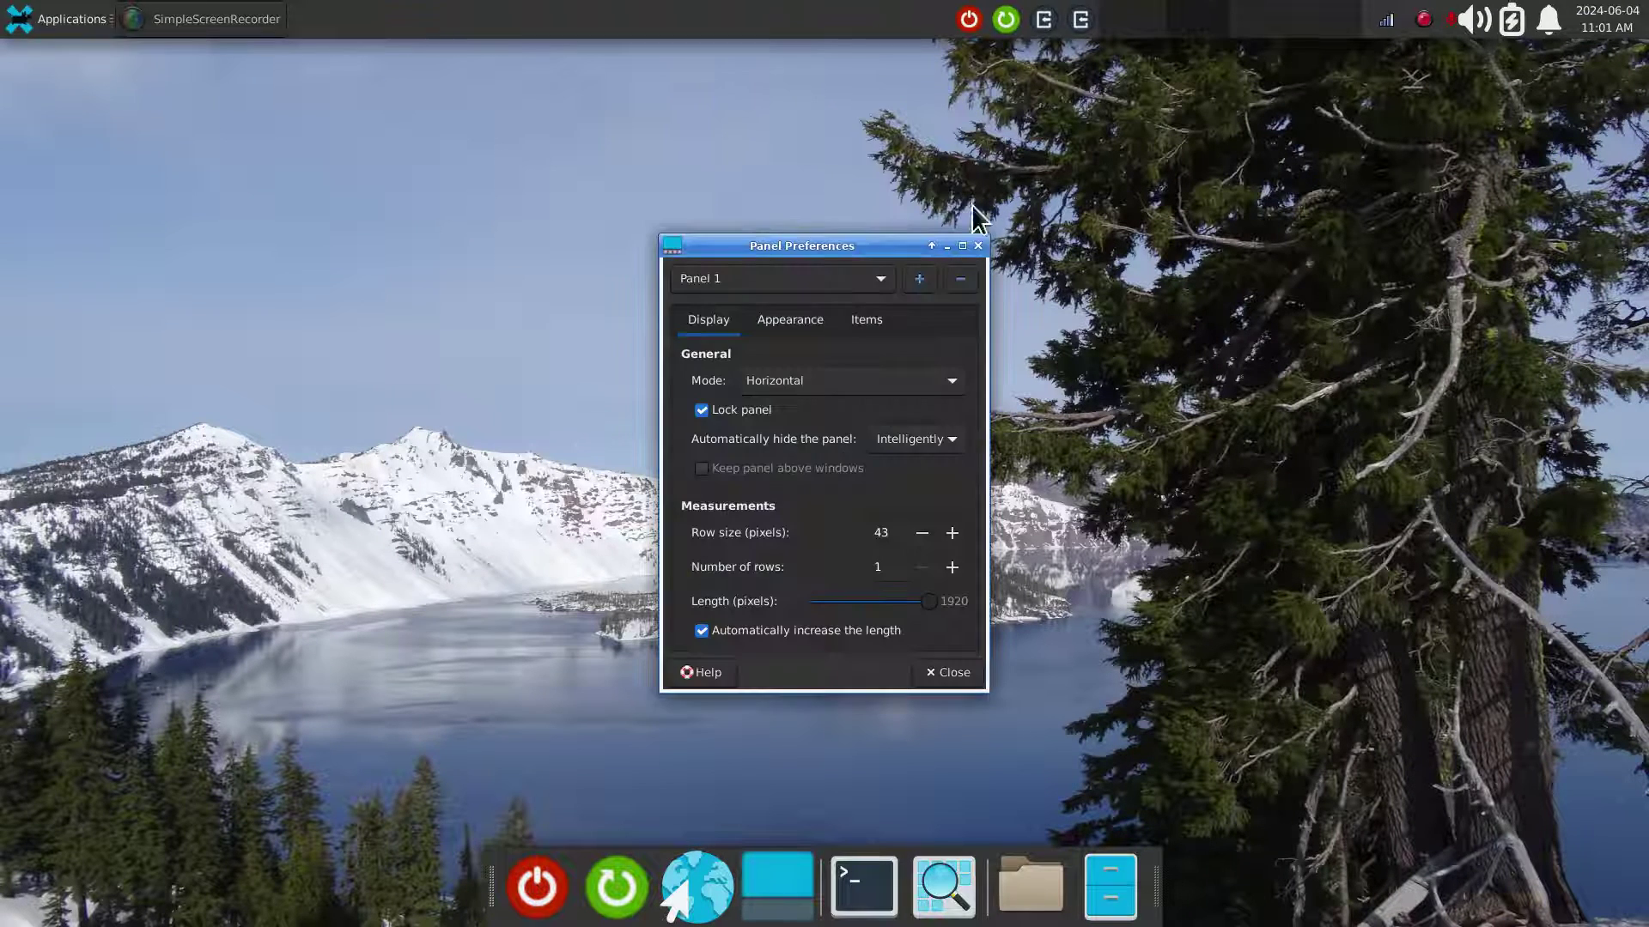
left_click(910, 451)
left_click(889, 419)
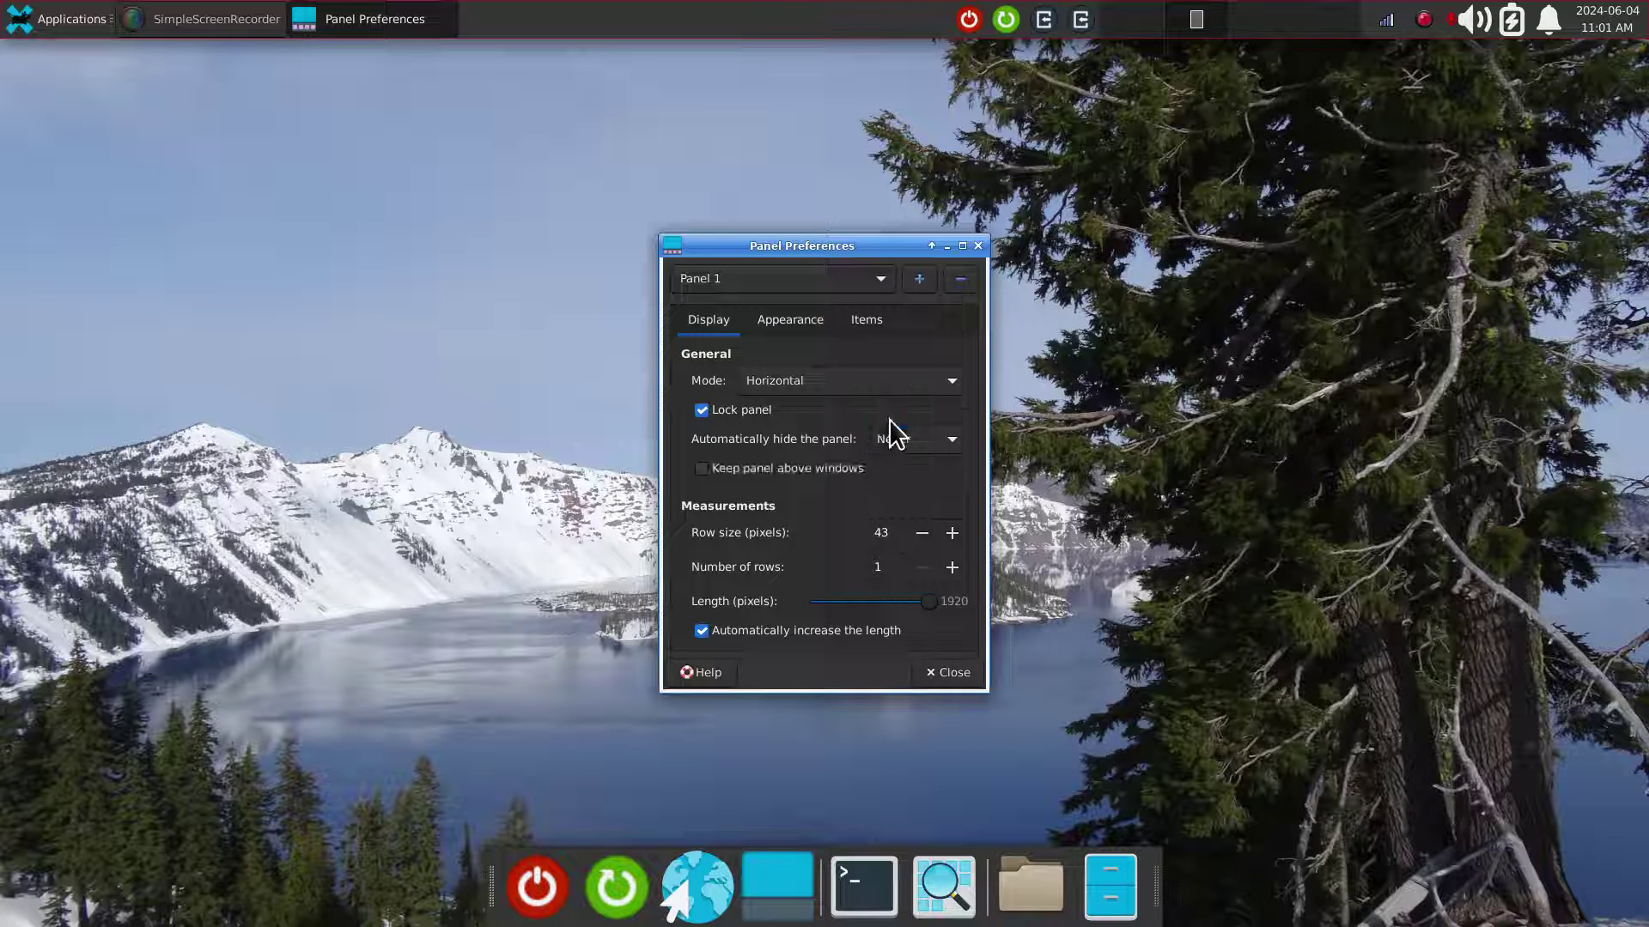
Lower Panel 1's Leave opacity to 37 and close the panel preferences.
left_click(770, 321)
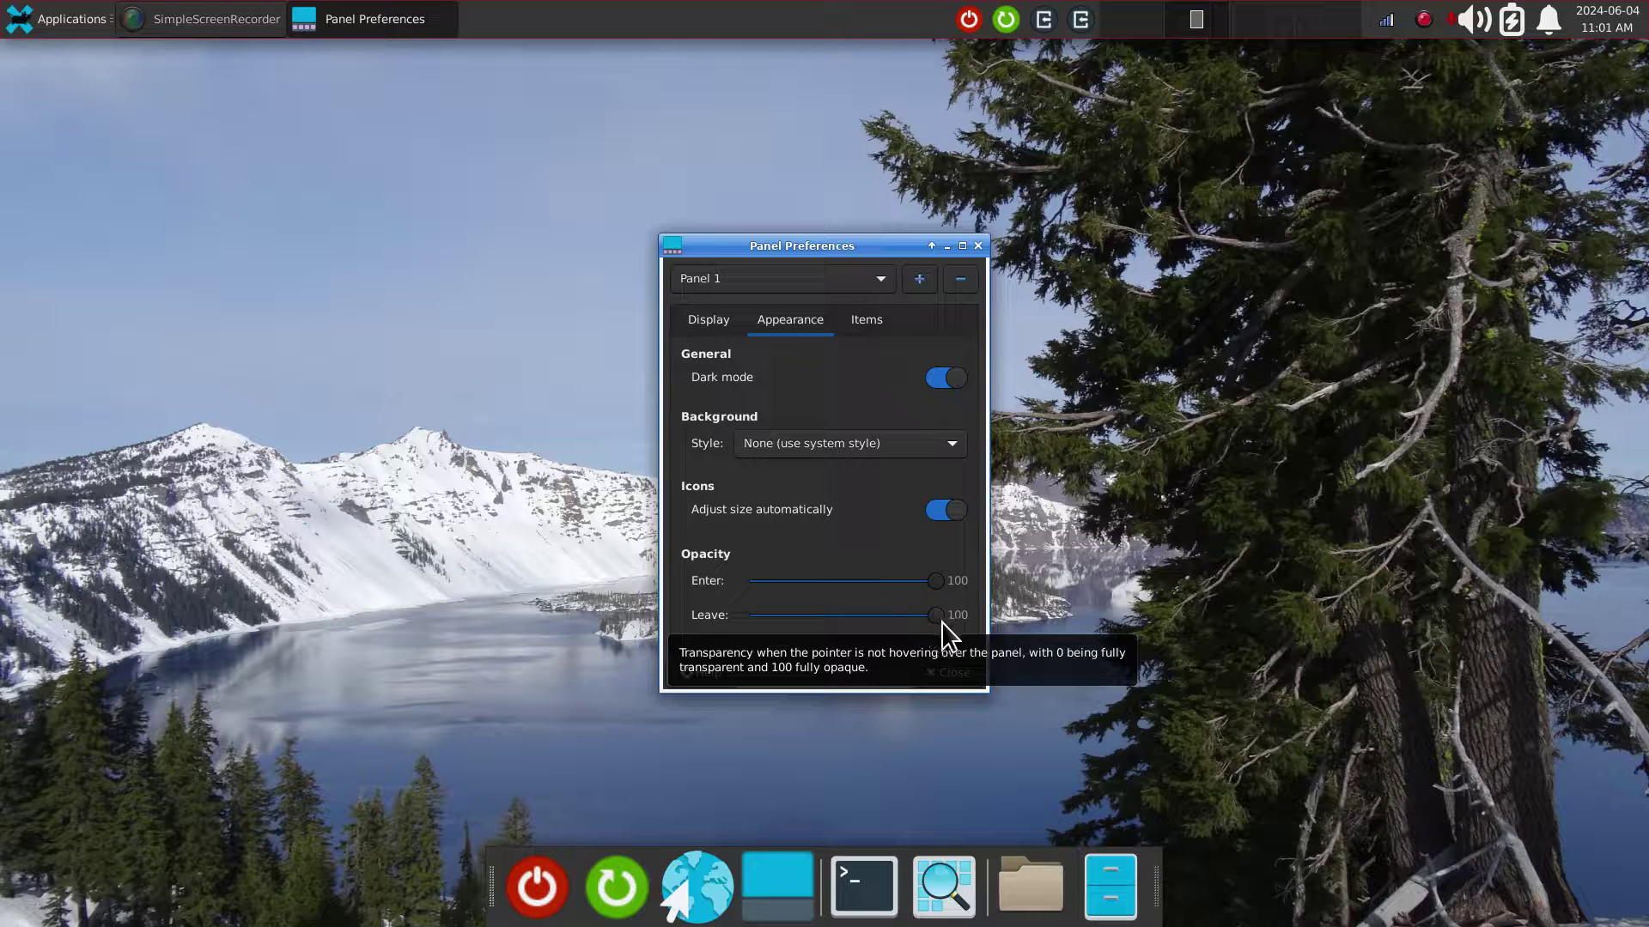
left_click_drag(935, 618, 818, 621)
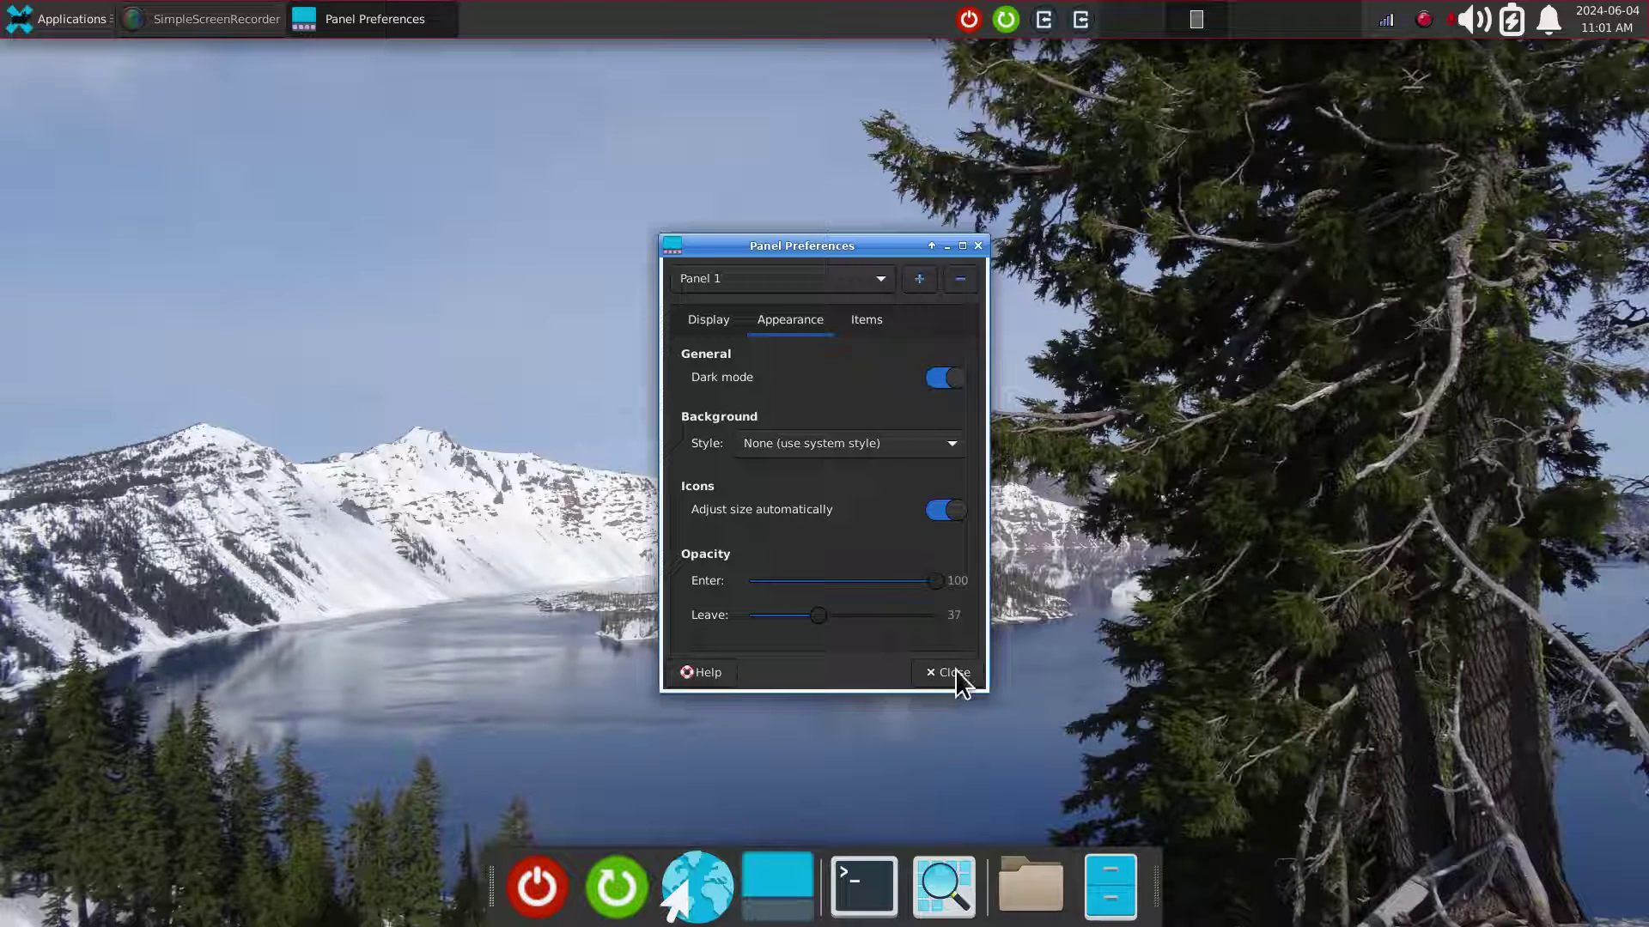
left_click(951, 673)
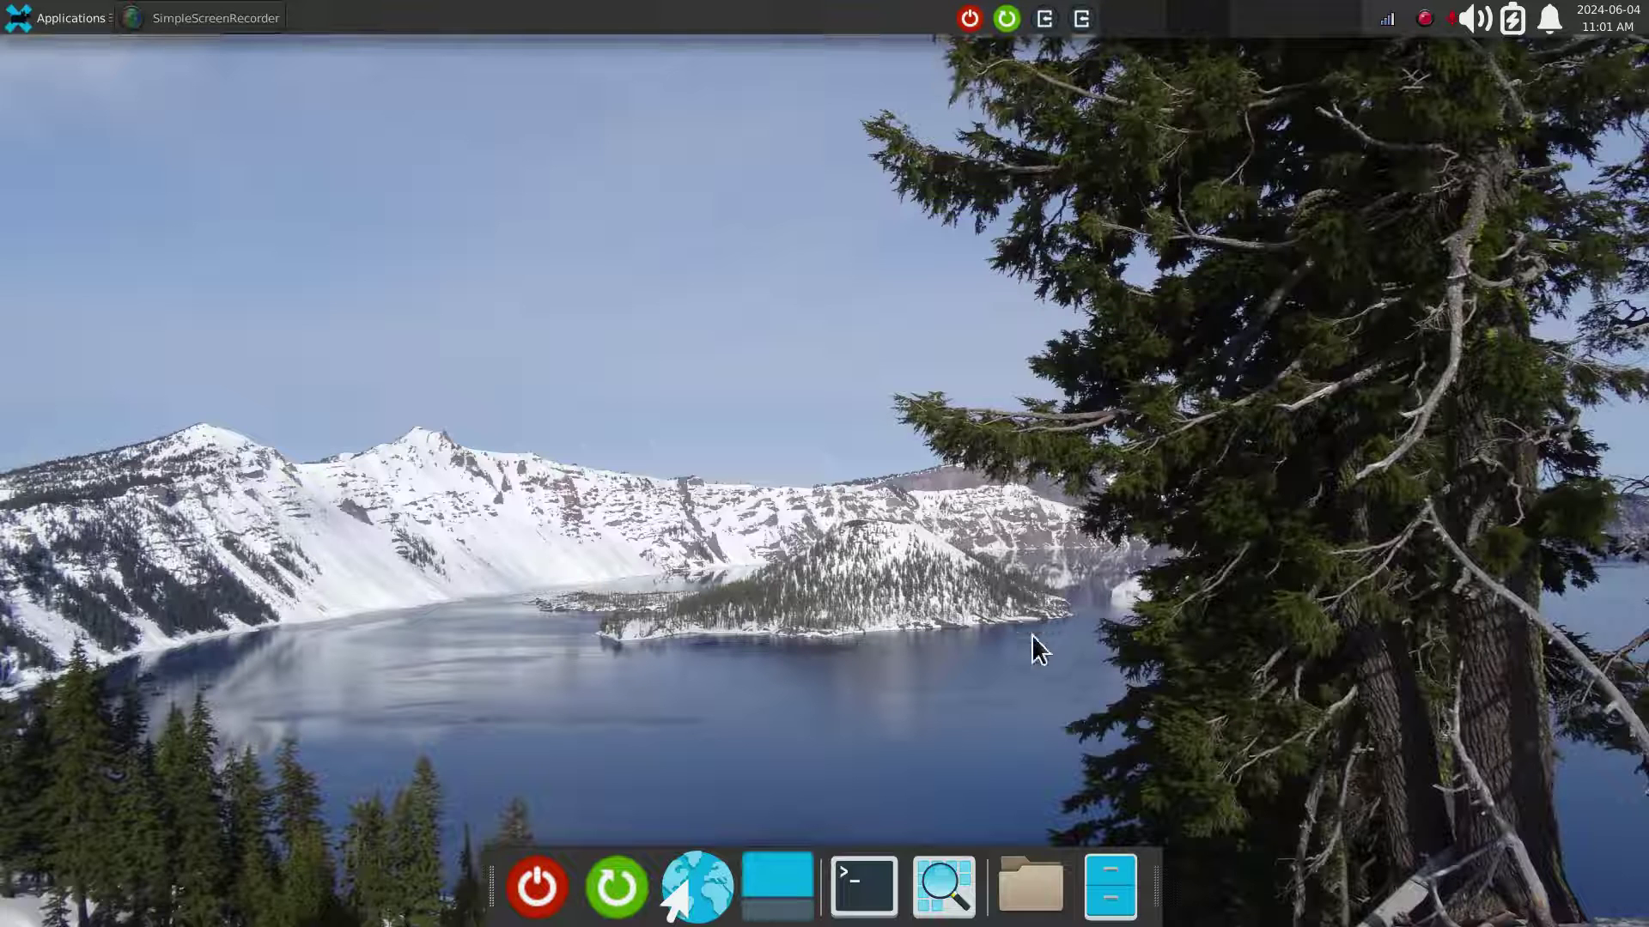
Reopen Panel 1's appearance preferences and set the Leave opacity to 100.
right_click(761, 18)
mouse_move(815, 137)
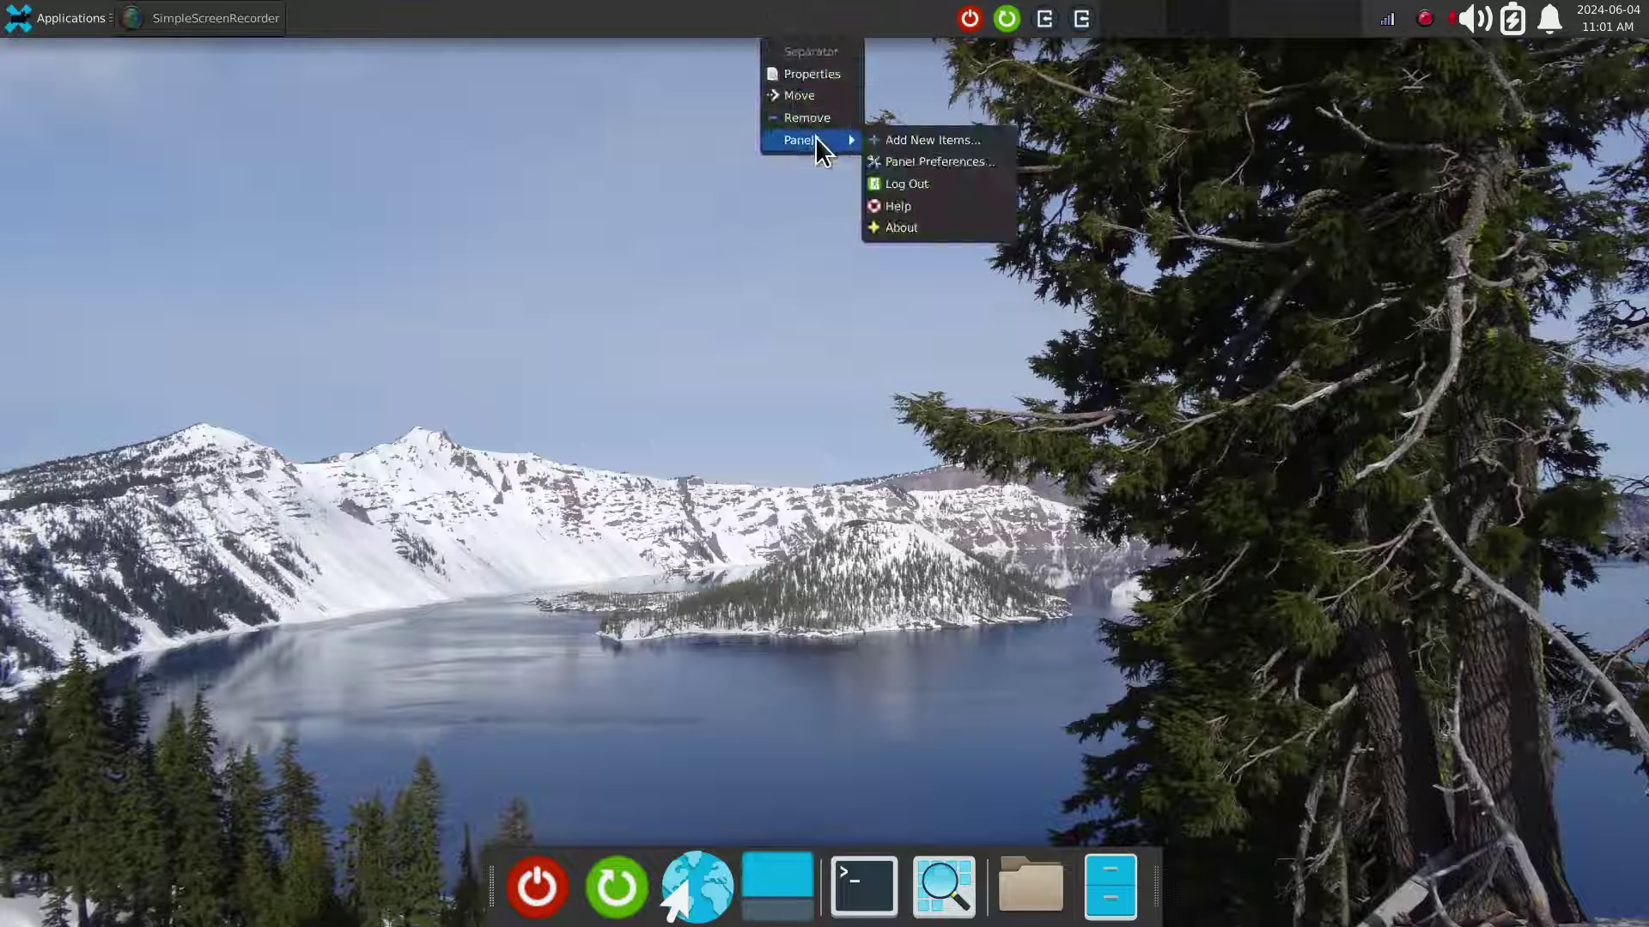
left_click(917, 169)
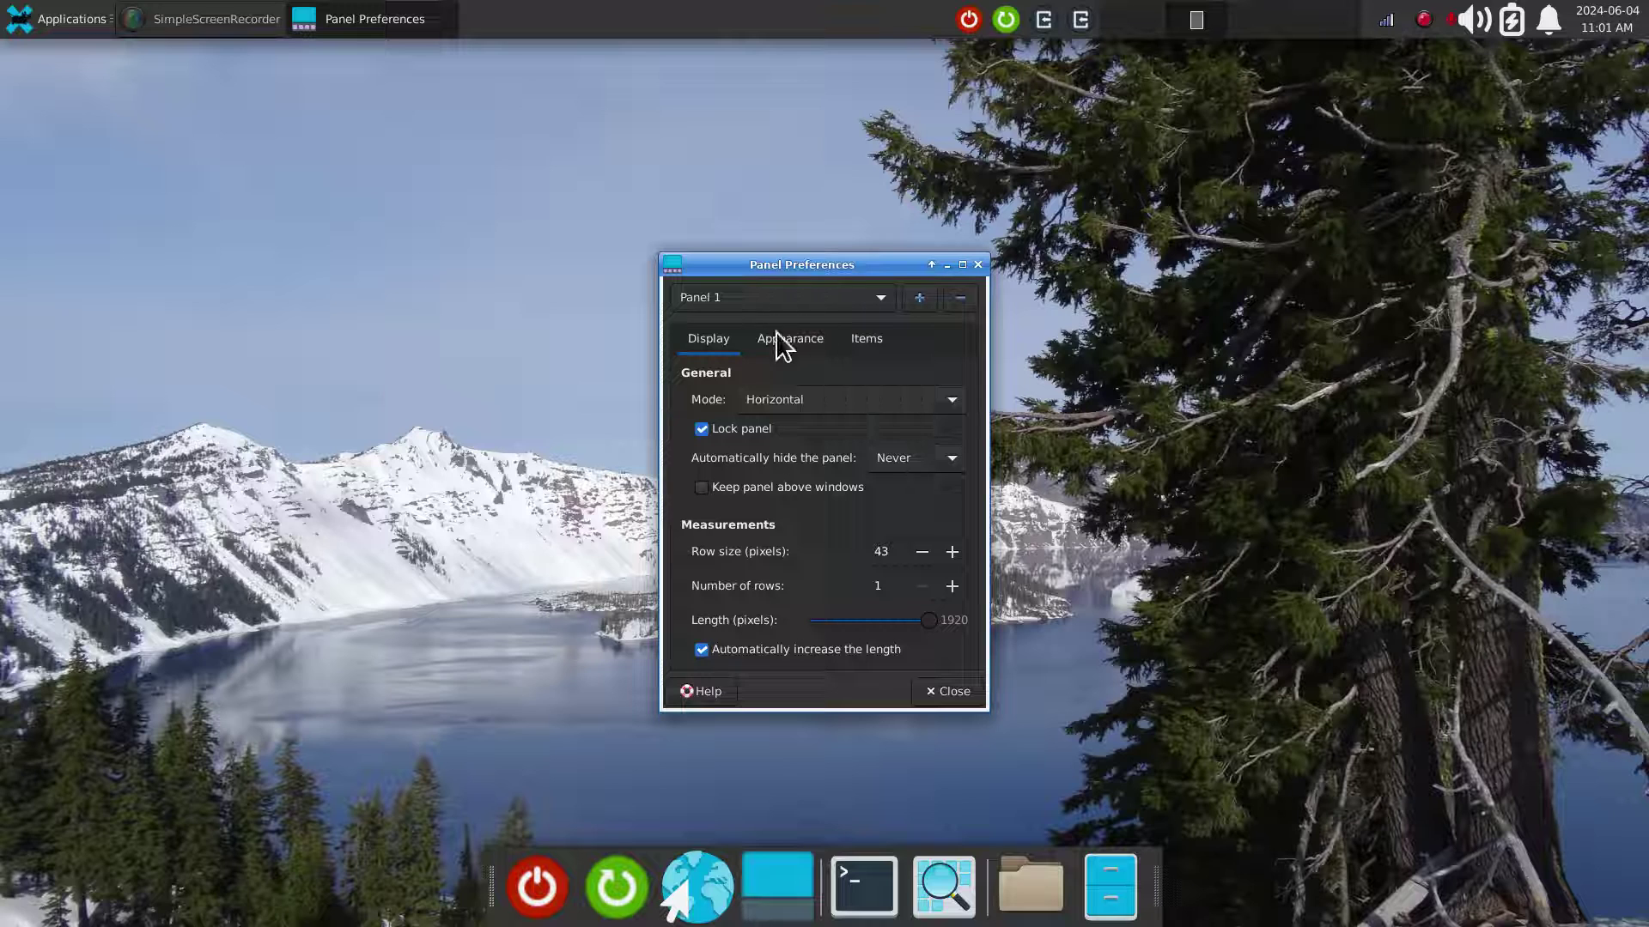
left_click(777, 337)
mouse_move(914, 644)
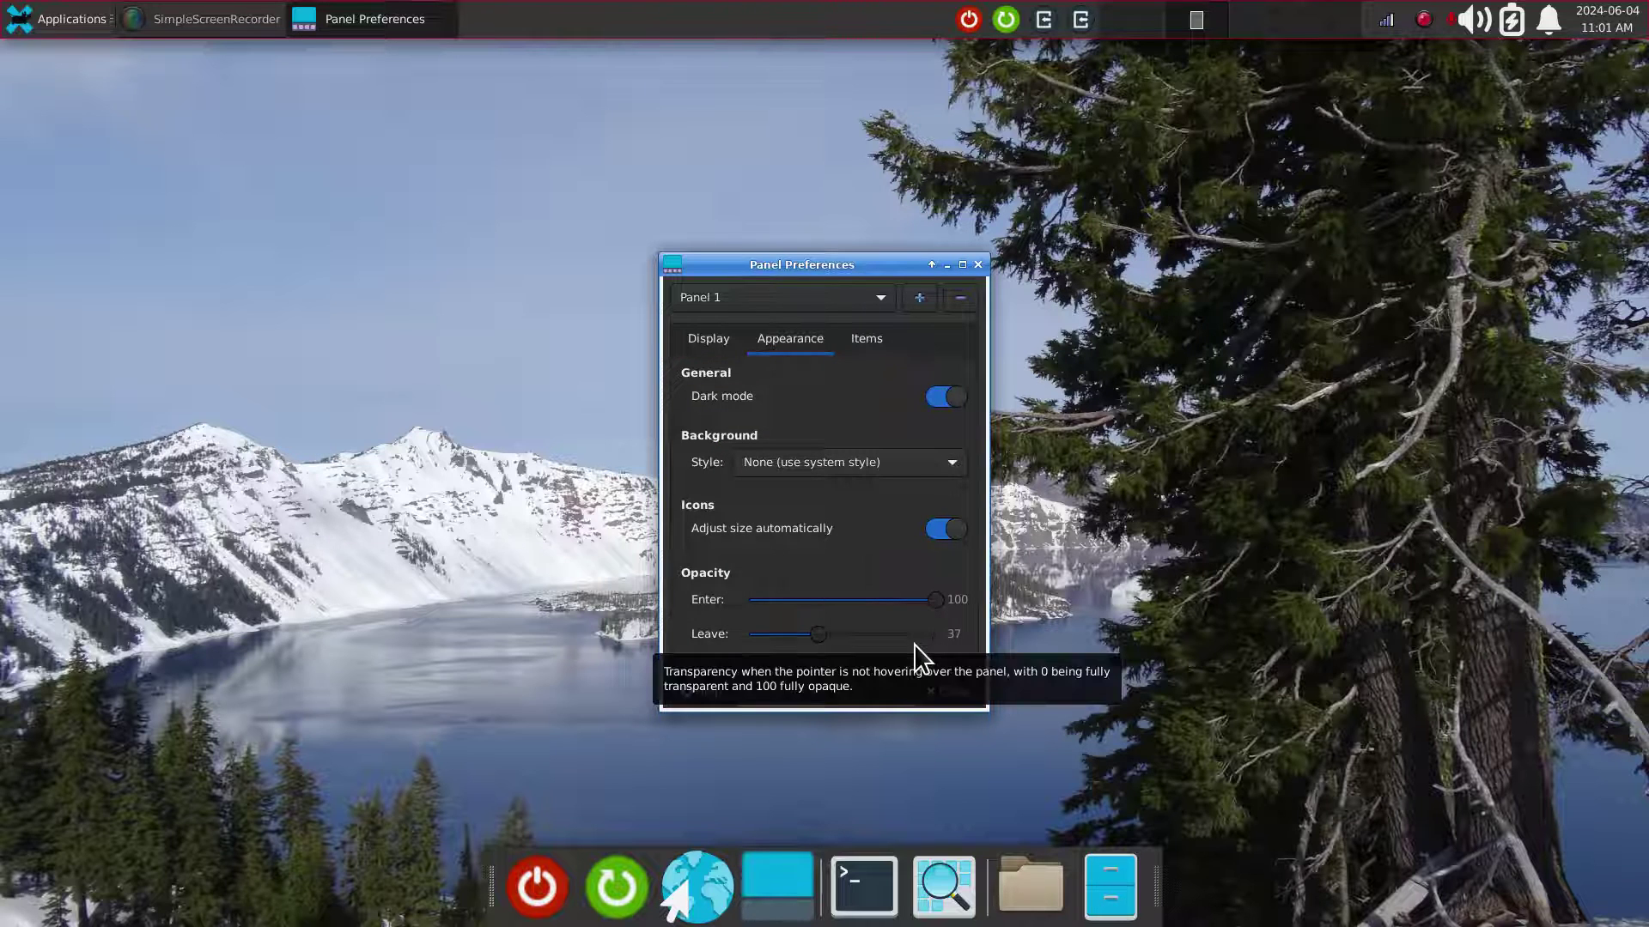
left_click_drag(816, 635, 941, 642)
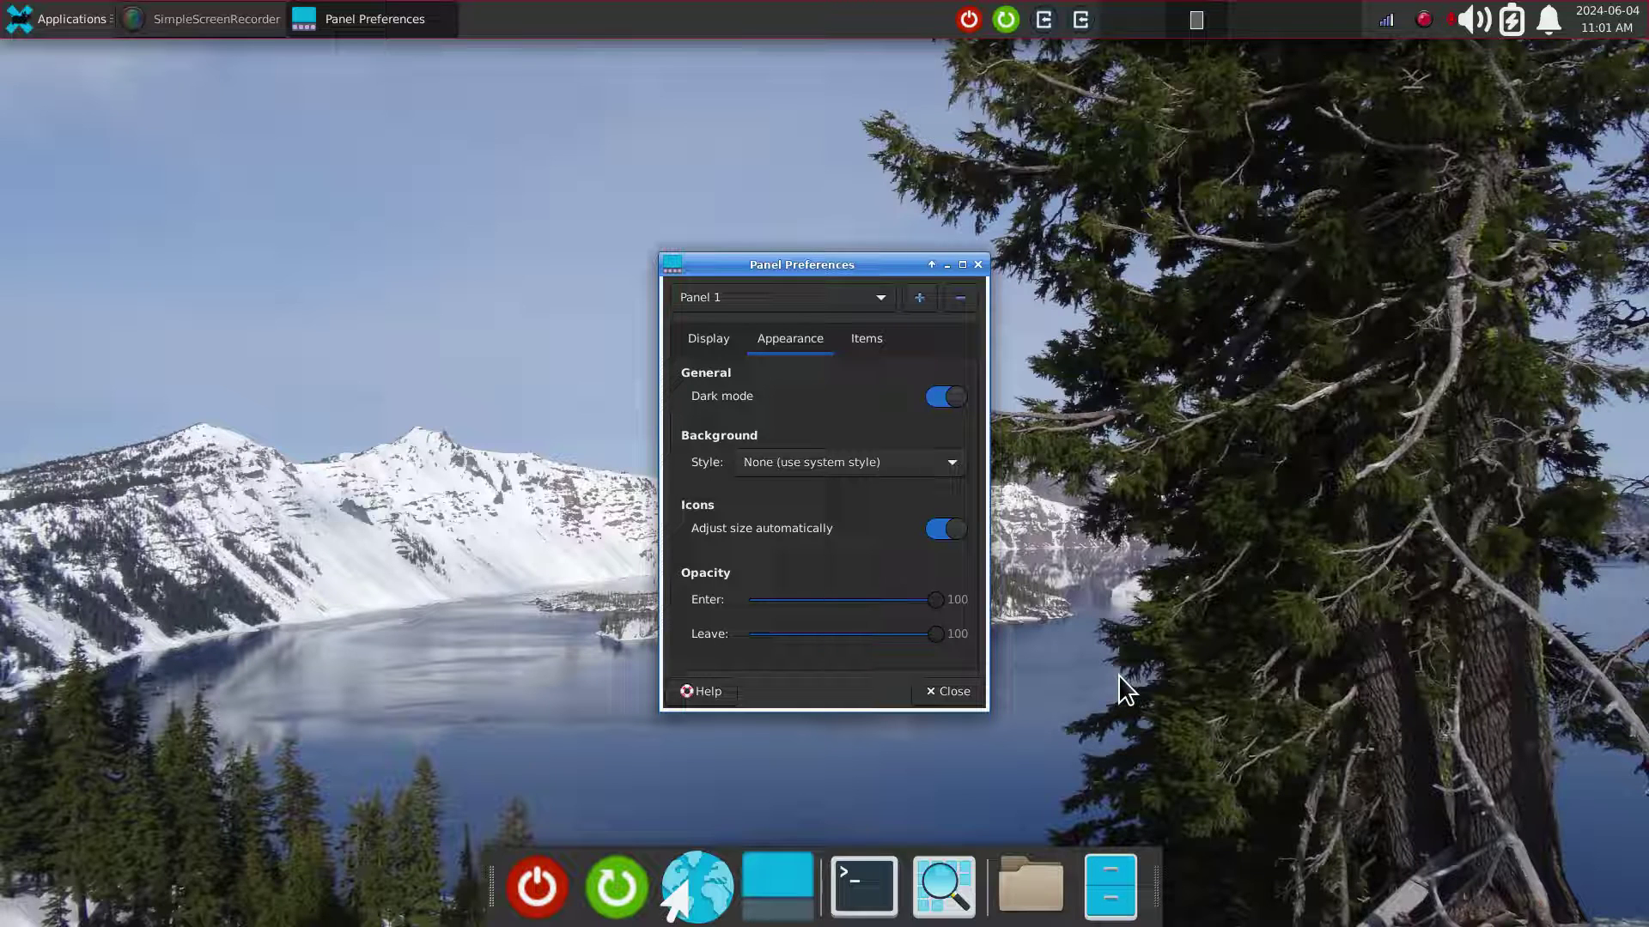
Display Panel 1's item list and reposition and enlarge the preferences window to fit all entries.
left_click(867, 339)
left_click_drag(823, 269, 716, 211)
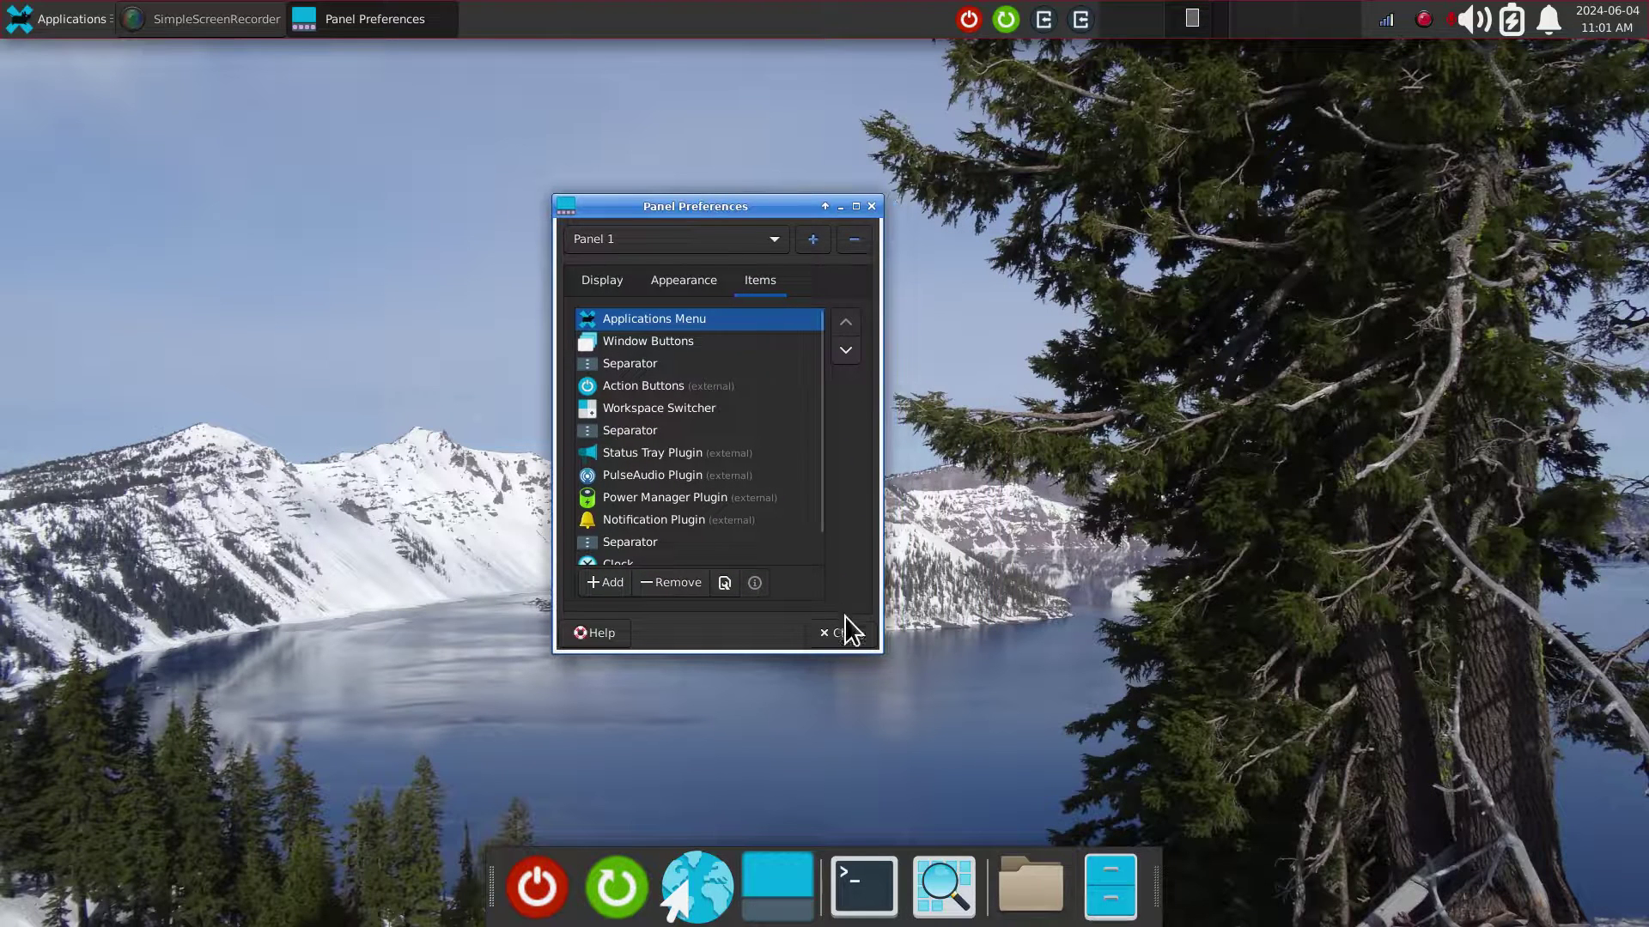
left_click_drag(820, 640, 830, 742)
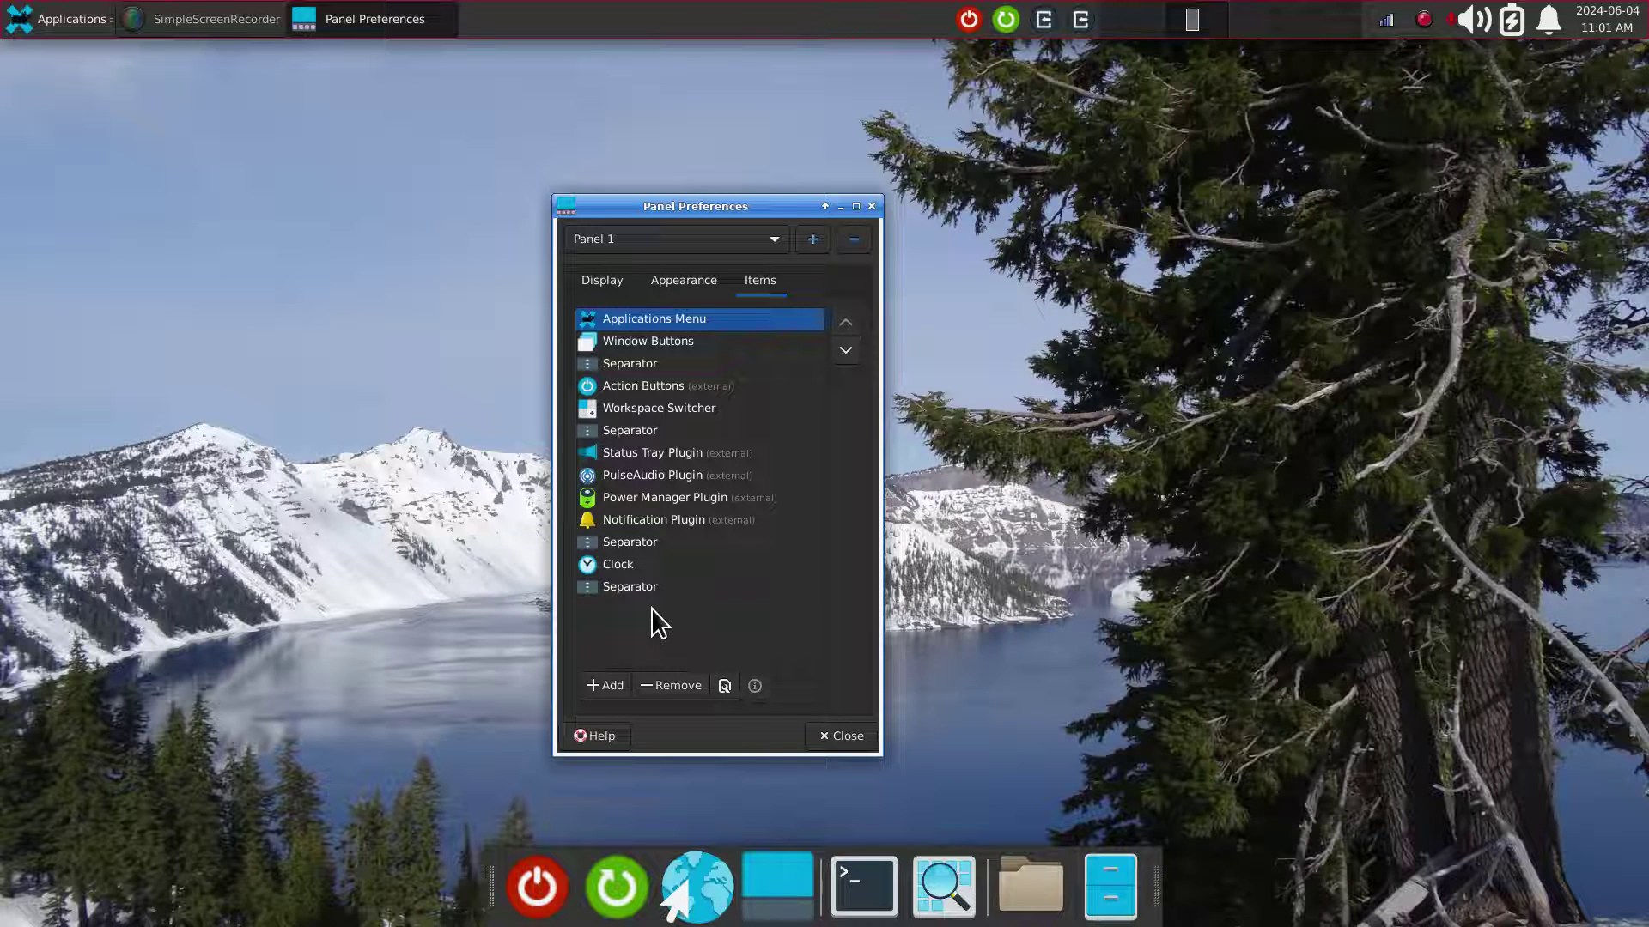
Reorder Panel 1's items so that Clock is first, ahead of the Applications Menu.
left_click(631, 567)
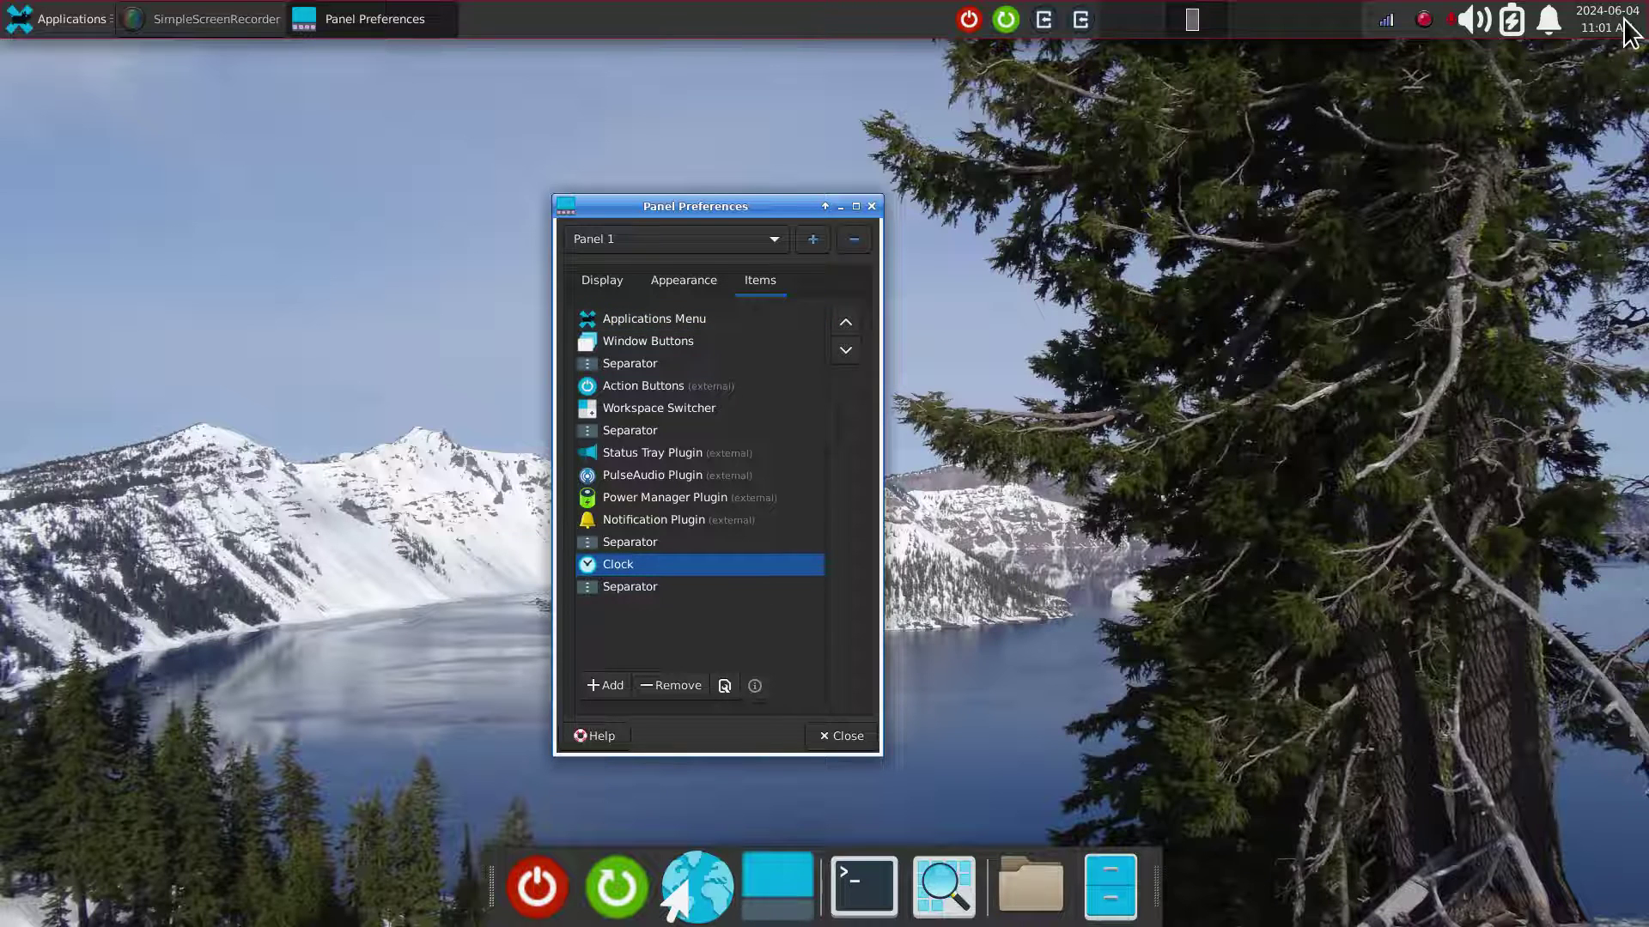
mouse_move(1629, 30)
left_click(844, 326)
left_click(844, 326)
left_click(844, 326)
left_click(844, 326)
left_click(844, 327)
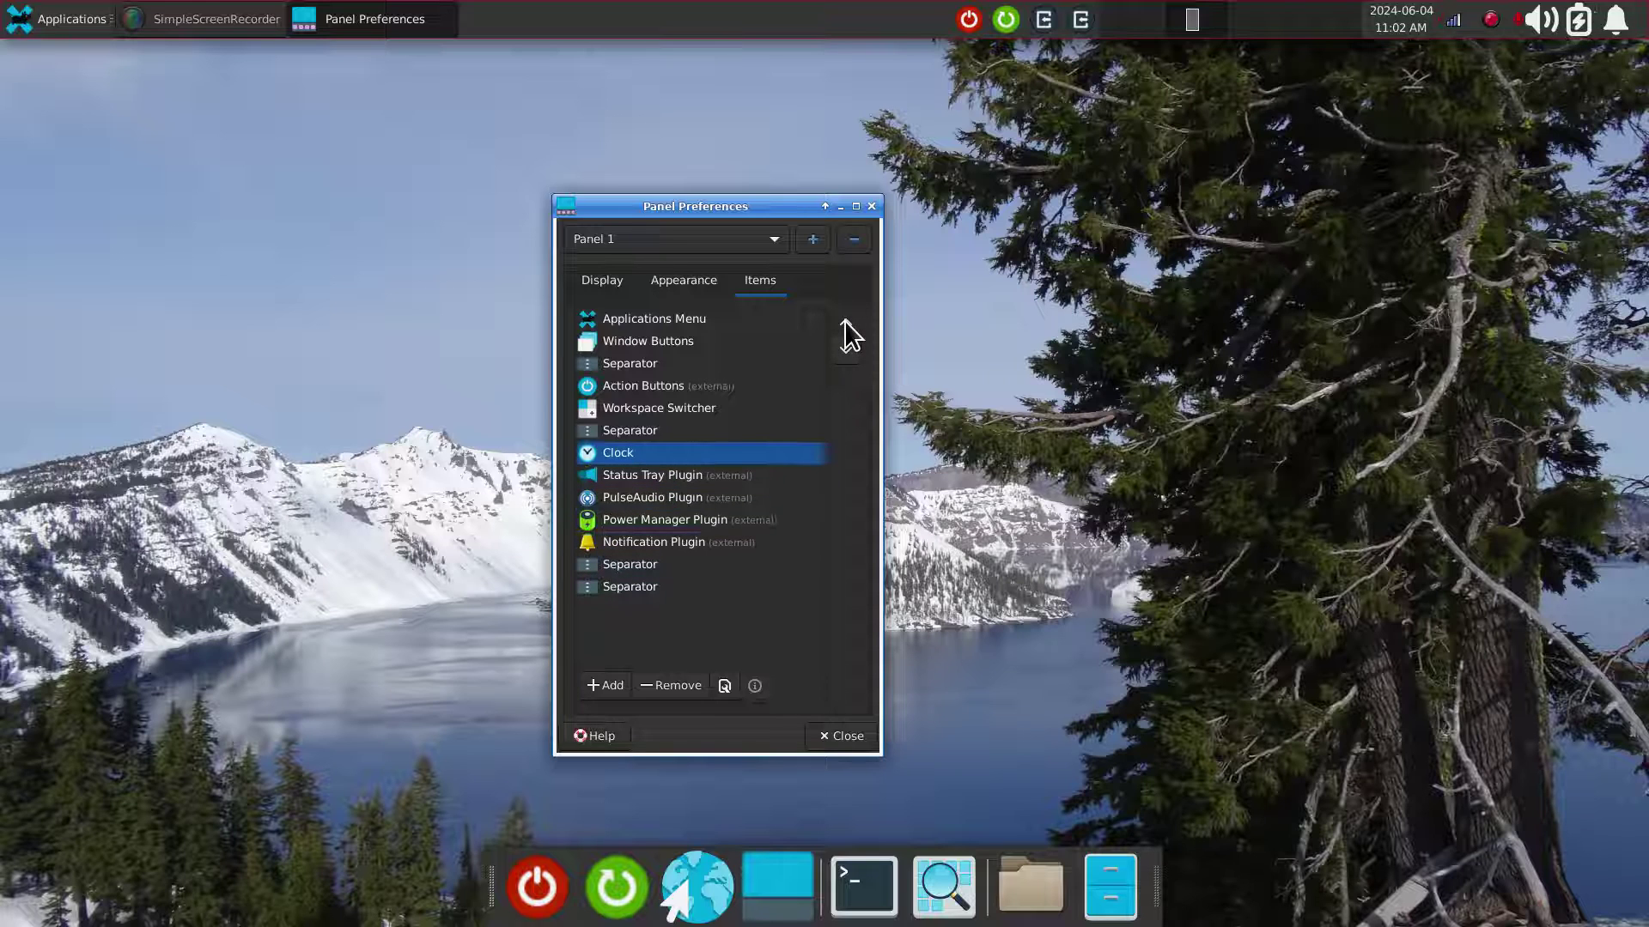
left_click(843, 321)
left_click(844, 321)
left_click(843, 321)
left_click(843, 321)
left_click(844, 321)
left_click(843, 321)
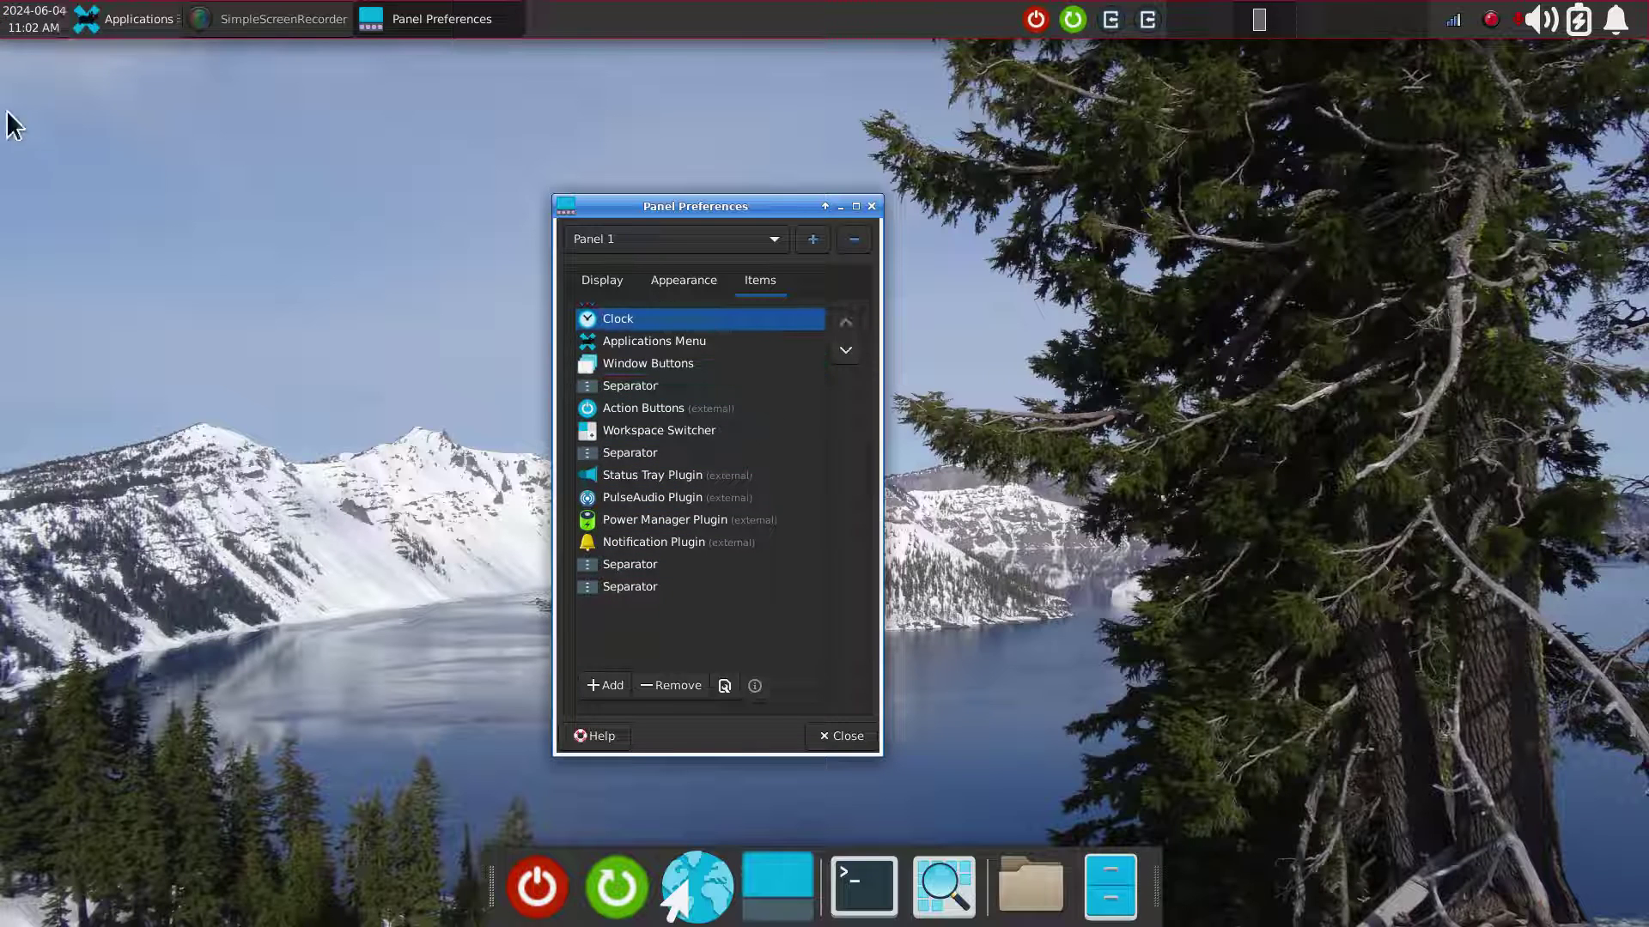
Shift the Applications Menu item down to the very end of Panel 1's item list.
left_click(631, 341)
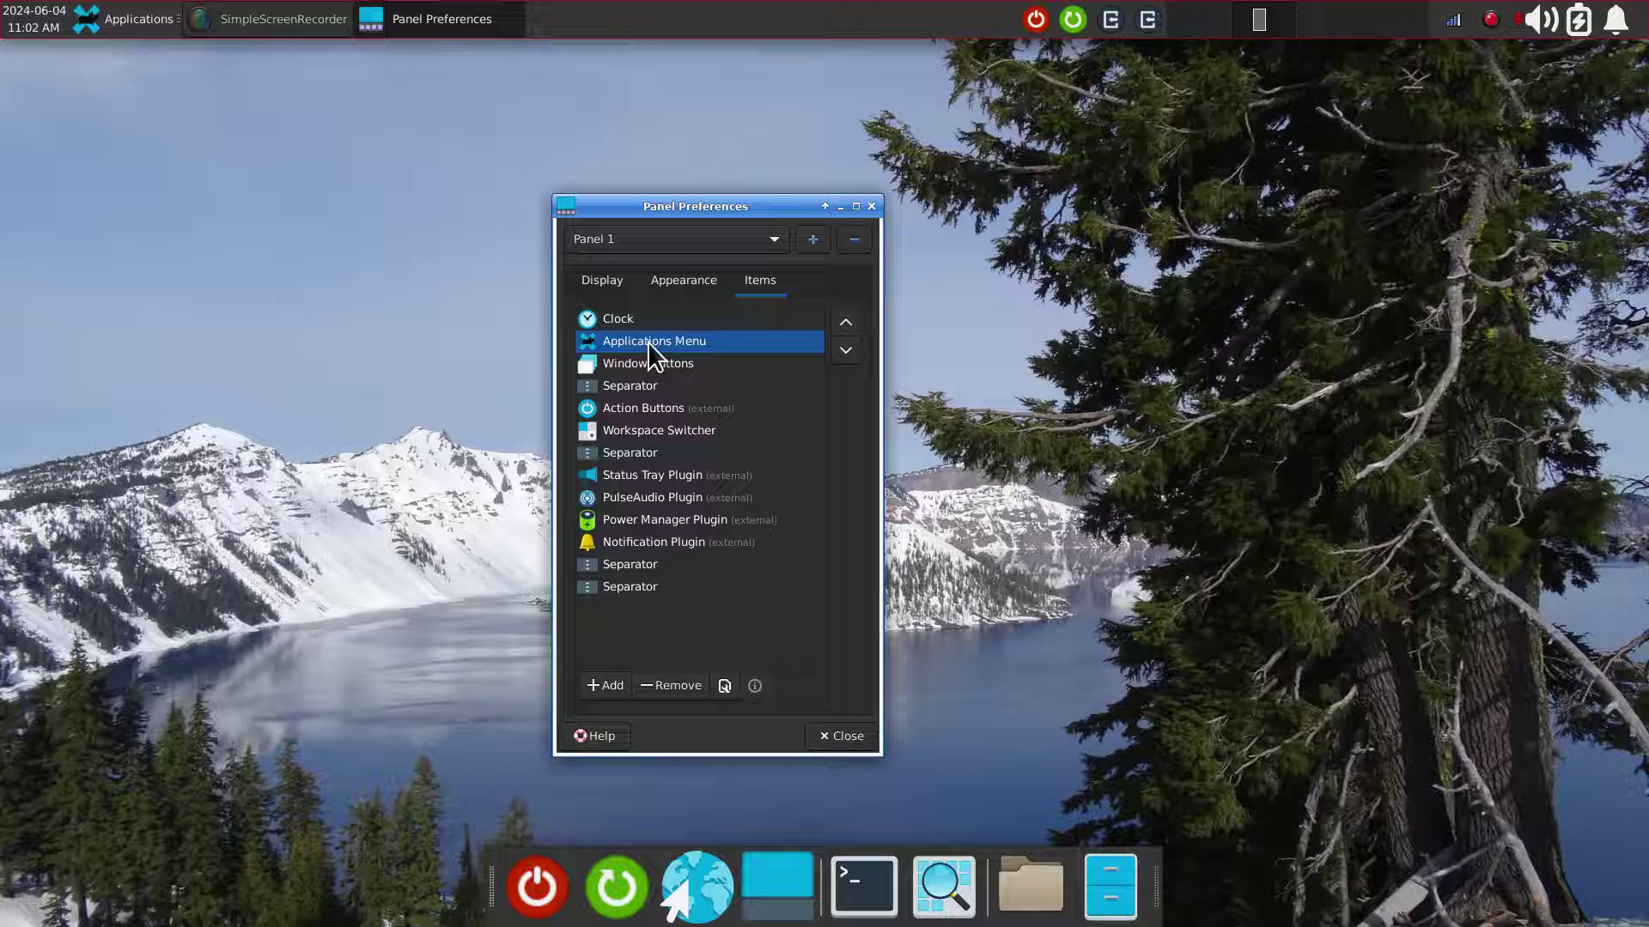
left_click(846, 350)
left_click(846, 350)
left_click(846, 351)
left_click(847, 351)
left_click(847, 352)
left_click(847, 351)
left_click(847, 351)
left_click(846, 351)
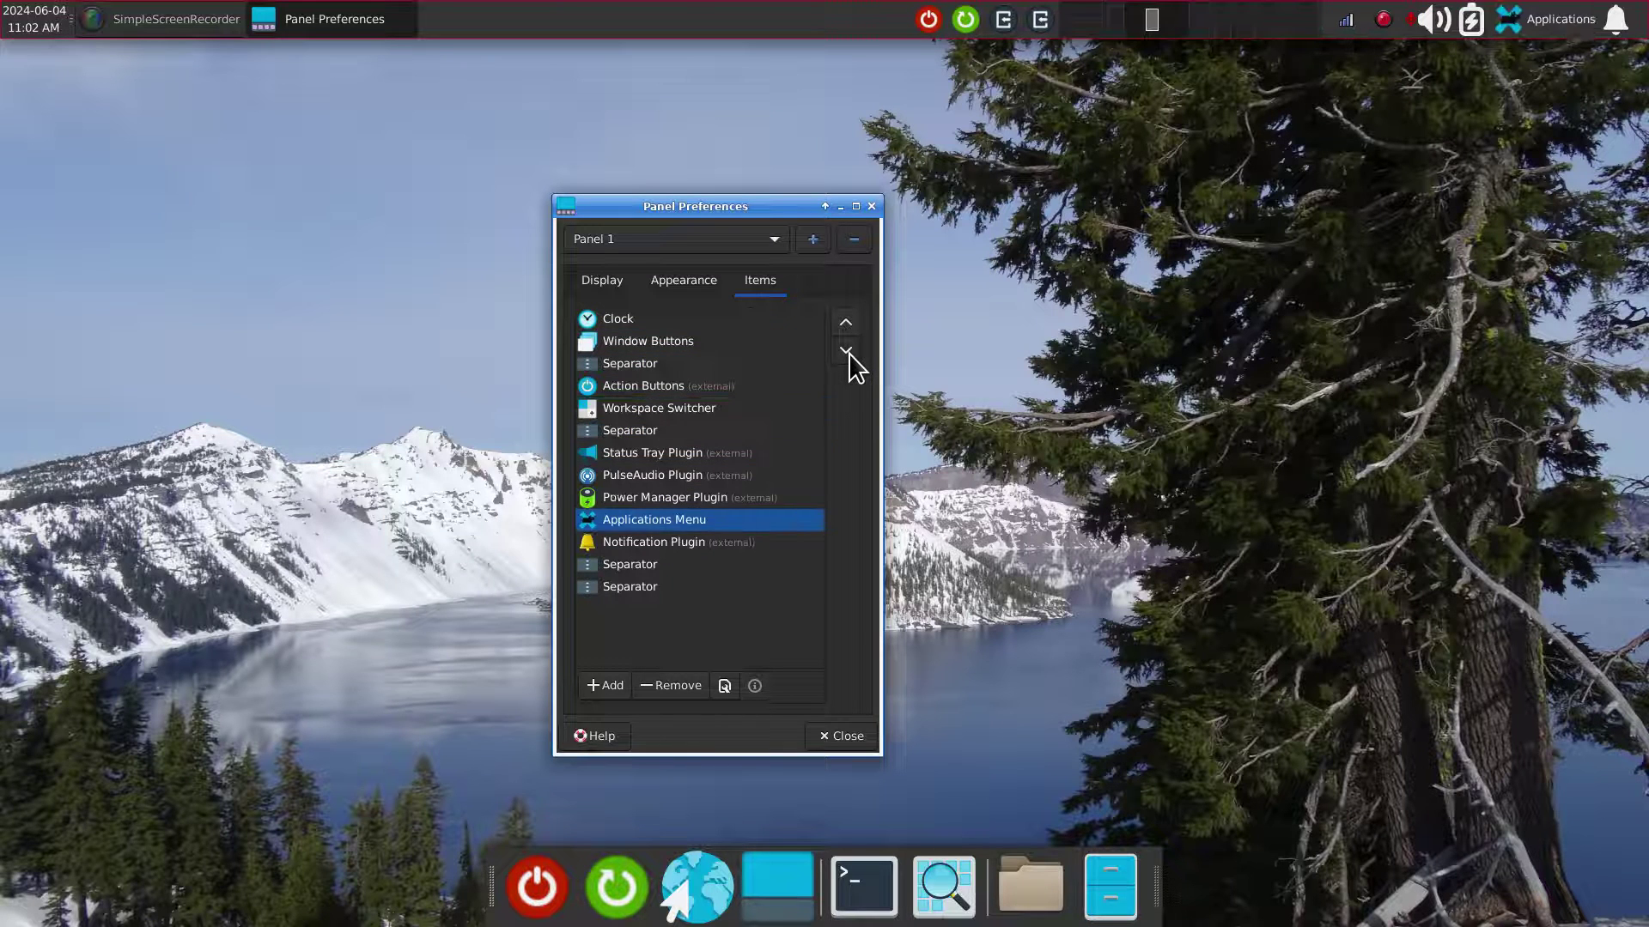
left_click(847, 351)
left_click(846, 352)
left_click(847, 351)
Check the relocated Applications menu and the clock's calendar by opening and dismissing each.
left_click(1580, 22)
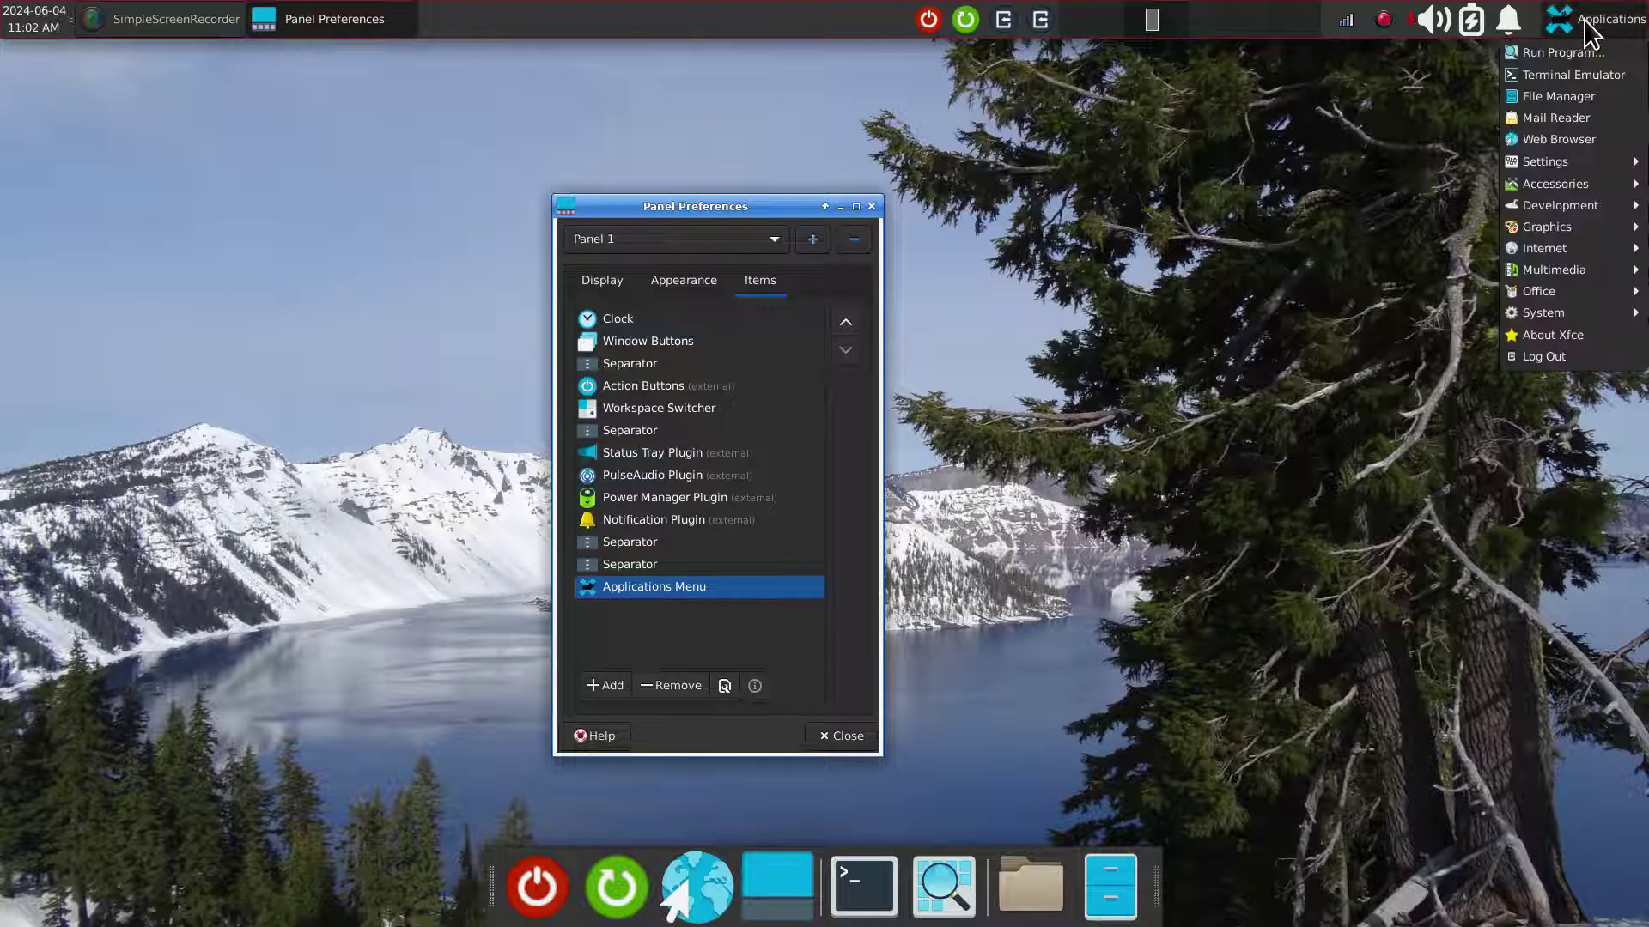
left_click(1317, 328)
left_click(18, 31)
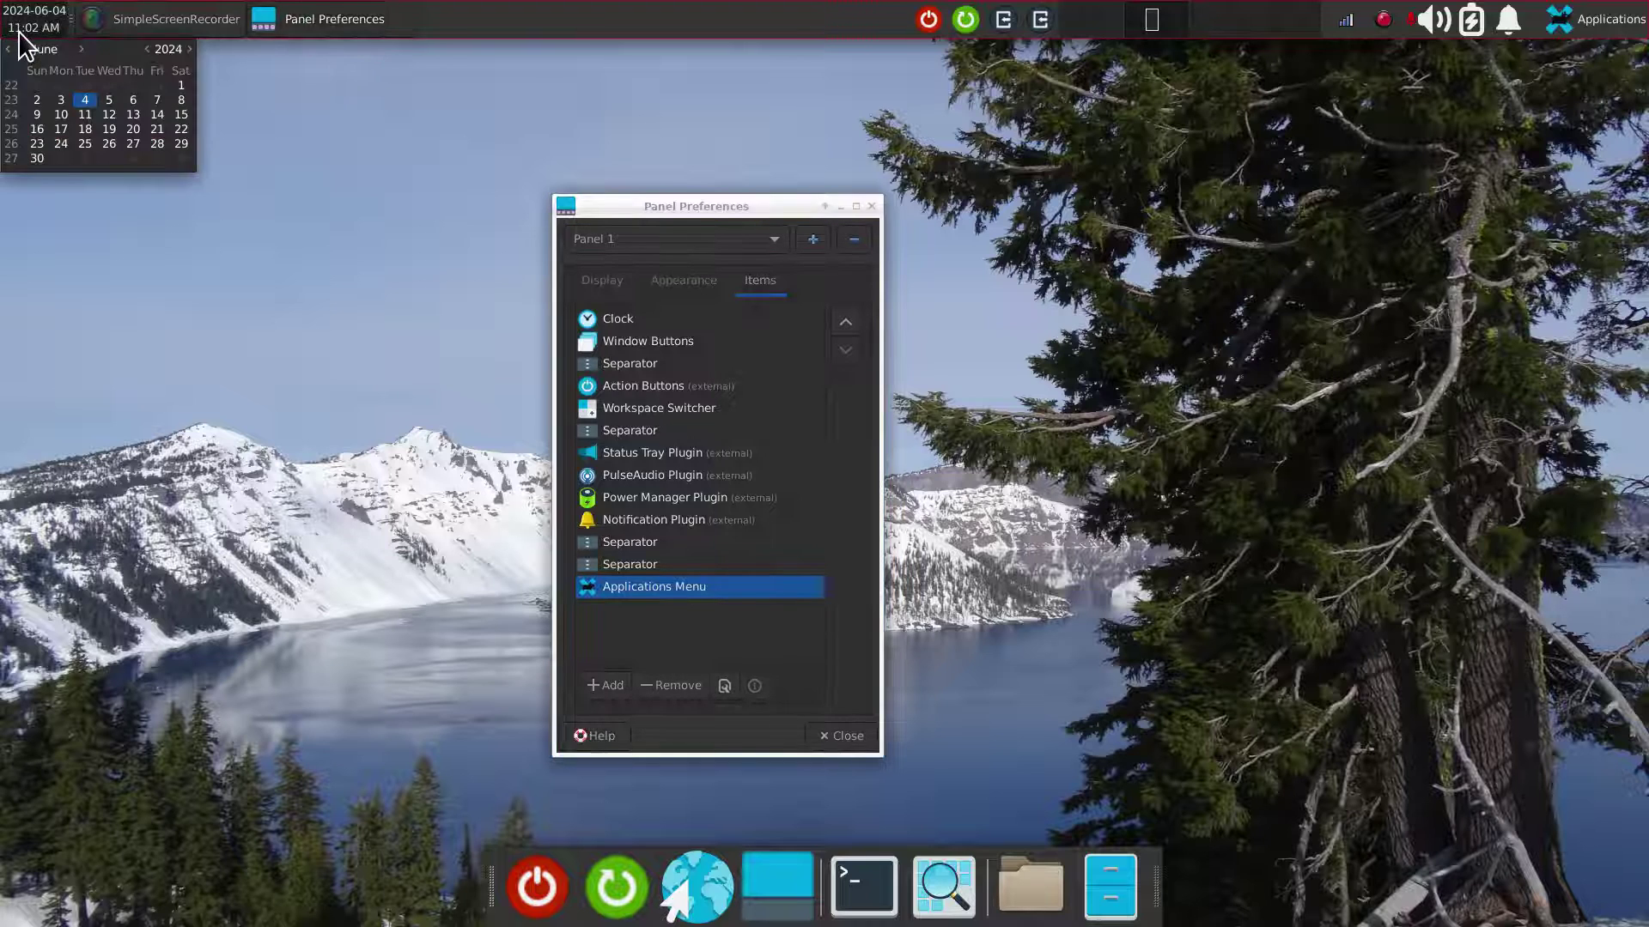
left_click(203, 184)
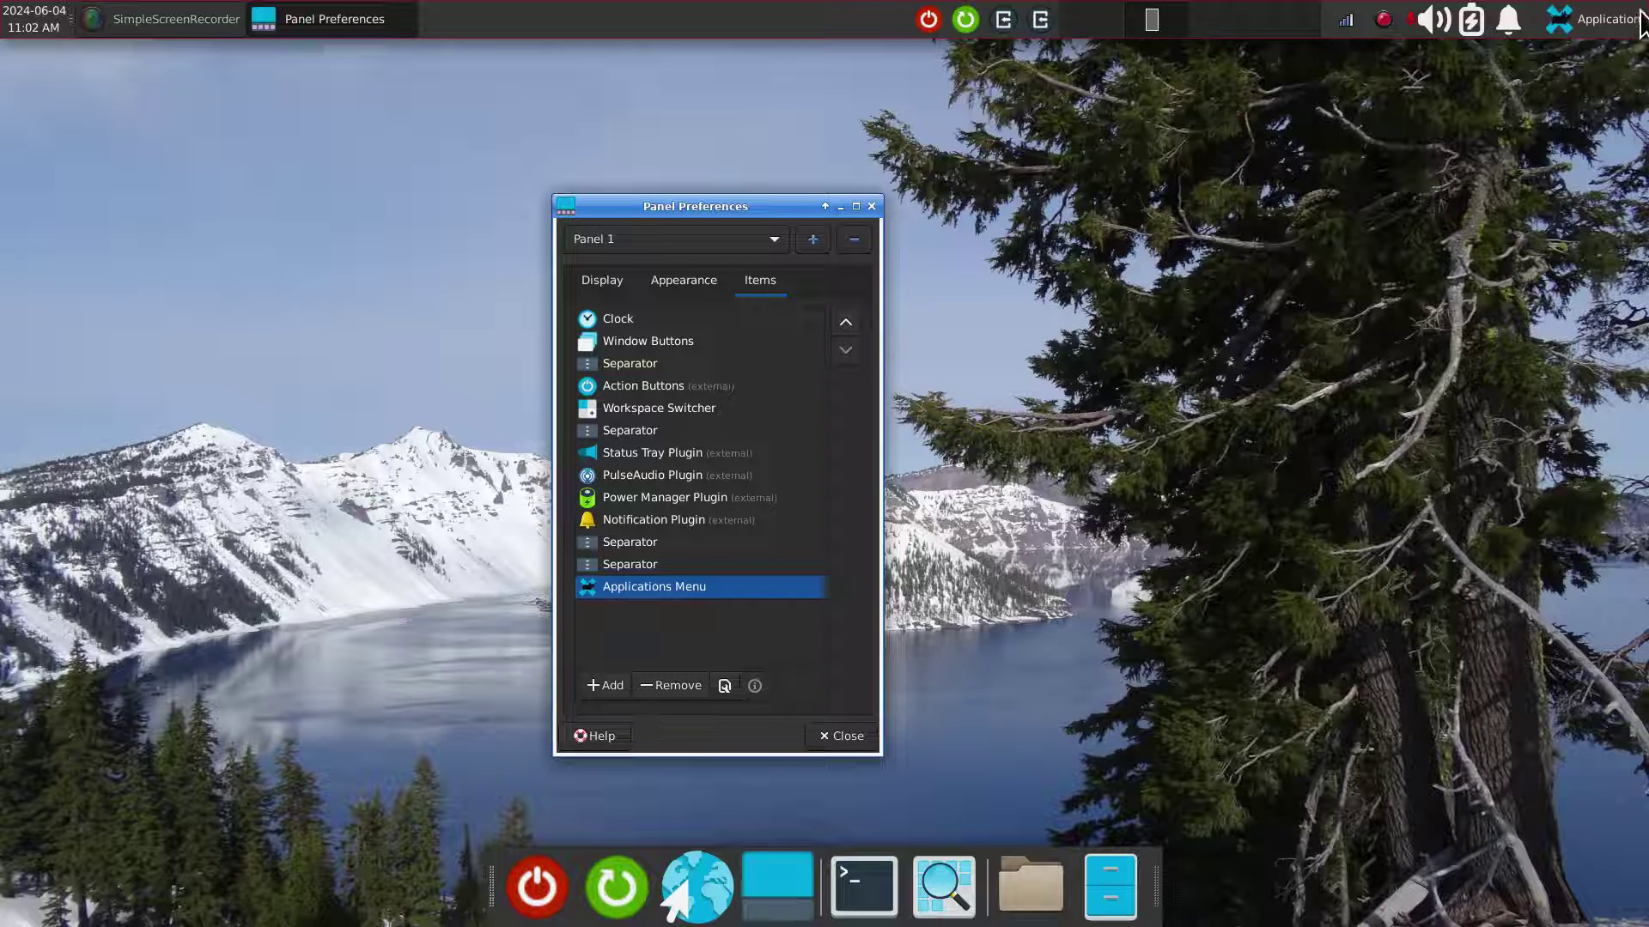
Return the Applications Menu item to first place in Panel 1's list and close the preferences.
double_click(846, 324)
double_click(847, 323)
triple_click(847, 324)
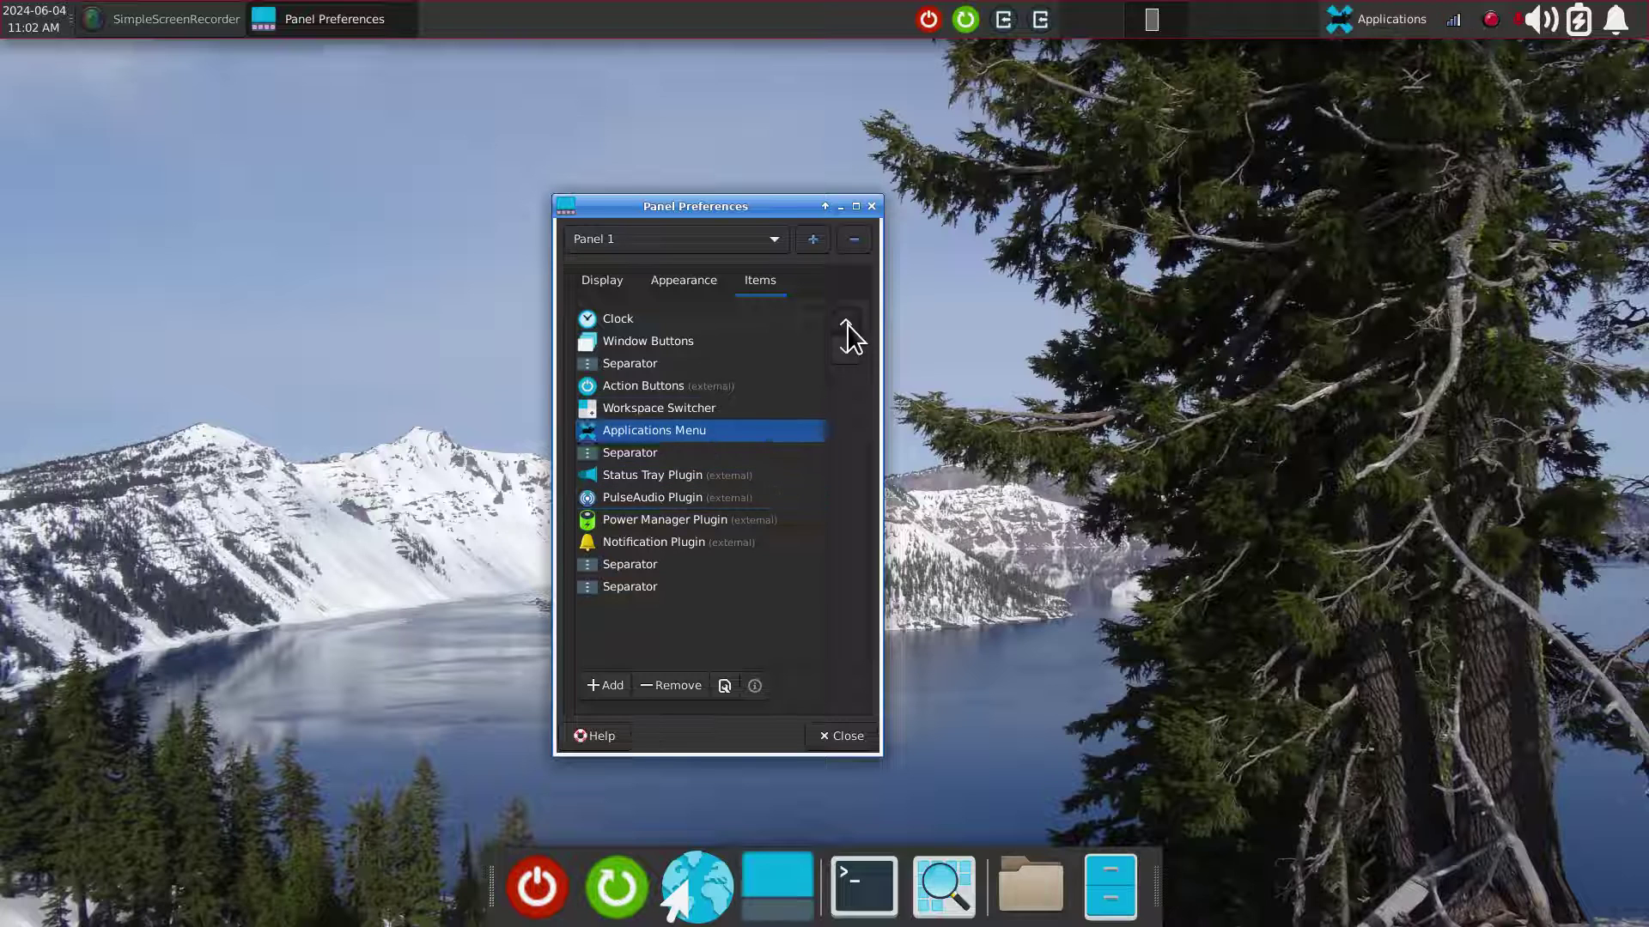
triple_click(846, 324)
double_click(846, 323)
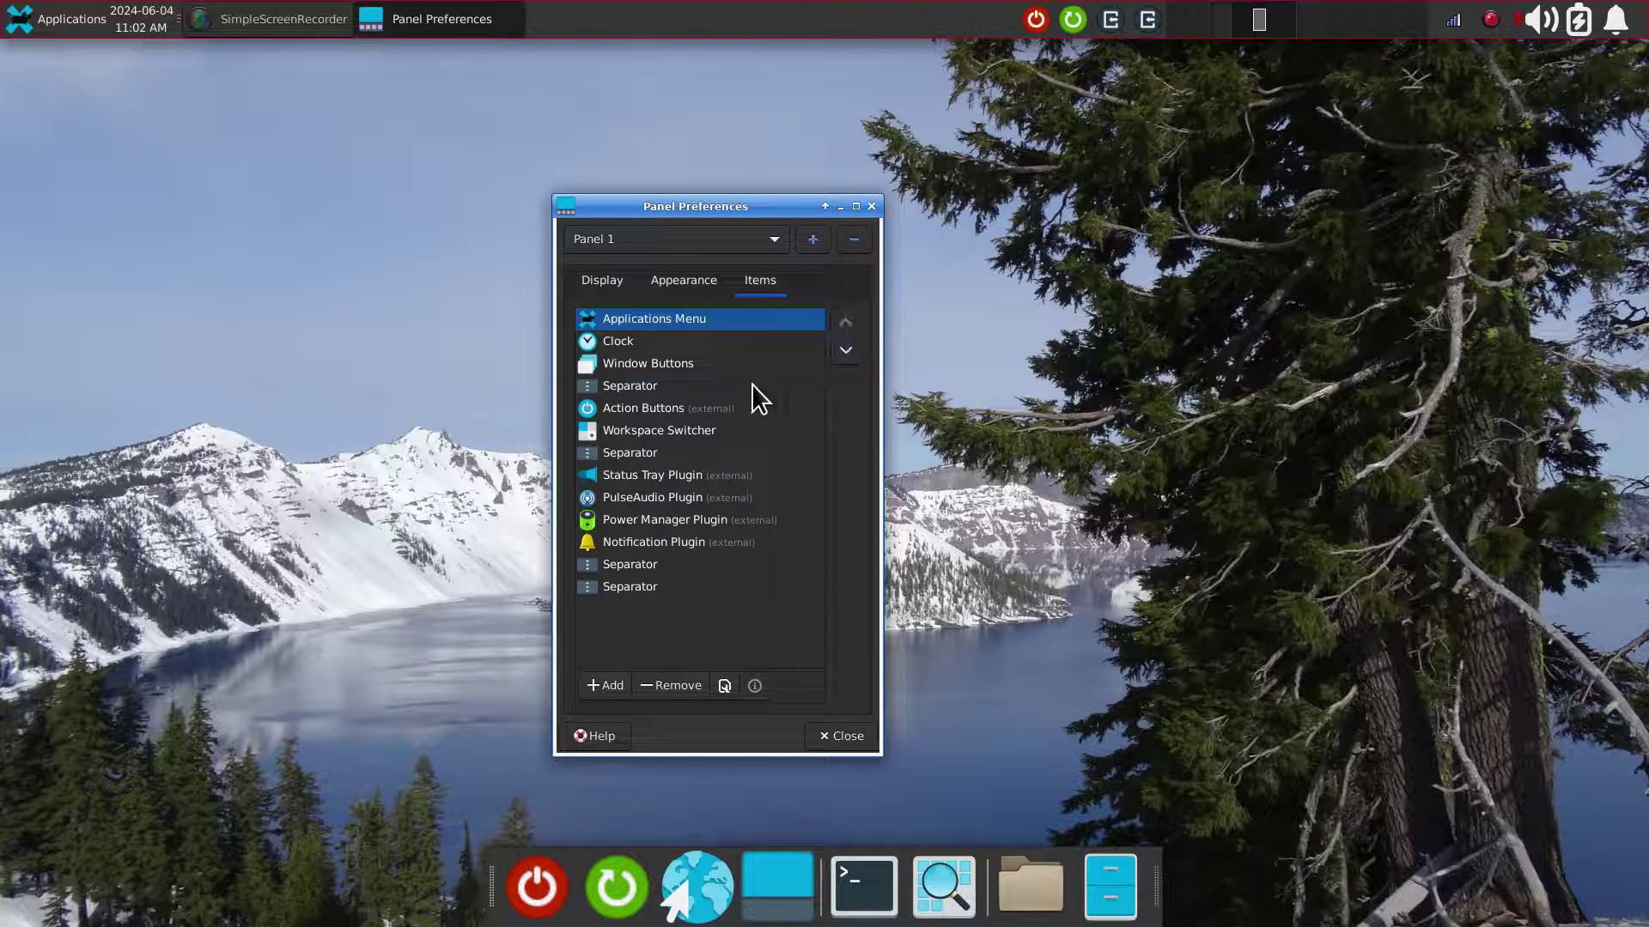
left_click(871, 206)
Move the Clock directly on Panel 1 to the far end, beside the notification bell.
right_click(133, 21)
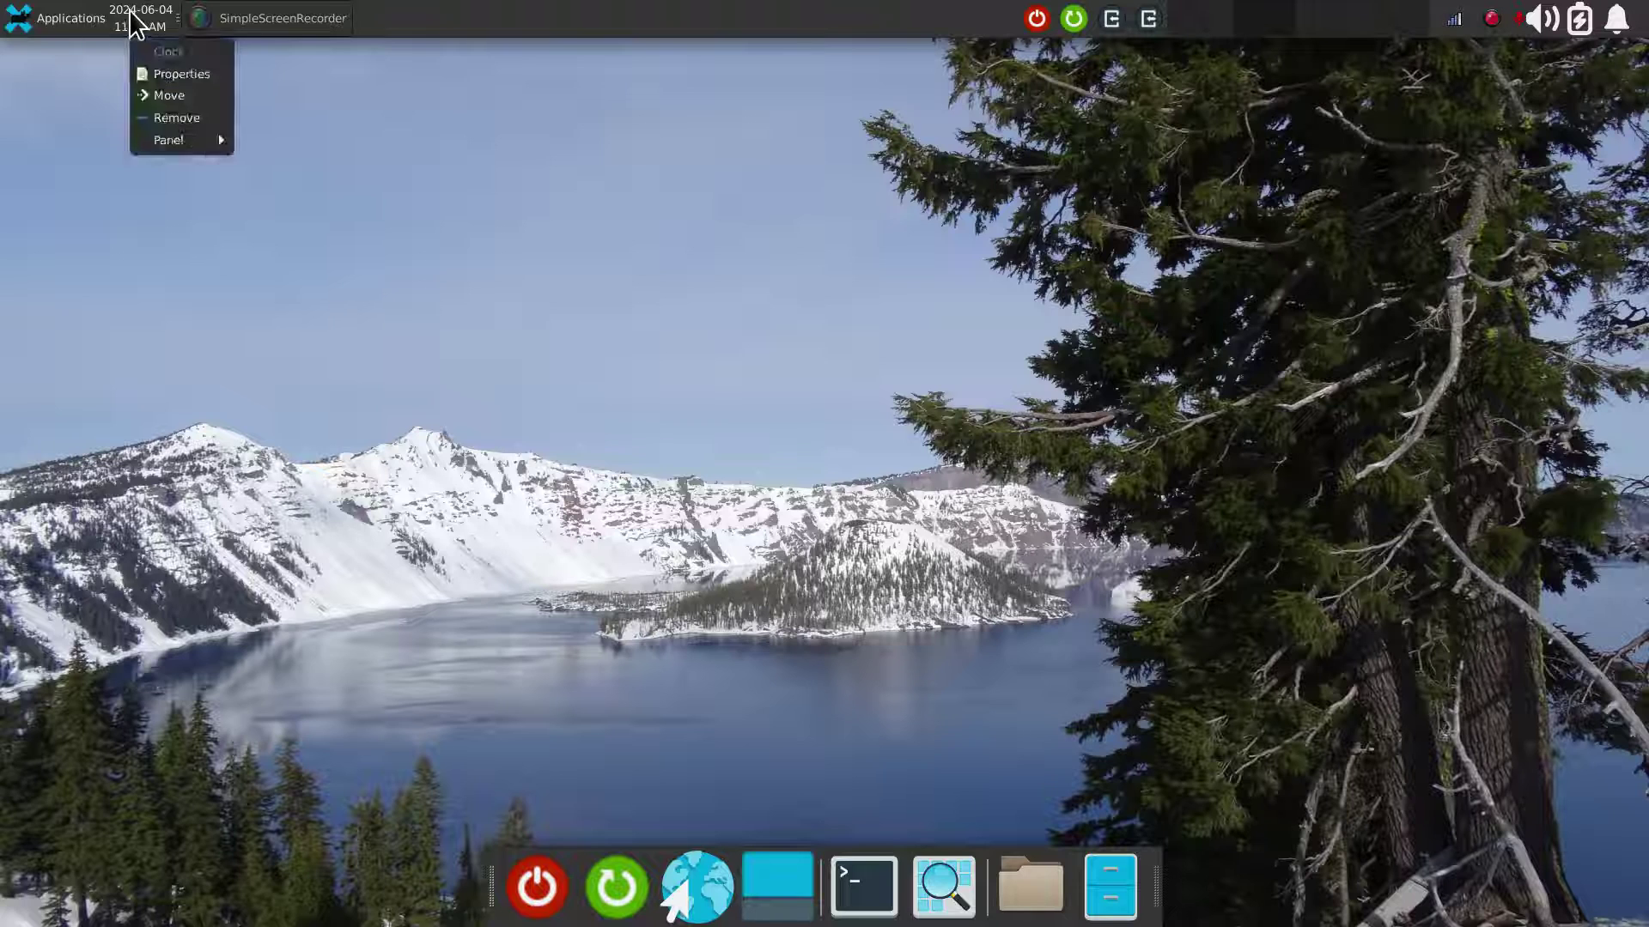
left_click(167, 96)
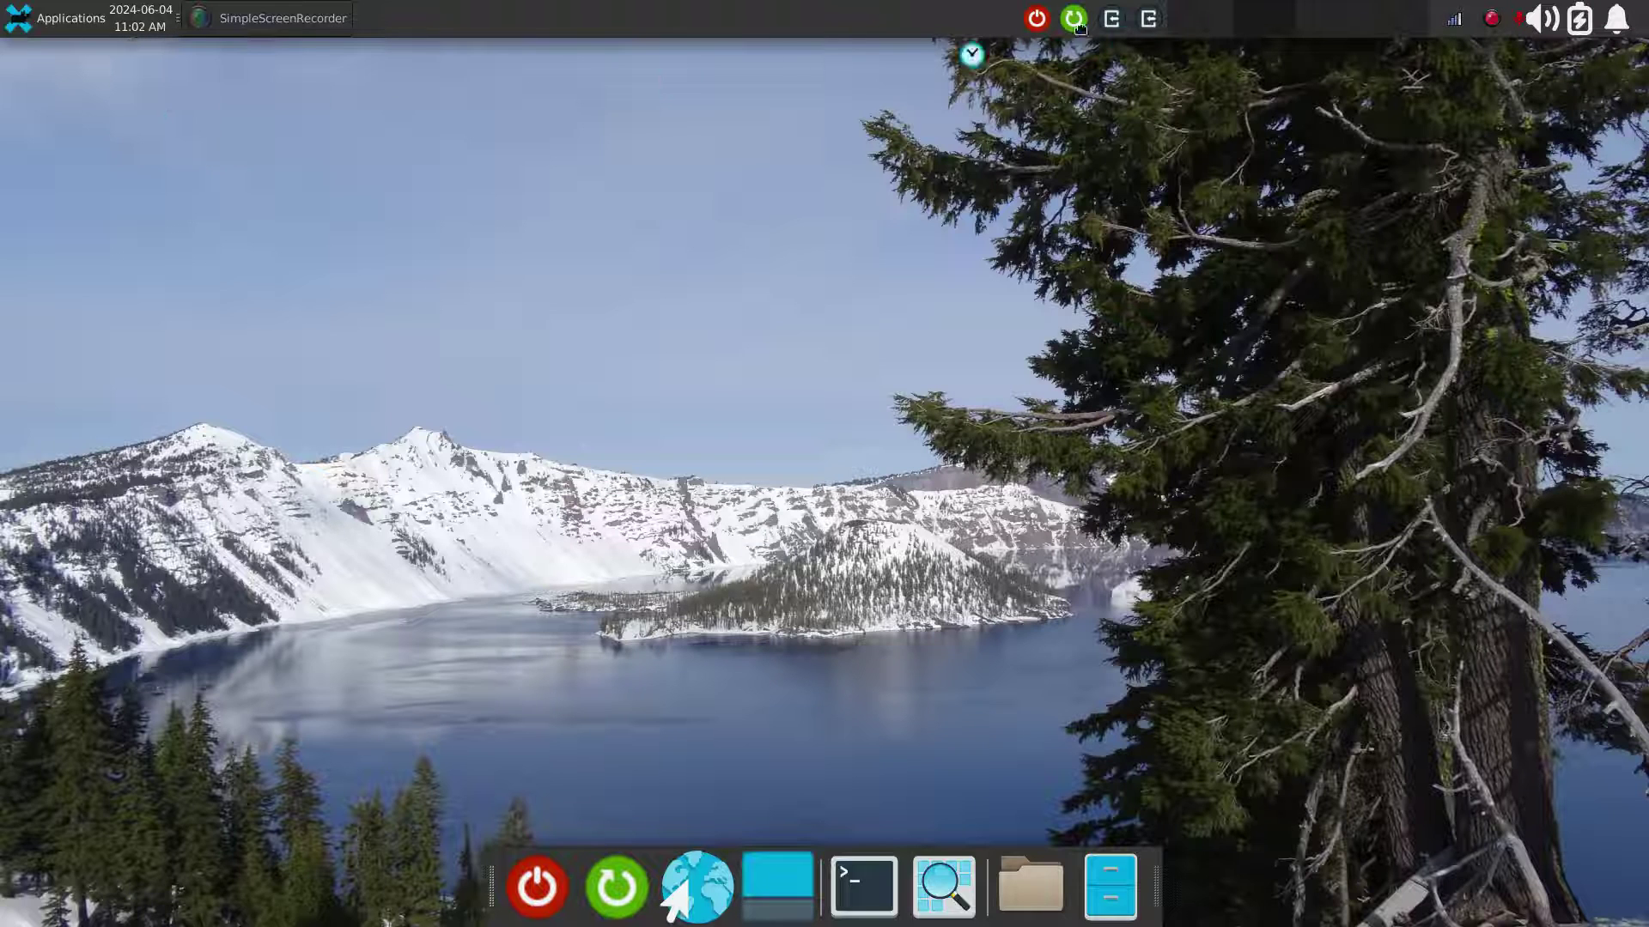
left_click(1627, 17)
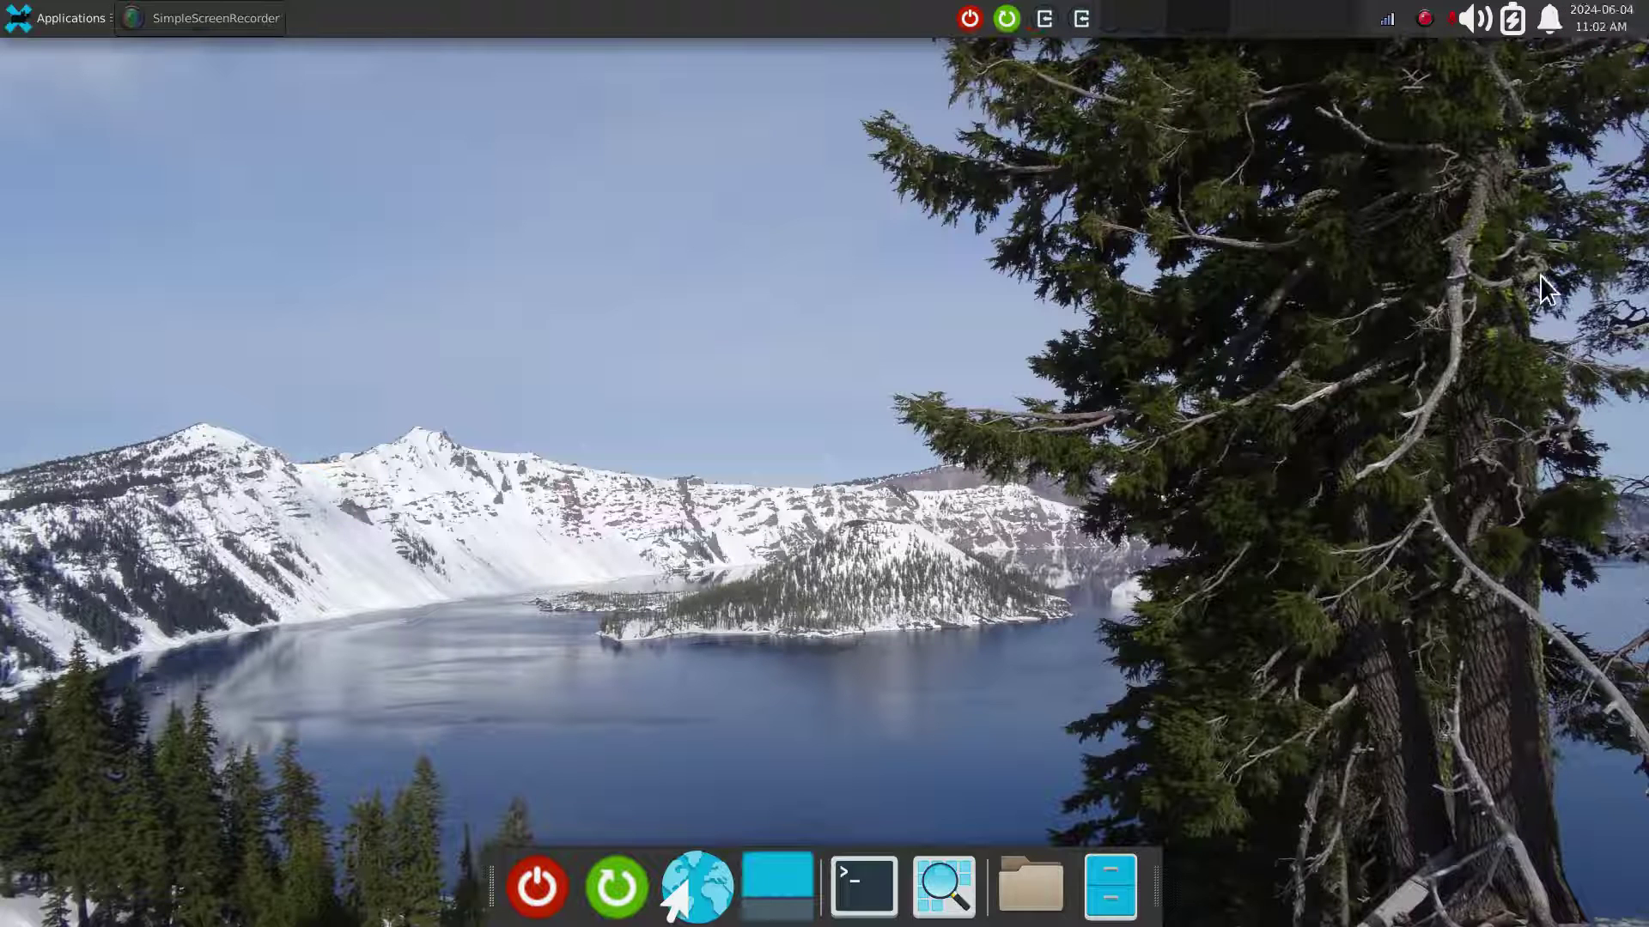
Remove the Action Buttons item from Panel 1 and confirm the removal.
right_click(995, 23)
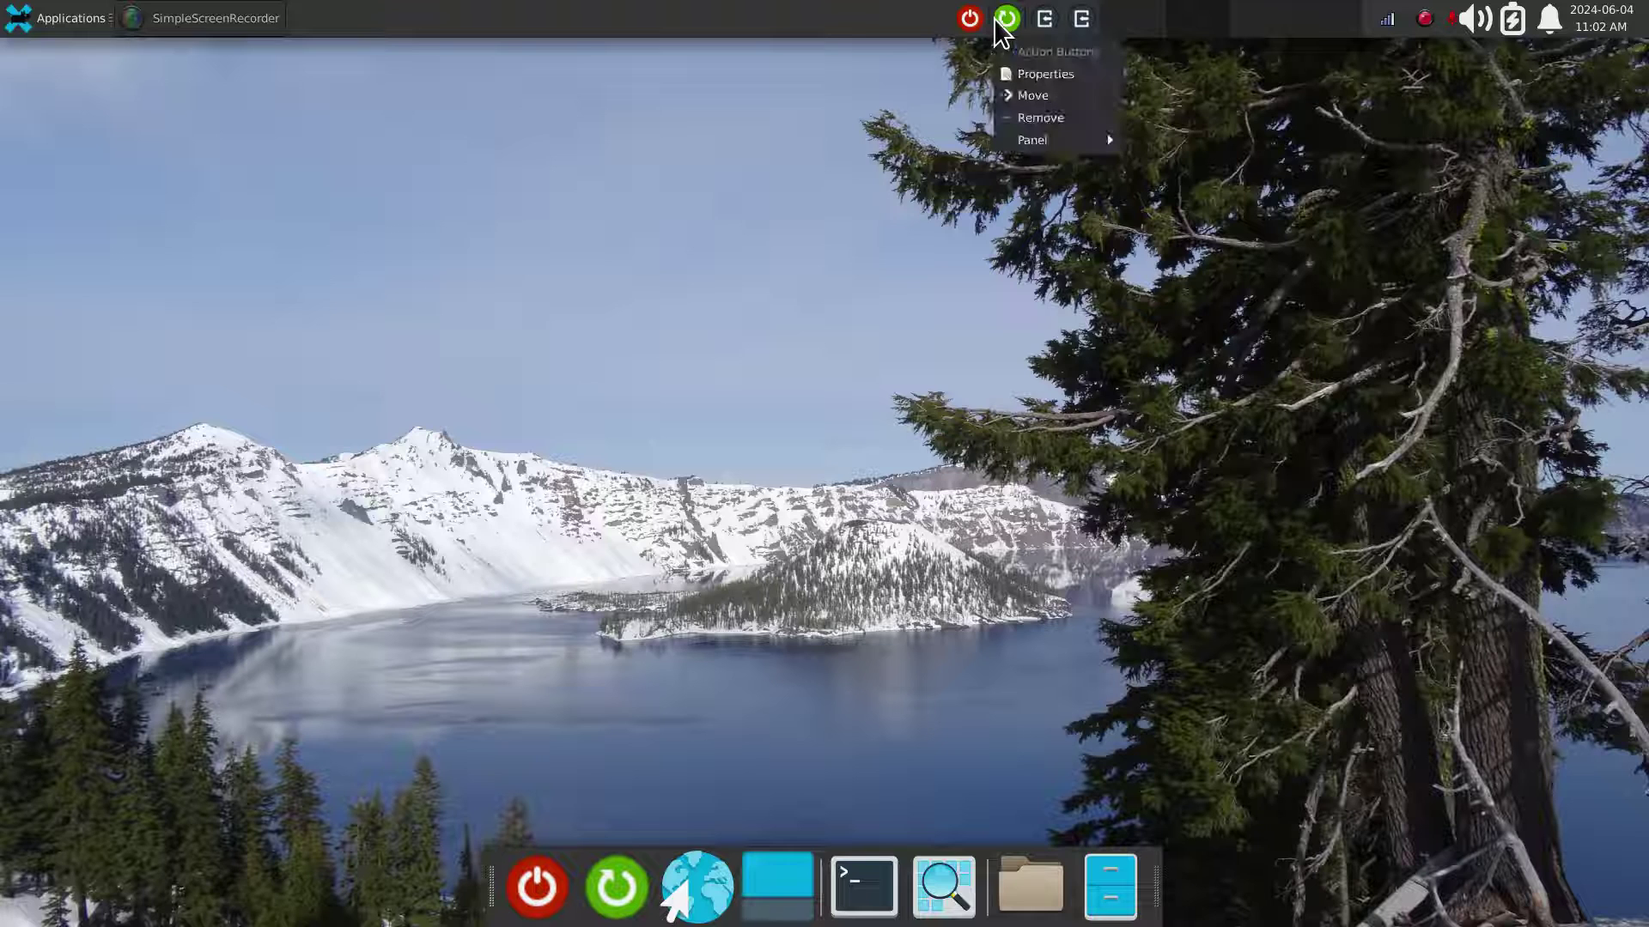
left_click(1058, 120)
left_click(969, 517)
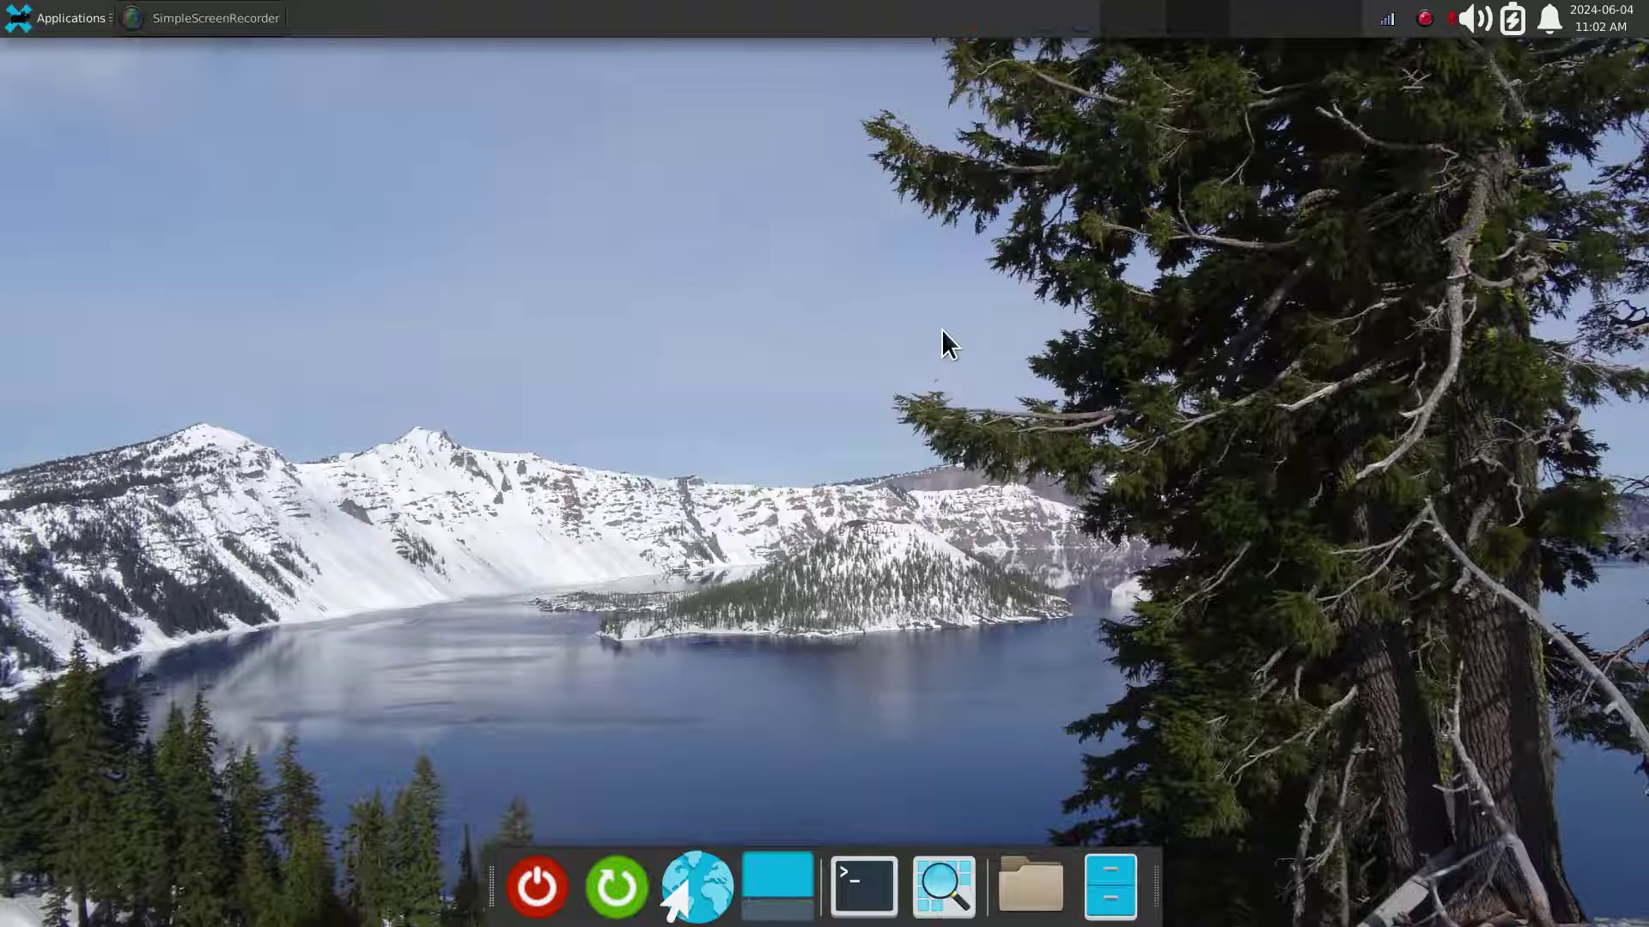
Open Add New Items directly from Panel 1 and close it without adding anything.
right_click(826, 16)
mouse_move(924, 140)
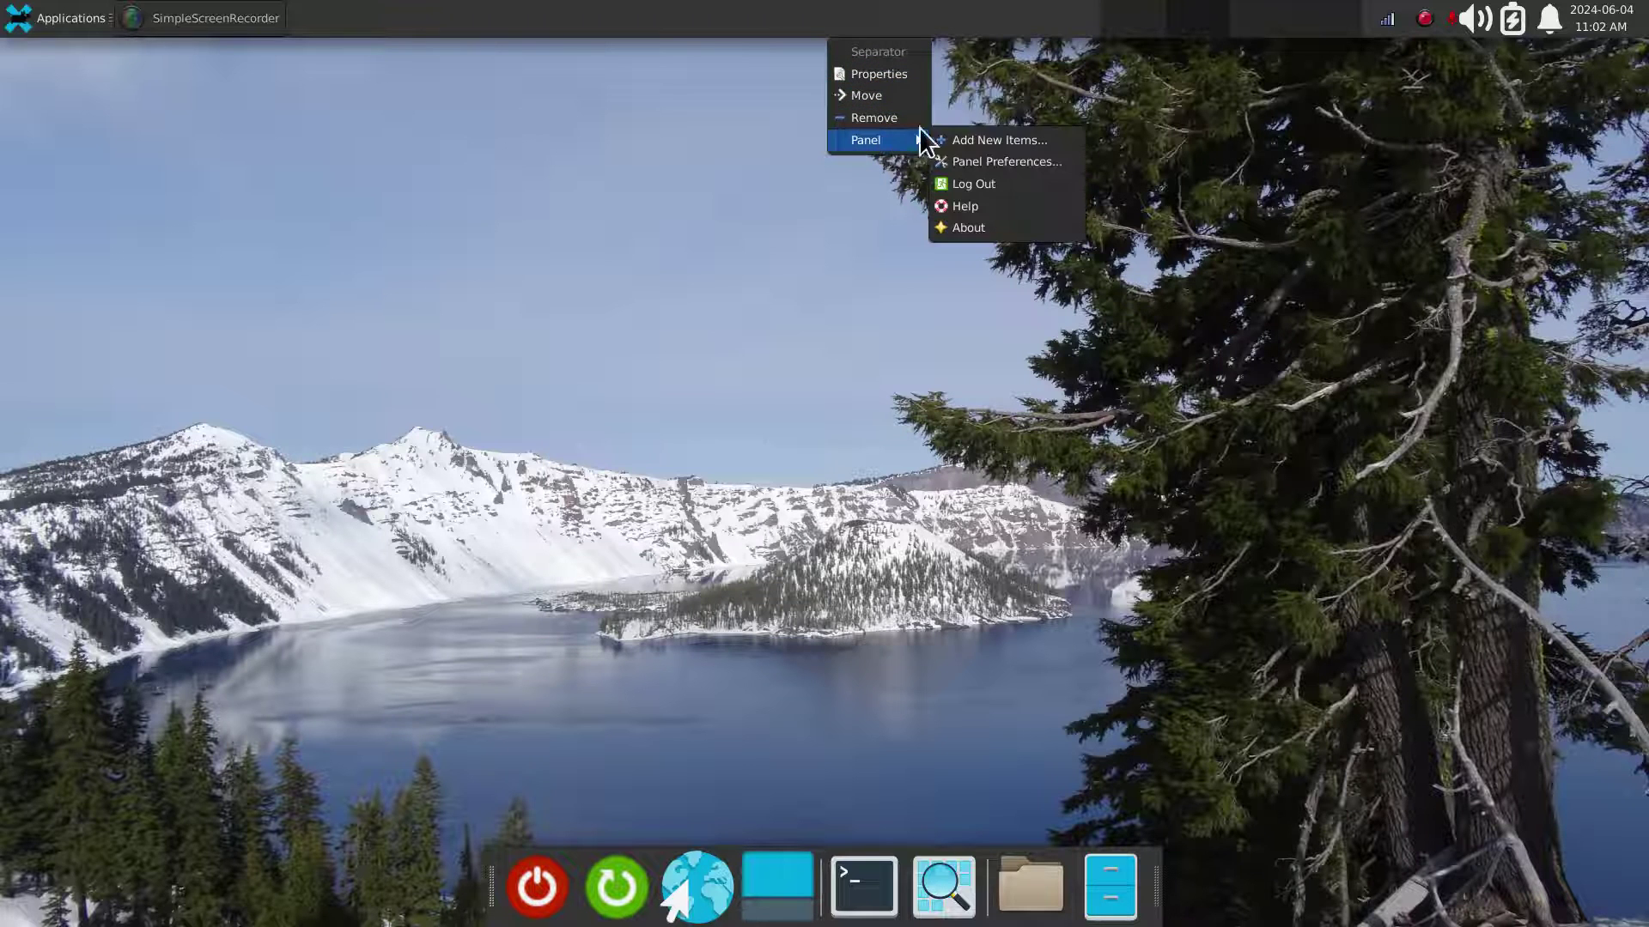
left_click(1007, 142)
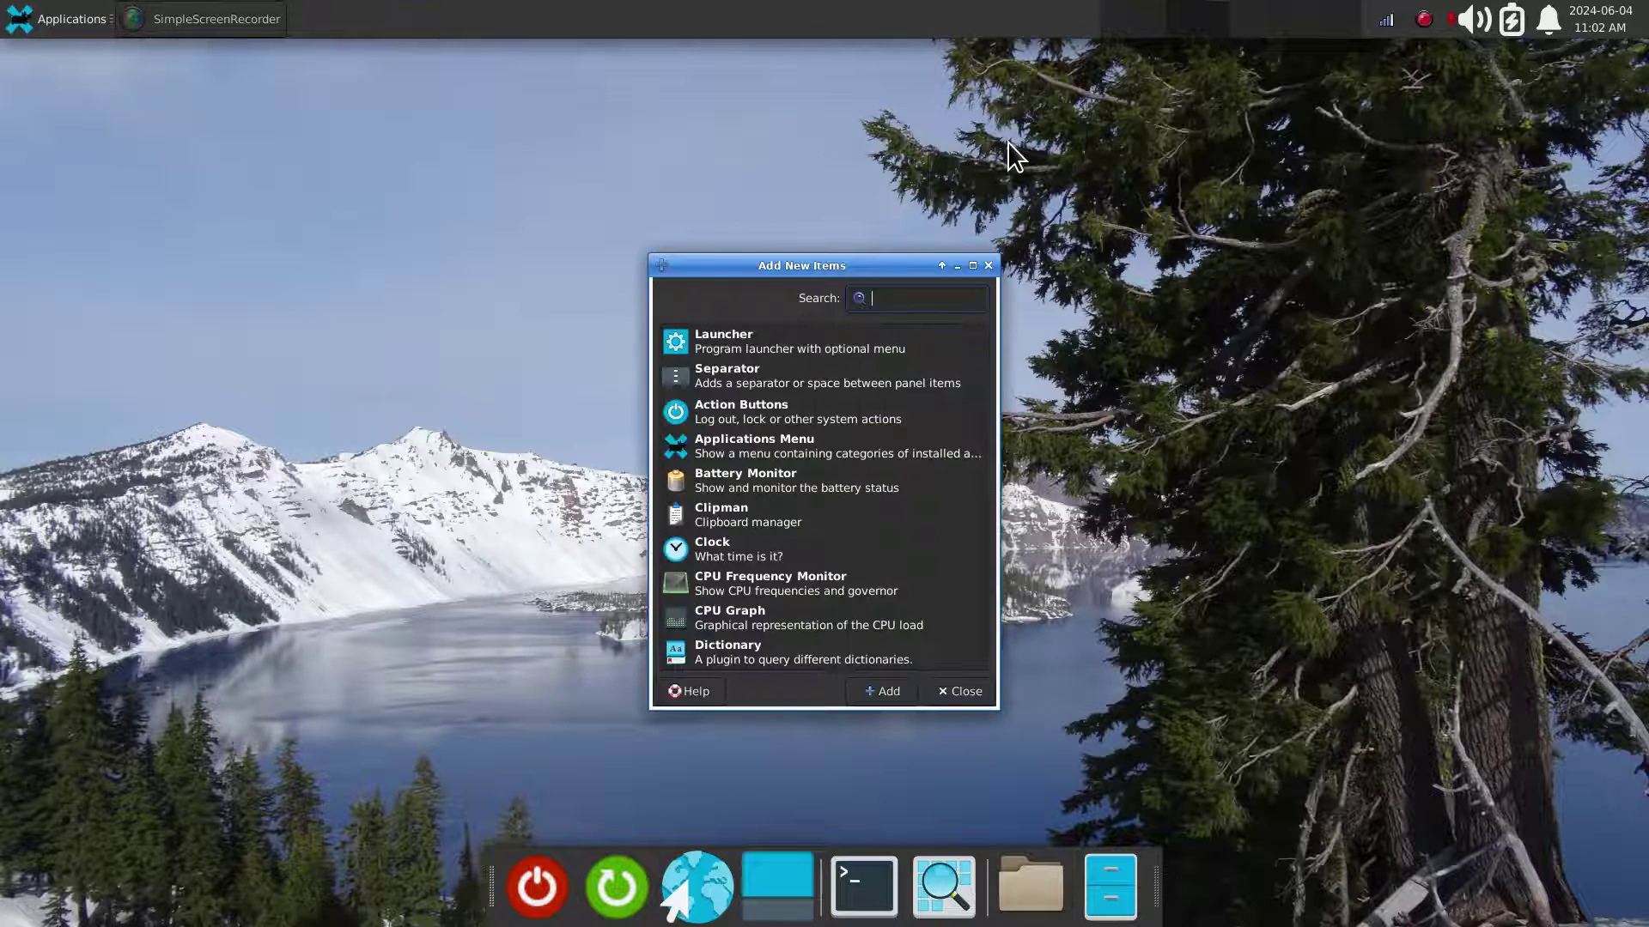
left_click(989, 266)
Open Add New Items through Panel 1's item preferences, then close both windows without adding anything.
right_click(850, 17)
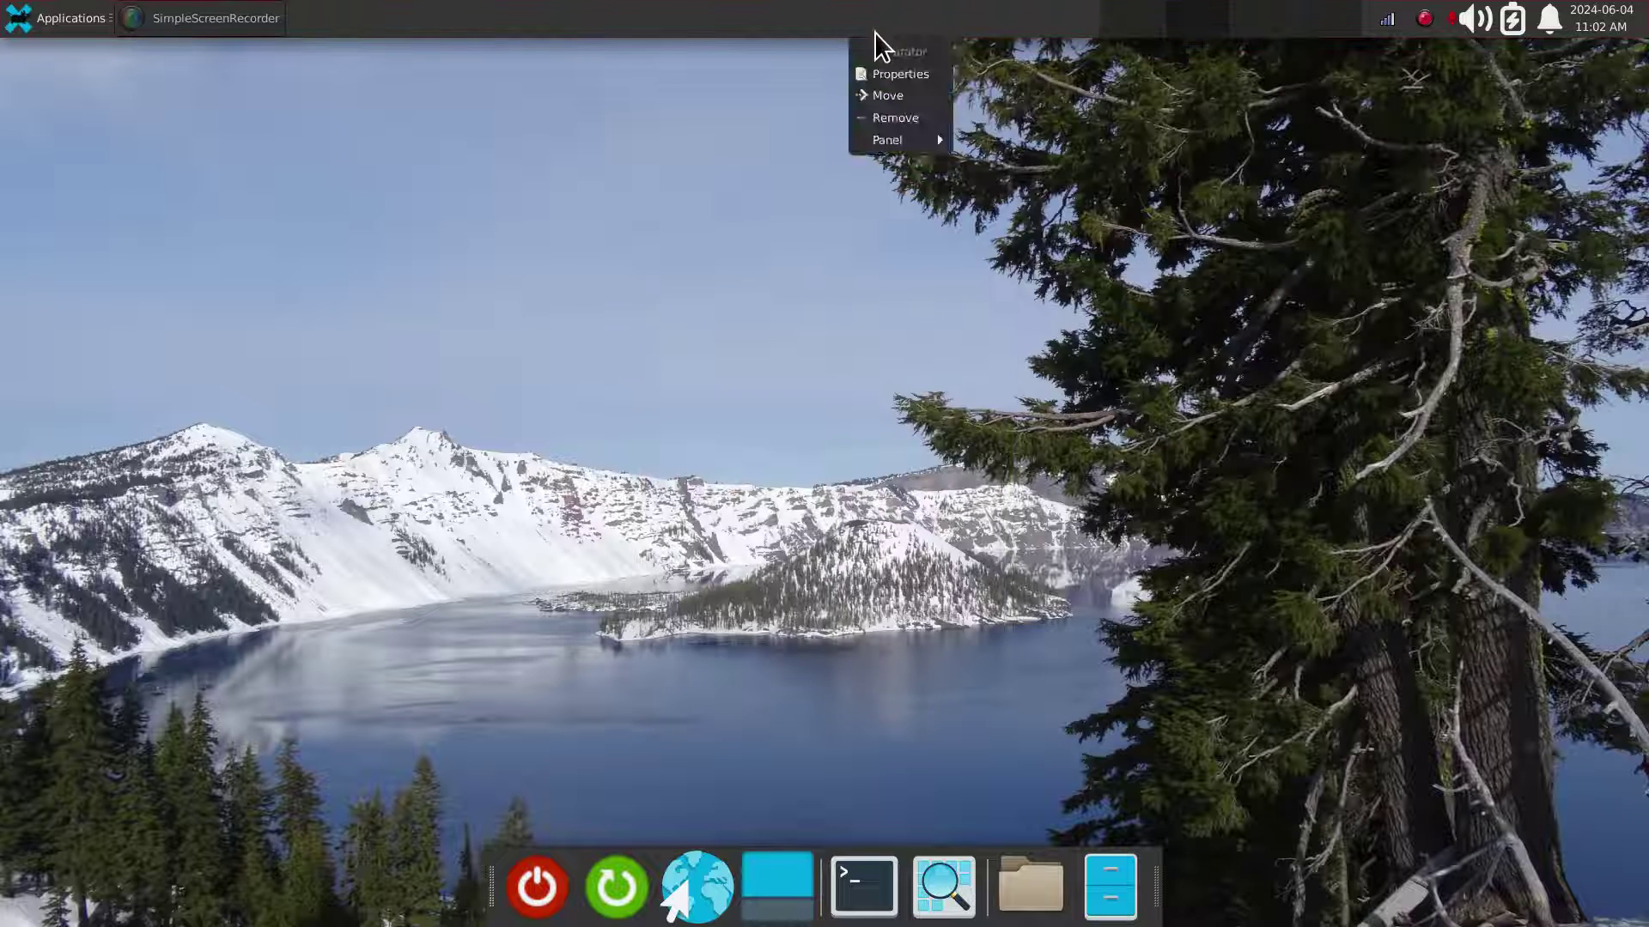
mouse_move(885, 142)
left_click(972, 160)
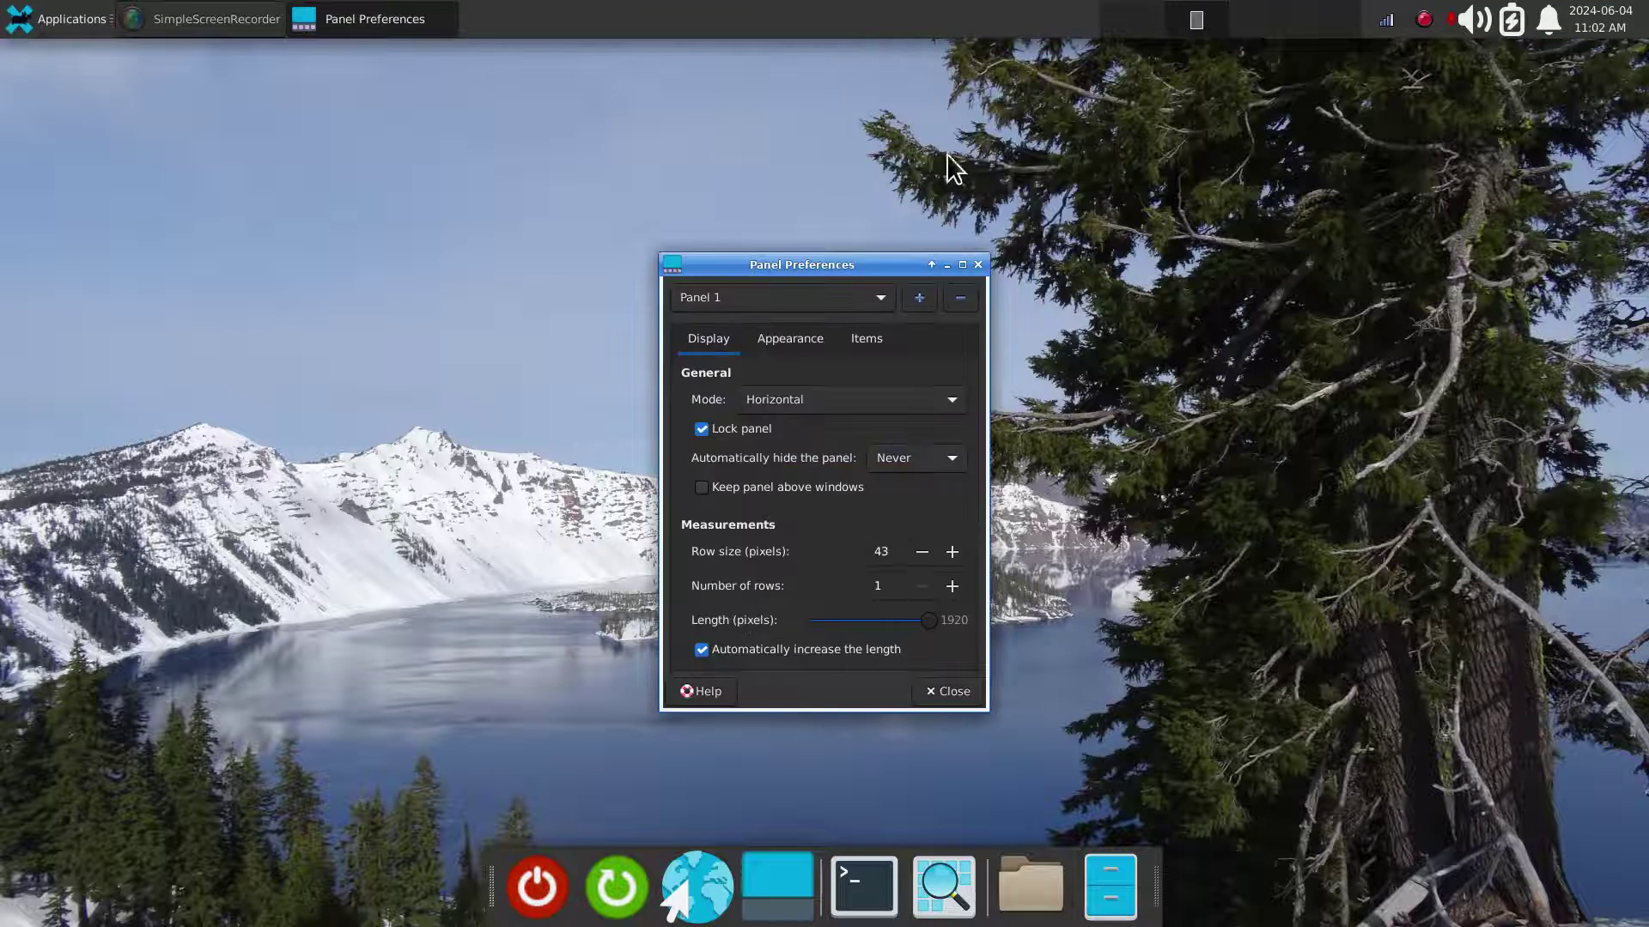
left_click(869, 338)
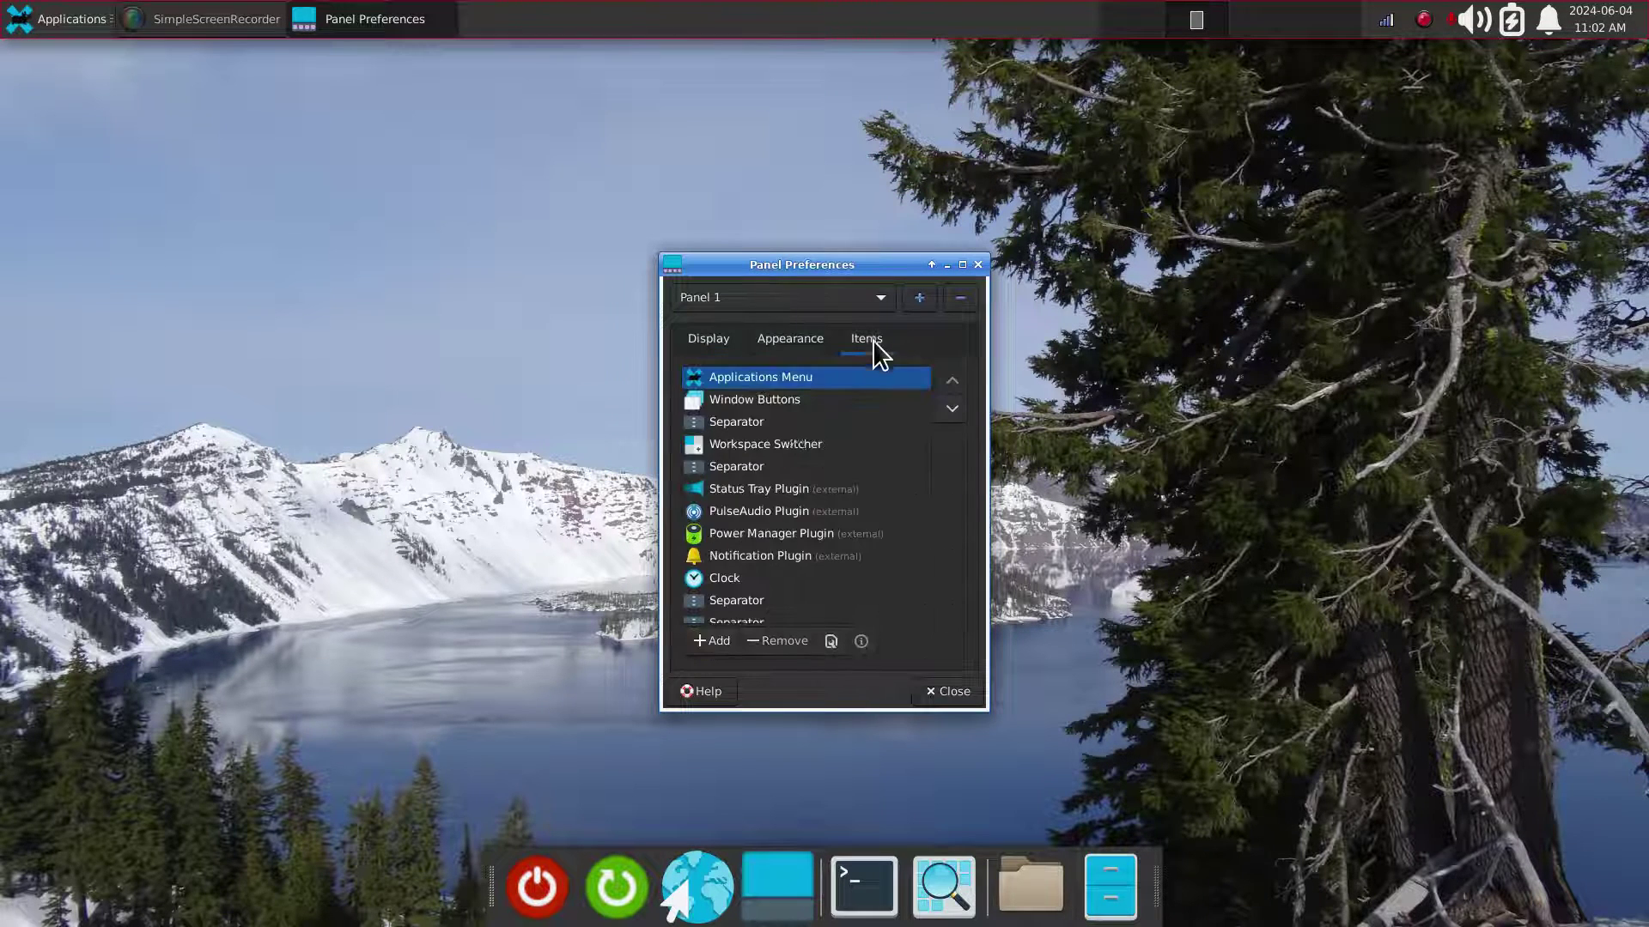
left_click(704, 647)
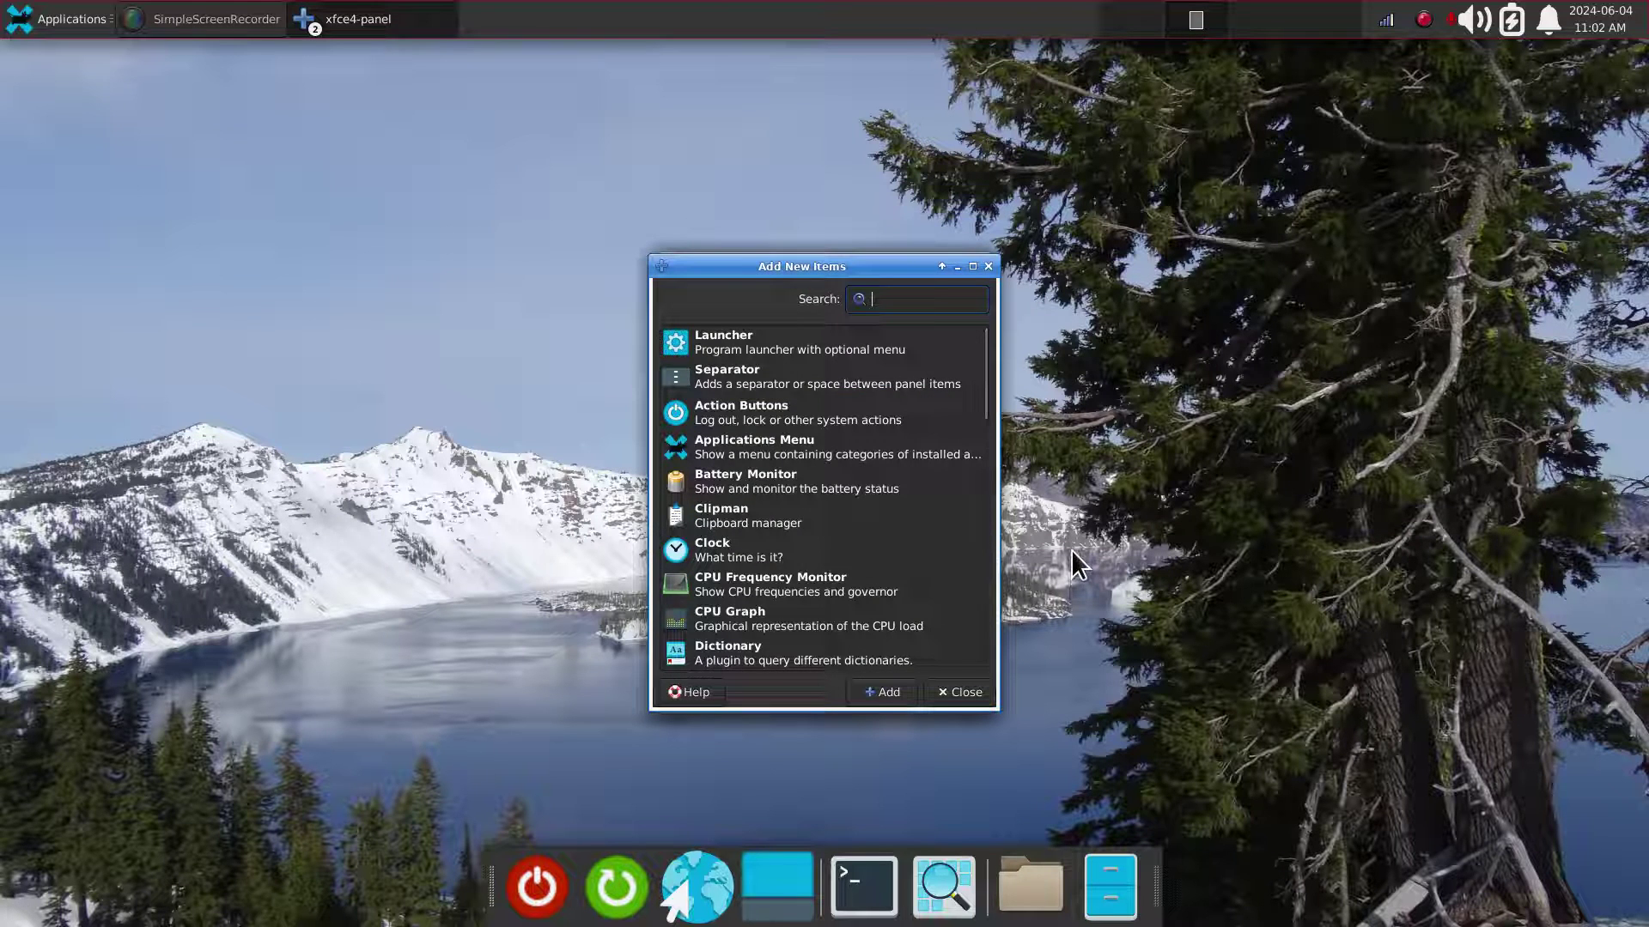
left_click(989, 266)
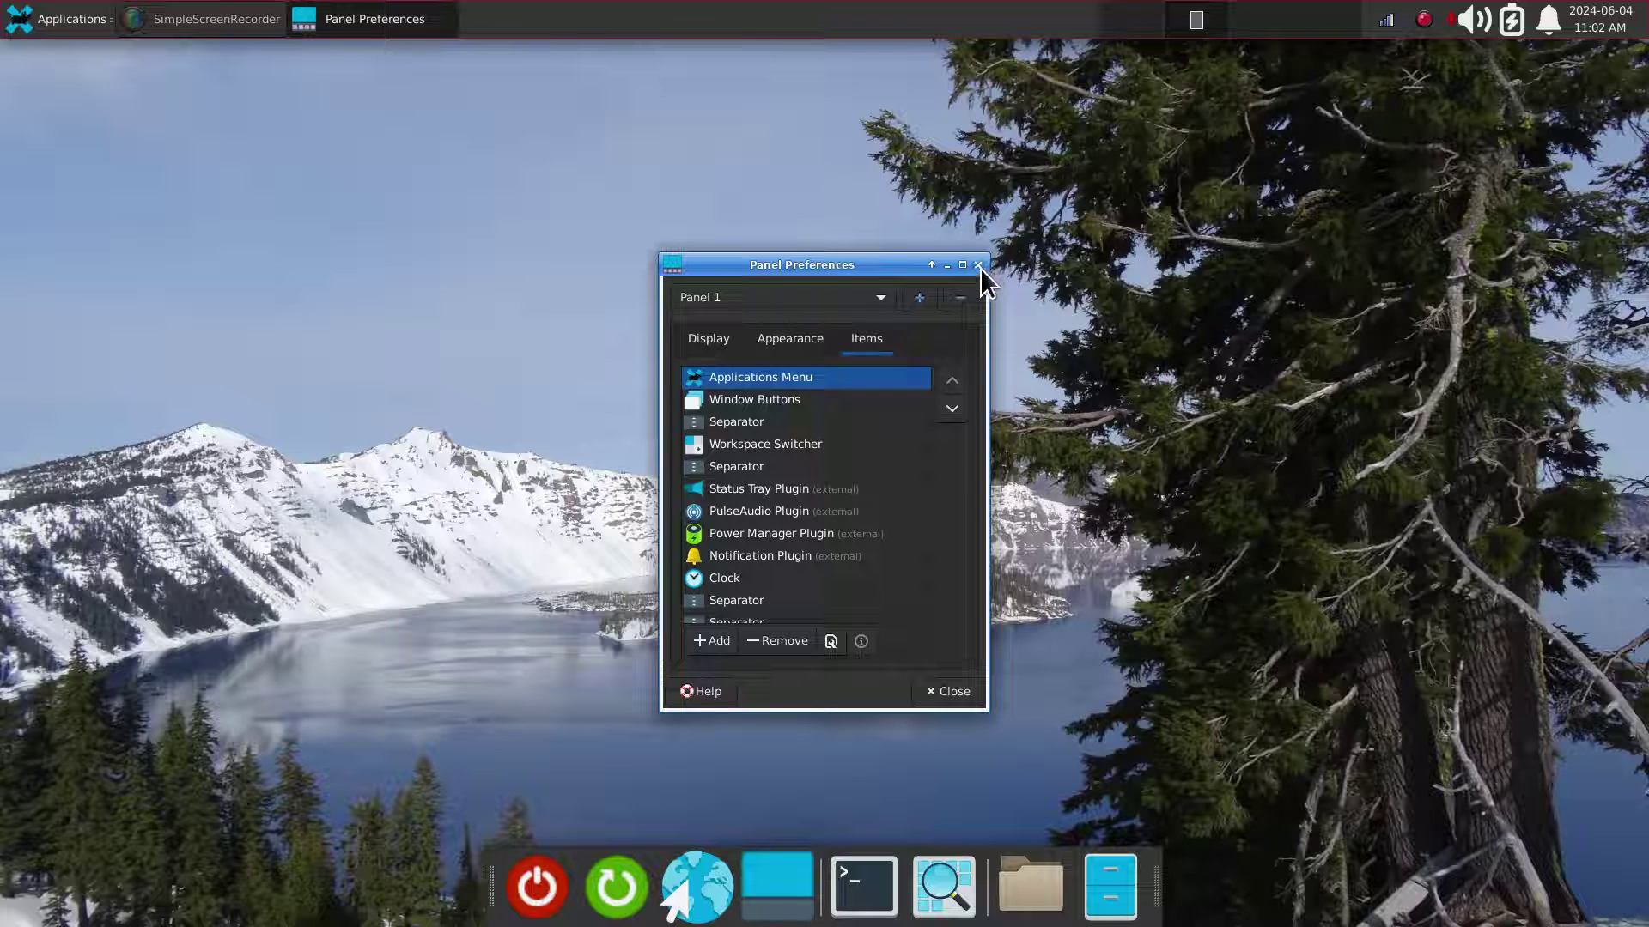
left_click(981, 268)
Add the Action Buttons item to Panel 1 and close the Add New Items window.
right_click(833, 18)
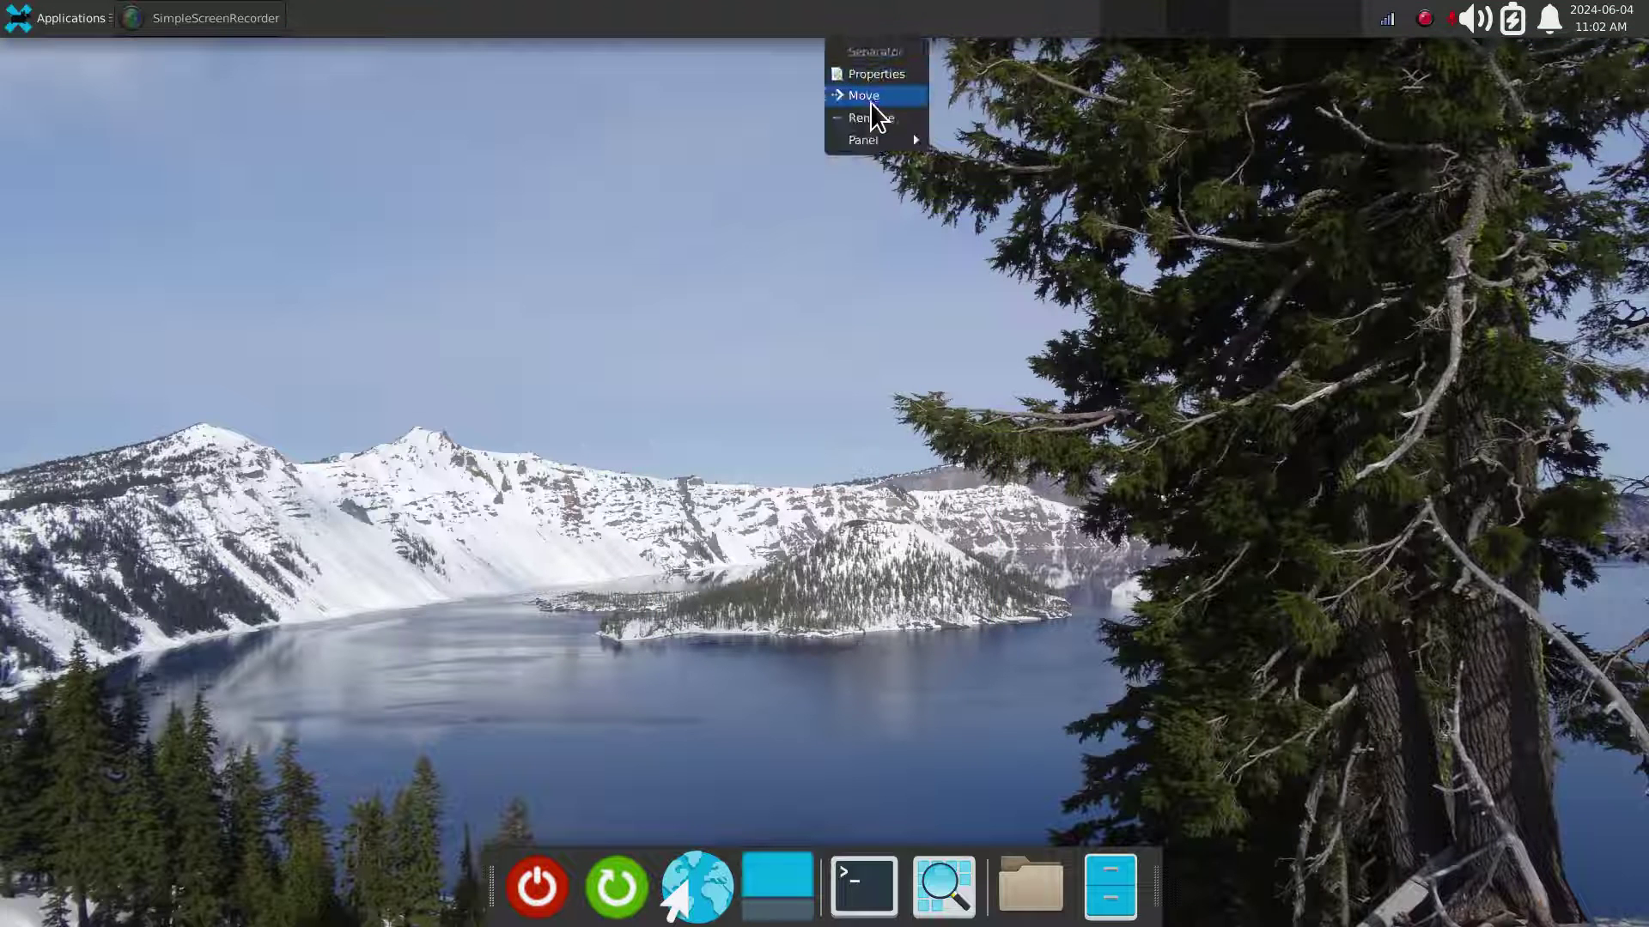
mouse_move(890, 139)
left_click(963, 141)
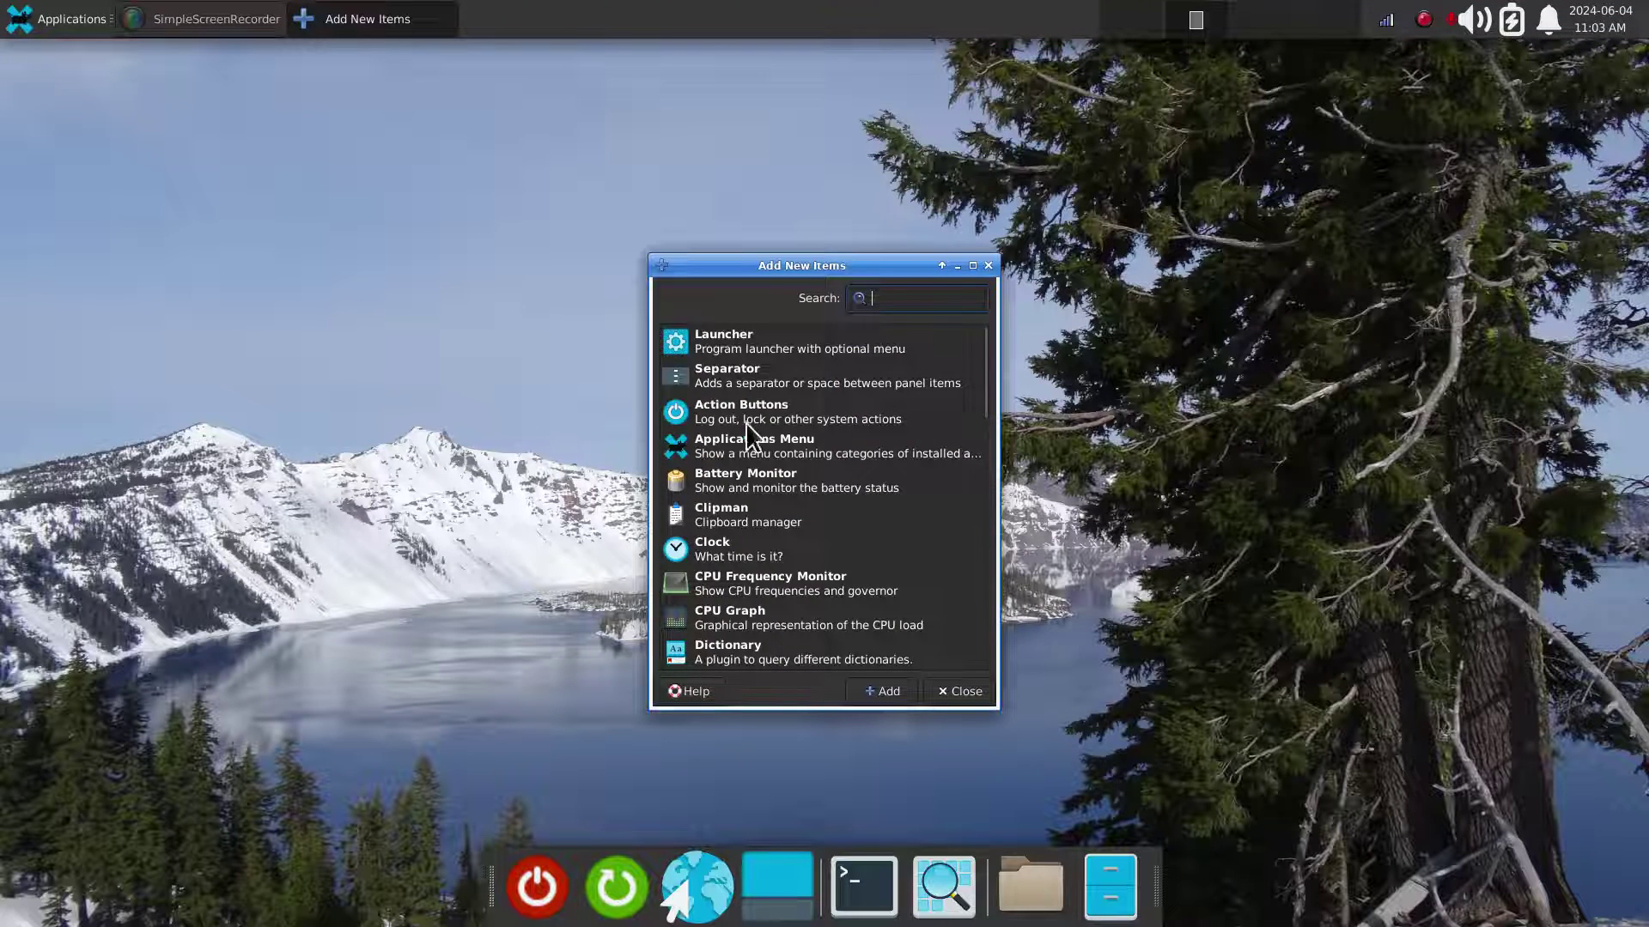
left_click(683, 424)
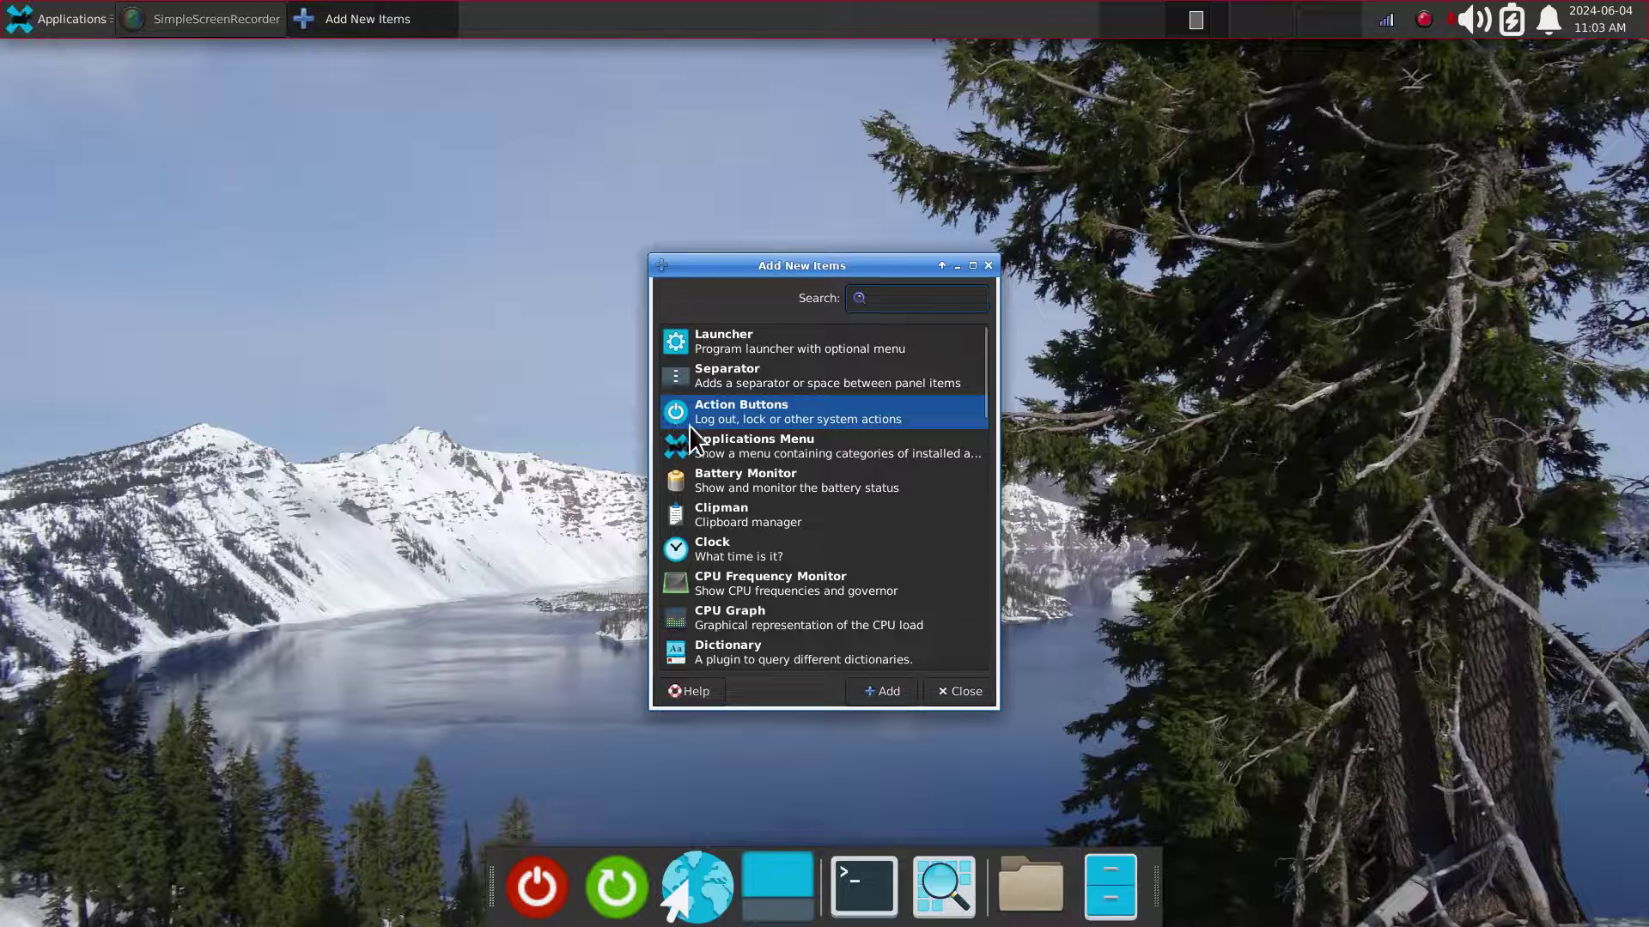
left_click(875, 691)
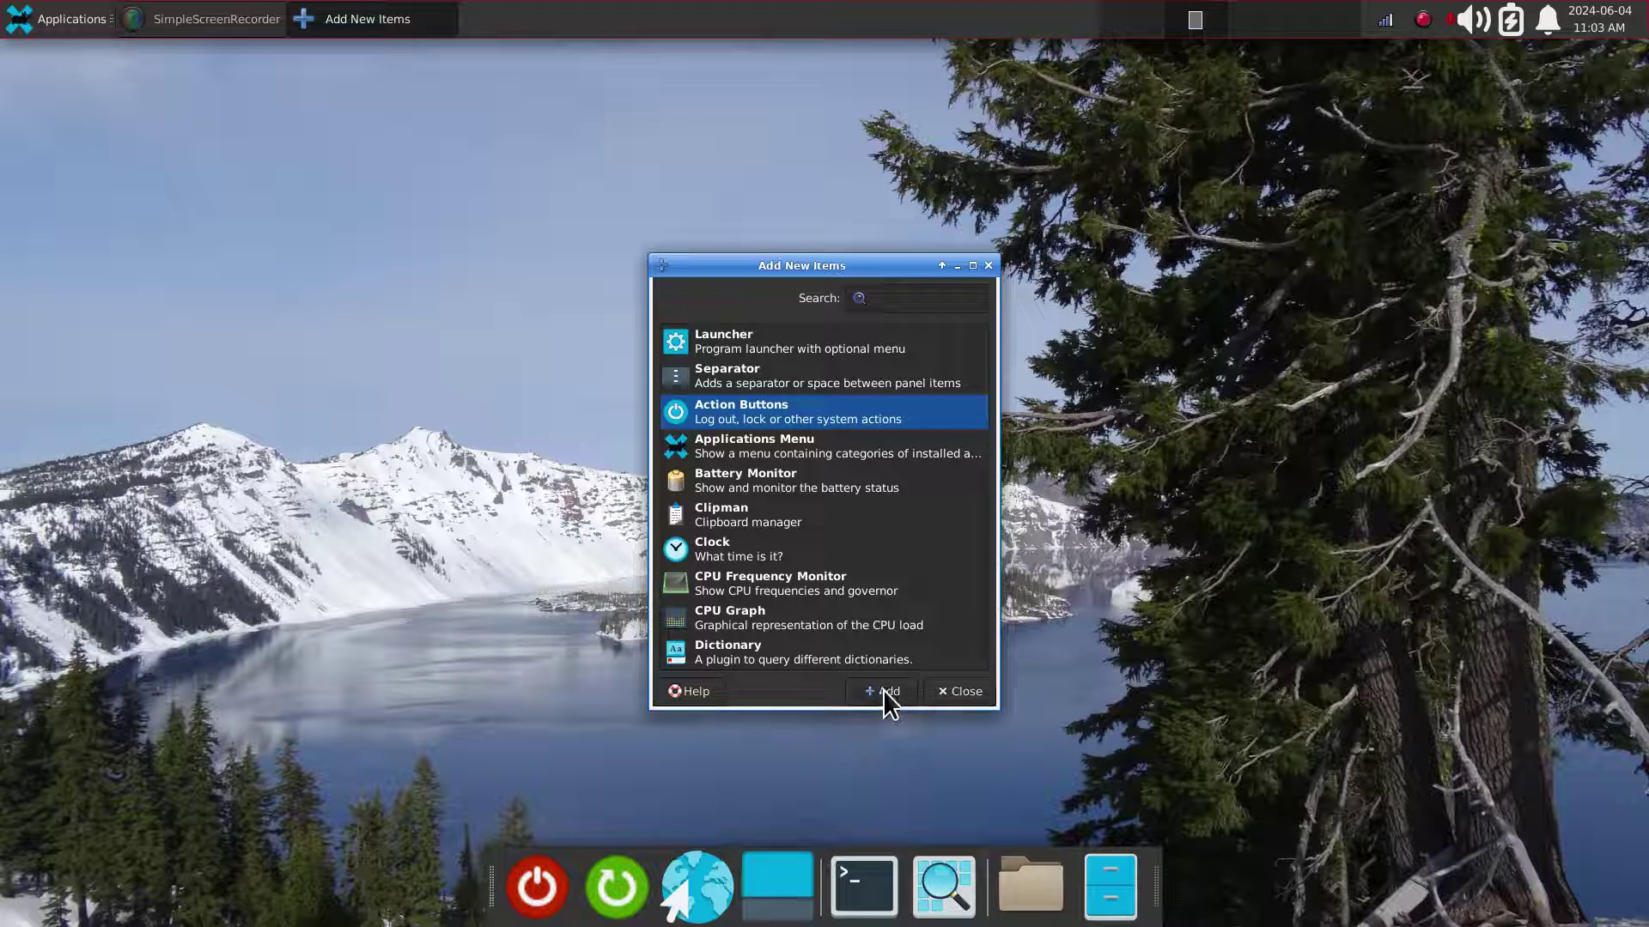
left_click(986, 265)
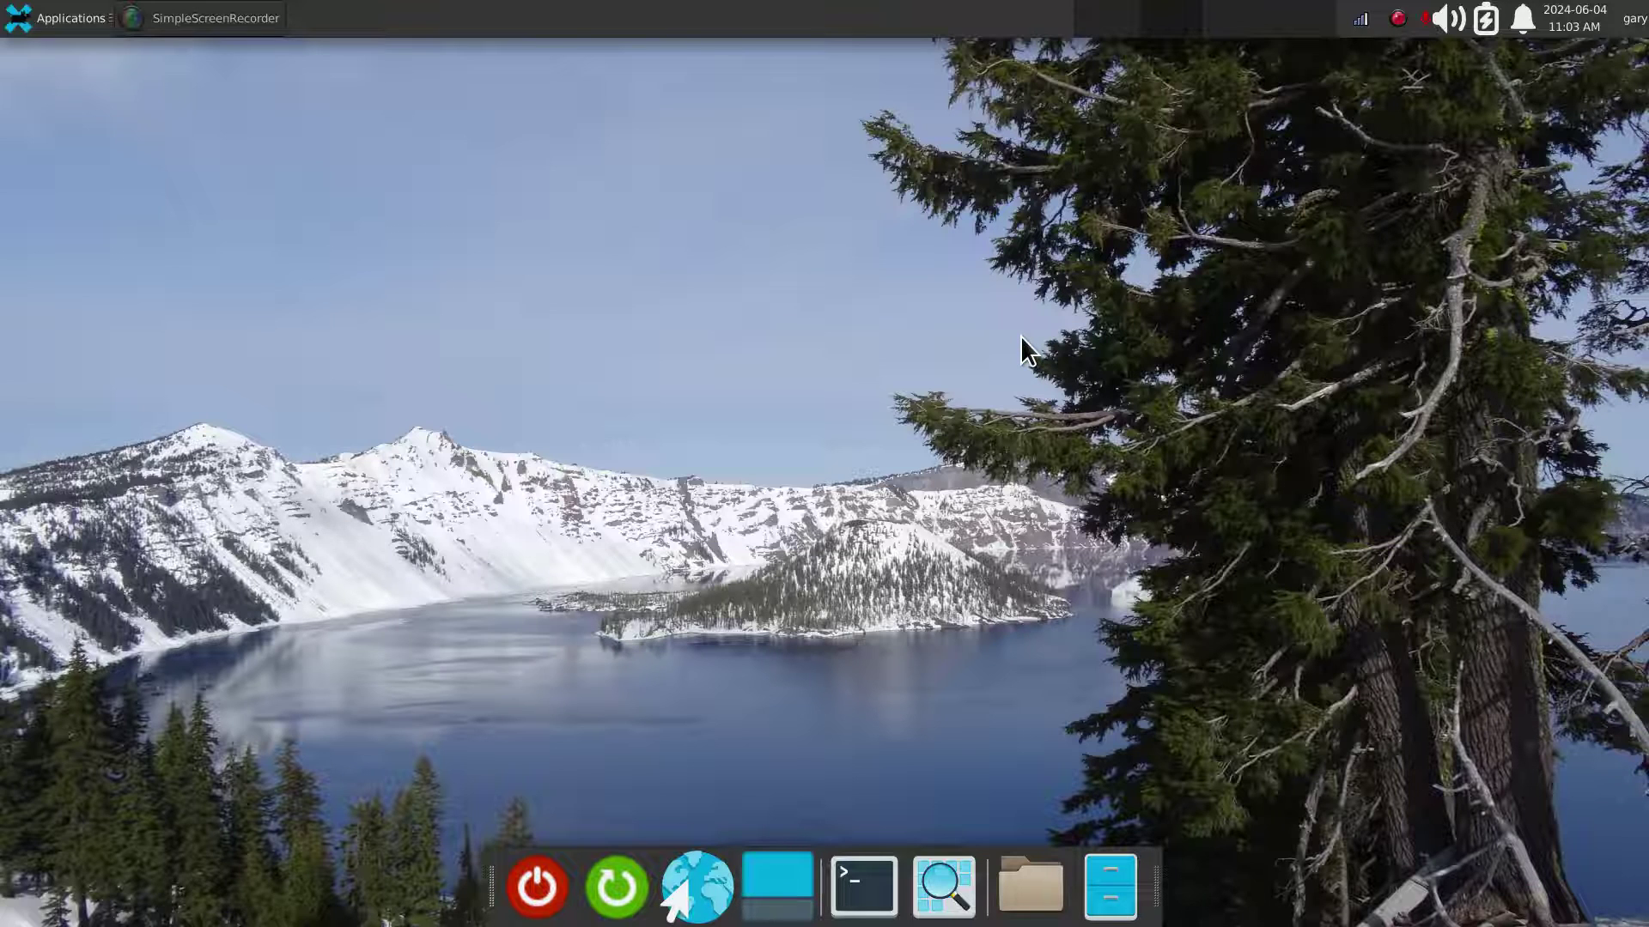
View the new session menu on Panel 1, then open the Applications menu's log-out dialog and cancel it.
left_click(1637, 21)
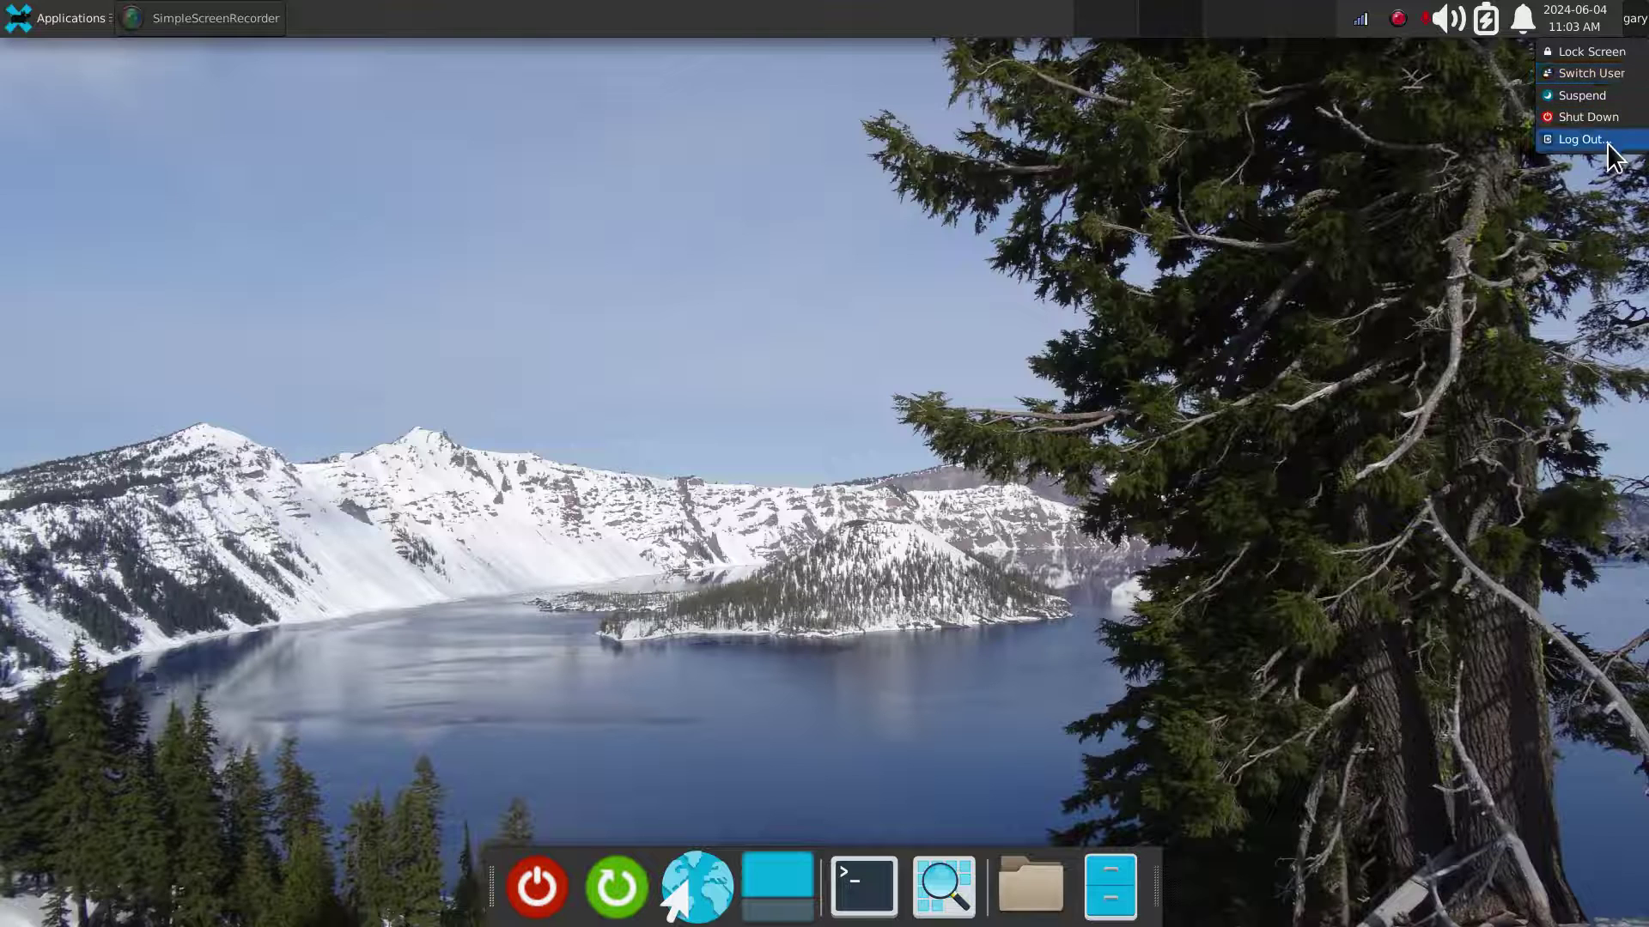
left_click(1452, 163)
left_click(94, 18)
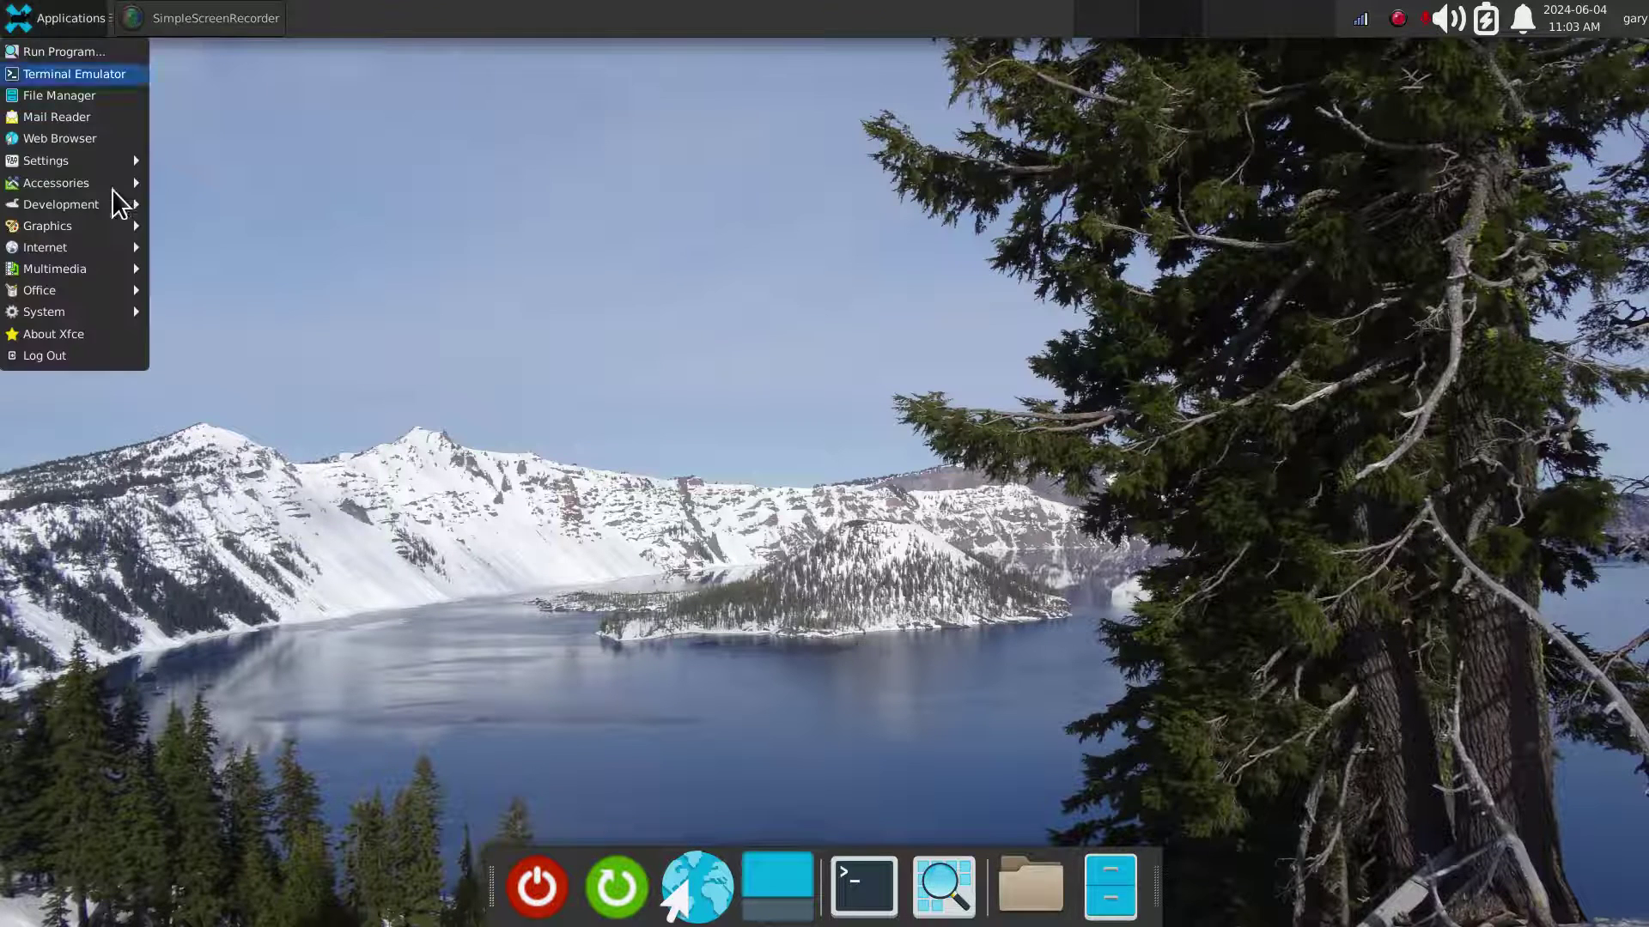
left_click(101, 368)
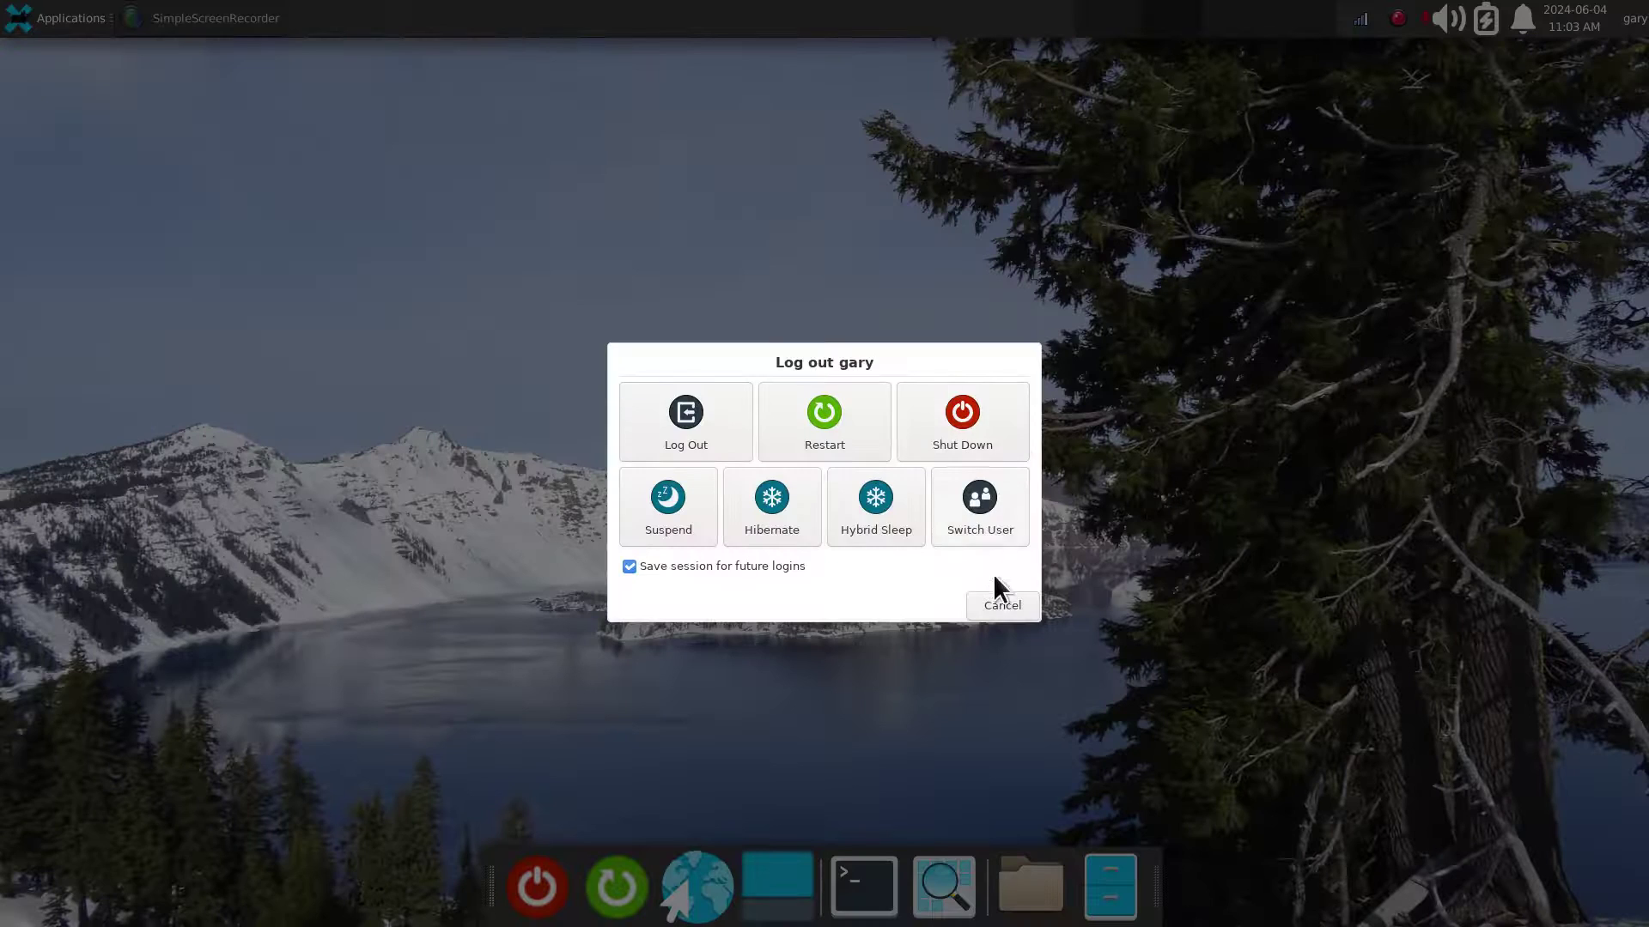
left_click(1001, 602)
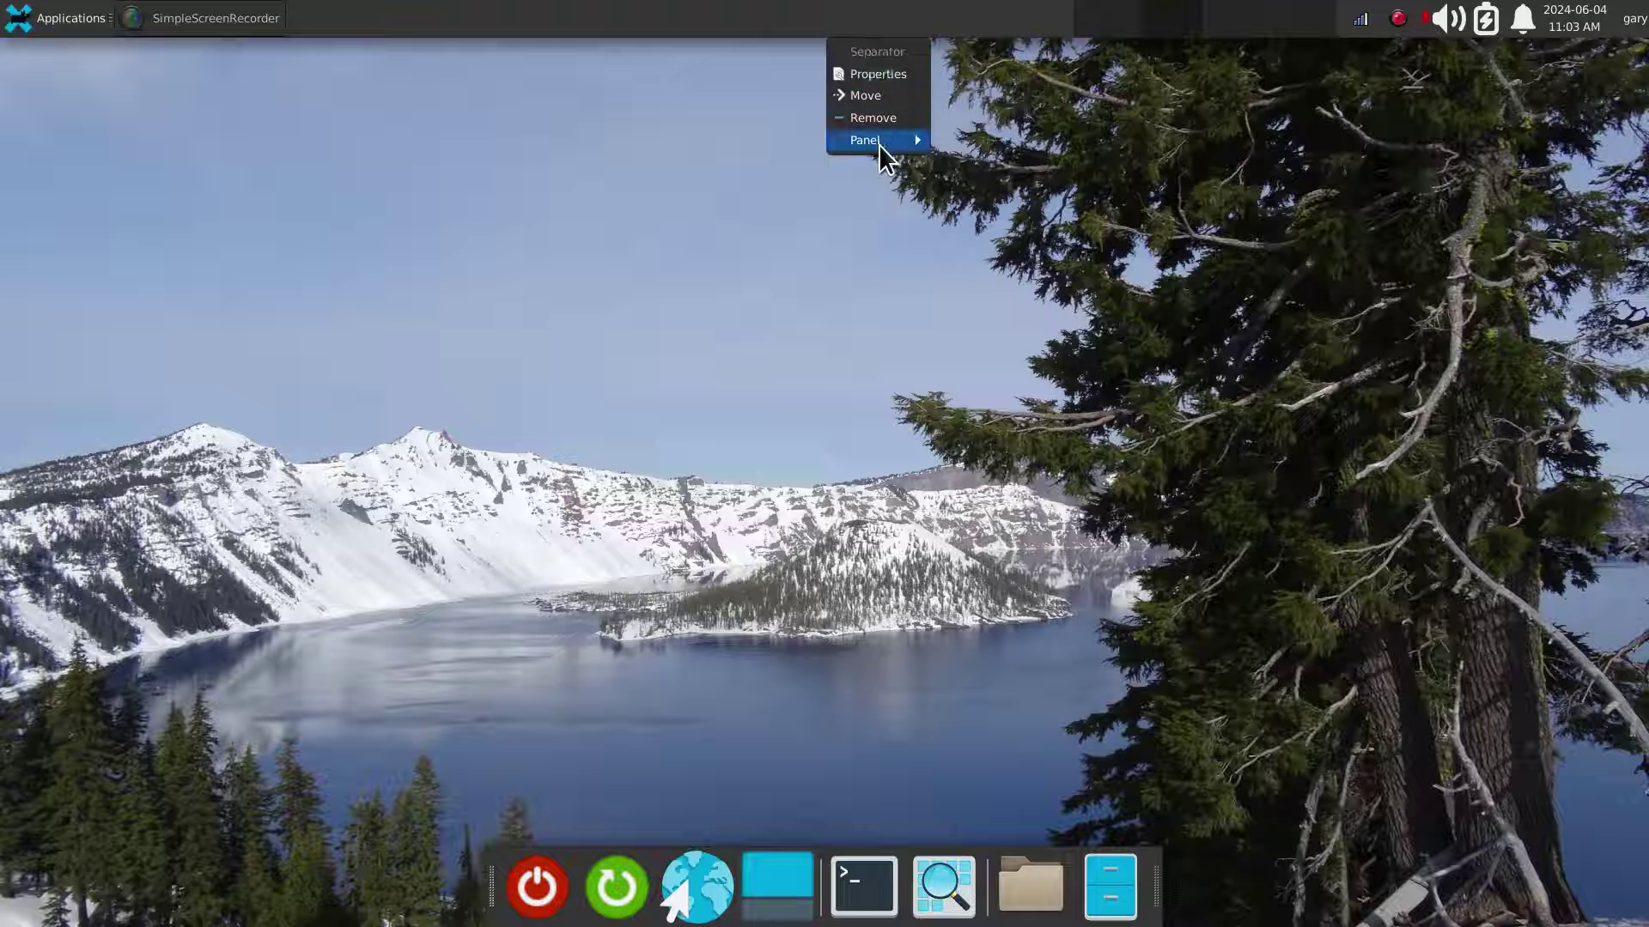
Move Action Buttons up Panel 1's item list to directly above Workspace Switcher, then close the preferences.
mouse_move(878, 141)
left_click(1005, 167)
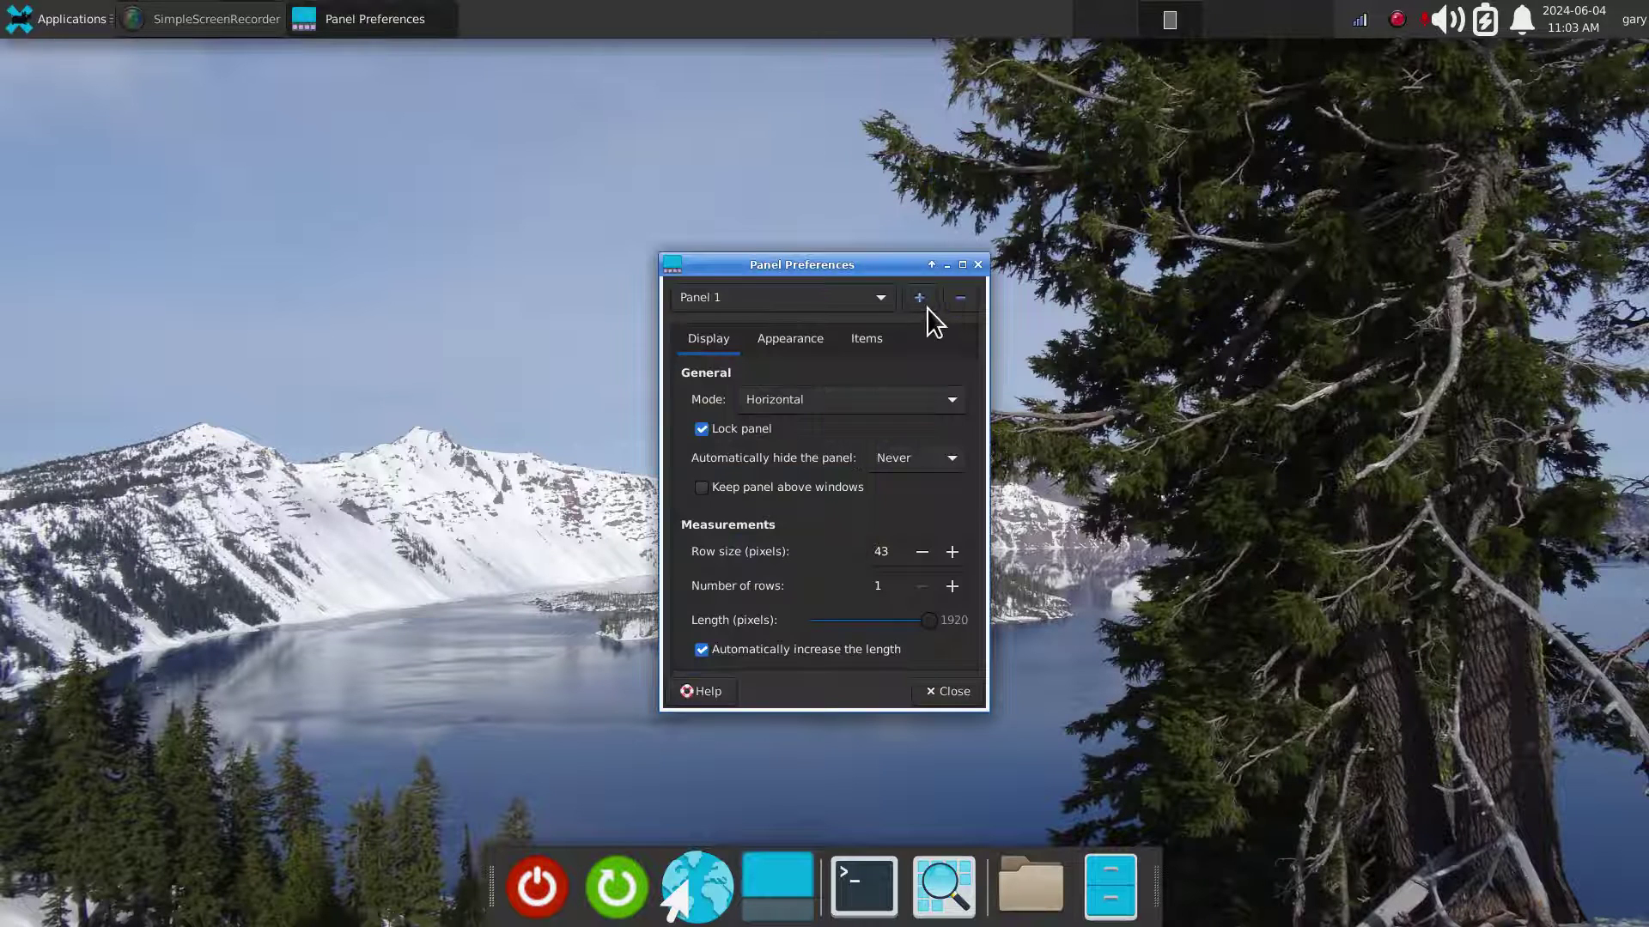
left_click(869, 338)
left_click_drag(878, 269, 854, 200)
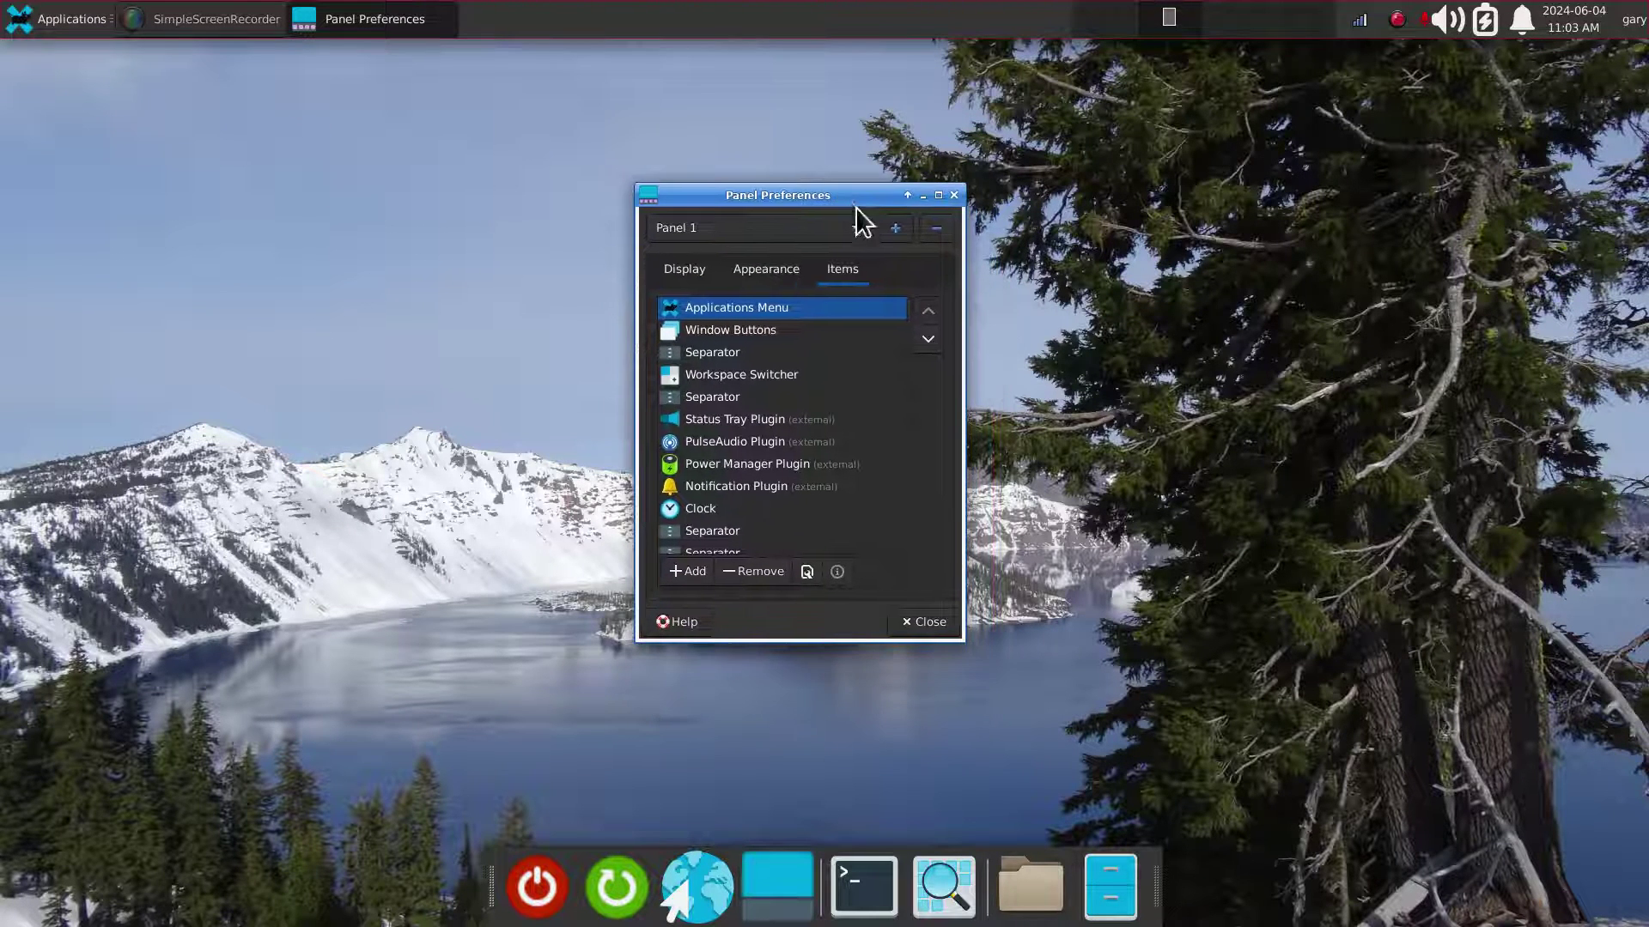
scroll(833, 530, "down", 1)
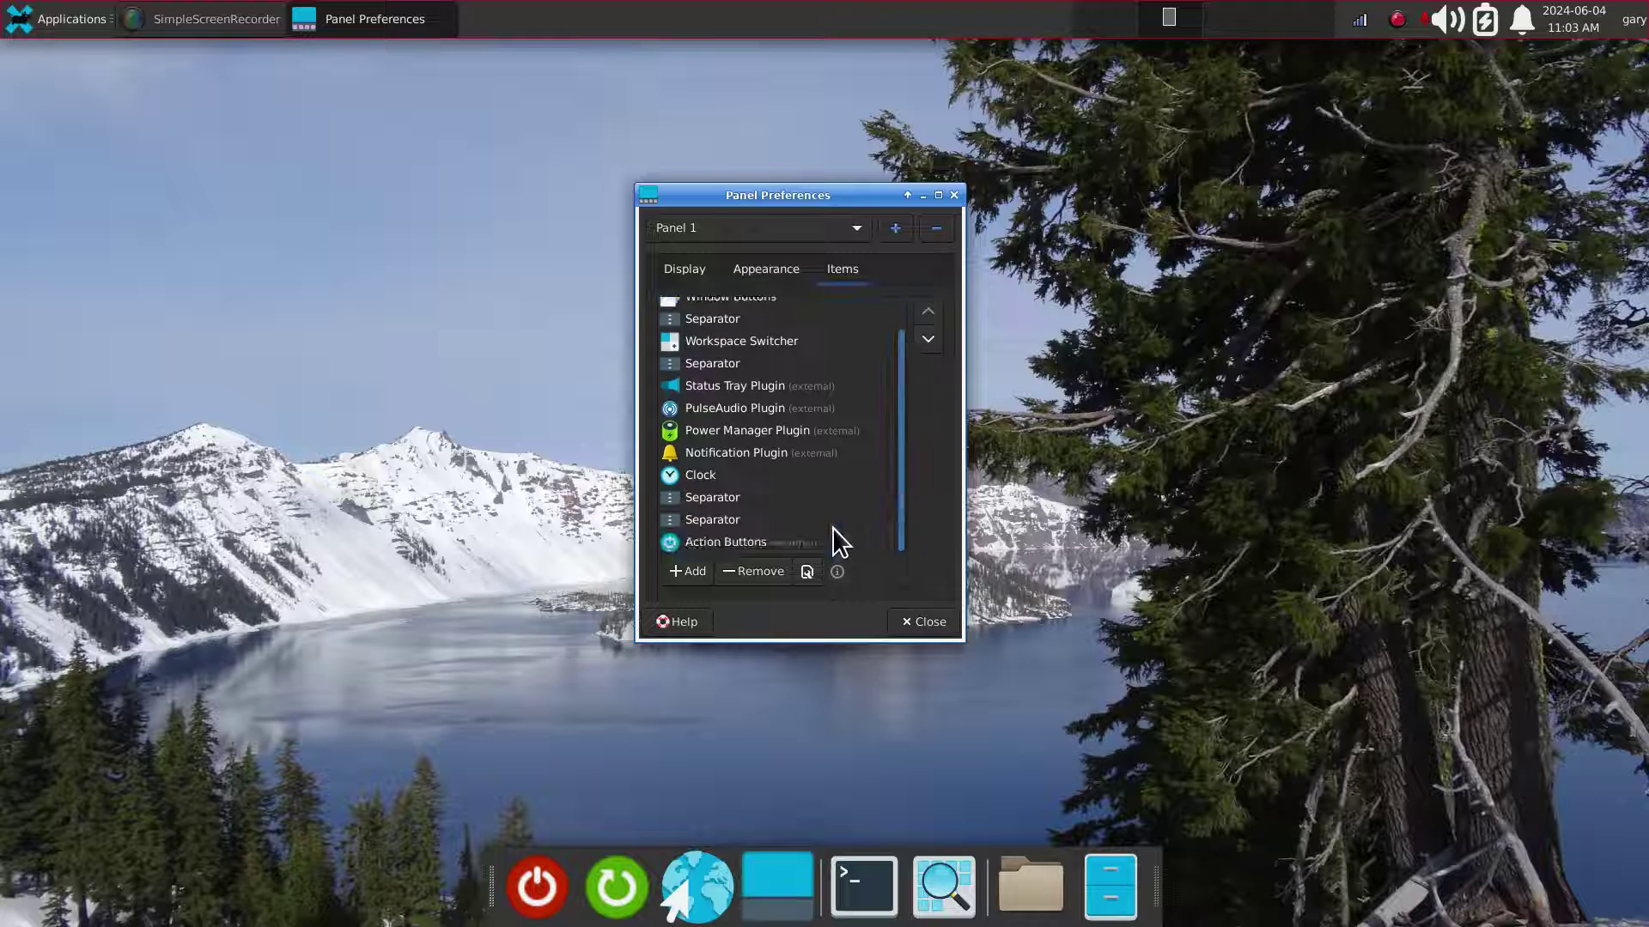
left_click(754, 543)
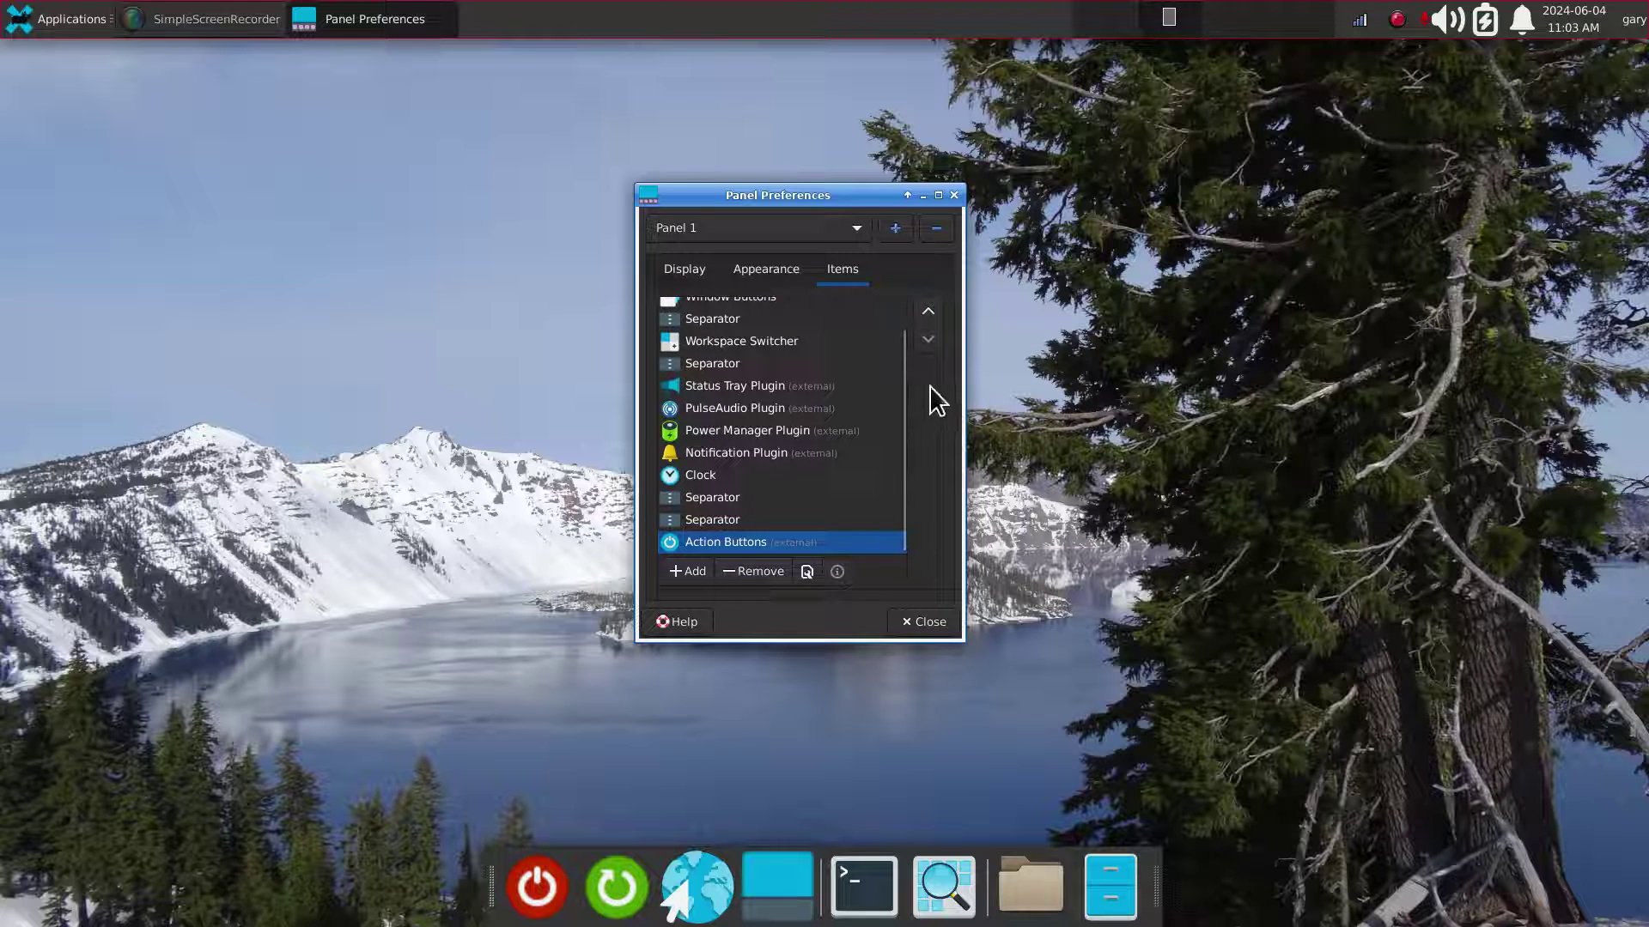
left_click(928, 315)
left_click(928, 314)
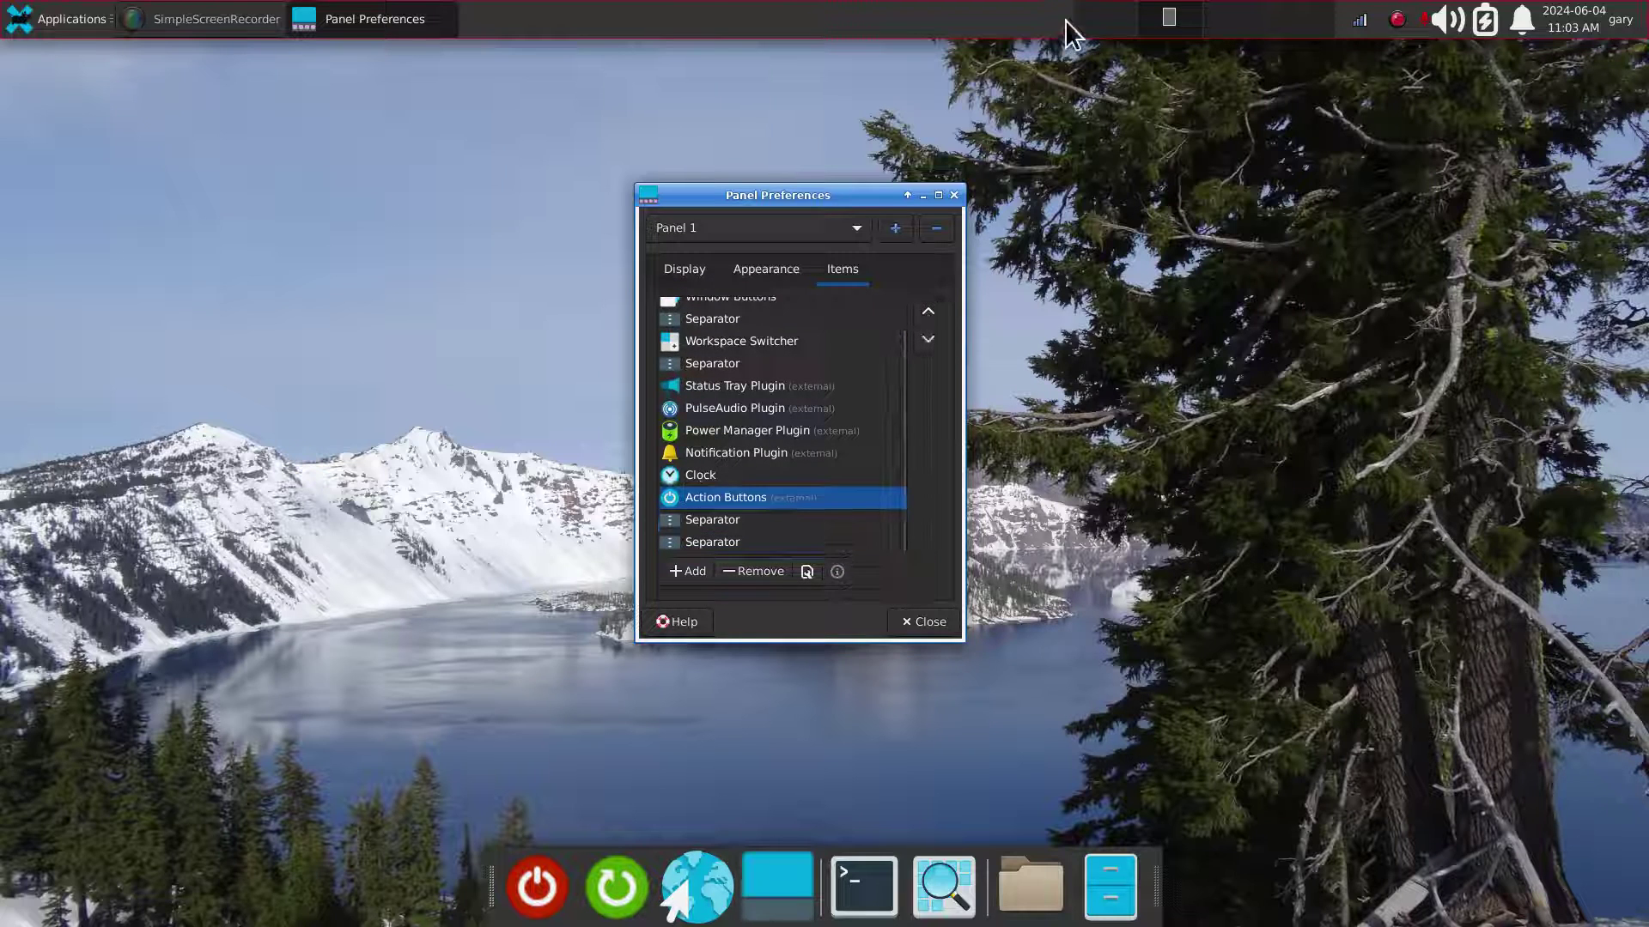
left_click(918, 311)
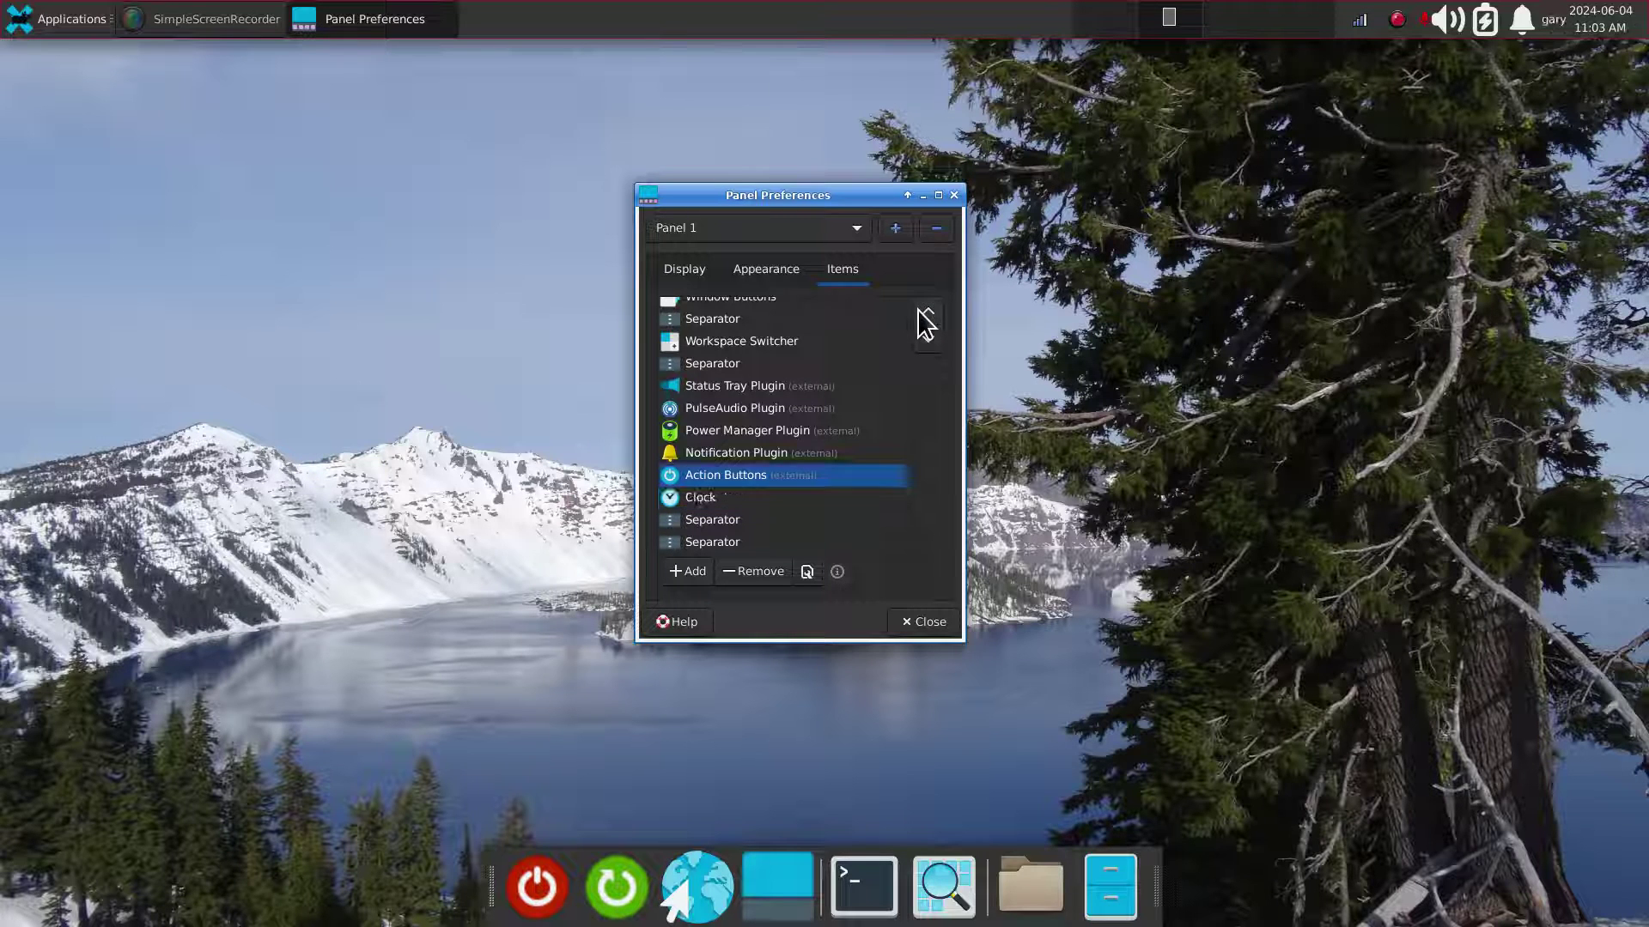
left_click(918, 311)
left_click(919, 311)
left_click(919, 310)
left_click(919, 311)
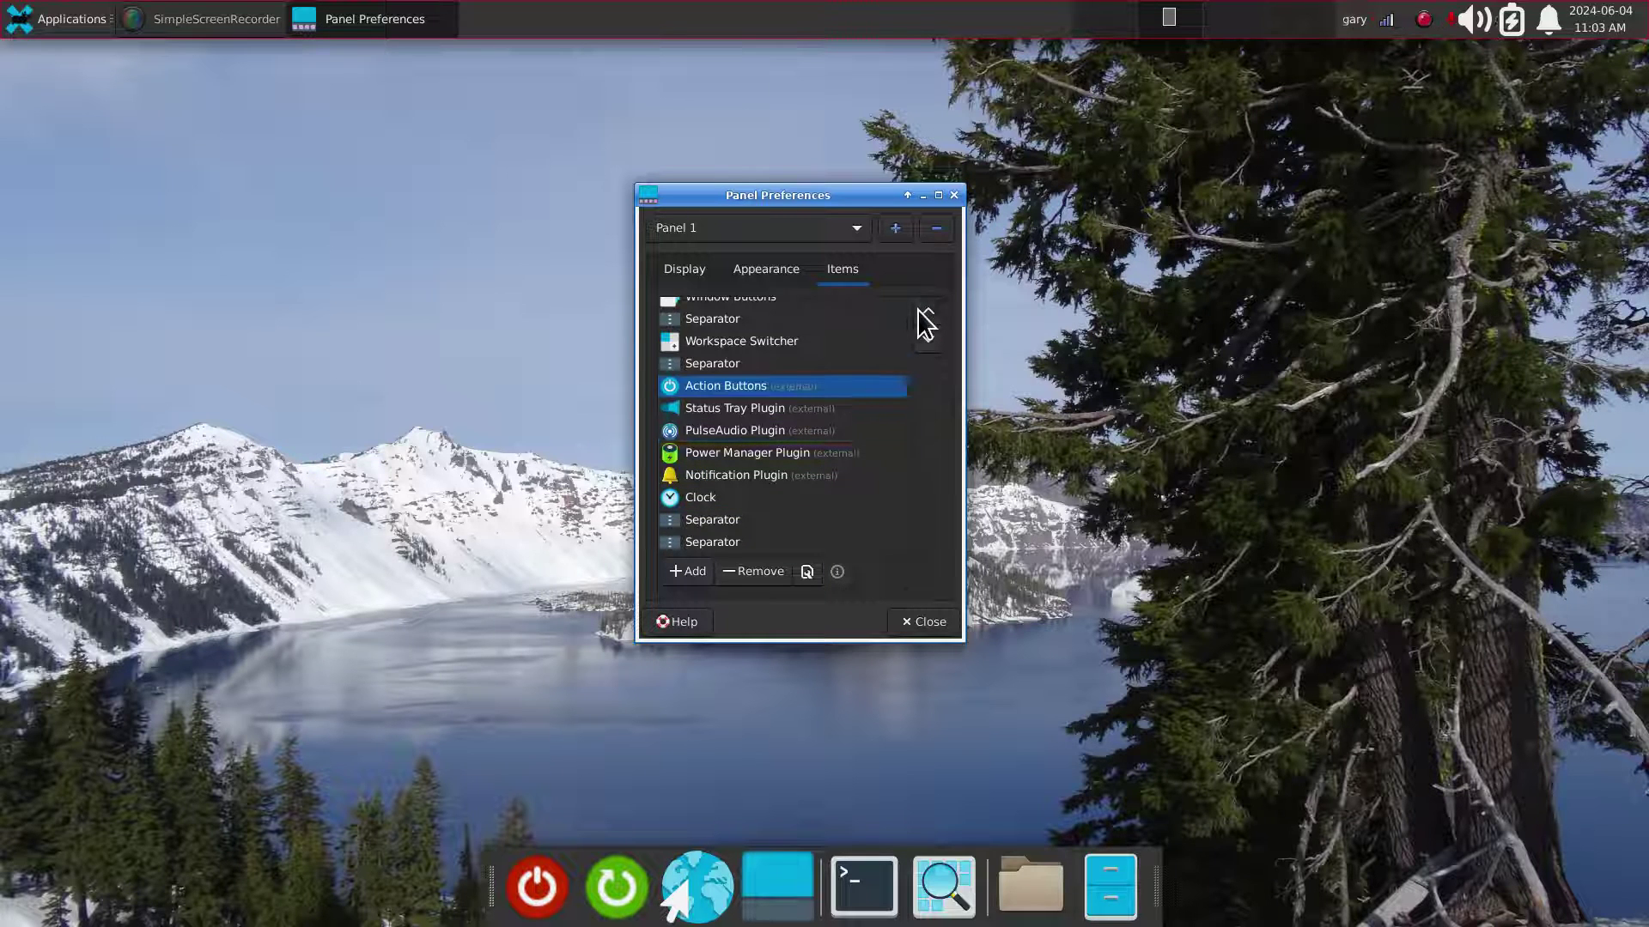
left_click(918, 311)
left_click(919, 311)
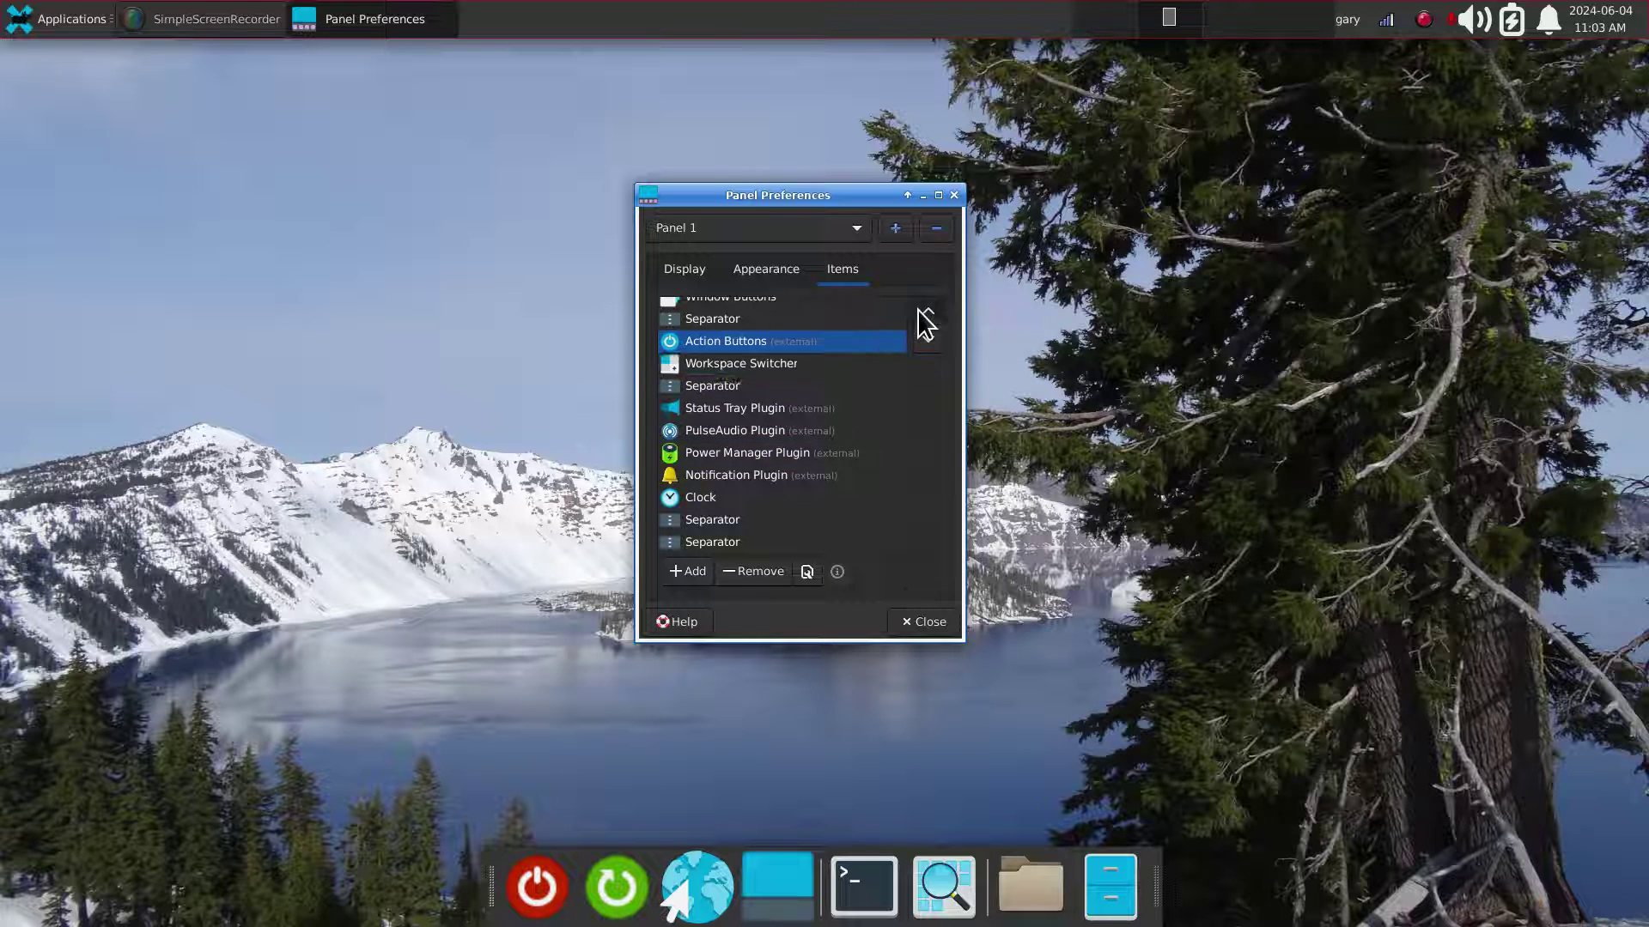
left_click(953, 195)
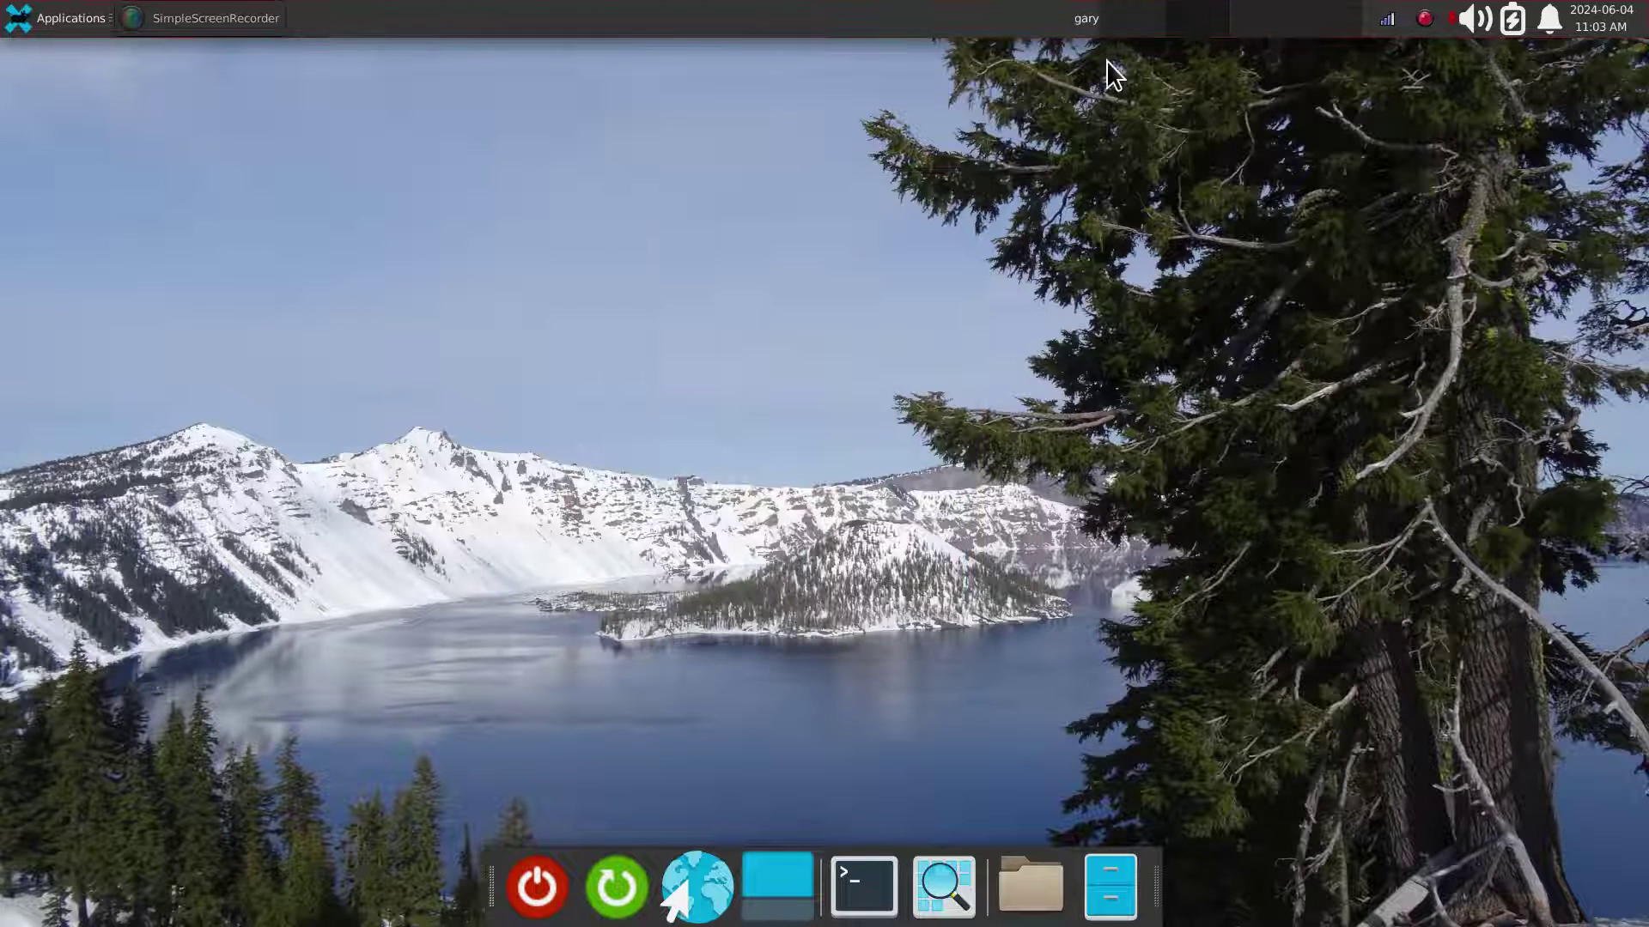
Open the Action Buttons properties and set the appearance to Action Buttons.
right_click(1085, 22)
left_click(1119, 70)
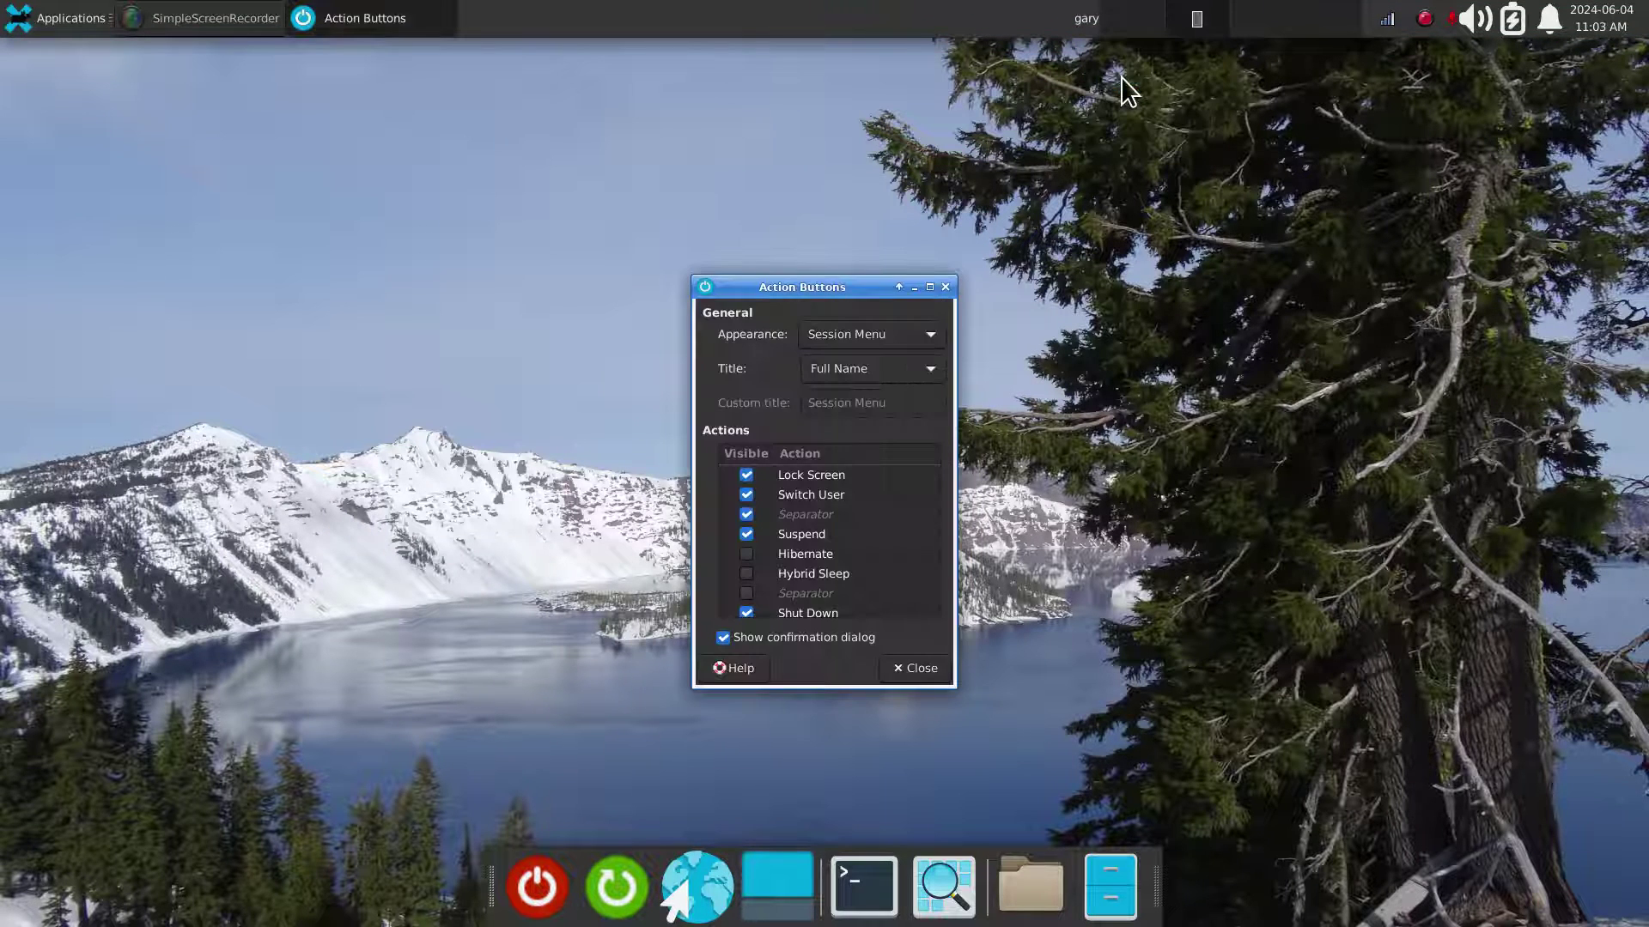
left_click(914, 333)
left_click(907, 316)
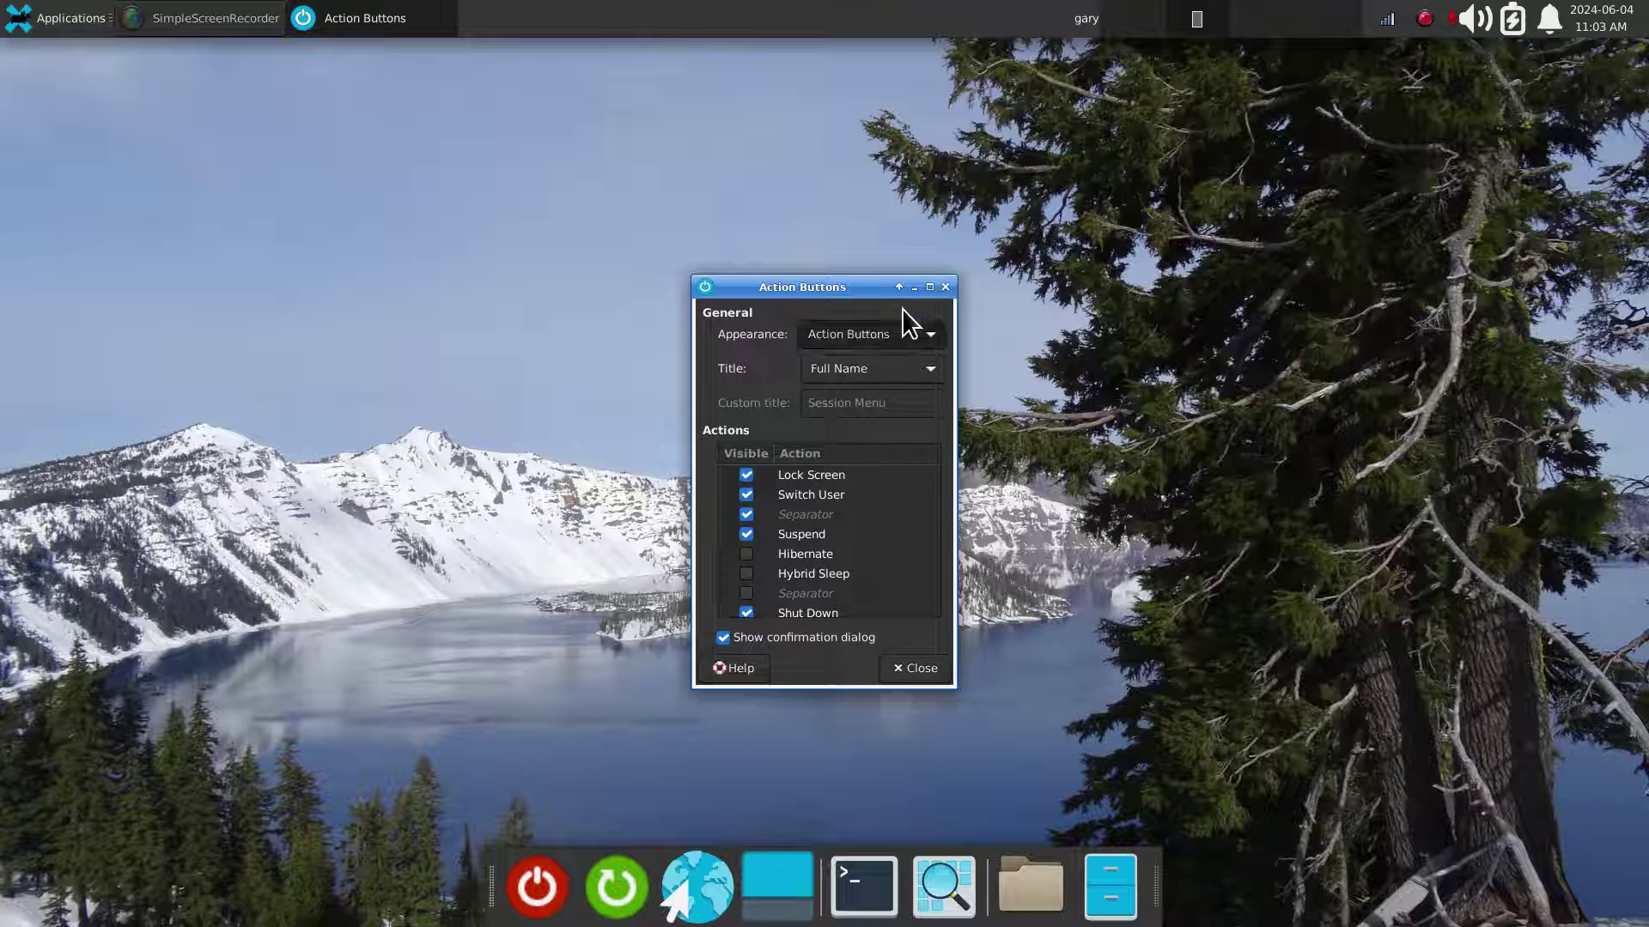
Hide Lock Screen, Switch User, the first separator and Suspend, show Restart and Log Out, and close the Action Buttons properties.
left_click(747, 411)
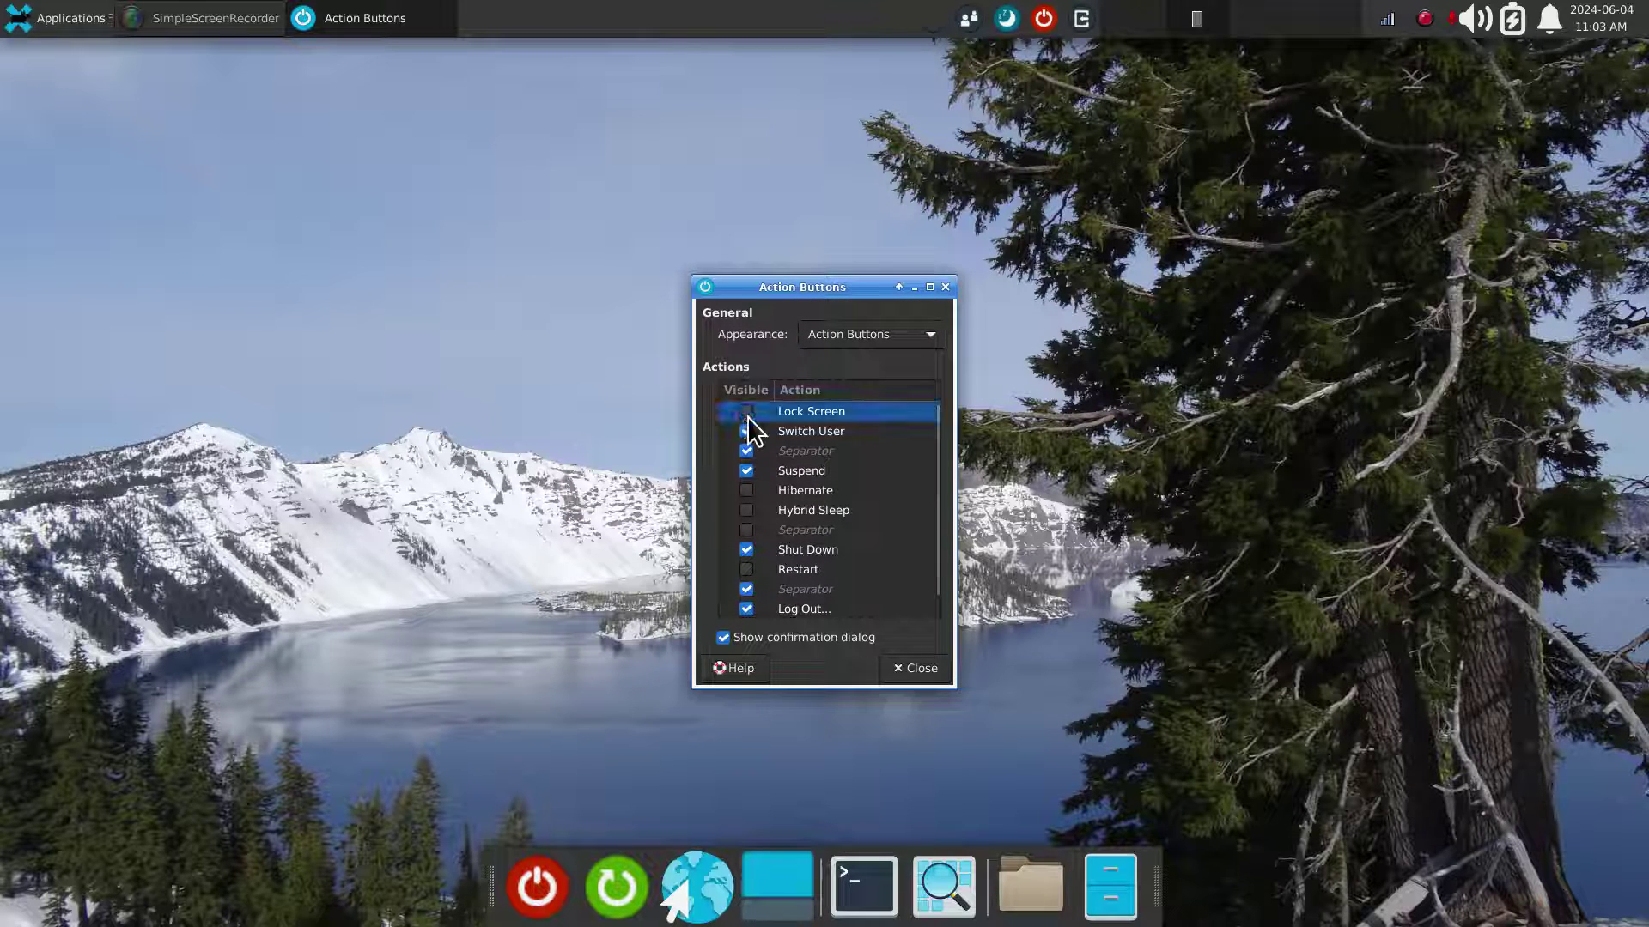
left_click(748, 431)
left_click(746, 451)
left_click(747, 471)
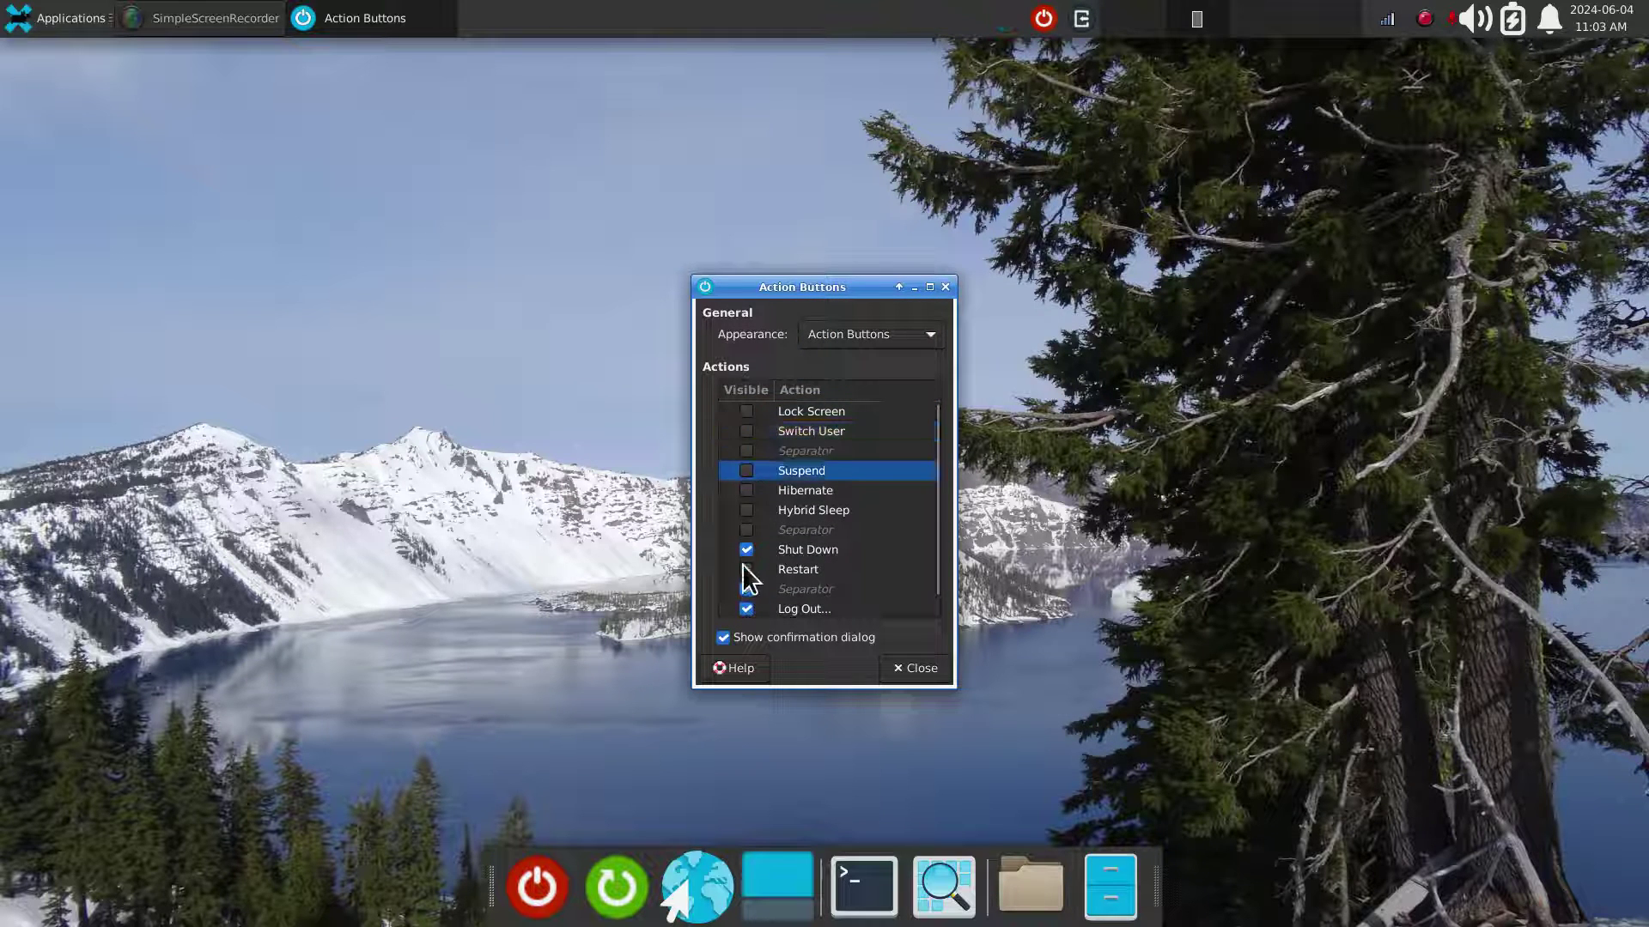
left_click(746, 570)
left_click_drag(941, 515, 938, 581)
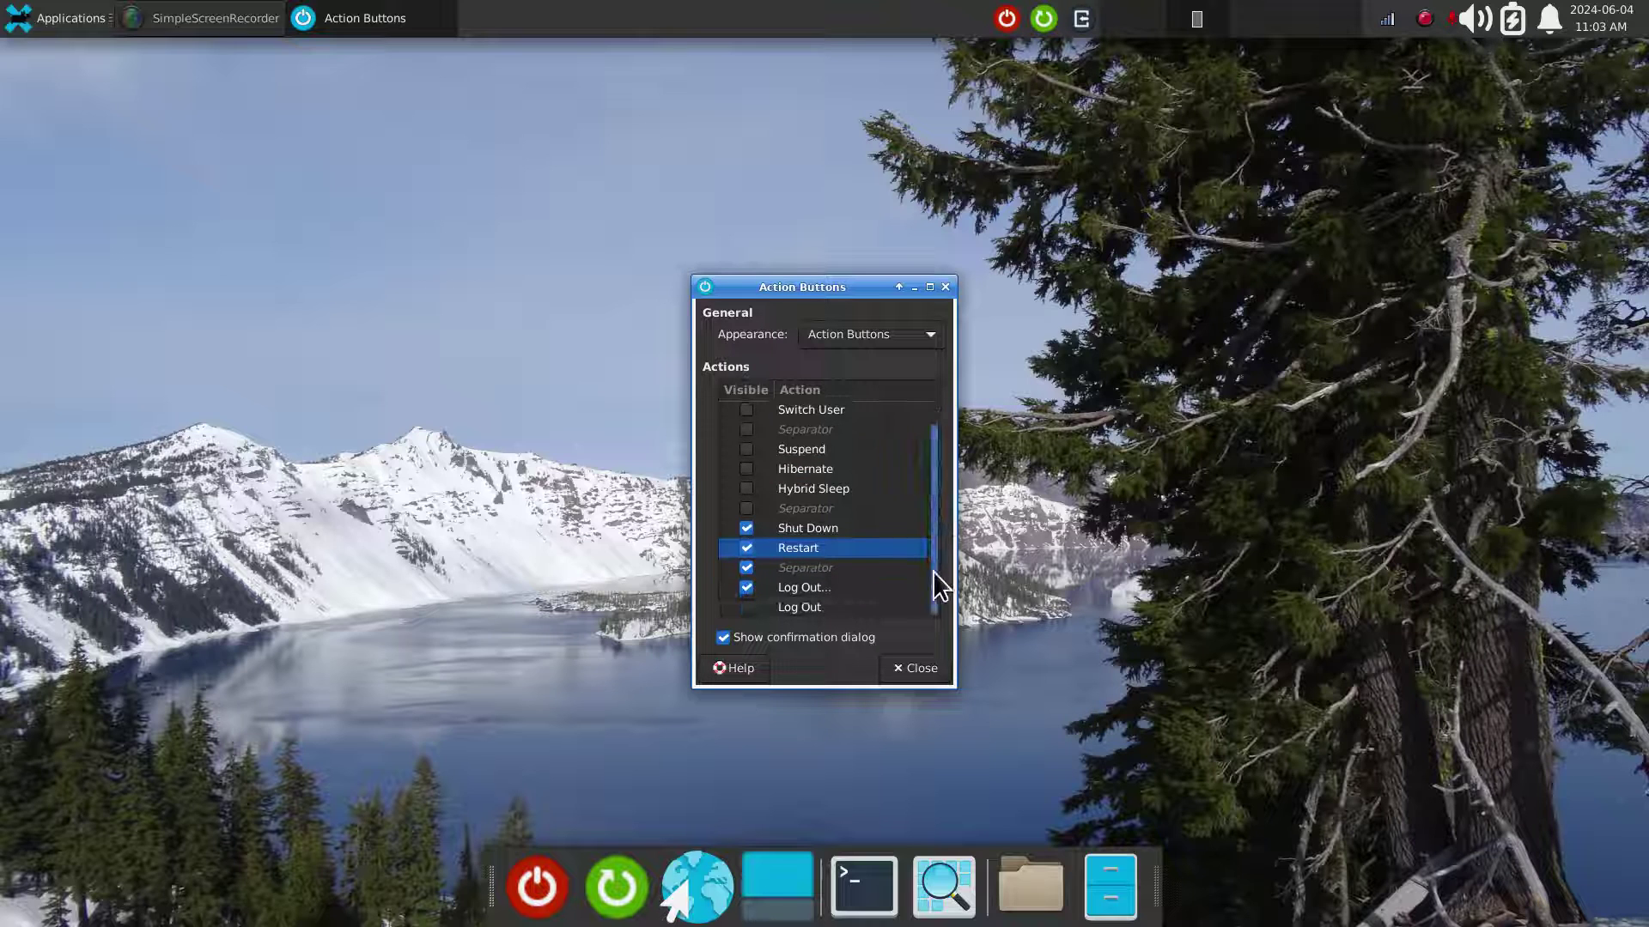
left_click(747, 608)
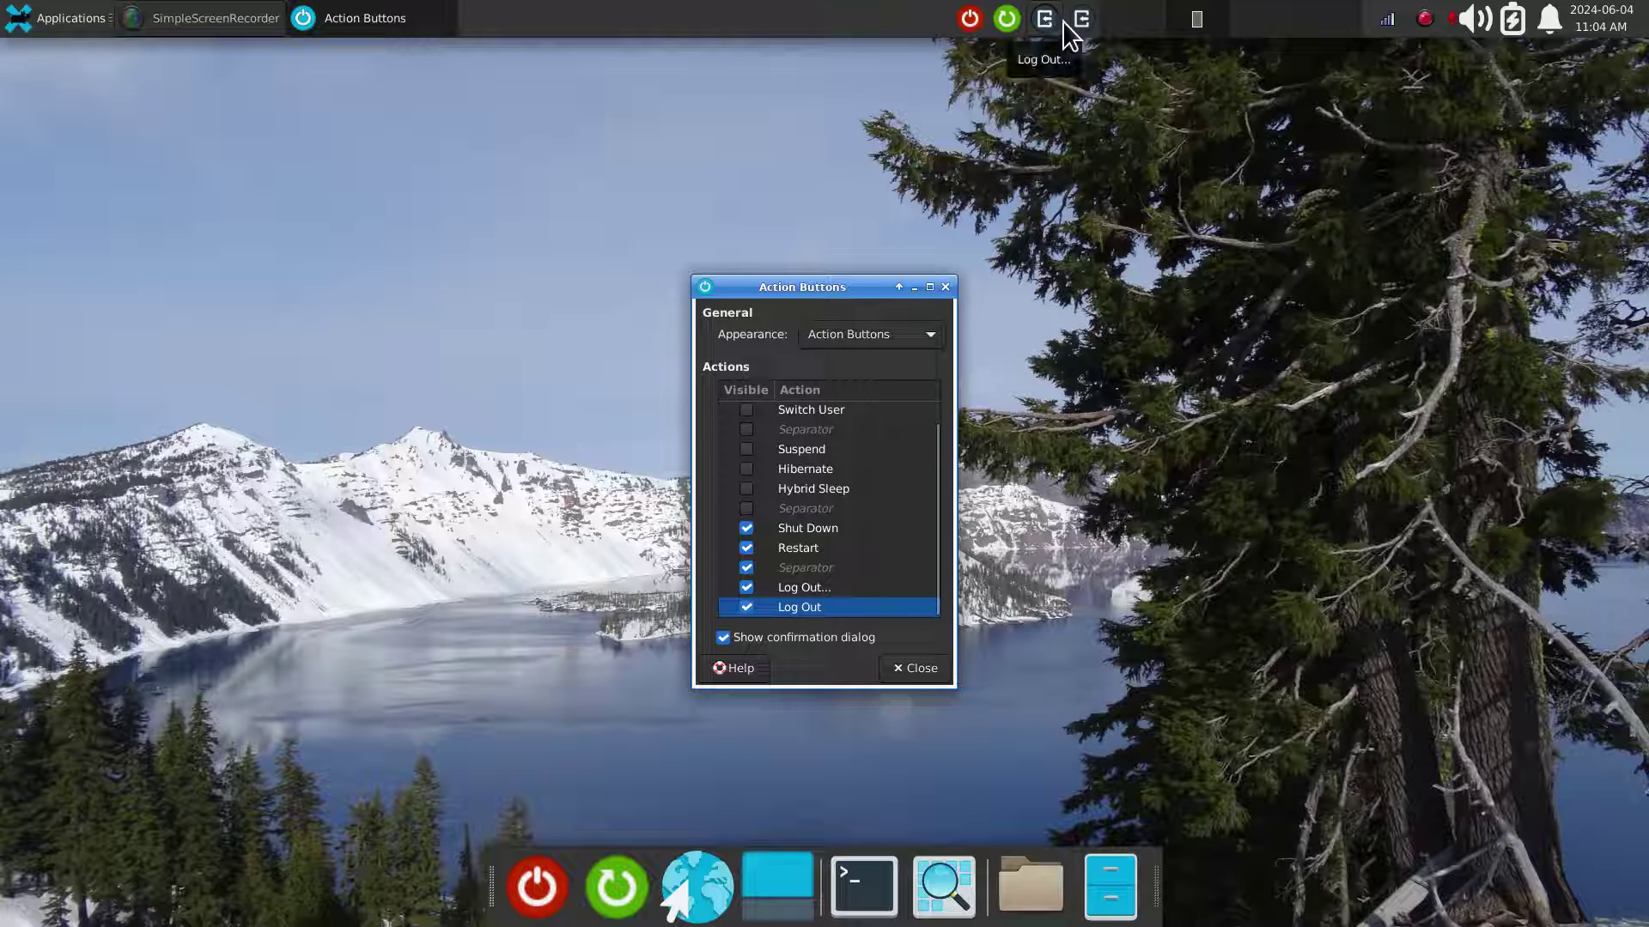
left_click(912, 668)
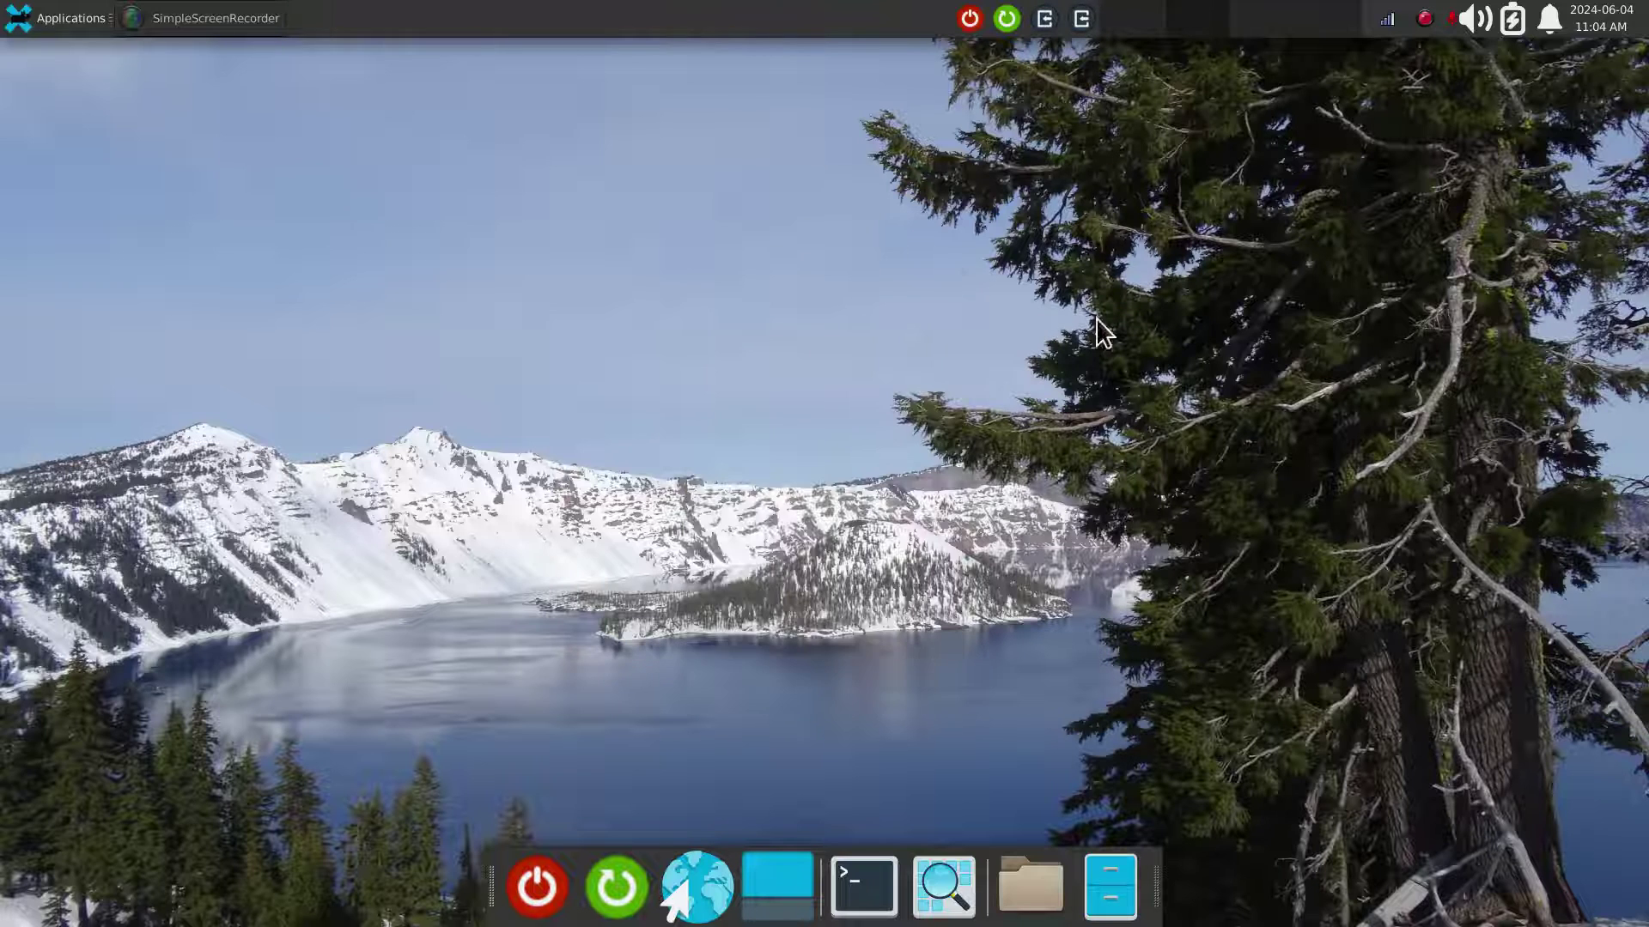
Test both log-out buttons on Panel 1, cancelling the dialog each one opens.
left_click(1081, 18)
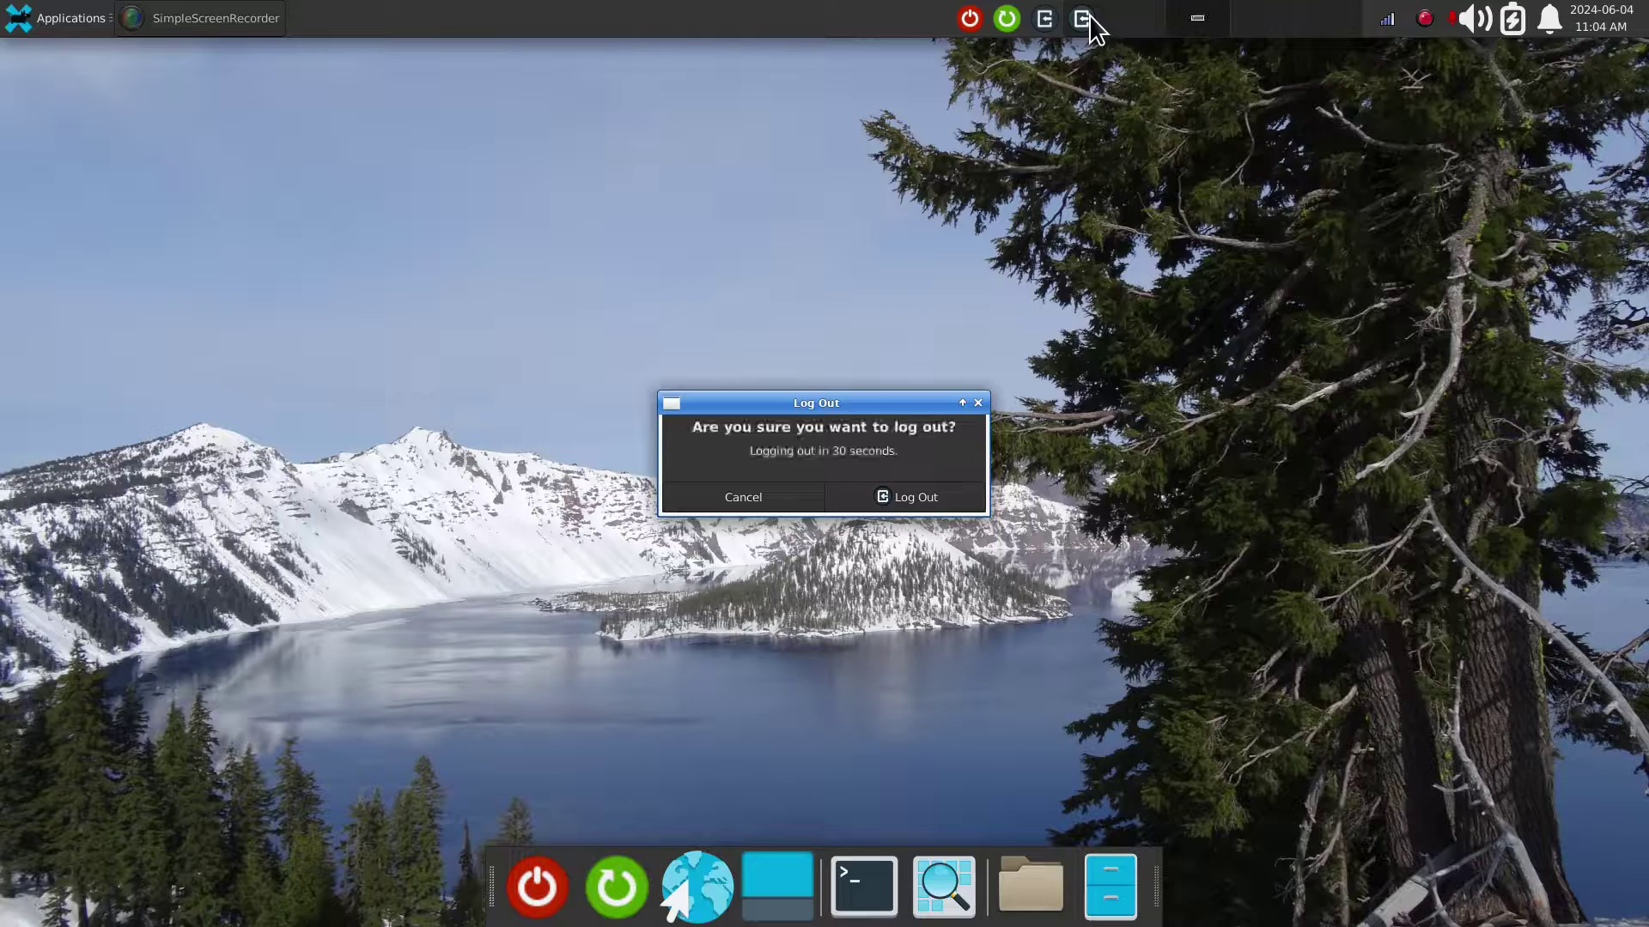
left_click(978, 402)
left_click(1042, 19)
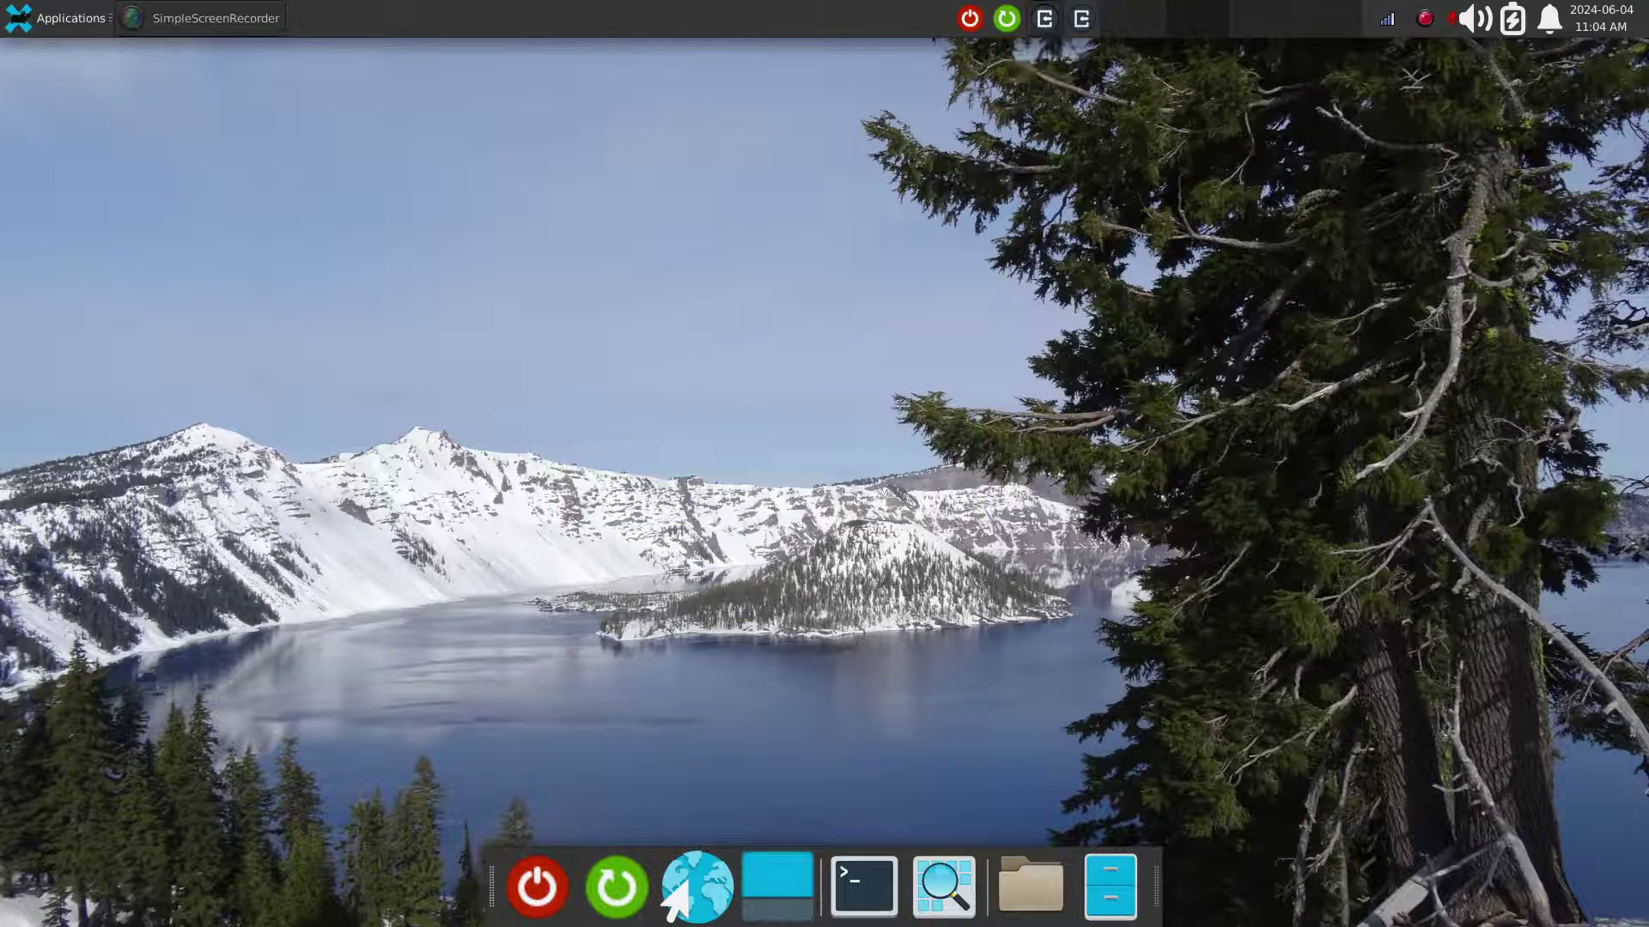
left_click(1002, 605)
Review Panel 1's display, appearance and item preferences without changing anything, then close the window.
right_click(611, 18)
mouse_move(686, 138)
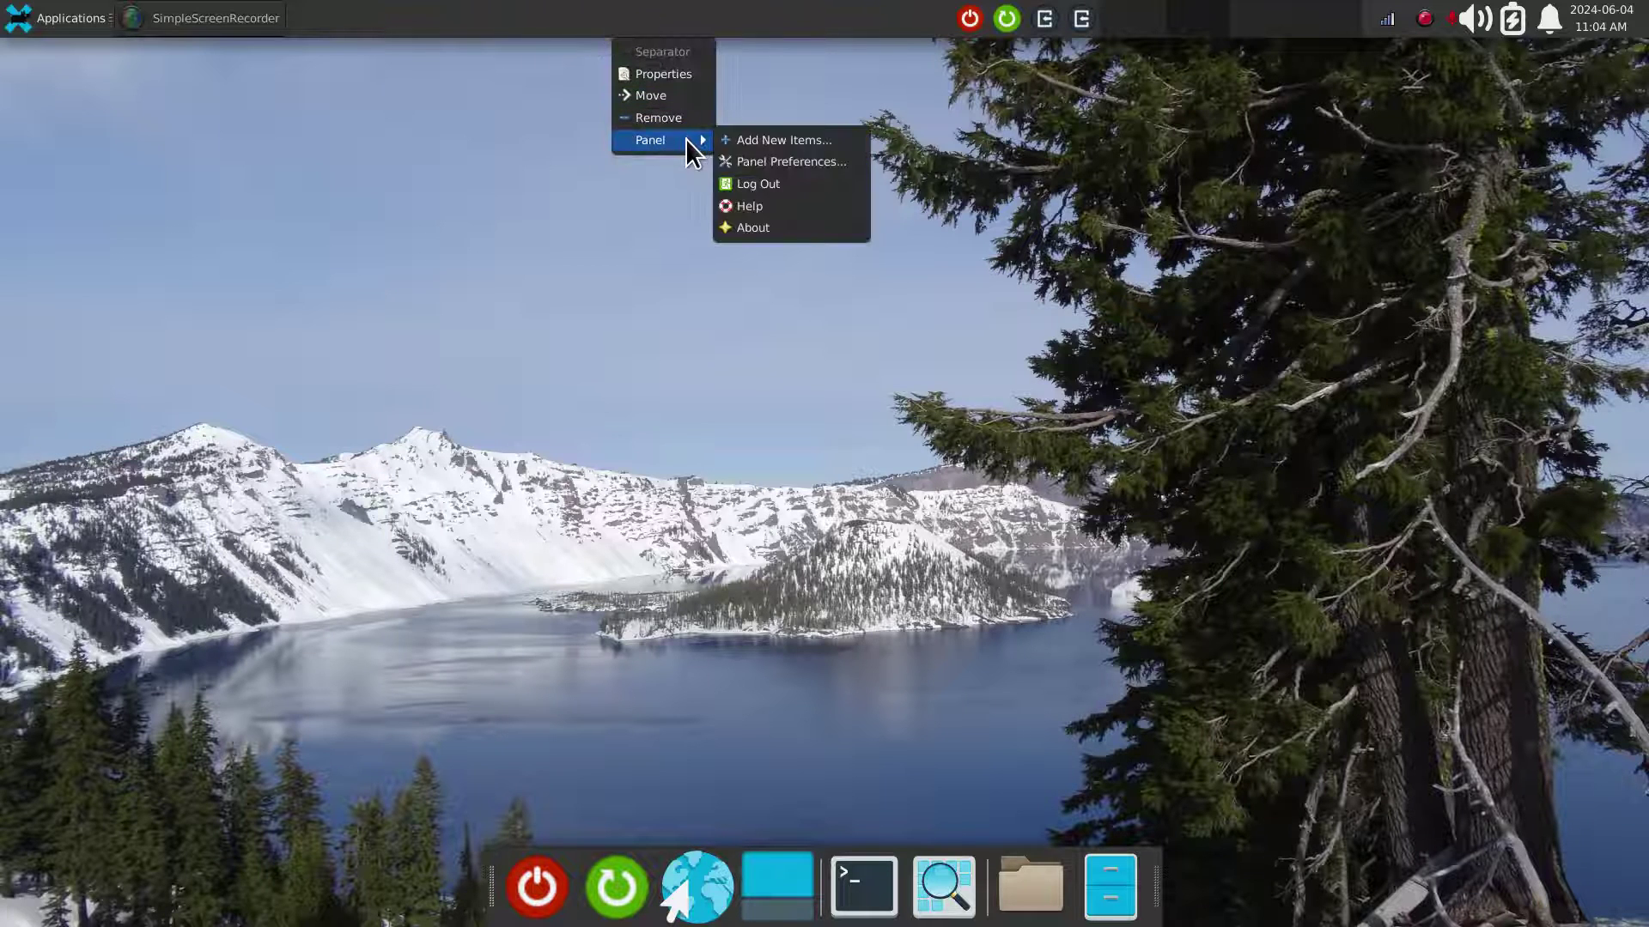
left_click(828, 163)
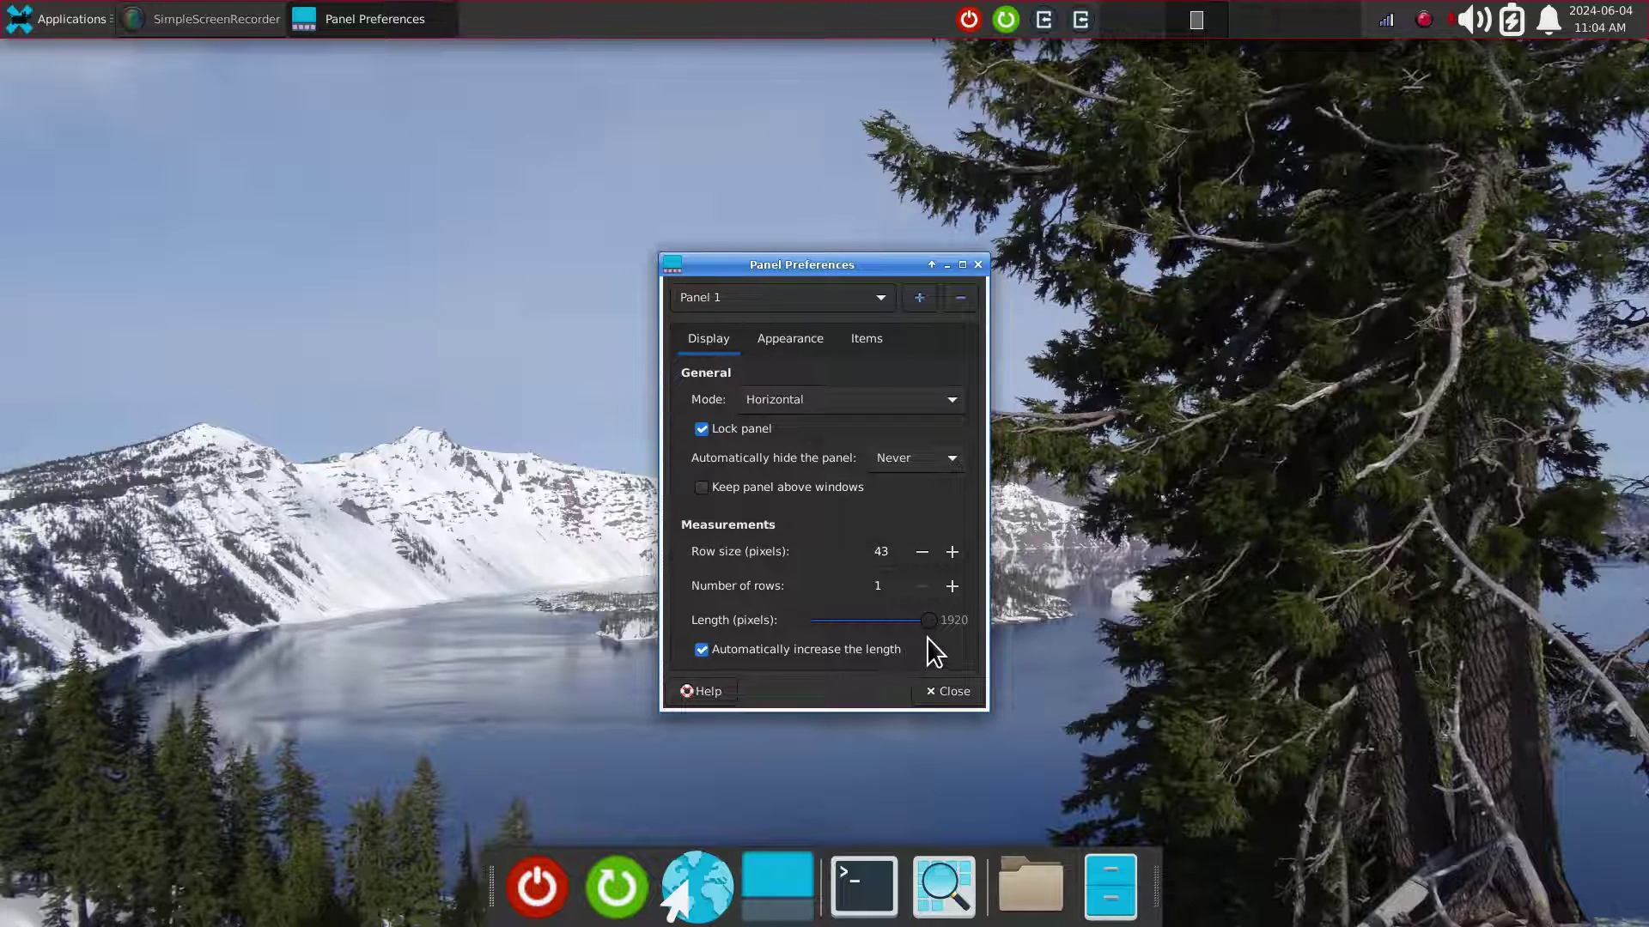
left_click_drag(929, 618, 934, 623)
left_click(771, 337)
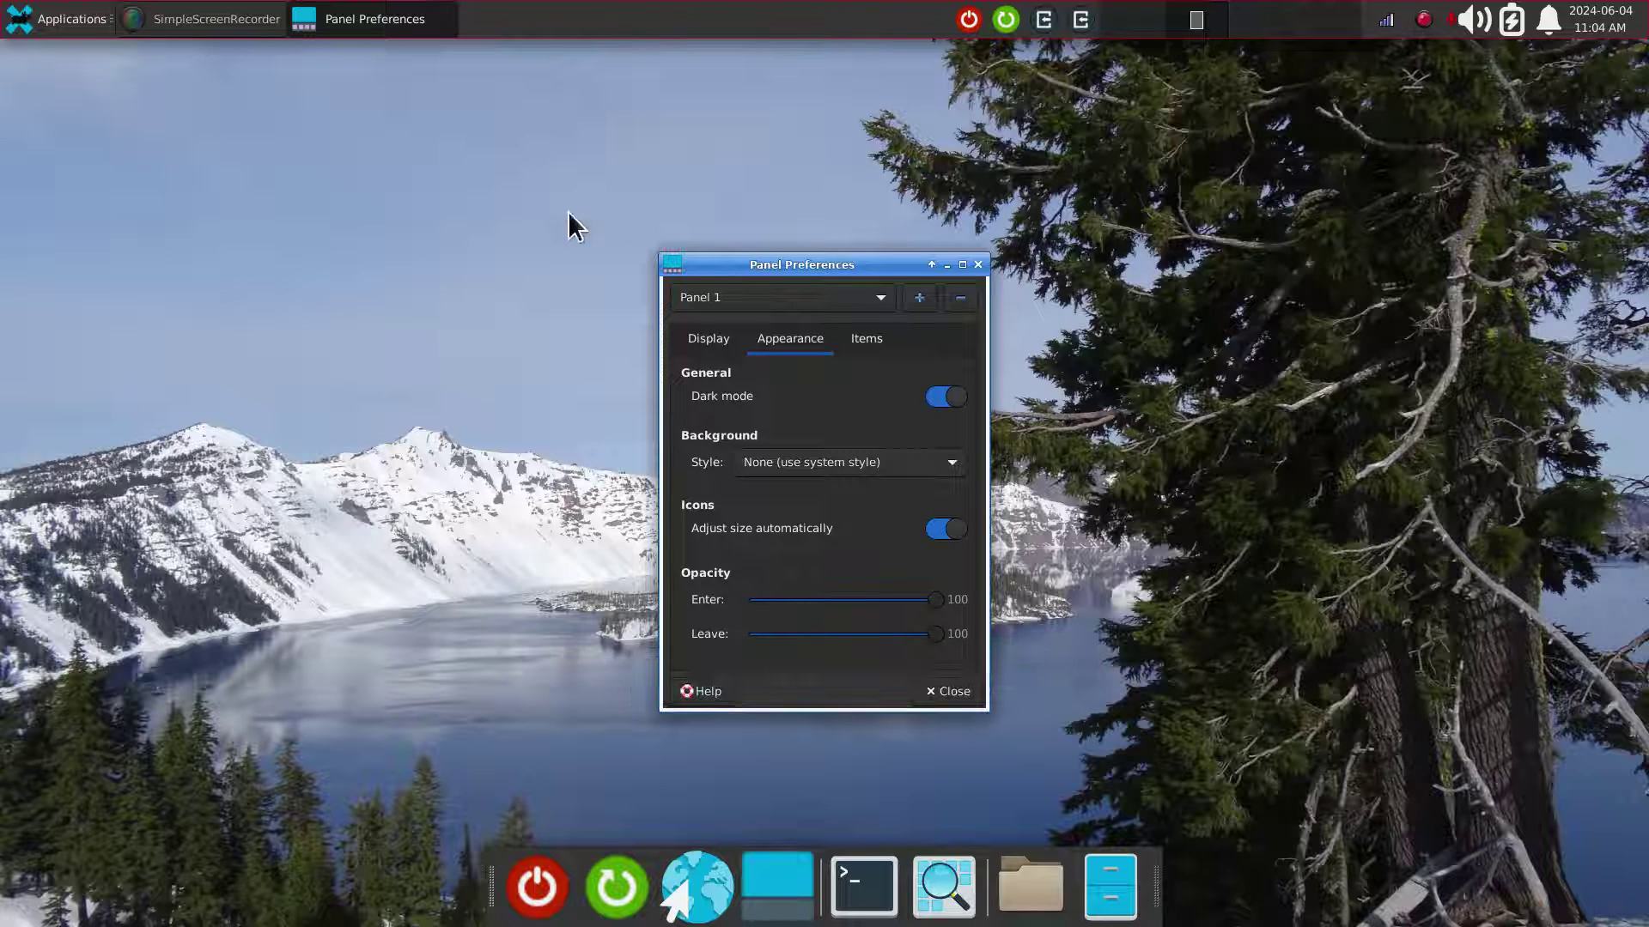
left_click_drag(813, 262, 734, 220)
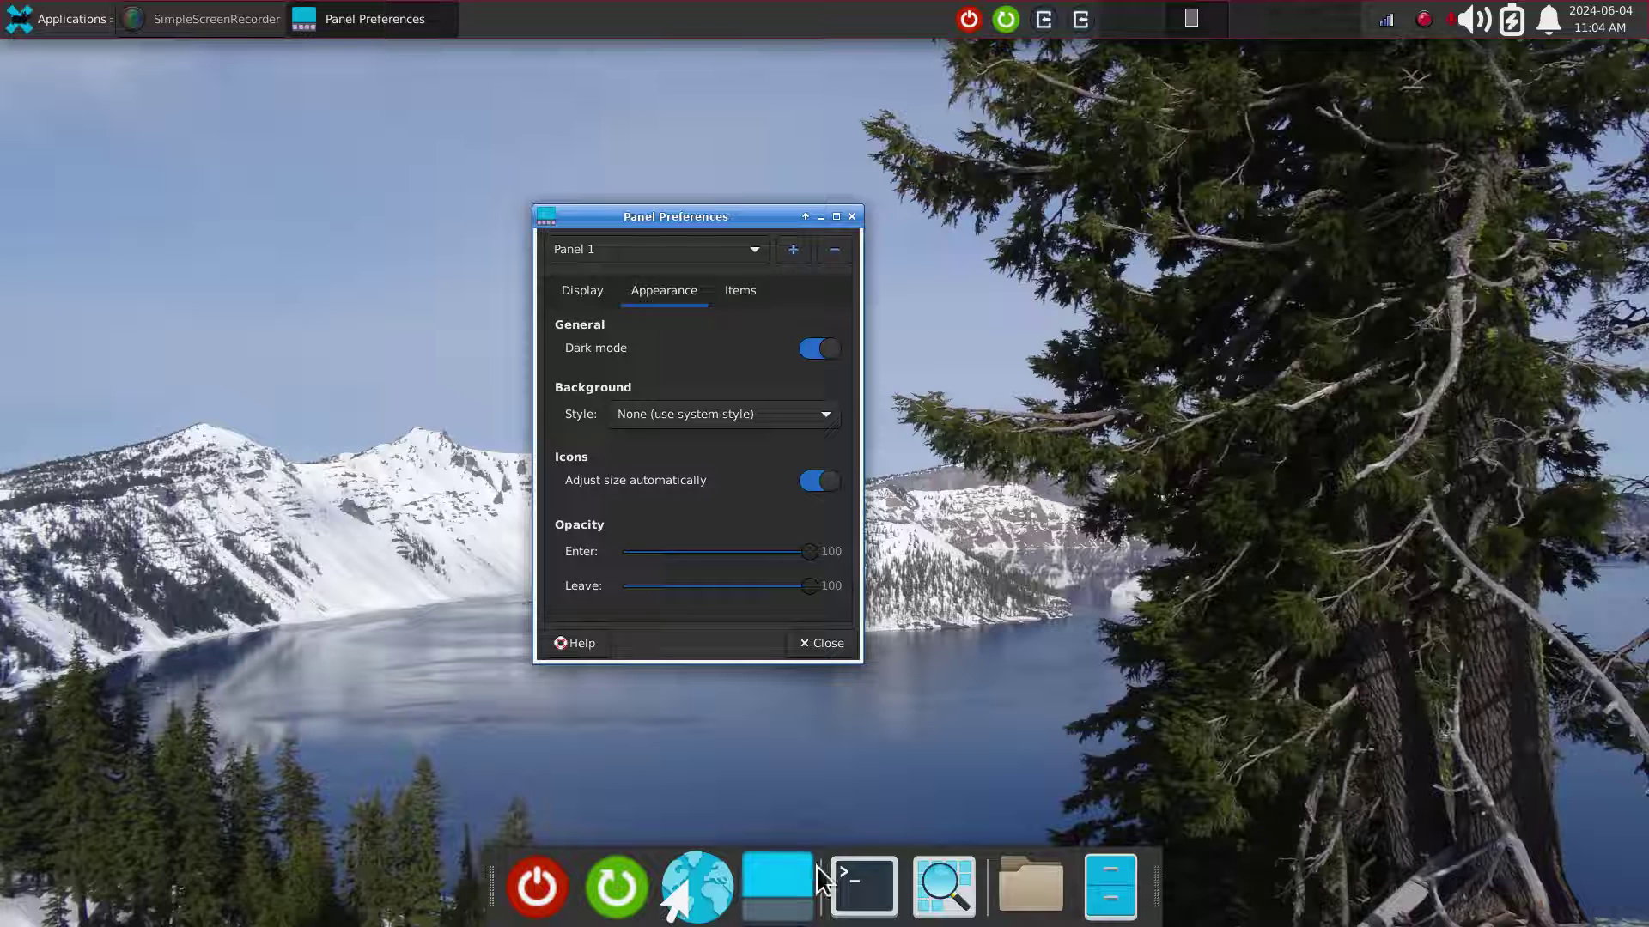
left_click(744, 292)
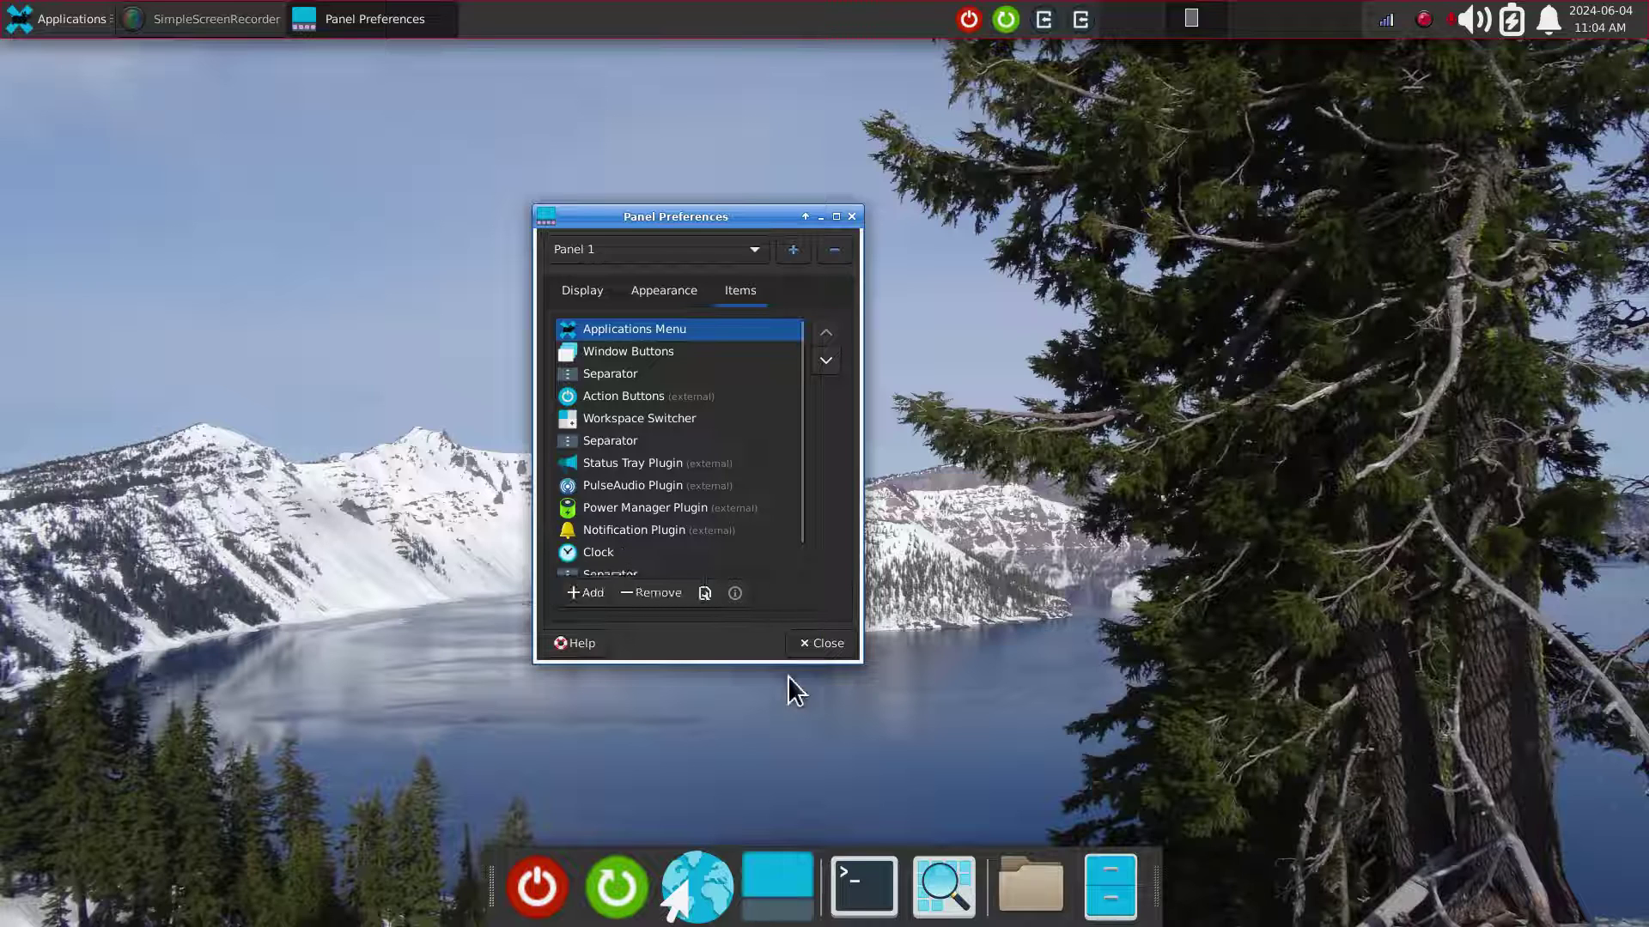
left_click_drag(722, 670, 723, 740)
left_click(836, 716)
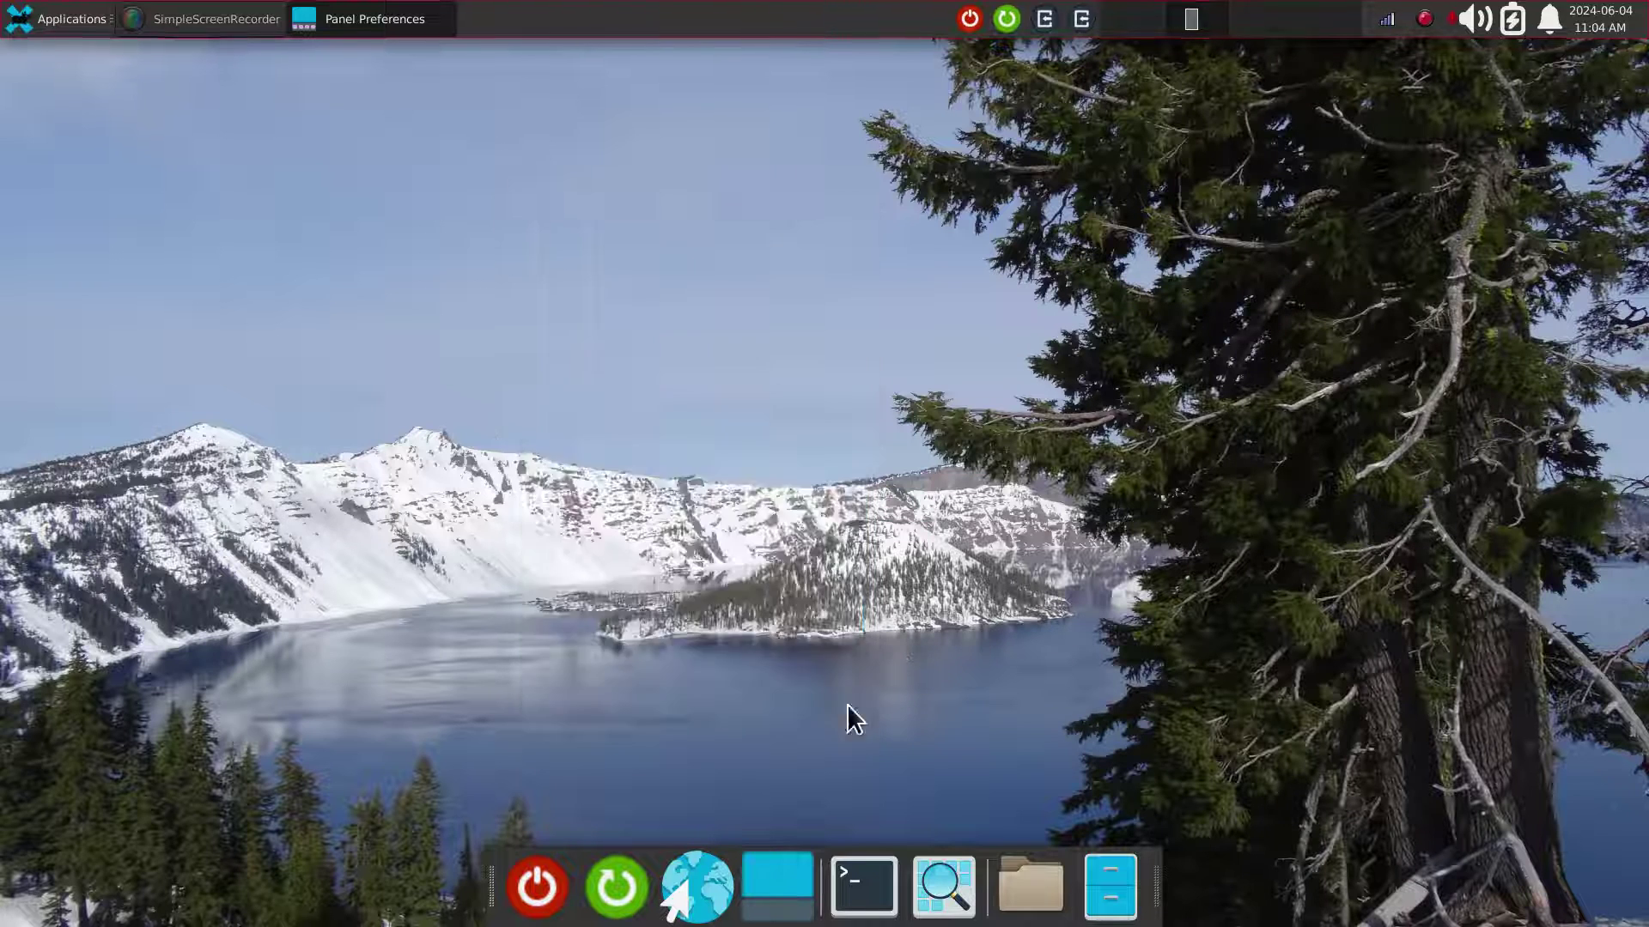